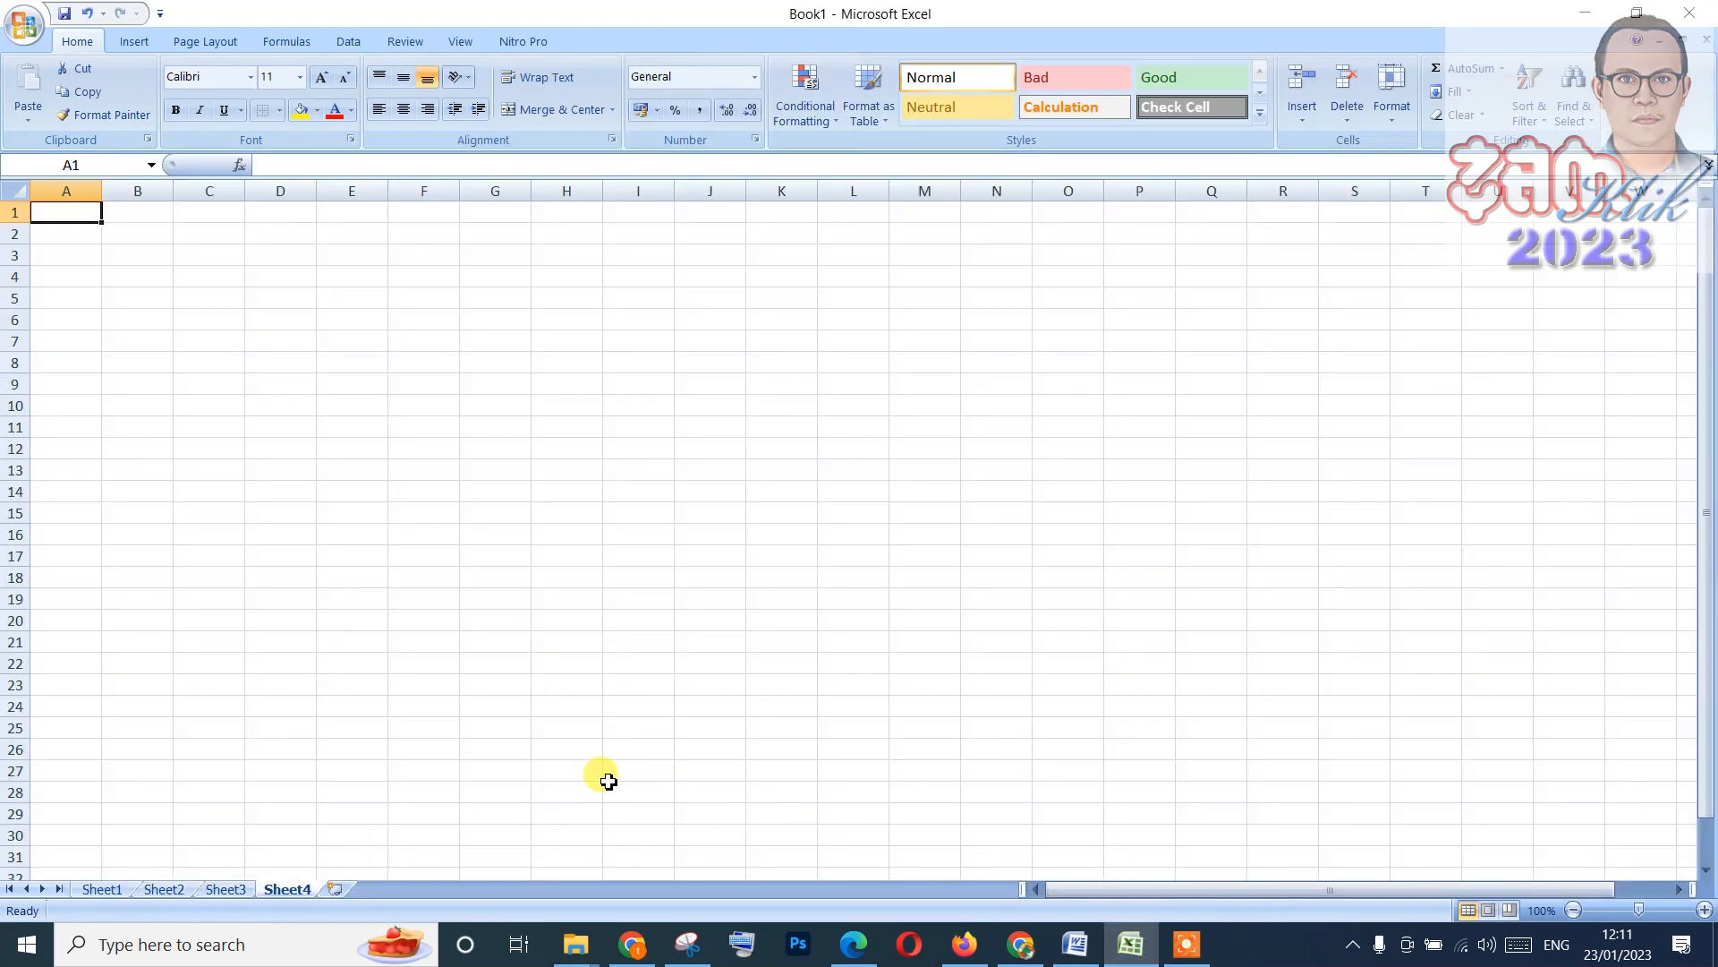
# Open Sheet1 with the hotel report and set its zoom to 130%.
pyautogui.click(109, 890)
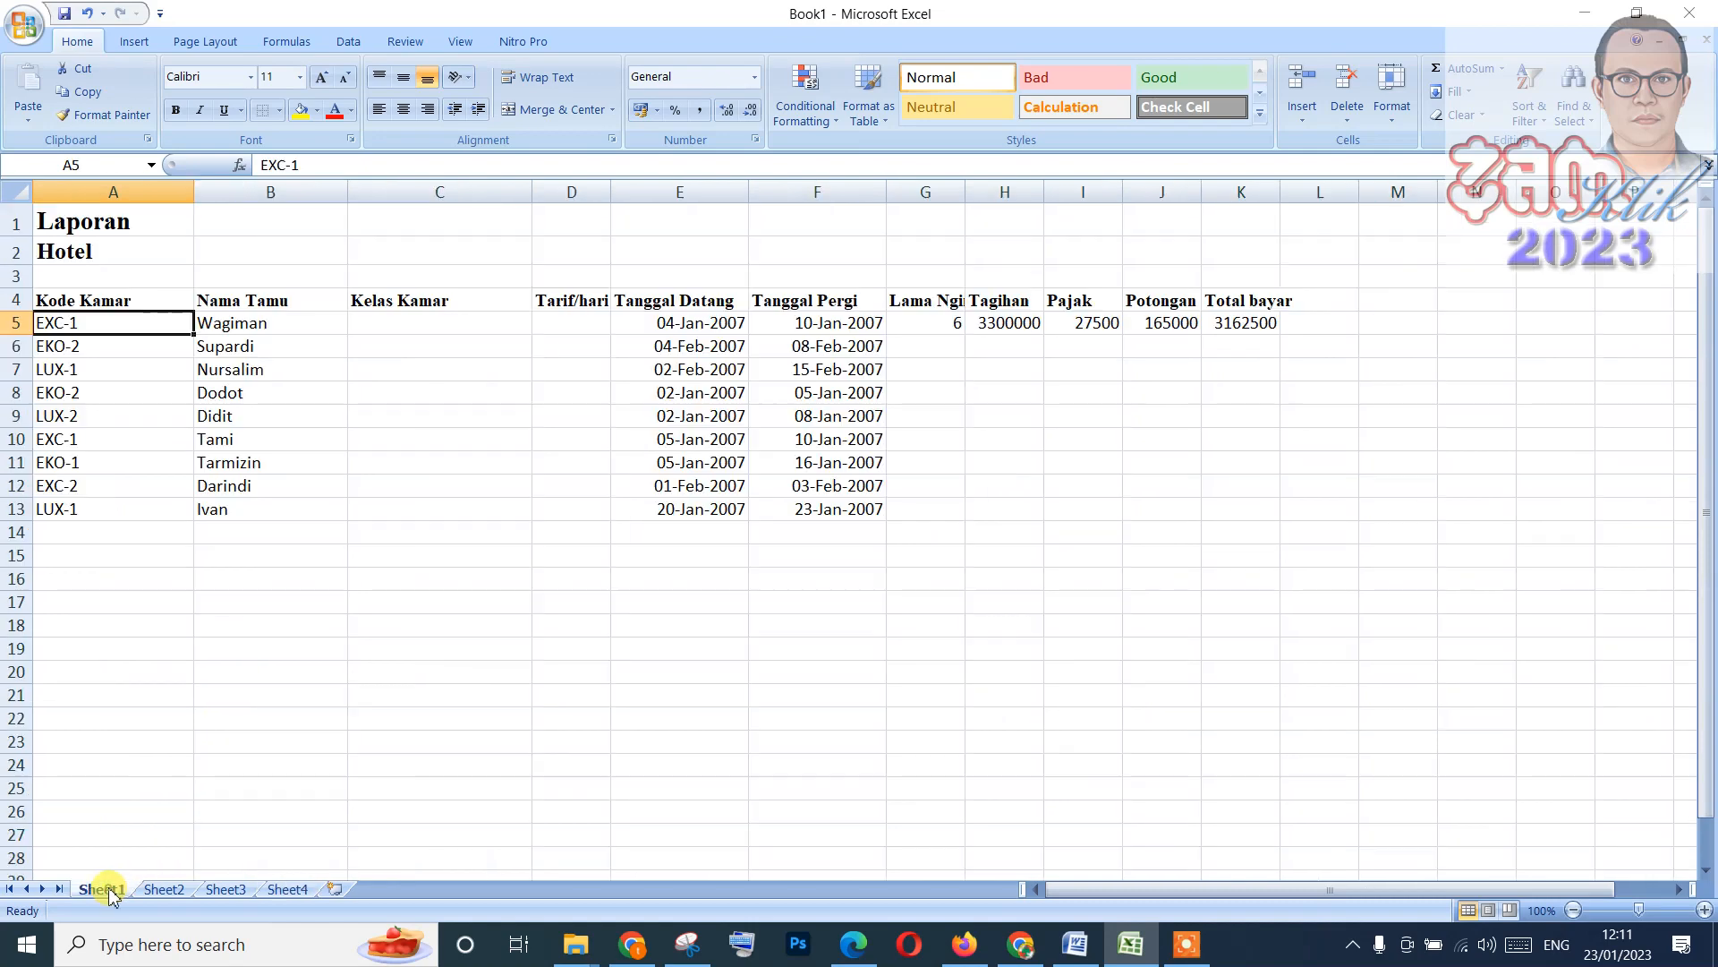
pyautogui.click(1703, 911)
pyautogui.click(1703, 911)
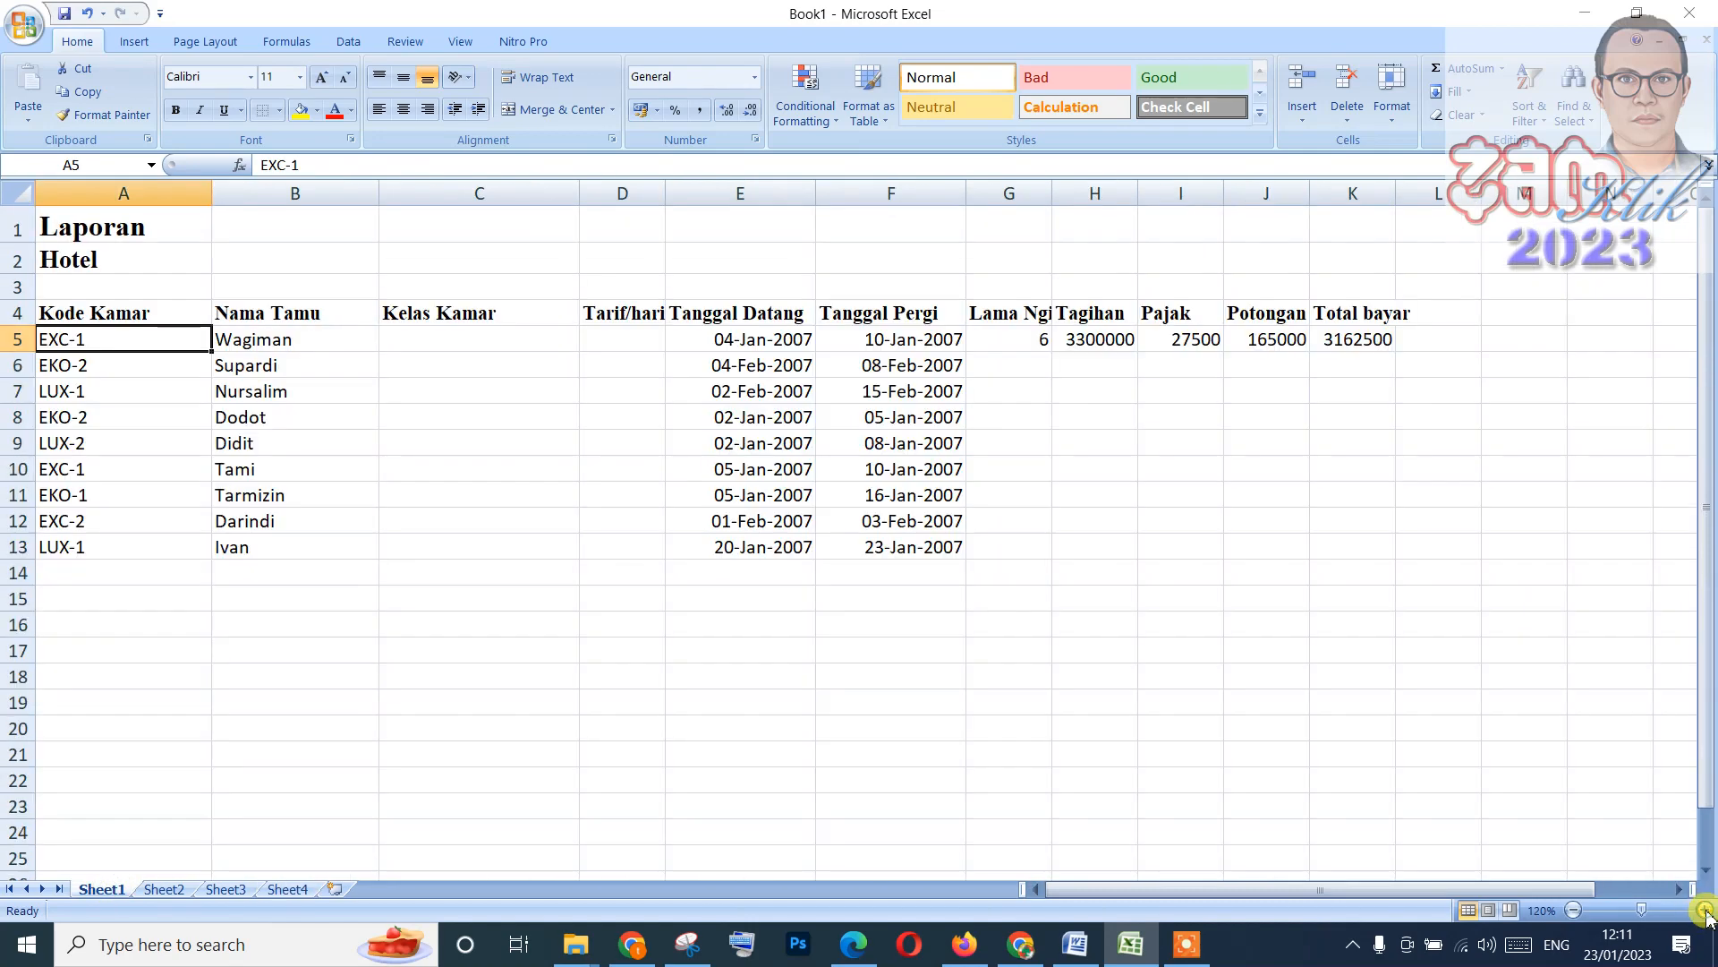
pyautogui.click(1703, 910)
pyautogui.click(1703, 910)
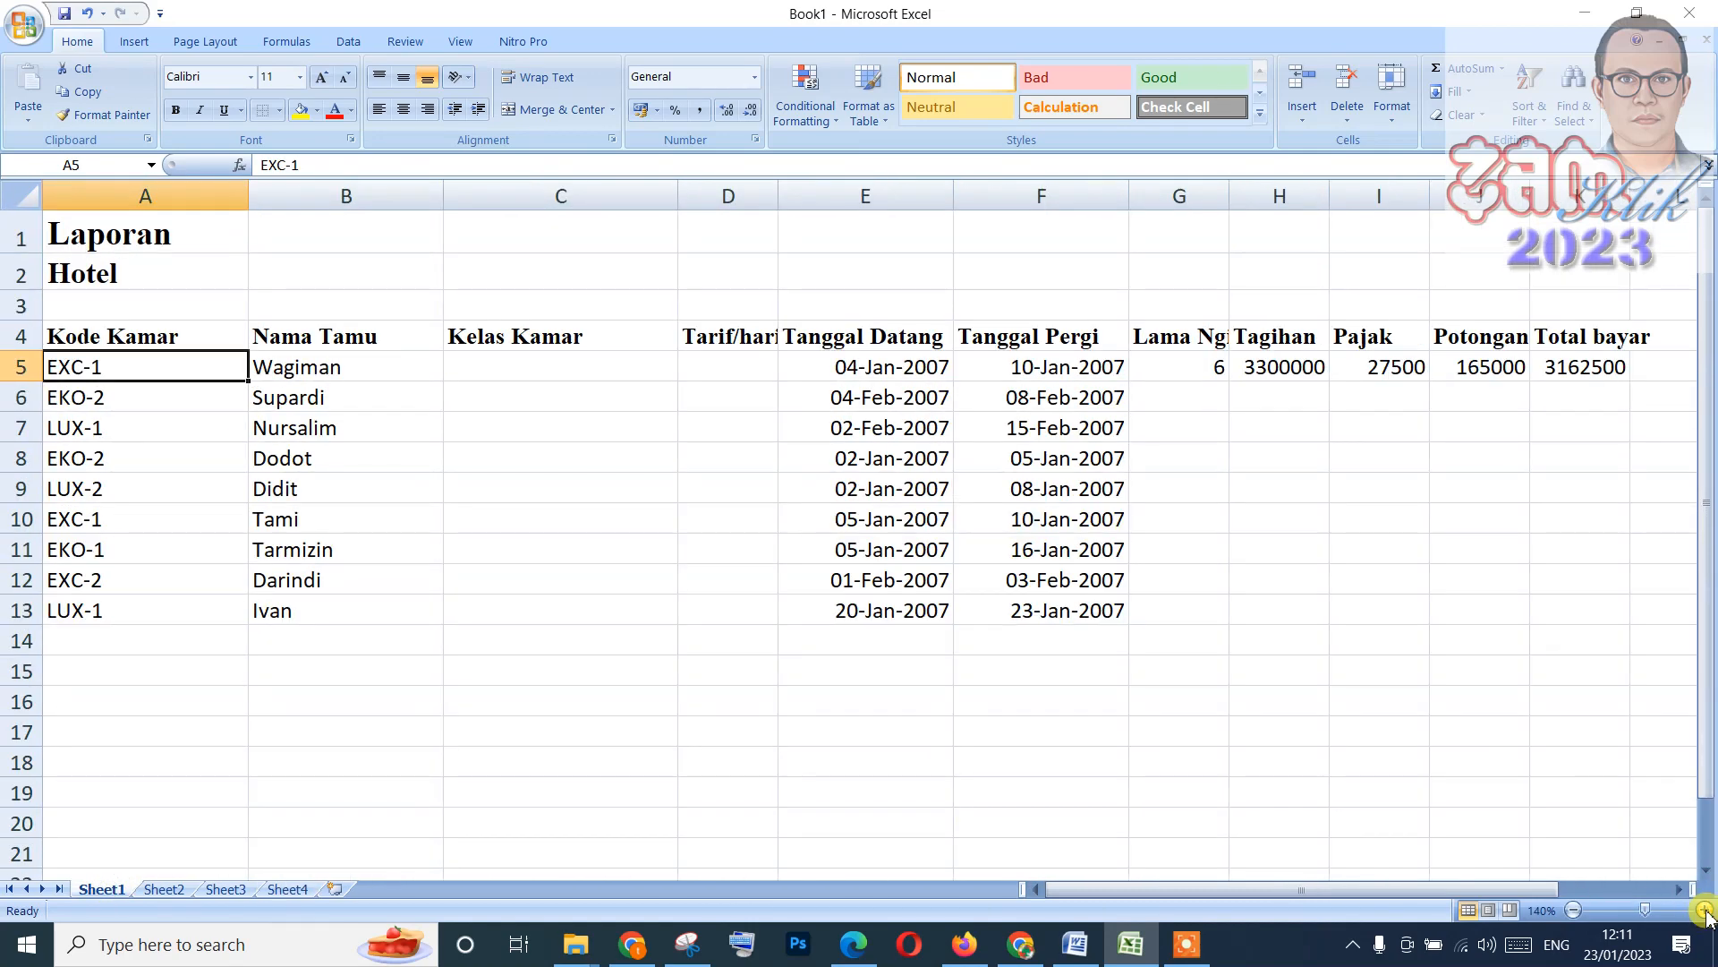
pyautogui.click(1704, 911)
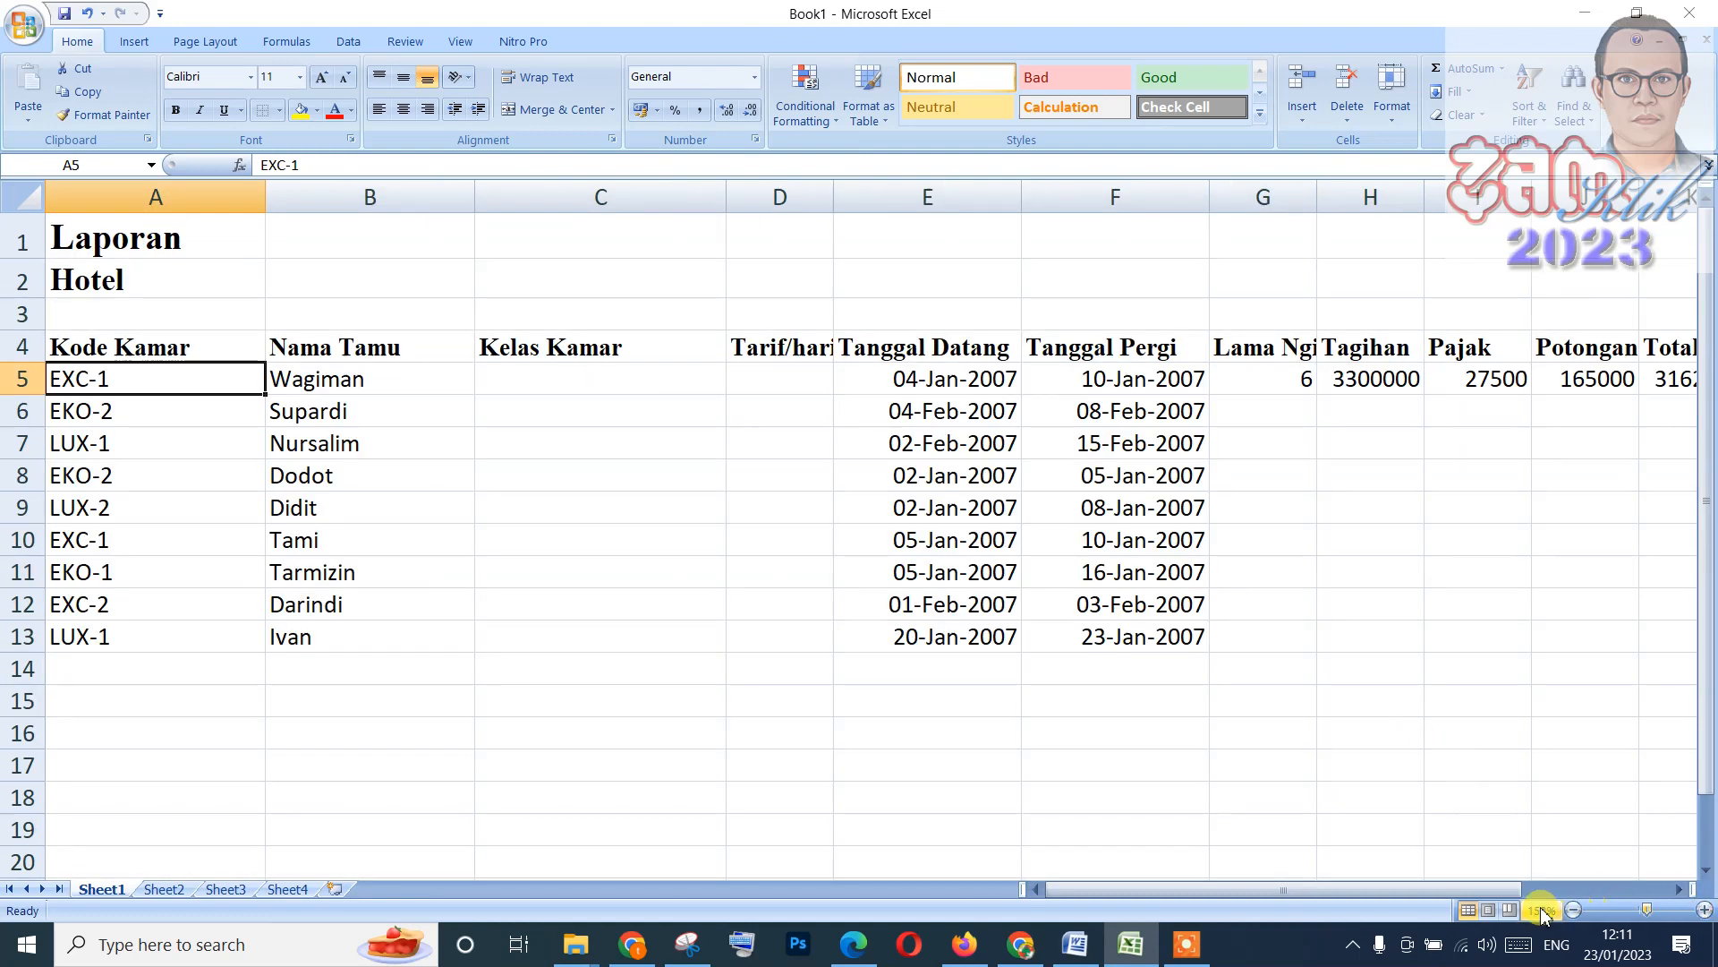
pyautogui.click(1574, 910)
pyautogui.click(1573, 910)
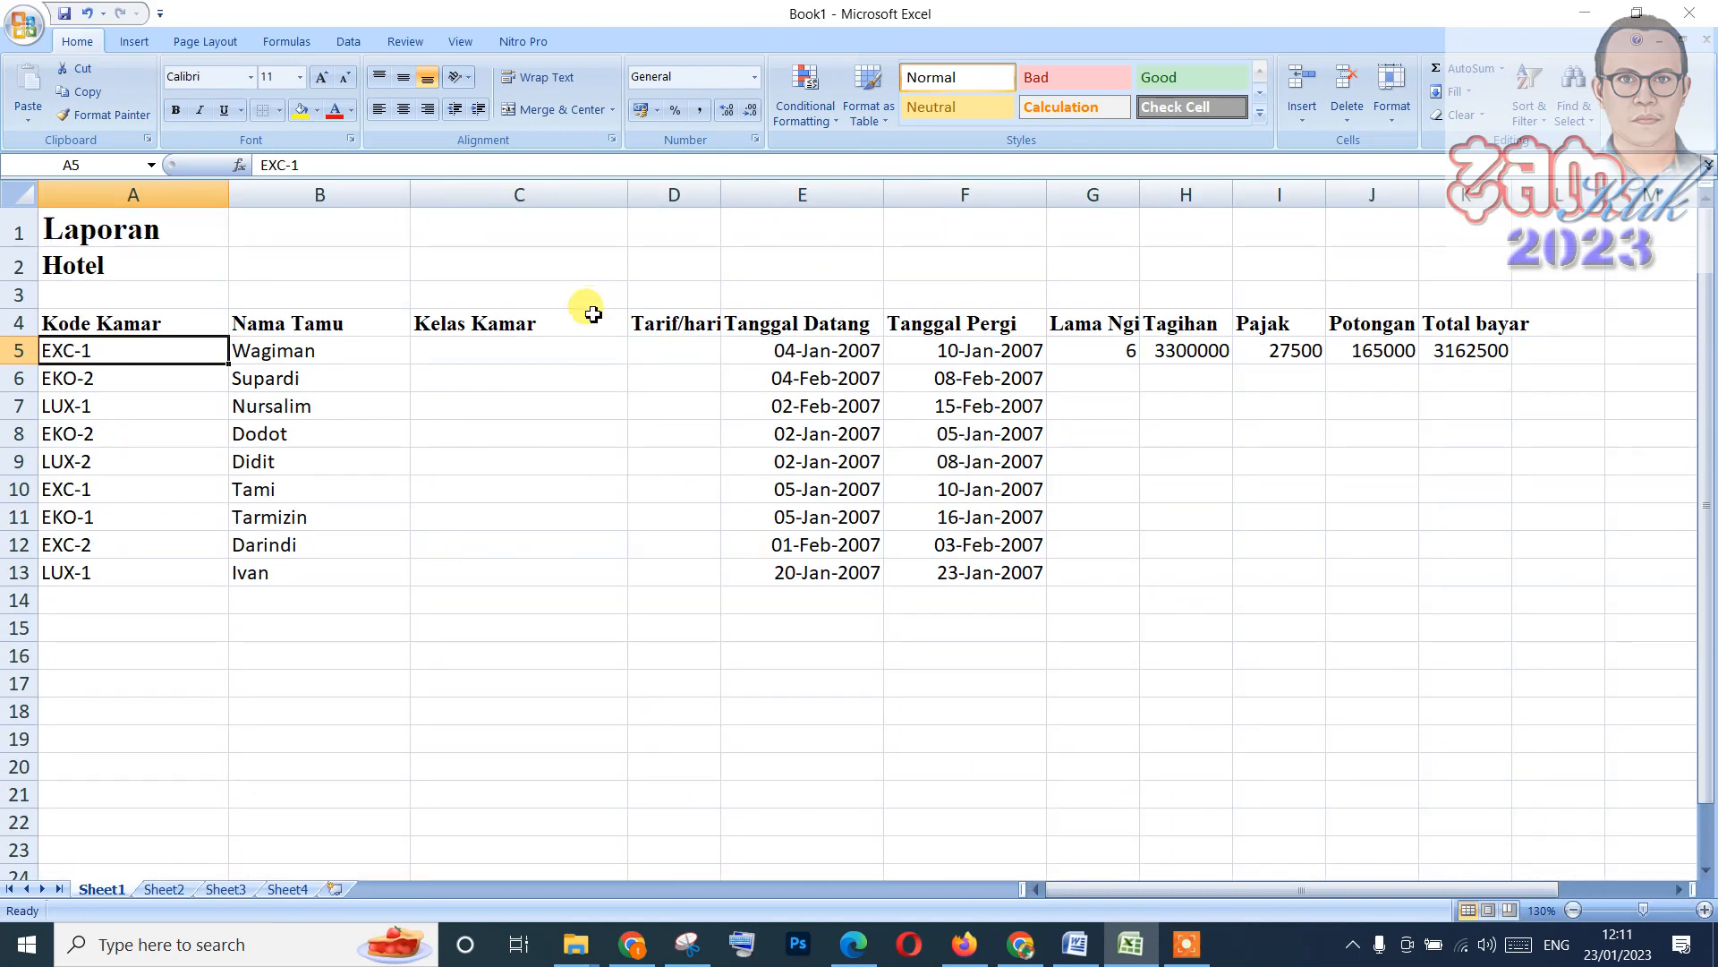
# Merge and center the two report titles in rows 1 and 2, each across columns A to K.
pyautogui.click(125, 226)
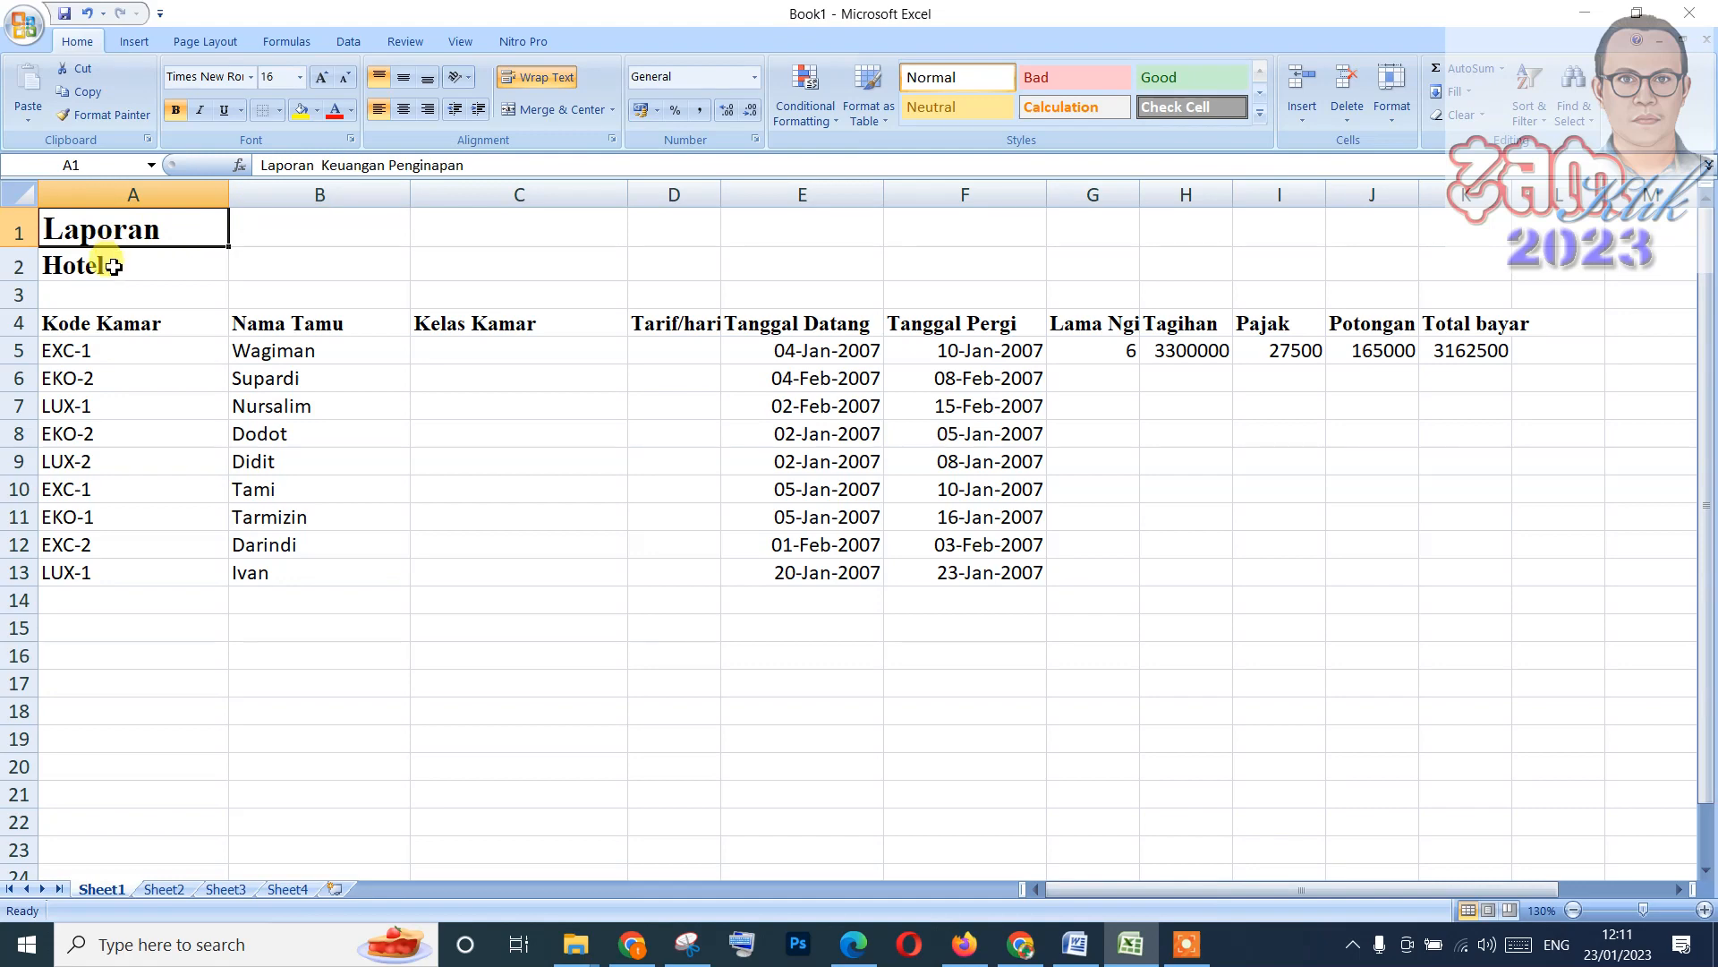
pyautogui.click(109, 265)
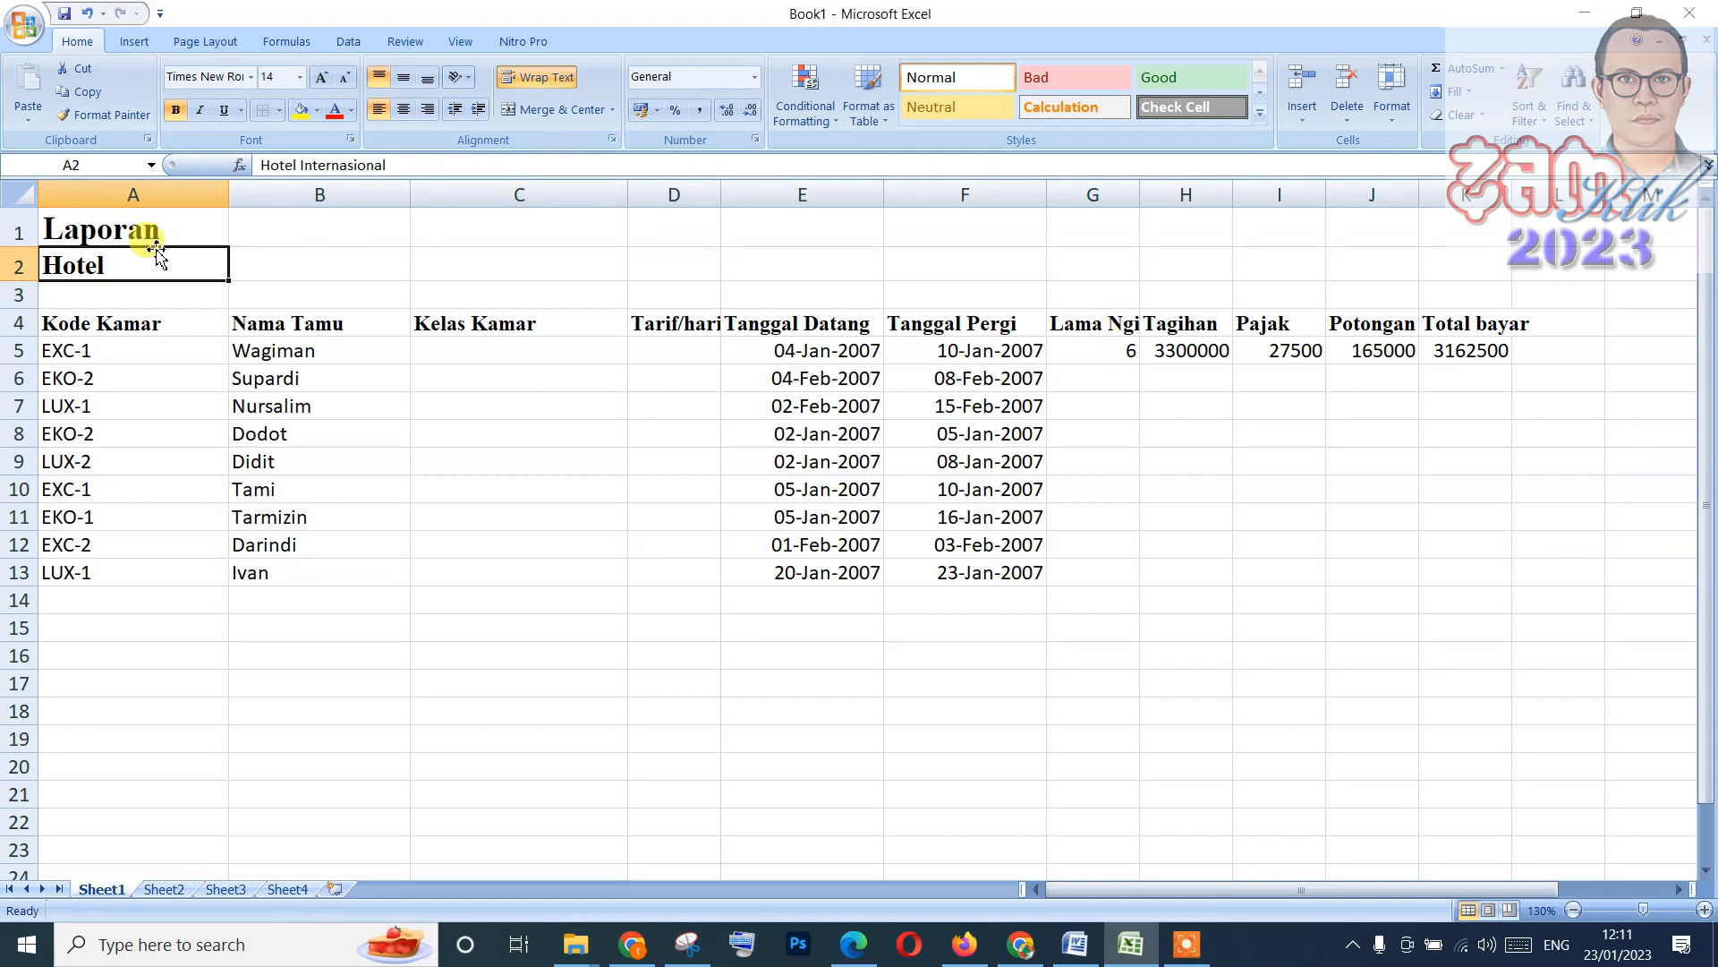
pyautogui.moveTo(148, 228); pyautogui.dragTo(1442, 228)
pyautogui.click(548, 109)
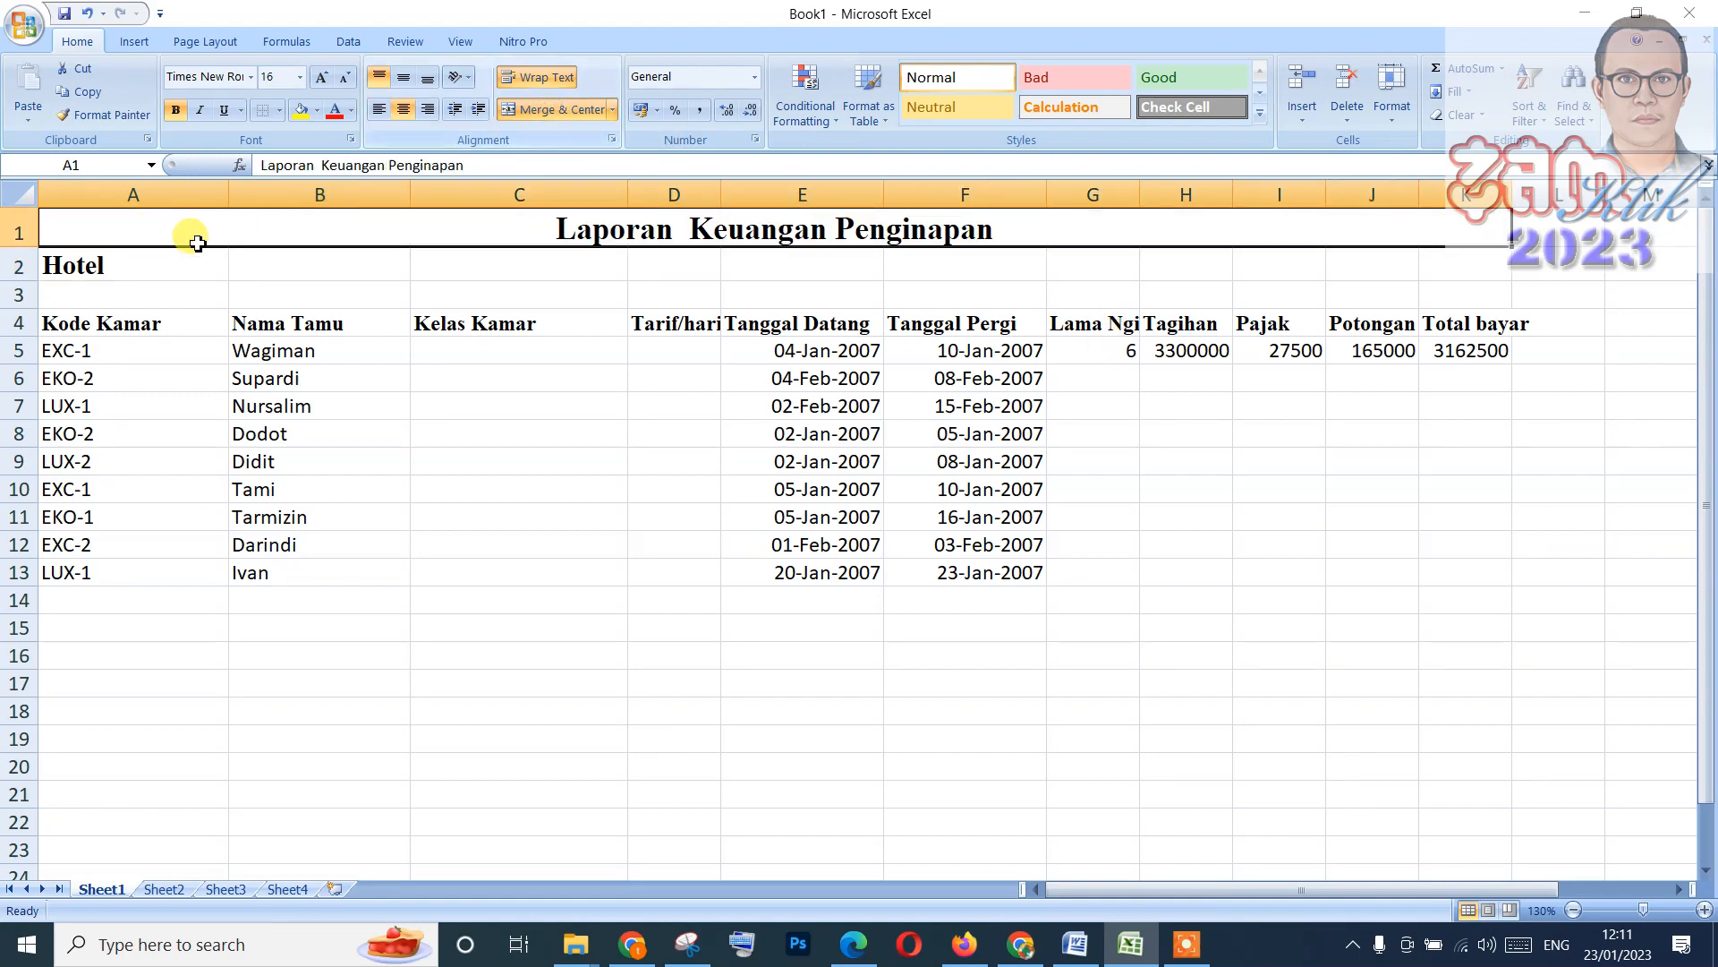
pyautogui.moveTo(205, 264); pyautogui.dragTo(1442, 270)
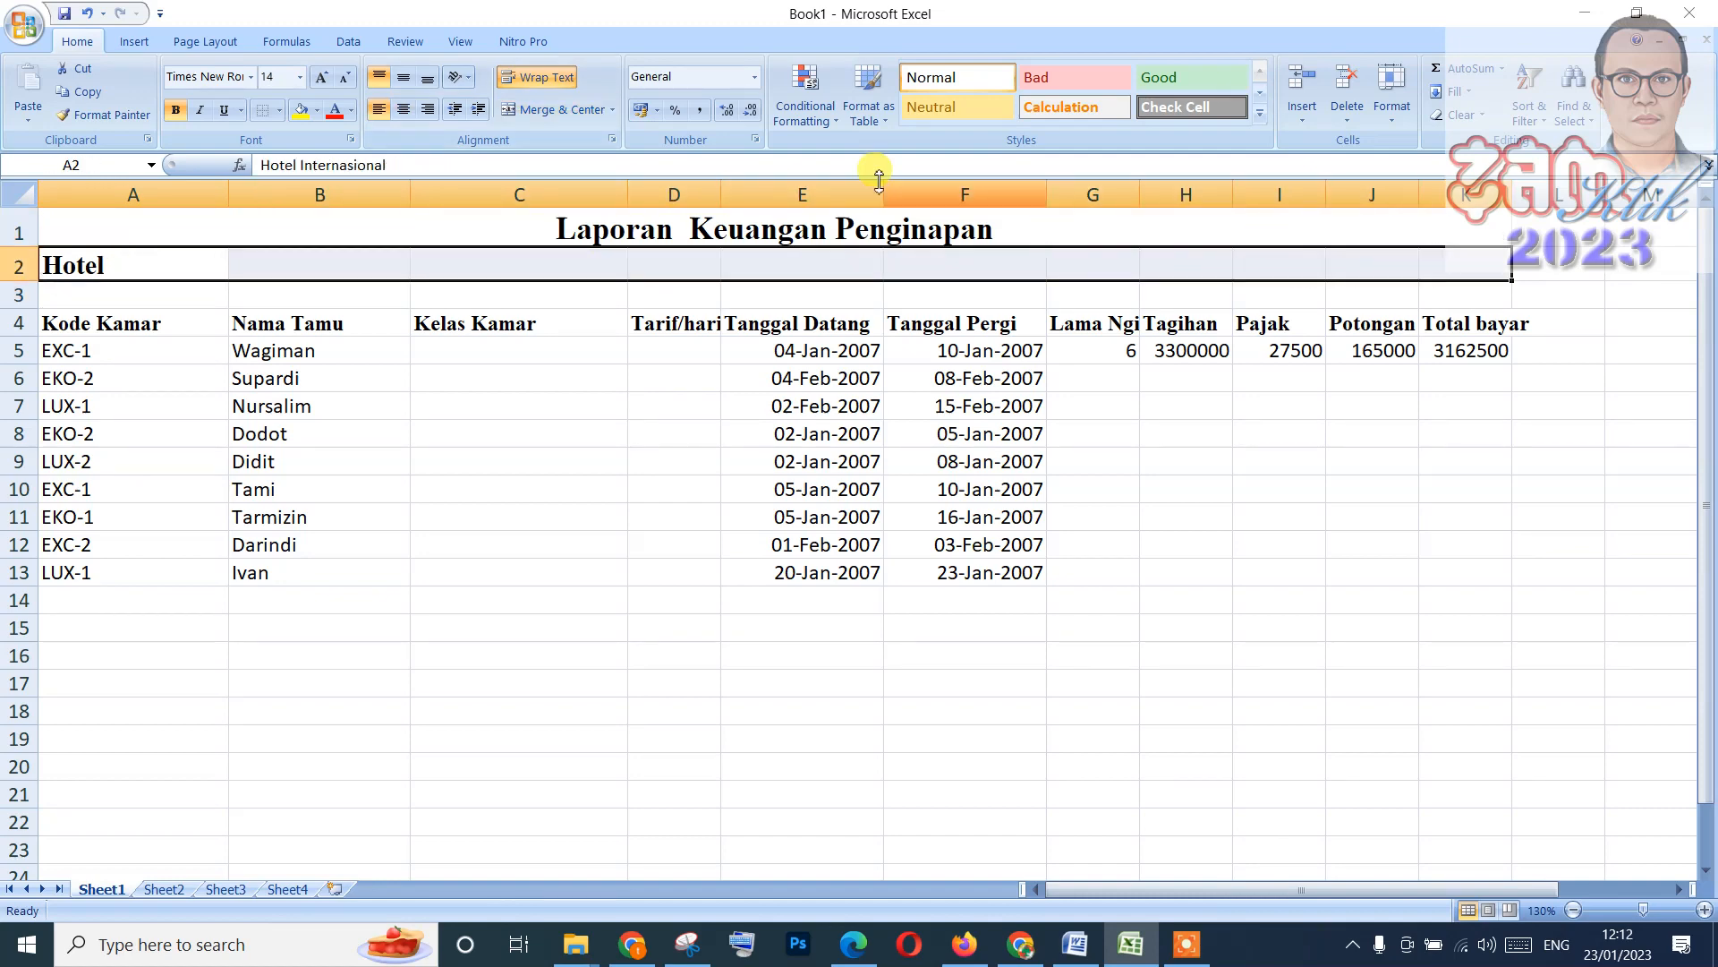
pyautogui.click(573, 121)
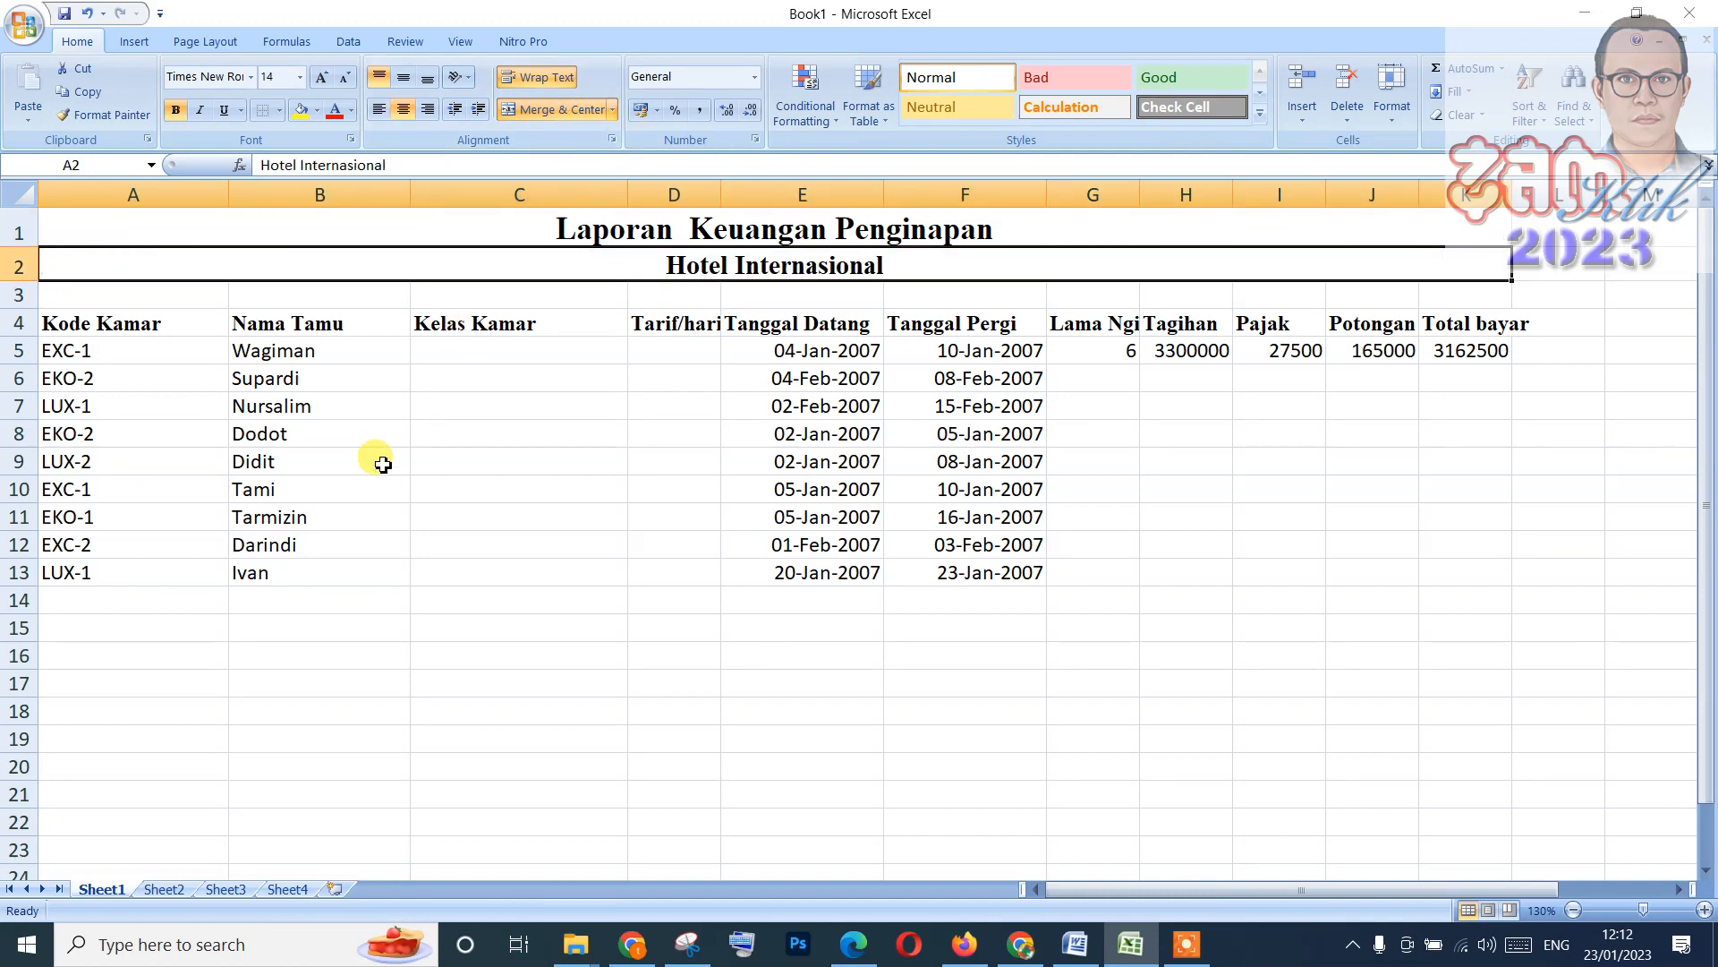
# Wrap the text of the table's column headings in A4:K4.
pyautogui.moveTo(145, 326); pyautogui.dragTo(1484, 322)
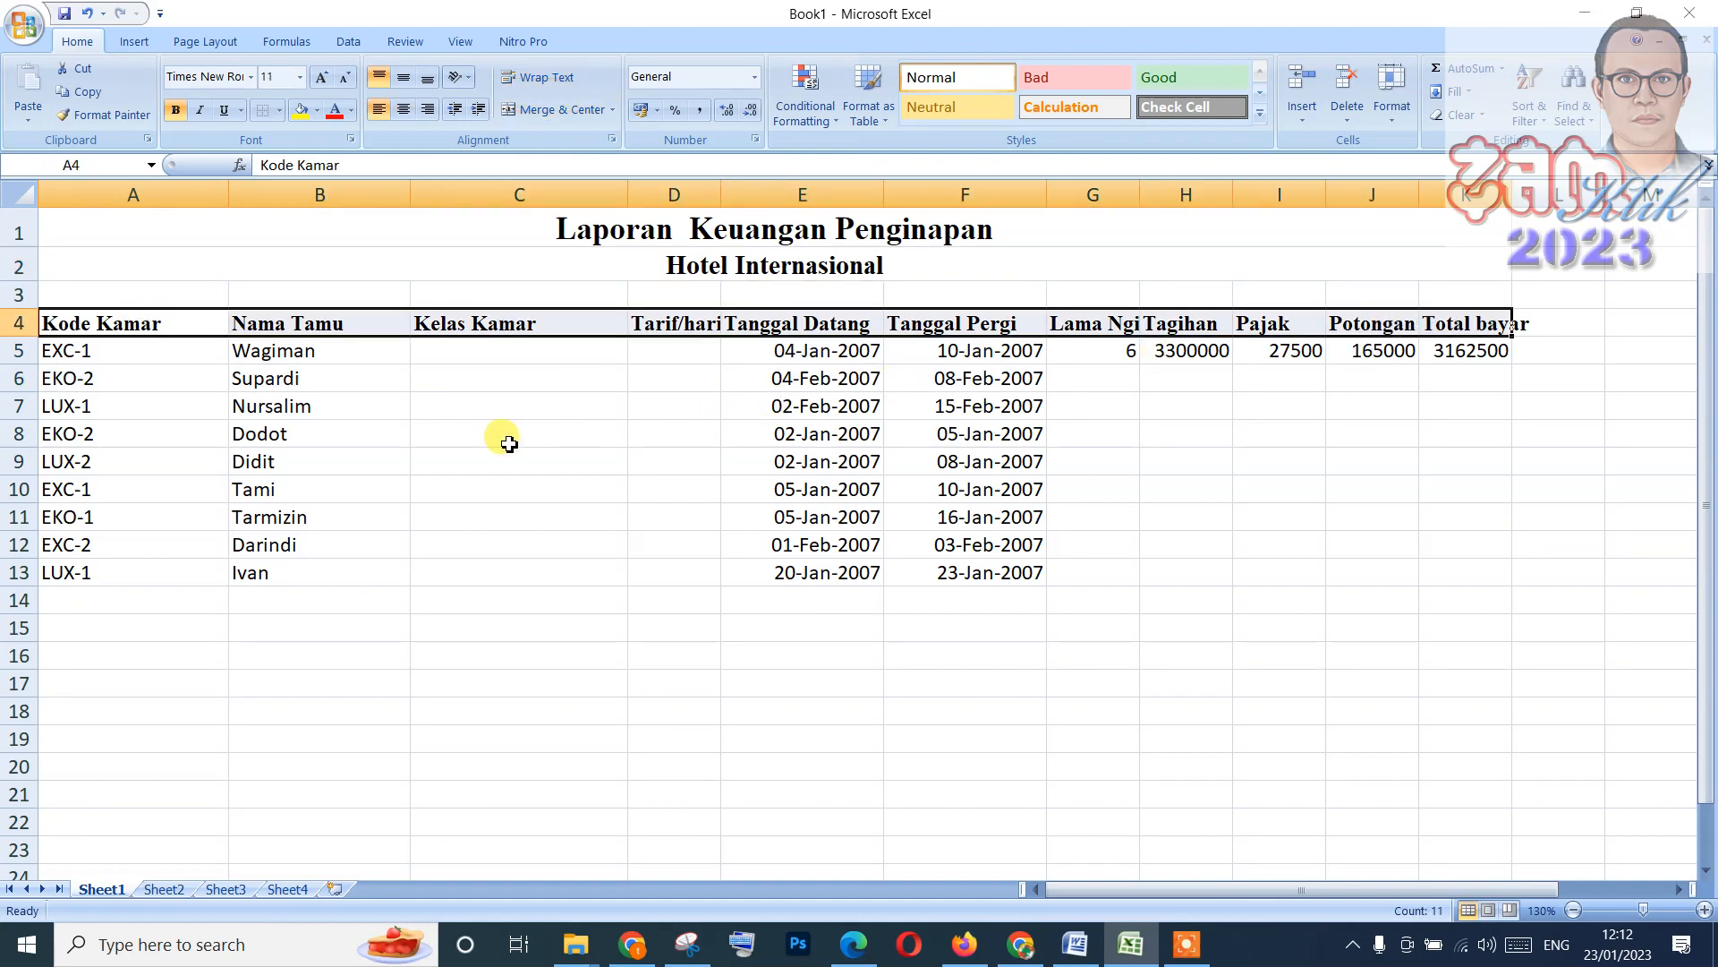
pyautogui.click(593, 568)
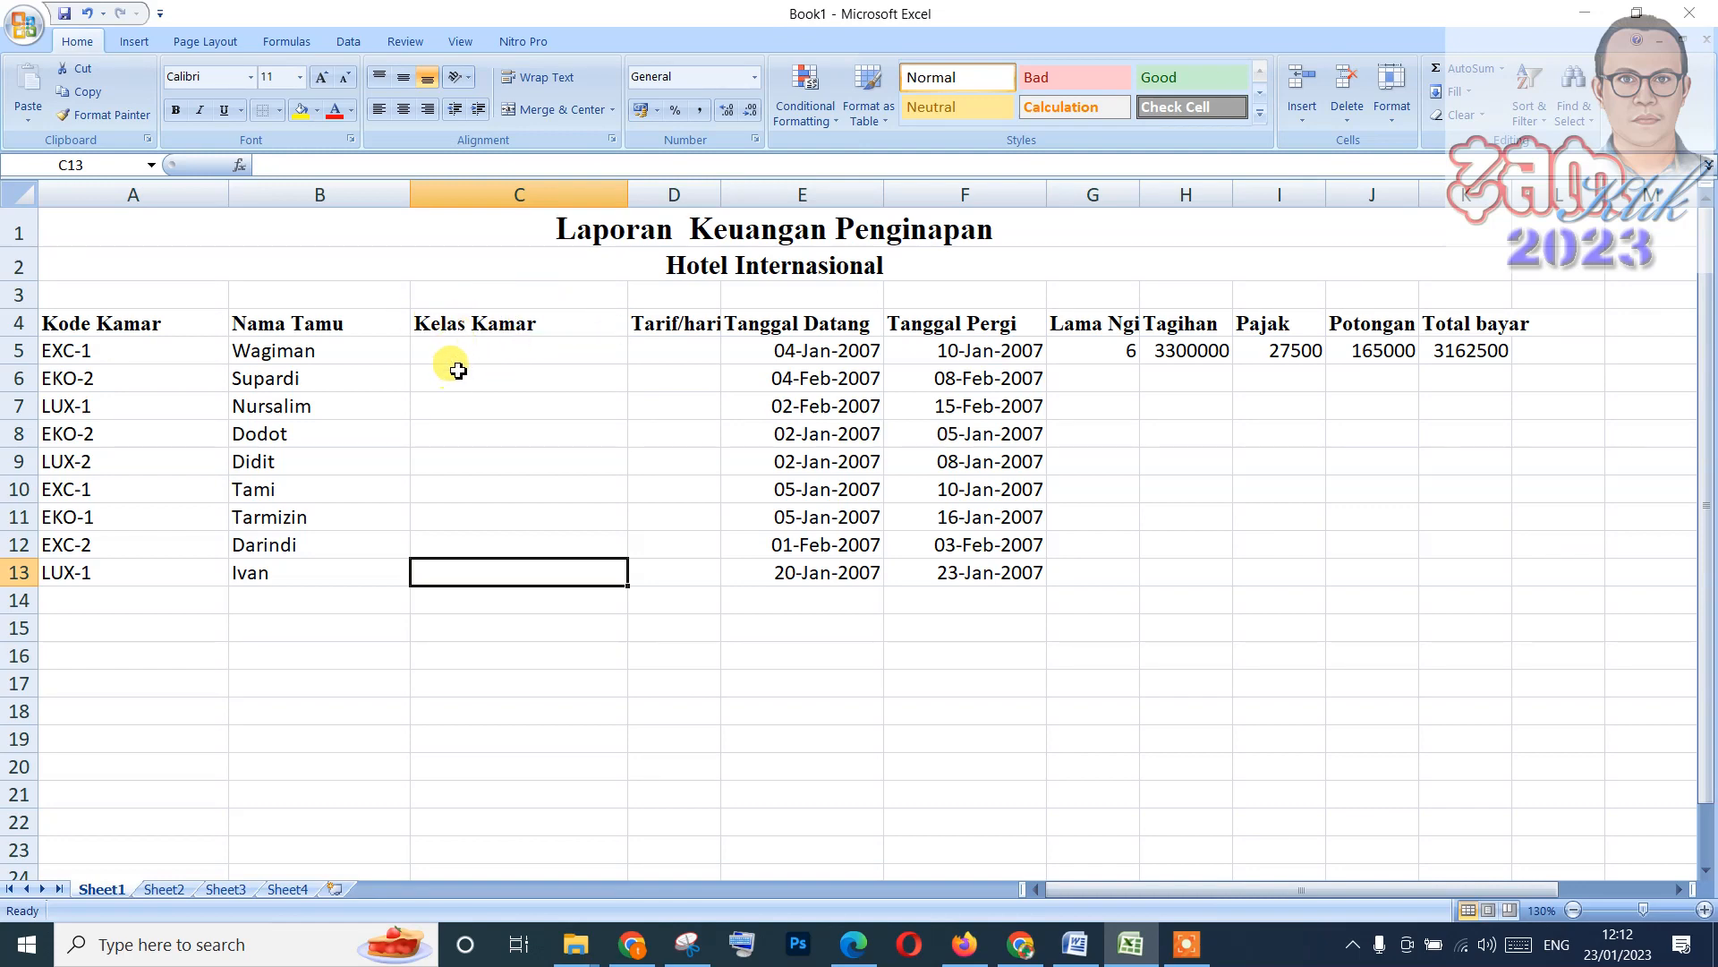
pyautogui.moveTo(69, 324); pyautogui.dragTo(1471, 326)
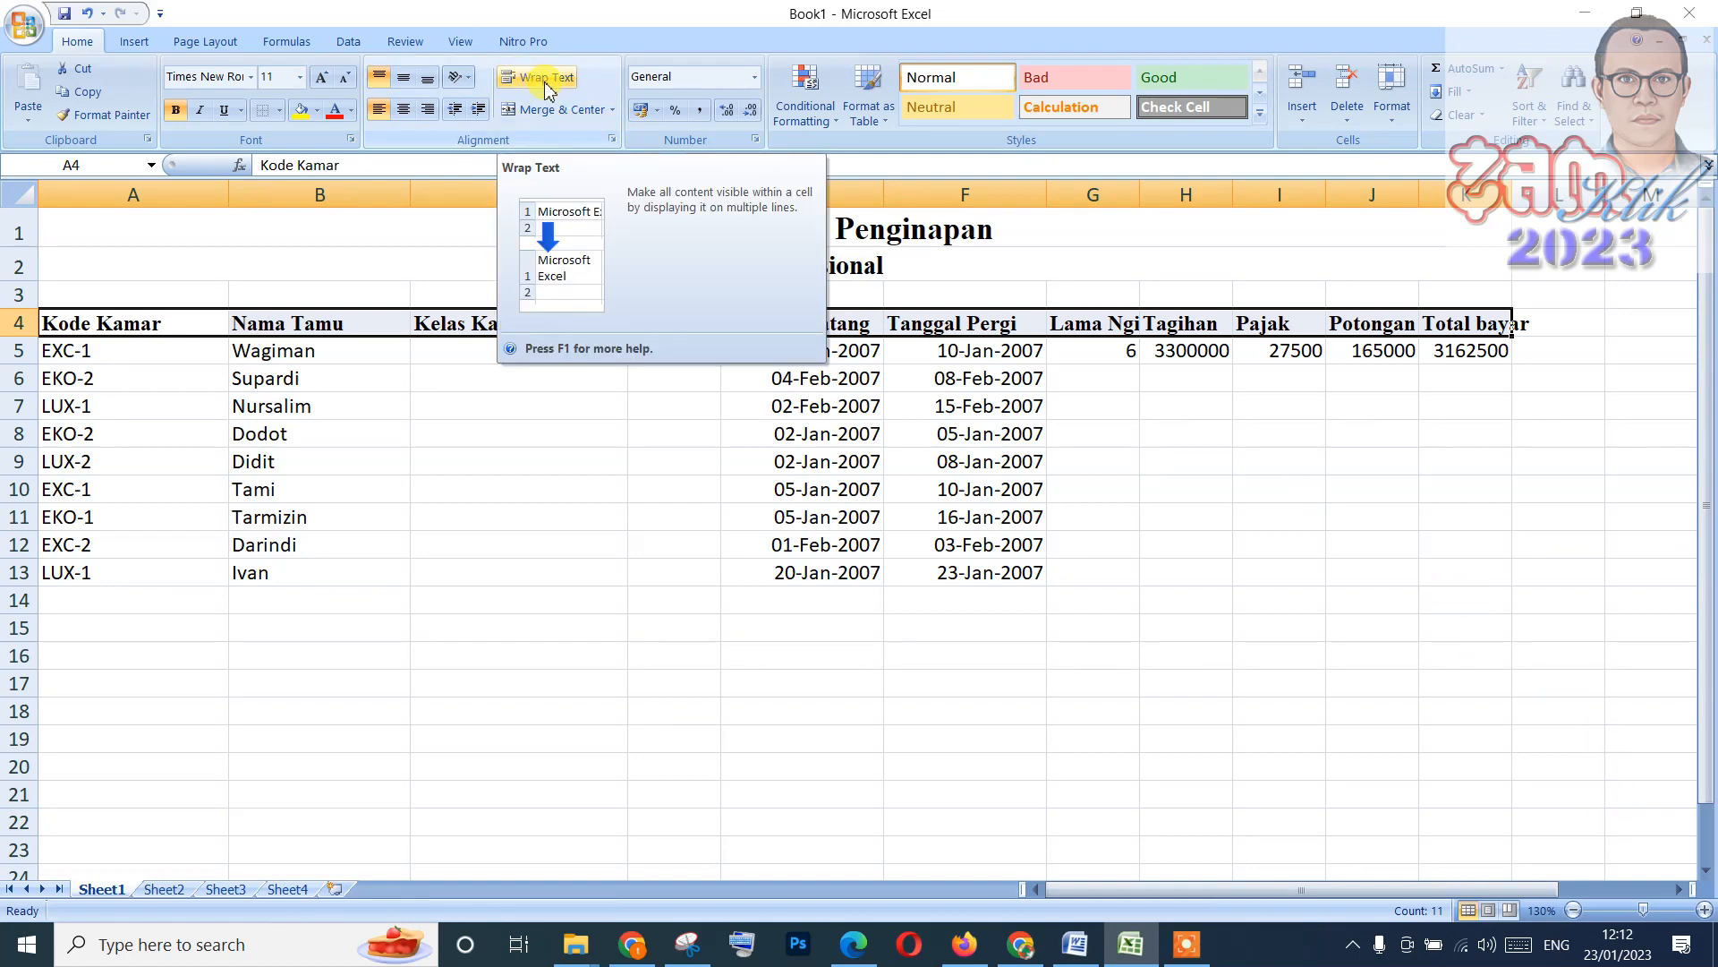
pyautogui.click(545, 87)
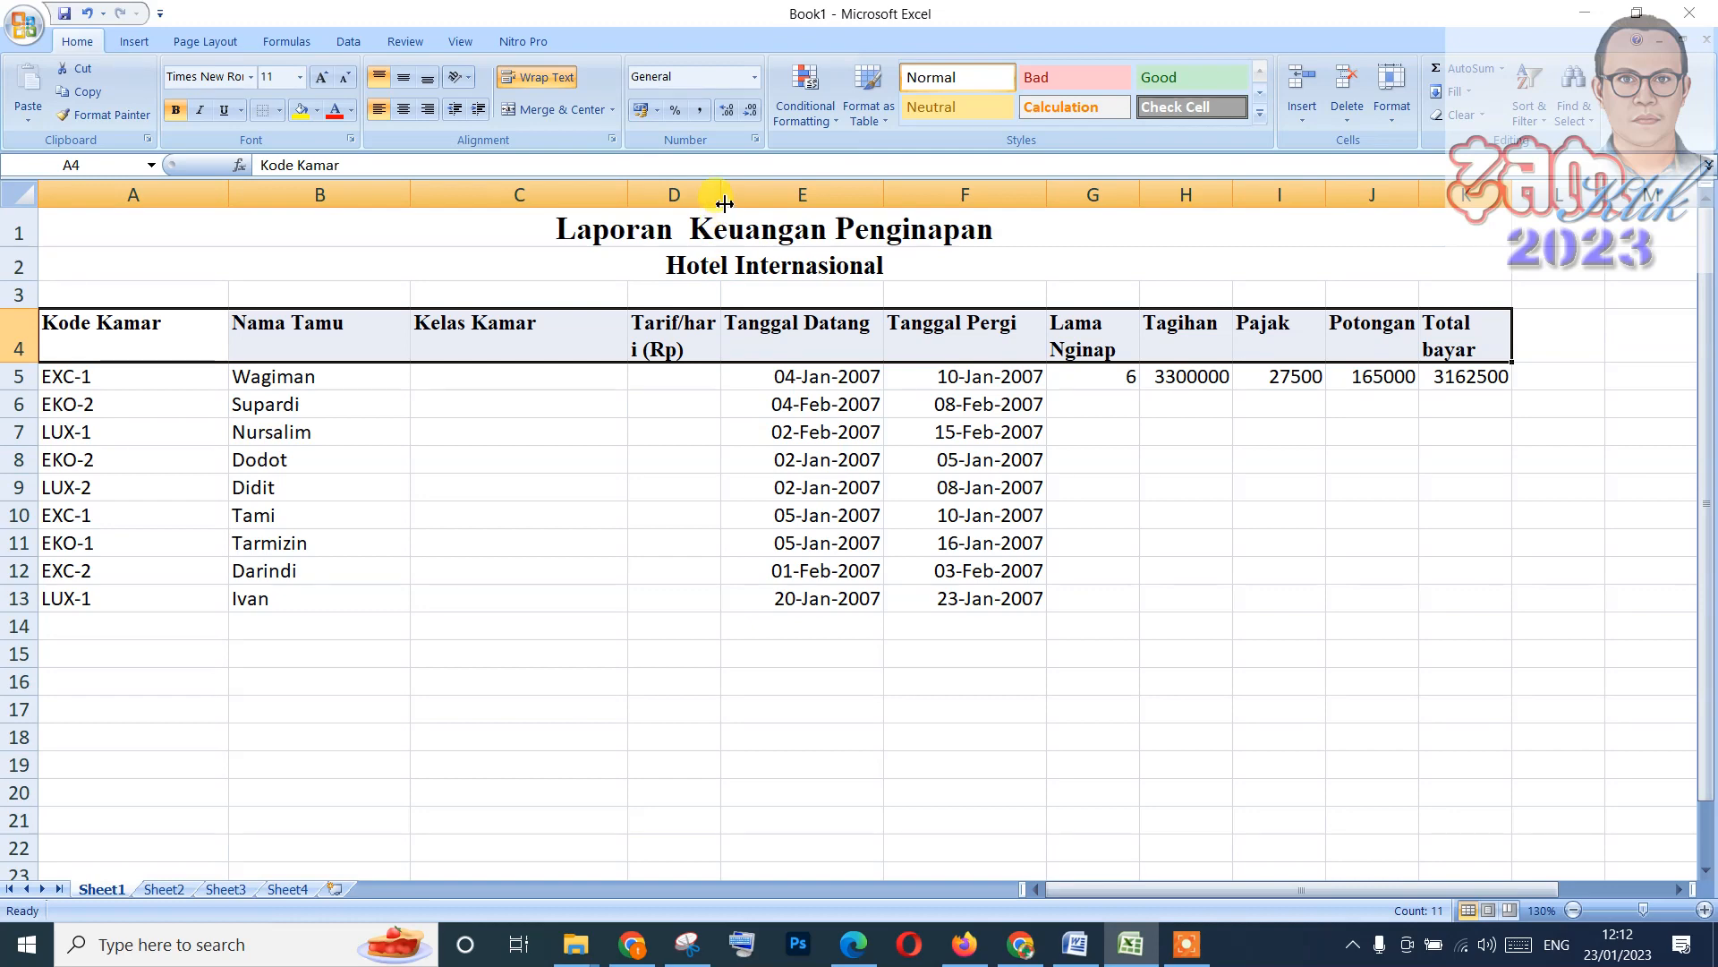
# Widen column D so "Tarif/hari" fits on one line, and center the A4:K4 headings both horizontally and vertically.
pyautogui.moveTo(724, 203); pyautogui.dragTo(763, 196)
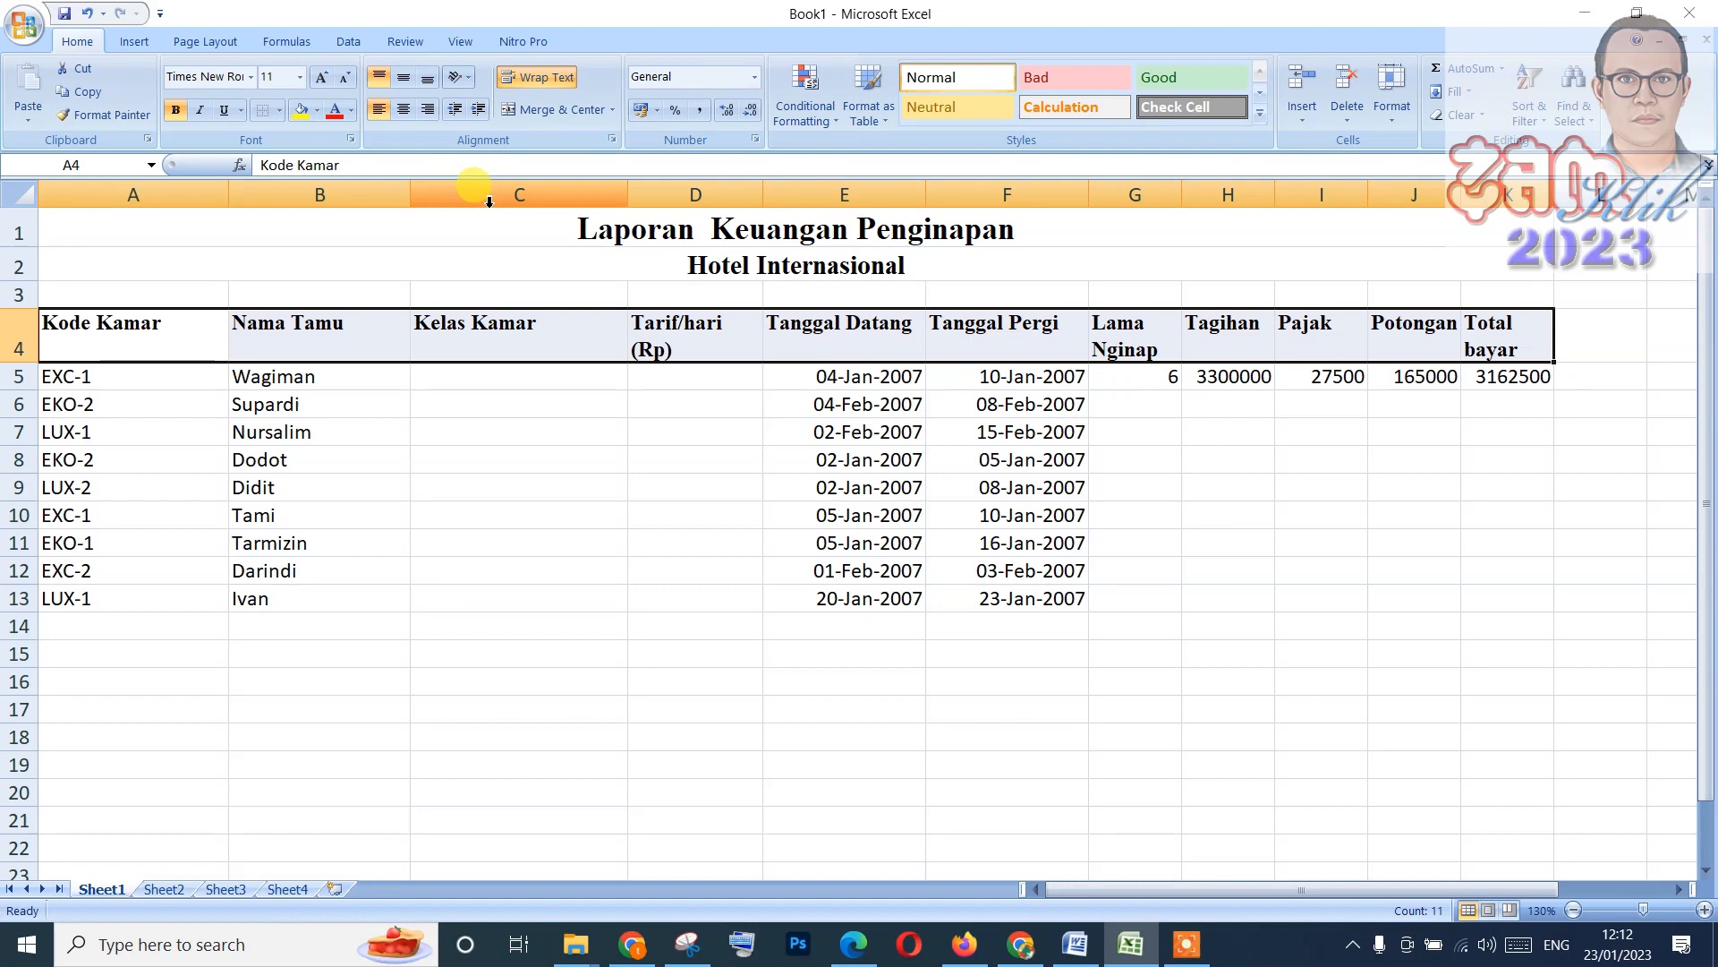
pyautogui.click(403, 77)
pyautogui.click(405, 109)
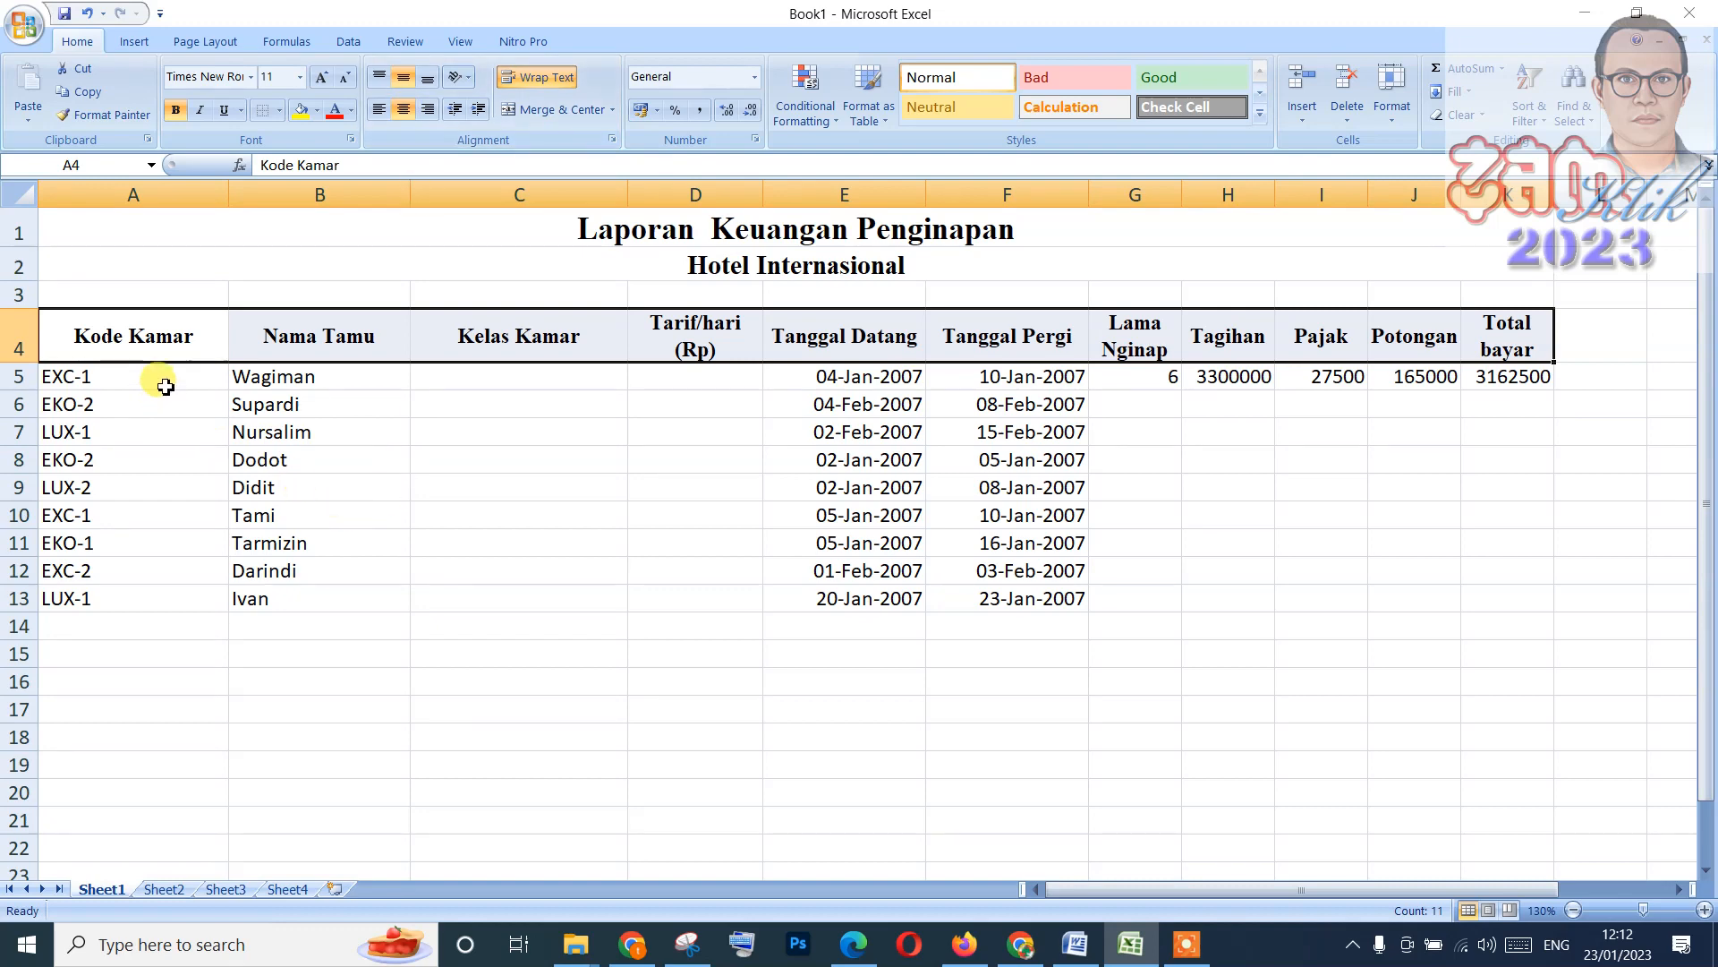
# Give the data range A5:K13 a thin solid outline and inside vertical lines, with dash-dot horizontal lines between the rows.
pyautogui.moveTo(165, 379); pyautogui.dragTo(1497, 598)
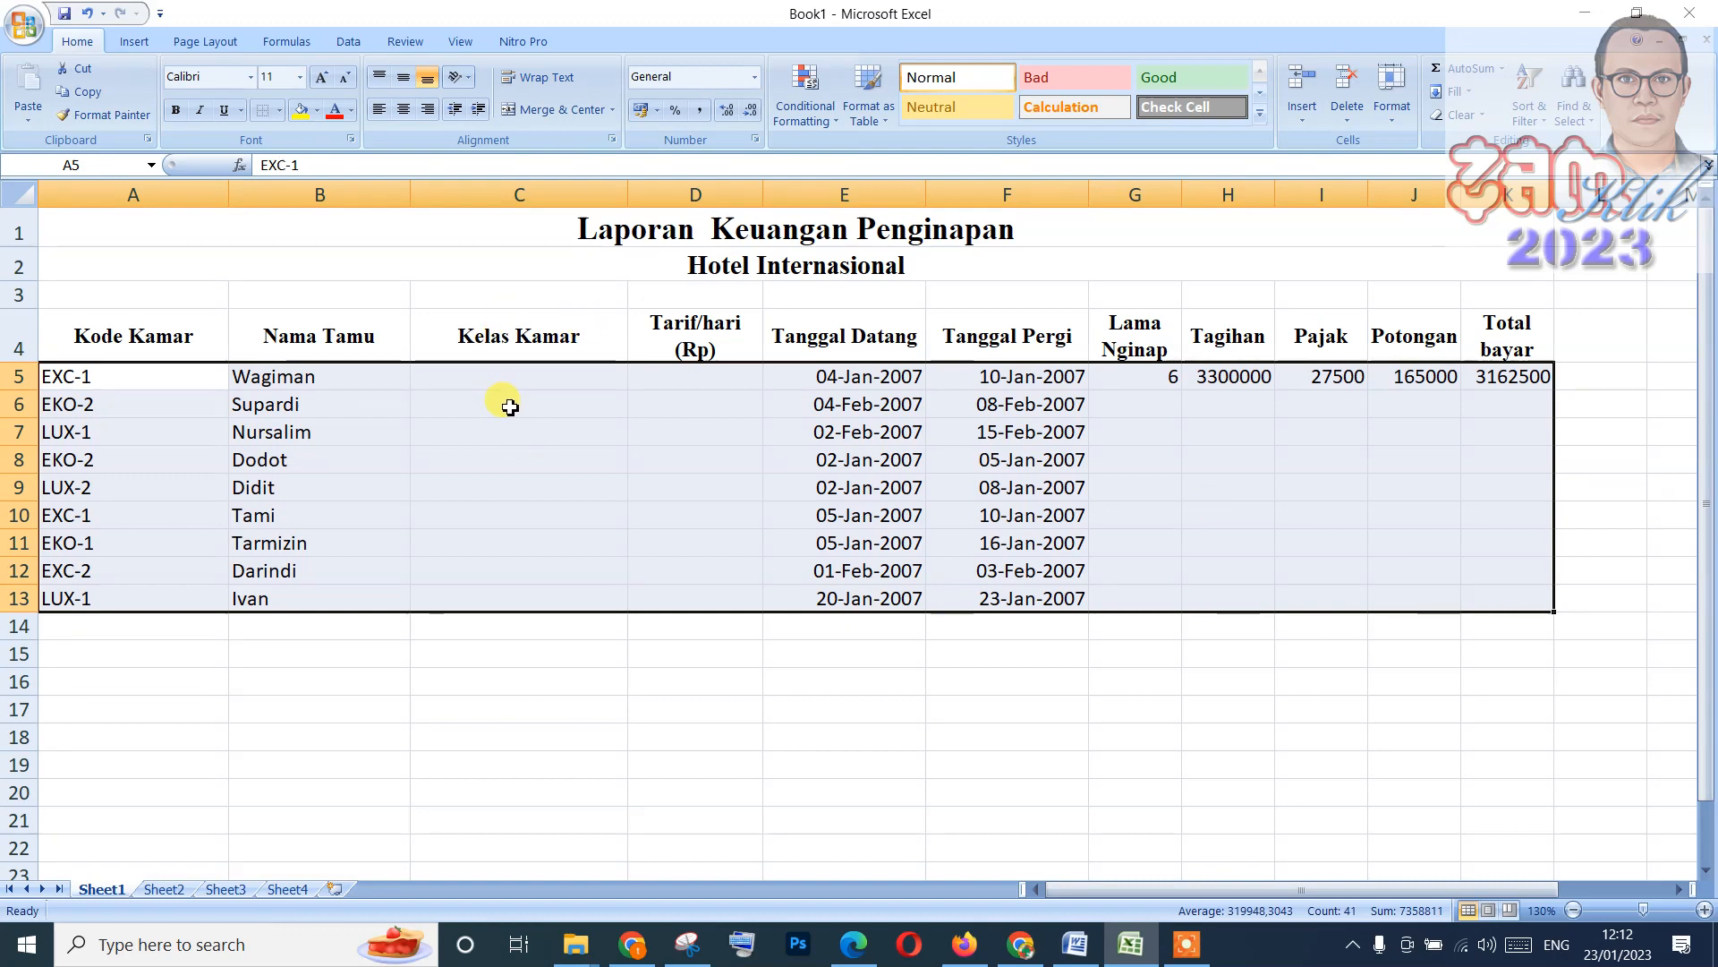
pyautogui.rightClick(509, 408)
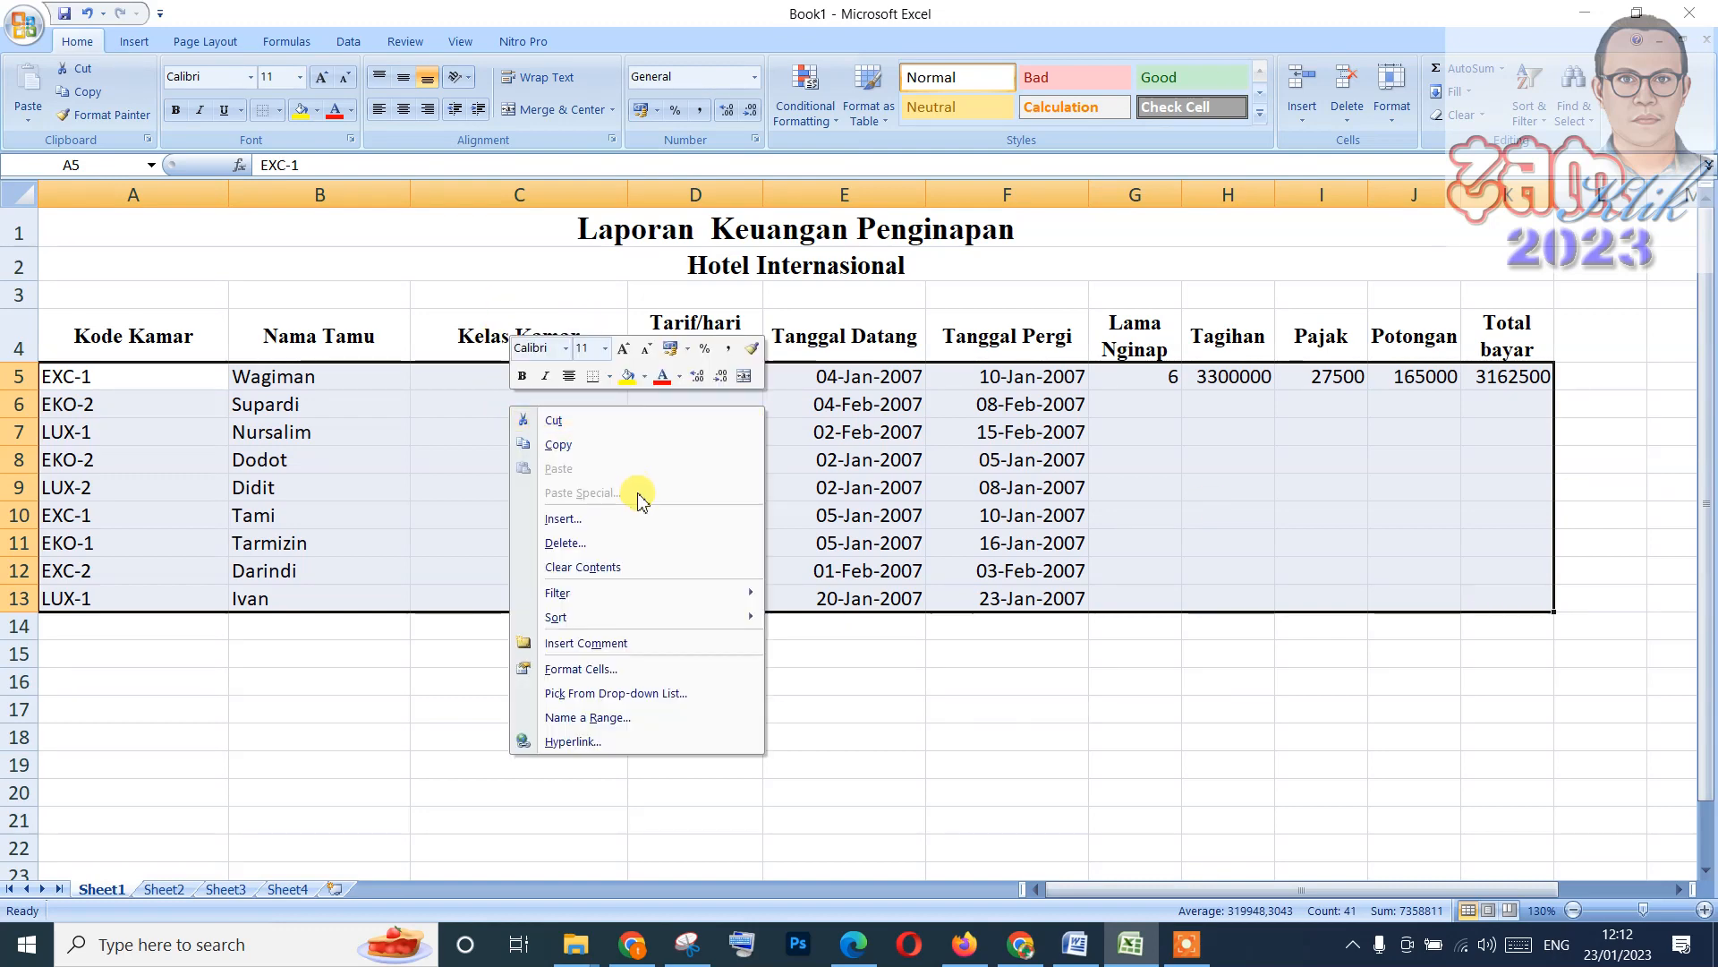
pyautogui.rightClick(488, 420)
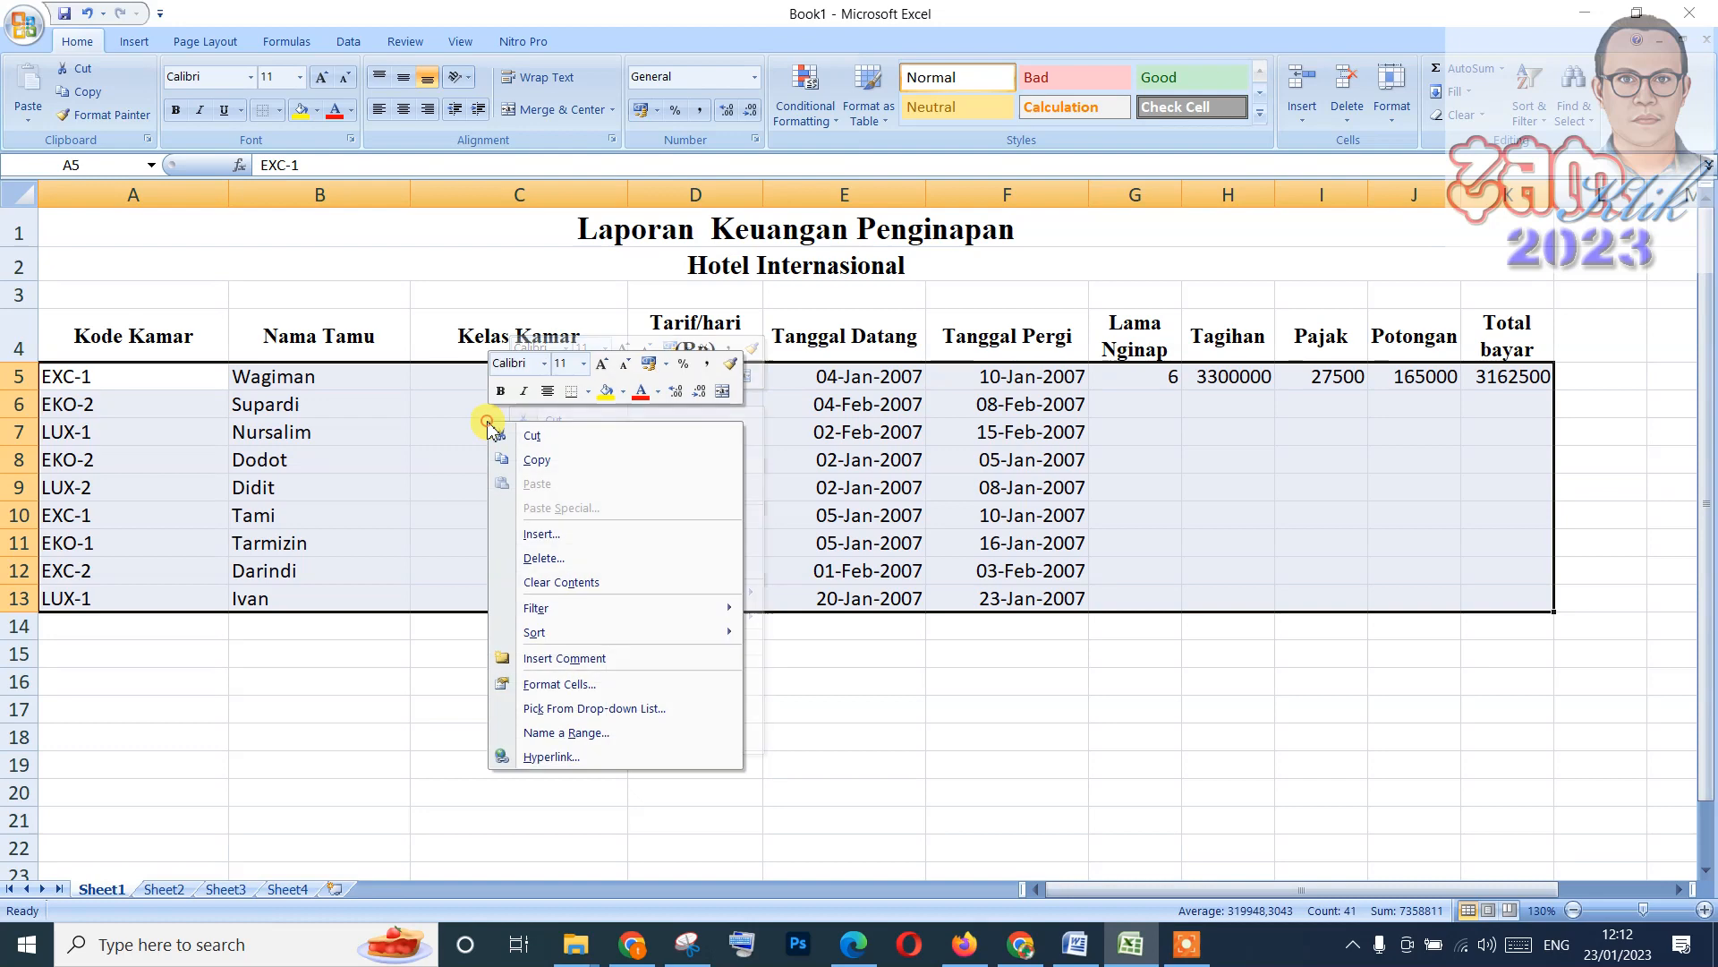
pyautogui.click(577, 684)
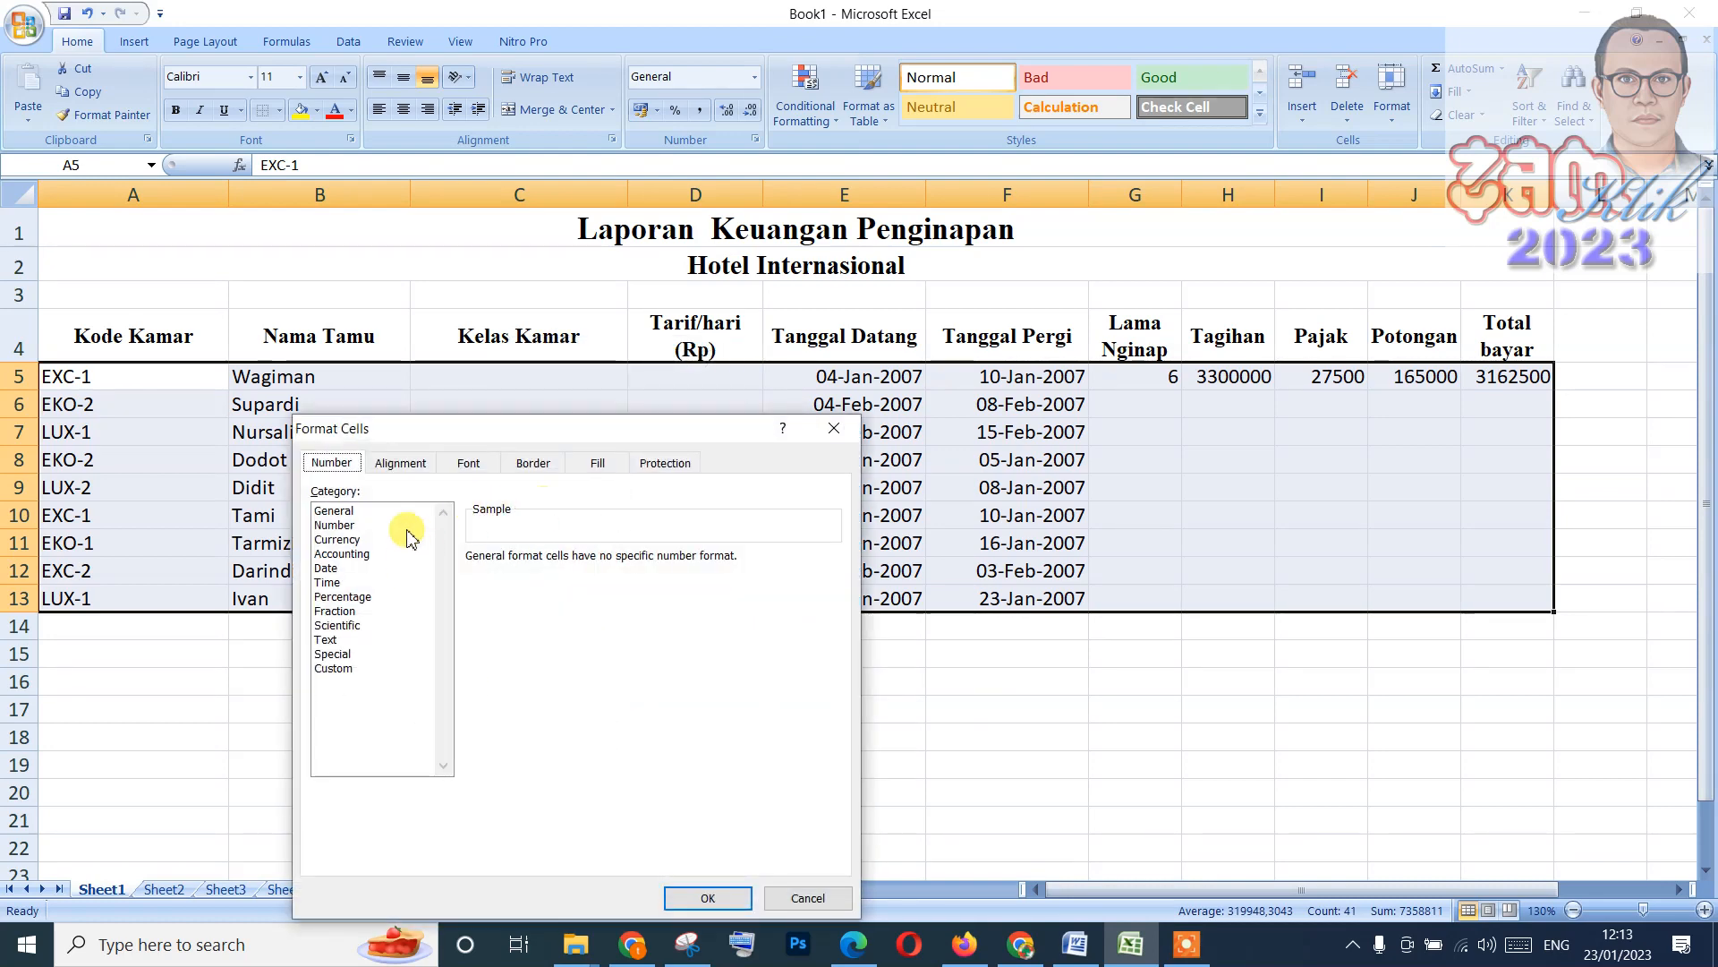
pyautogui.click(531, 464)
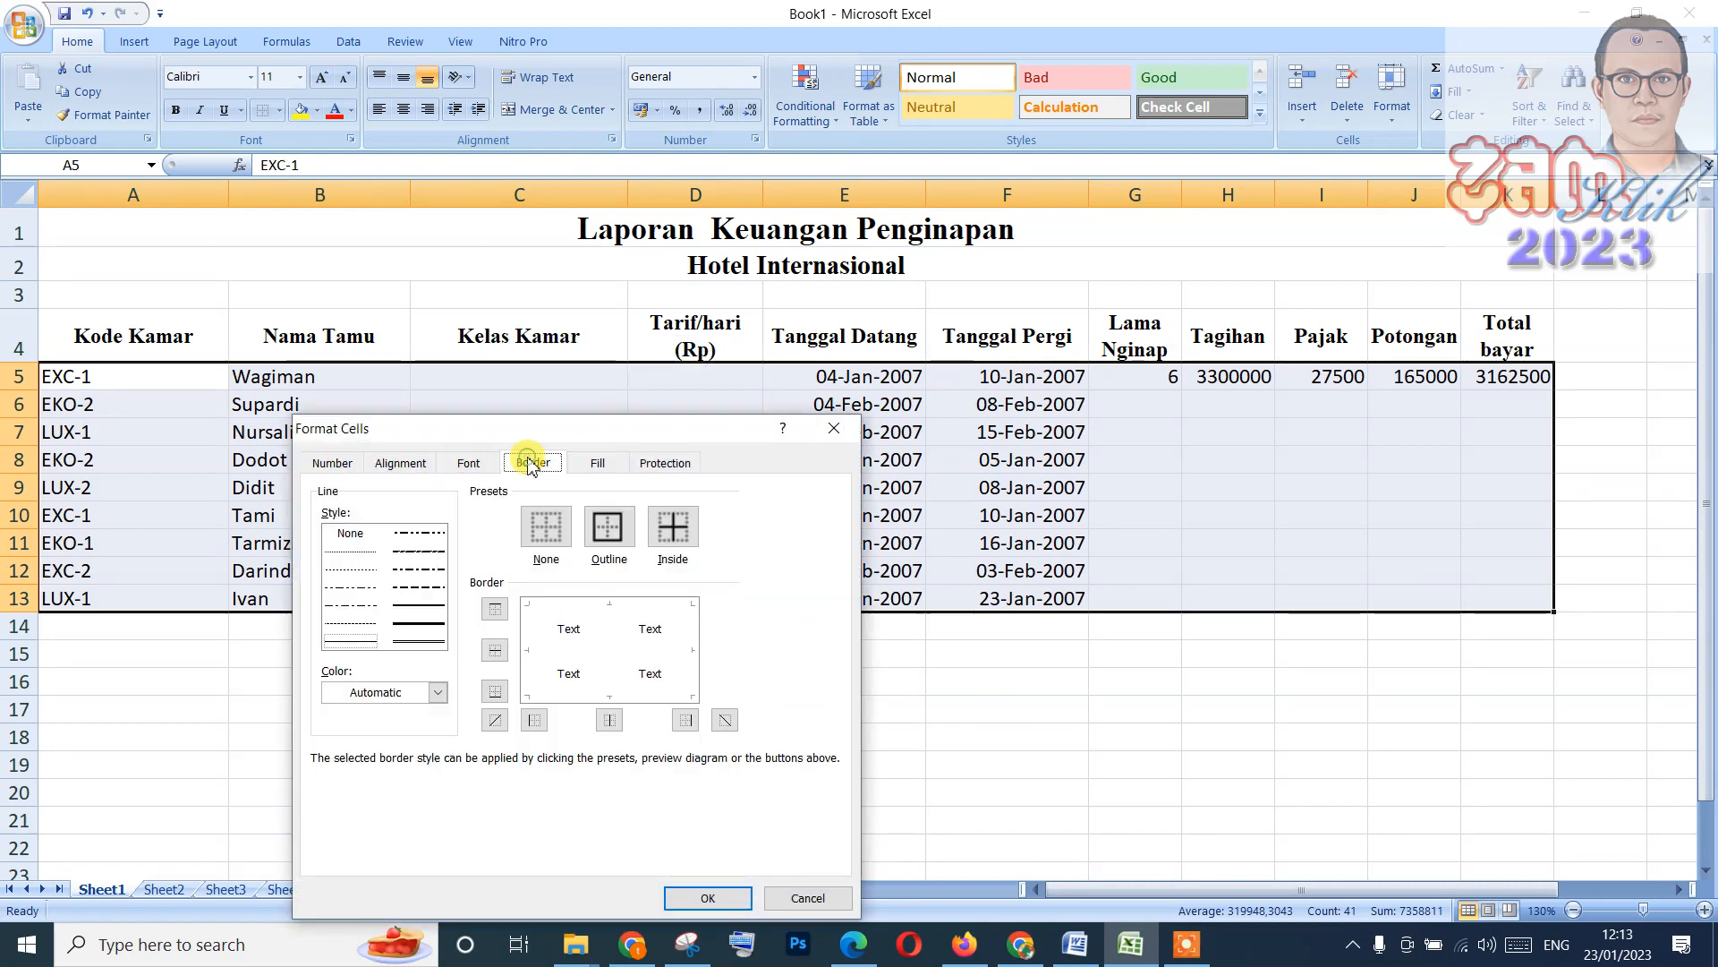
pyautogui.click(535, 658)
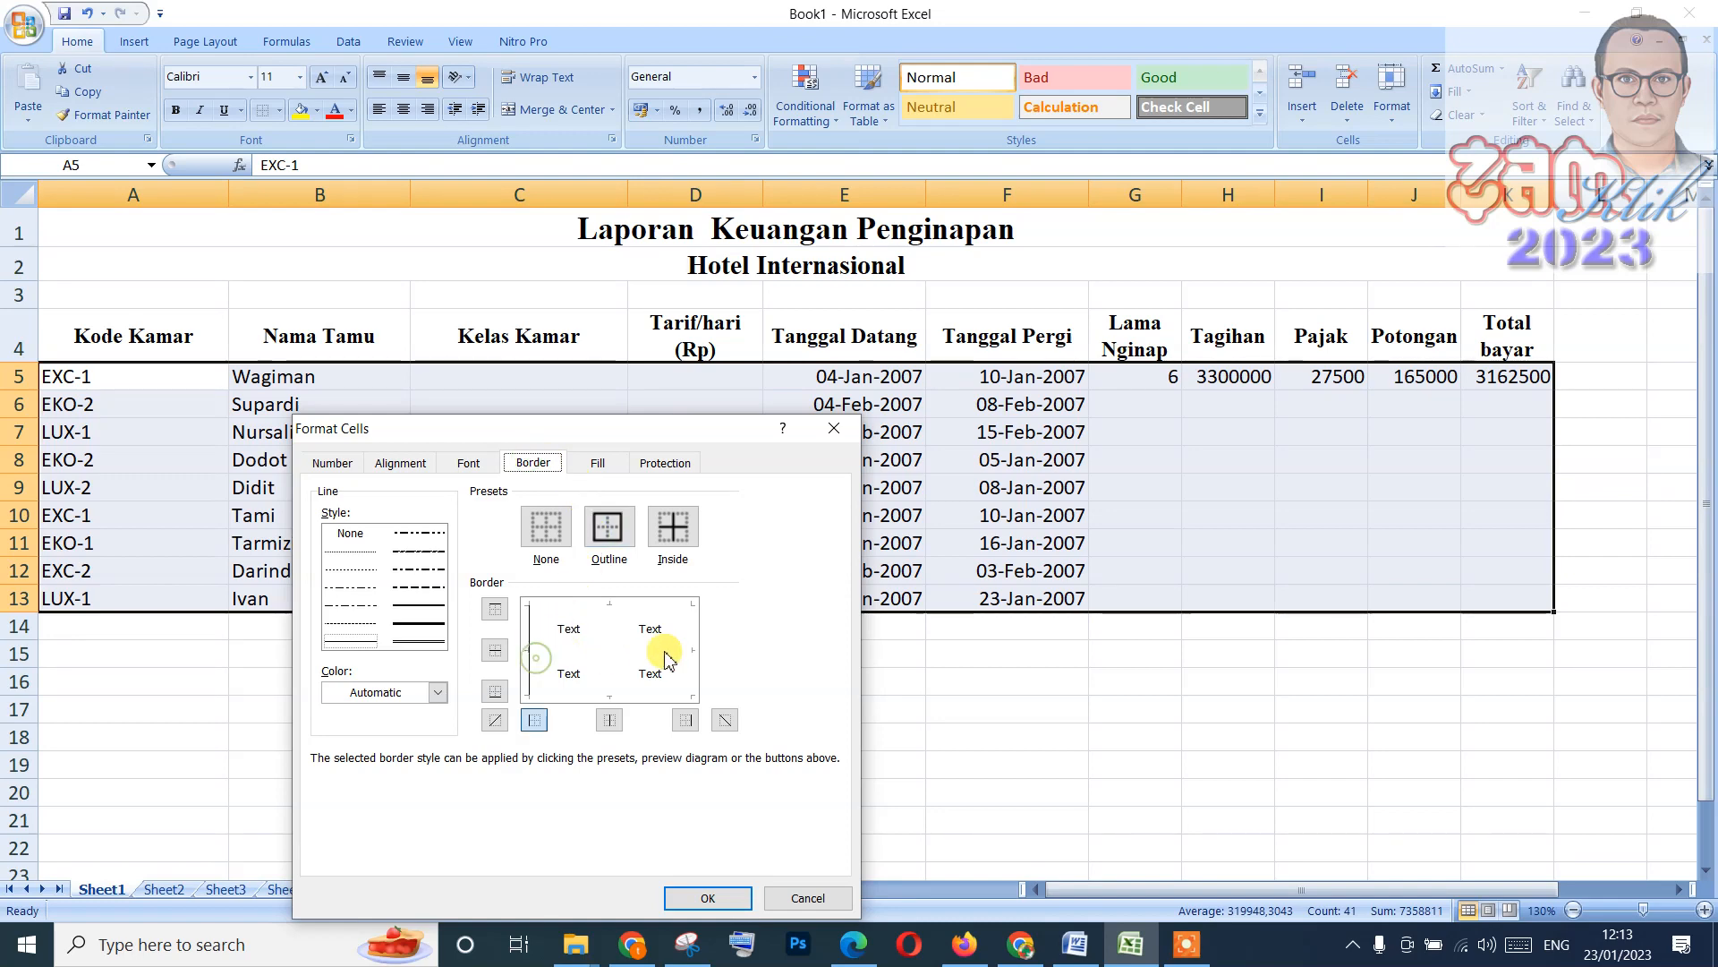
pyautogui.click(673, 656)
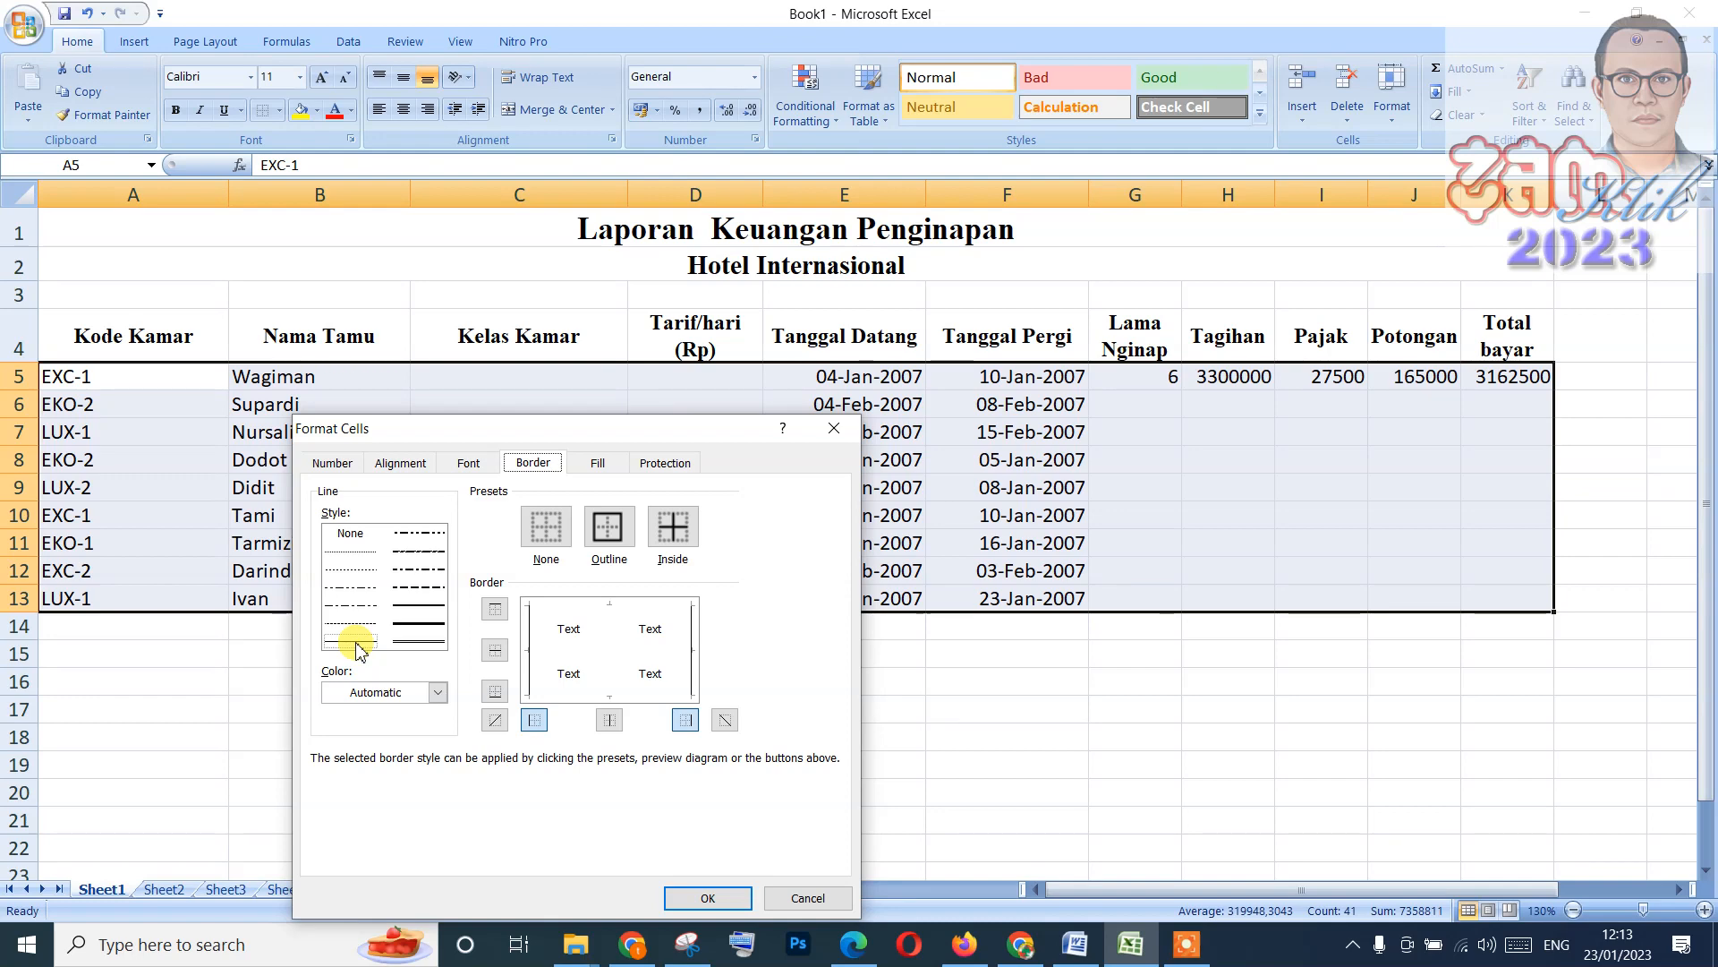
pyautogui.click(583, 697)
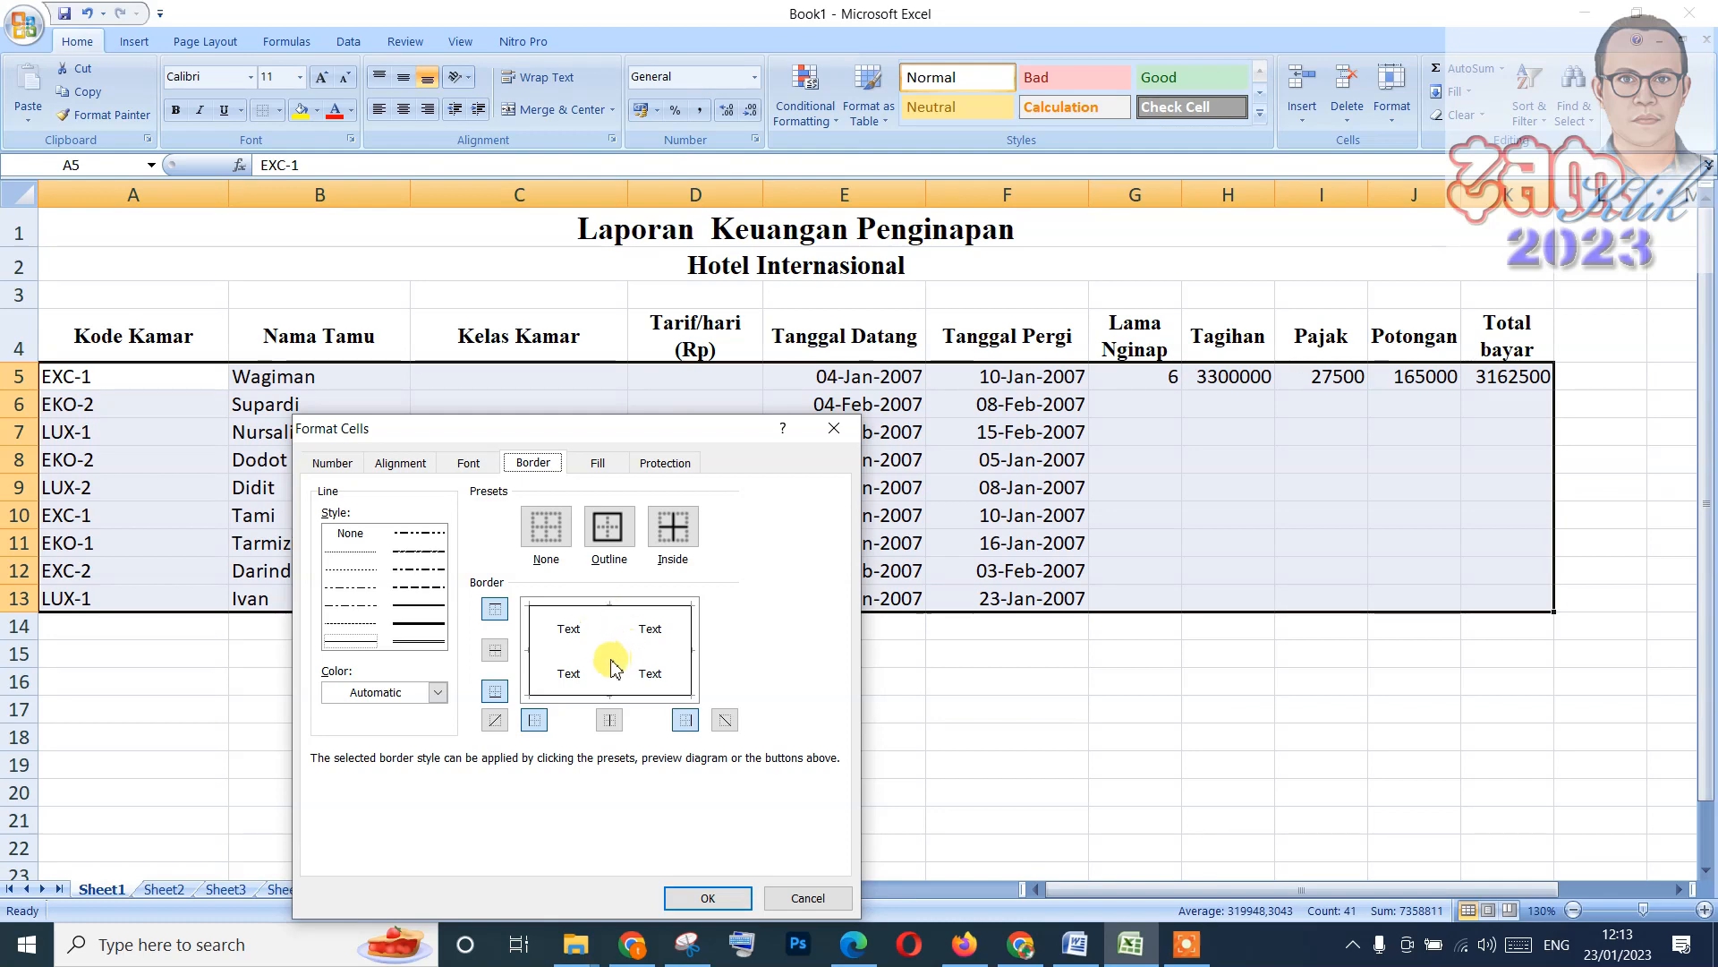
pyautogui.click(612, 664)
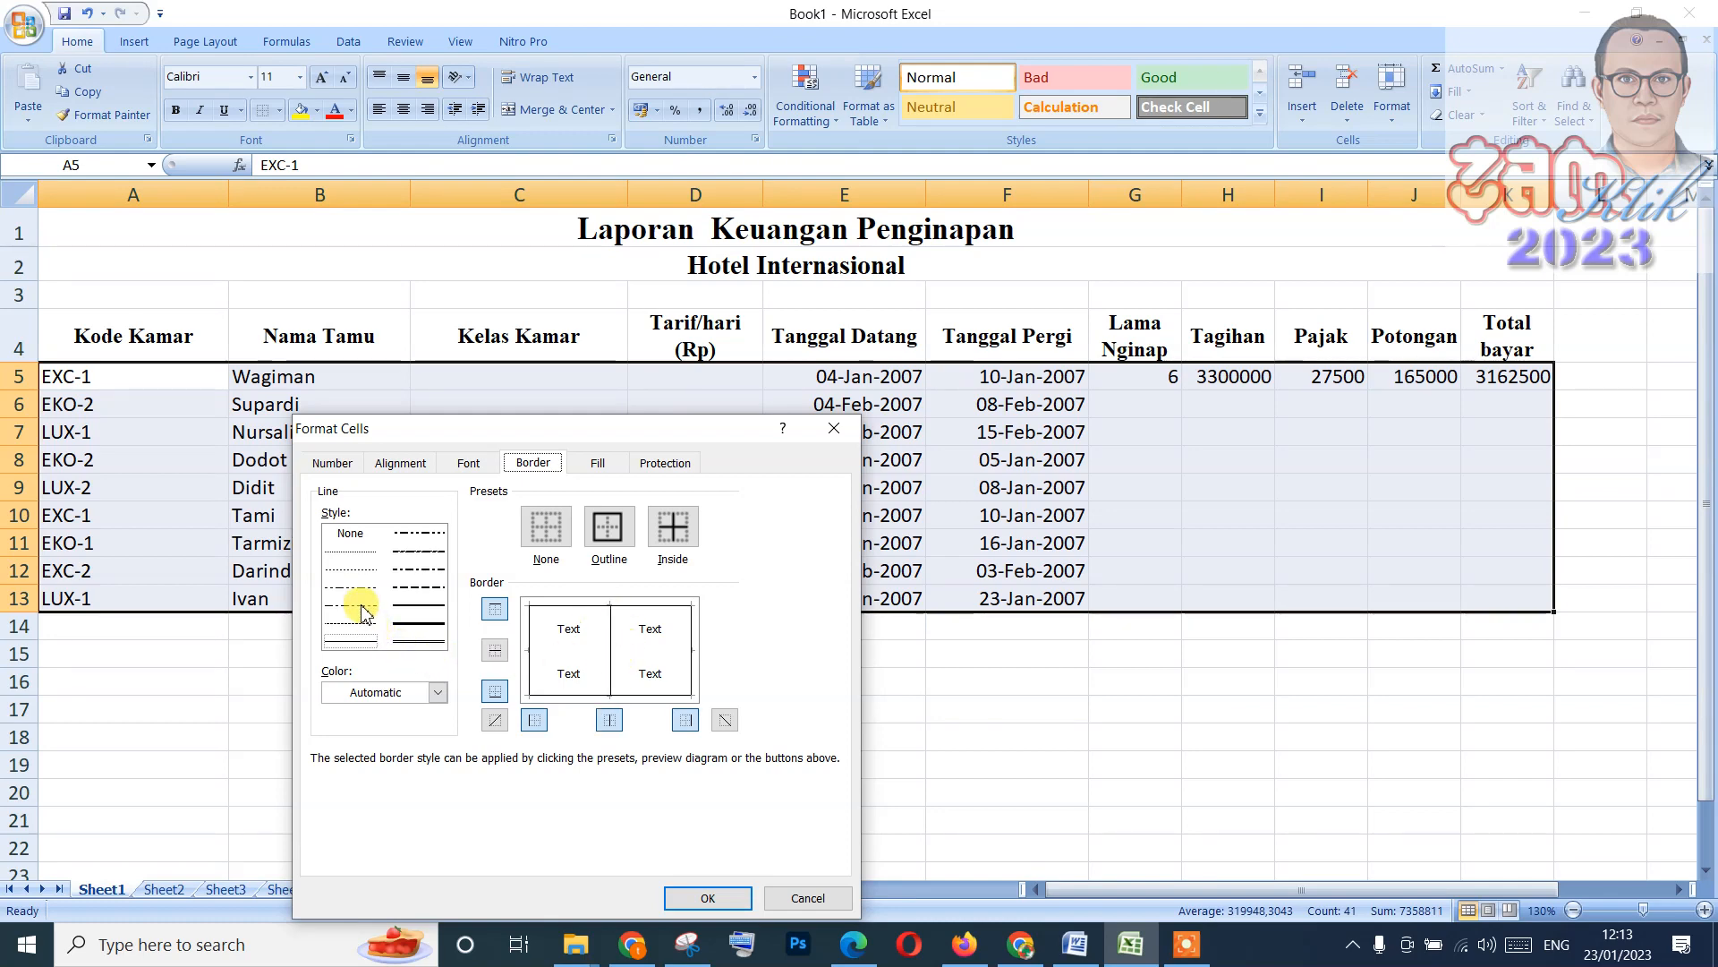
pyautogui.click(576, 650)
pyautogui.click(719, 902)
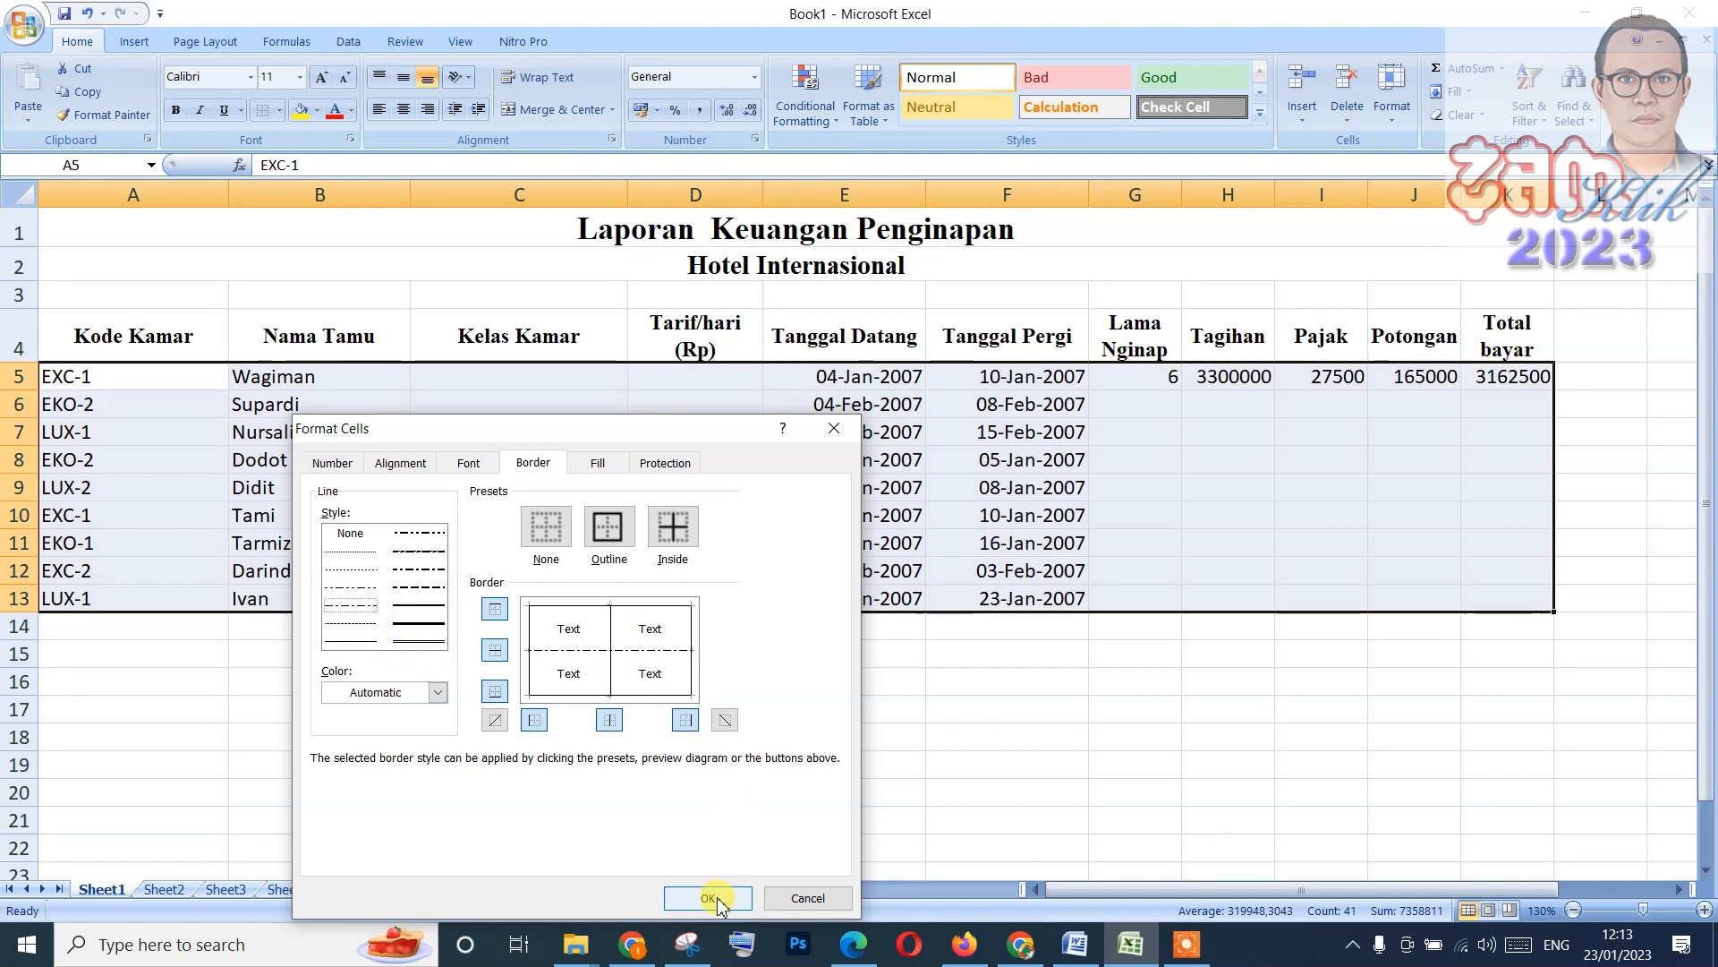
pyautogui.click(951, 707)
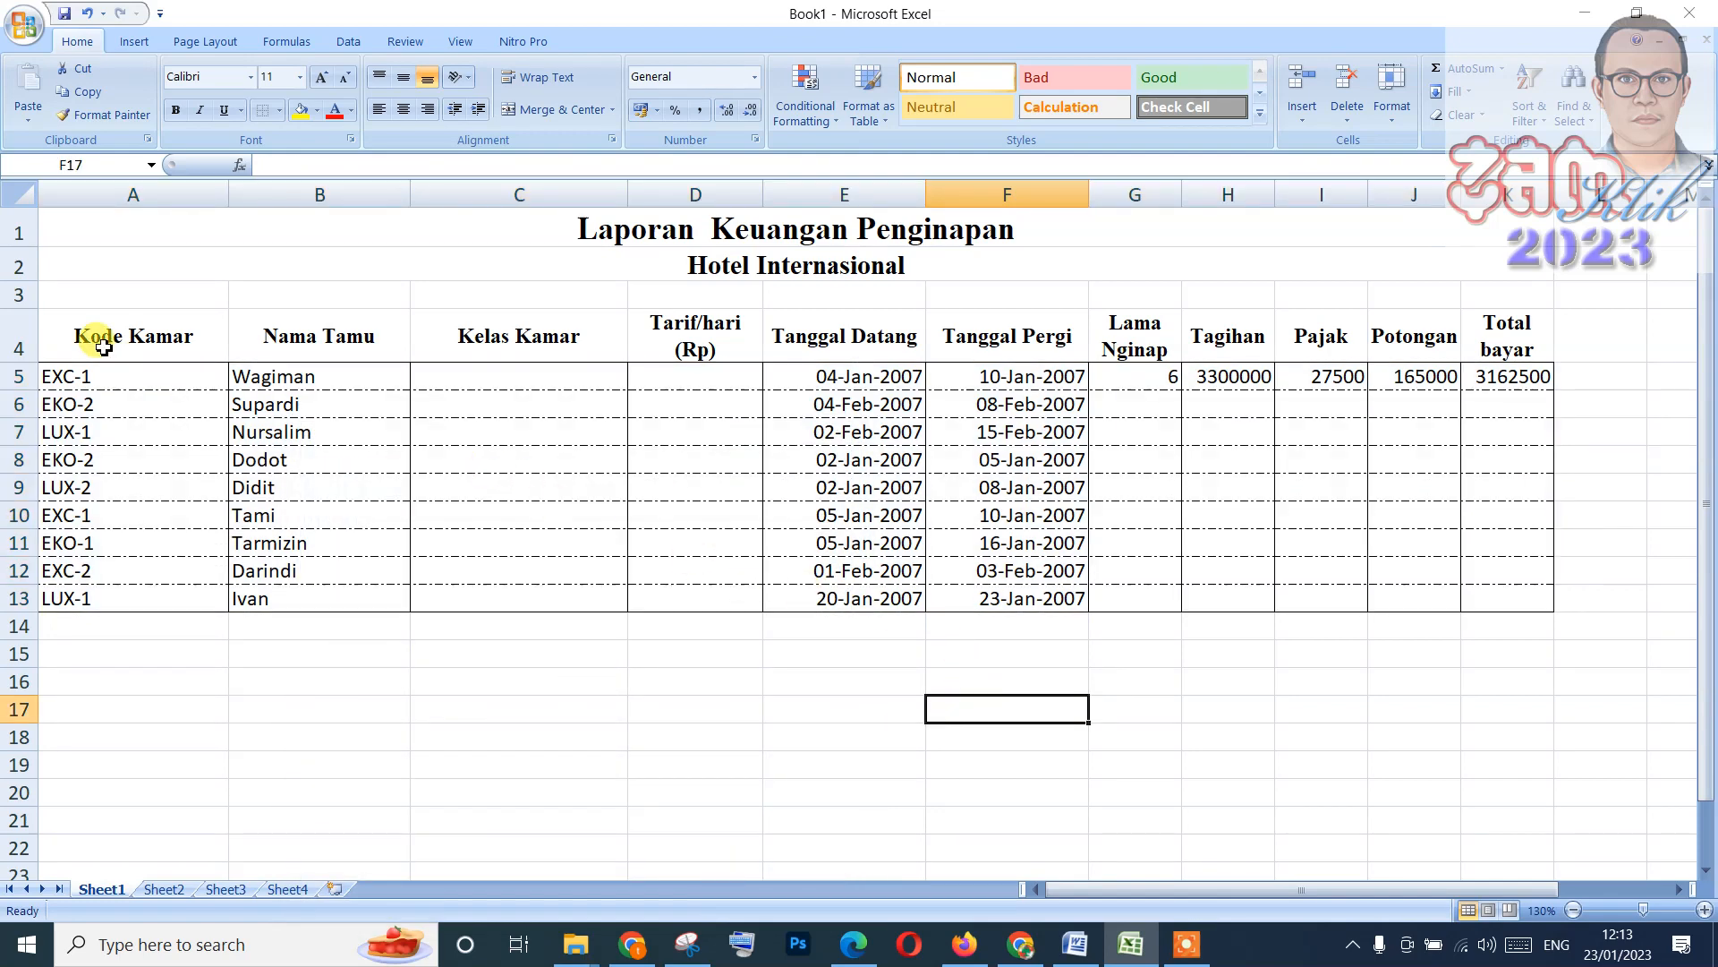
# Border the heading row A4:K4 with thicker solid lines on the top, left and right edges and thin vertical lines between columns.
pyautogui.moveTo(103, 347); pyautogui.dragTo(1504, 338)
pyautogui.rightClick(1141, 343)
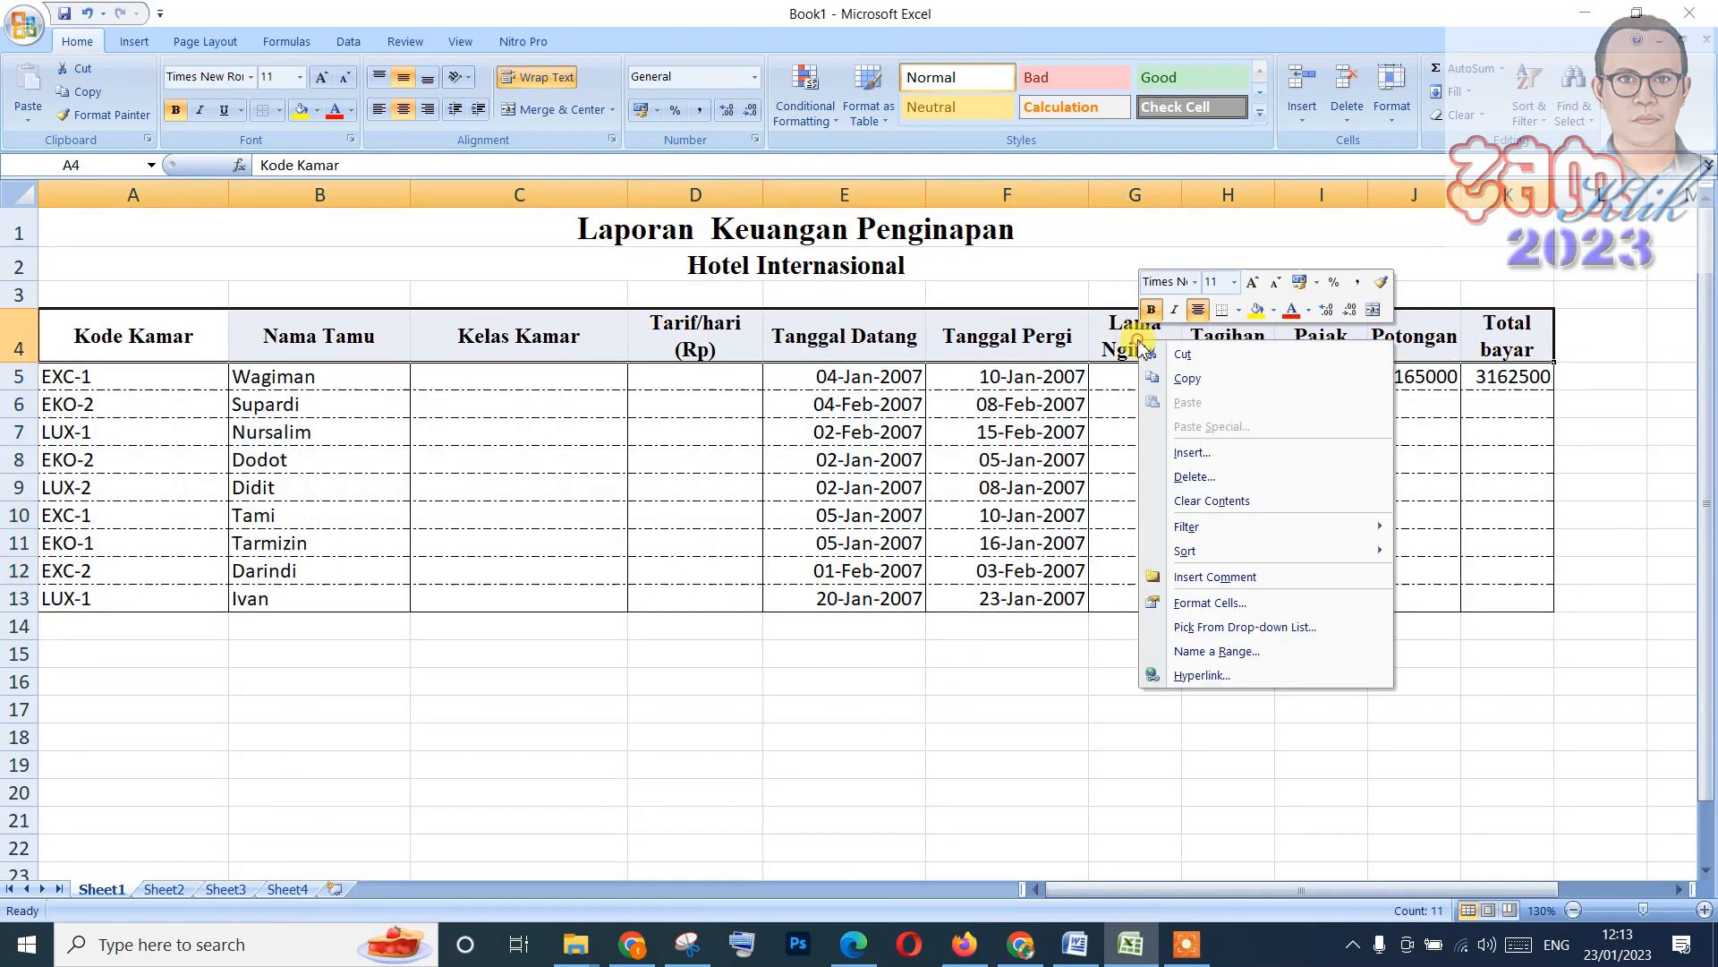
pyautogui.click(1210, 602)
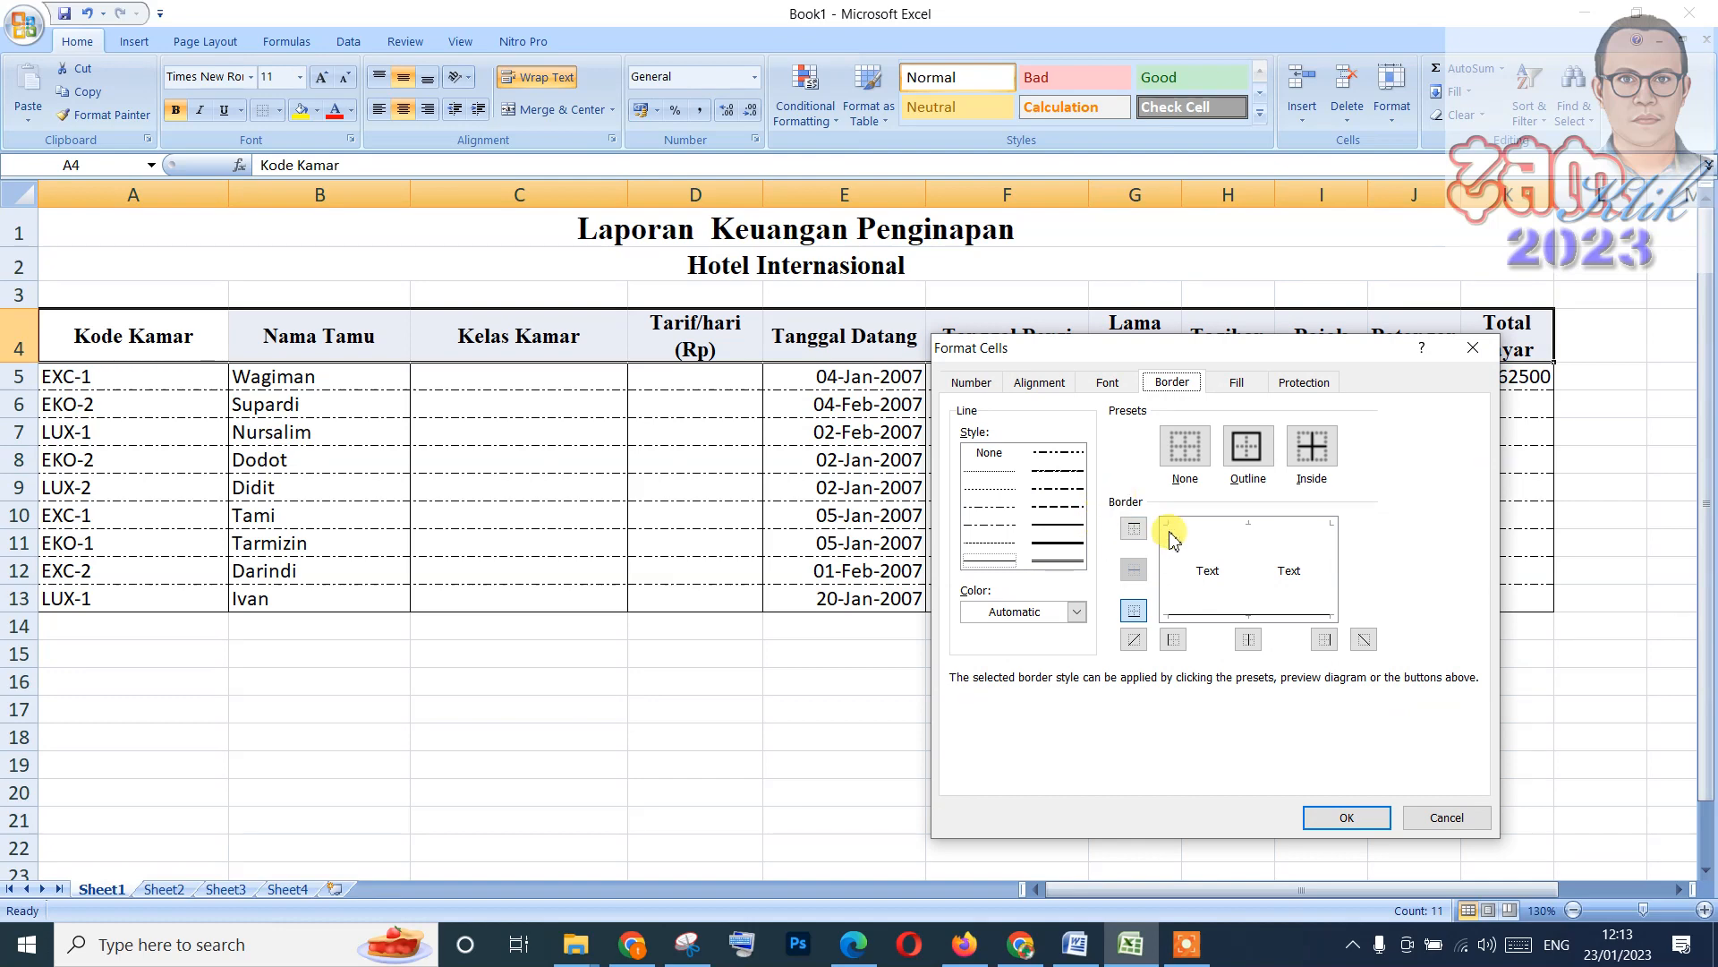
pyautogui.click(1054, 527)
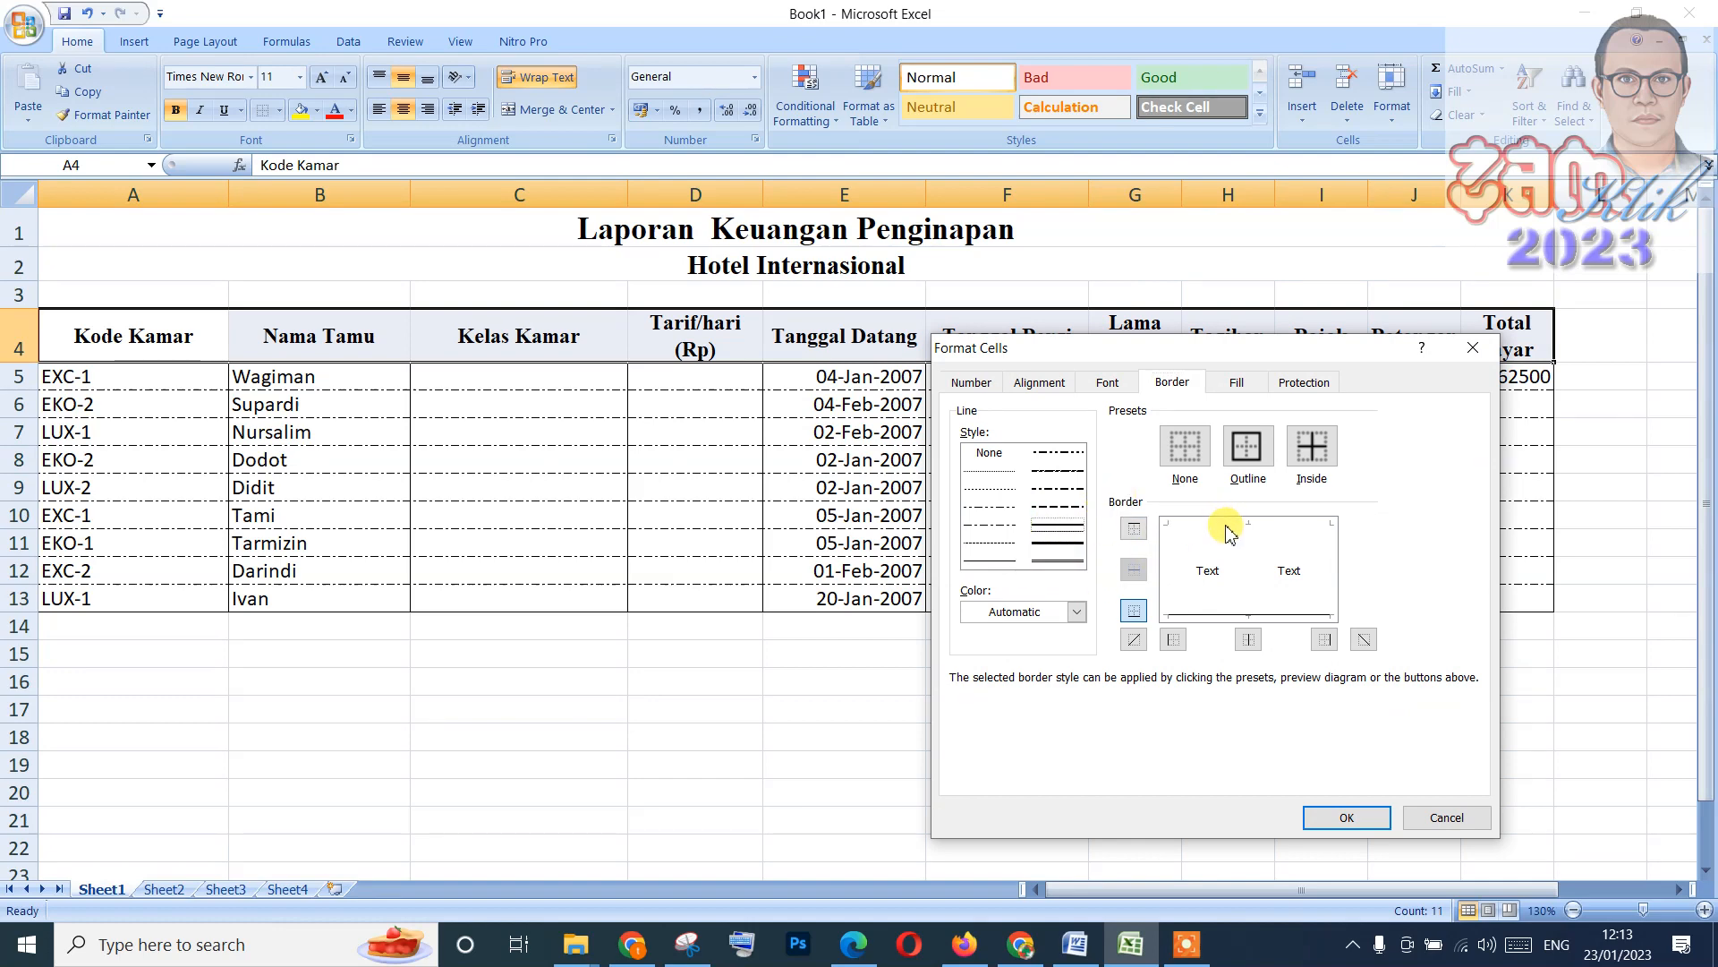
pyautogui.click(1224, 526)
pyautogui.click(1333, 569)
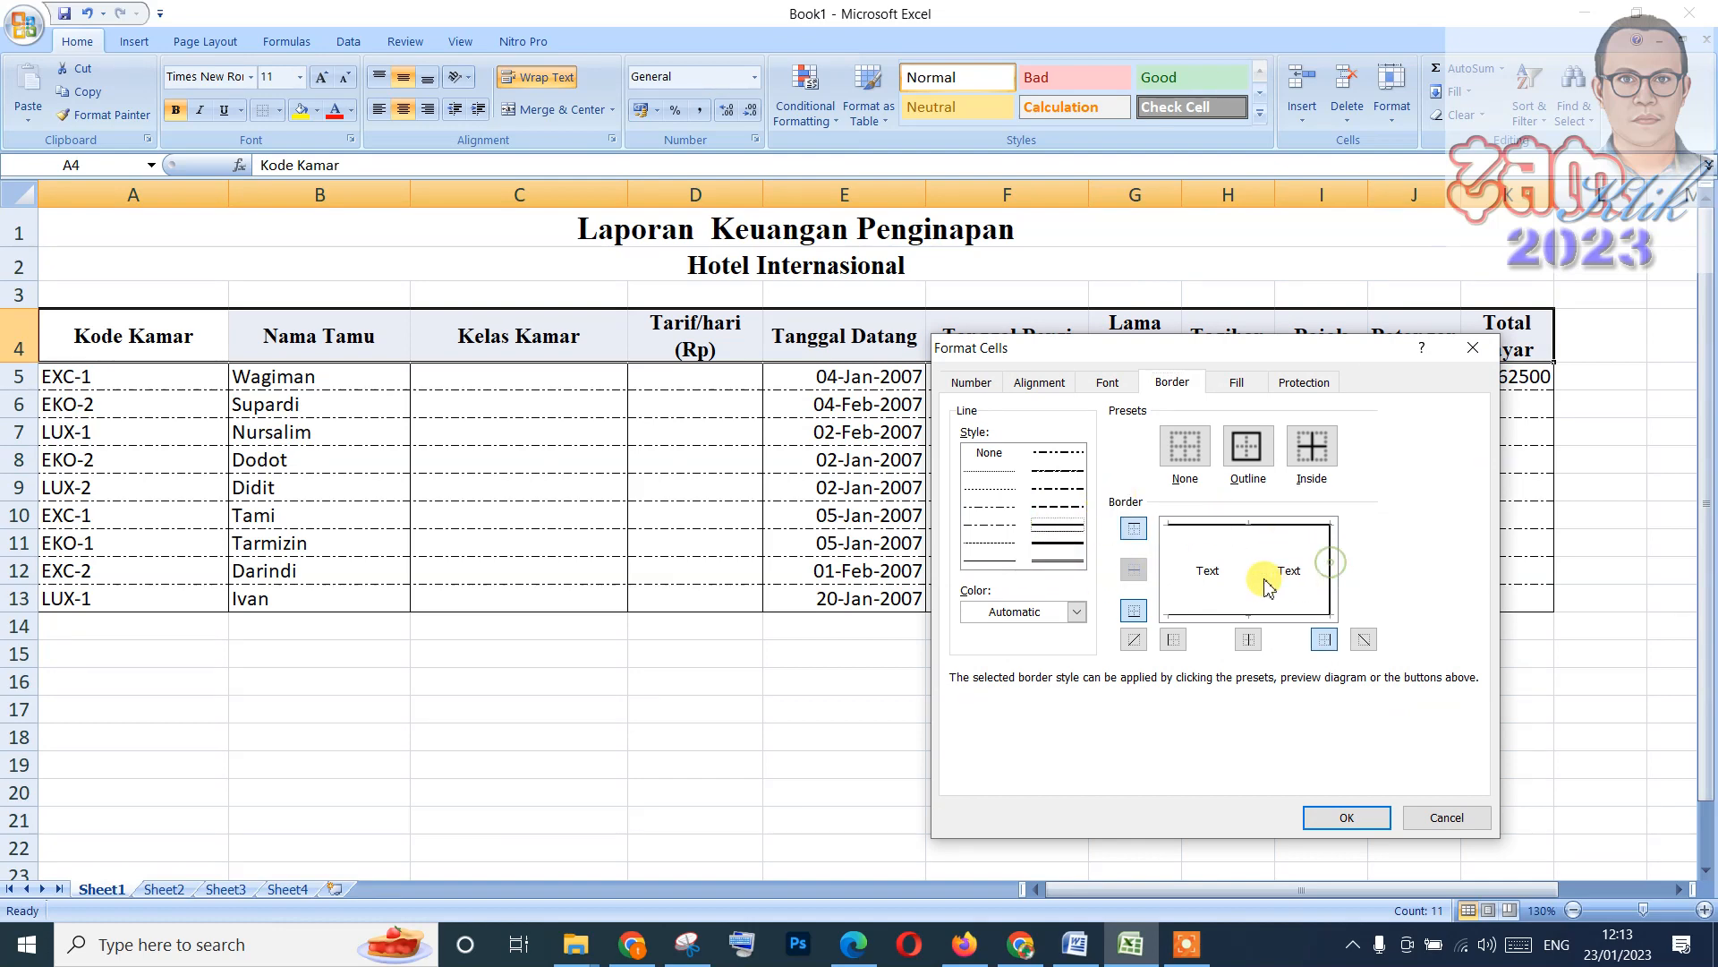
pyautogui.click(1174, 575)
pyautogui.click(997, 564)
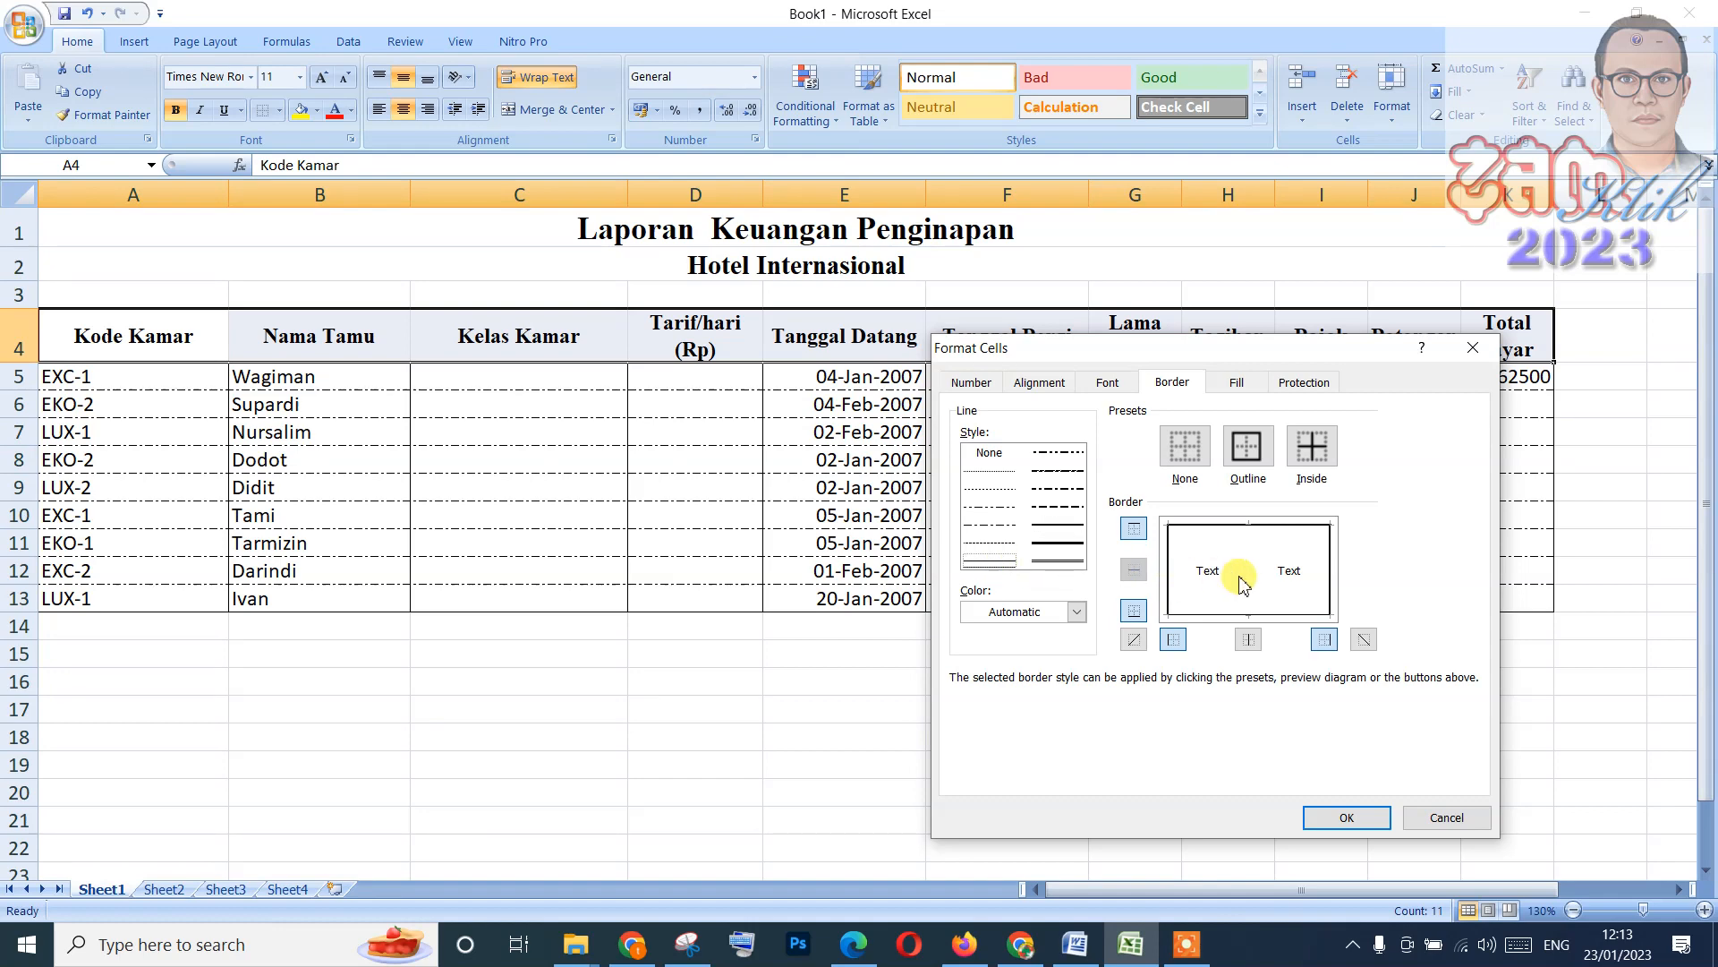
pyautogui.click(1345, 816)
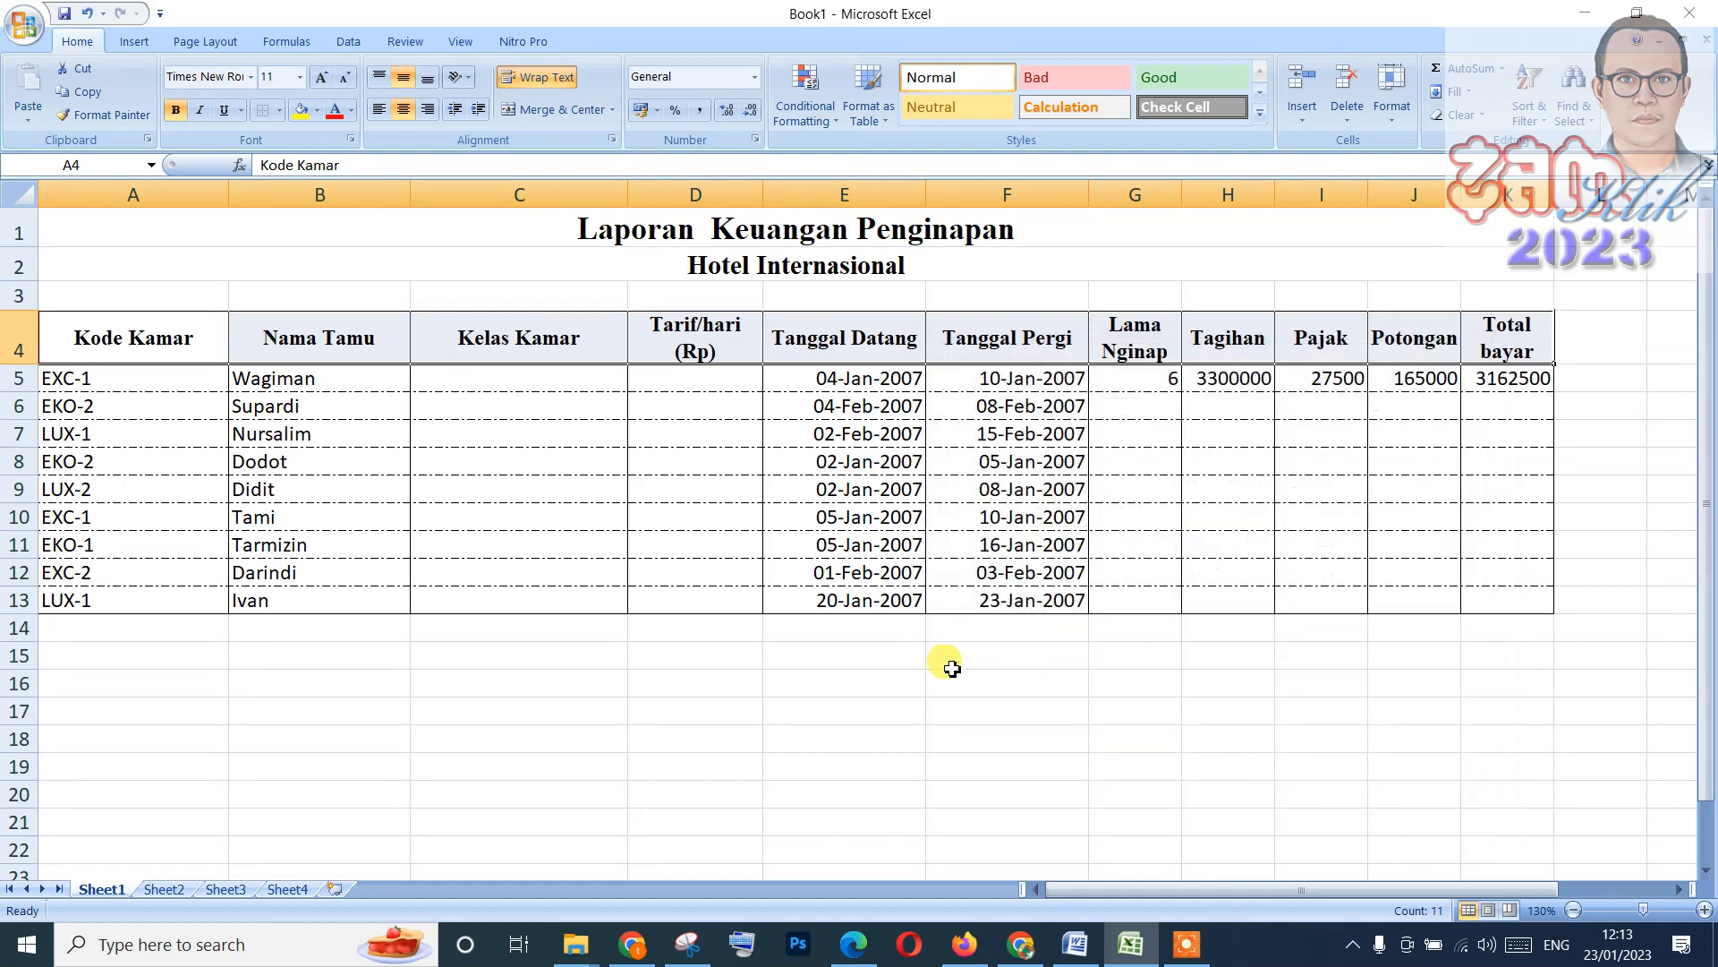
pyautogui.click(935, 662)
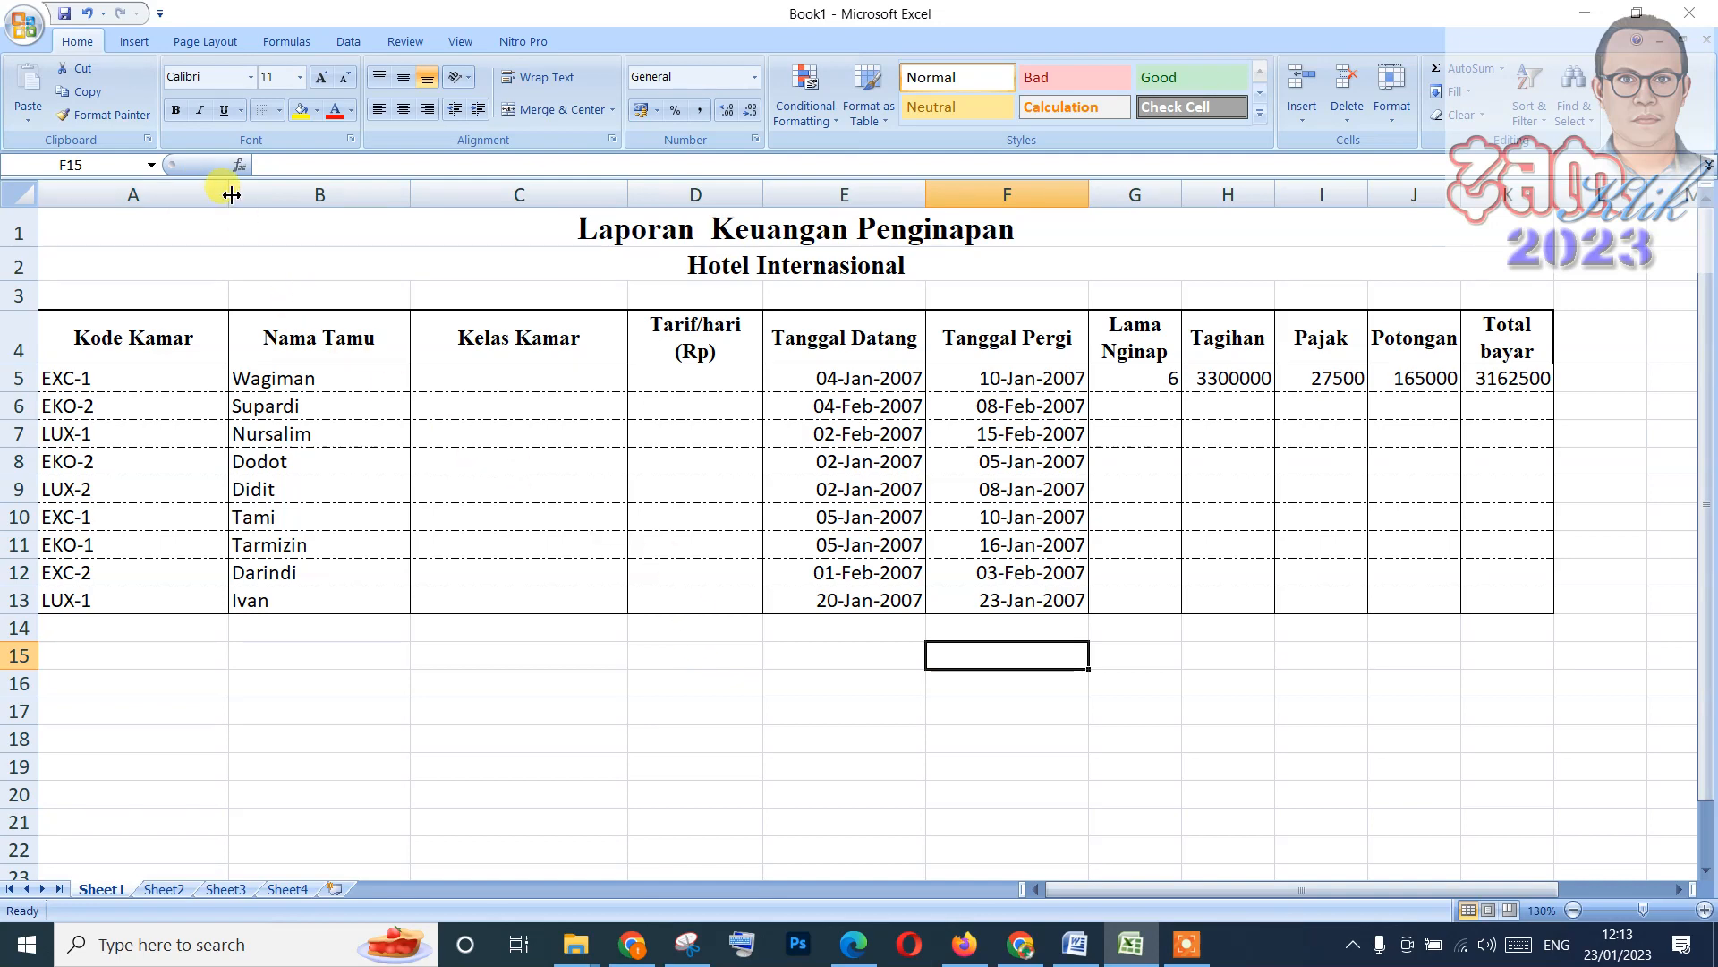
# Narrow columns A, B, C, E and F so their headings wrap onto two lines and the entries still fit.
pyautogui.moveTo(228, 192); pyautogui.dragTo(127, 192)
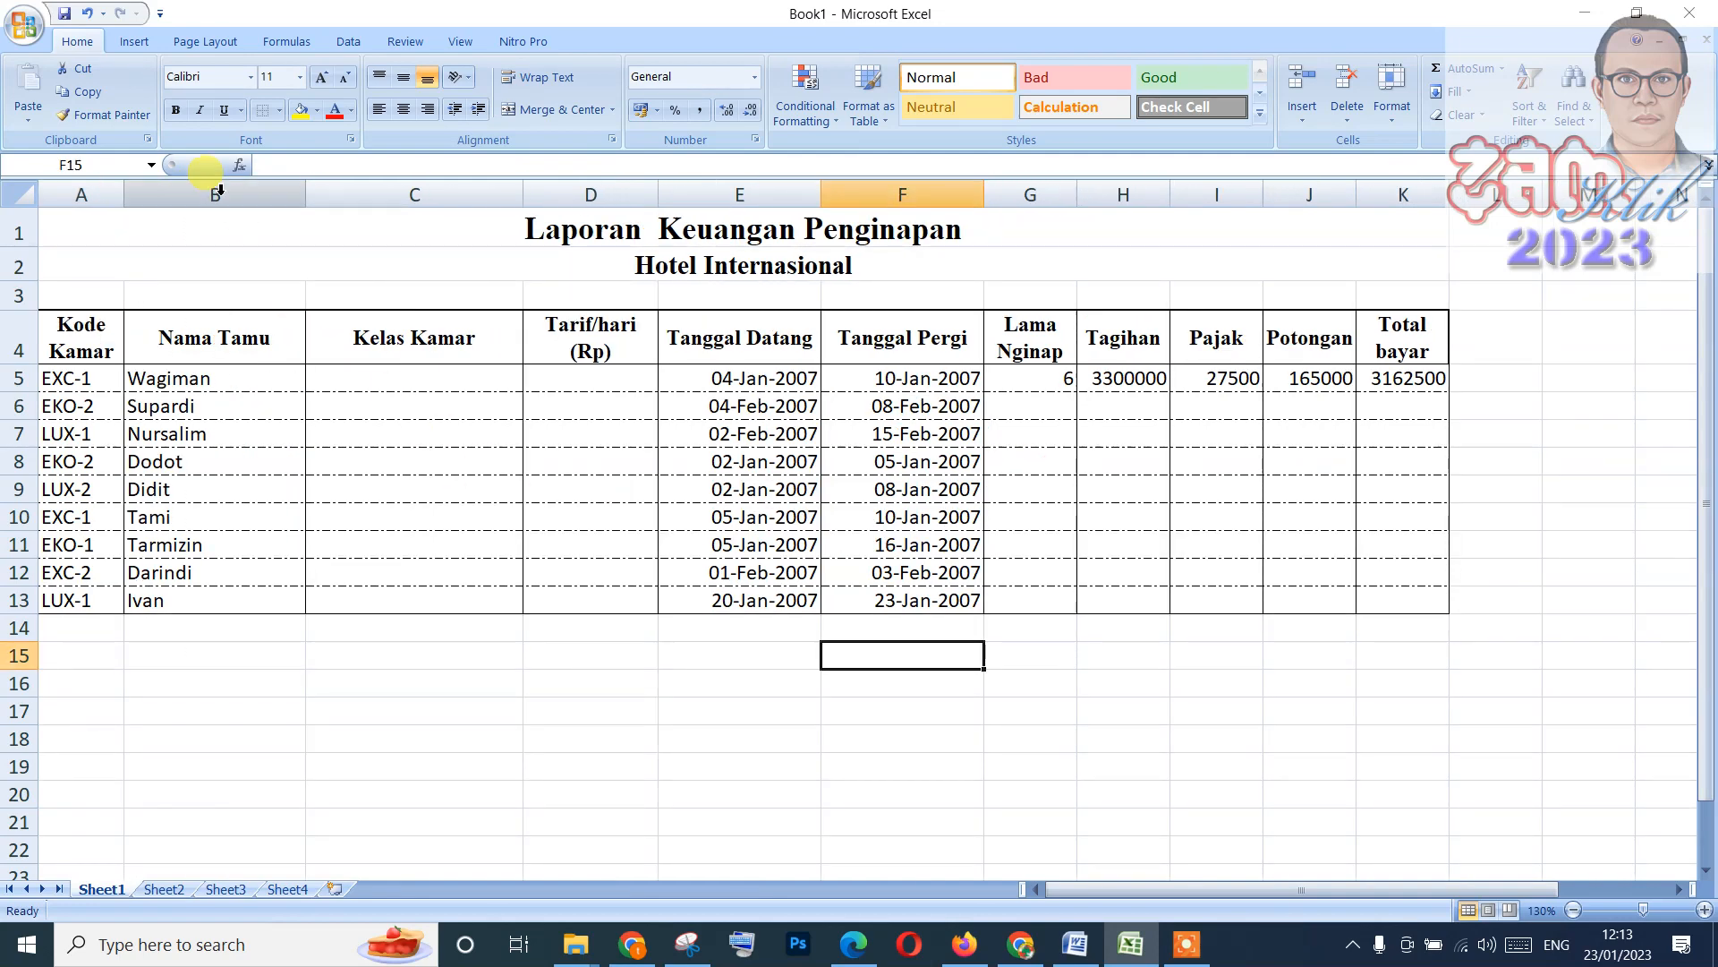
pyautogui.moveTo(305, 192); pyautogui.dragTo(213, 197)
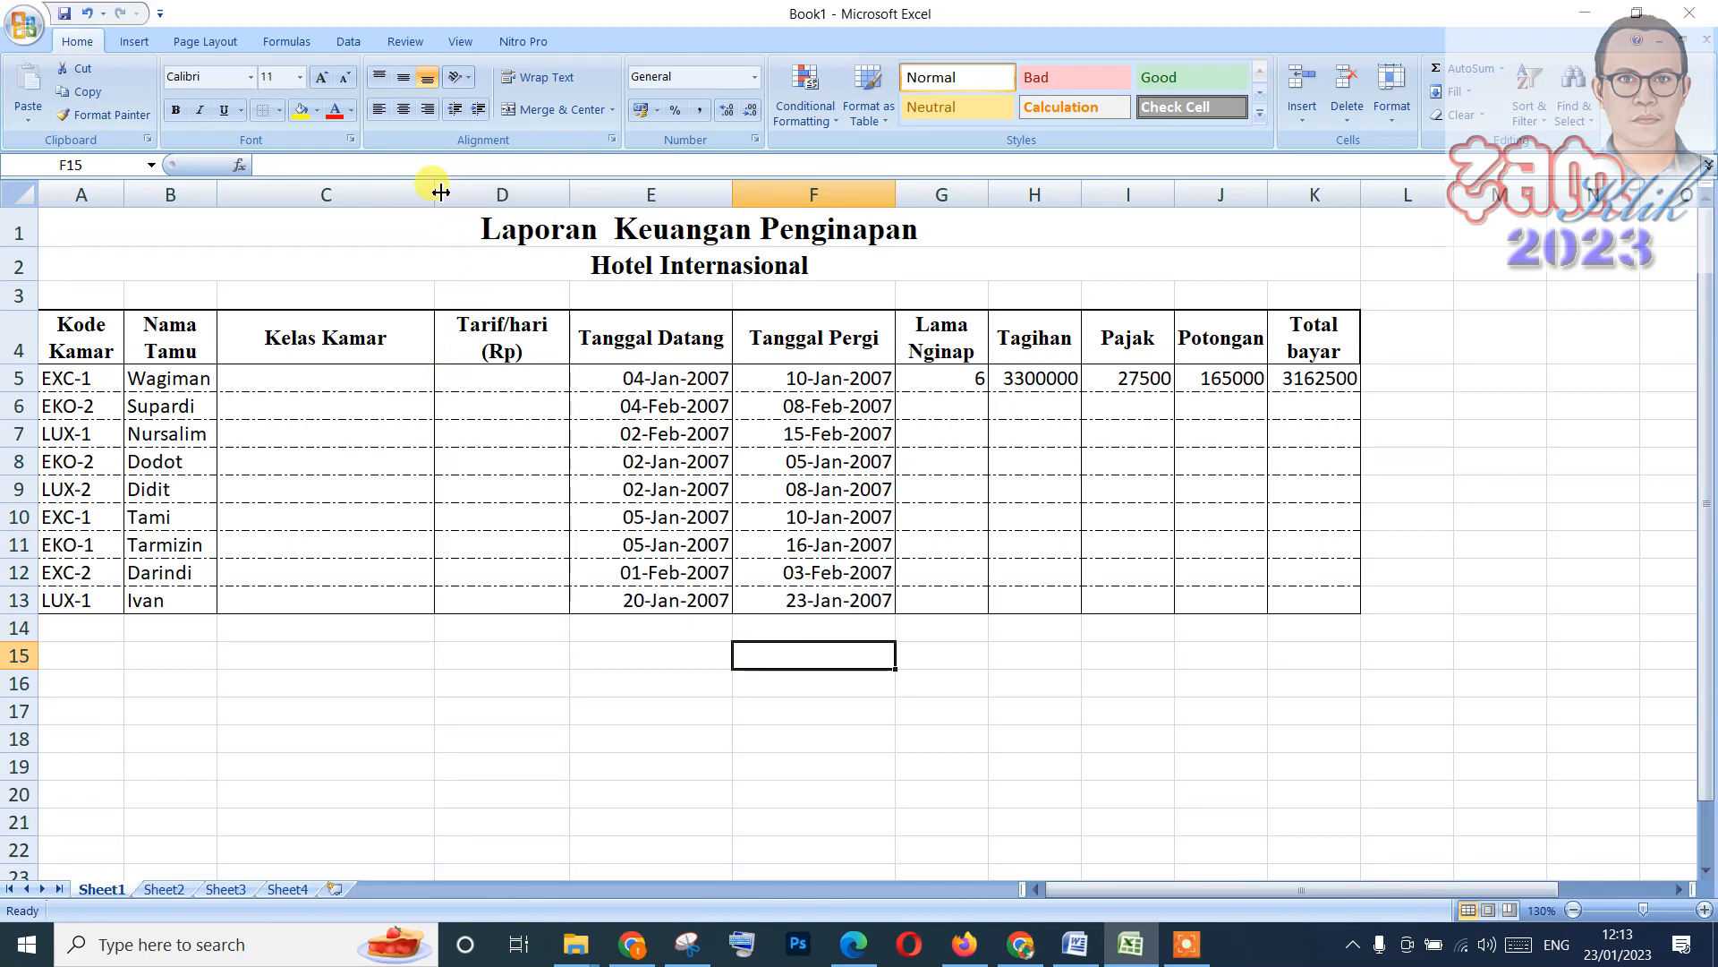
pyautogui.moveTo(435, 195); pyautogui.dragTo(314, 191)
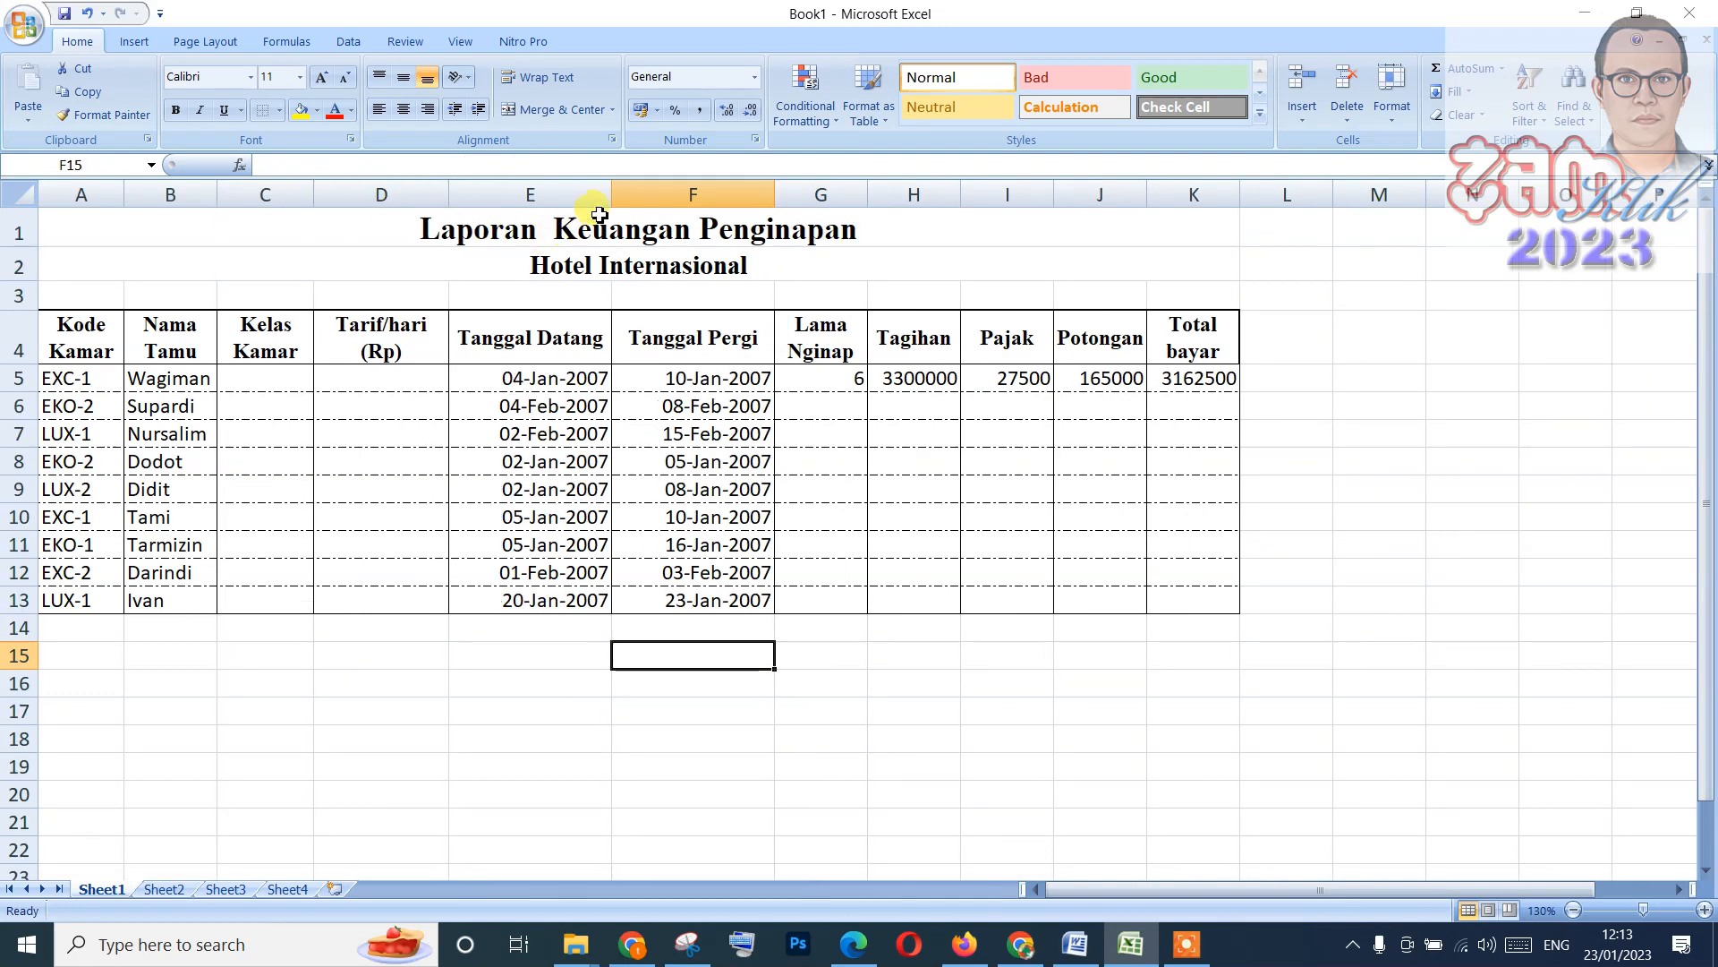
pyautogui.moveTo(609, 188); pyautogui.dragTo(569, 191)
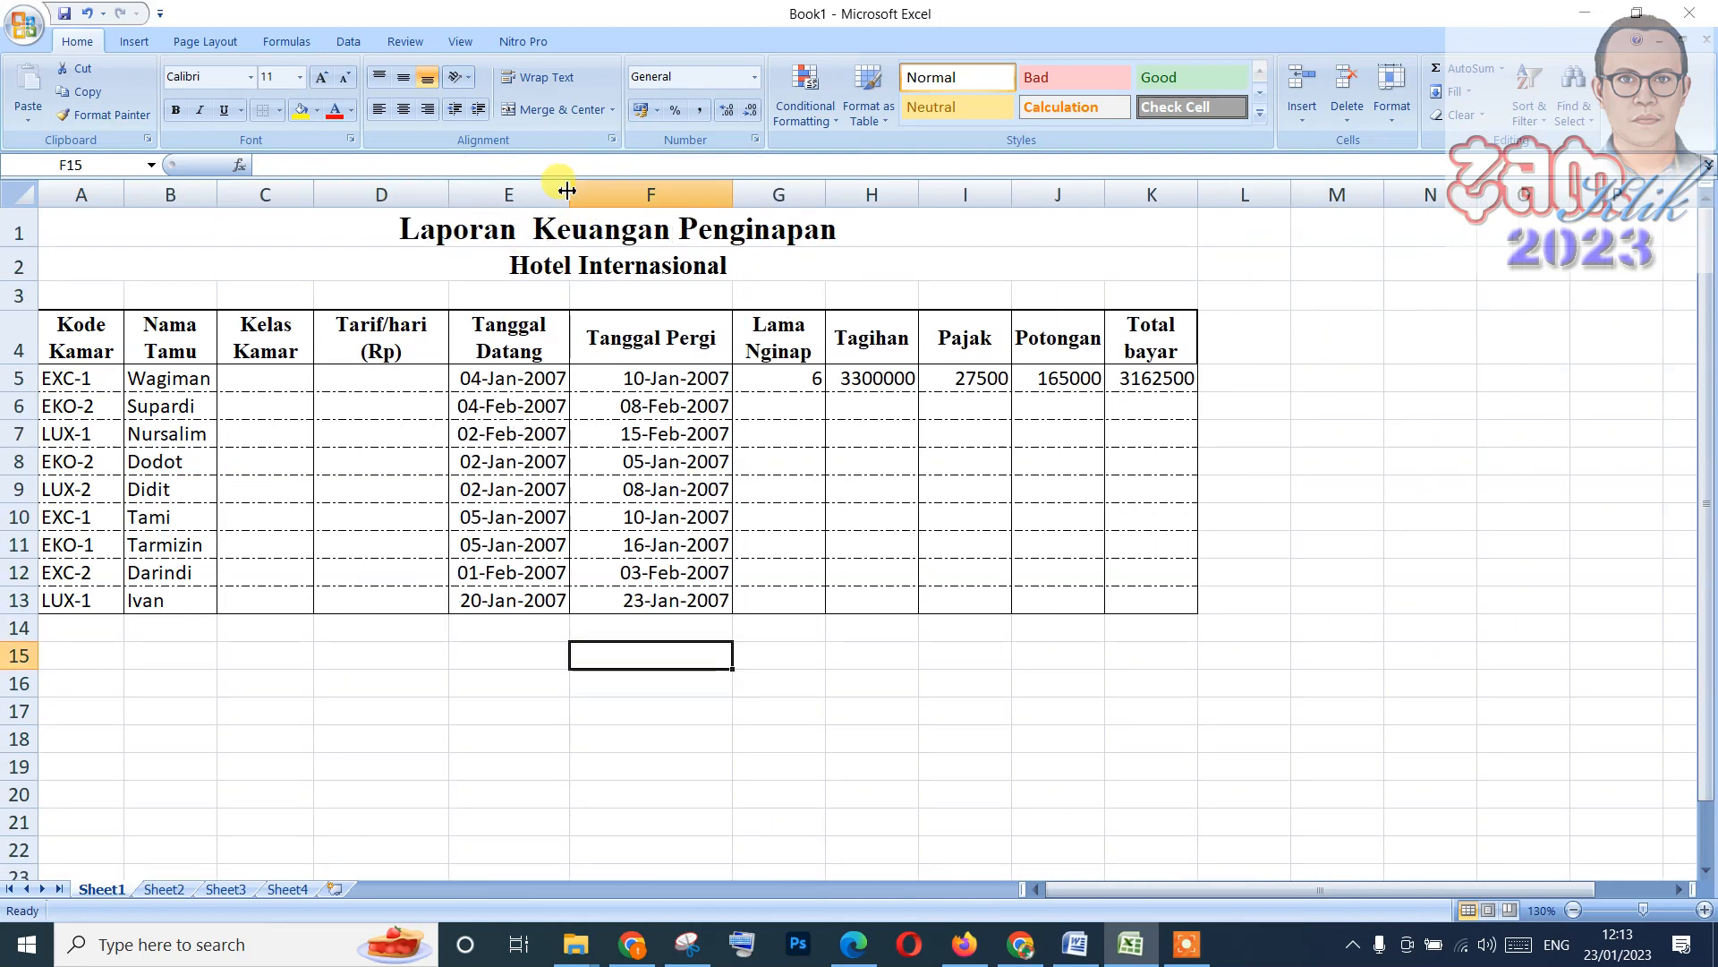
pyautogui.moveTo(733, 193); pyautogui.dragTo(690, 192)
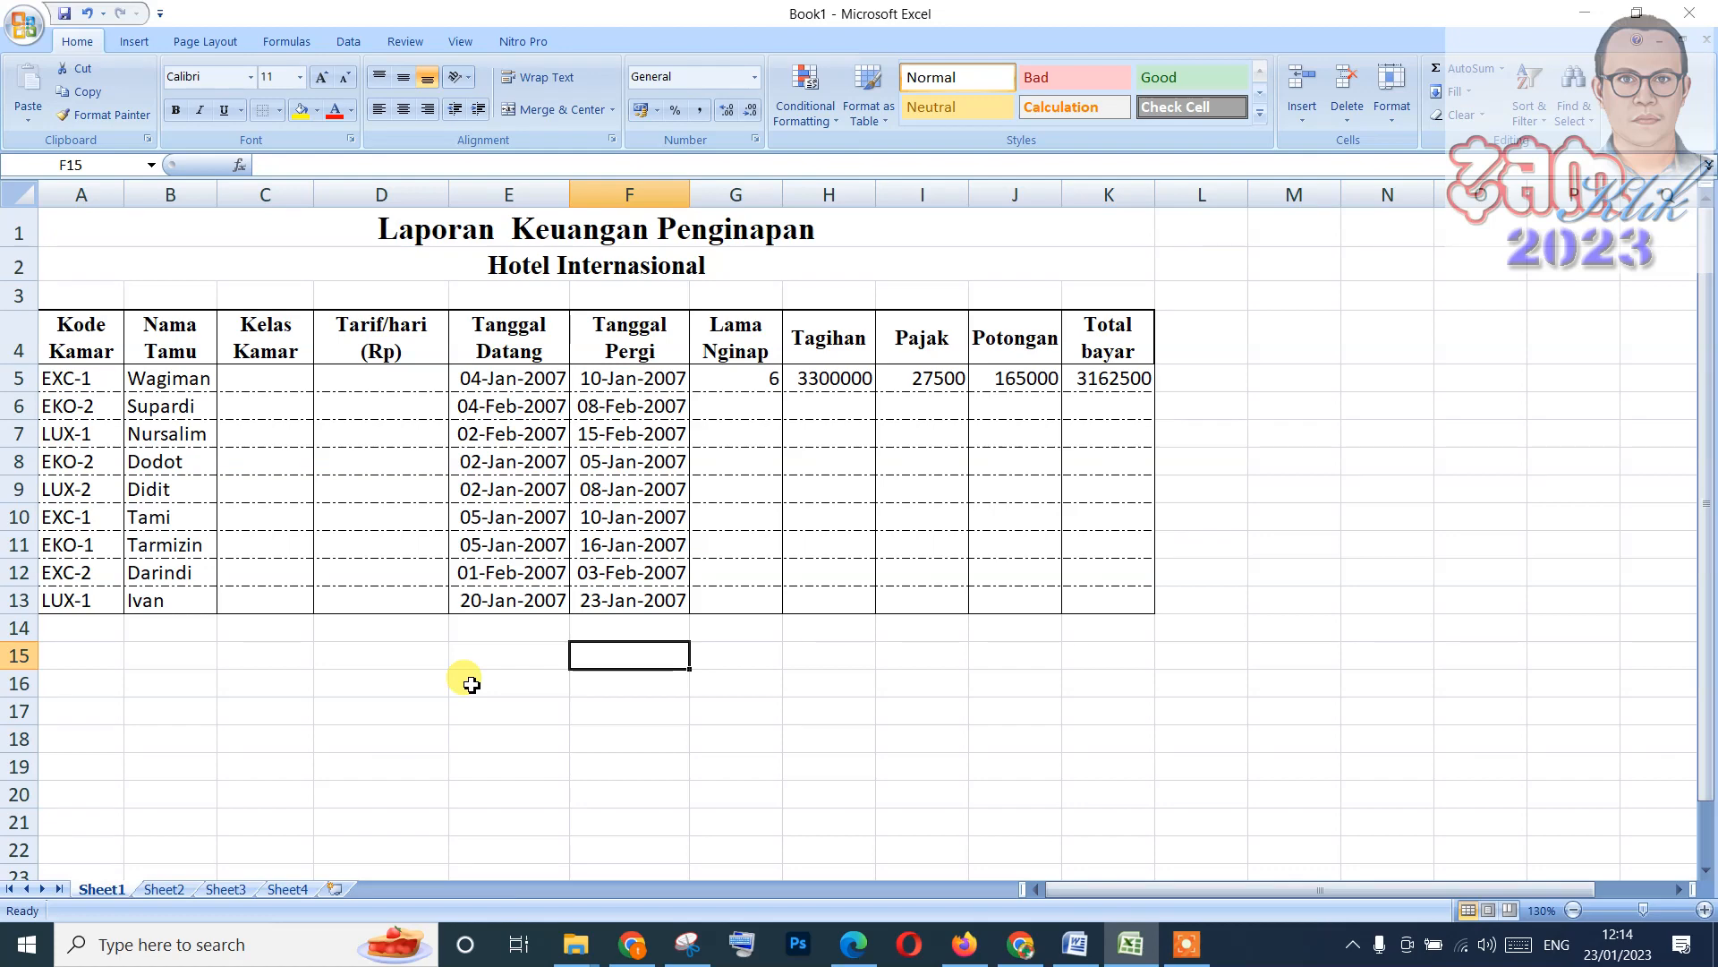
# Switch to the Word document and copy the "Tabel Data" title together with its room rate table.
pyautogui.click(1075, 944)
pyautogui.scroll(-3, 496, 649)
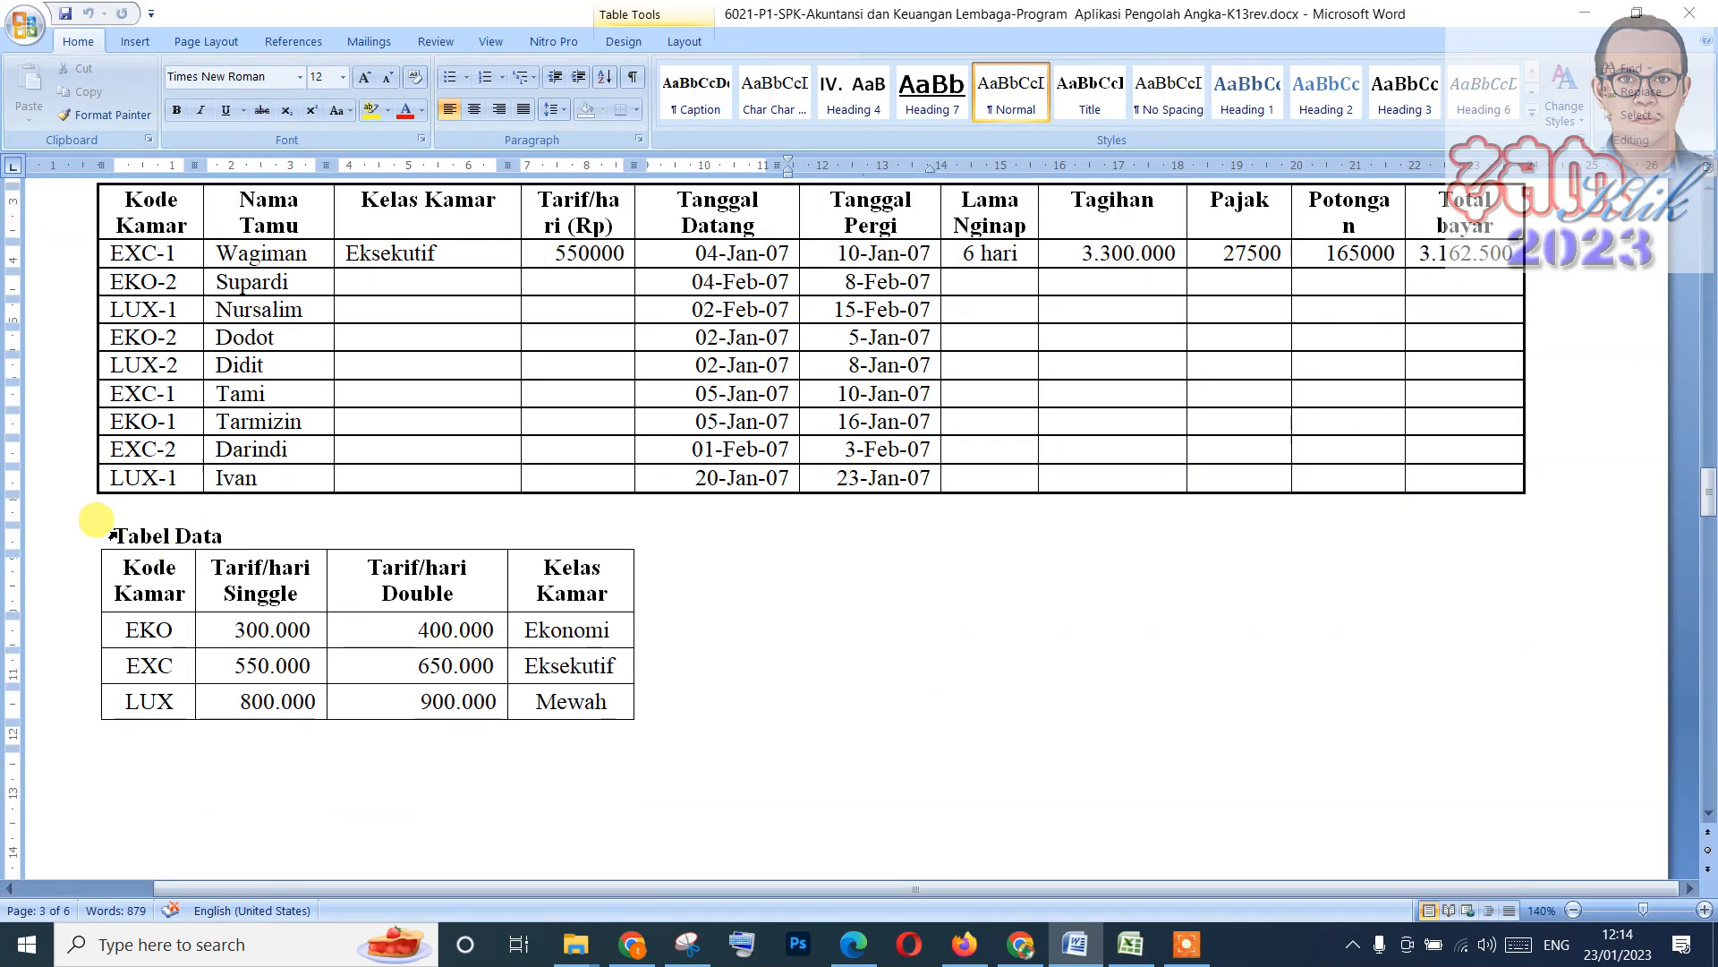
pyautogui.moveTo(96, 520); pyautogui.dragTo(572, 703)
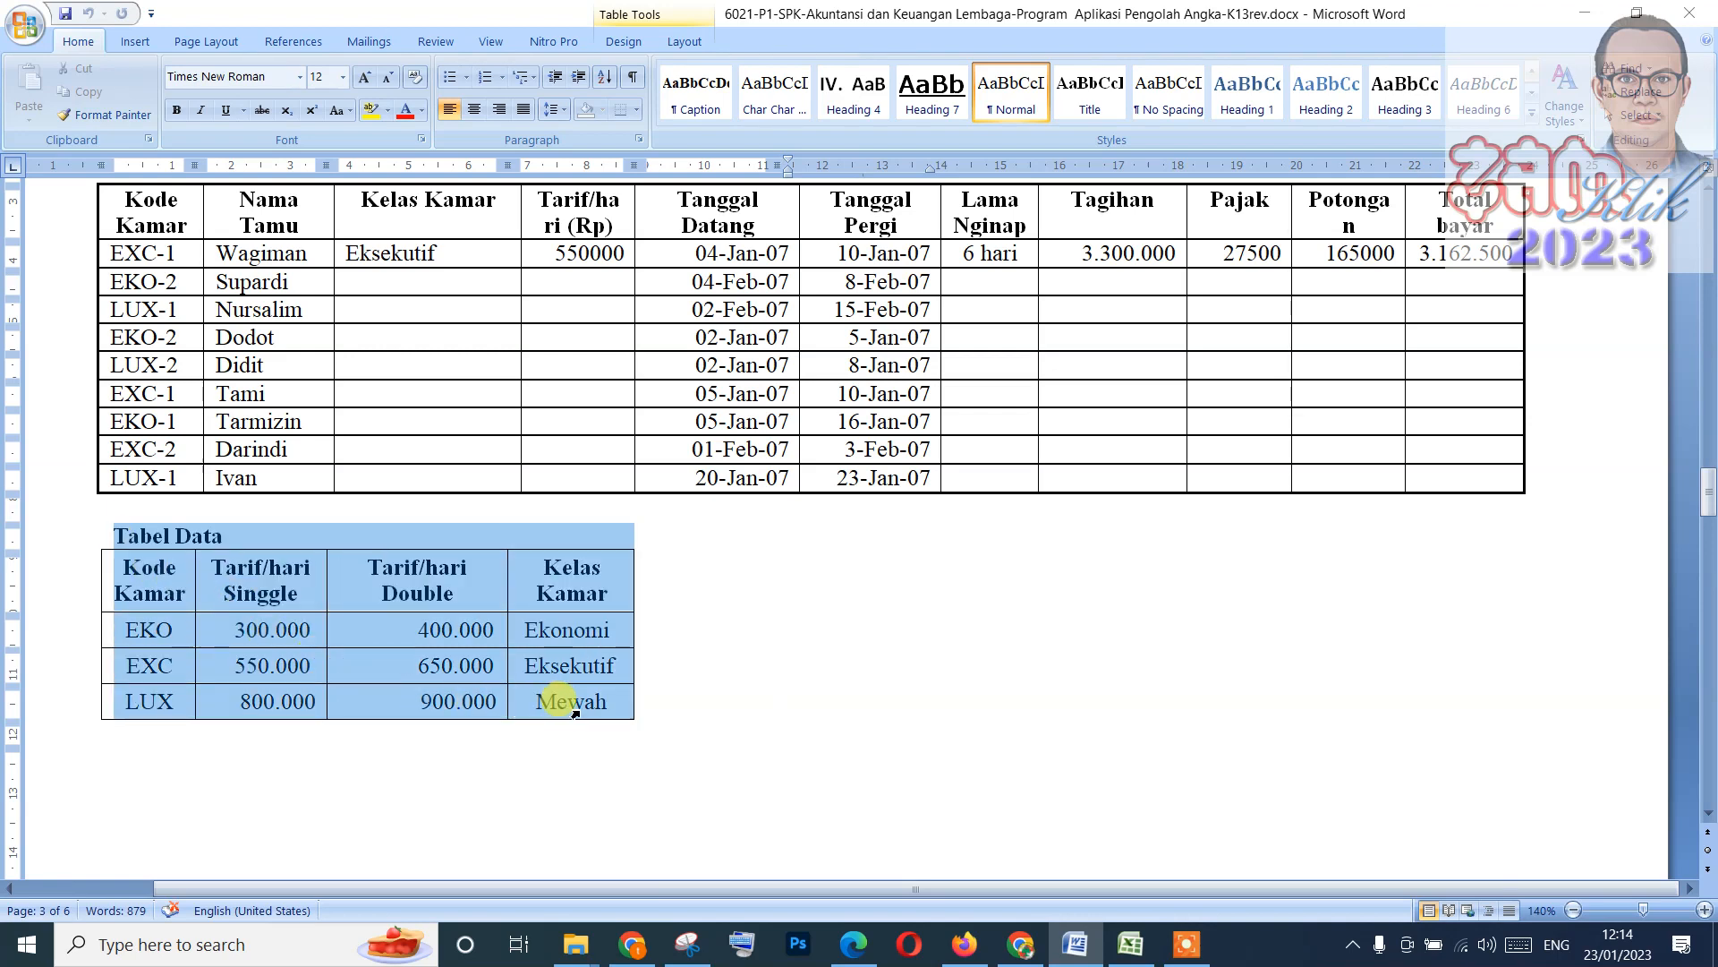
pyautogui.rightClick(540, 591)
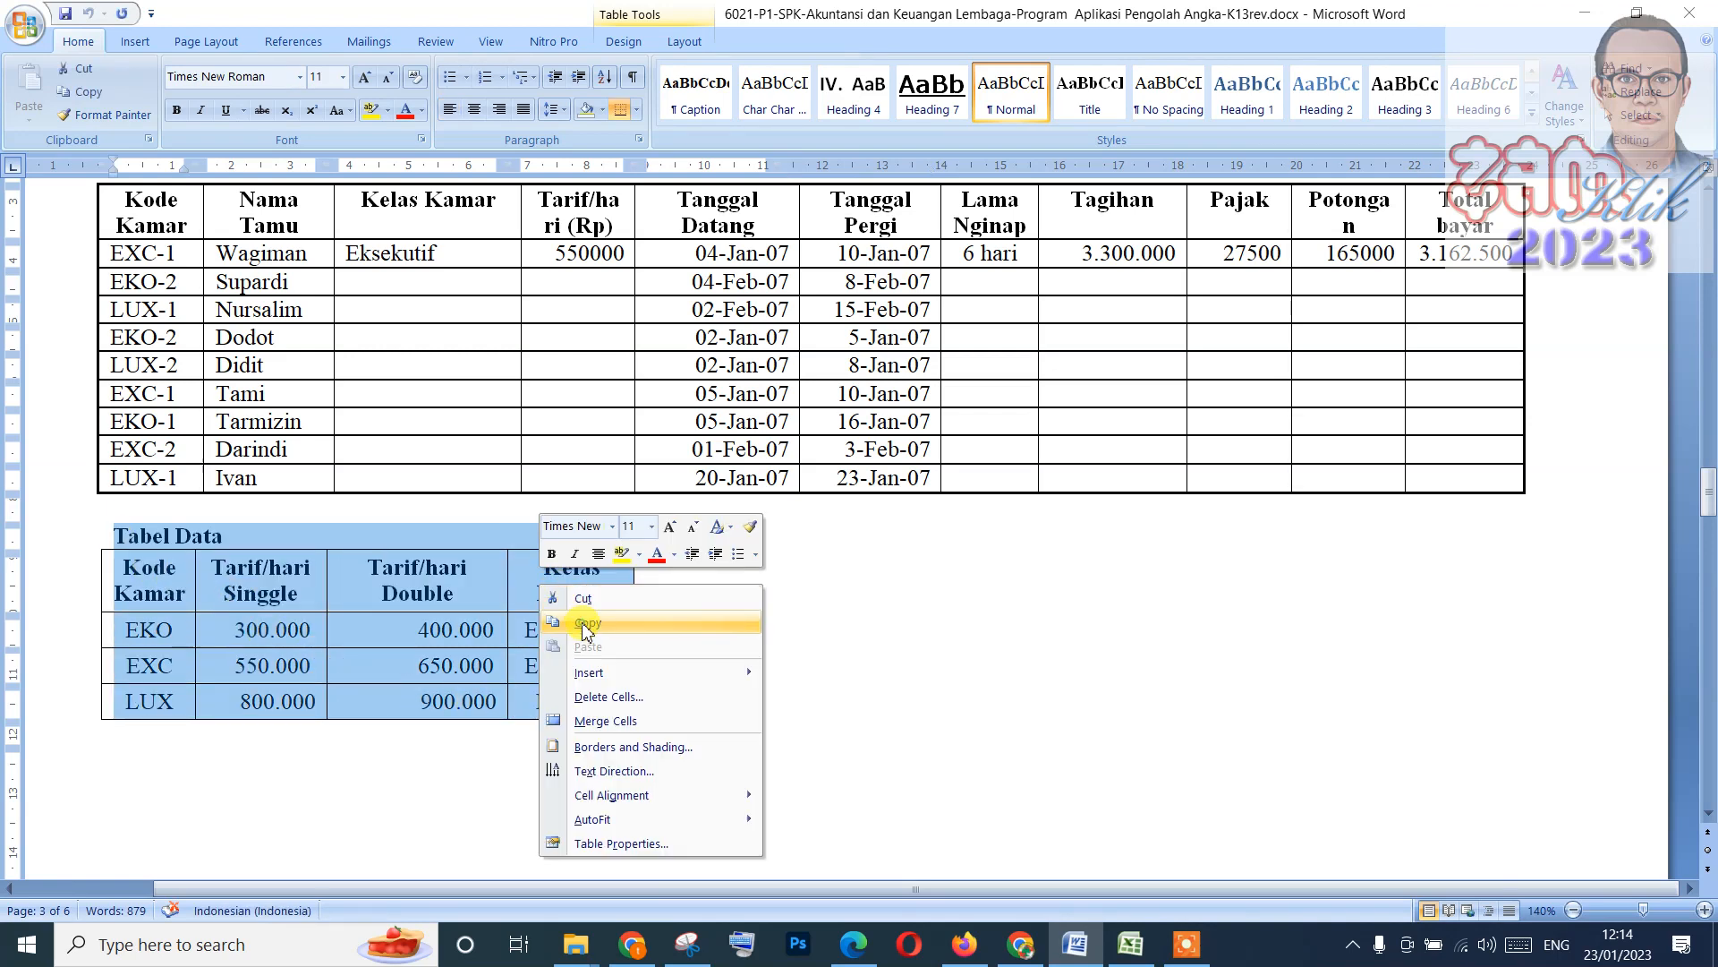
pyautogui.click(573, 619)
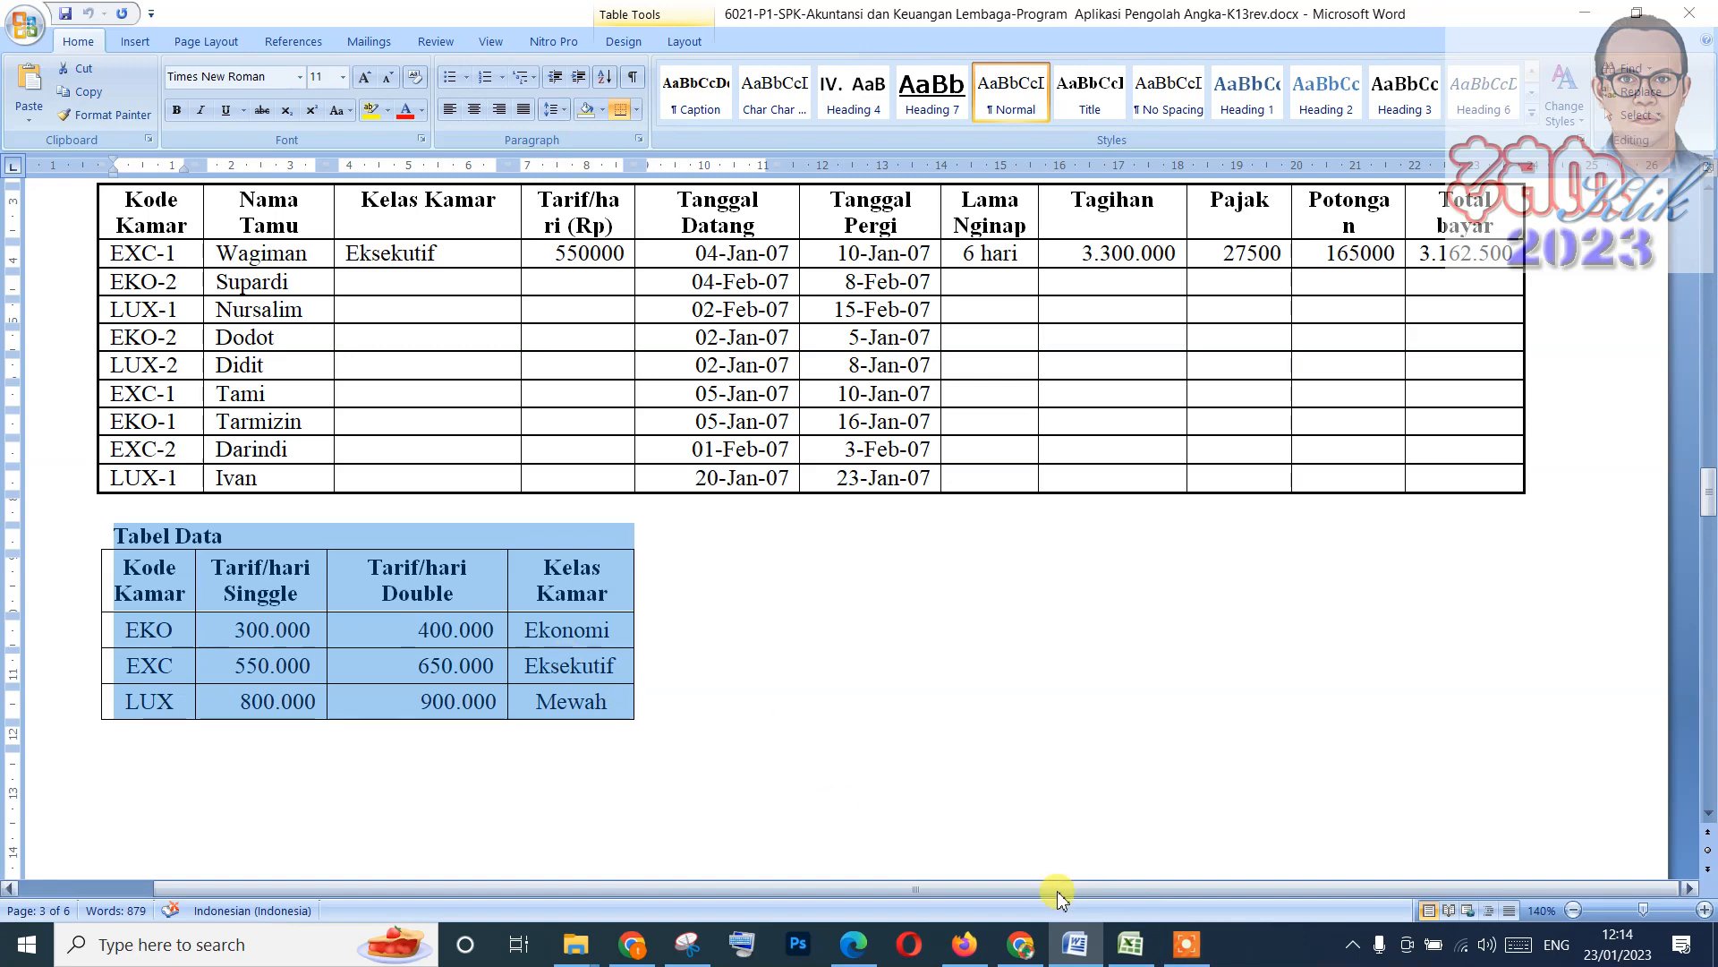
# Switch to the Excel workbook, paste the copied "Tabel Data" table at B16 in Sheet1, and widen column B slightly.
pyautogui.moveTo(1133, 949)
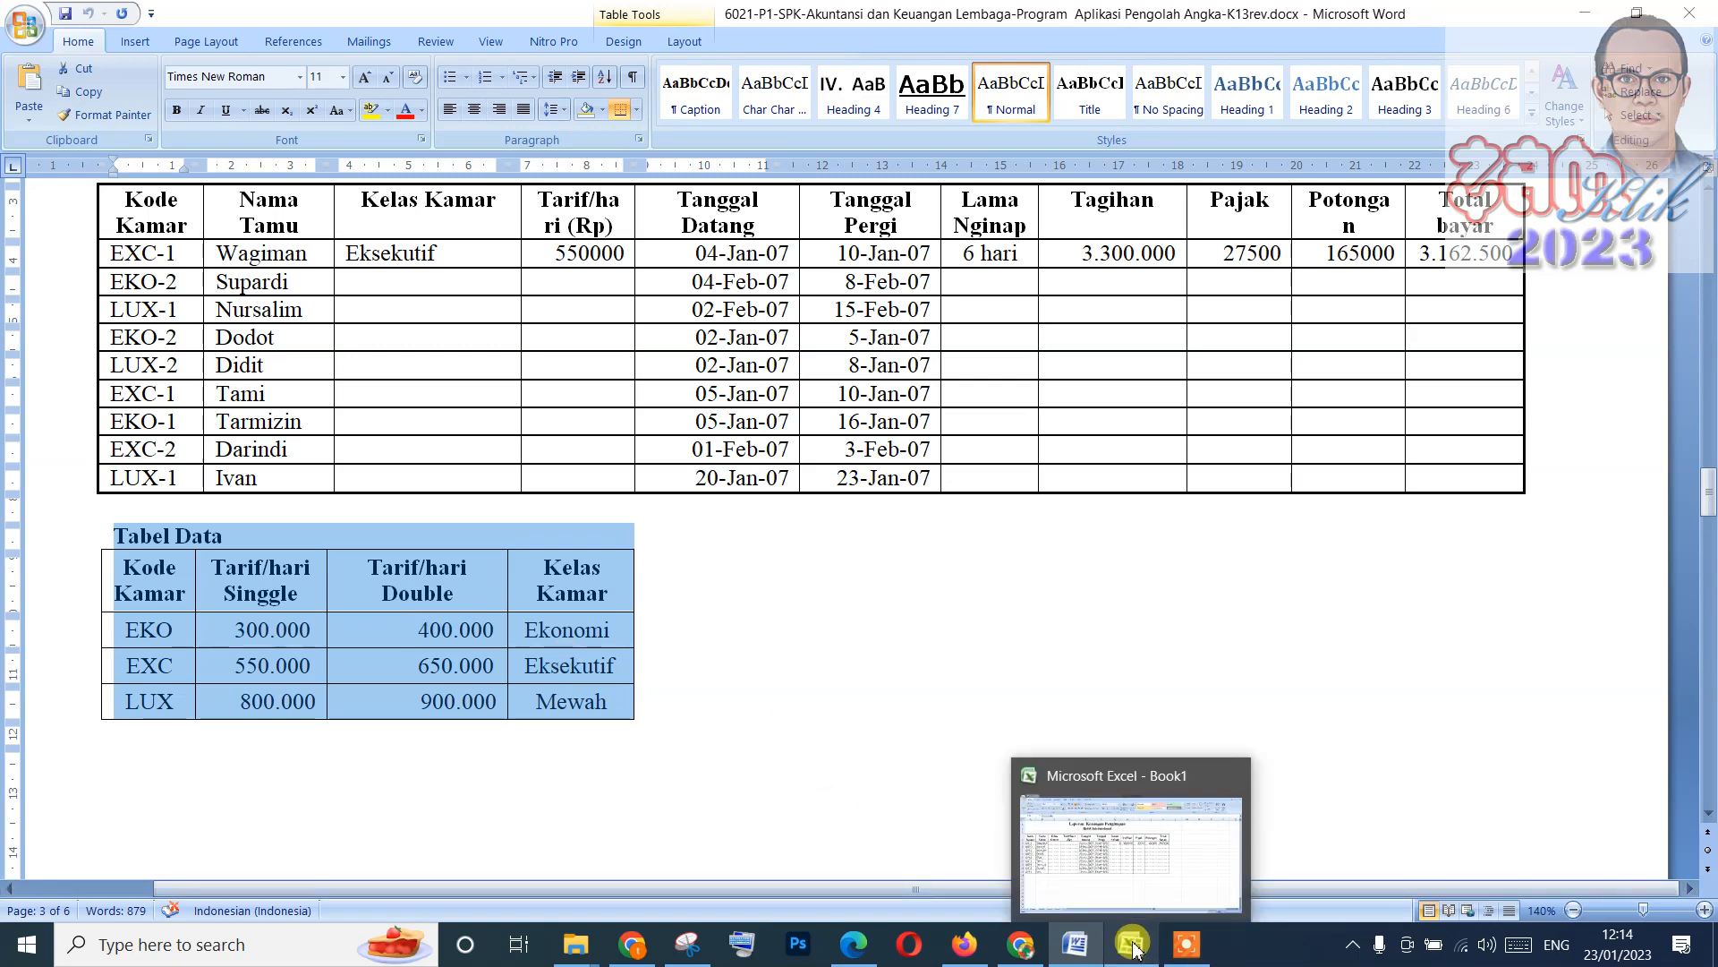
pyautogui.click(1133, 946)
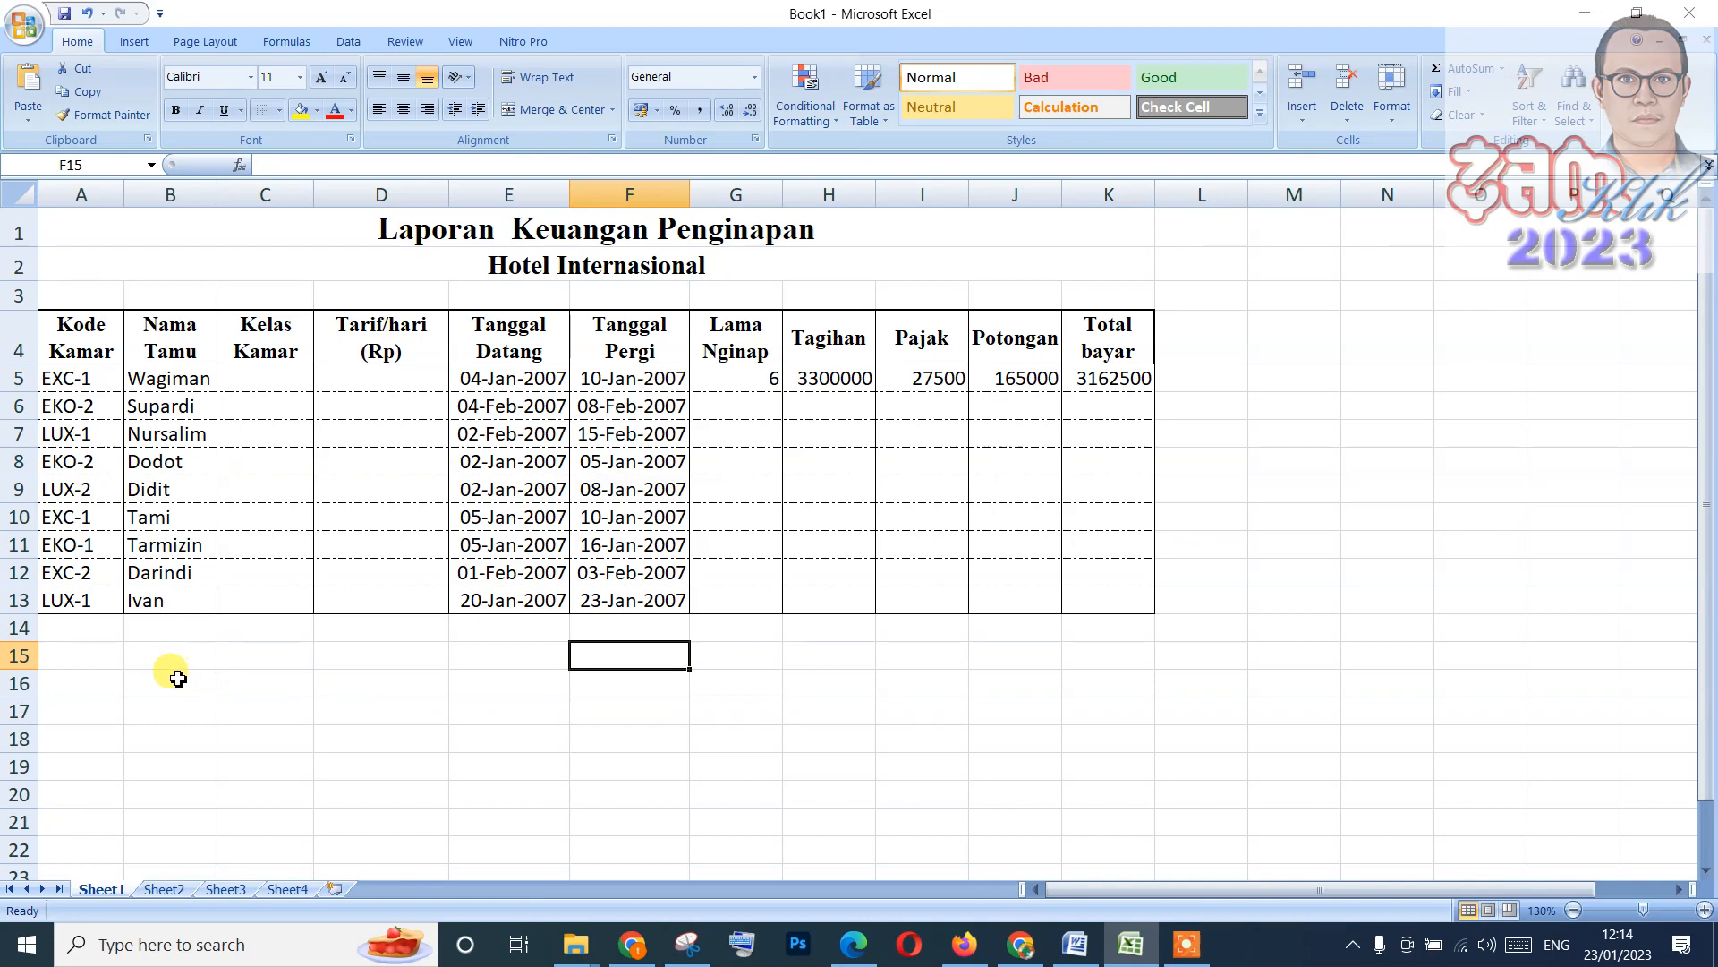
pyautogui.click(178, 678)
pyautogui.rightClick(177, 682)
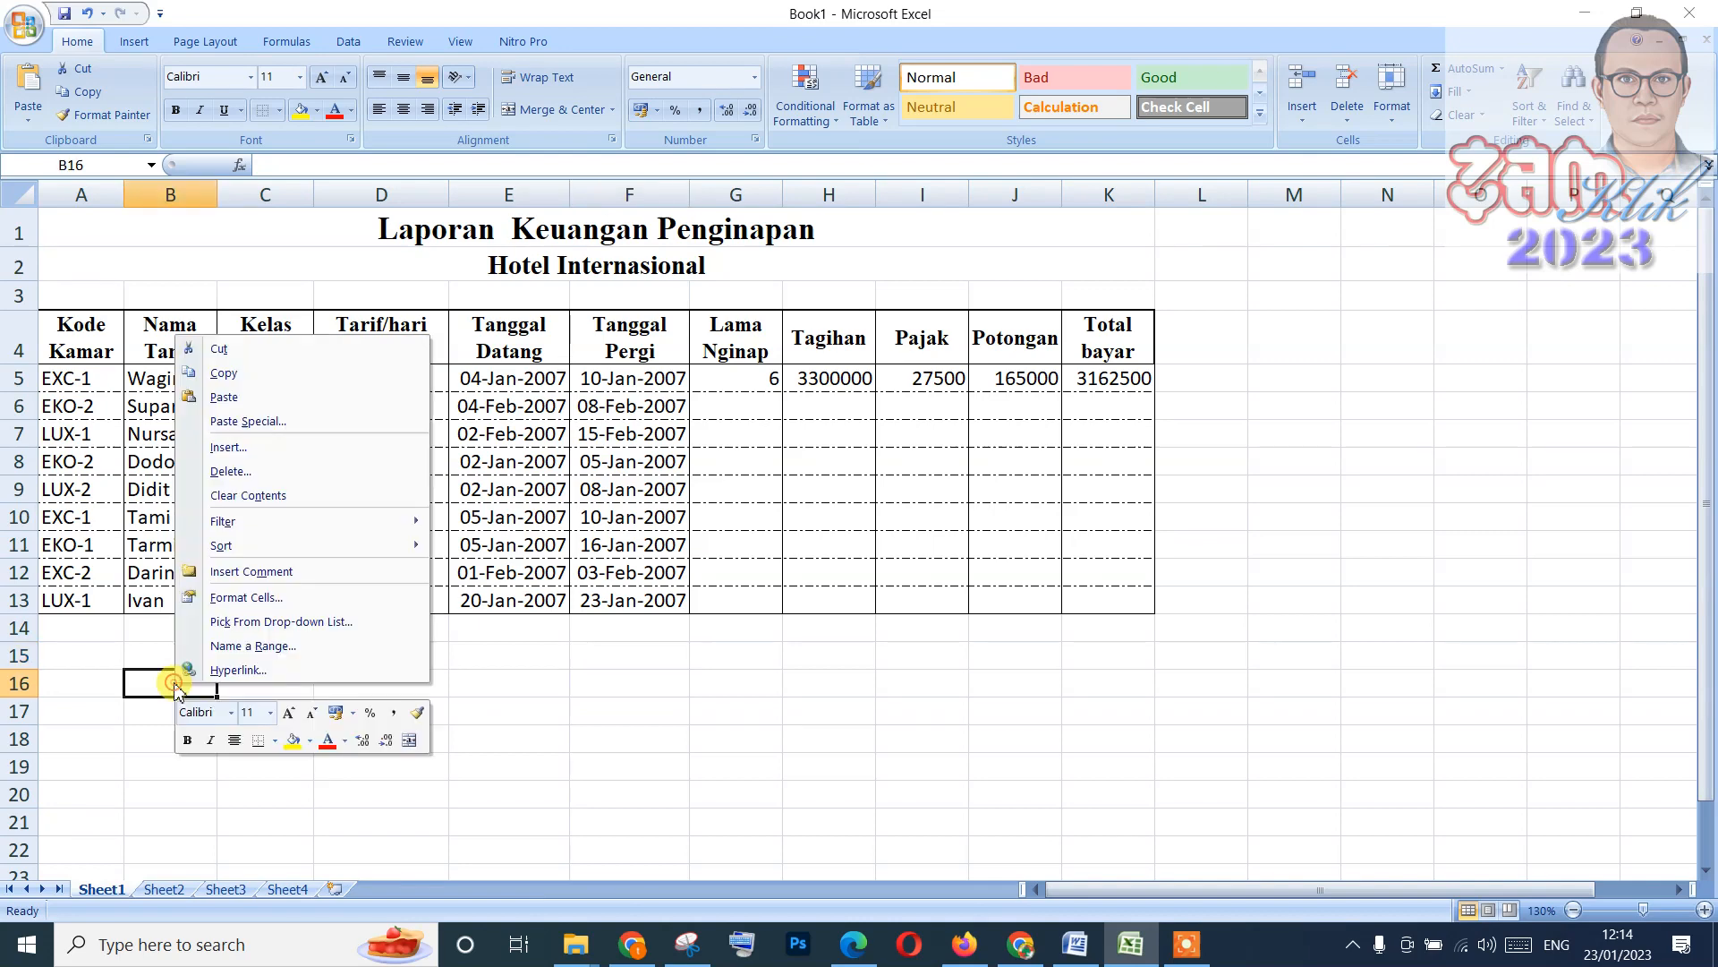
pyautogui.click(234, 399)
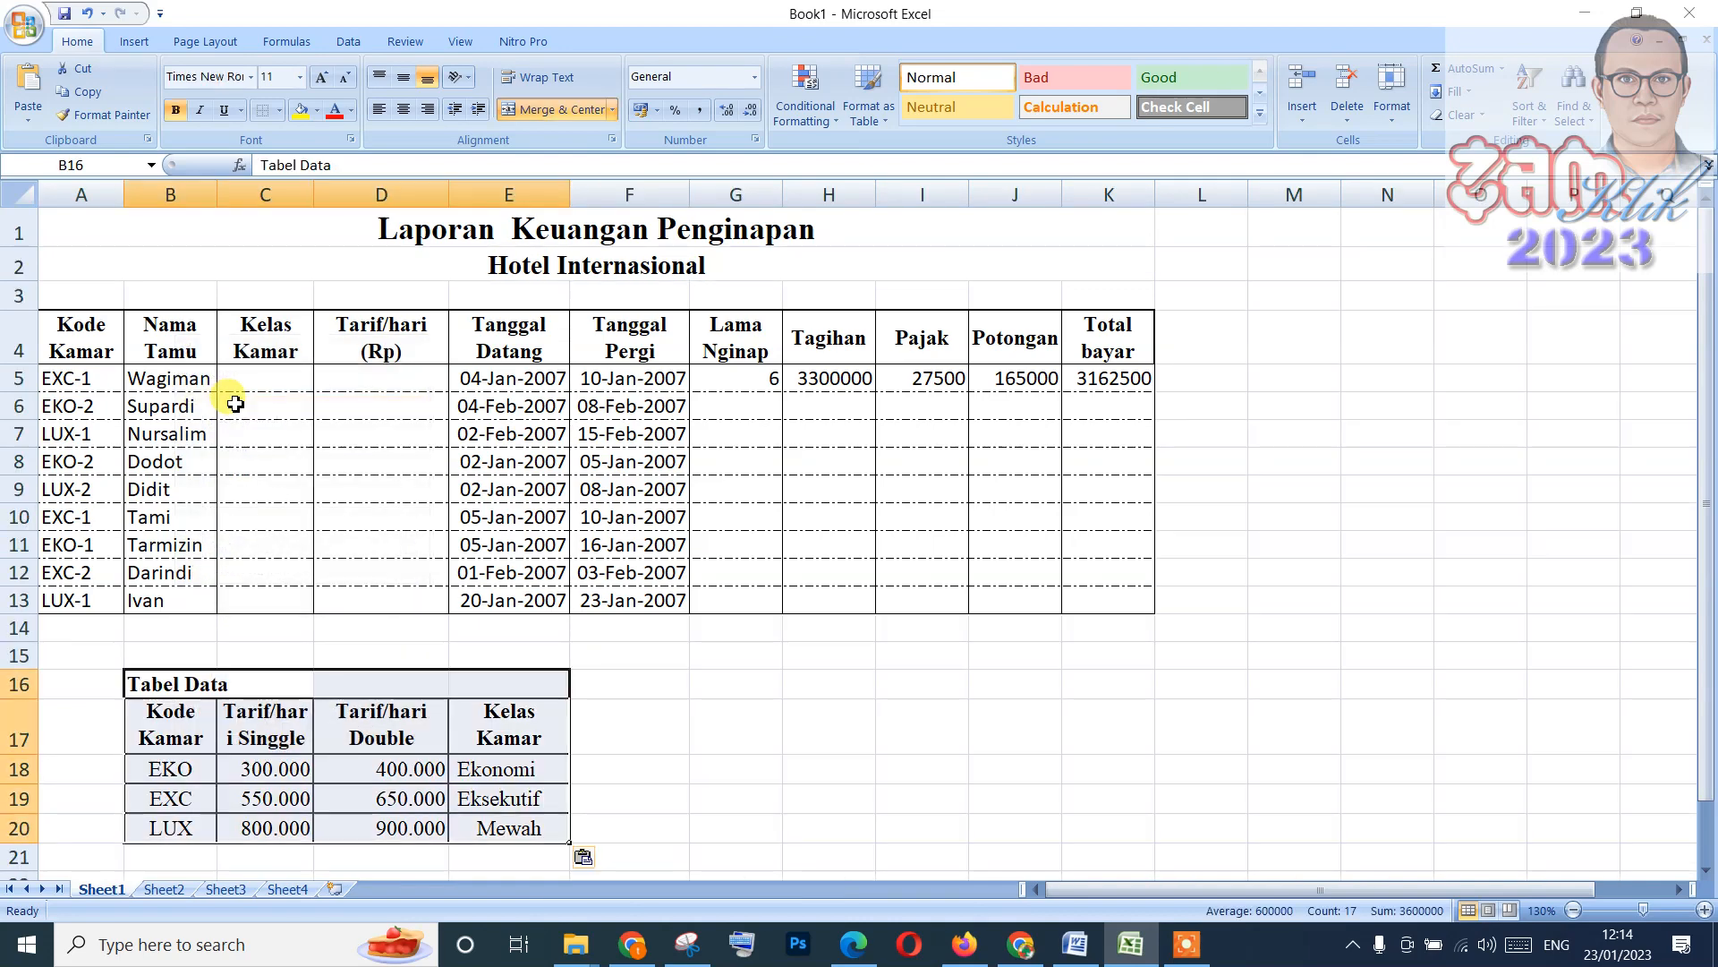
pyautogui.click(294, 764)
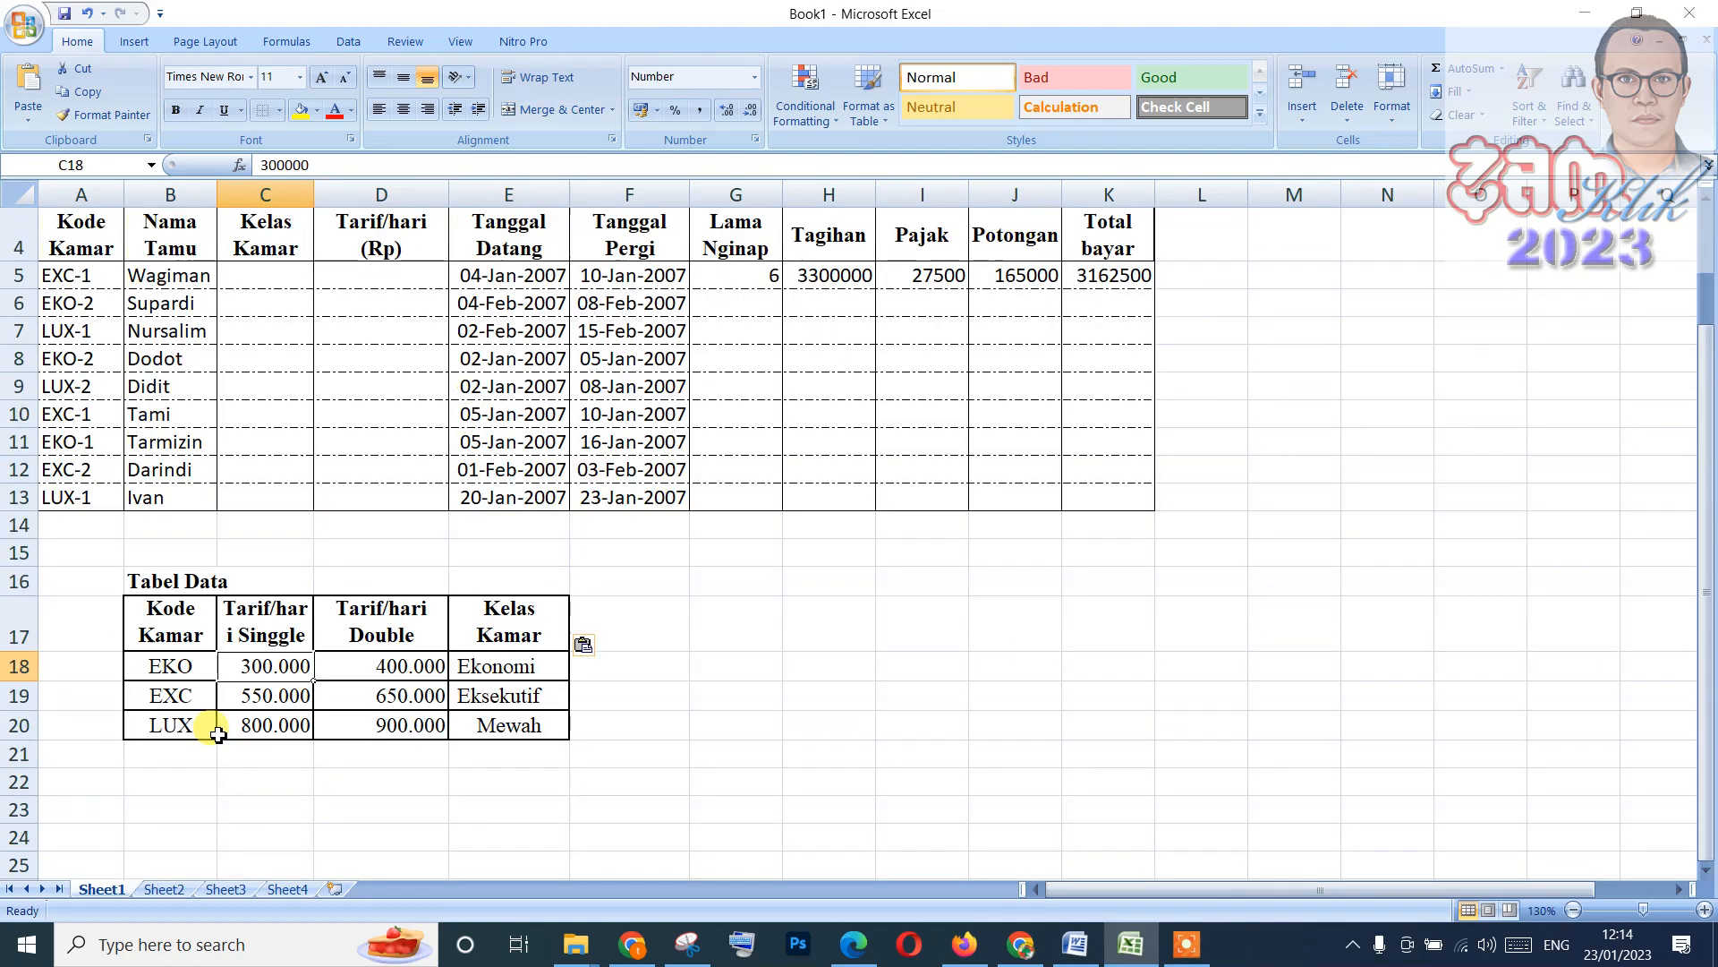
pyautogui.moveTo(212, 196); pyautogui.dragTo(239, 196)
pyautogui.click(307, 666)
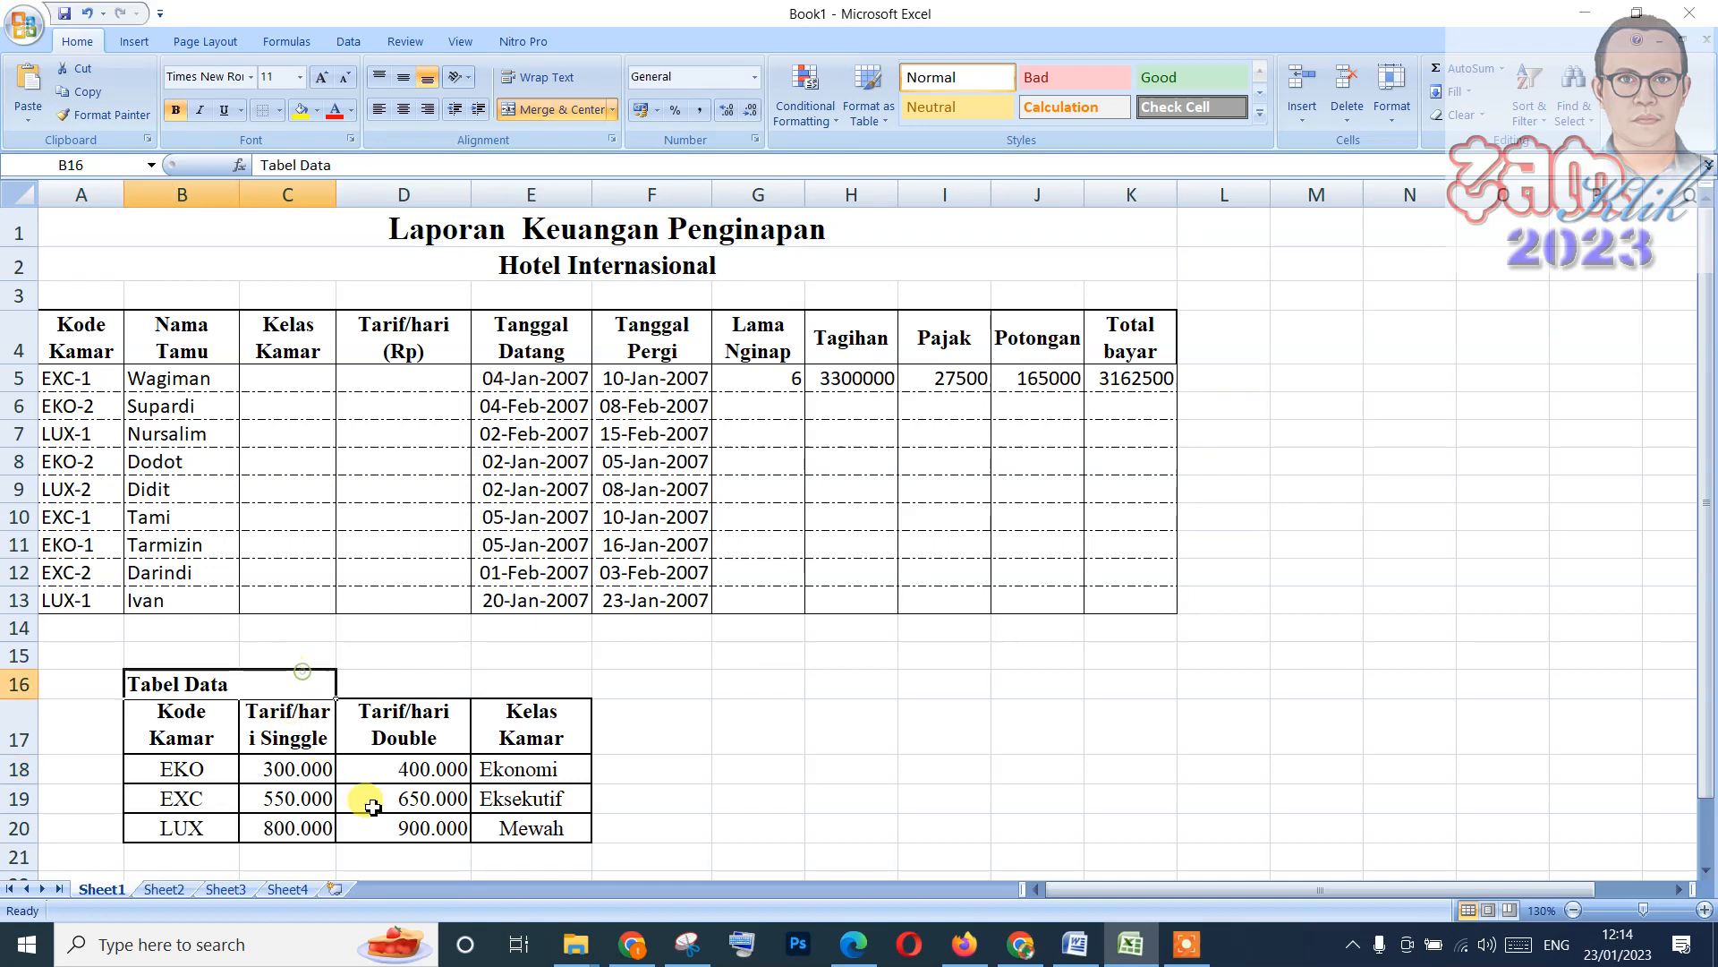
# Check the headings, single and double rates, and room classes in the "Tabel Data" table on Sheet1.
pyautogui.click(590, 770)
pyautogui.click(293, 741)
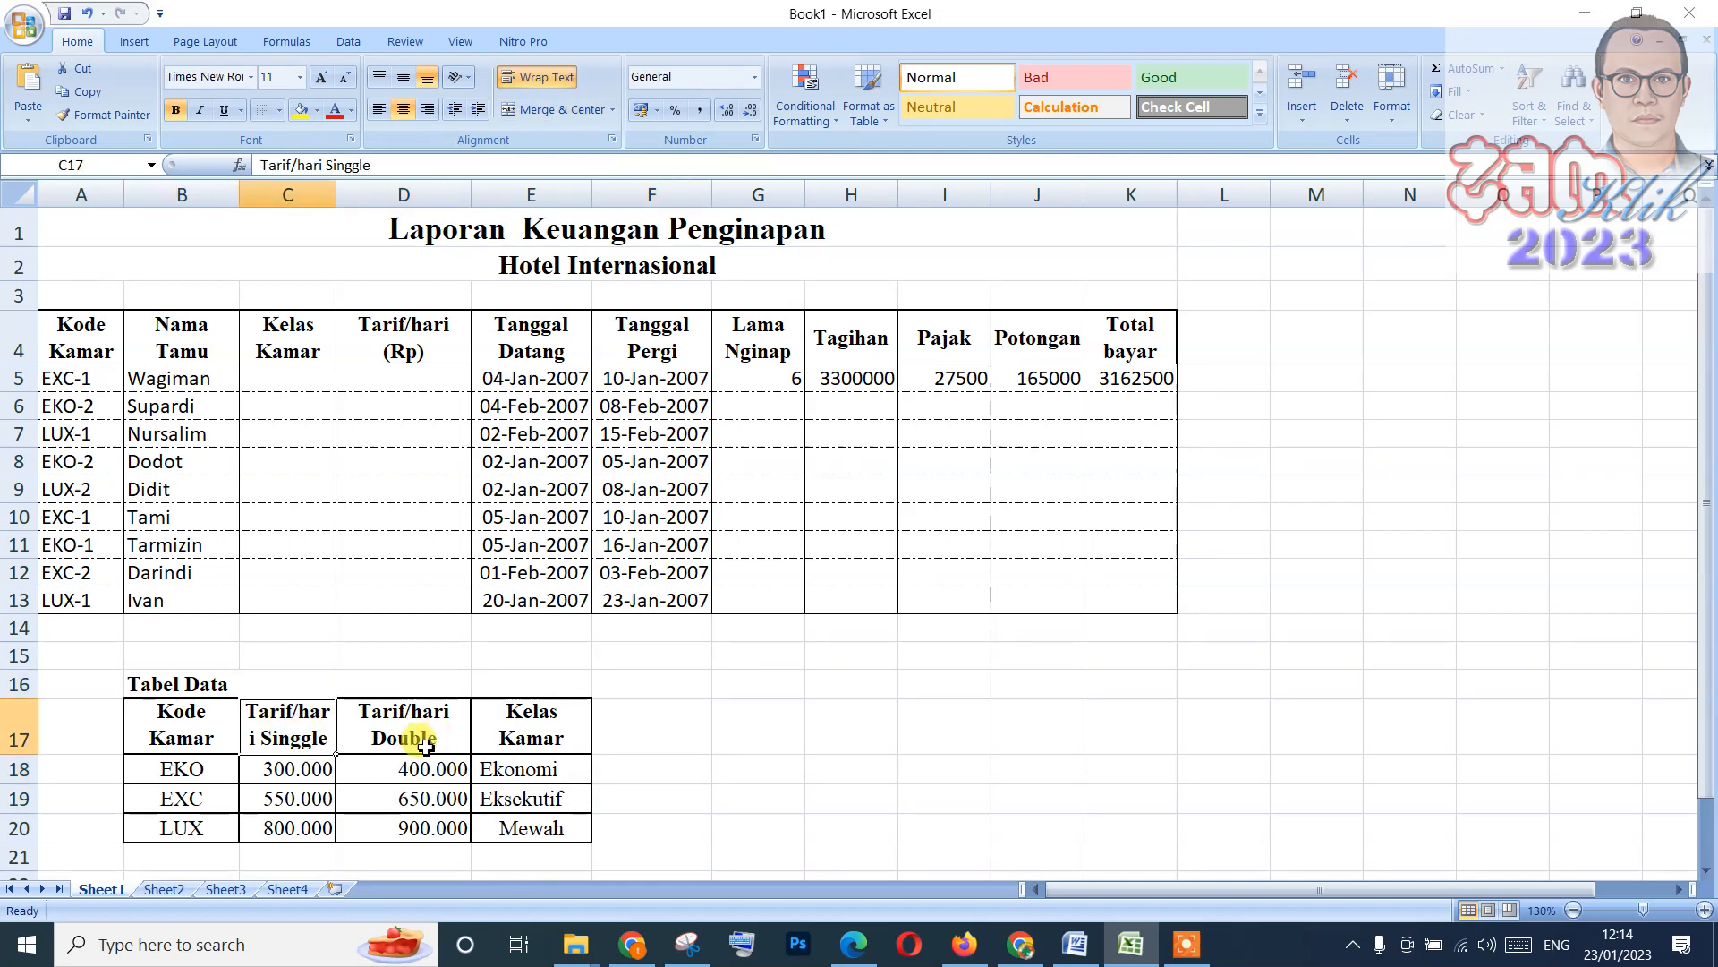
pyautogui.click(356, 831)
pyautogui.scroll(-1, 363, 842)
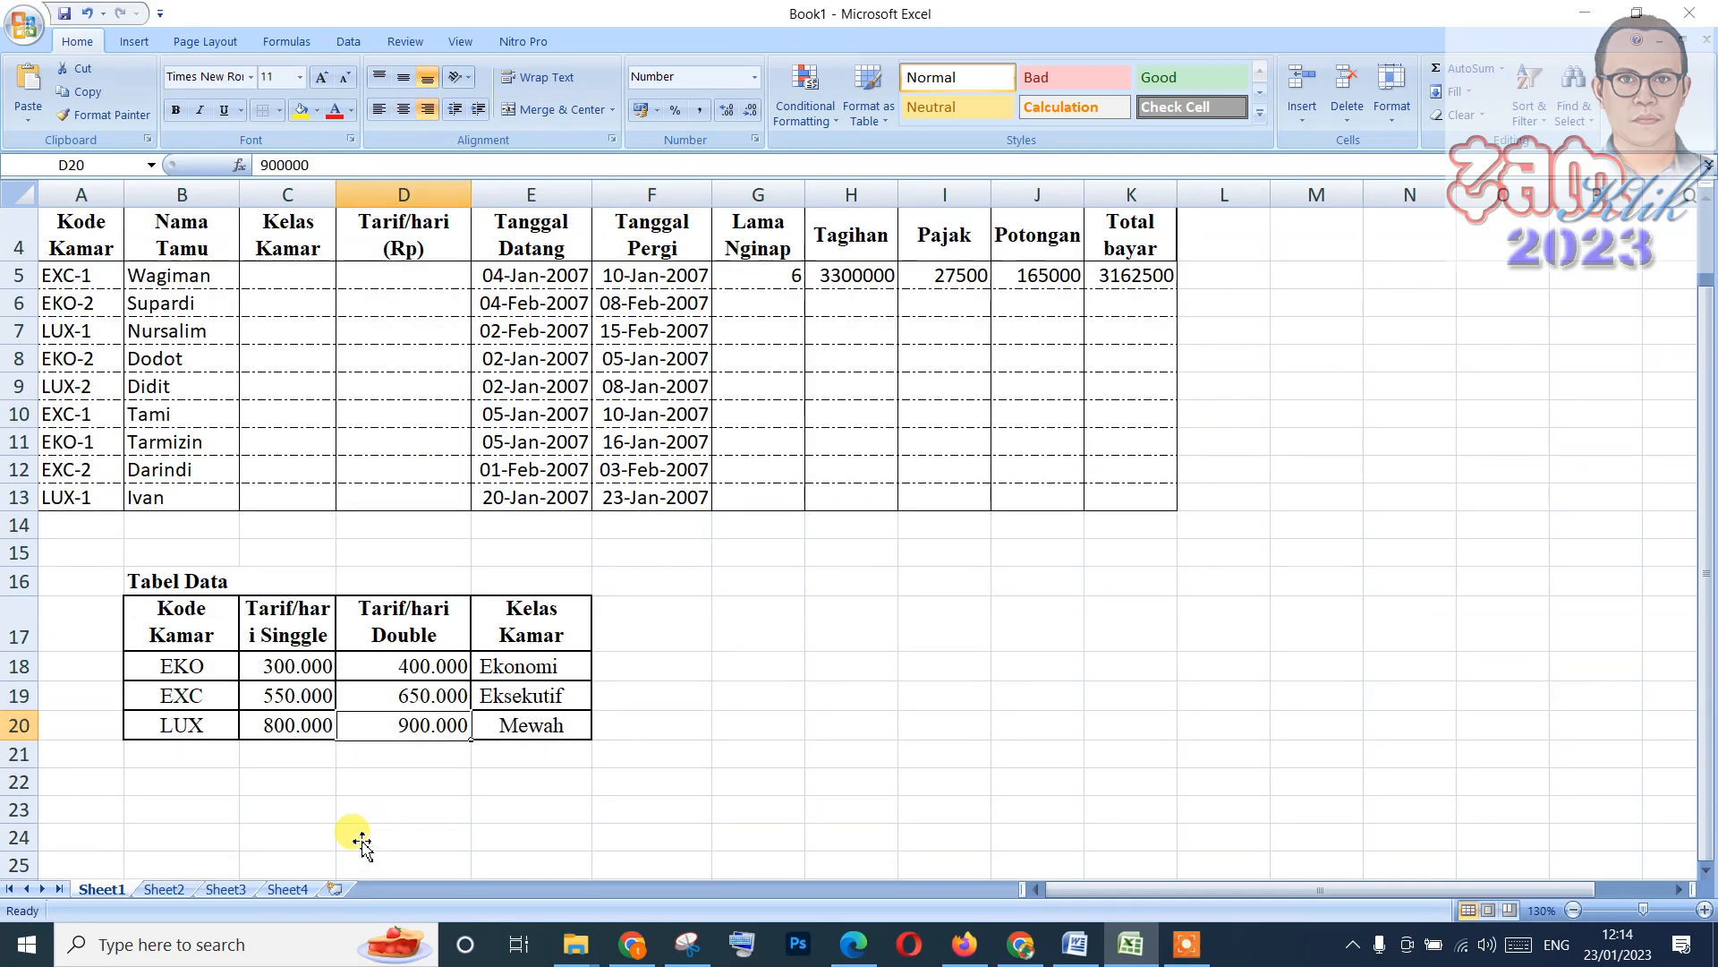
pyautogui.scroll(1, 358, 837)
pyautogui.click(662, 827)
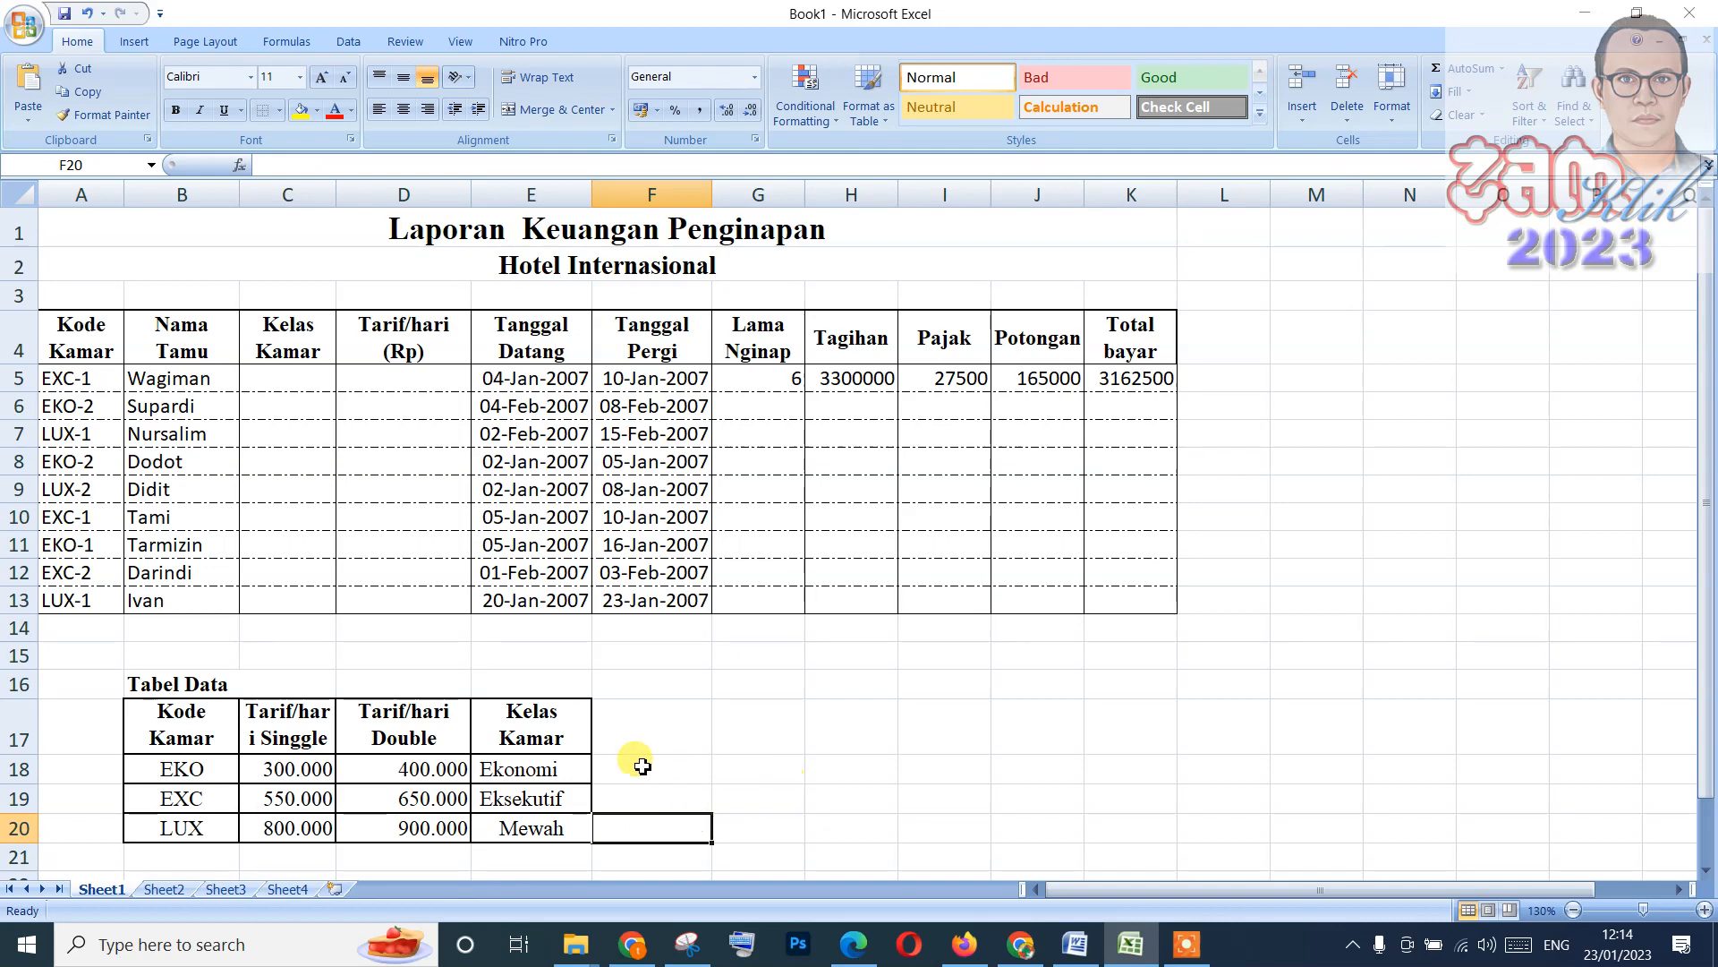
pyautogui.scroll(-1, 581, 760)
pyautogui.click(296, 696)
pyautogui.click(300, 727)
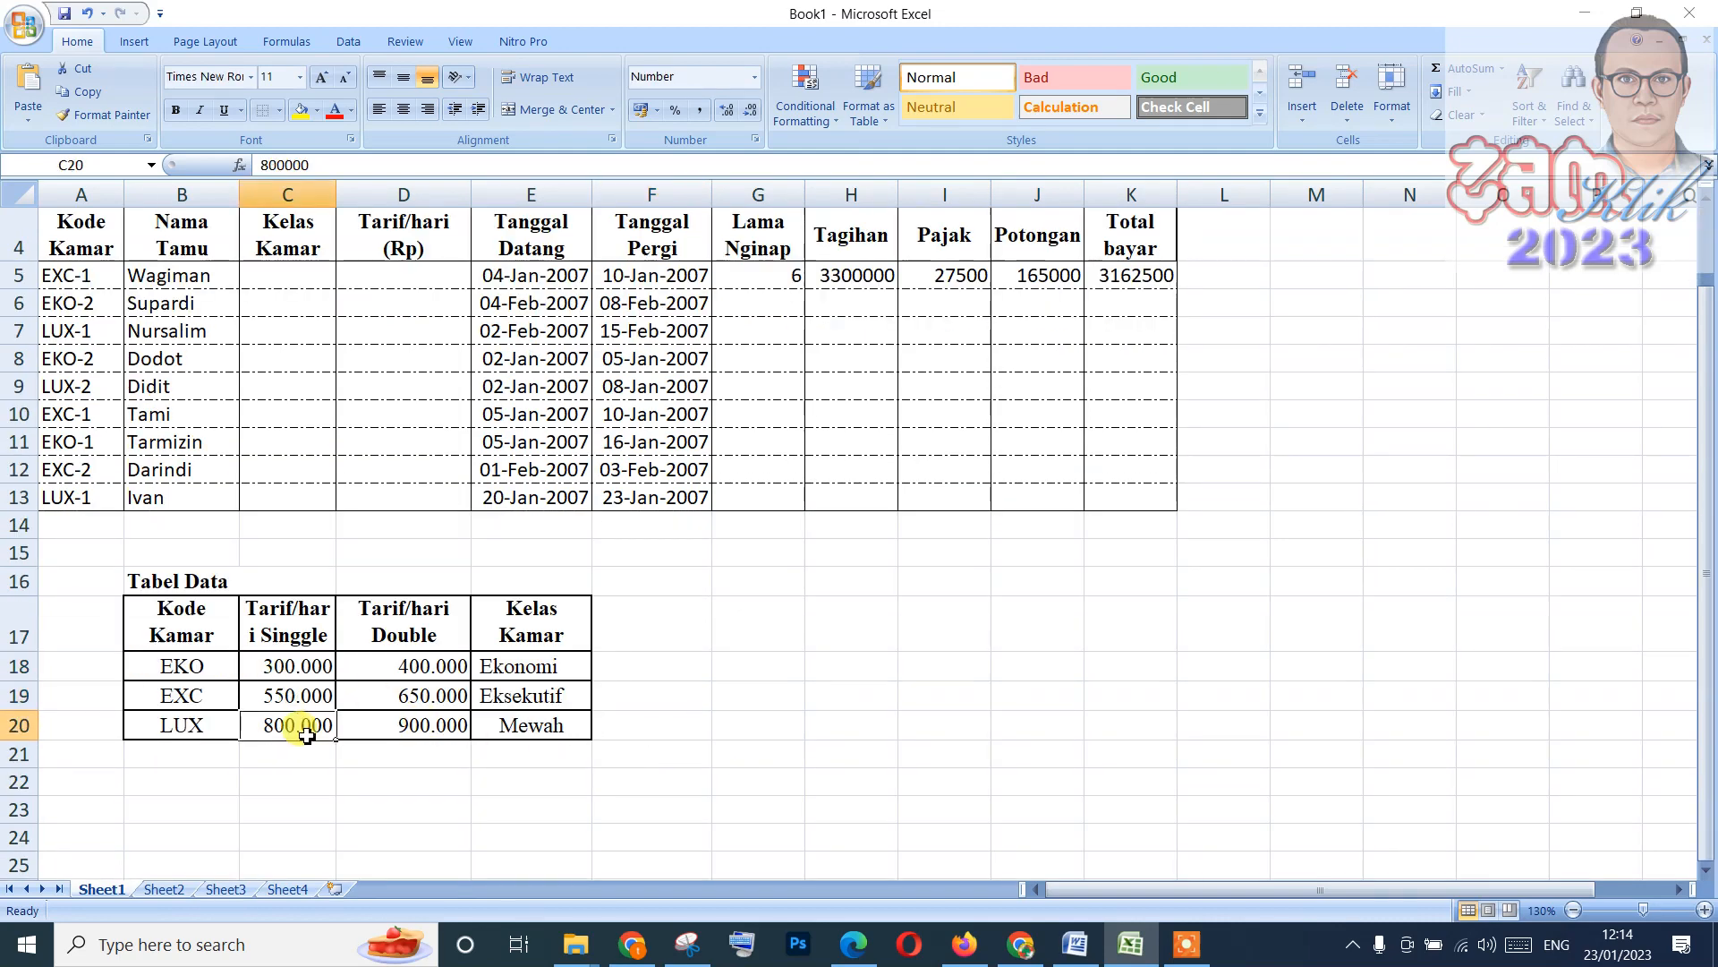
pyautogui.click(396, 666)
pyautogui.click(403, 696)
pyautogui.click(408, 727)
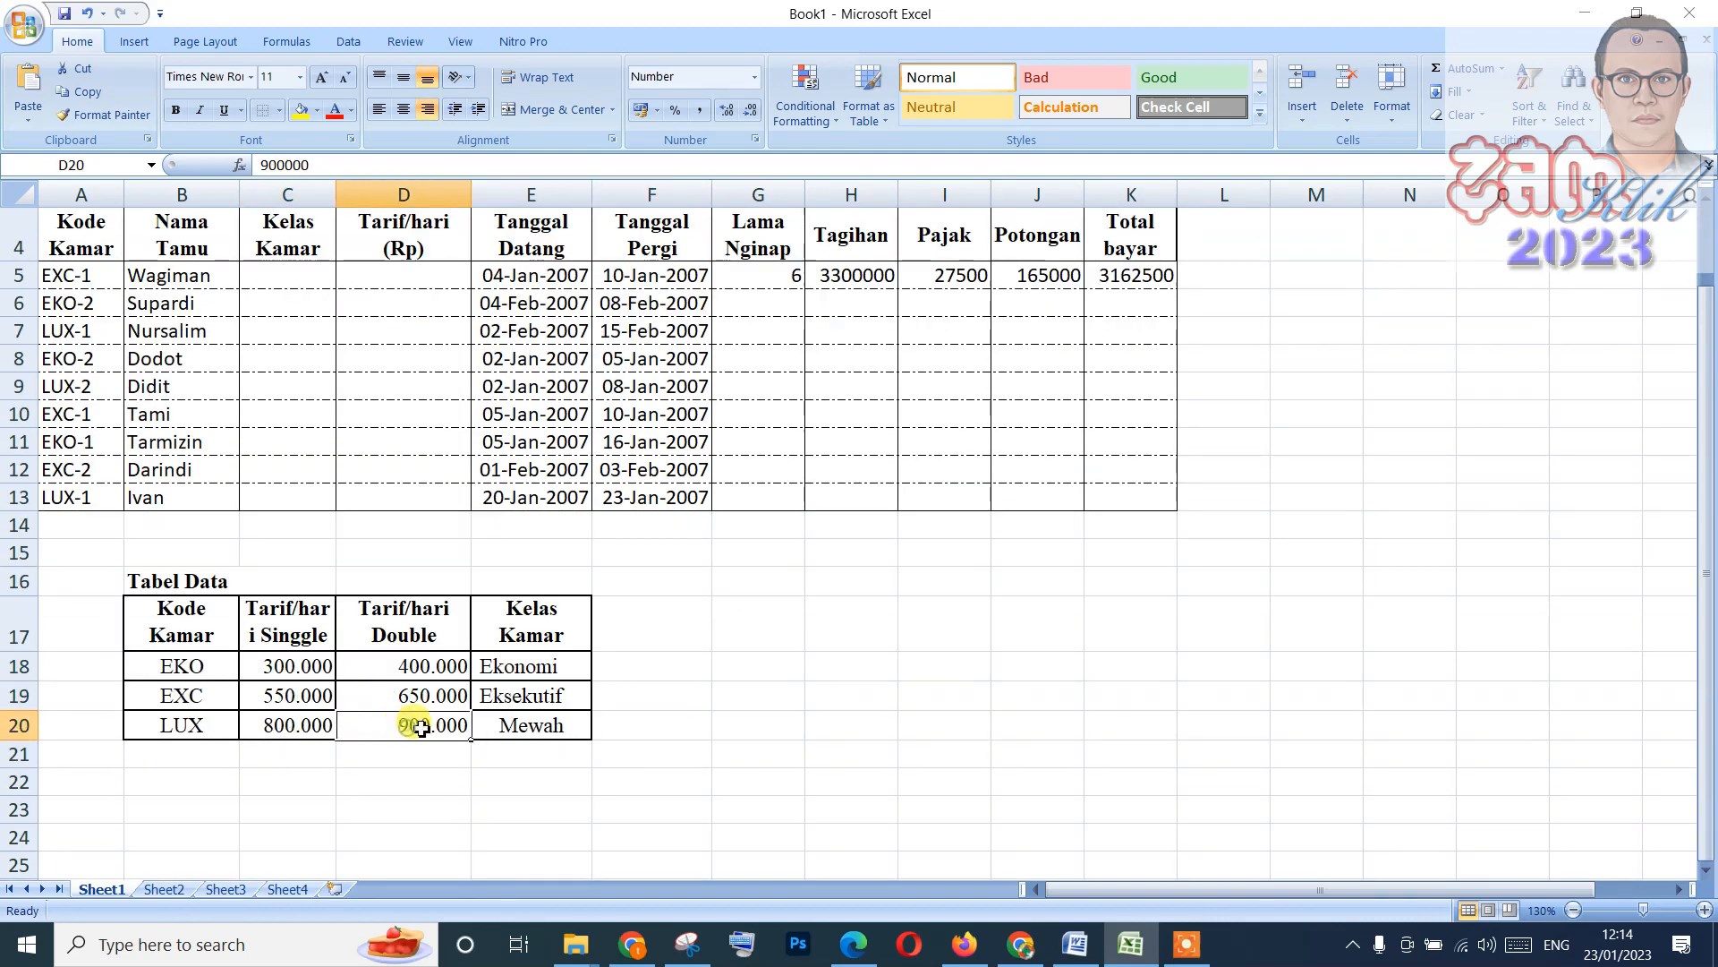
pyautogui.click(485, 666)
pyautogui.click(499, 694)
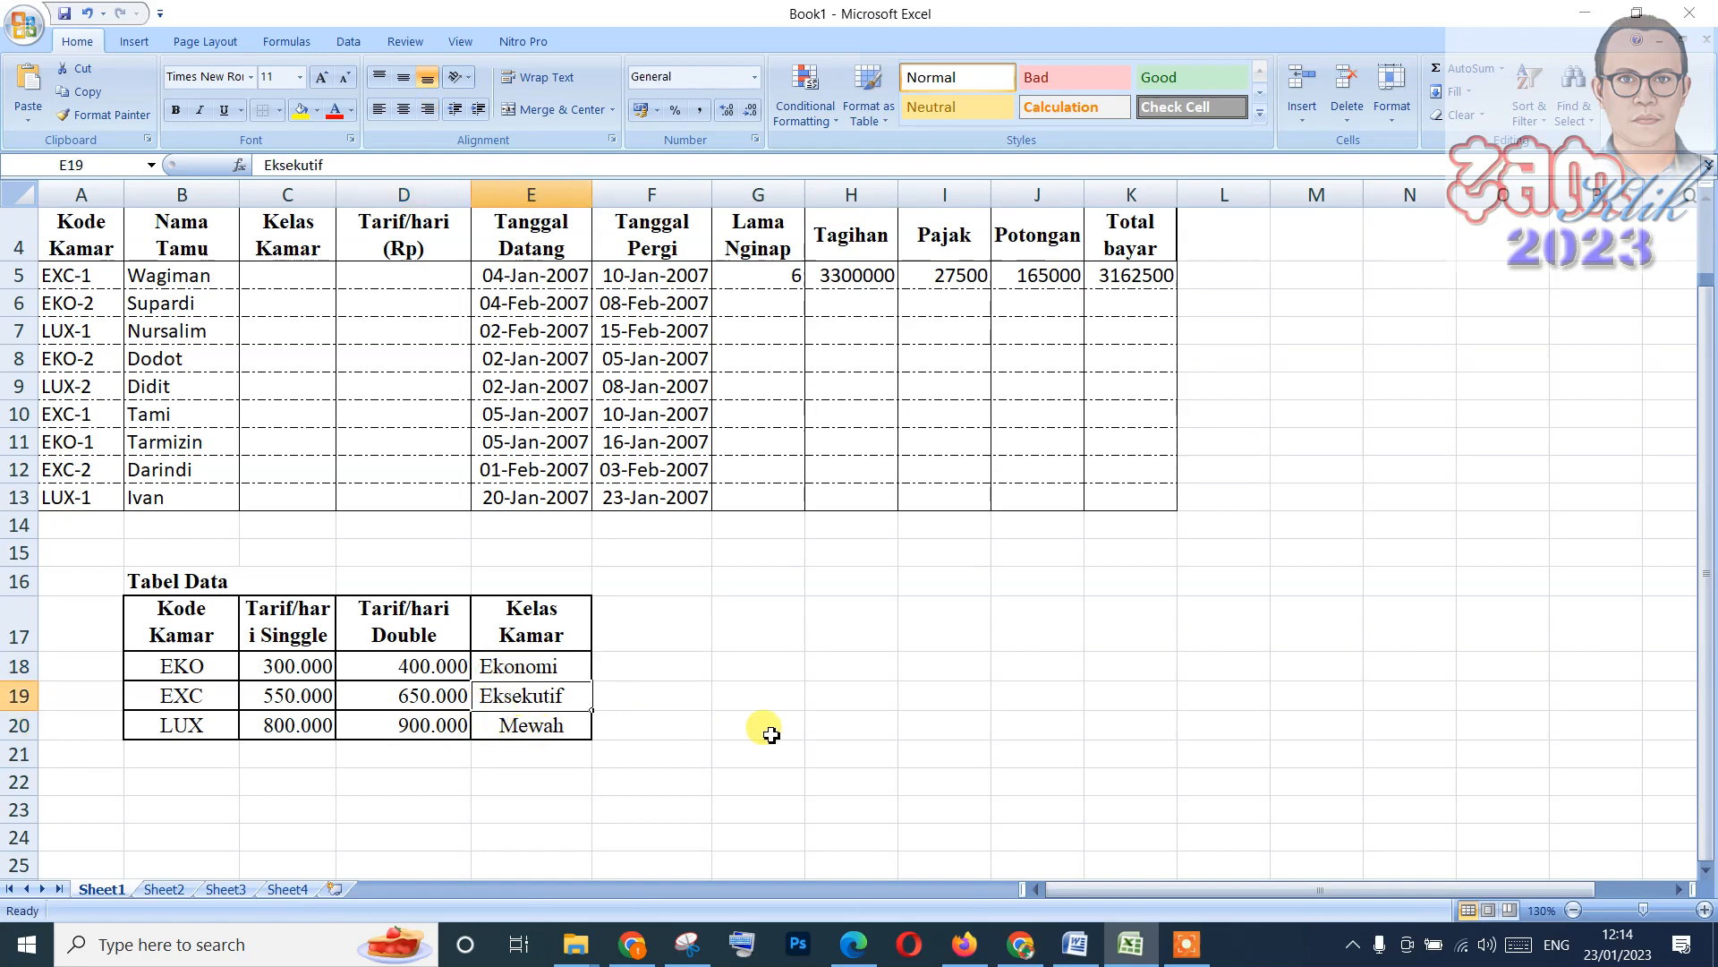
pyautogui.scroll(1, 771, 734)
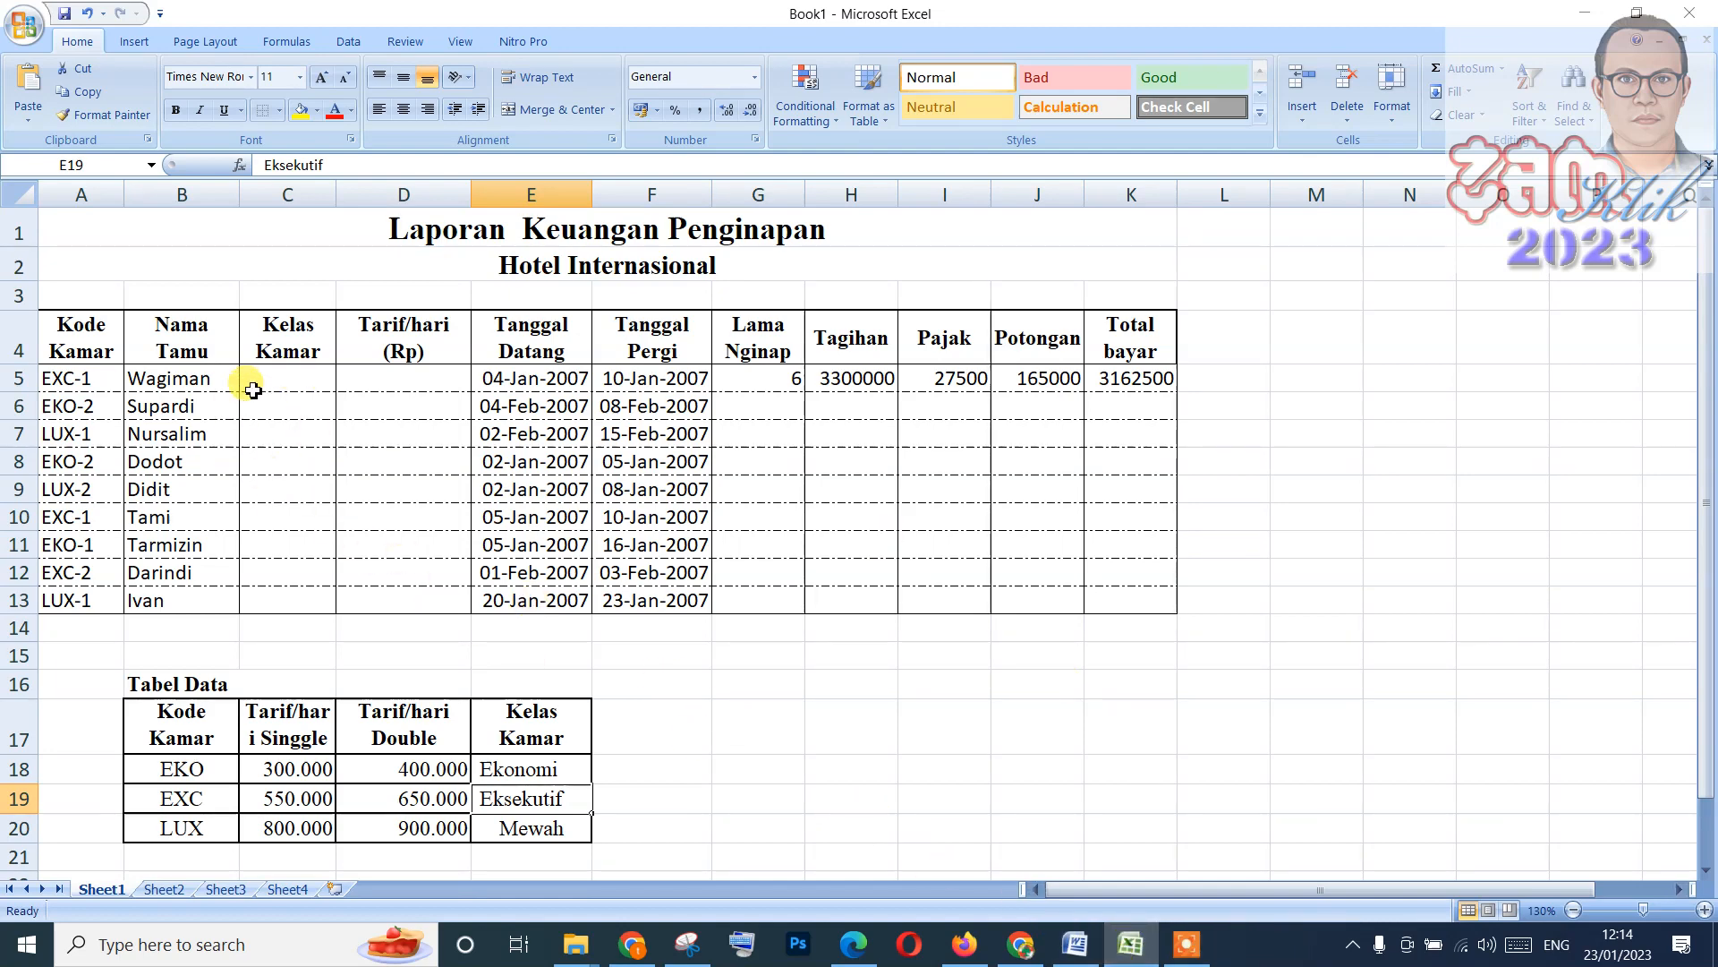
# Switch to the Word document and read the room code rules and the "Data yang dicari" calculation instructions.
pyautogui.click(1078, 942)
pyautogui.scroll(-3, 692, 640)
pyautogui.scroll(-4, 692, 639)
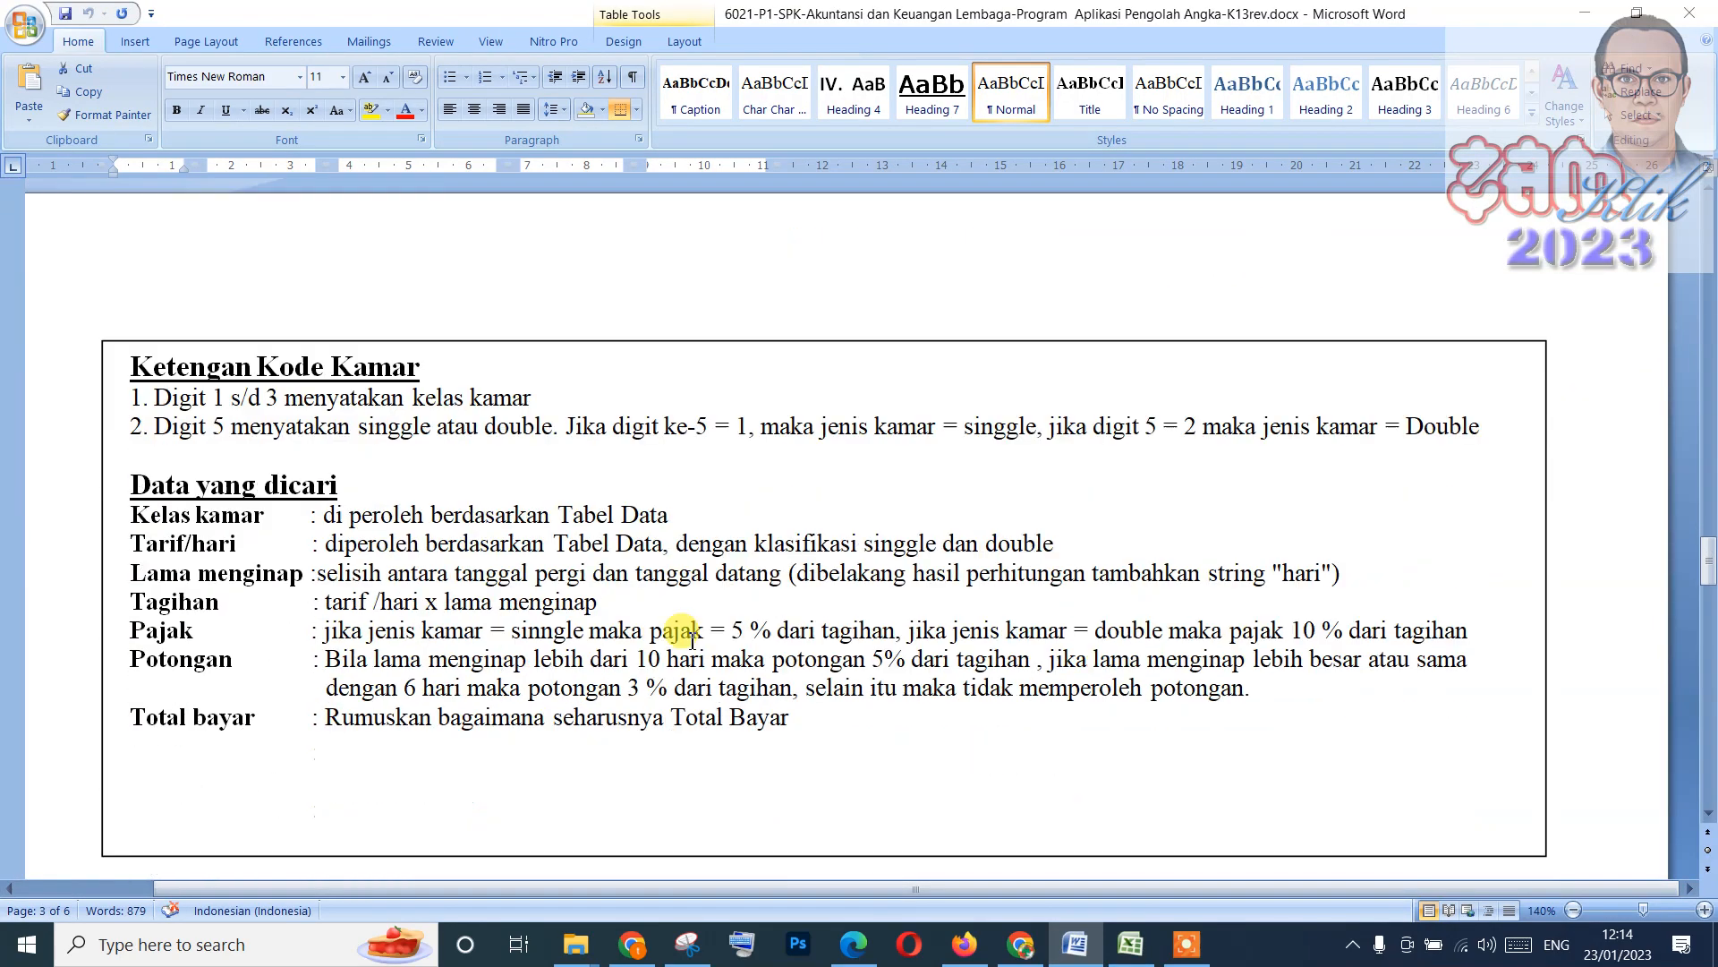
pyautogui.scroll(-1, 680, 654)
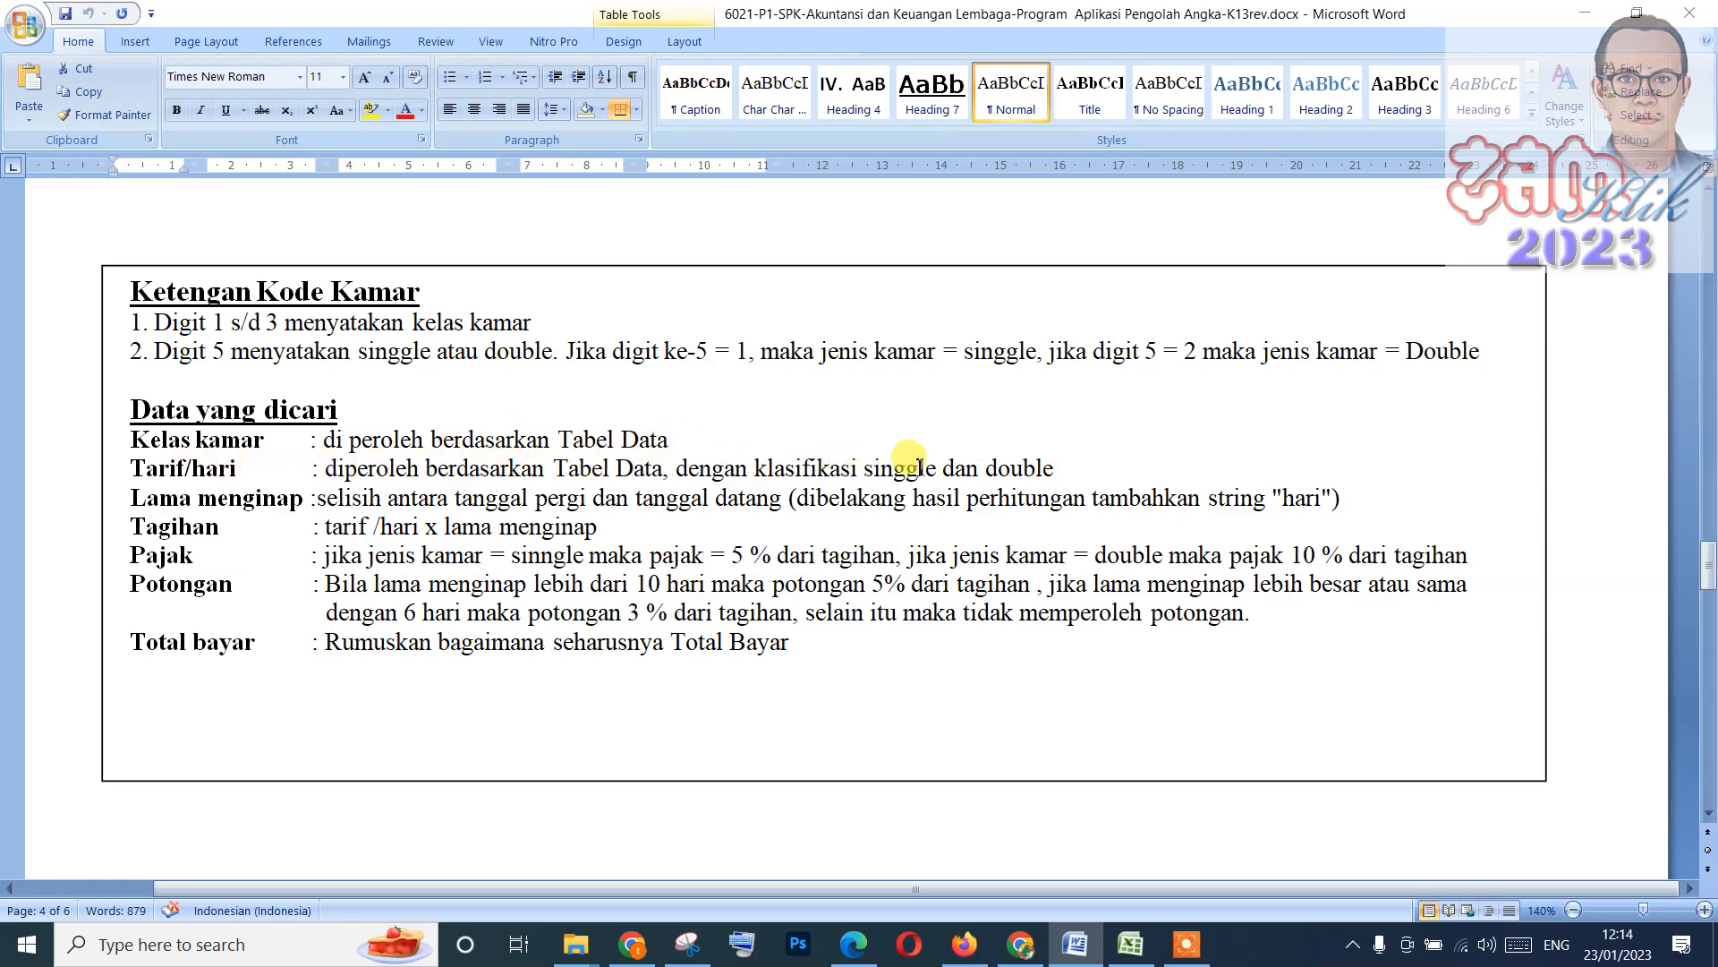
# Return to the Excel workbook and define the name "thotel" for the lookup range B18:E20, scoped to the workbook.
pyautogui.click(1131, 944)
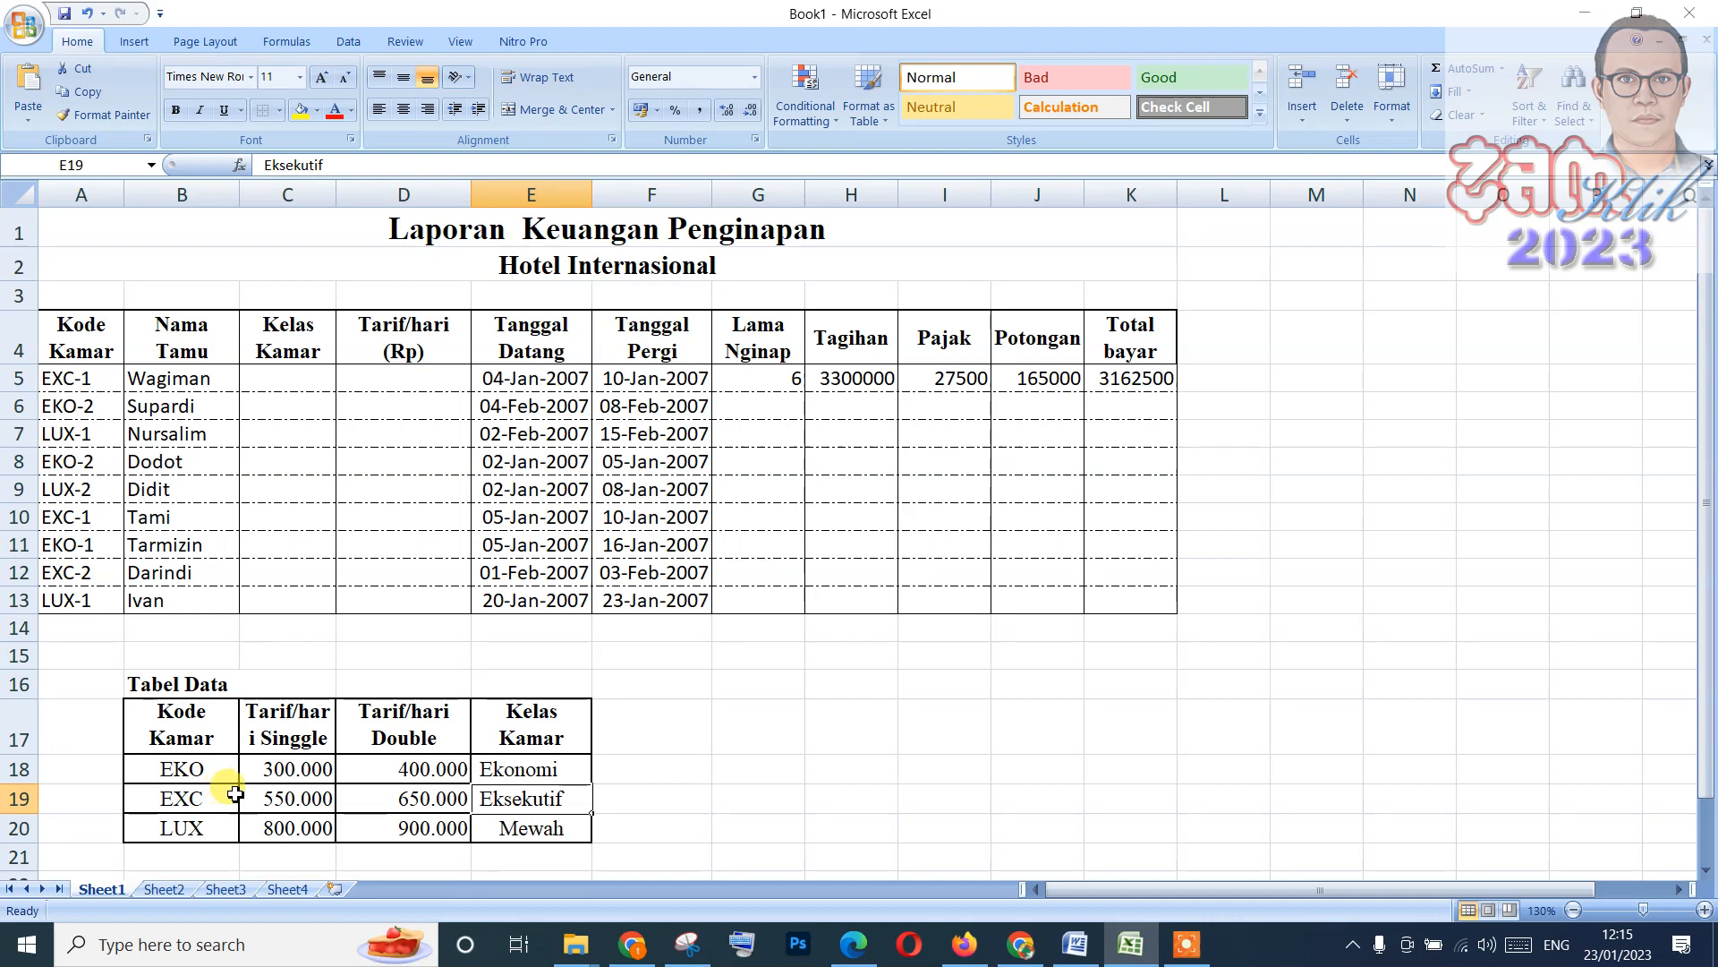
pyautogui.moveTo(182, 767); pyautogui.dragTo(512, 830)
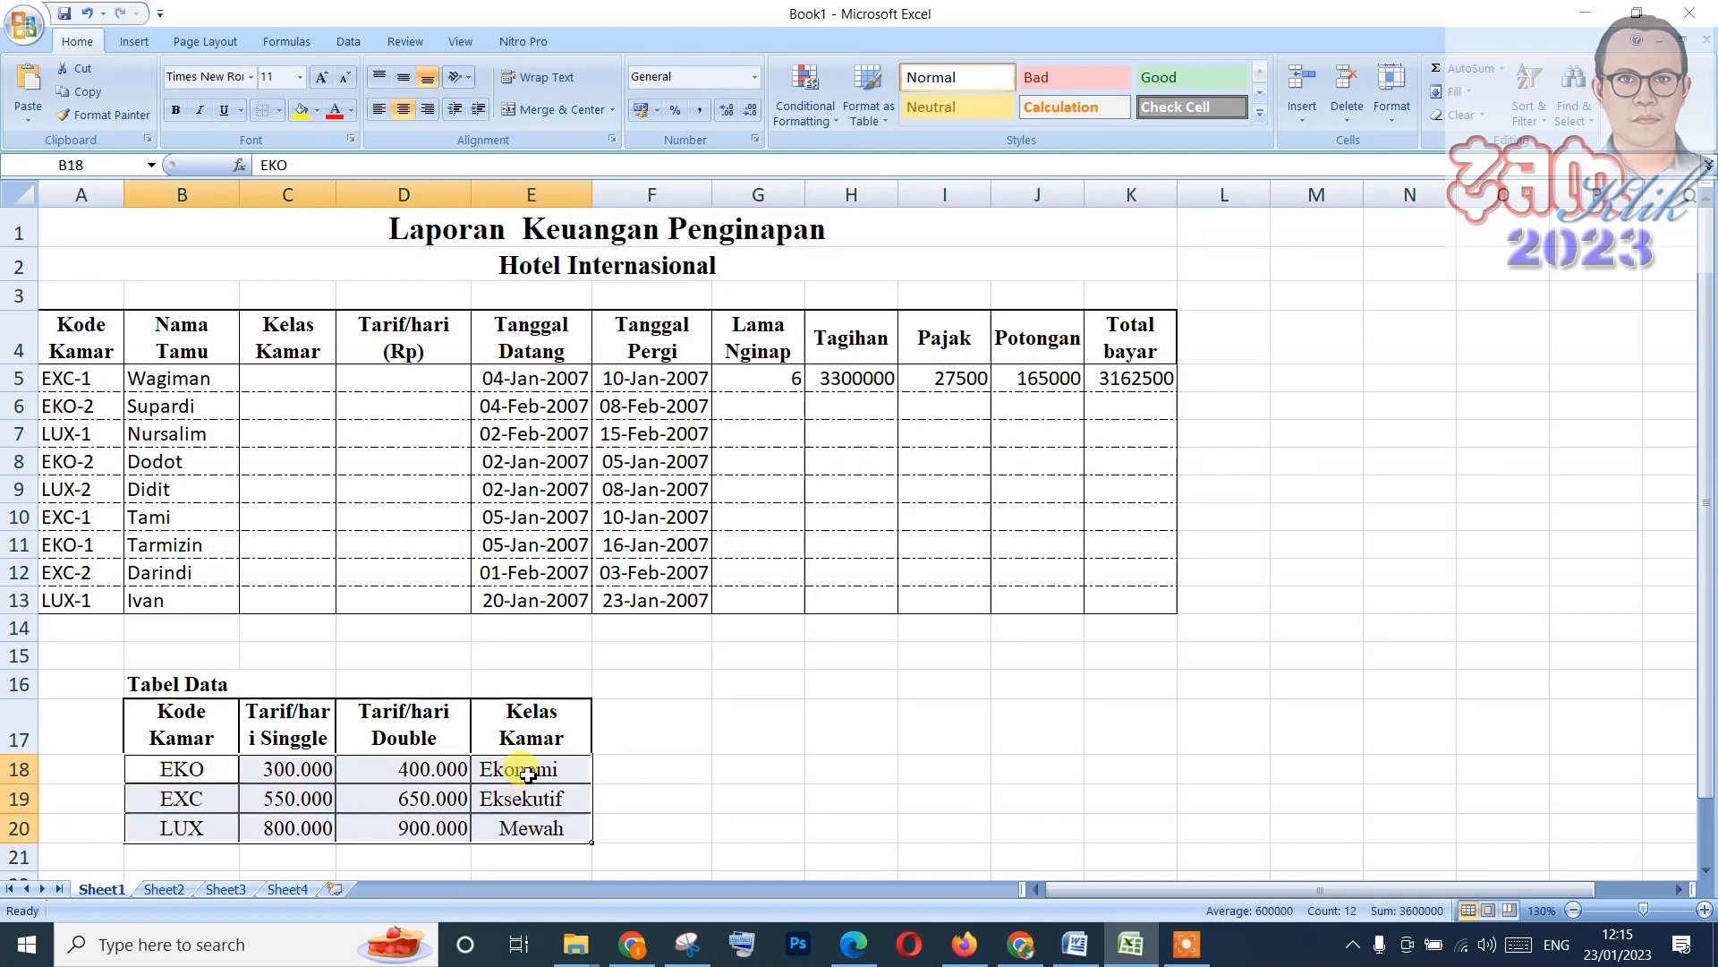
pyautogui.rightClick(528, 772)
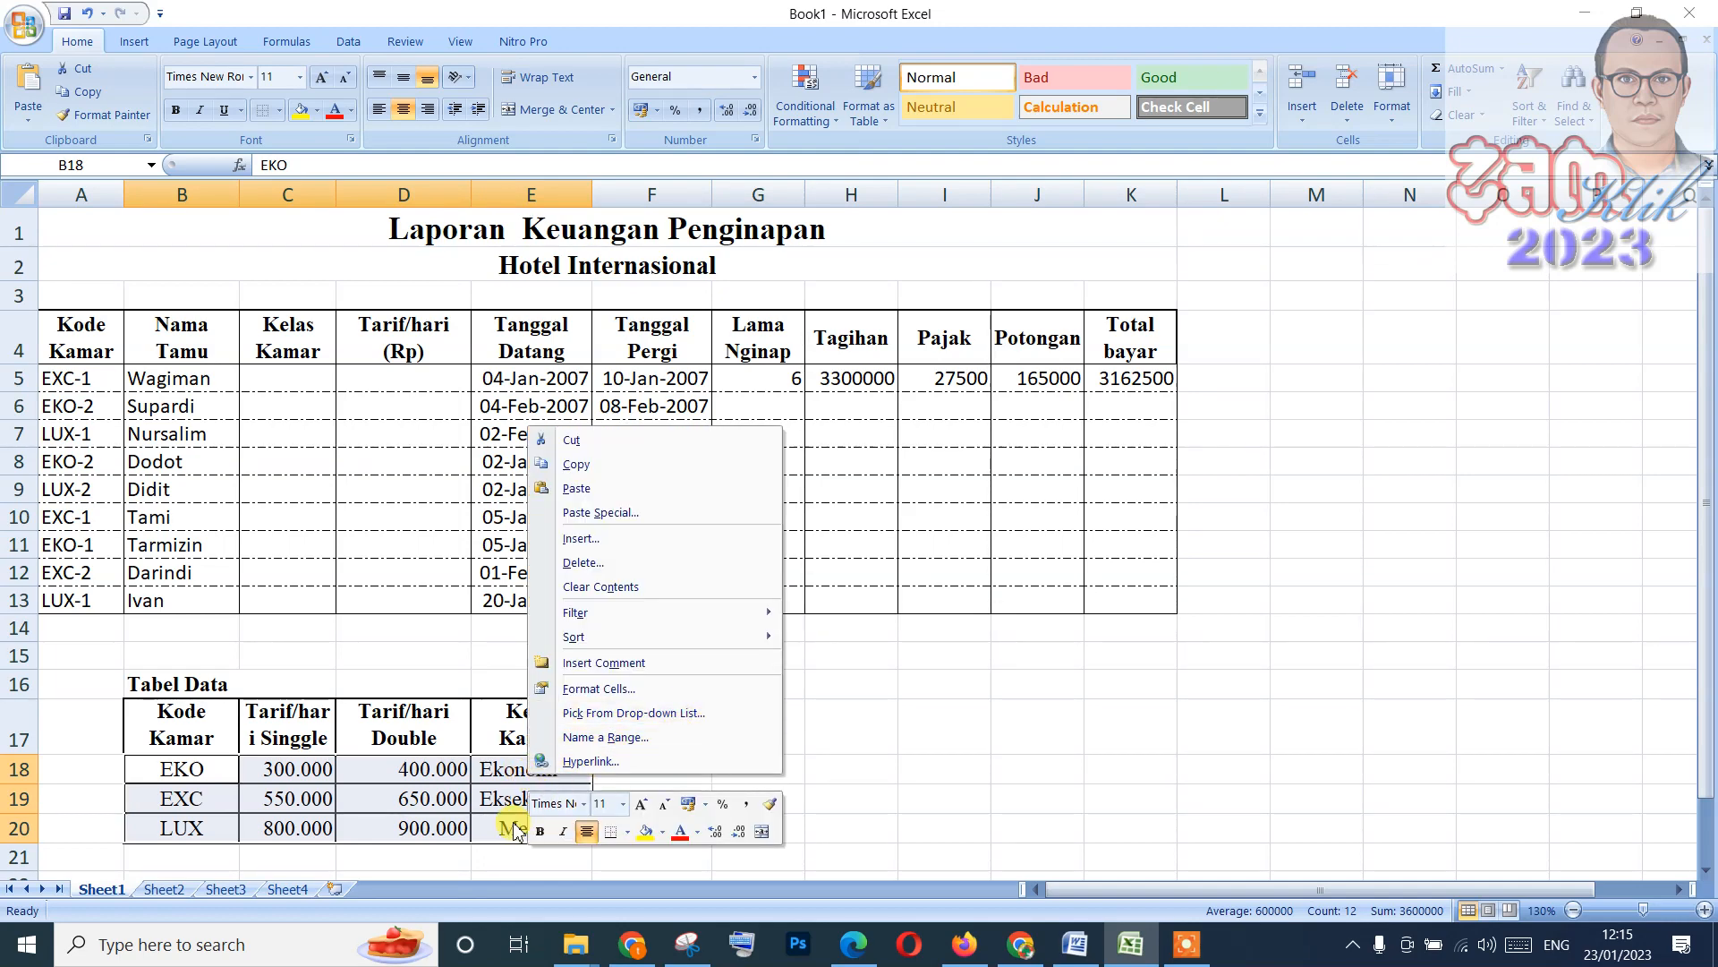
pyautogui.click(408, 798)
pyautogui.moveTo(179, 765); pyautogui.dragTo(569, 836)
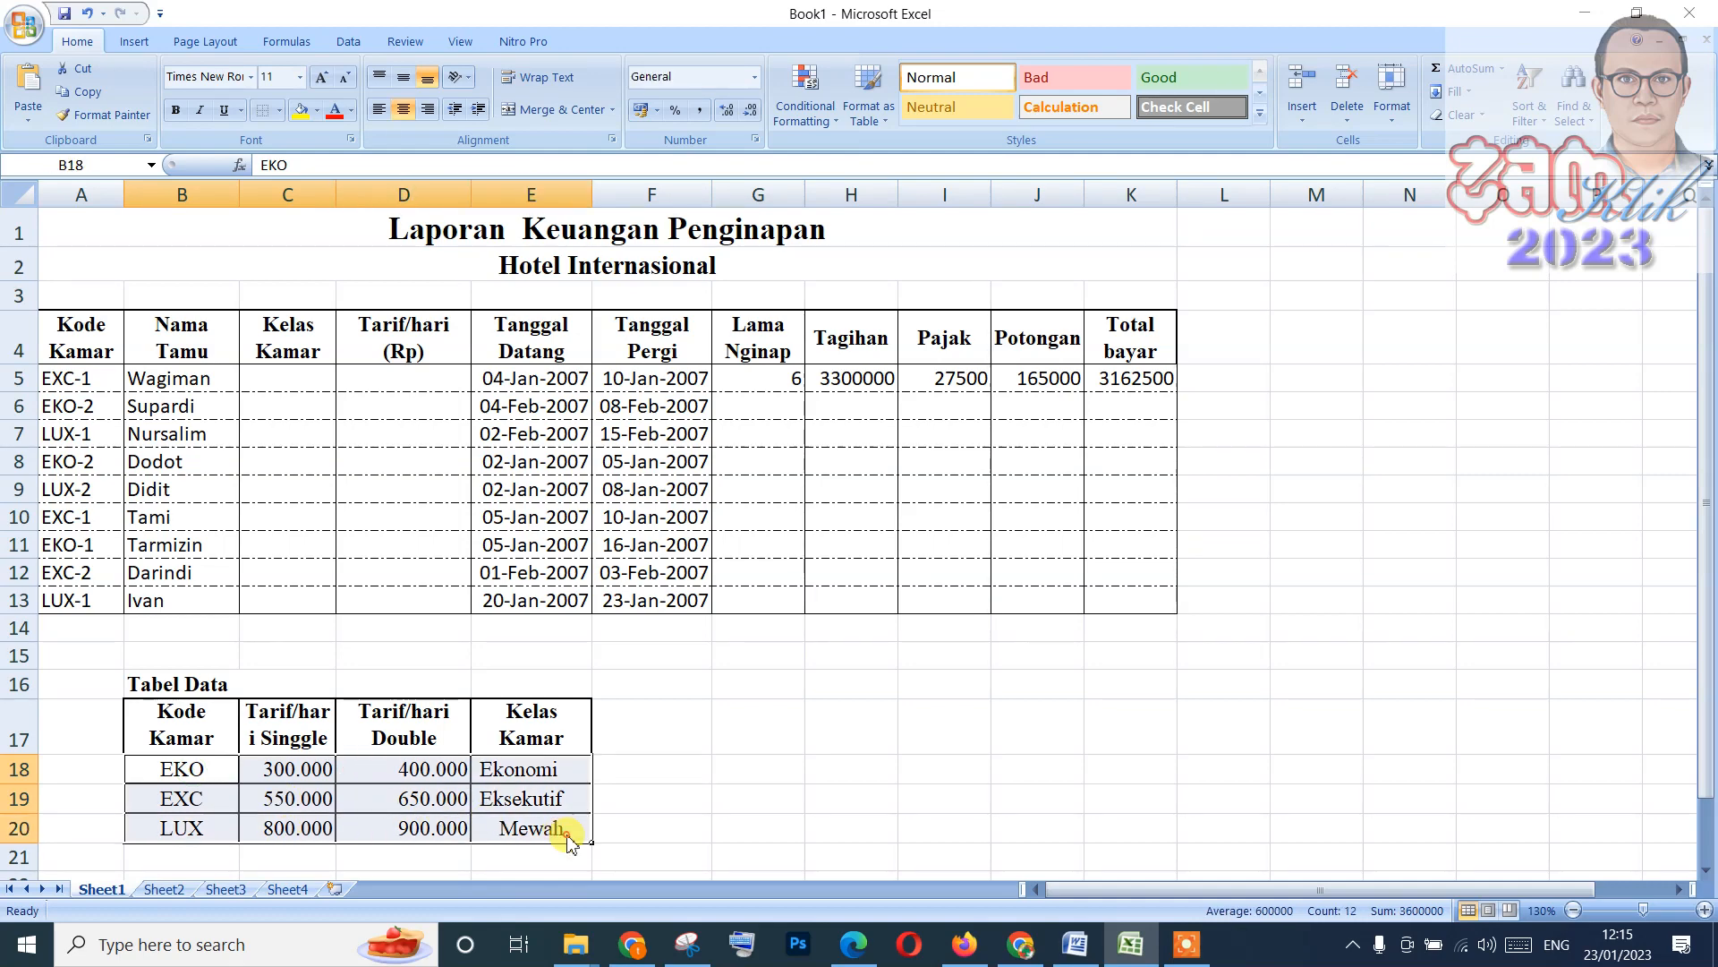
pyautogui.rightClick(569, 836)
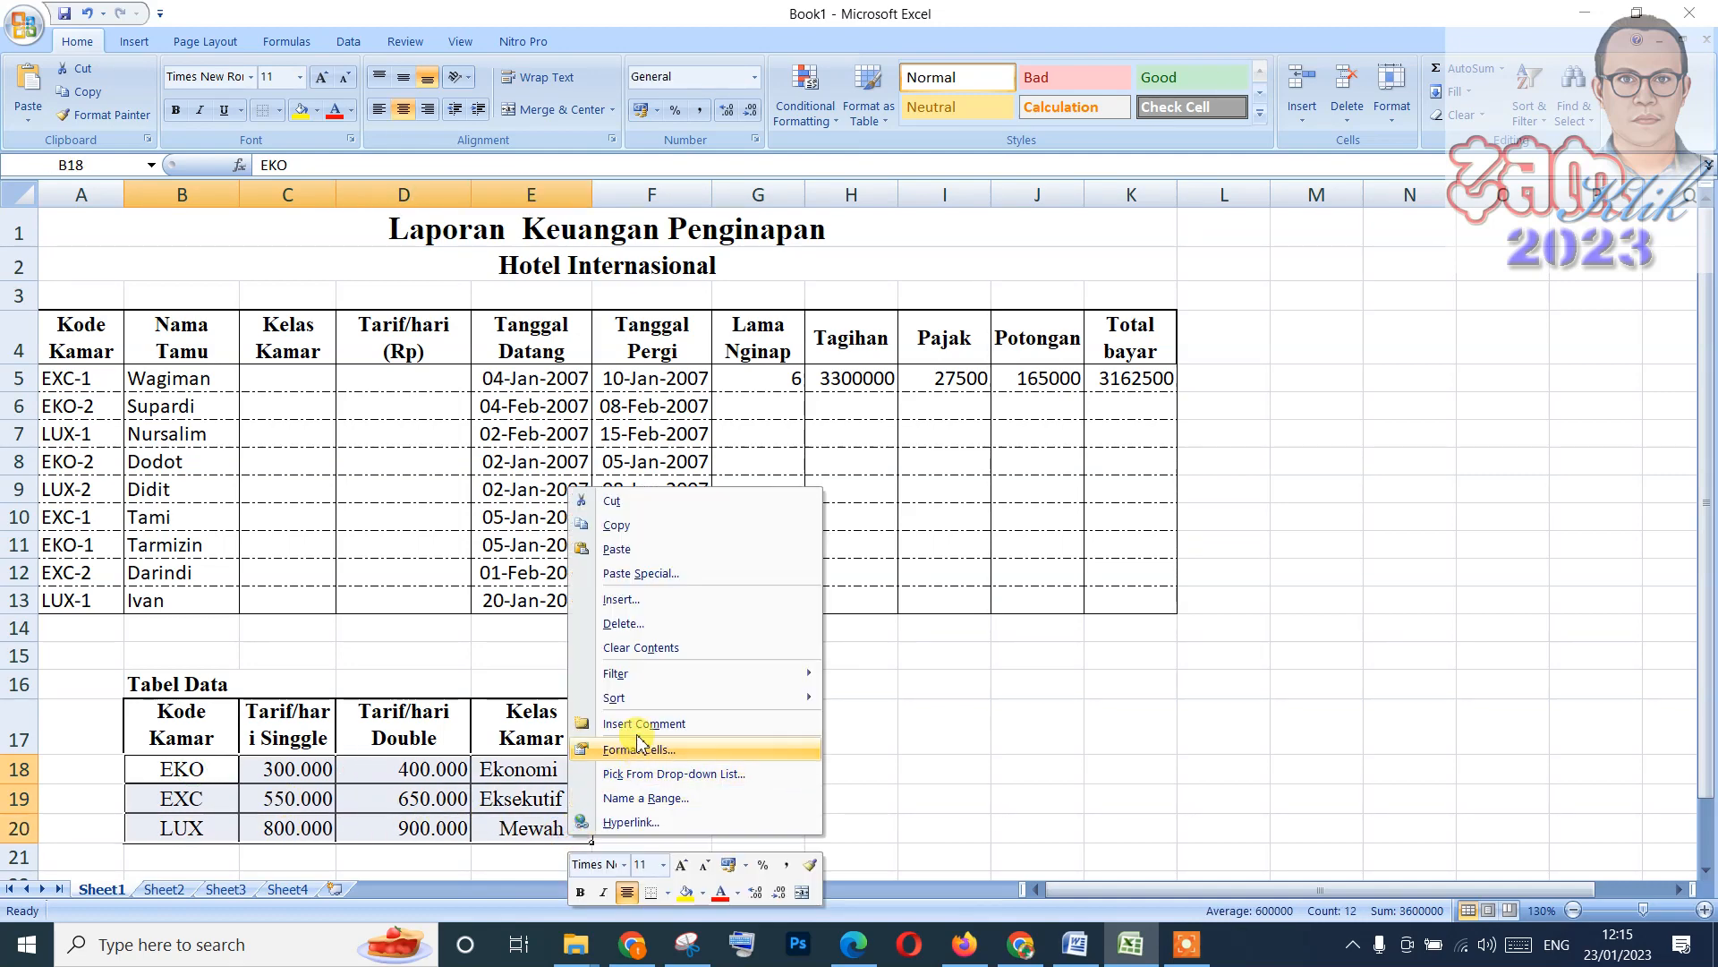
pyautogui.click(646, 798)
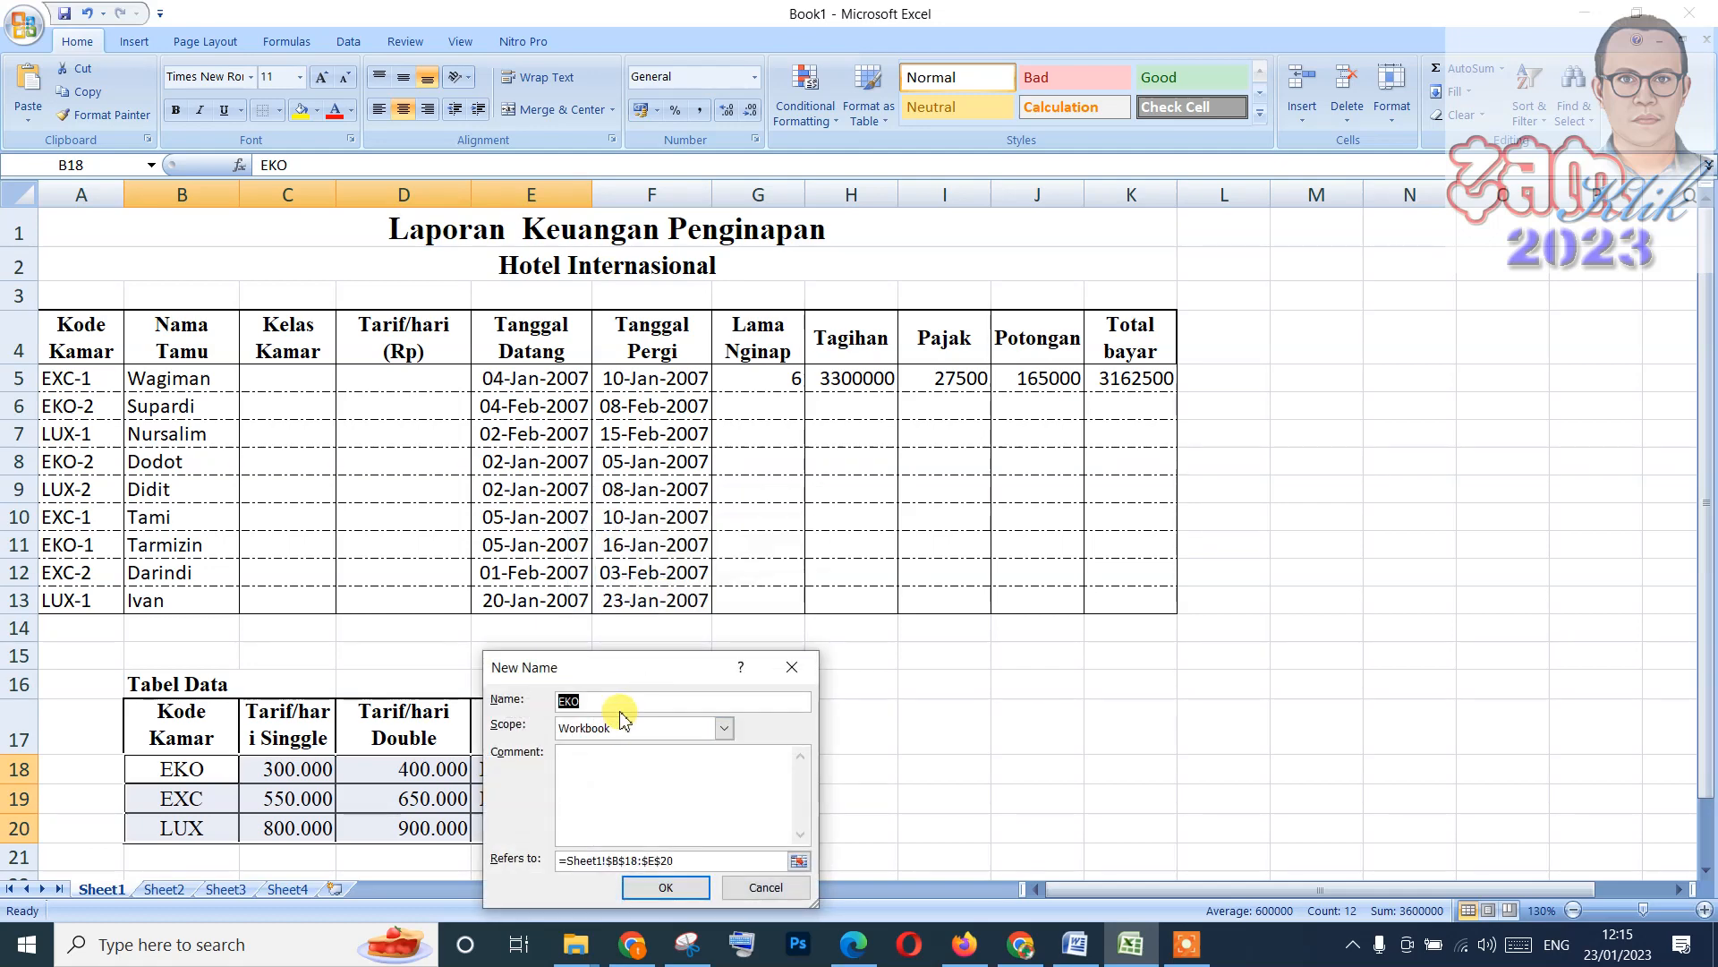
pyautogui.write('tabelho')
pyautogui.click(670, 888)
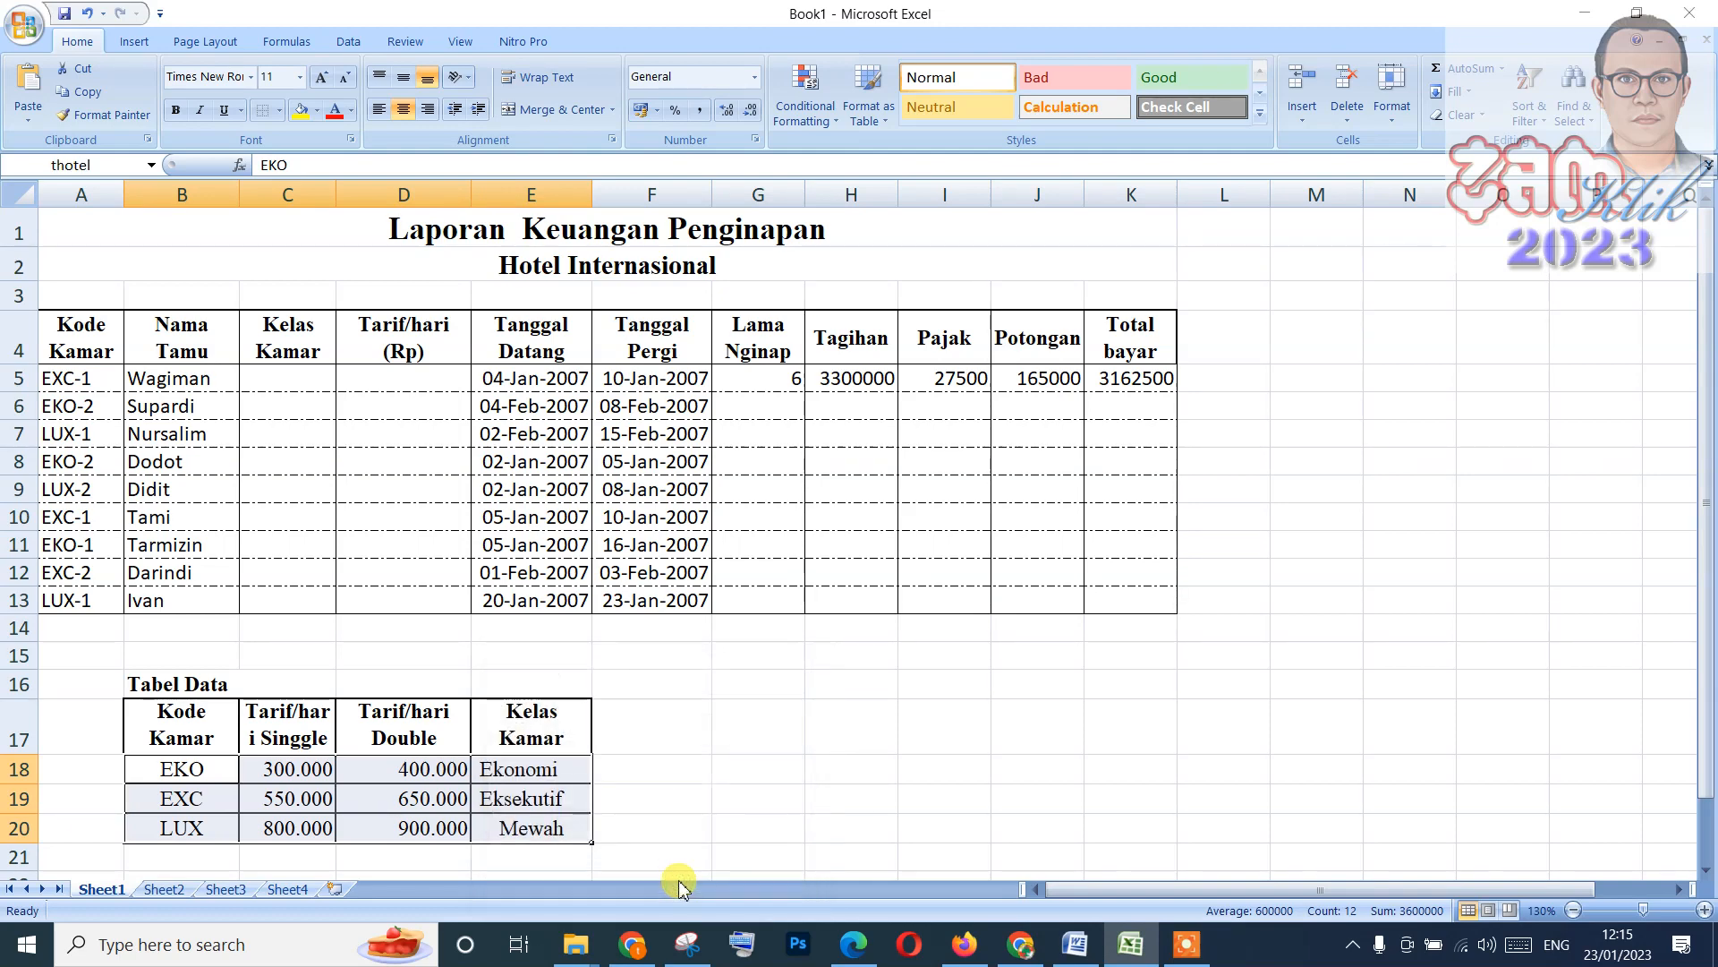
pyautogui.click(284, 383)
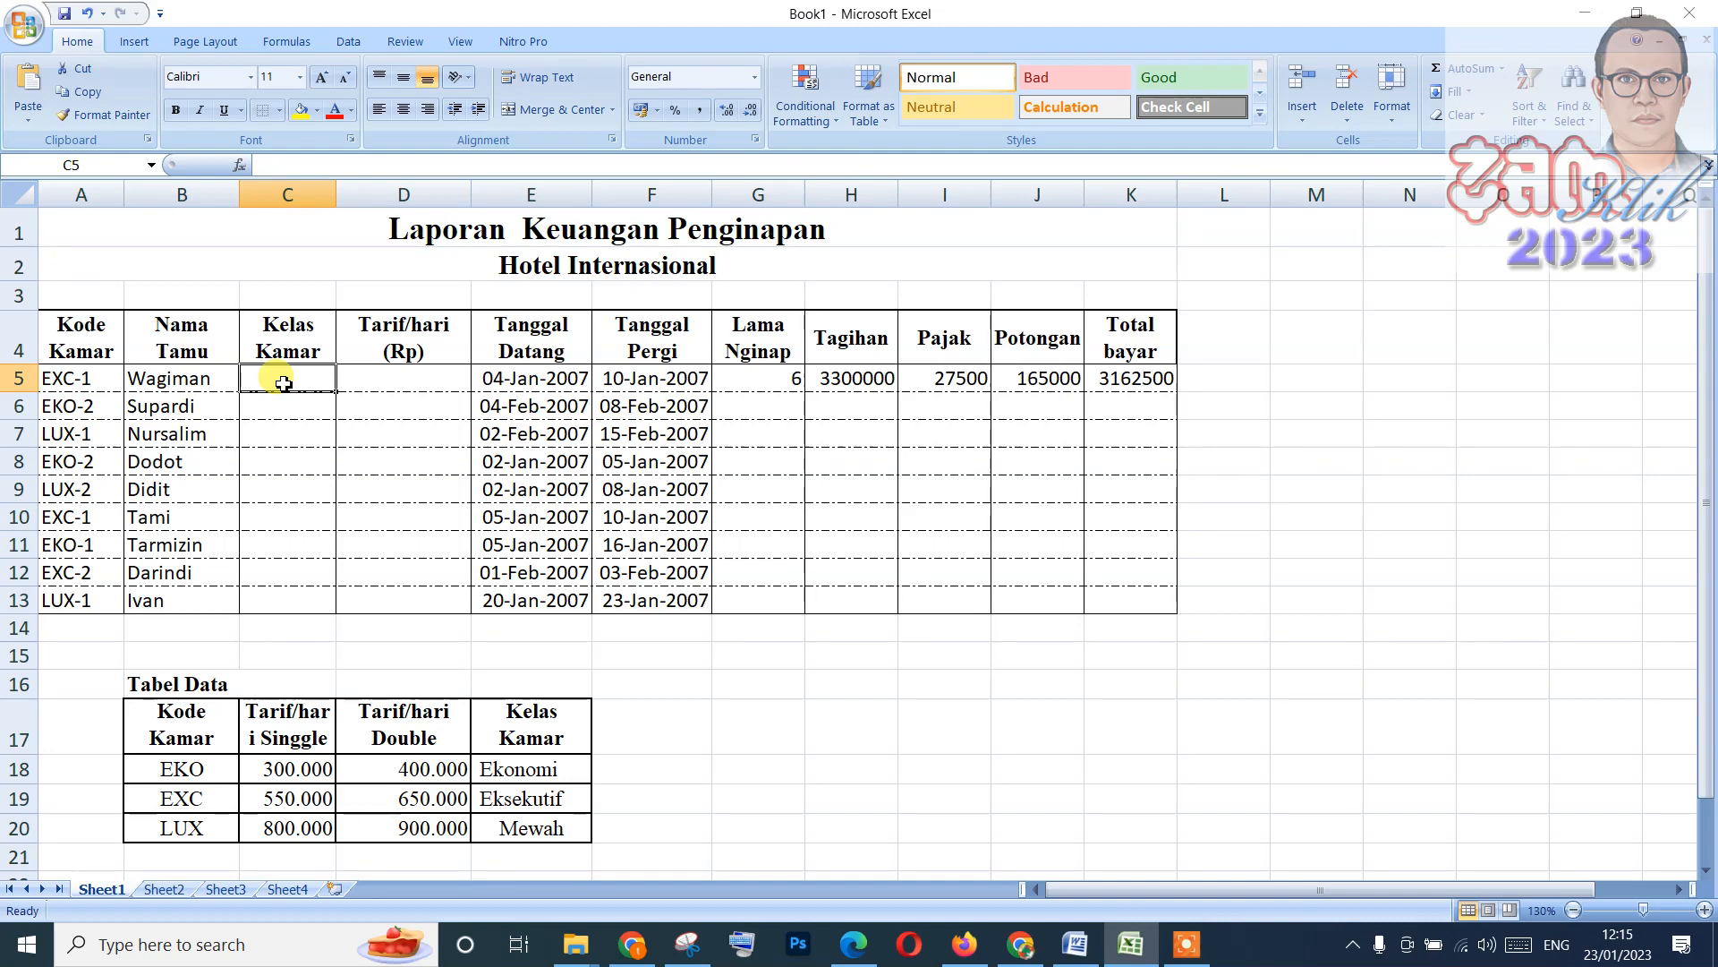
pyautogui.write('=vlooku')
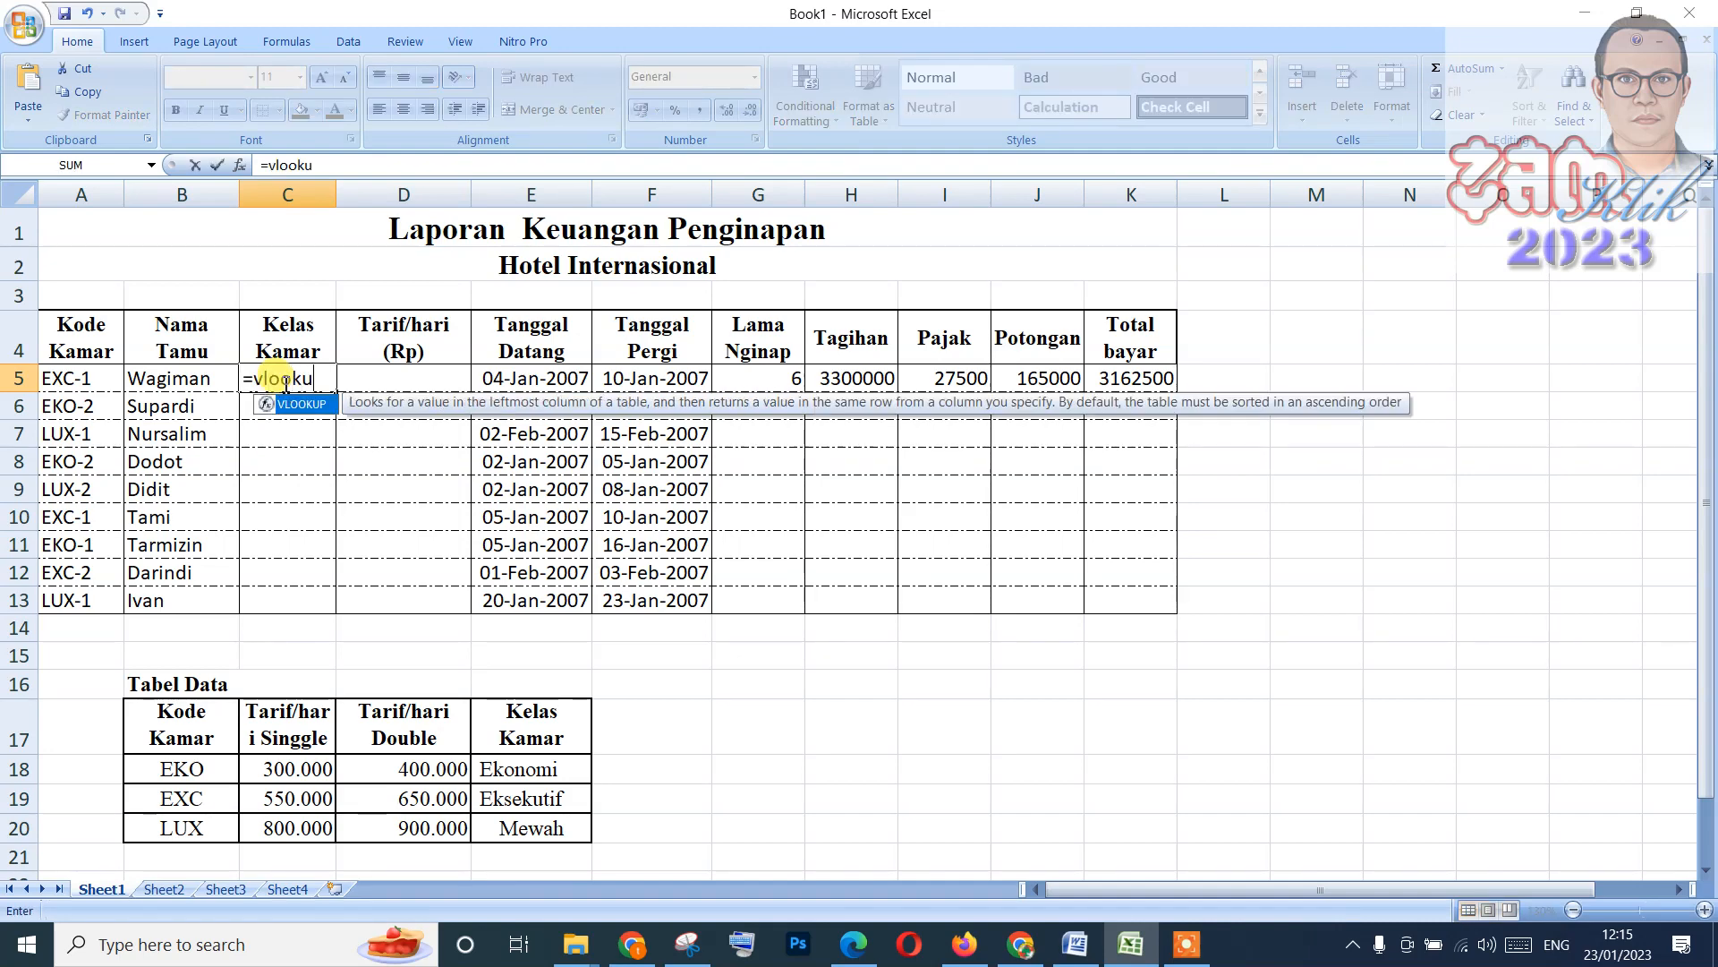
pyautogui.write('p(')
pyautogui.press('BackSpace')
pyautogui.write('(')
pyautogui.press('BackSpace')
pyautogui.write('(')
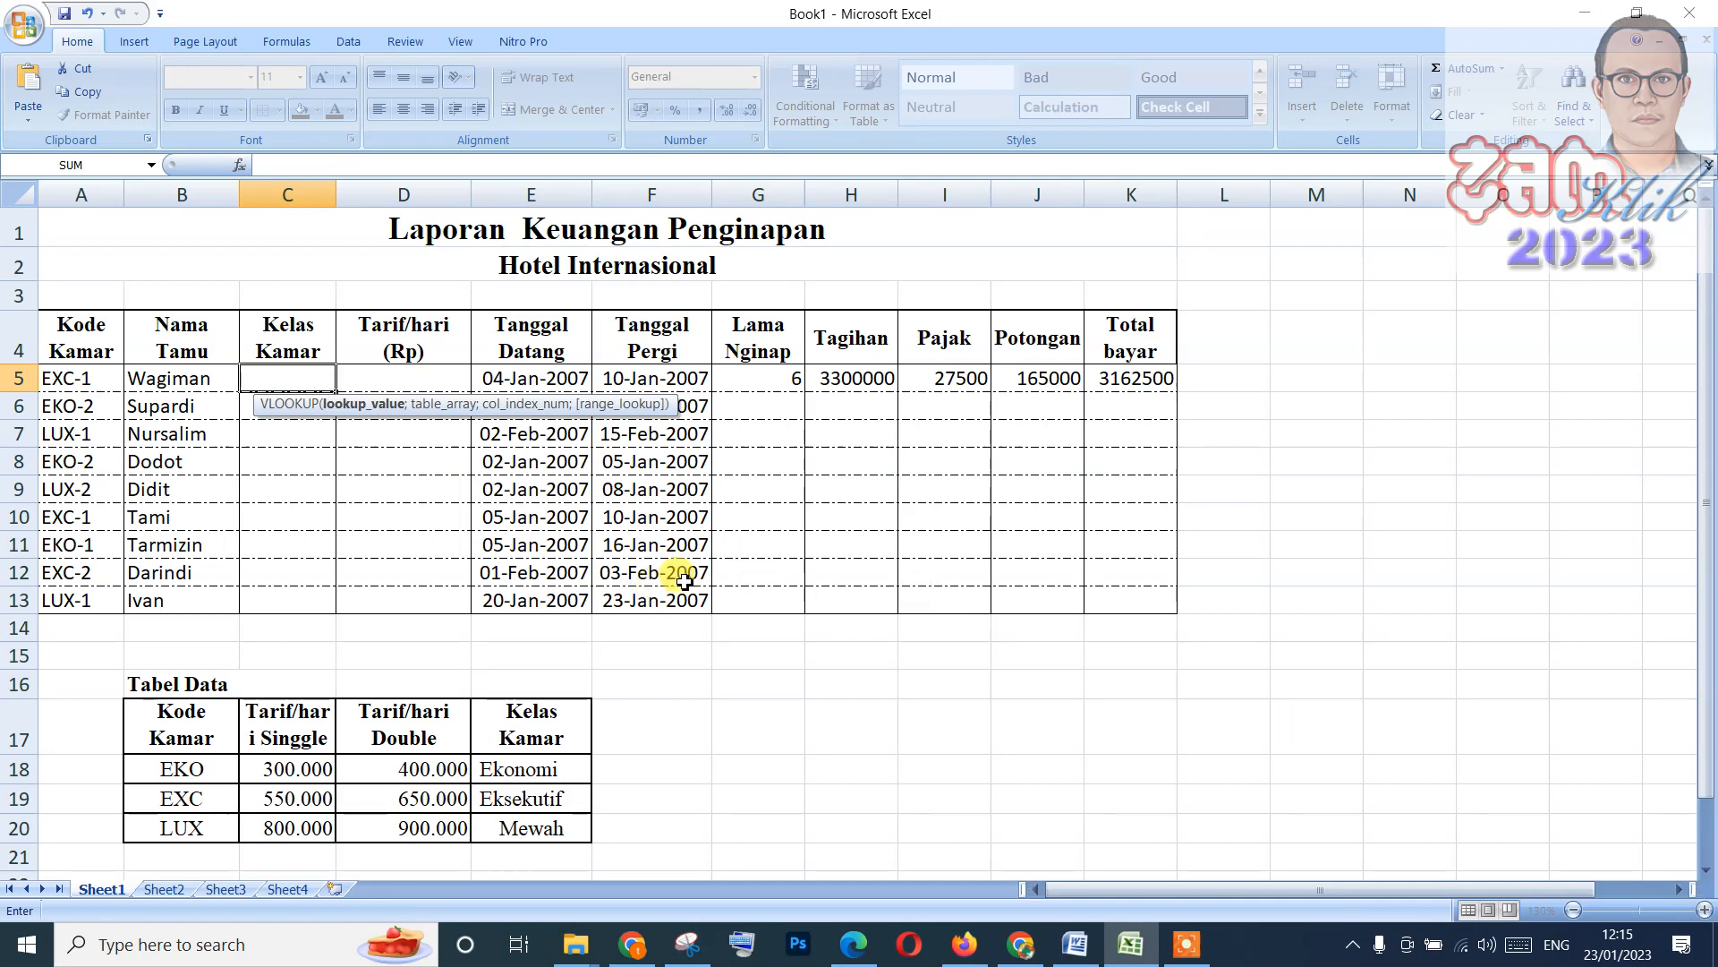
pyautogui.press('Escape')
# Zoom the worksheet in to 150%.
pyautogui.click(1705, 909)
pyautogui.click(1705, 909)
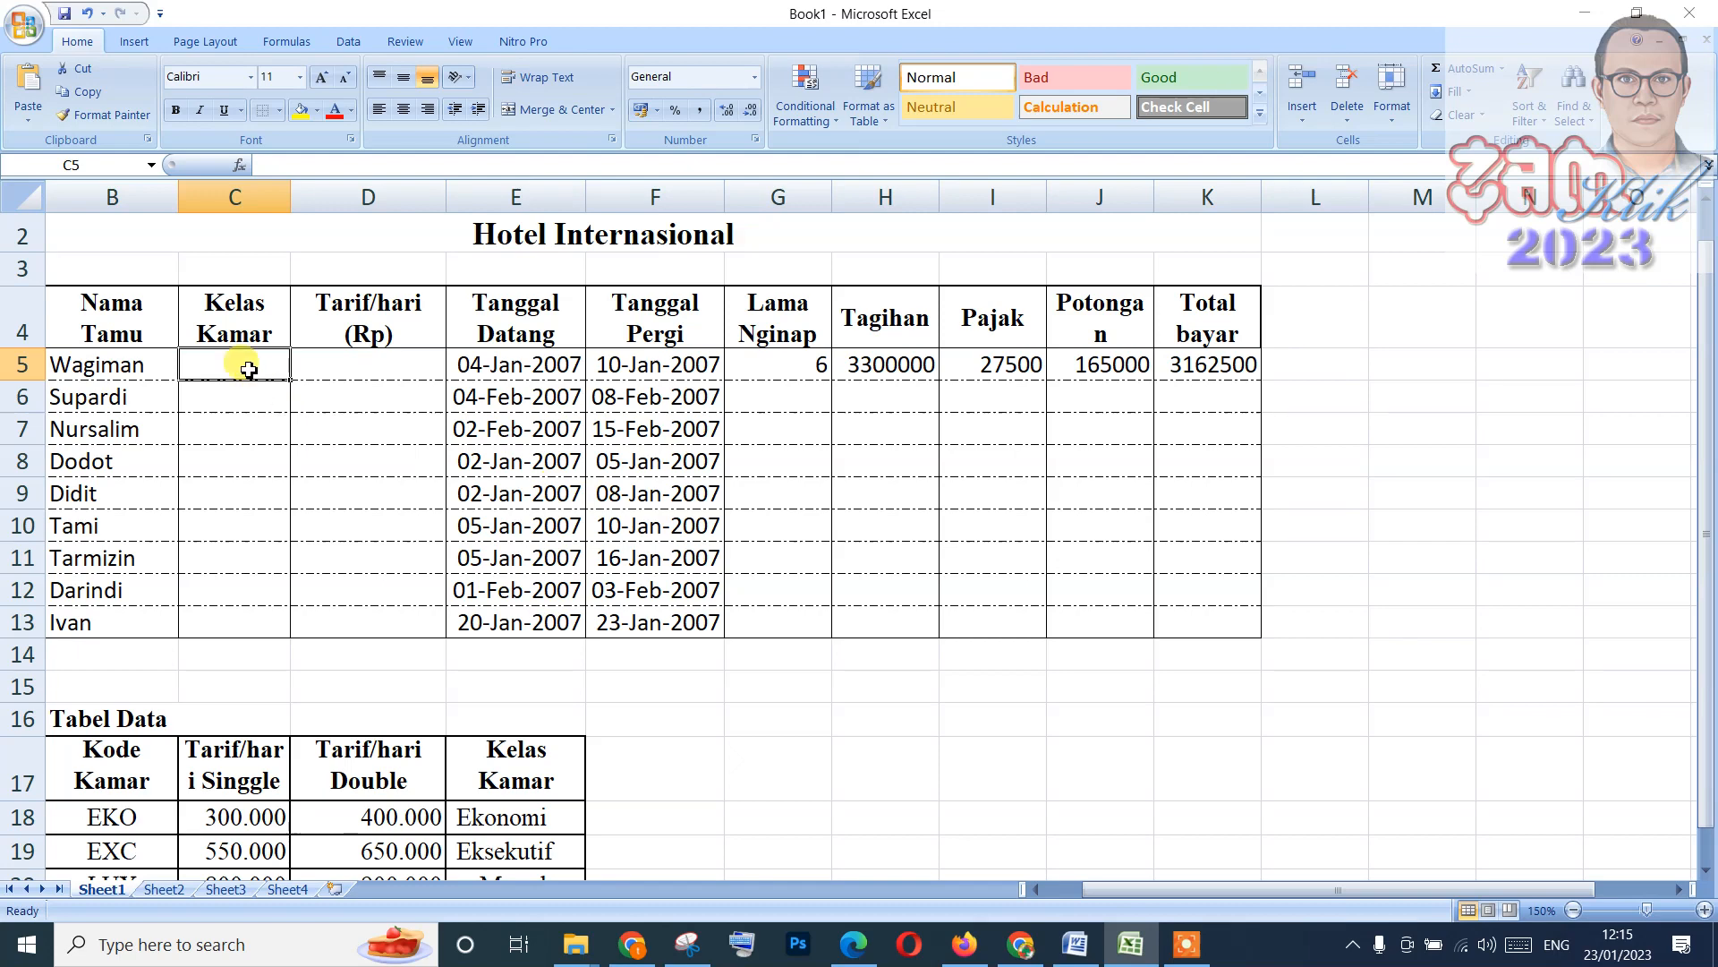
# Enter the formula =VLOOKUP(LEFT(A5;3);thotel;4) in cell C5 of the Kelas Kamar column.
pyautogui.press('Left')
pyautogui.press('Left')
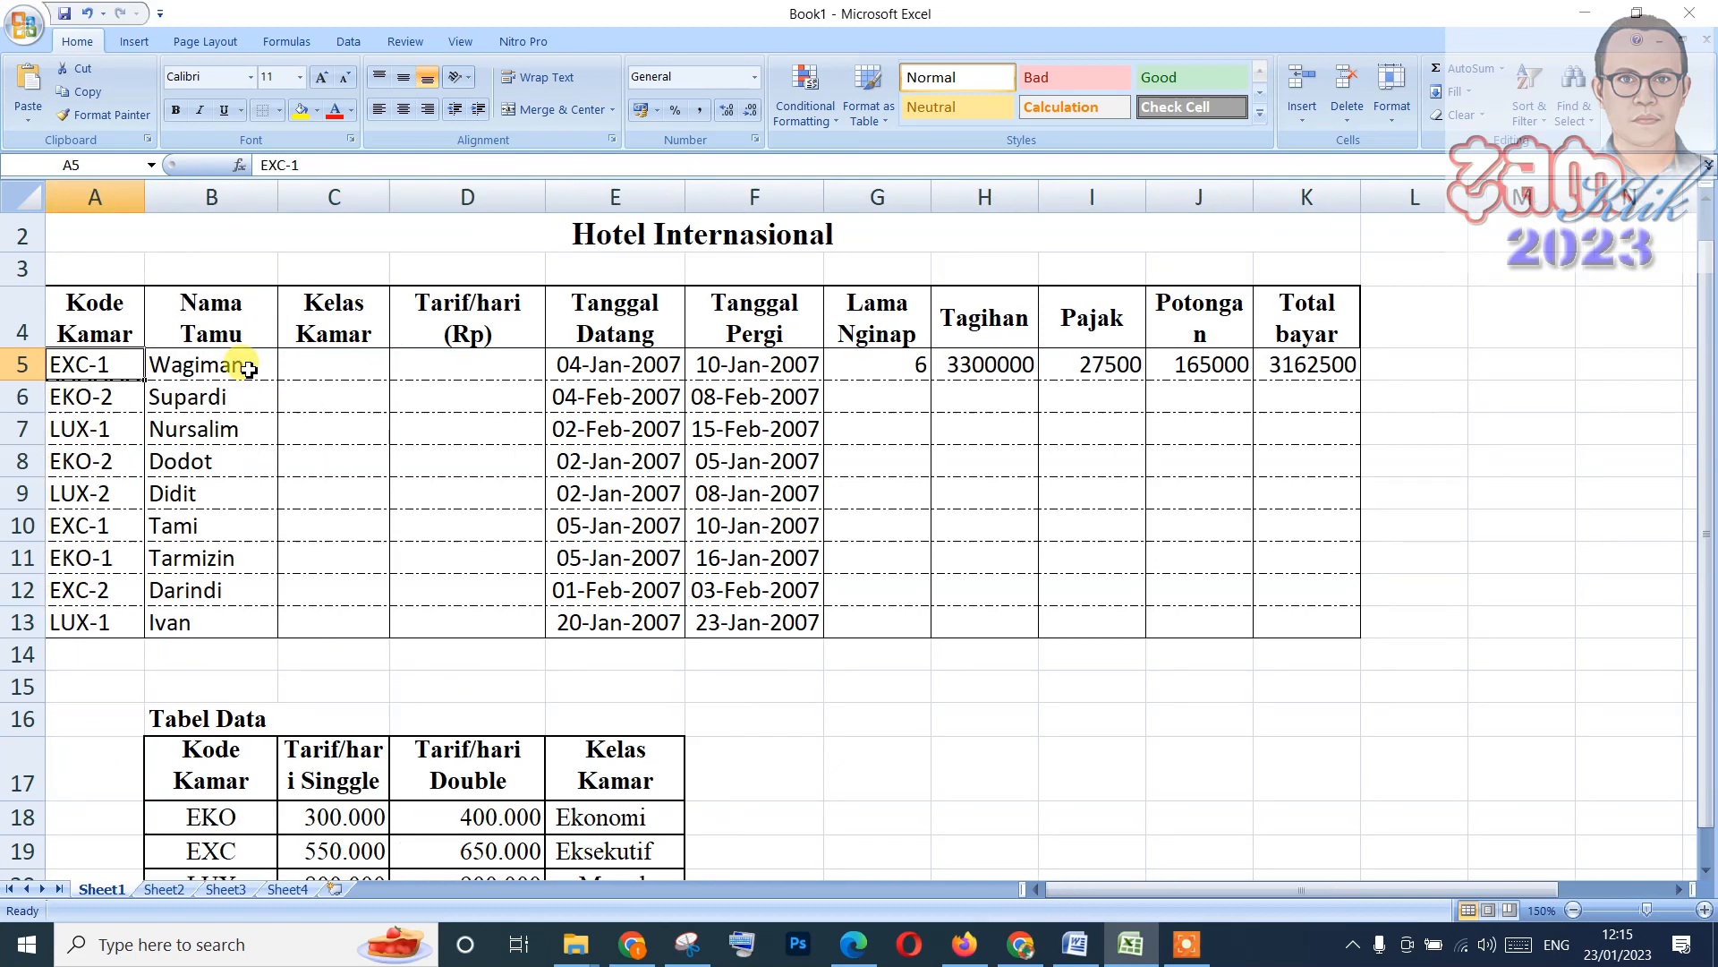
pyautogui.press('Right')
pyautogui.press('Right')
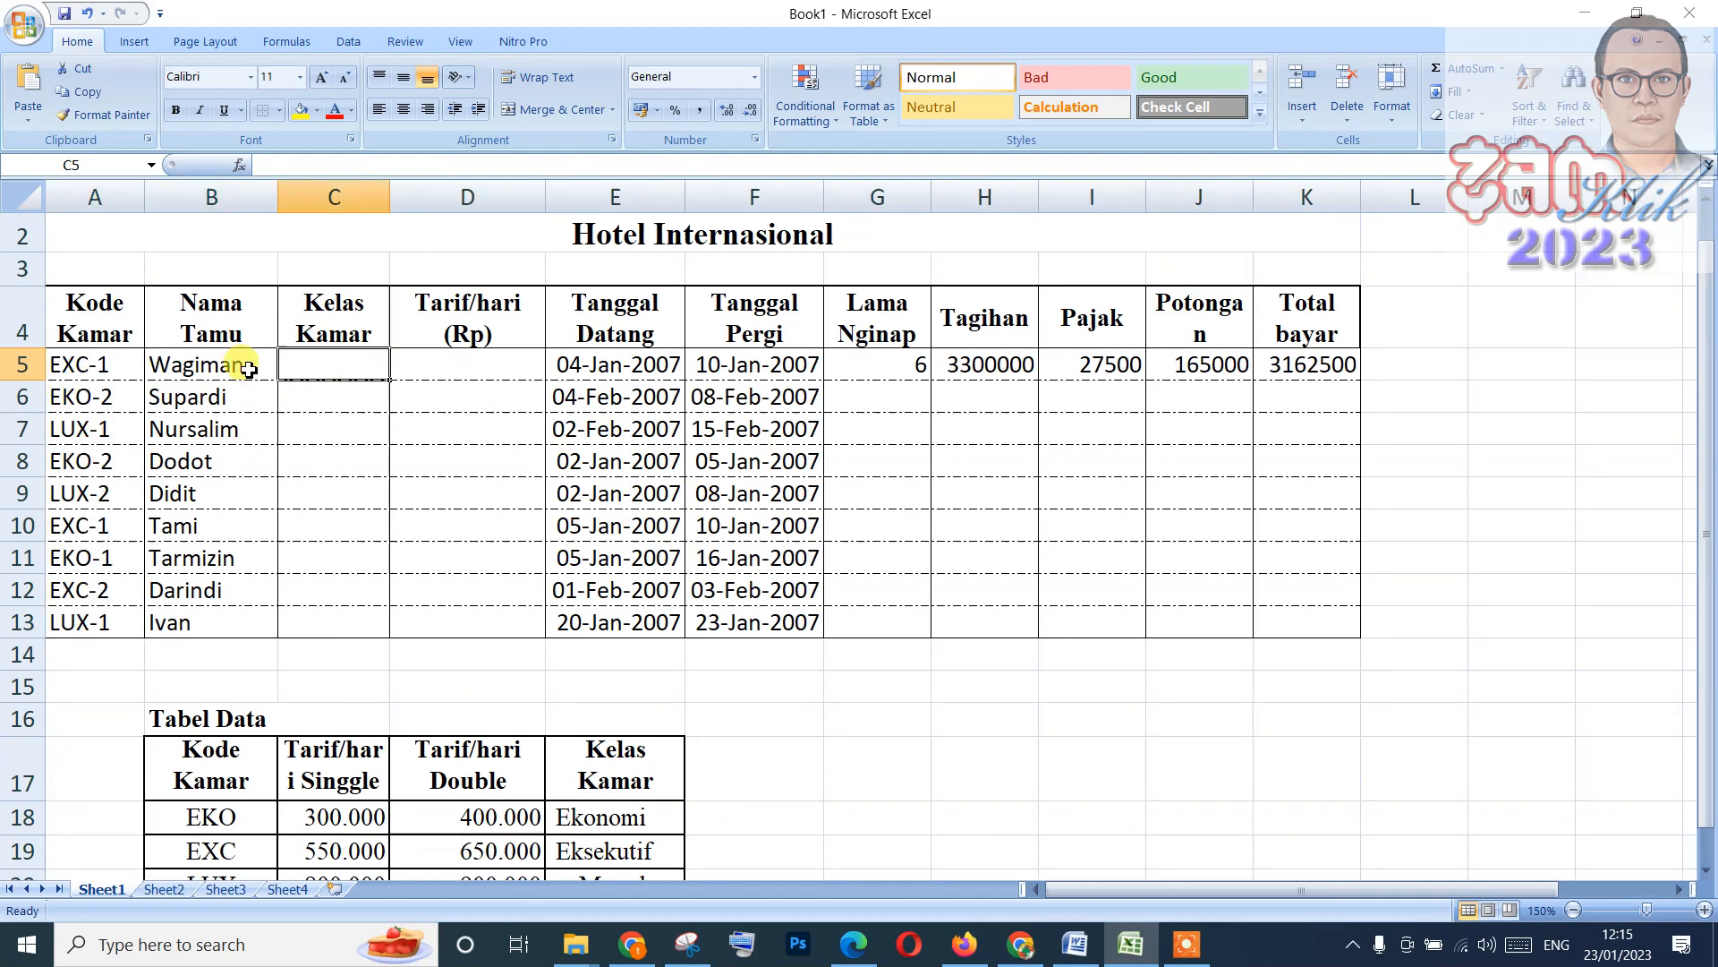
pyautogui.write('-')
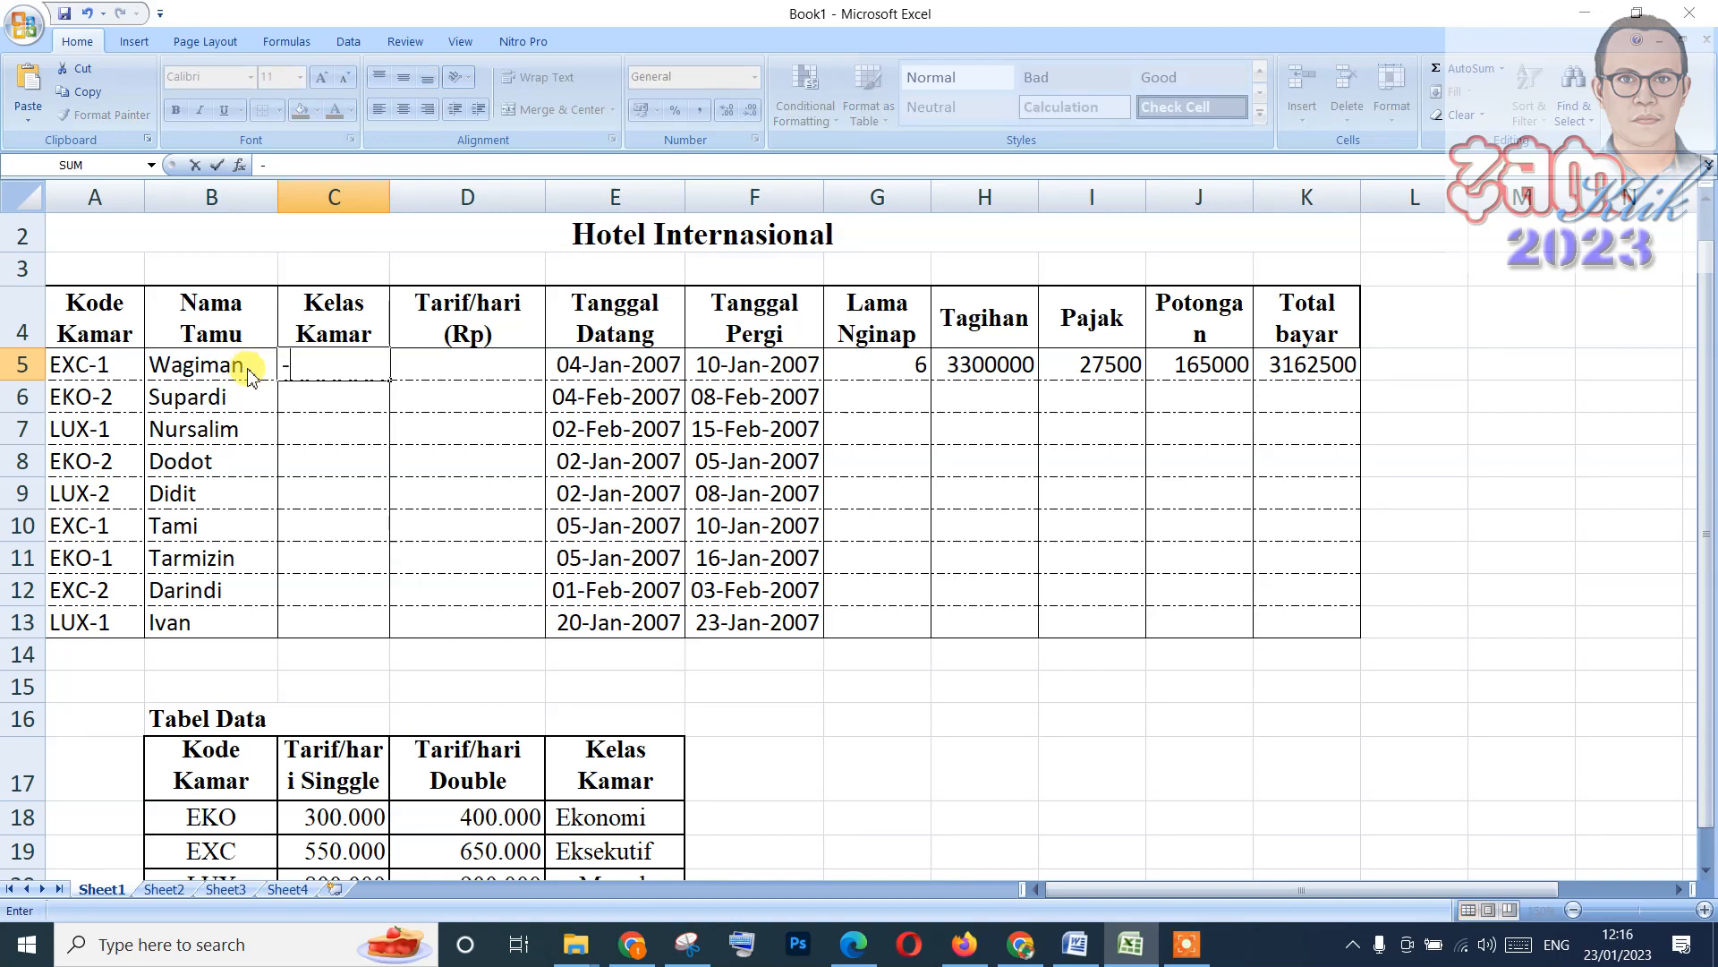
pyautogui.press('BackSpace')
pyautogui.write('=v')
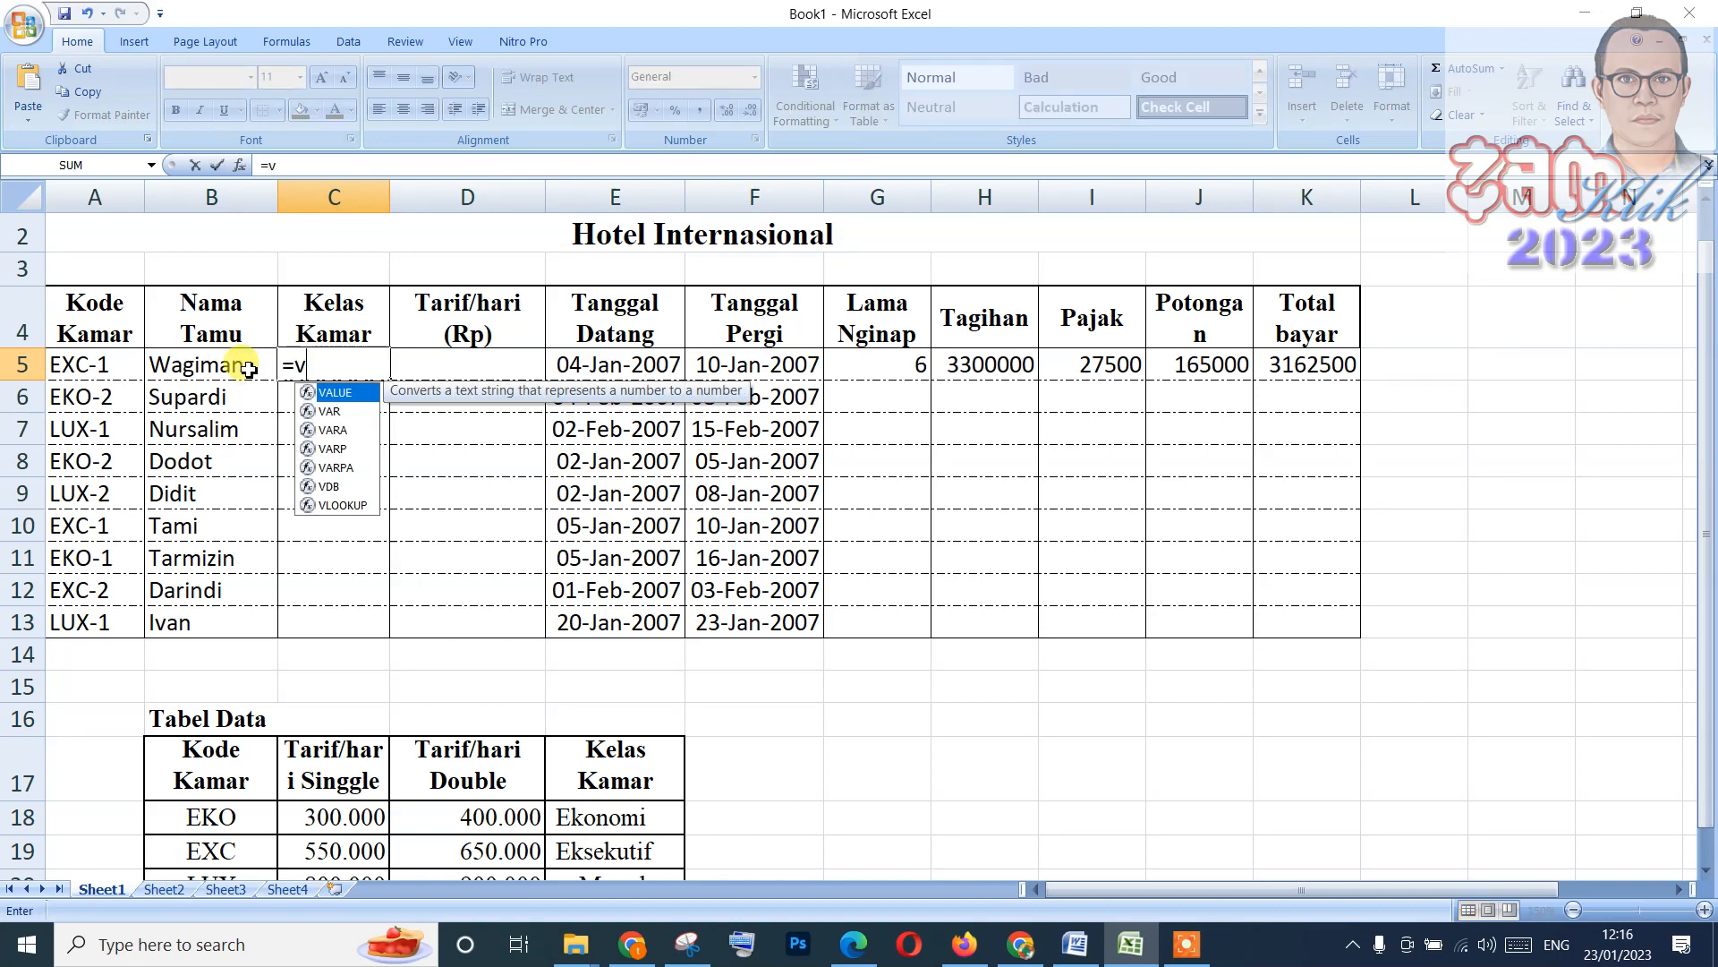
pyautogui.write('lookup(')
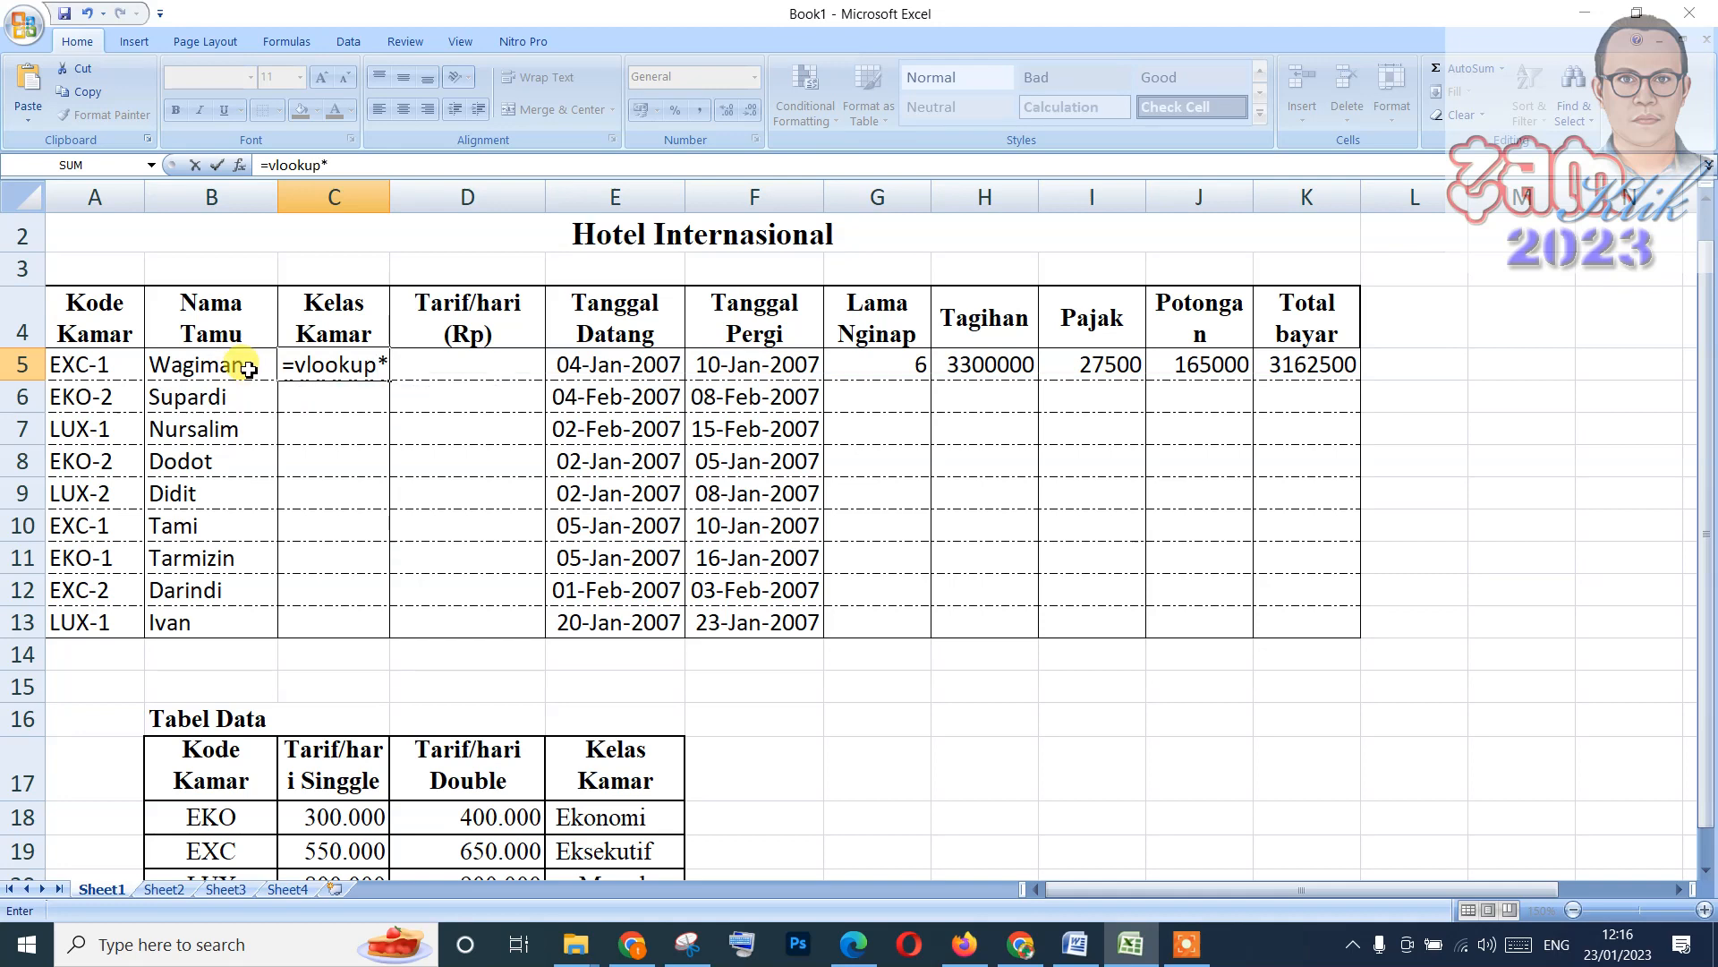
pyautogui.press('BackSpace')
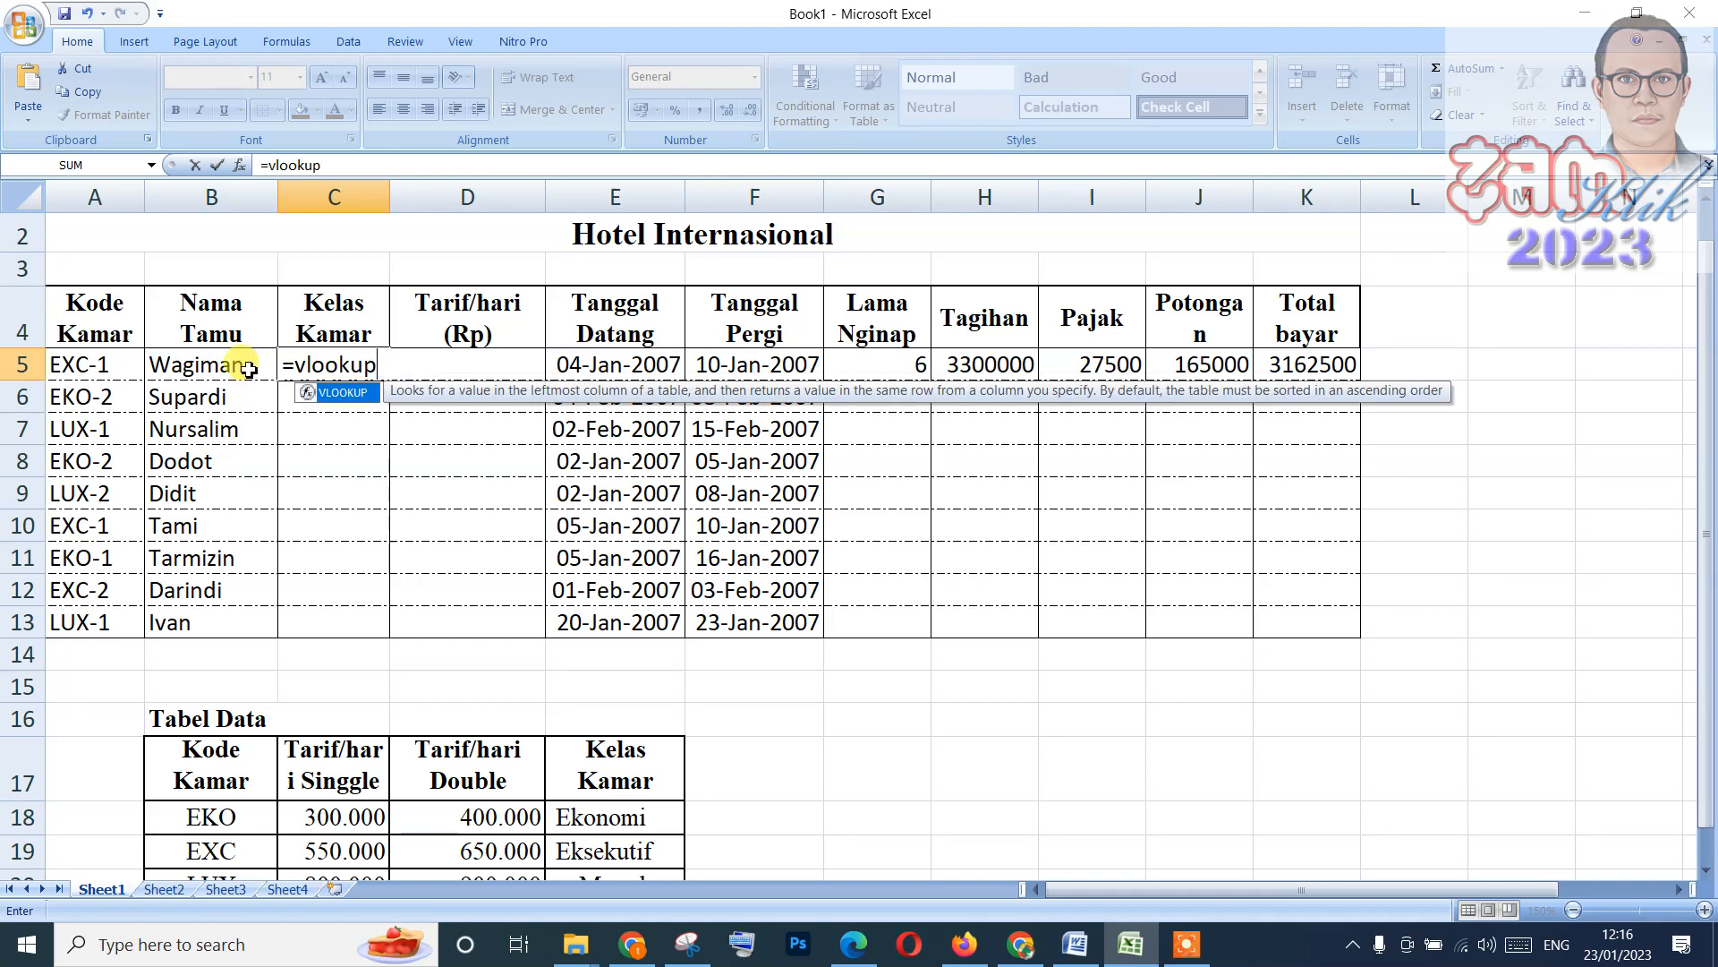
pyautogui.write('(')
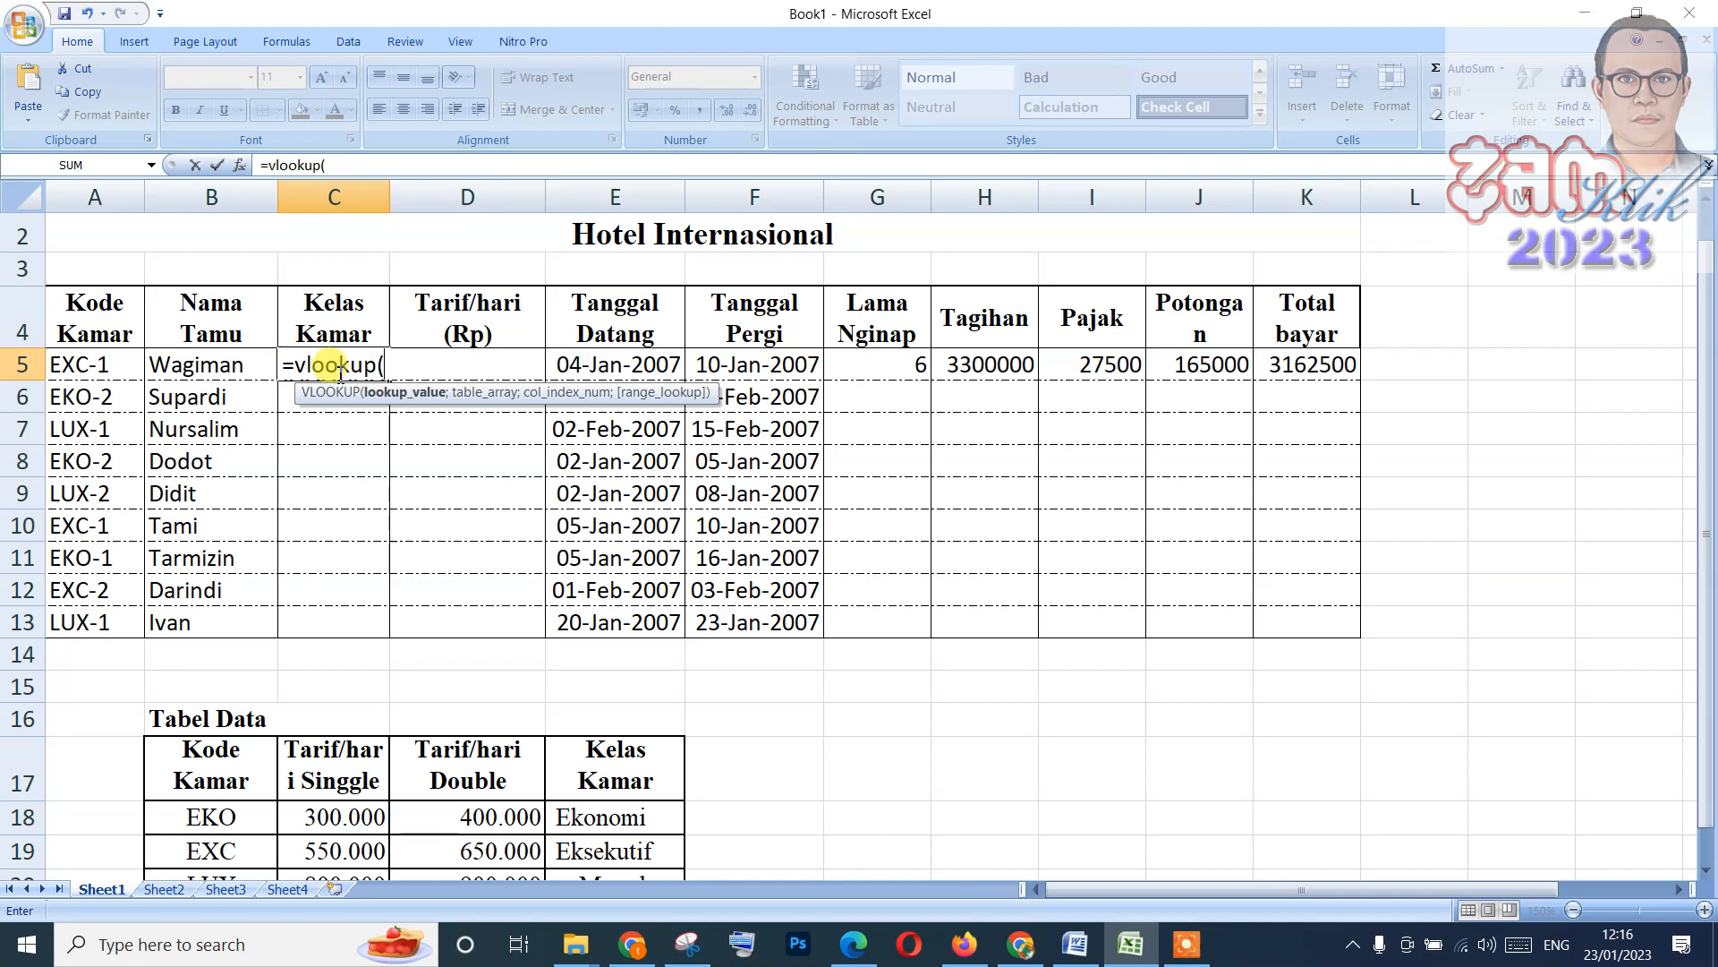
pyautogui.write('left*')
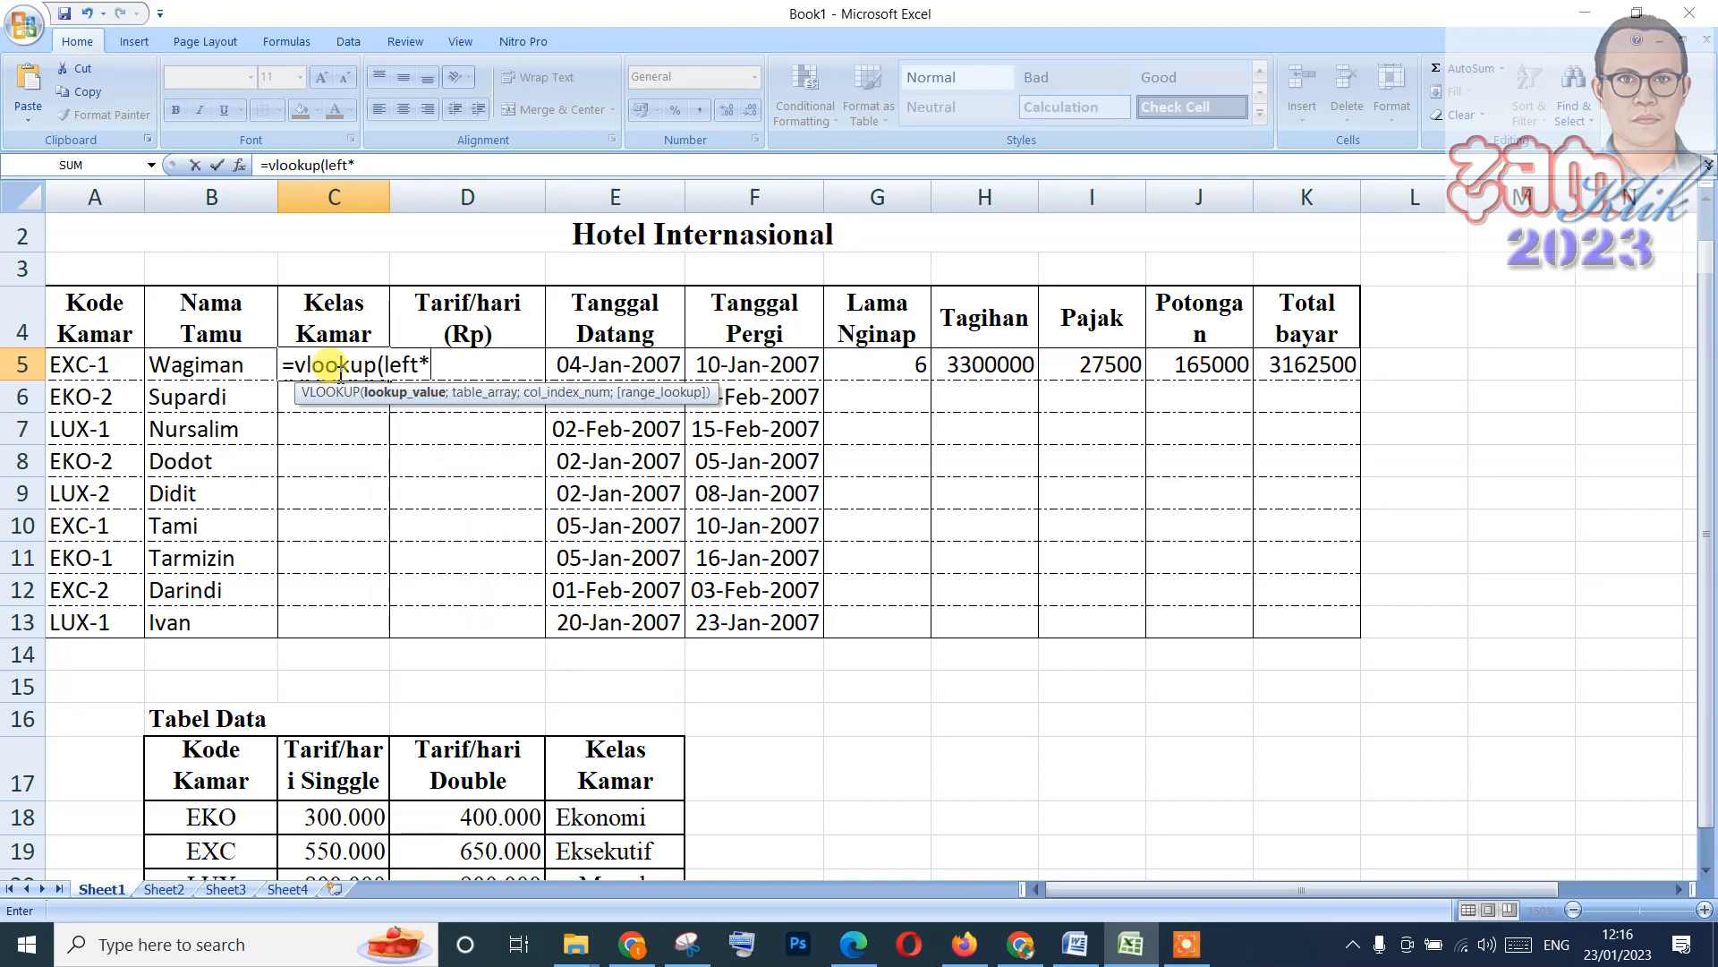
pyautogui.press('BackSpace')
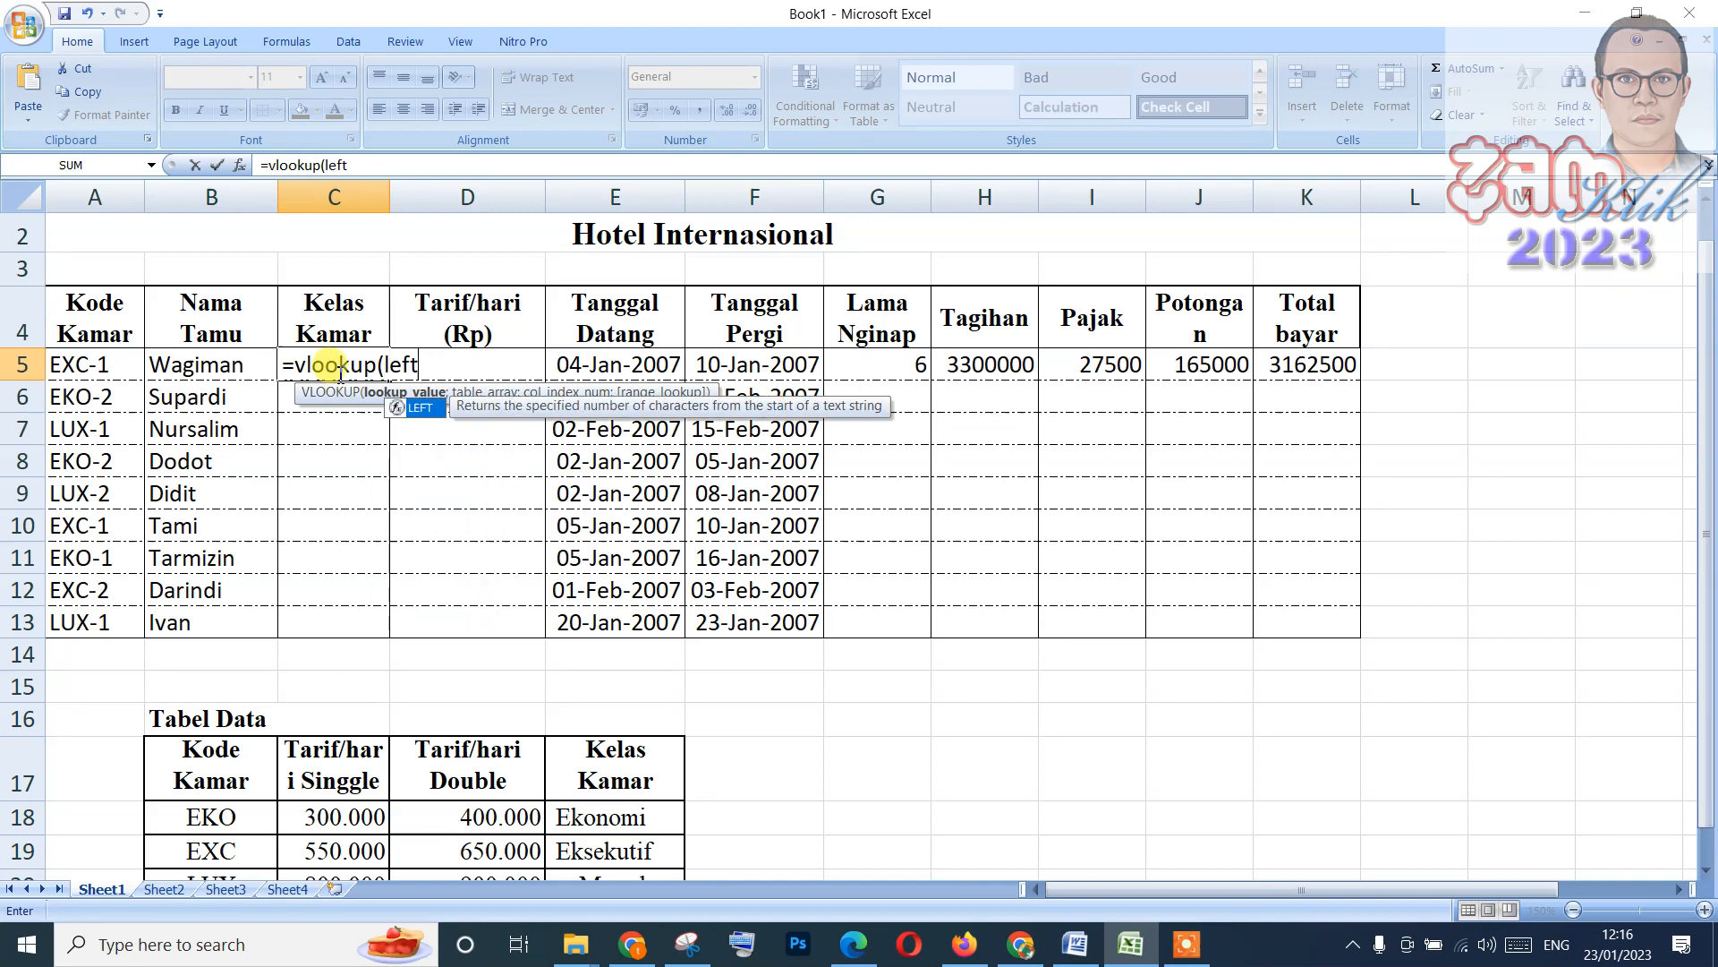
pyautogui.write('(')
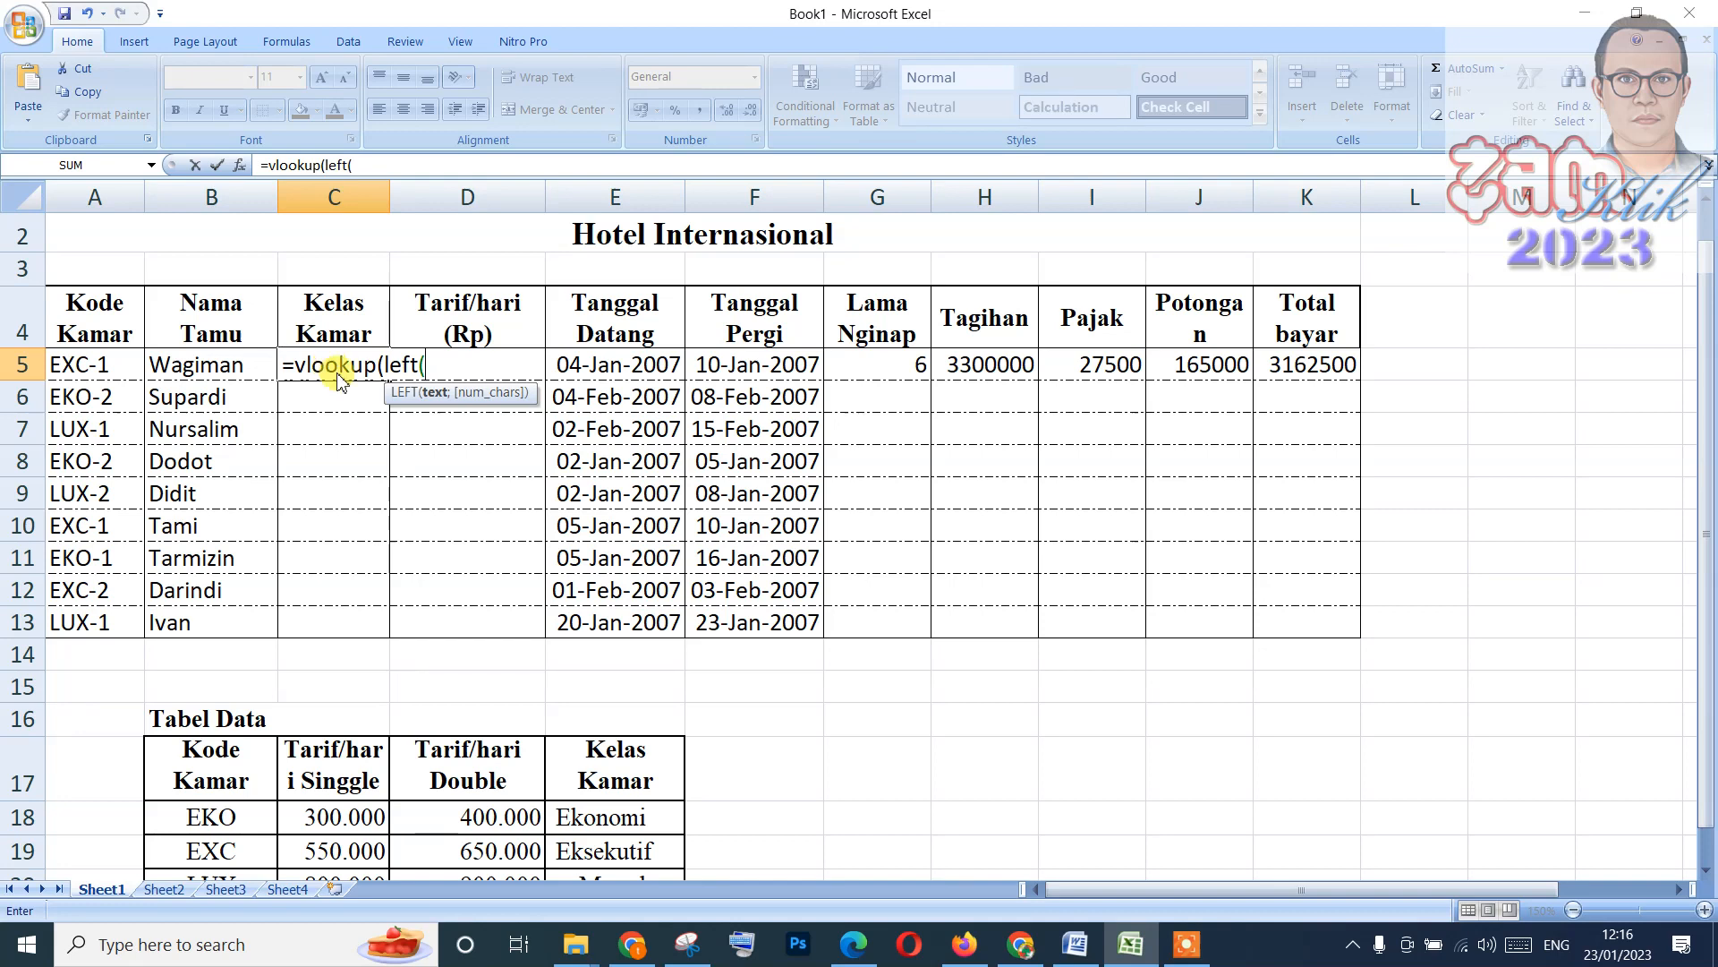
pyautogui.write('A5')
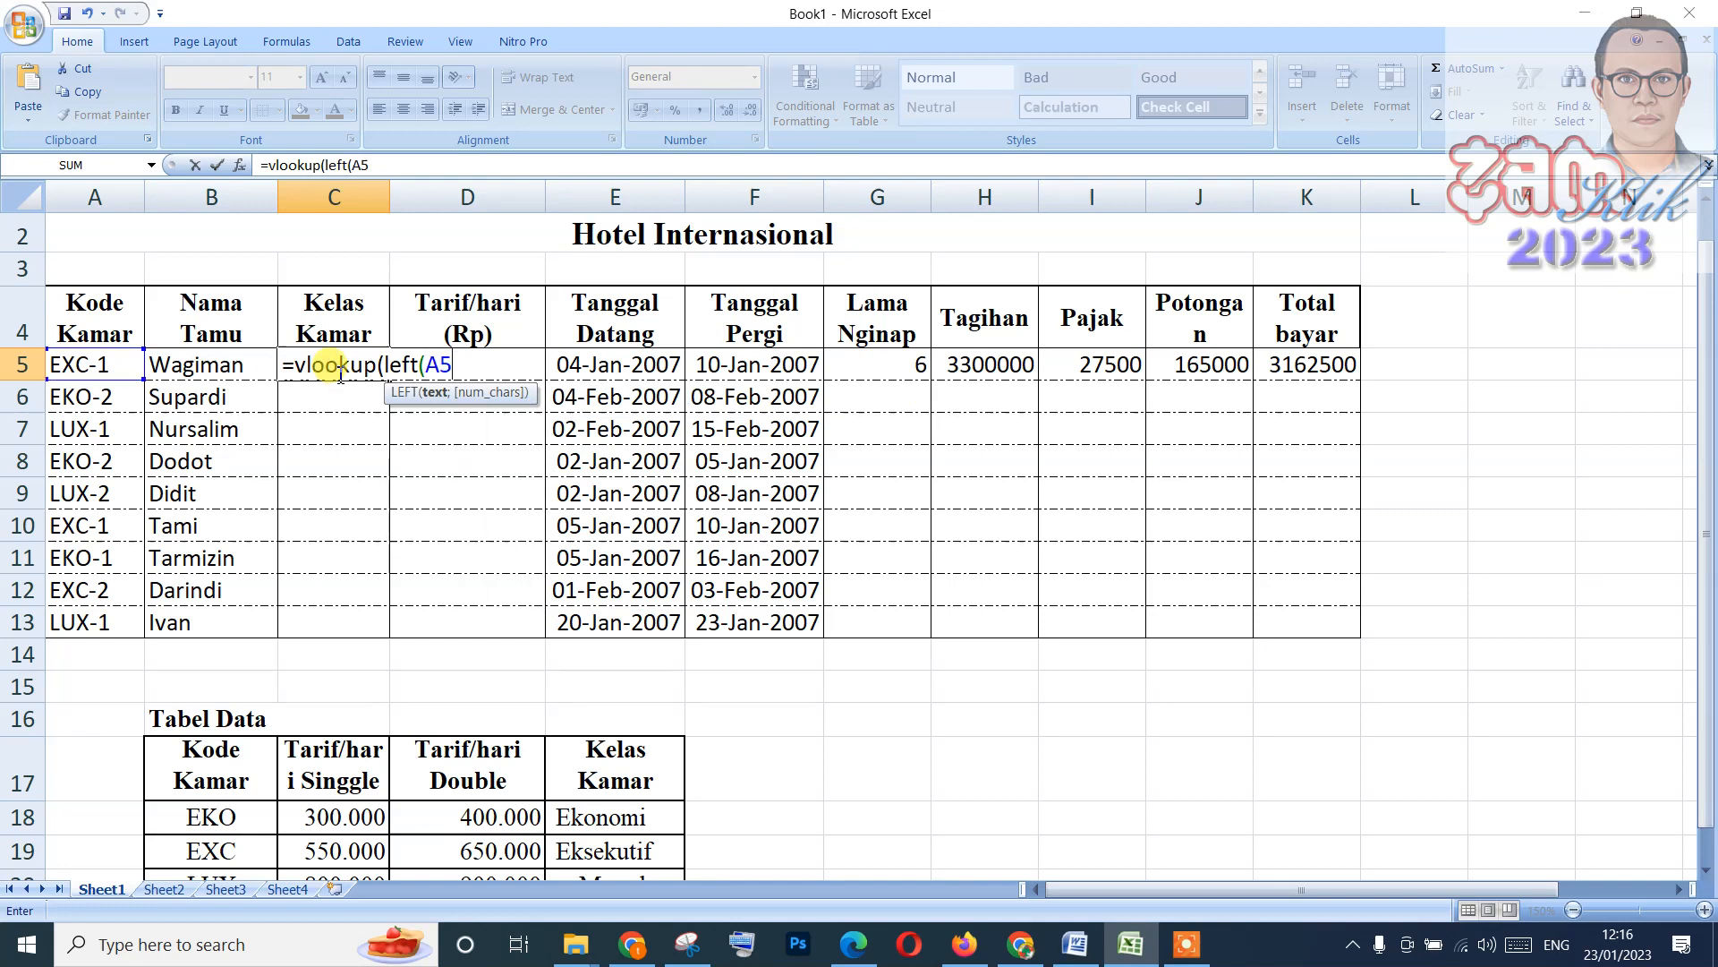
pyautogui.write(';')
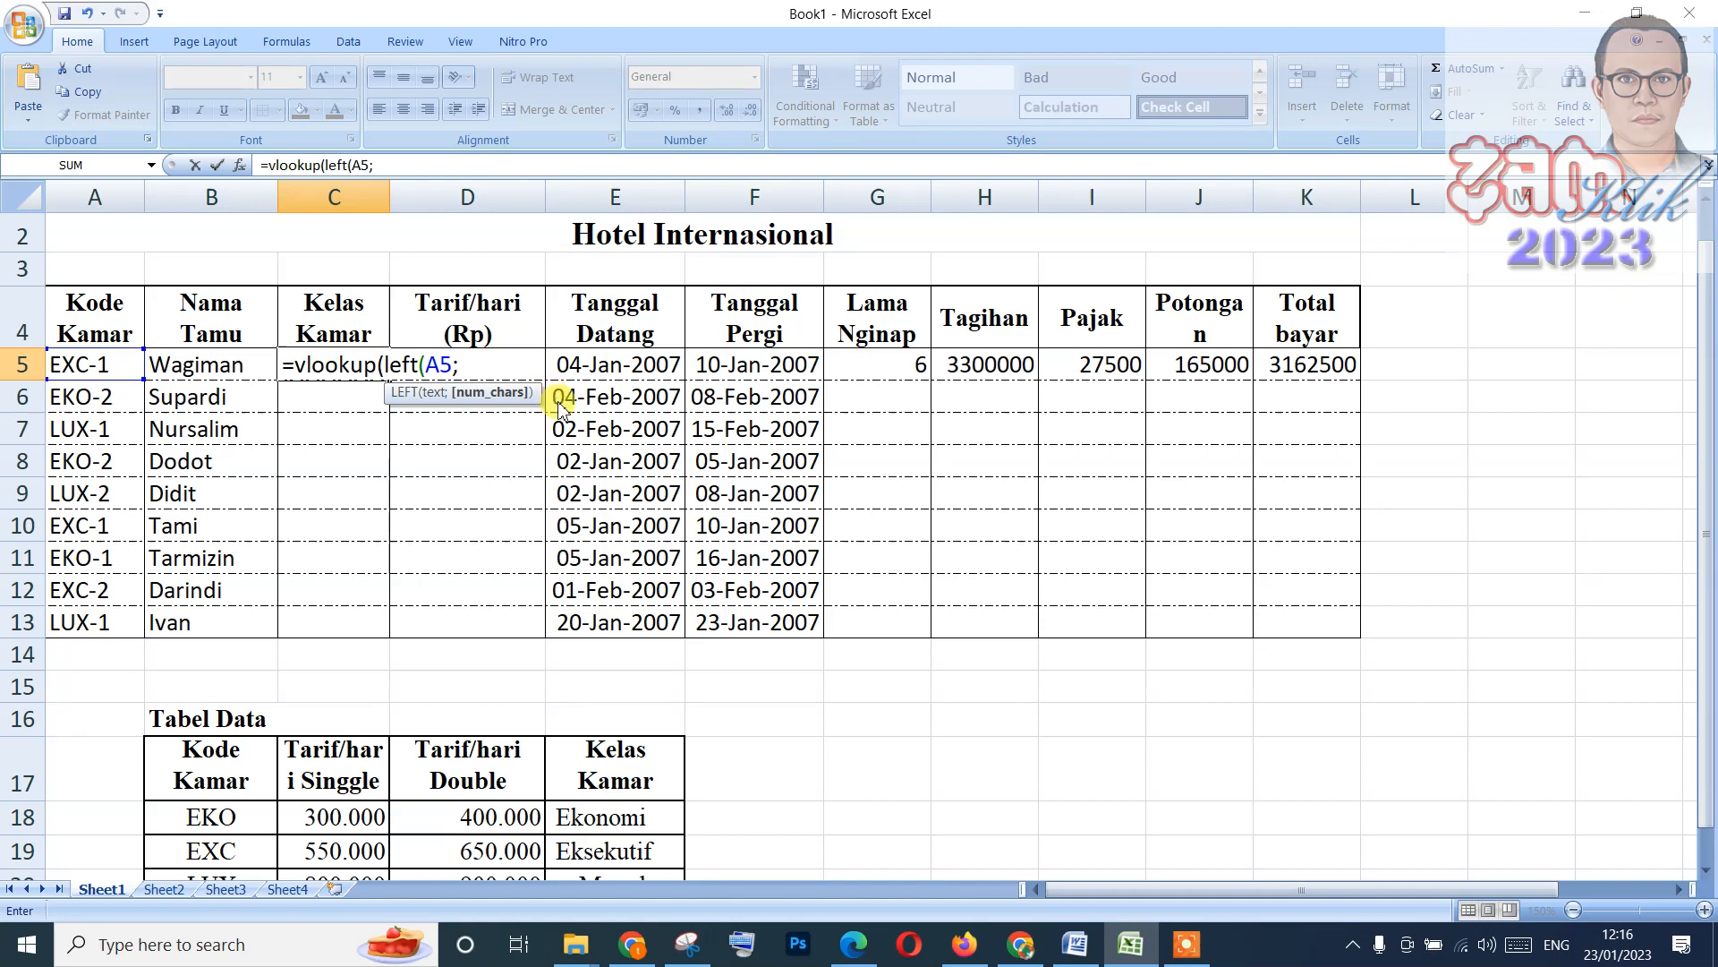
pyautogui.write('3)')
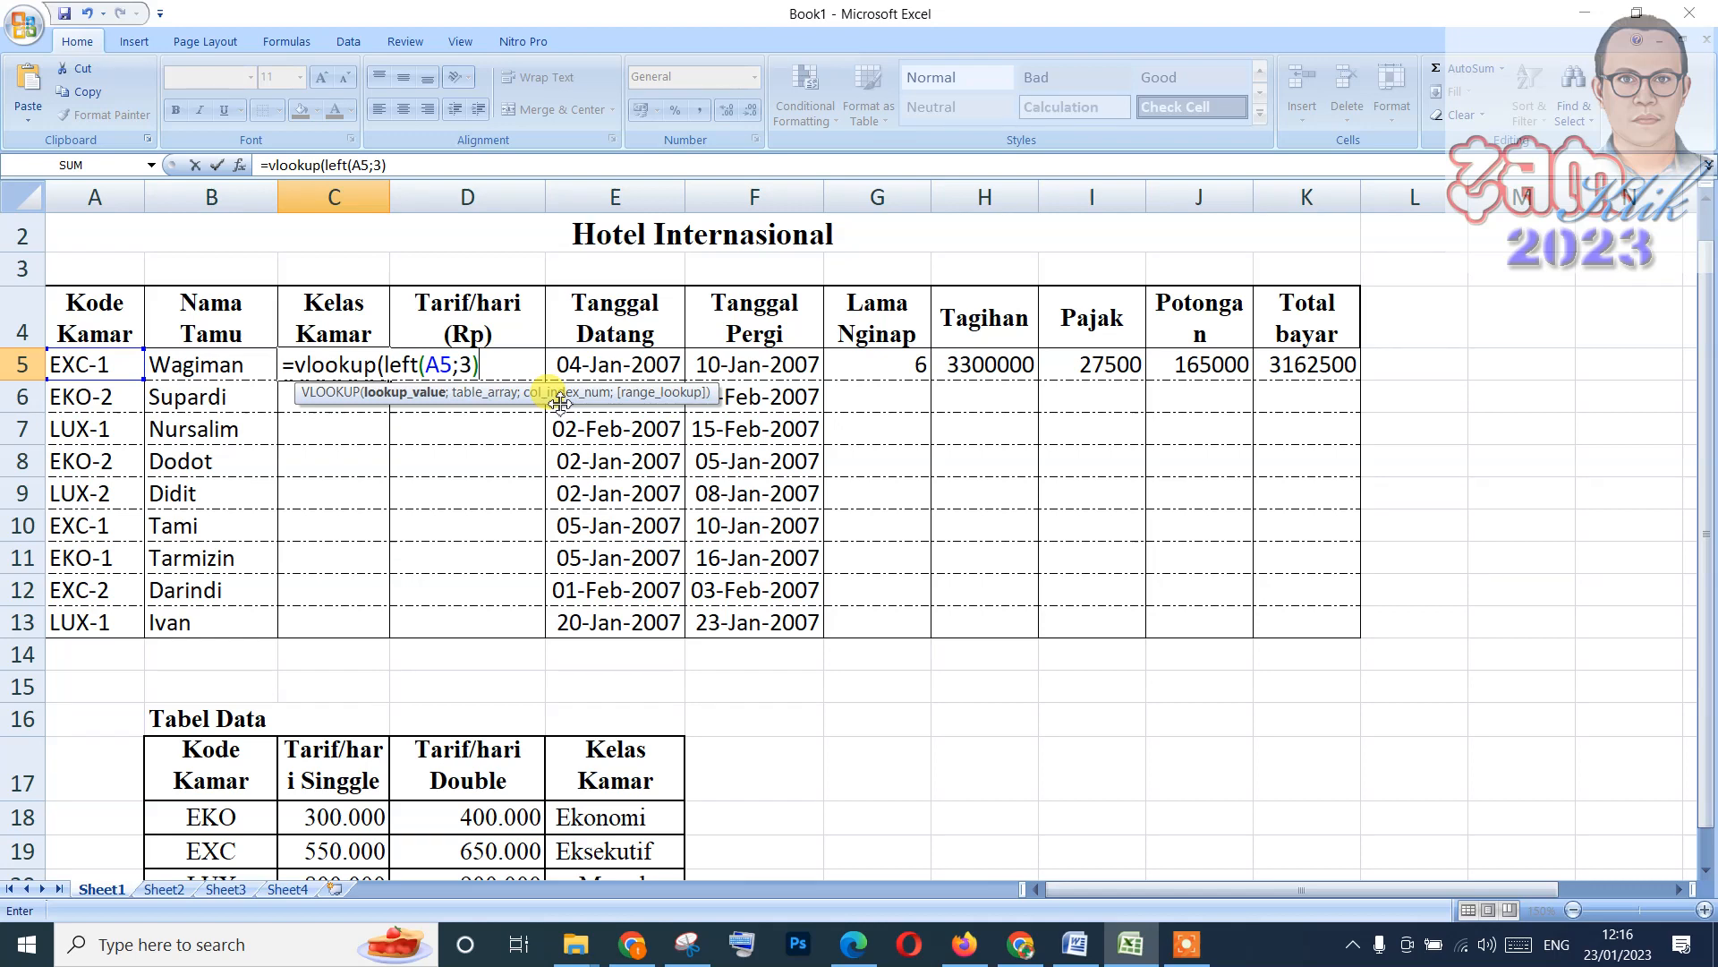
pyautogui.write(';thotel')
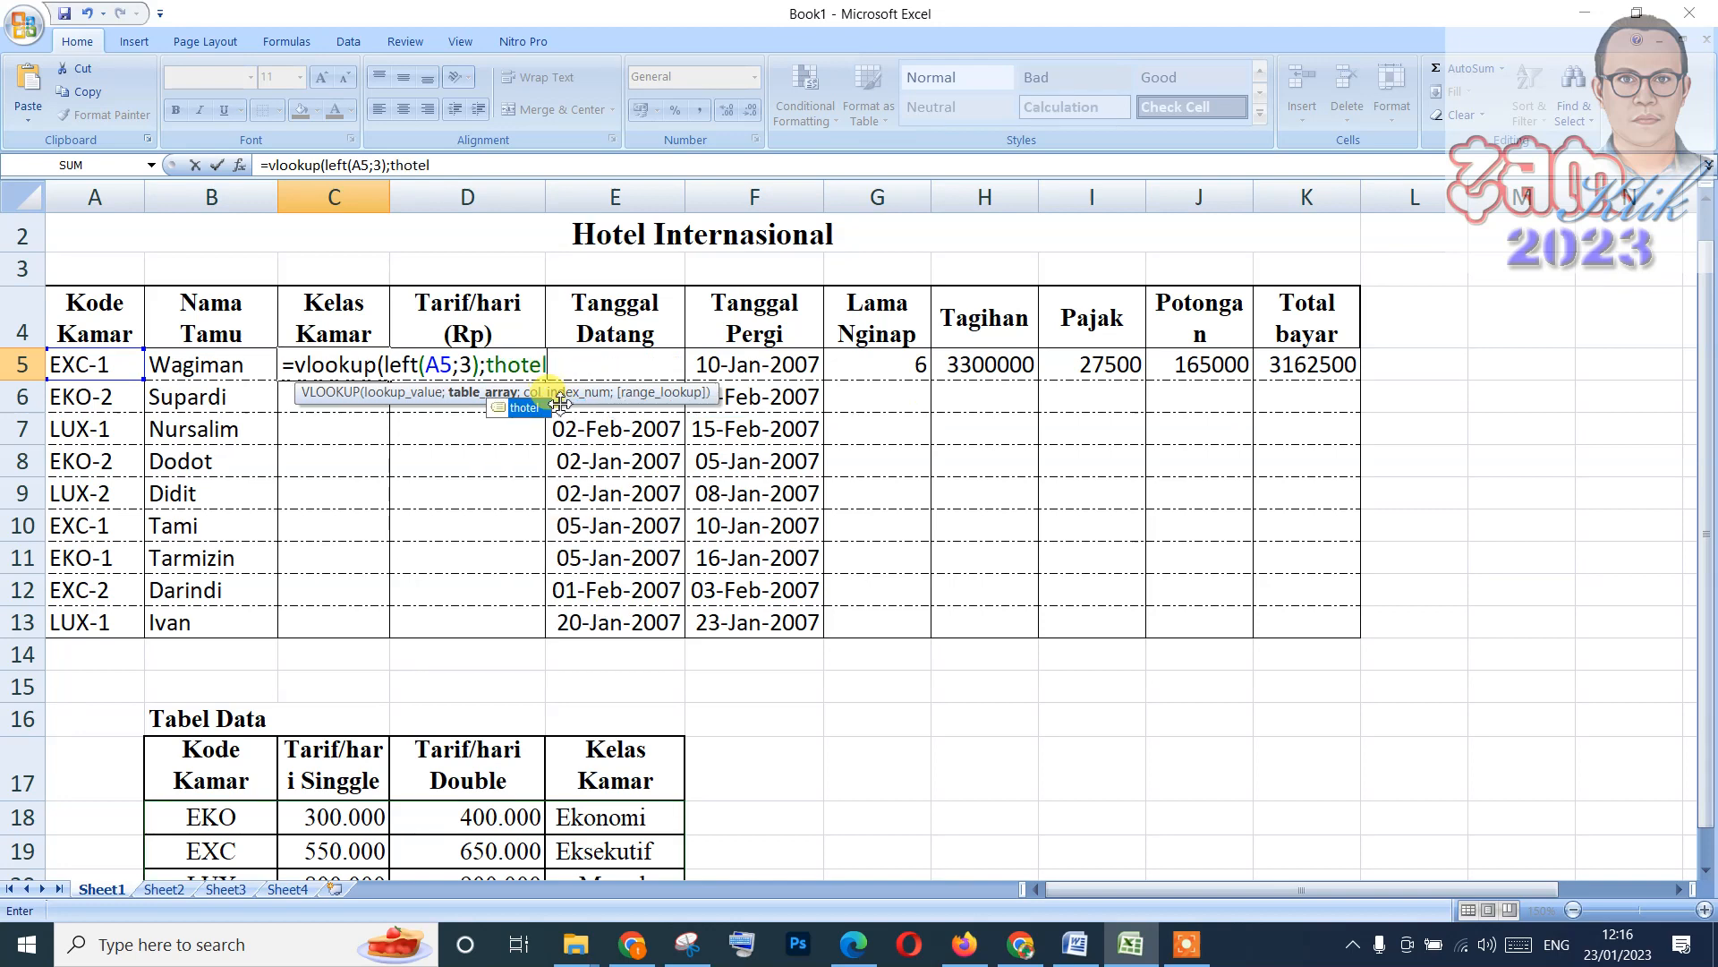
pyautogui.write(';')
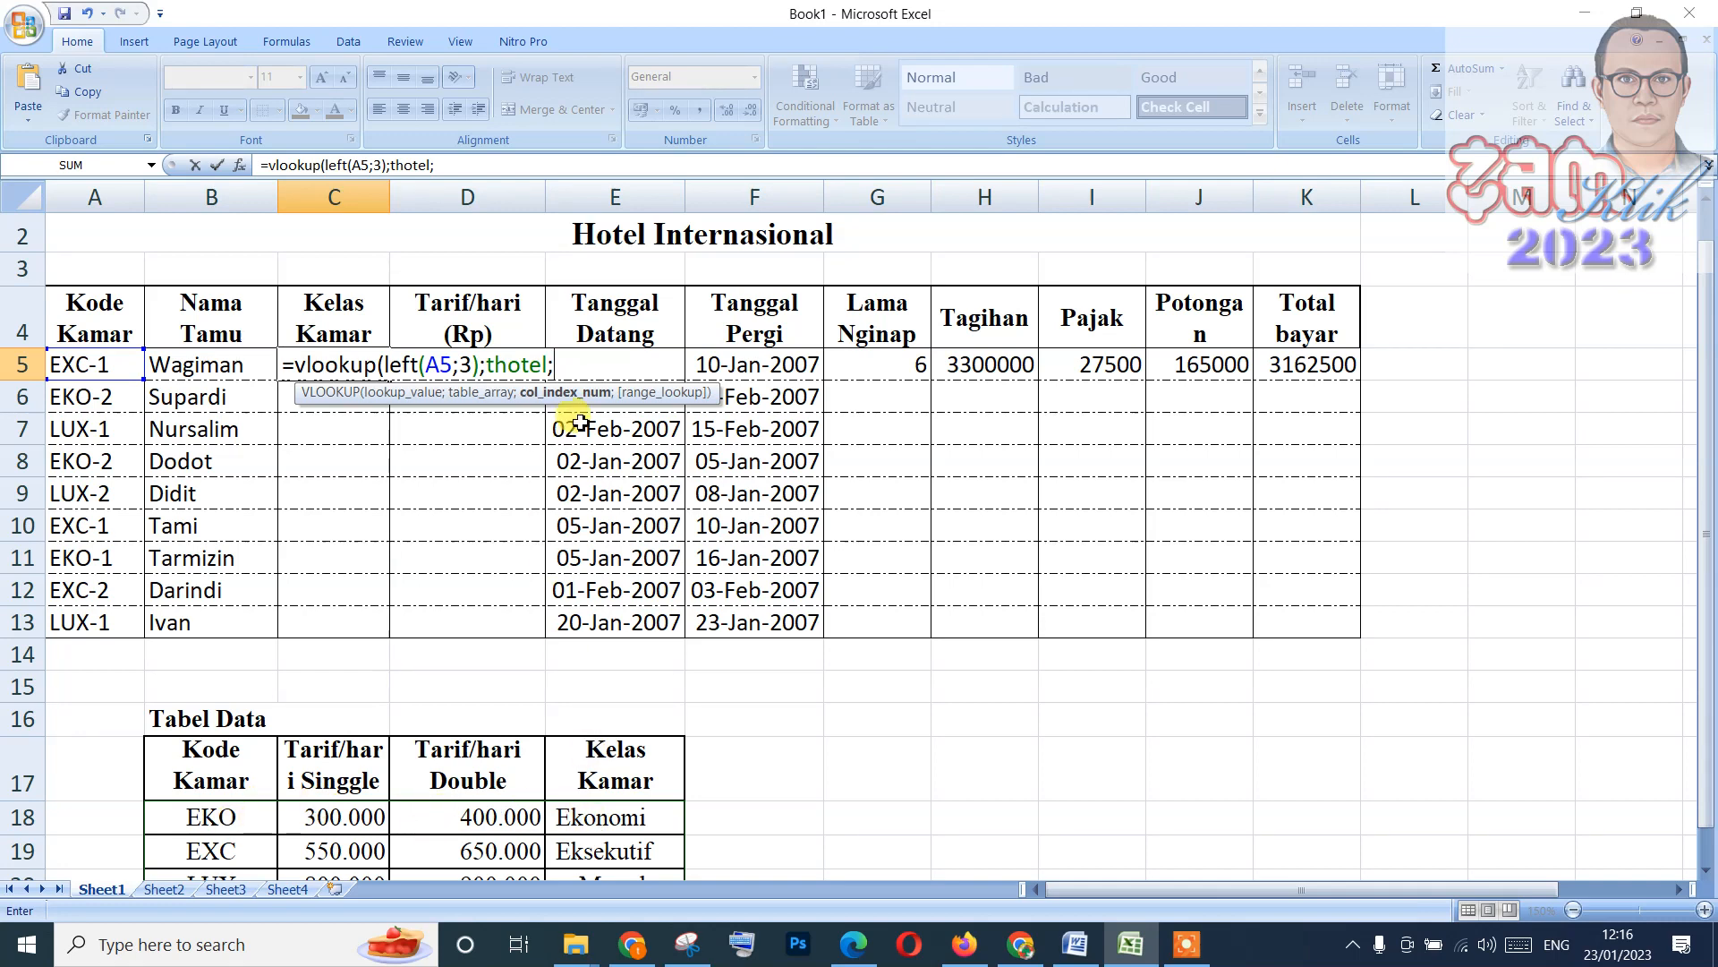
pyautogui.write('4')
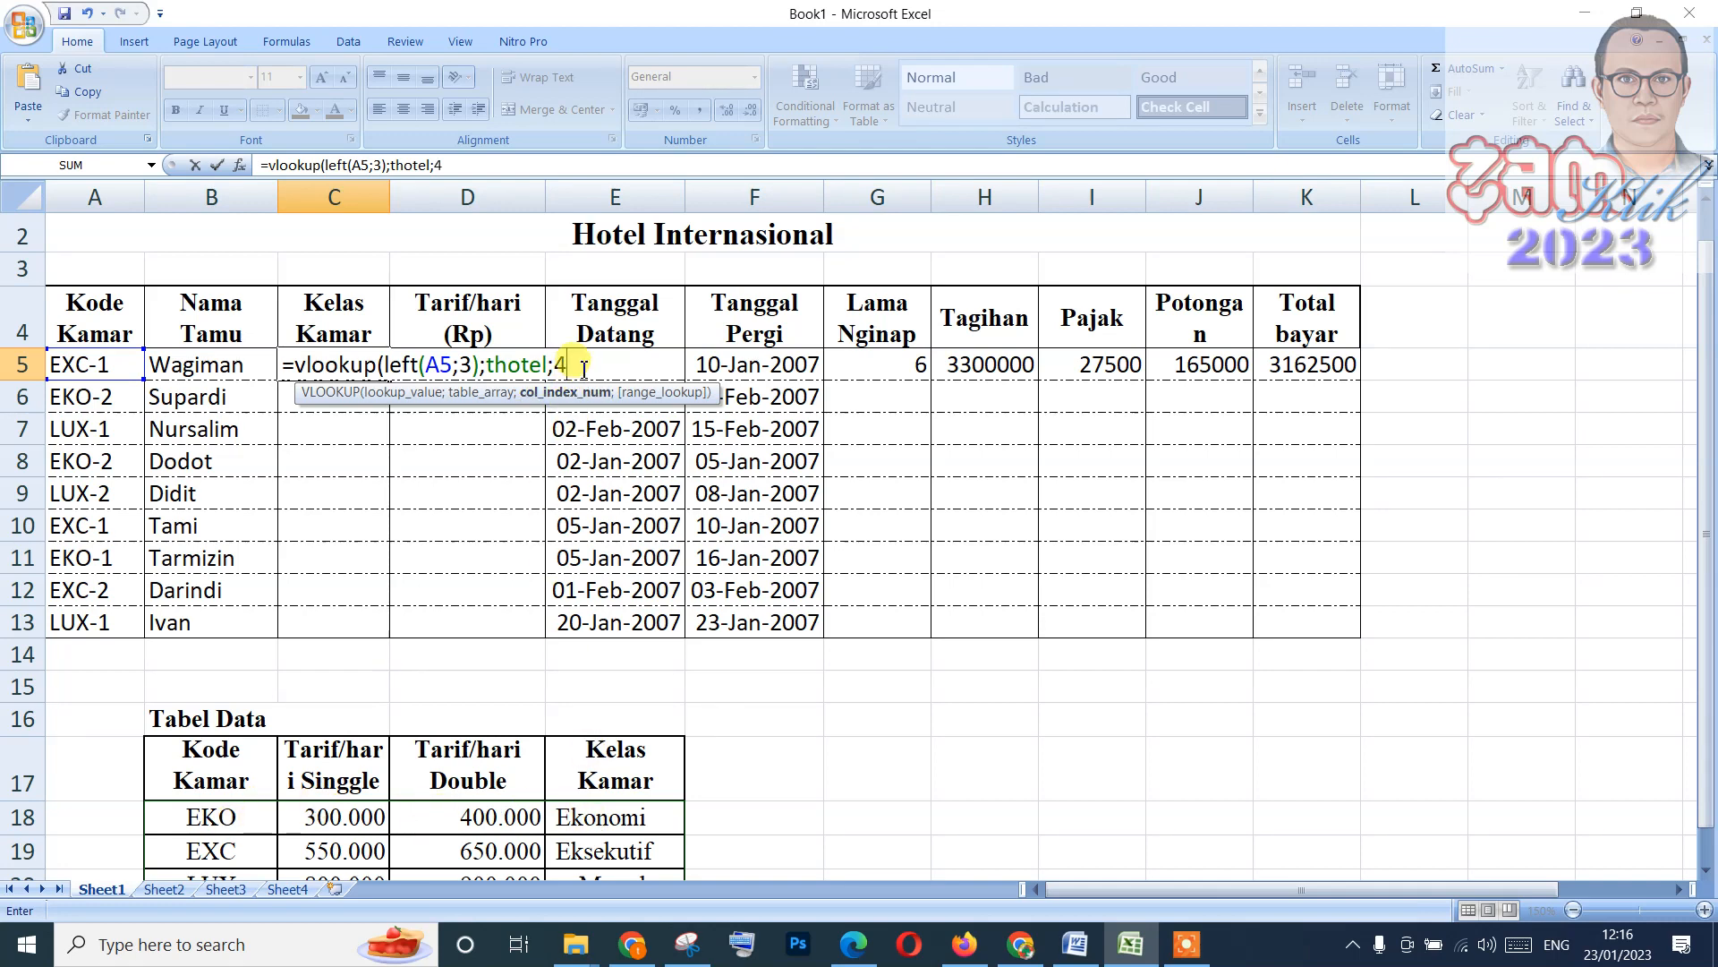
pyautogui.write(')')
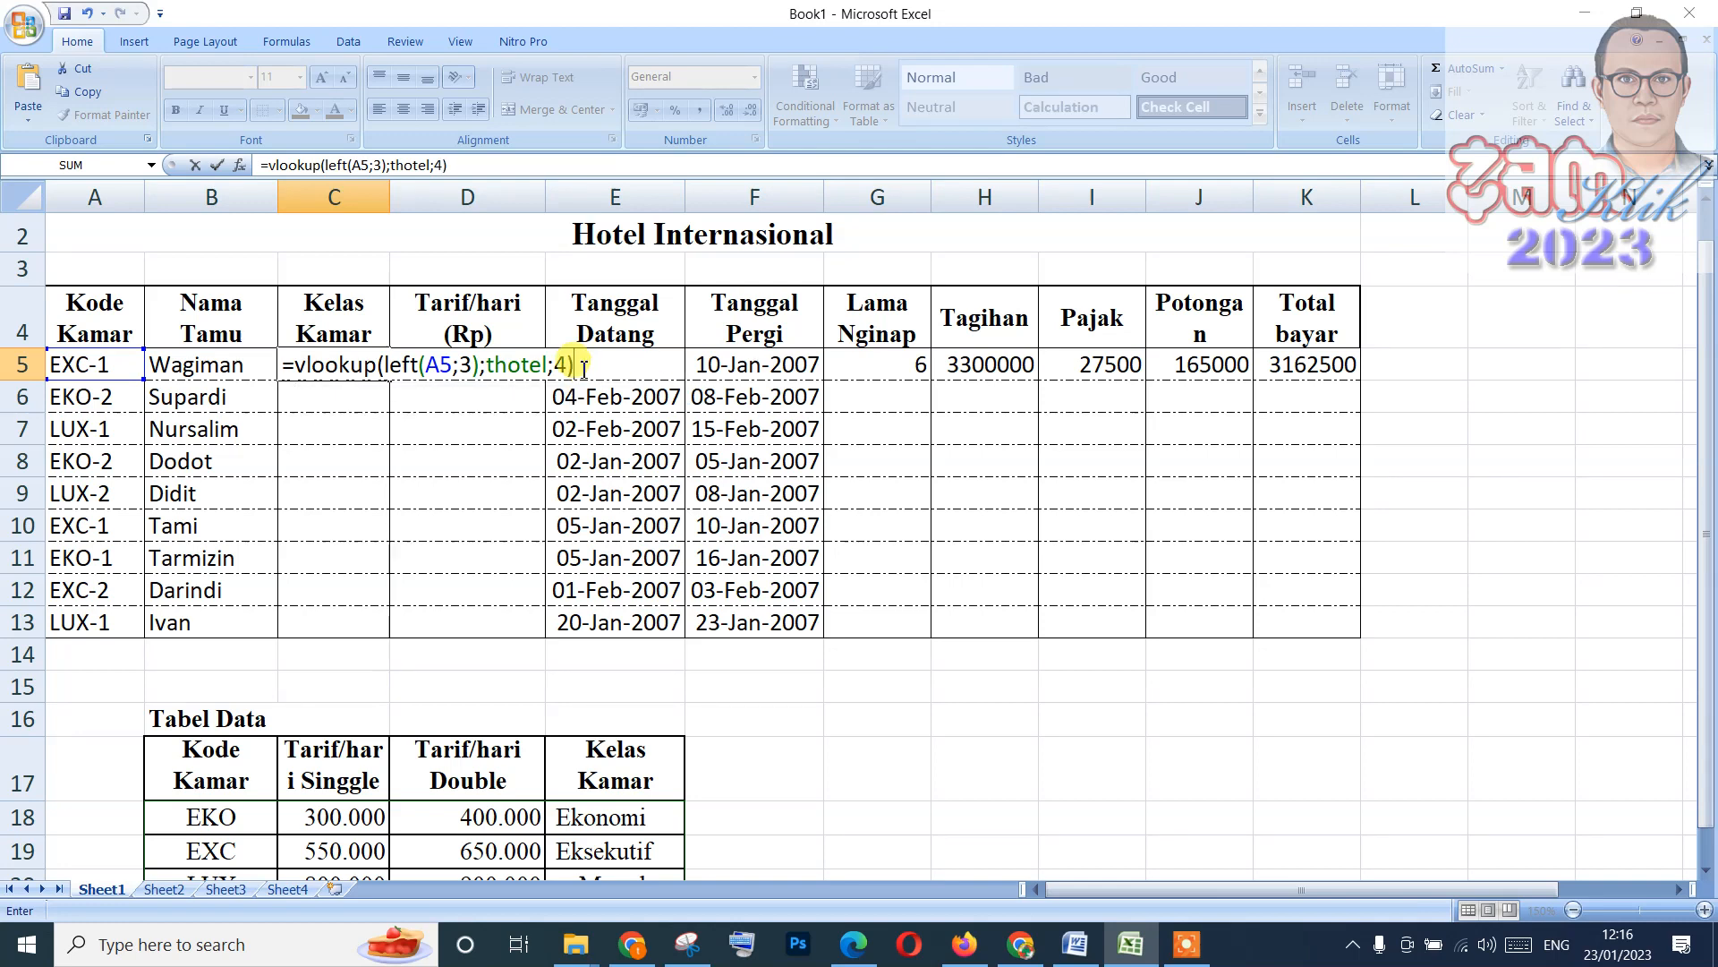
pyautogui.press('Return')
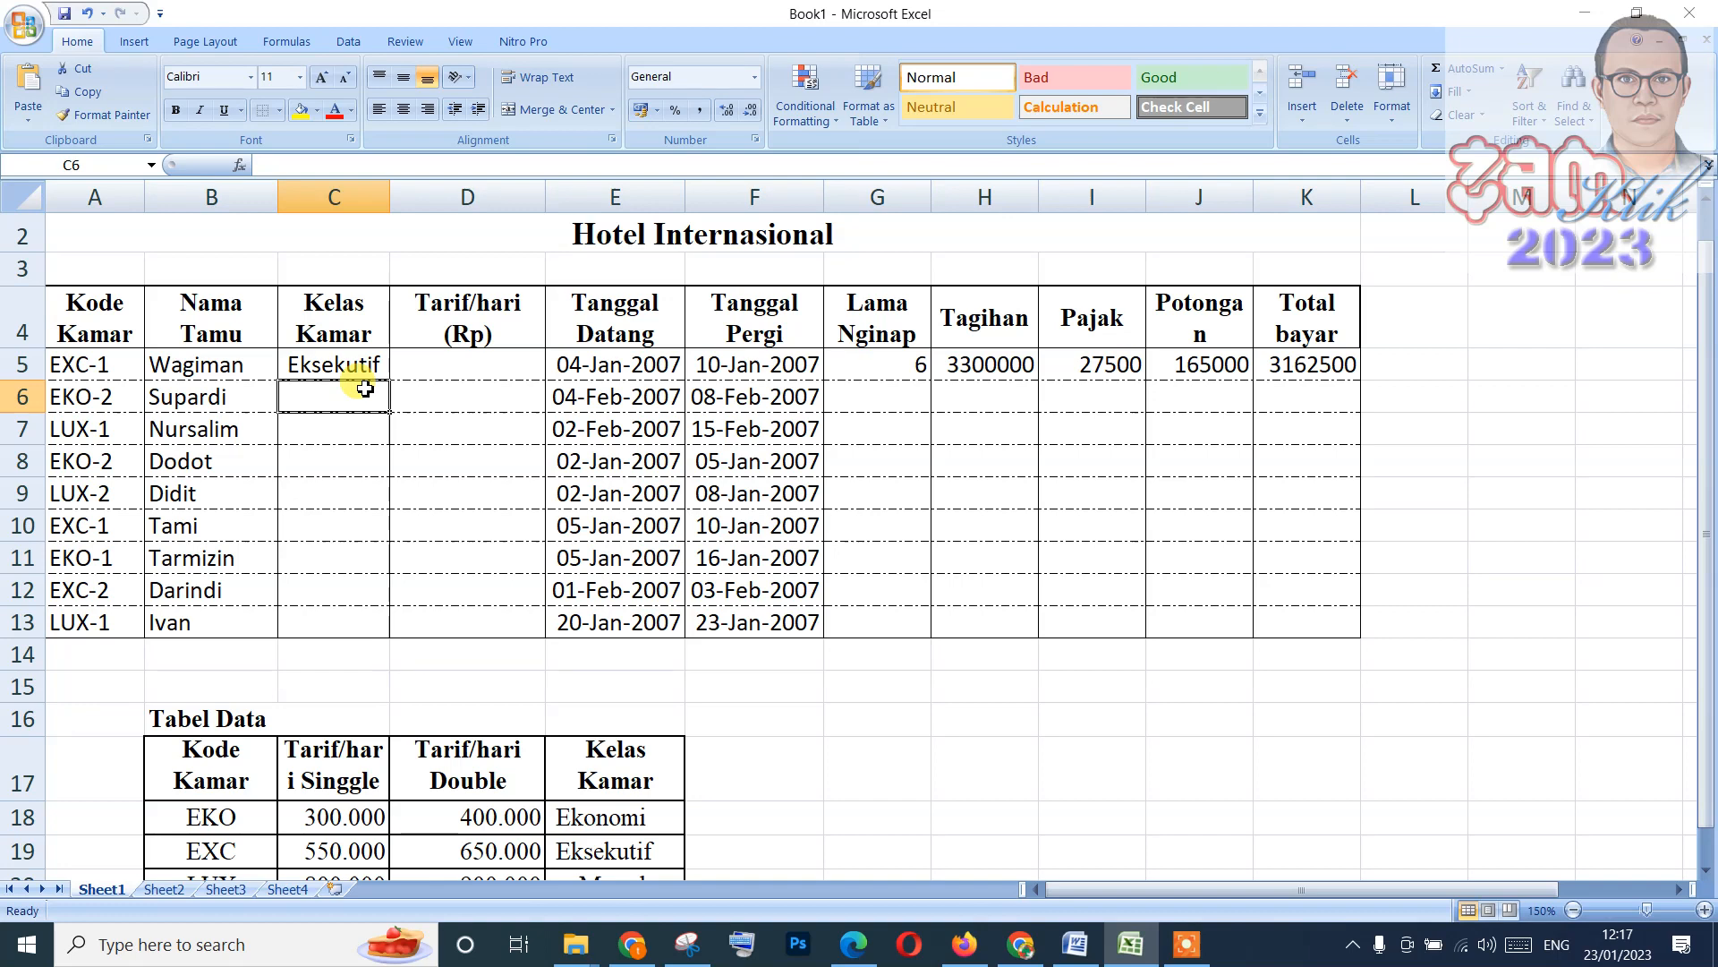
# Enter the formula =VLOOKUP(LEFT(A5;3);thotel;4) in cell C6 as well.
pyautogui.write('=vlooku')
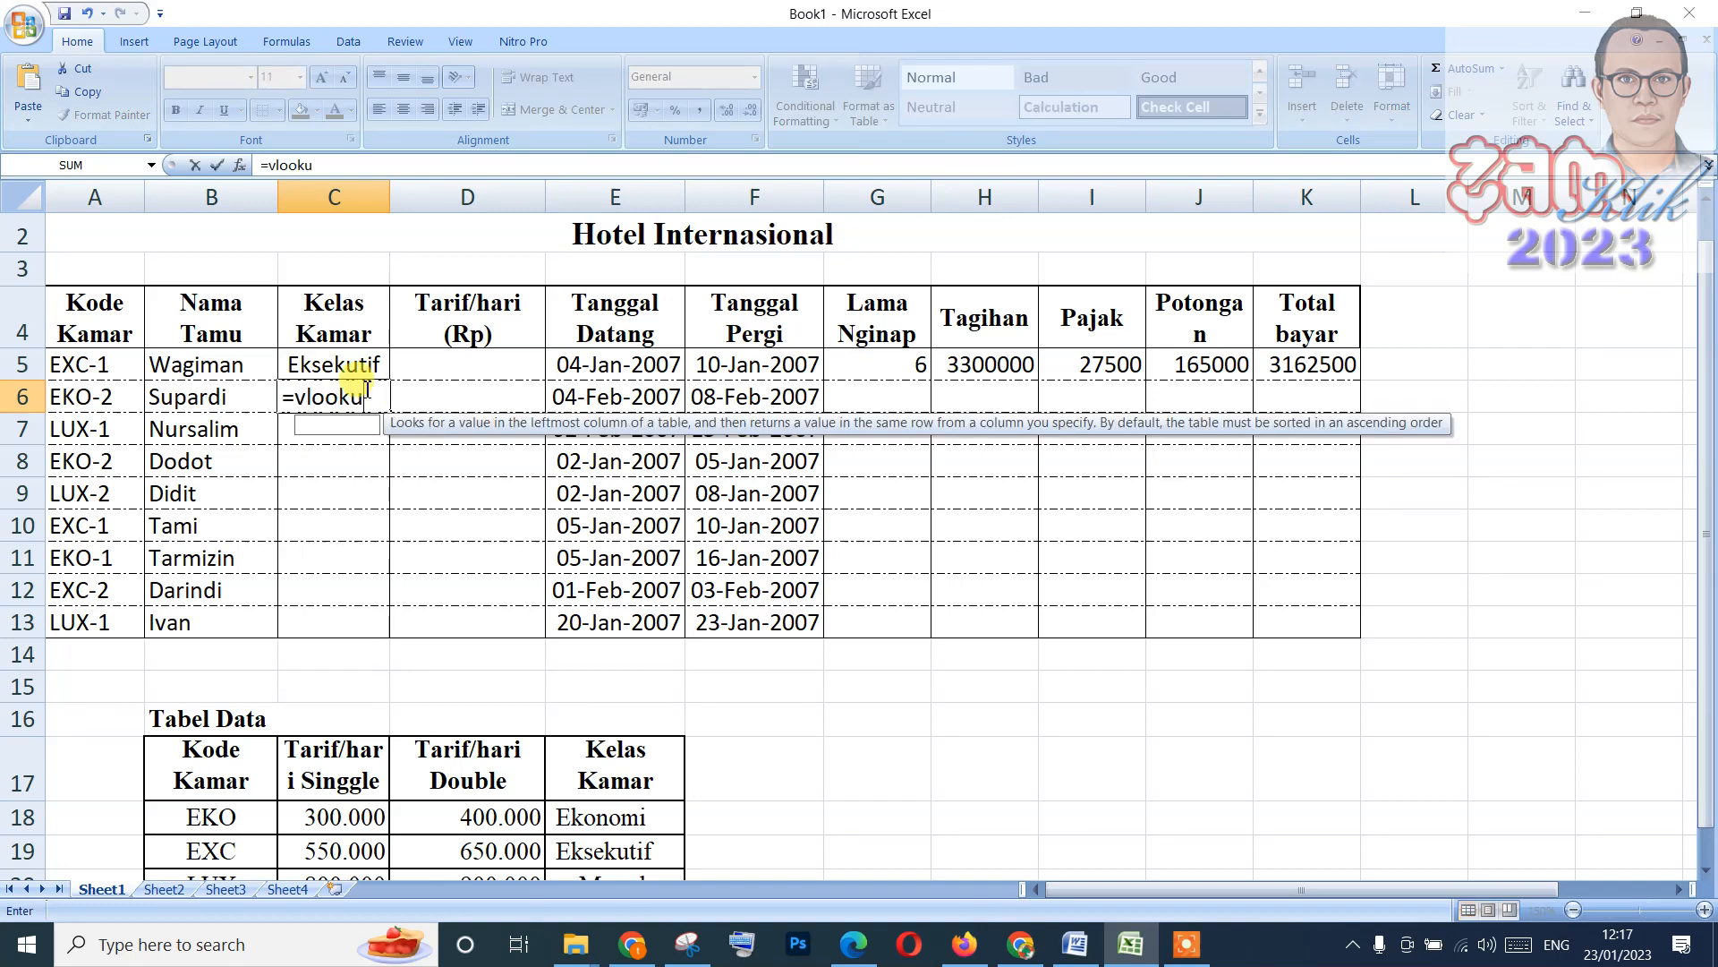
pyautogui.write('p')
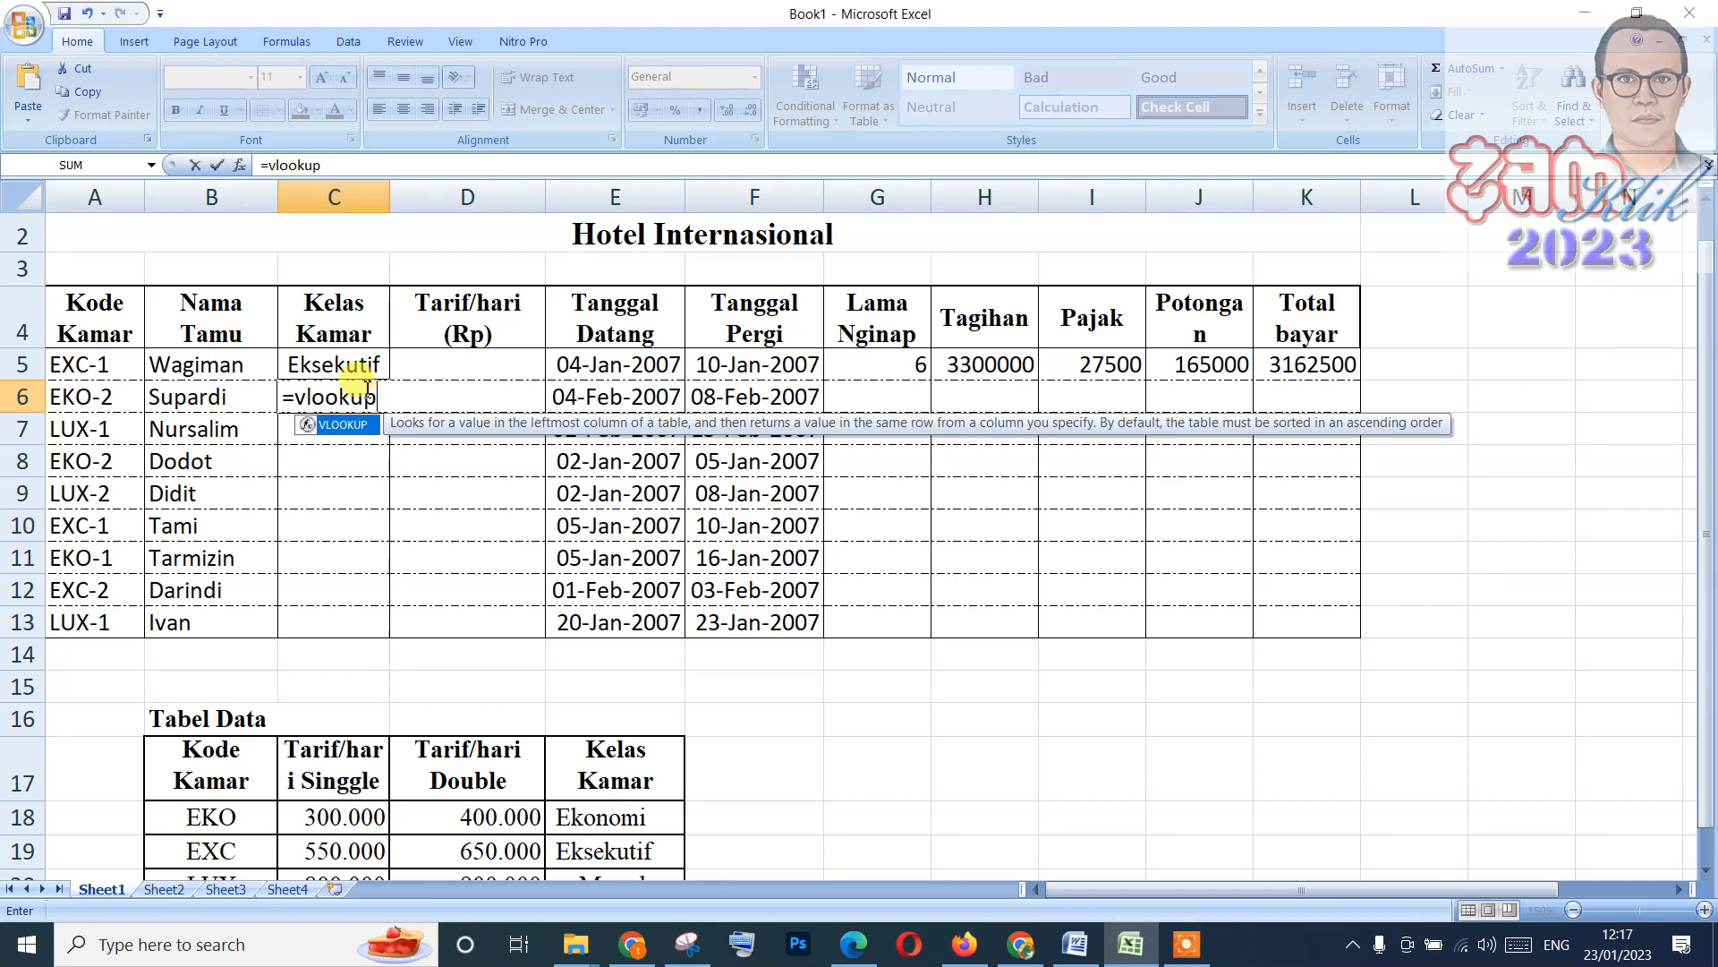
pyautogui.write('*(left*')
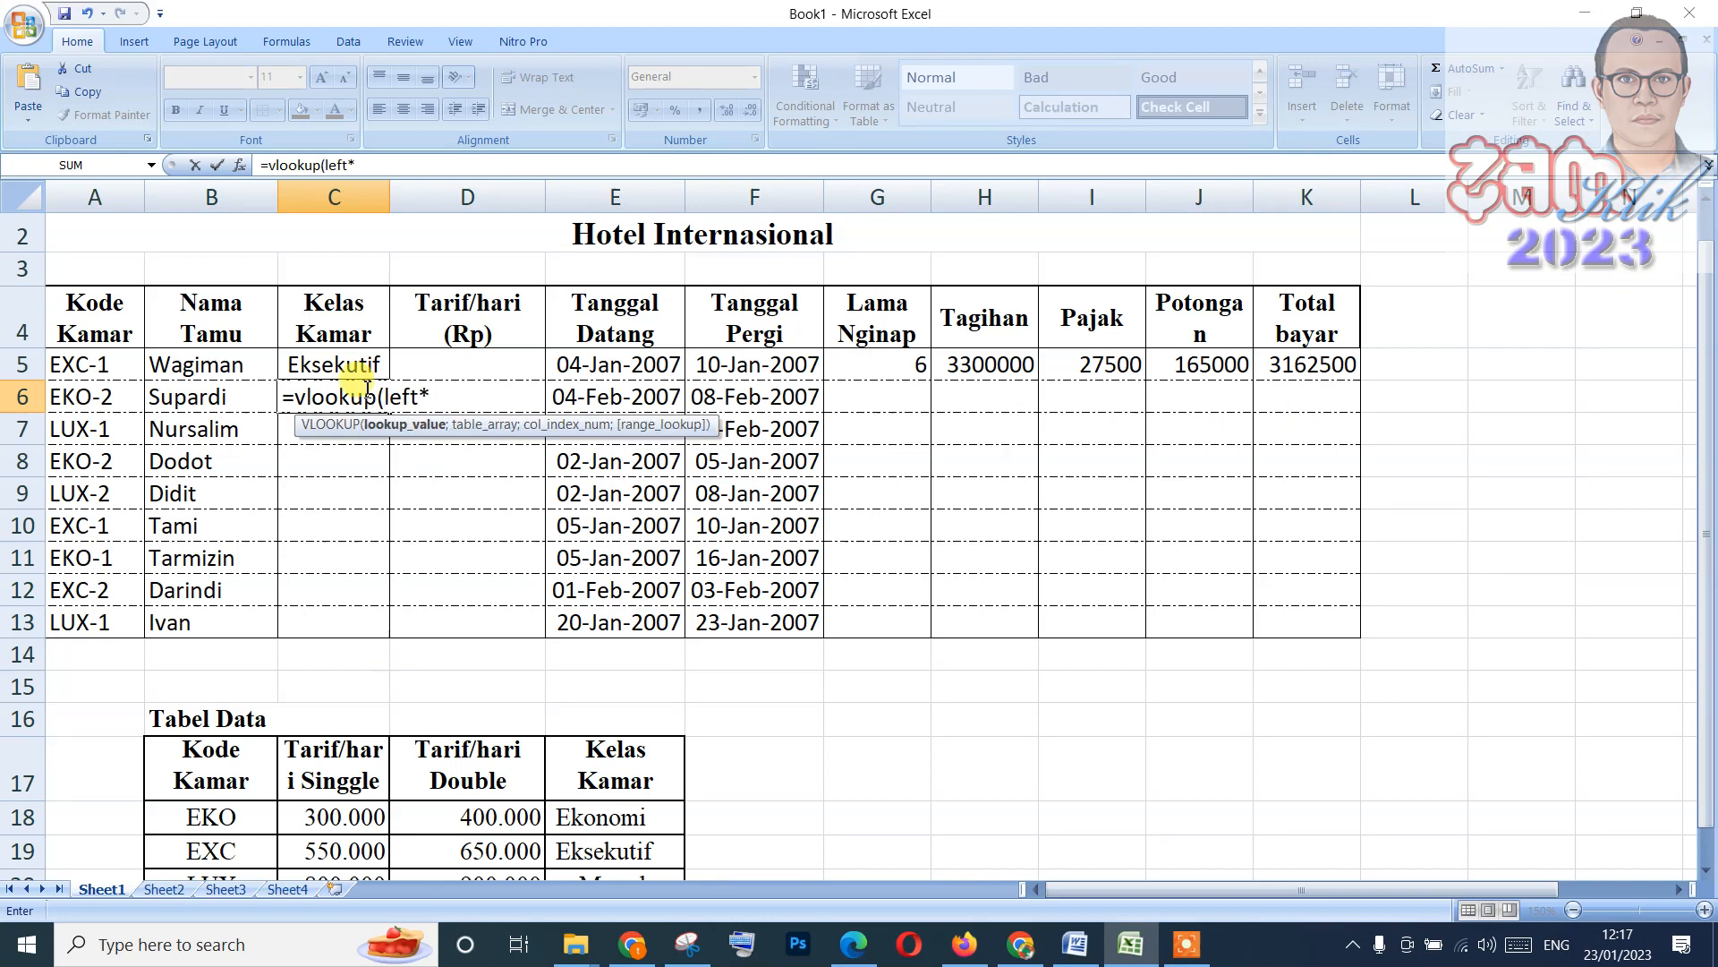
pyautogui.write('A')
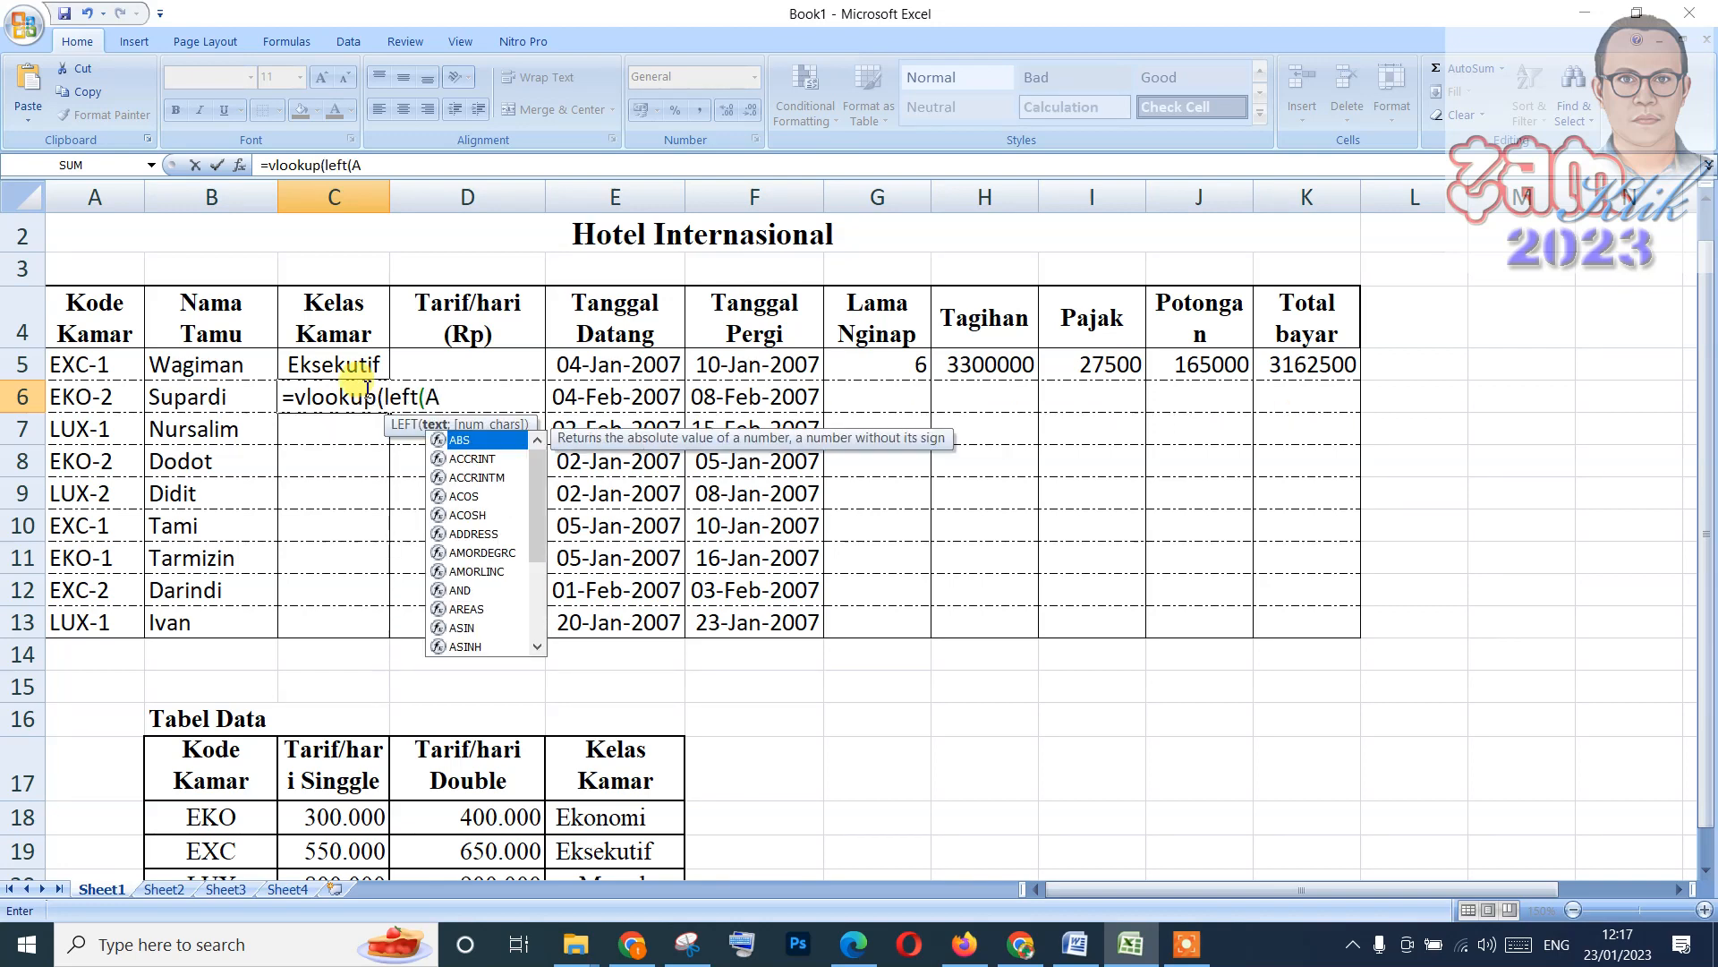
pyautogui.write('5;3')
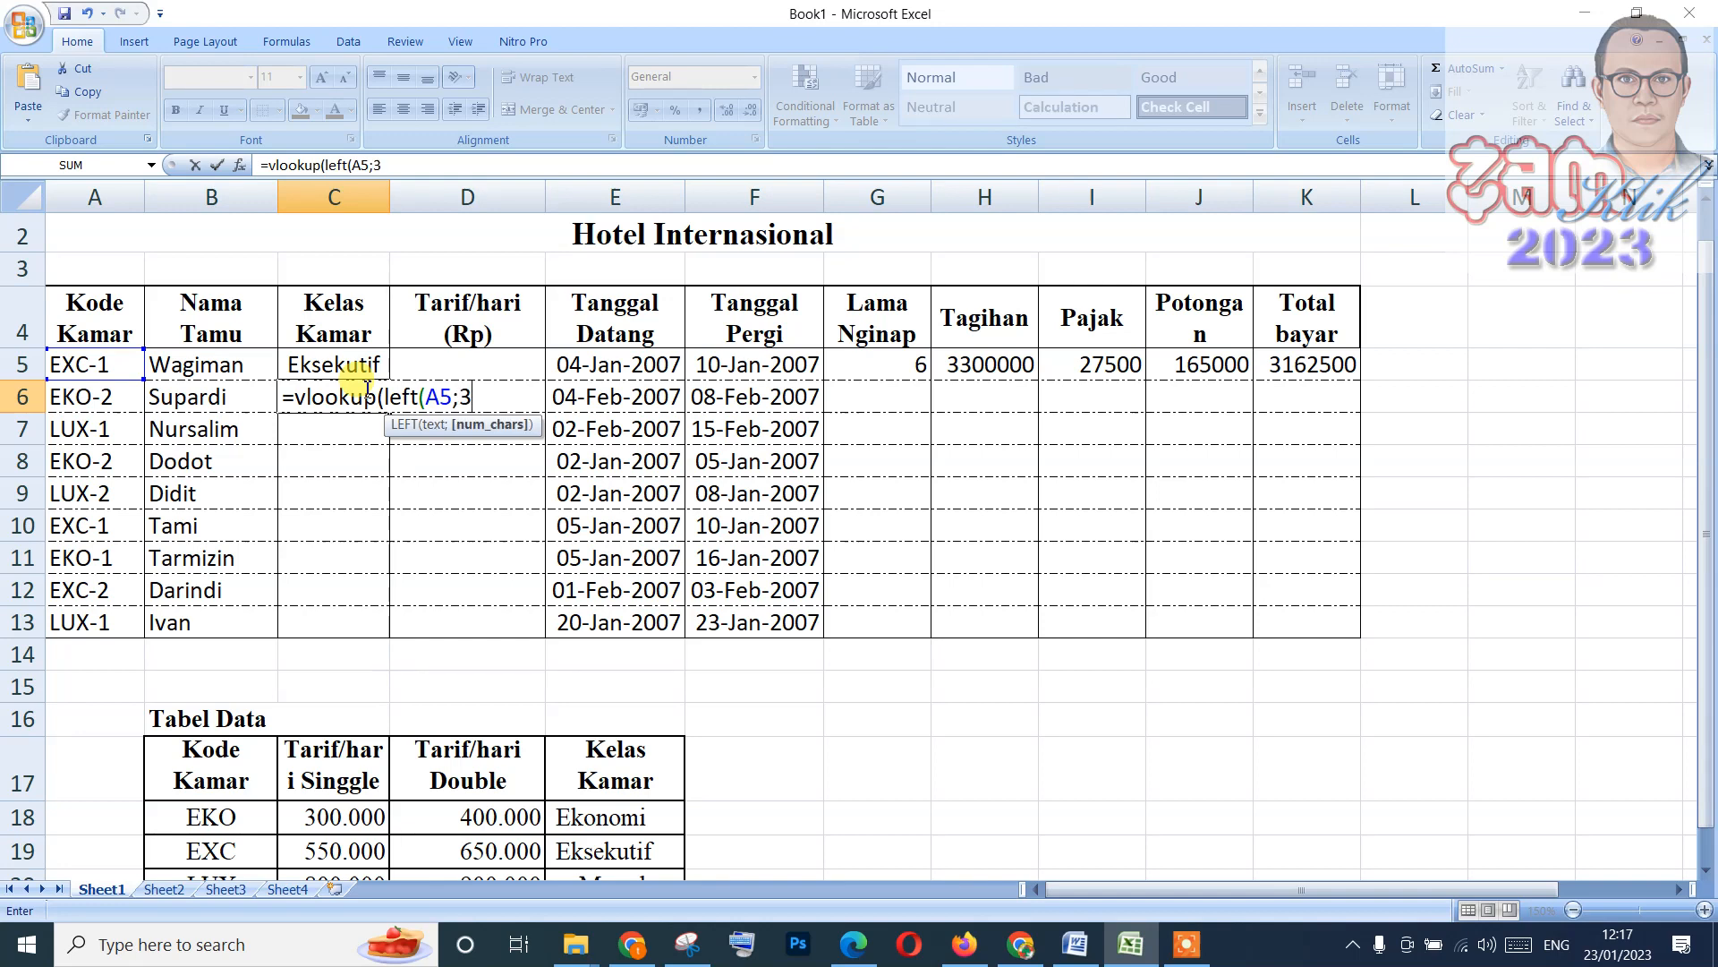
pyautogui.write(')')
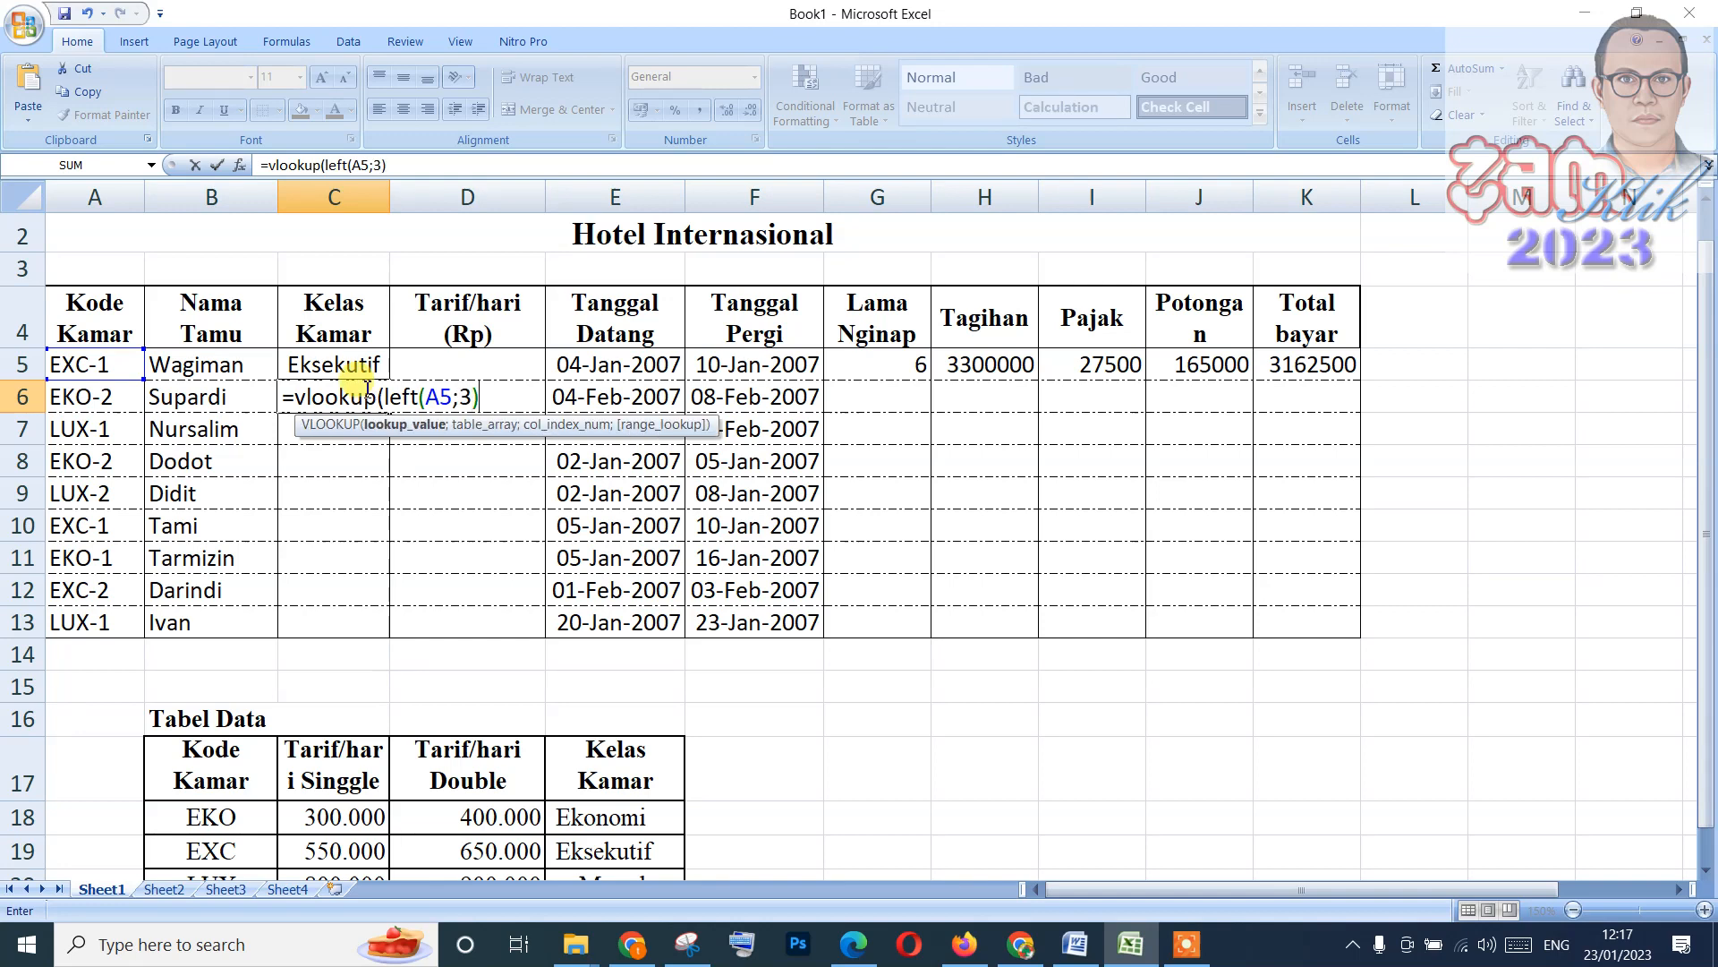
pyautogui.write(';thotel')
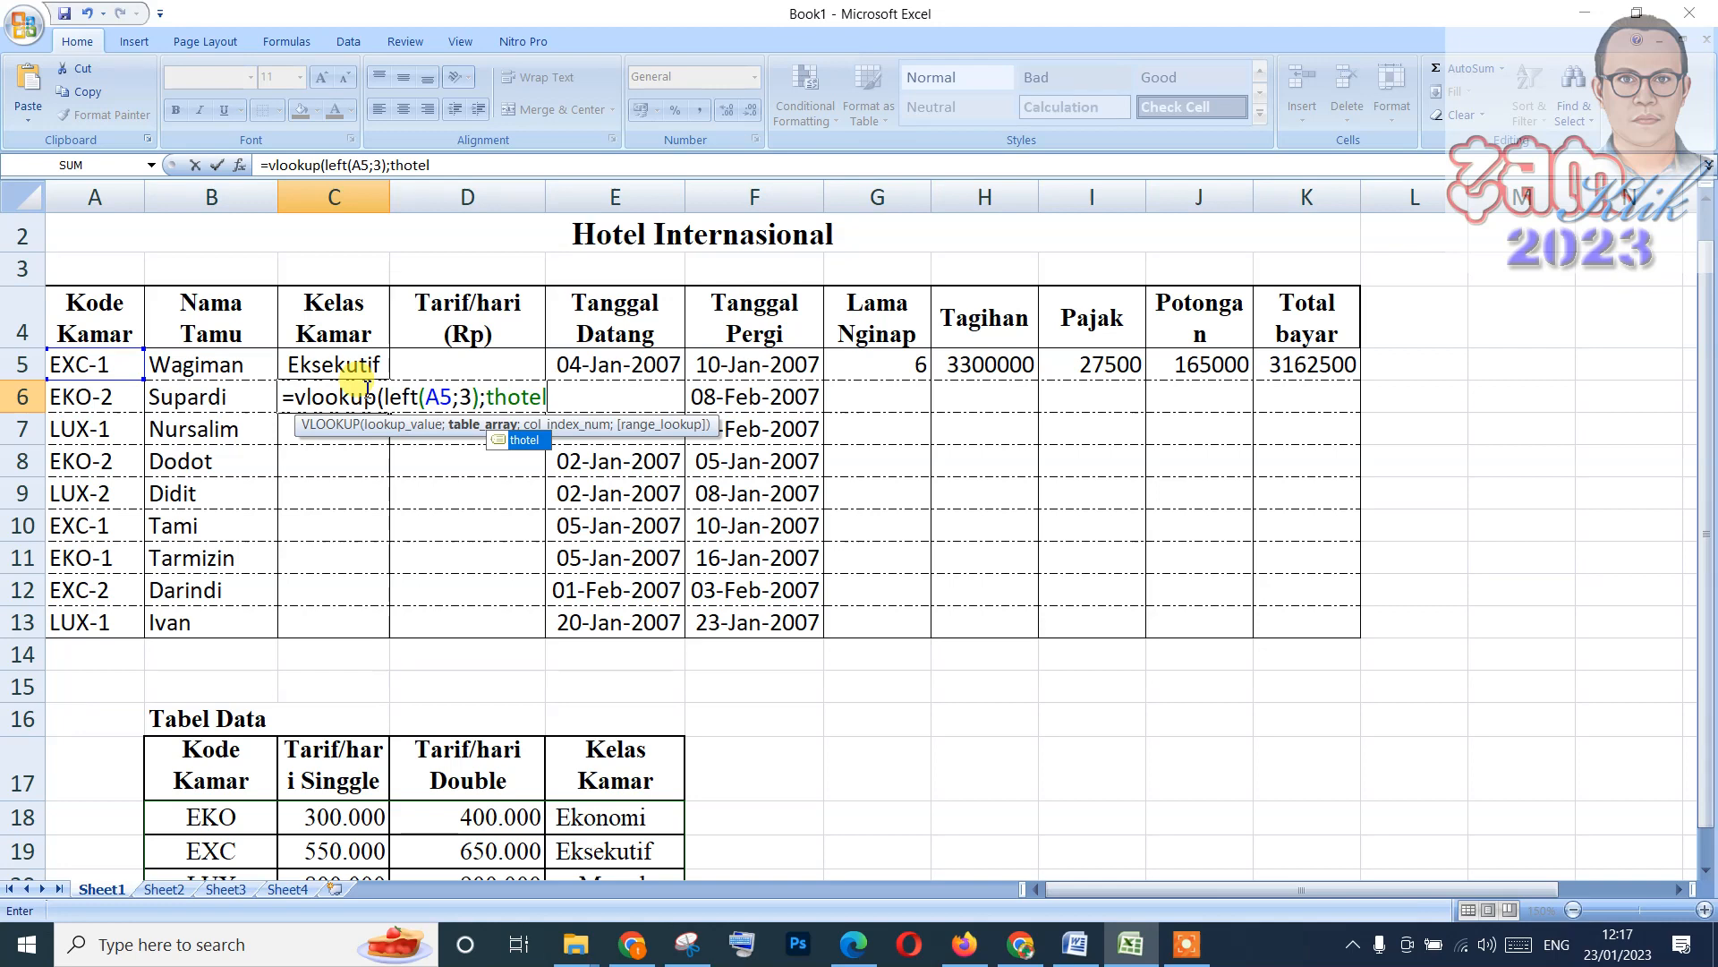
pyautogui.write(';')
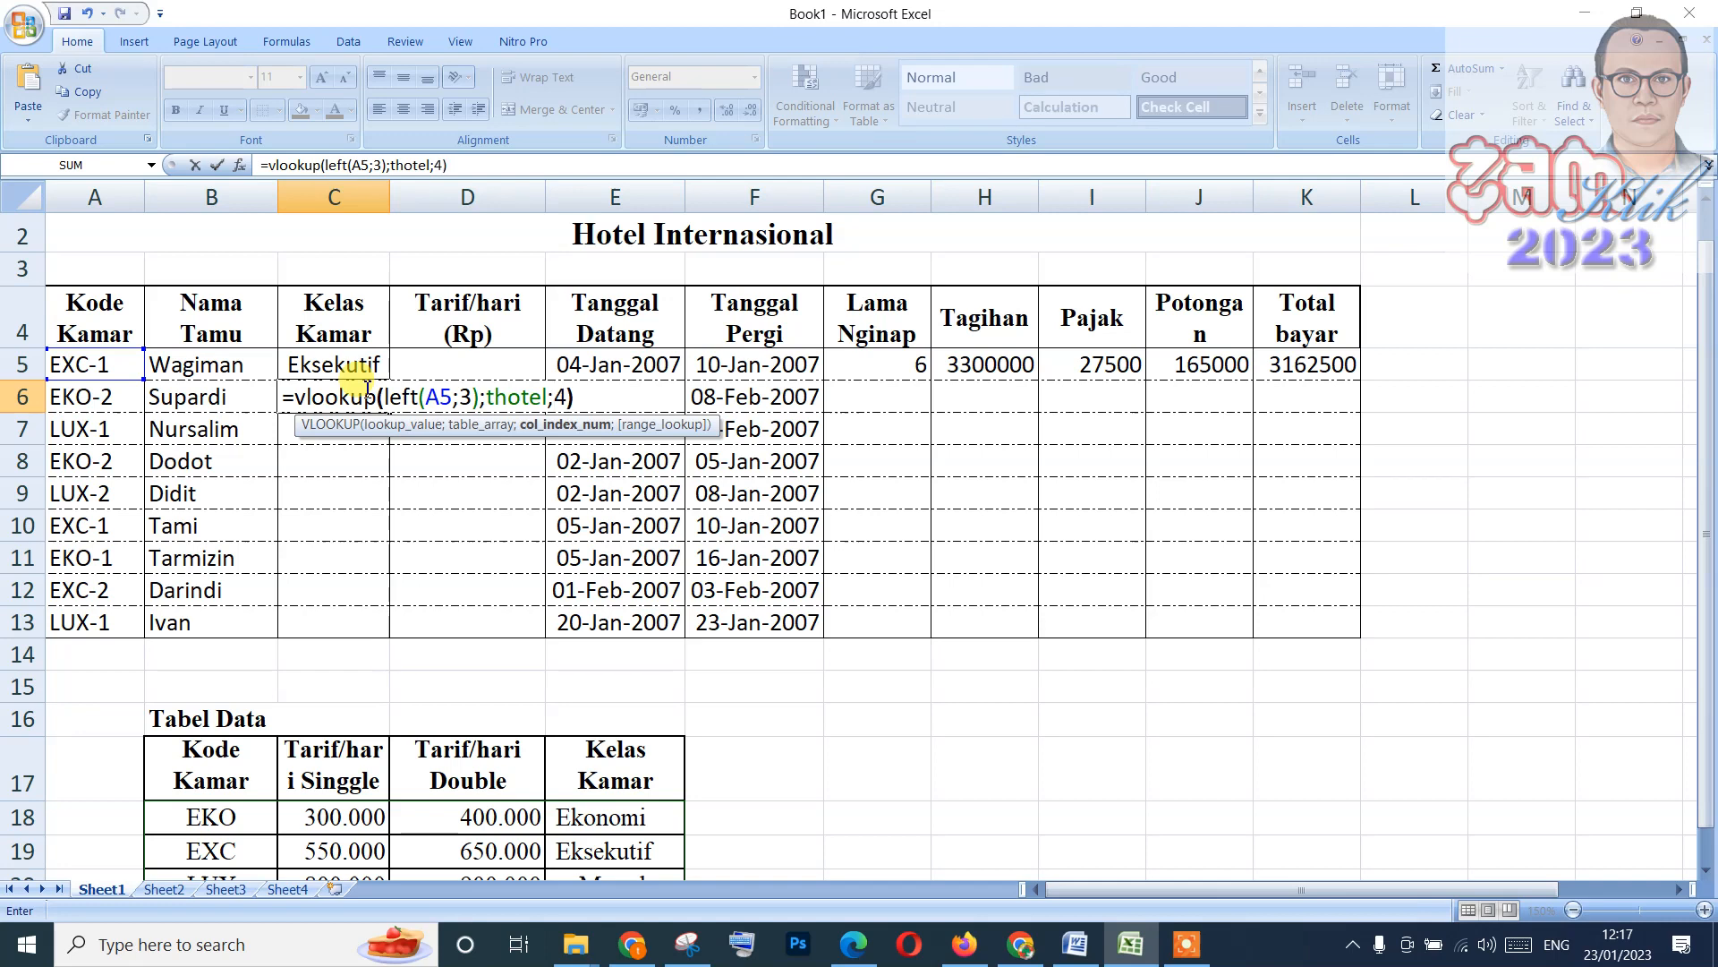
pyautogui.write('4)')
pyautogui.press('Return')
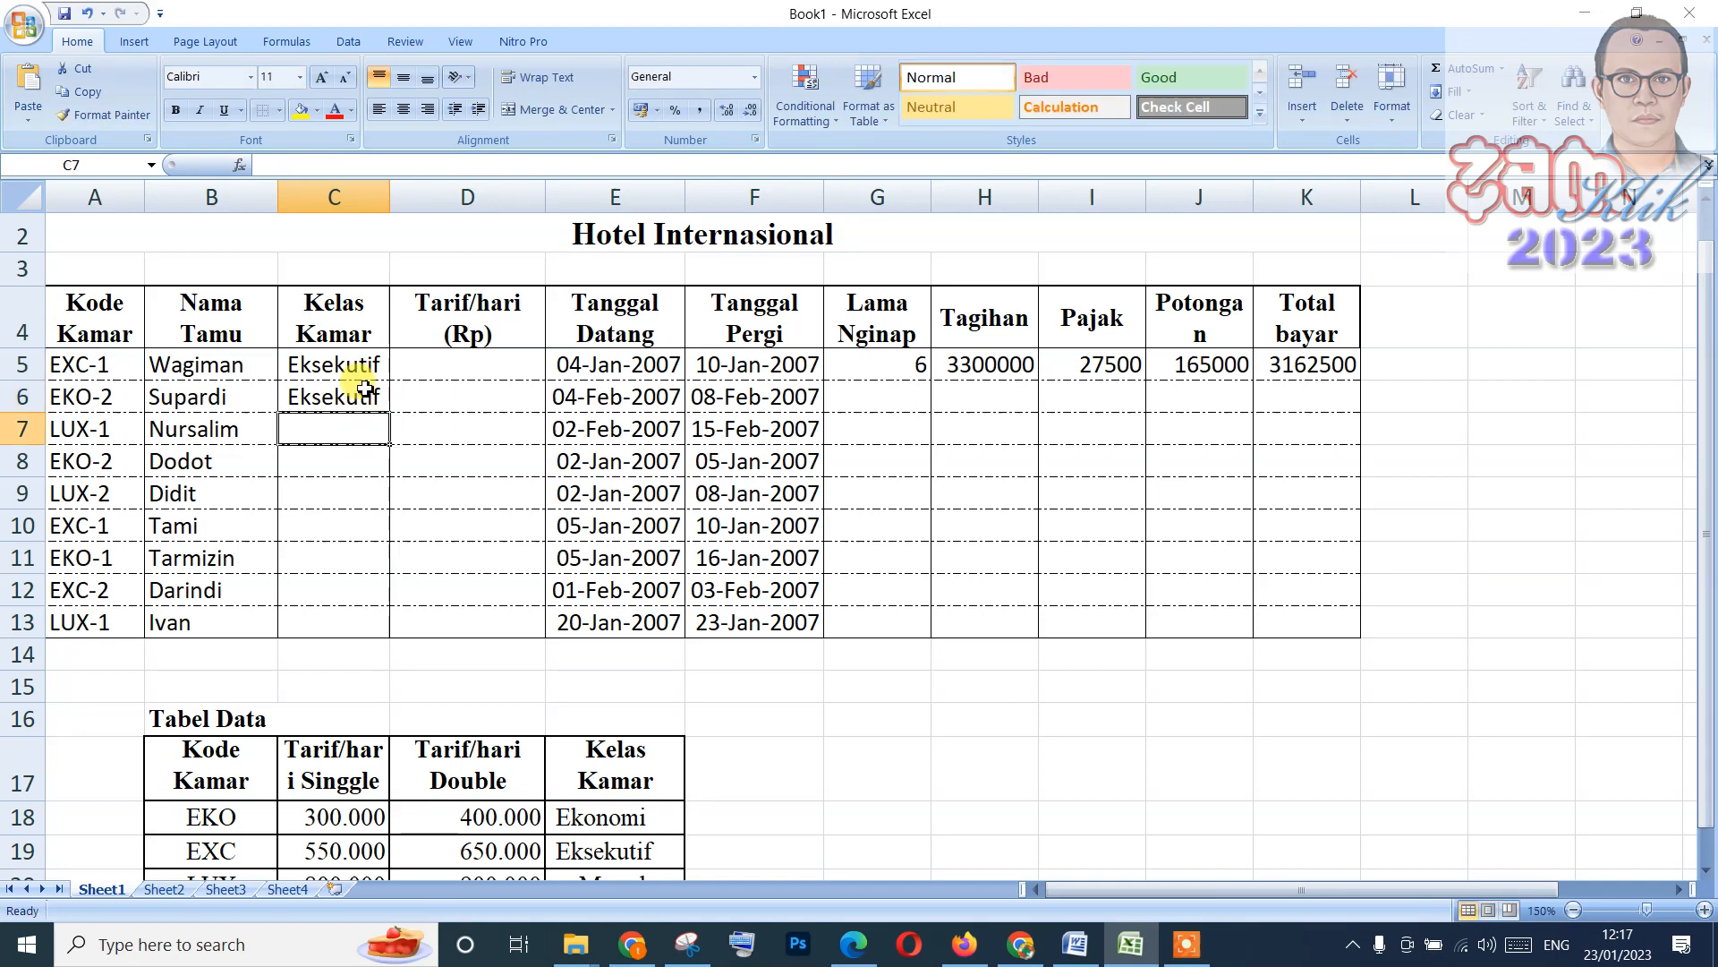
# Correct the formula in C6 so that its LEFT function refers to A6.
pyautogui.click(339, 393)
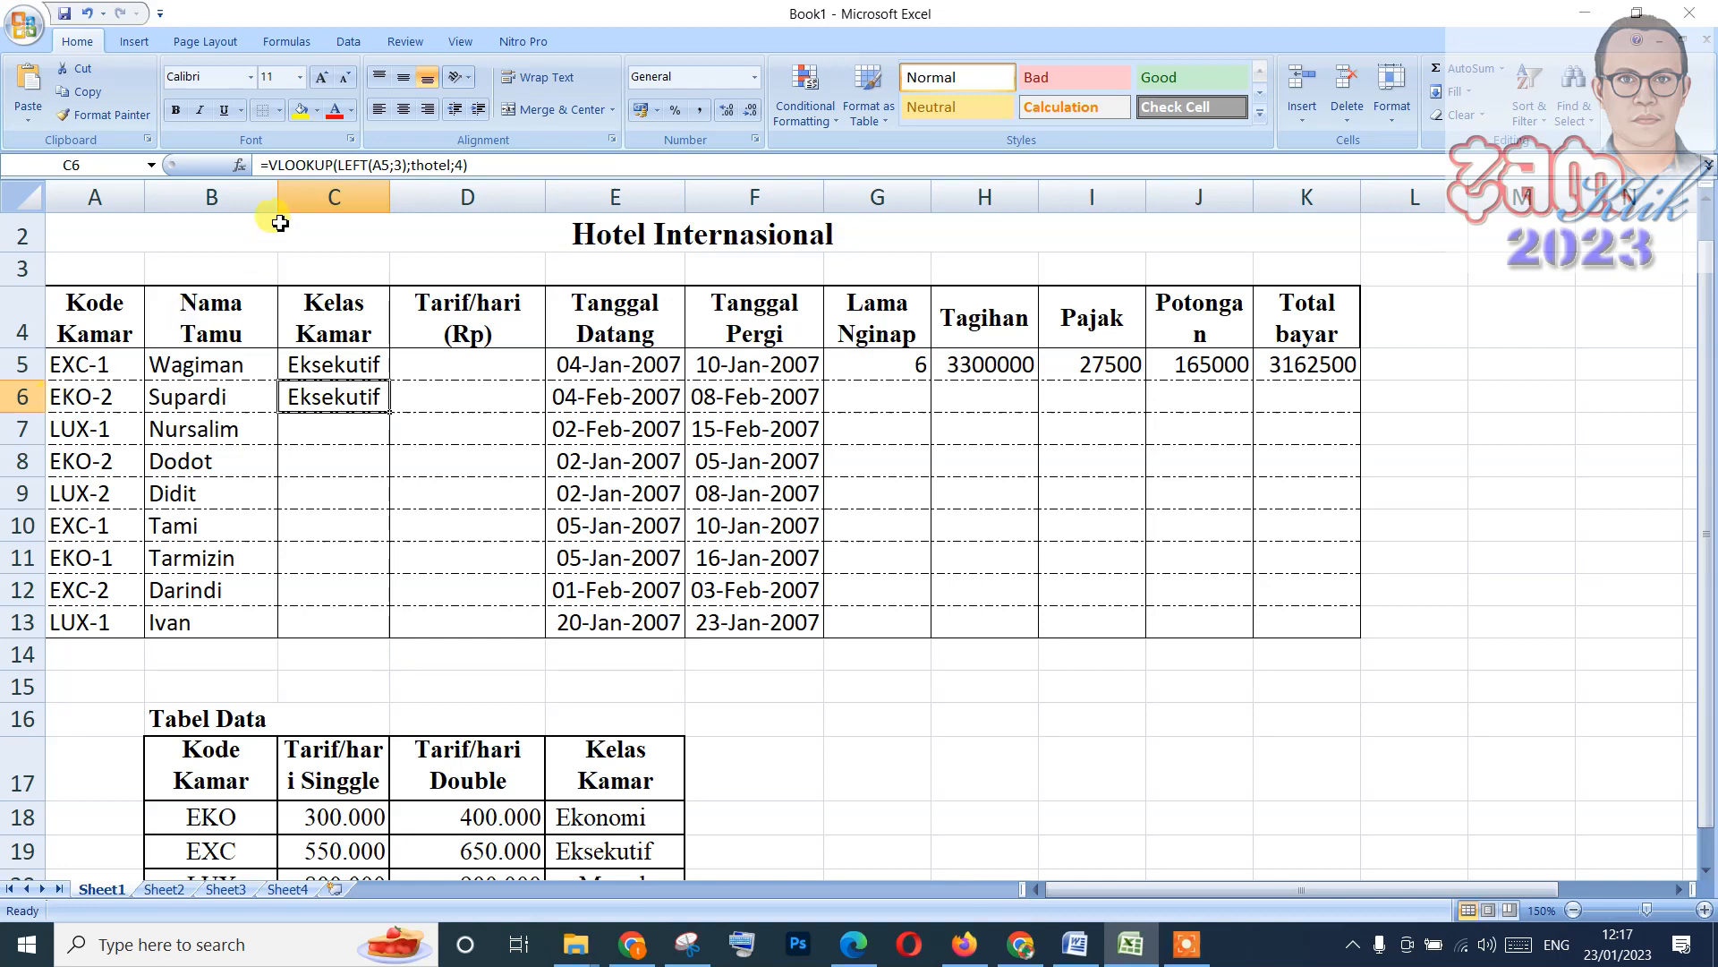
pyautogui.click(383, 165)
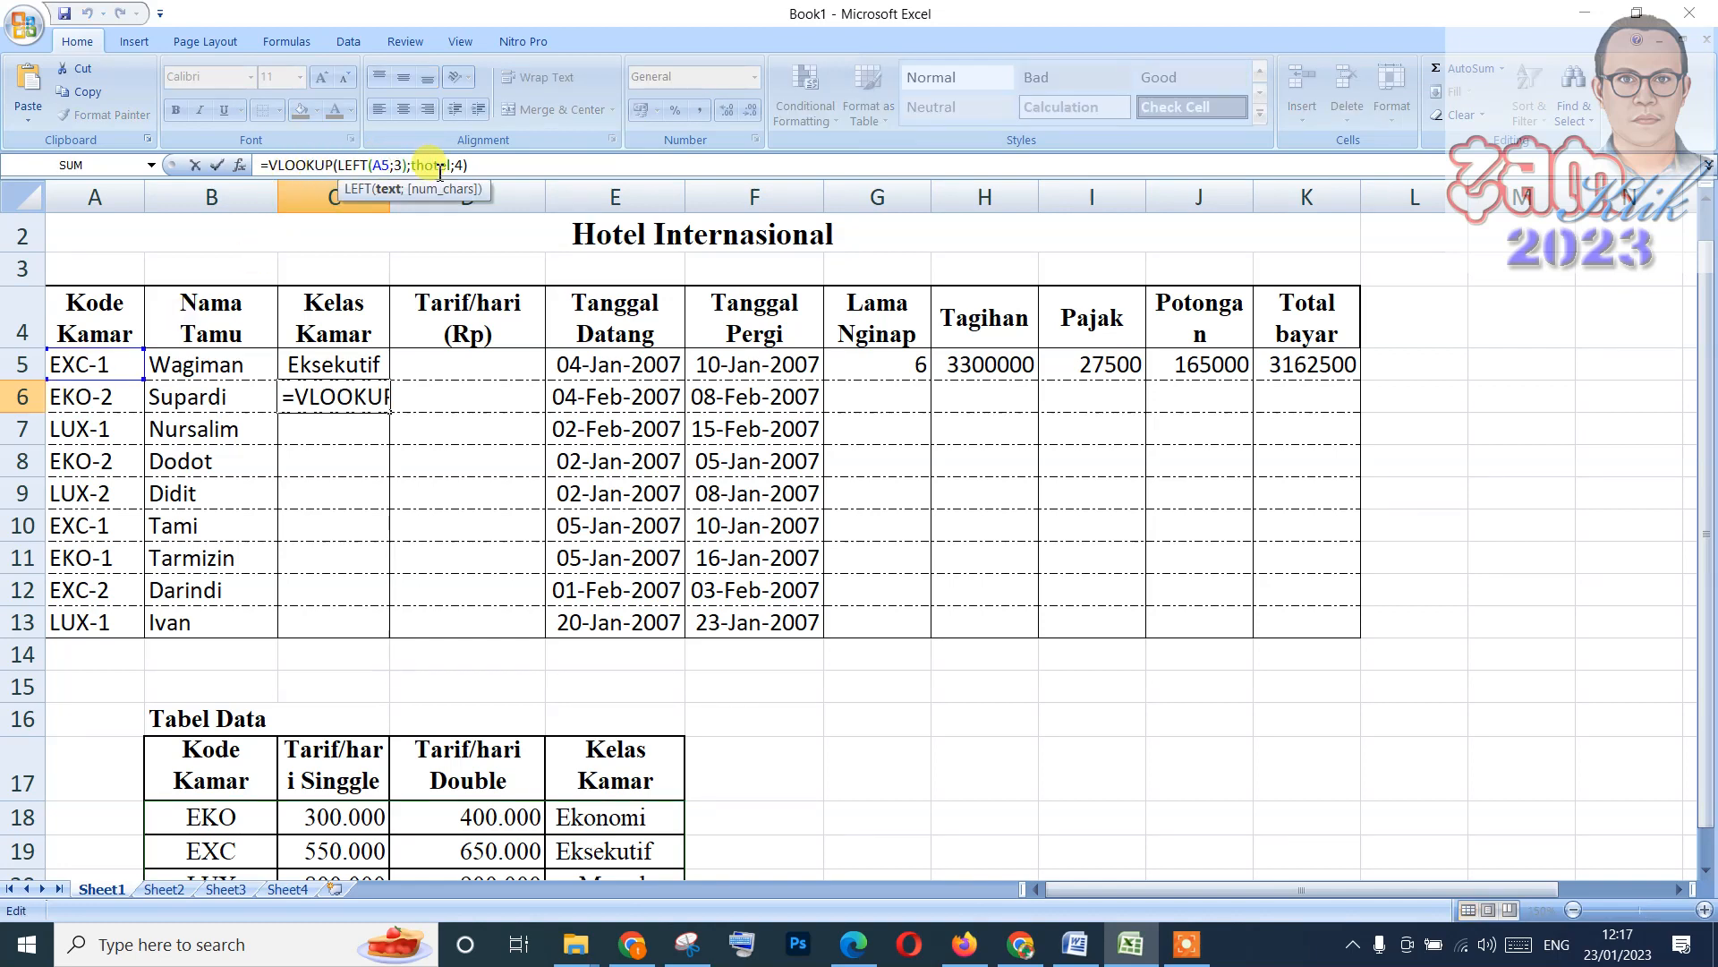
pyautogui.press('Delete')
pyautogui.write('6')
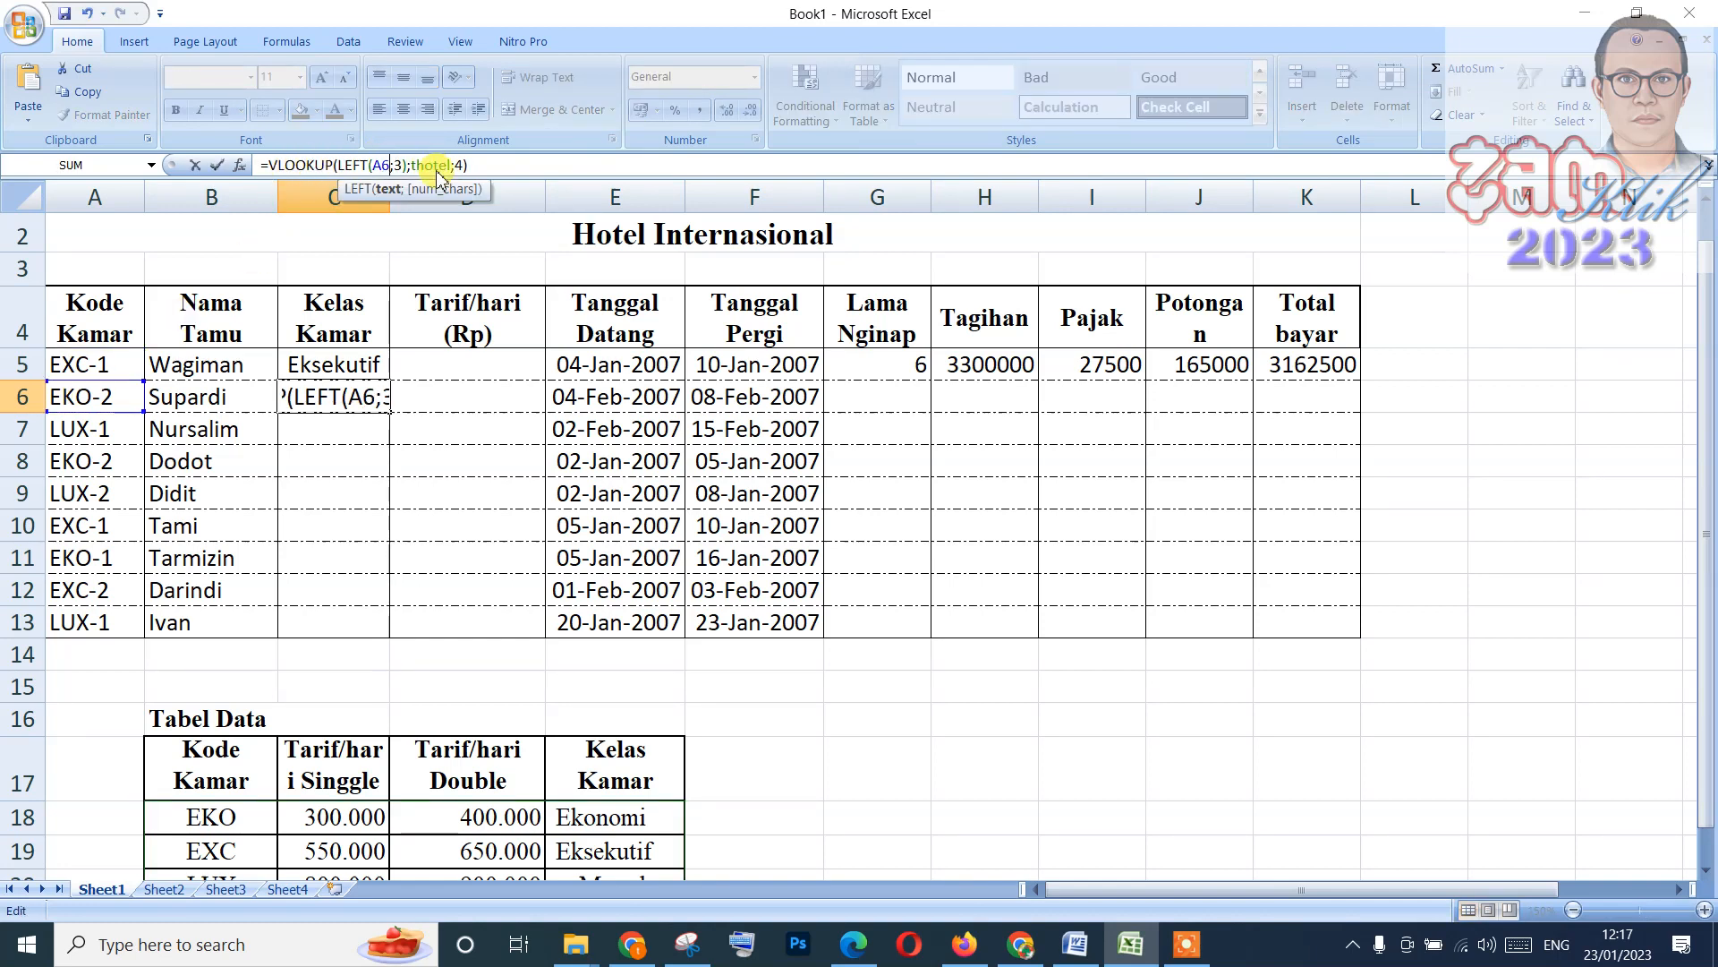
pyautogui.press('Return')
# Fill the room class formula from C6 down through C13 and review the formula in C5.
pyautogui.click(383, 387)
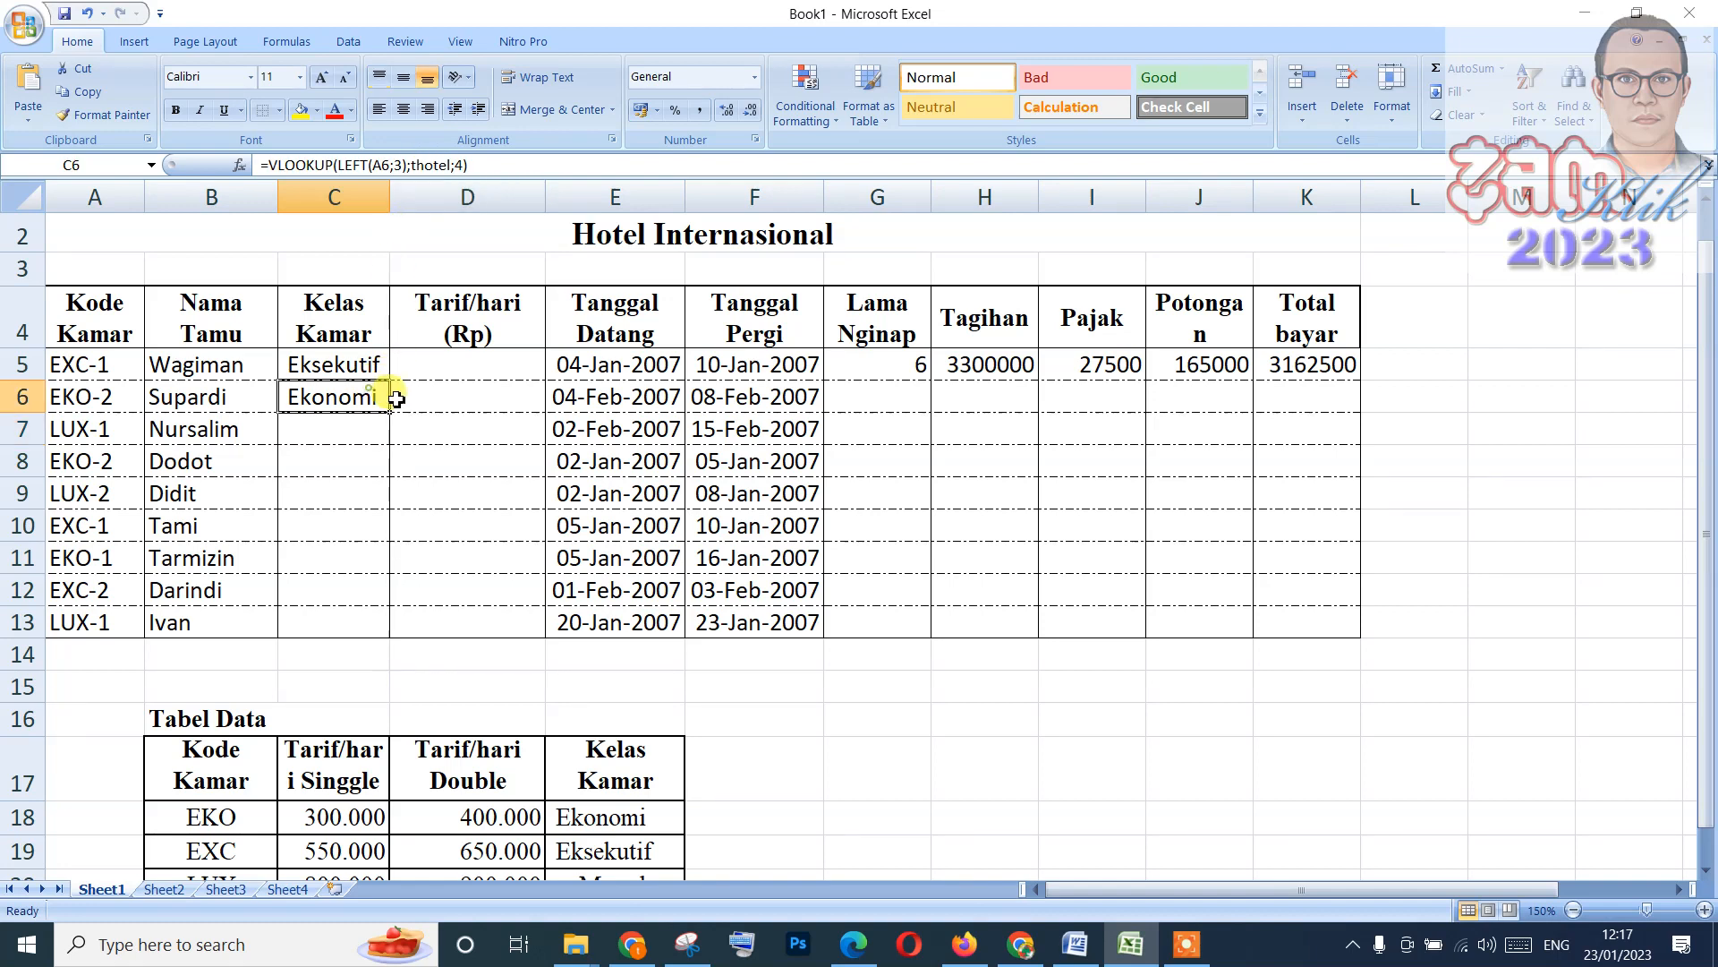
pyautogui.moveTo(394, 415); pyautogui.dragTo(387, 632)
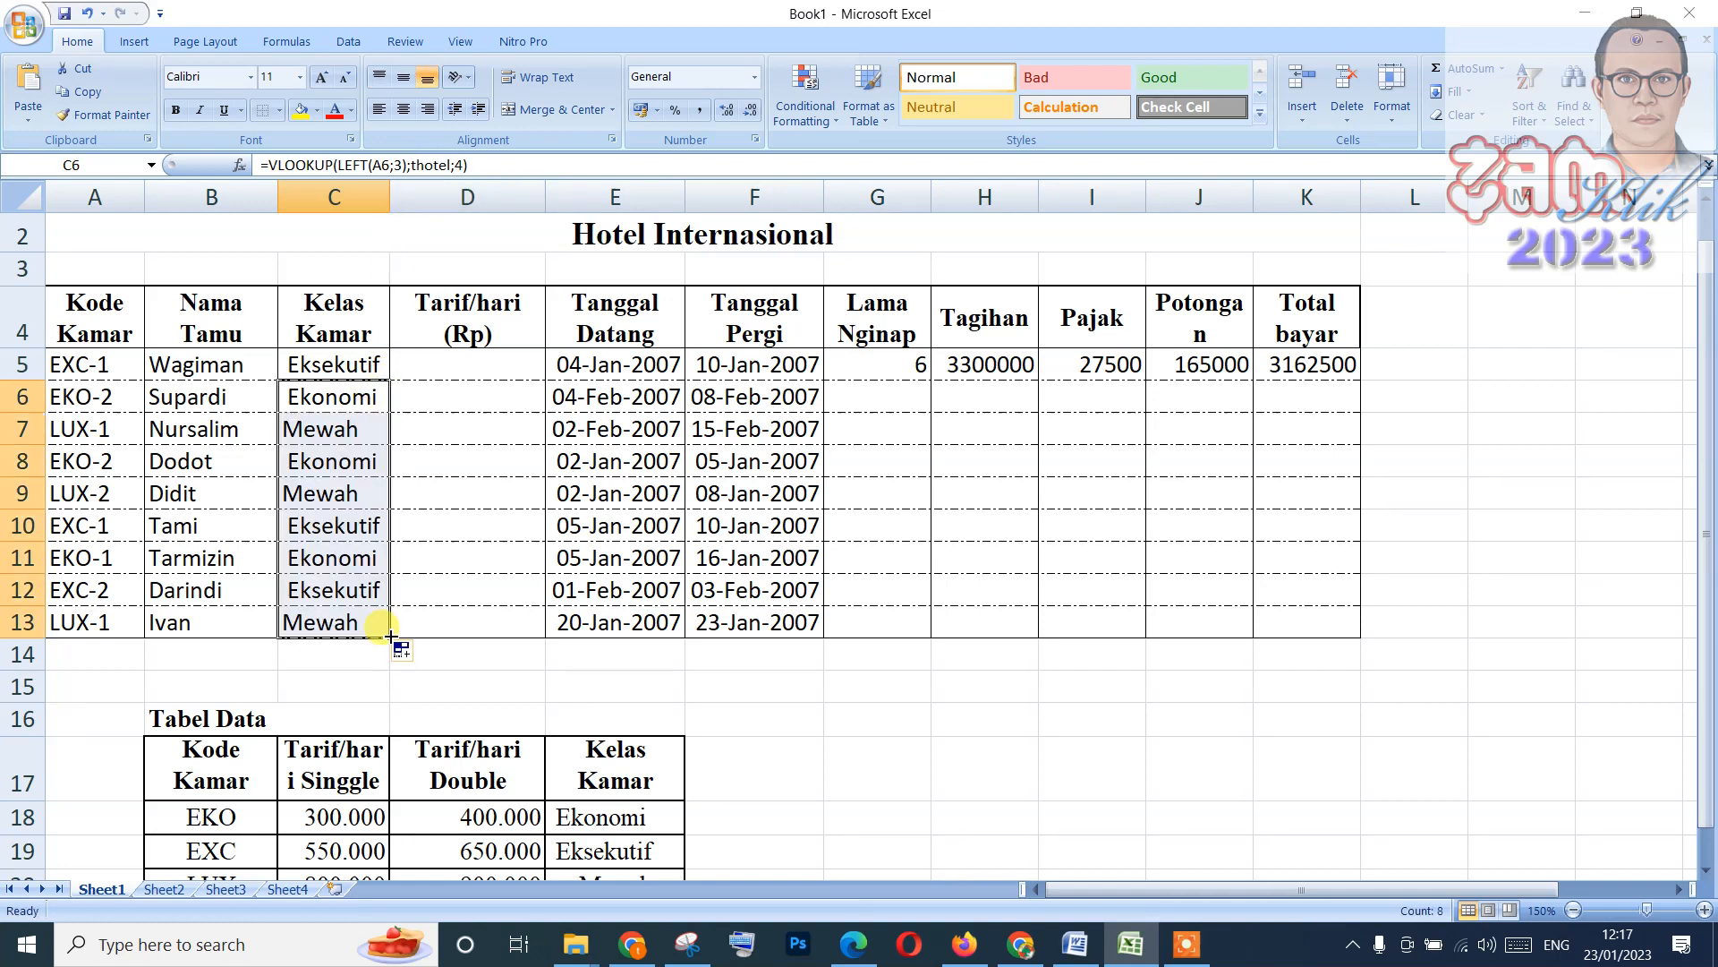
pyautogui.click(490, 661)
pyautogui.click(324, 371)
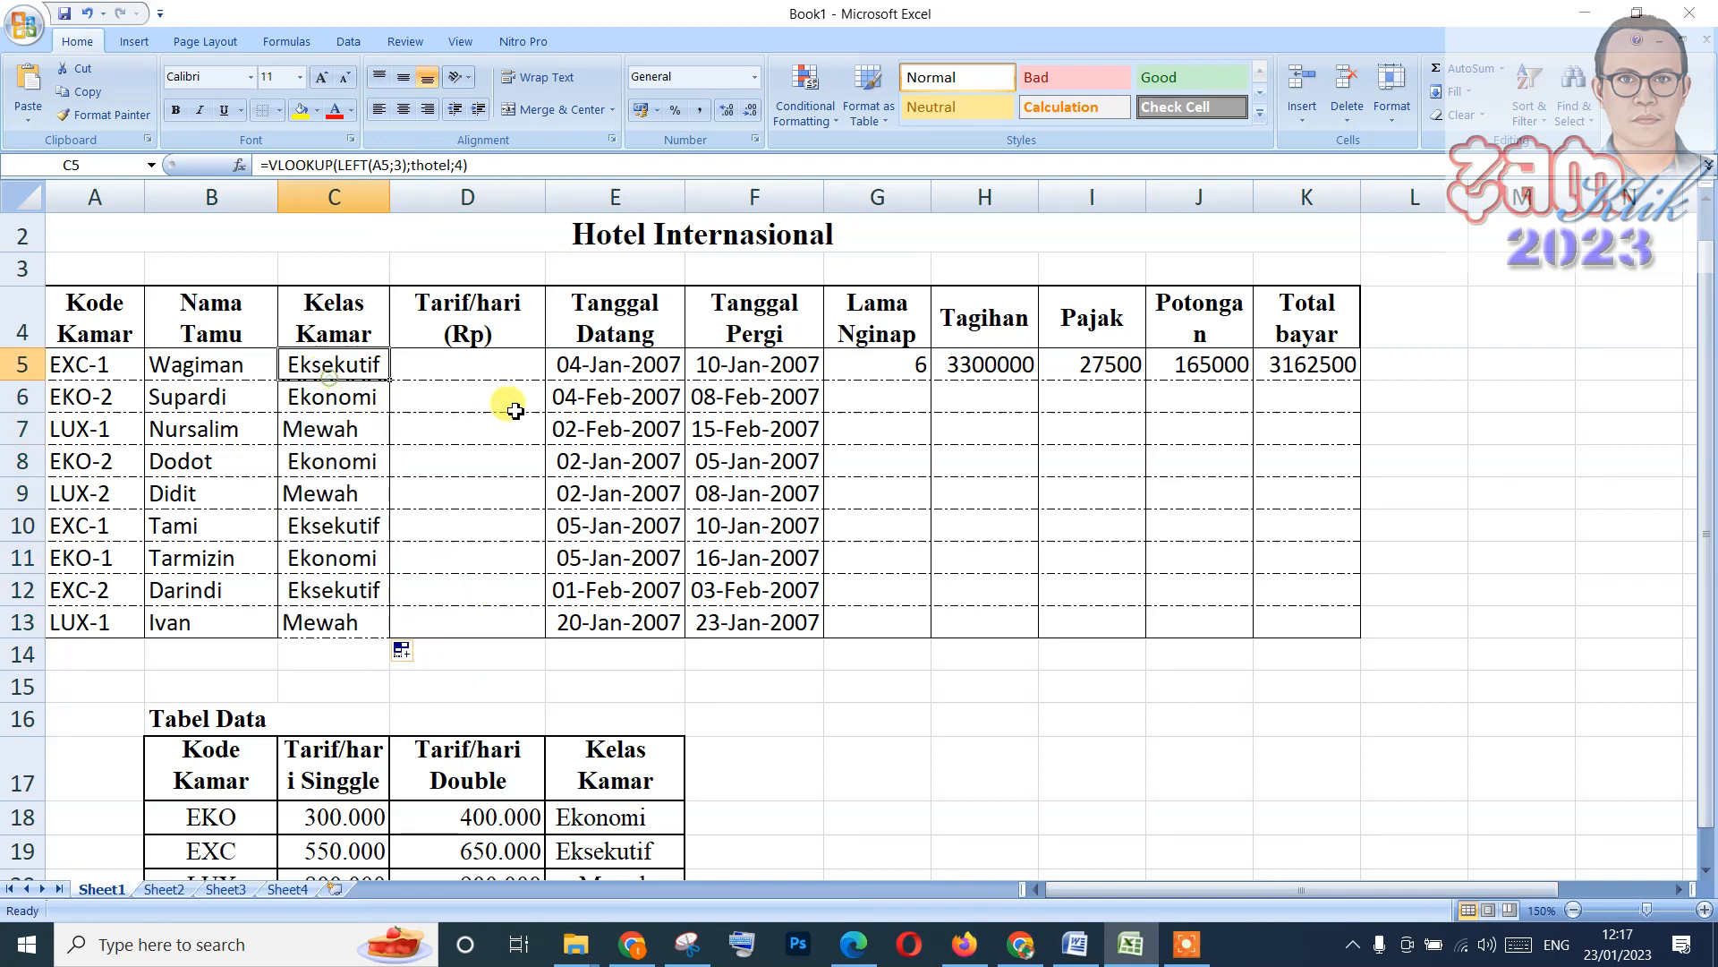
# Enter the formula =VLOOKUP(LEFT(A5;3);thotel;2) in cell D5 of the Tarif/hari column.
pyautogui.click(466, 369)
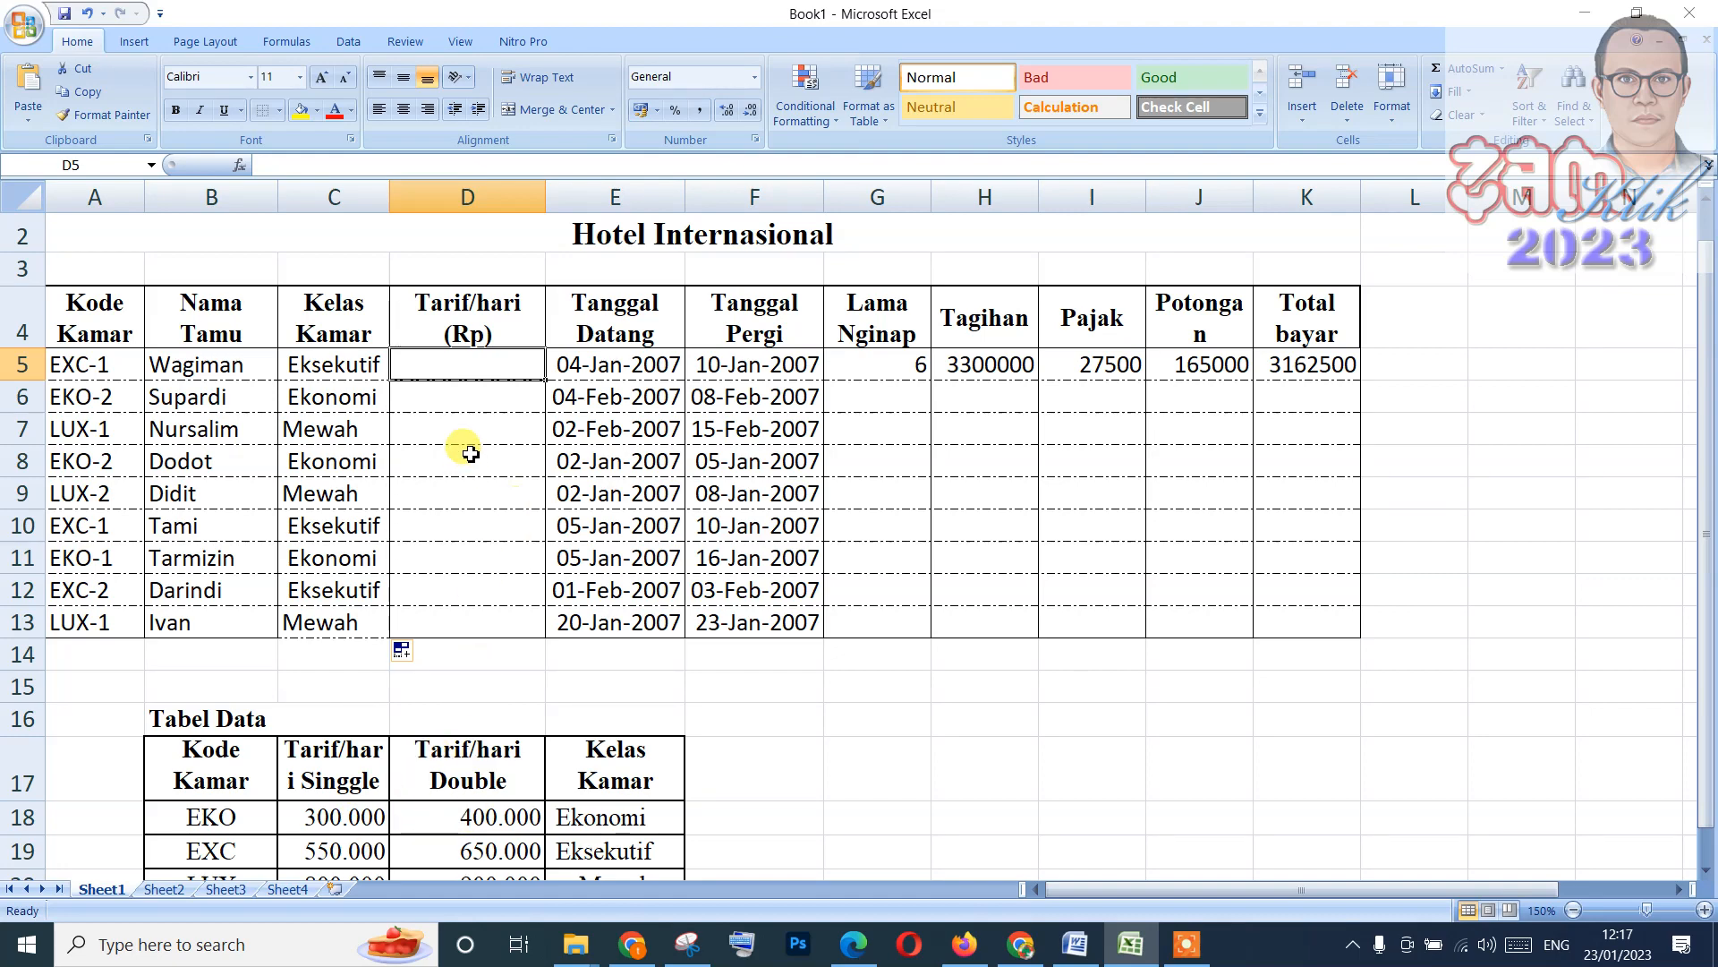
pyautogui.scroll(-1, 455, 572)
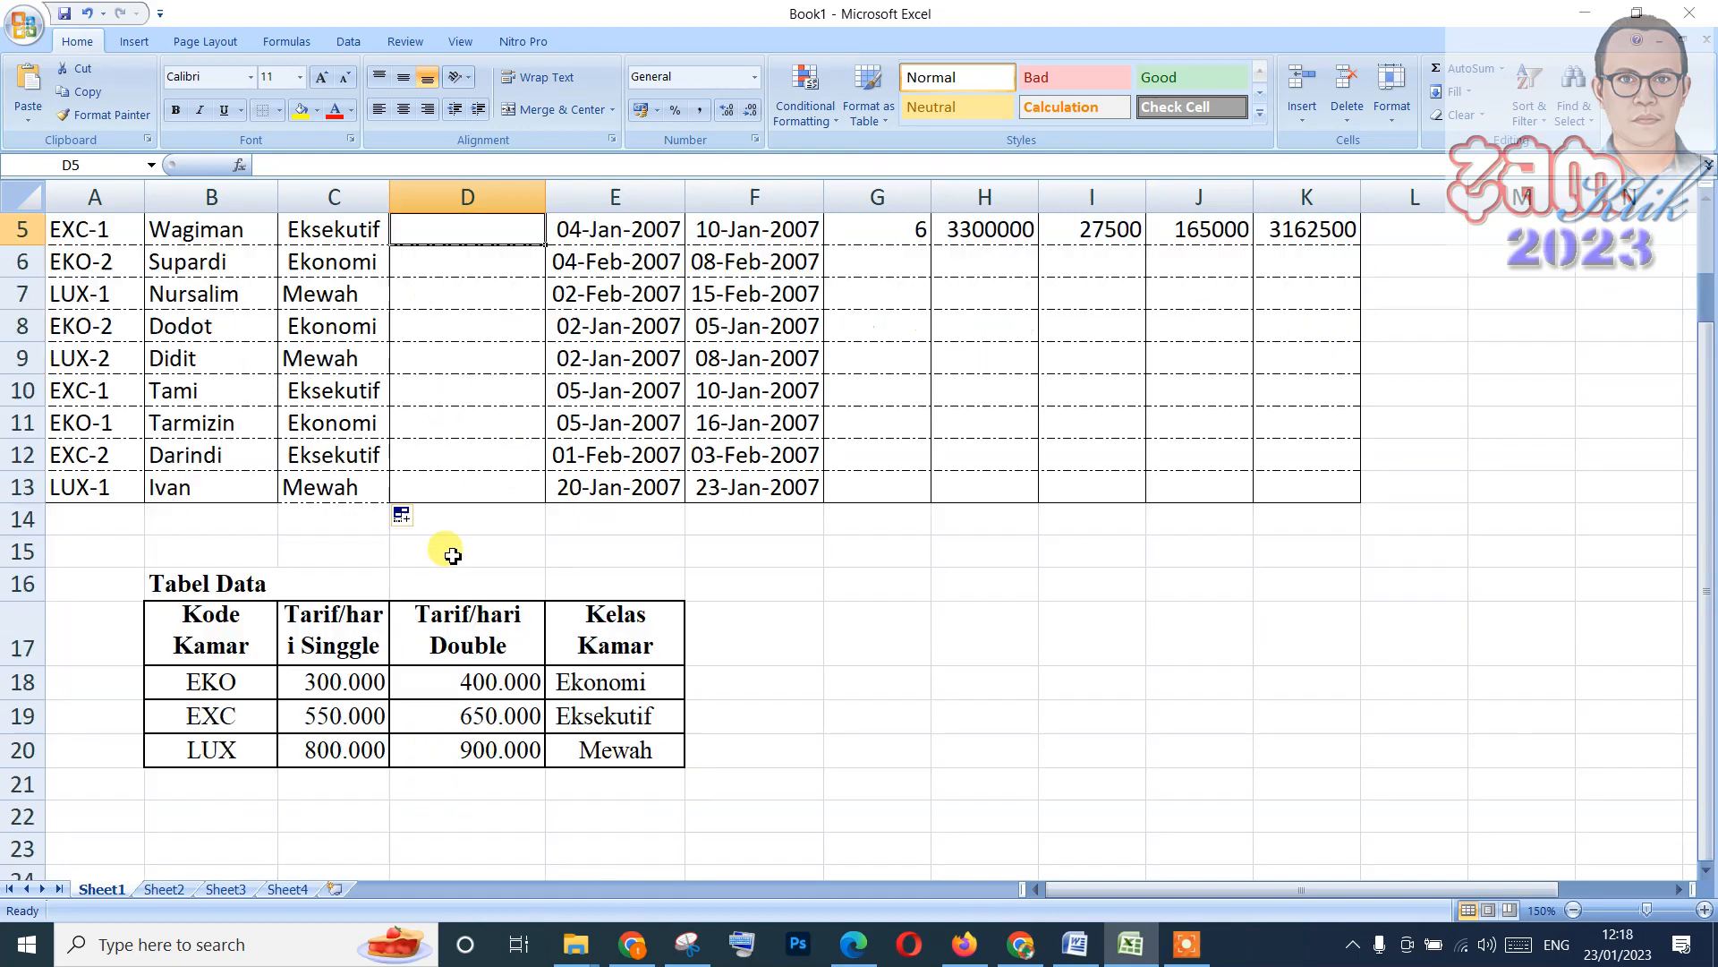
pyautogui.scroll(1, 453, 555)
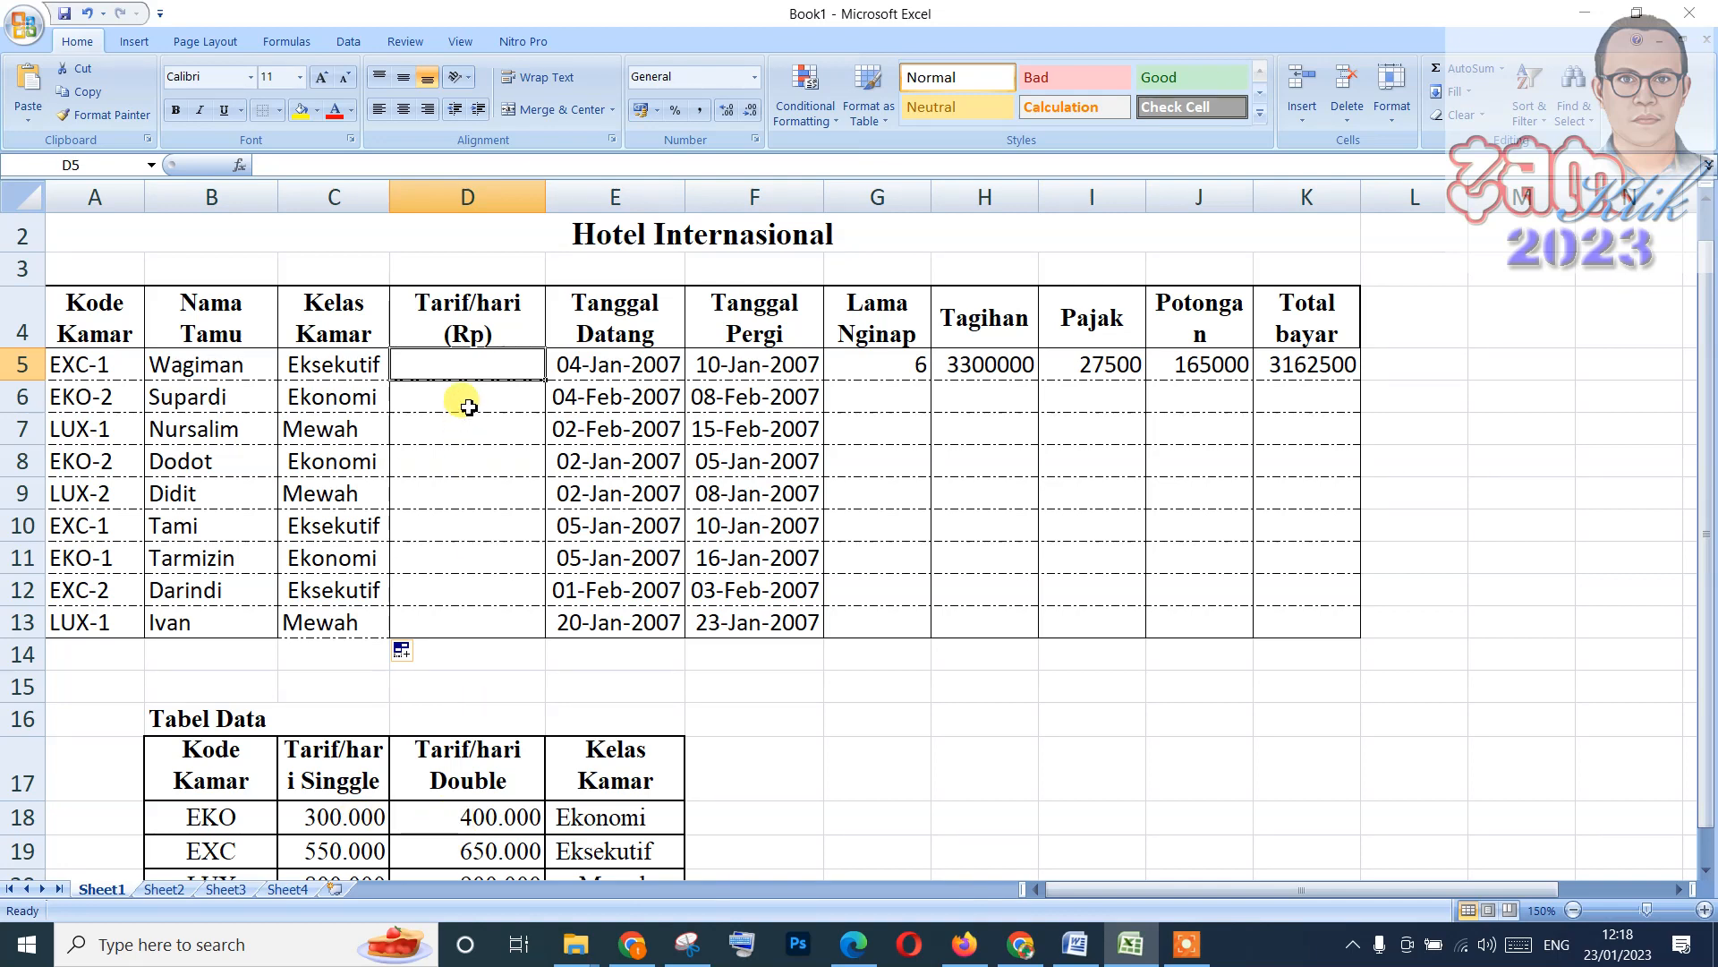
pyautogui.write('=v')
pyautogui.write('lookup(')
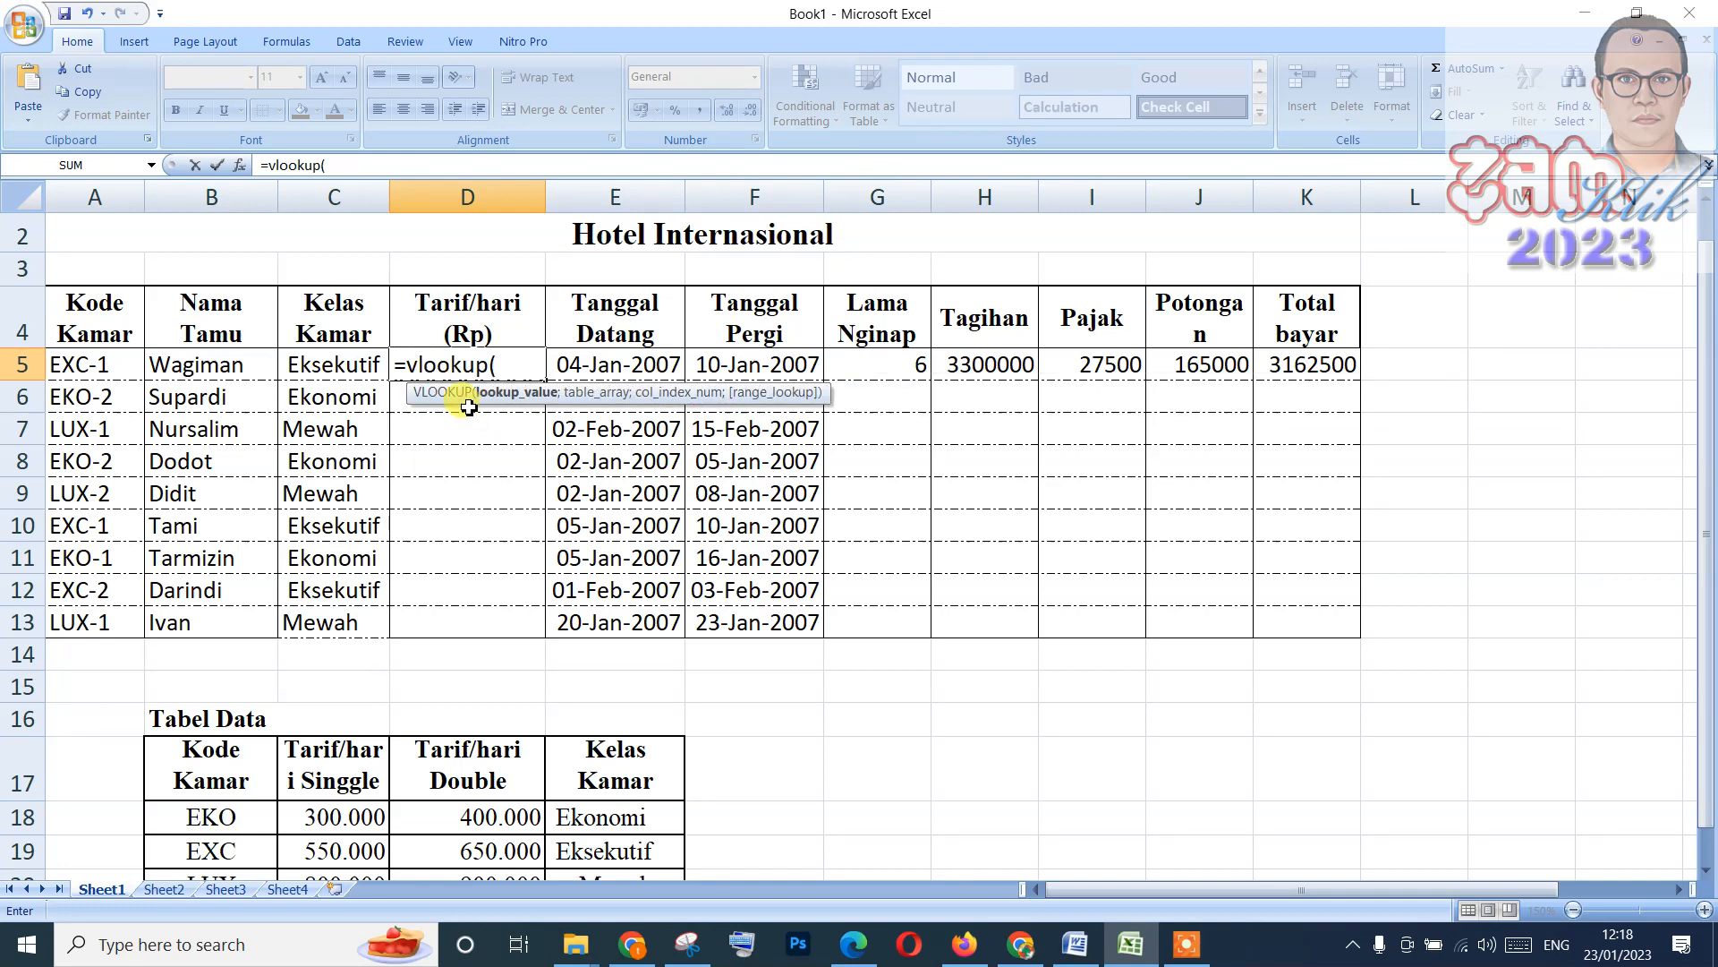
pyautogui.write('left*')
pyautogui.press('BackSpace')
pyautogui.write('(')
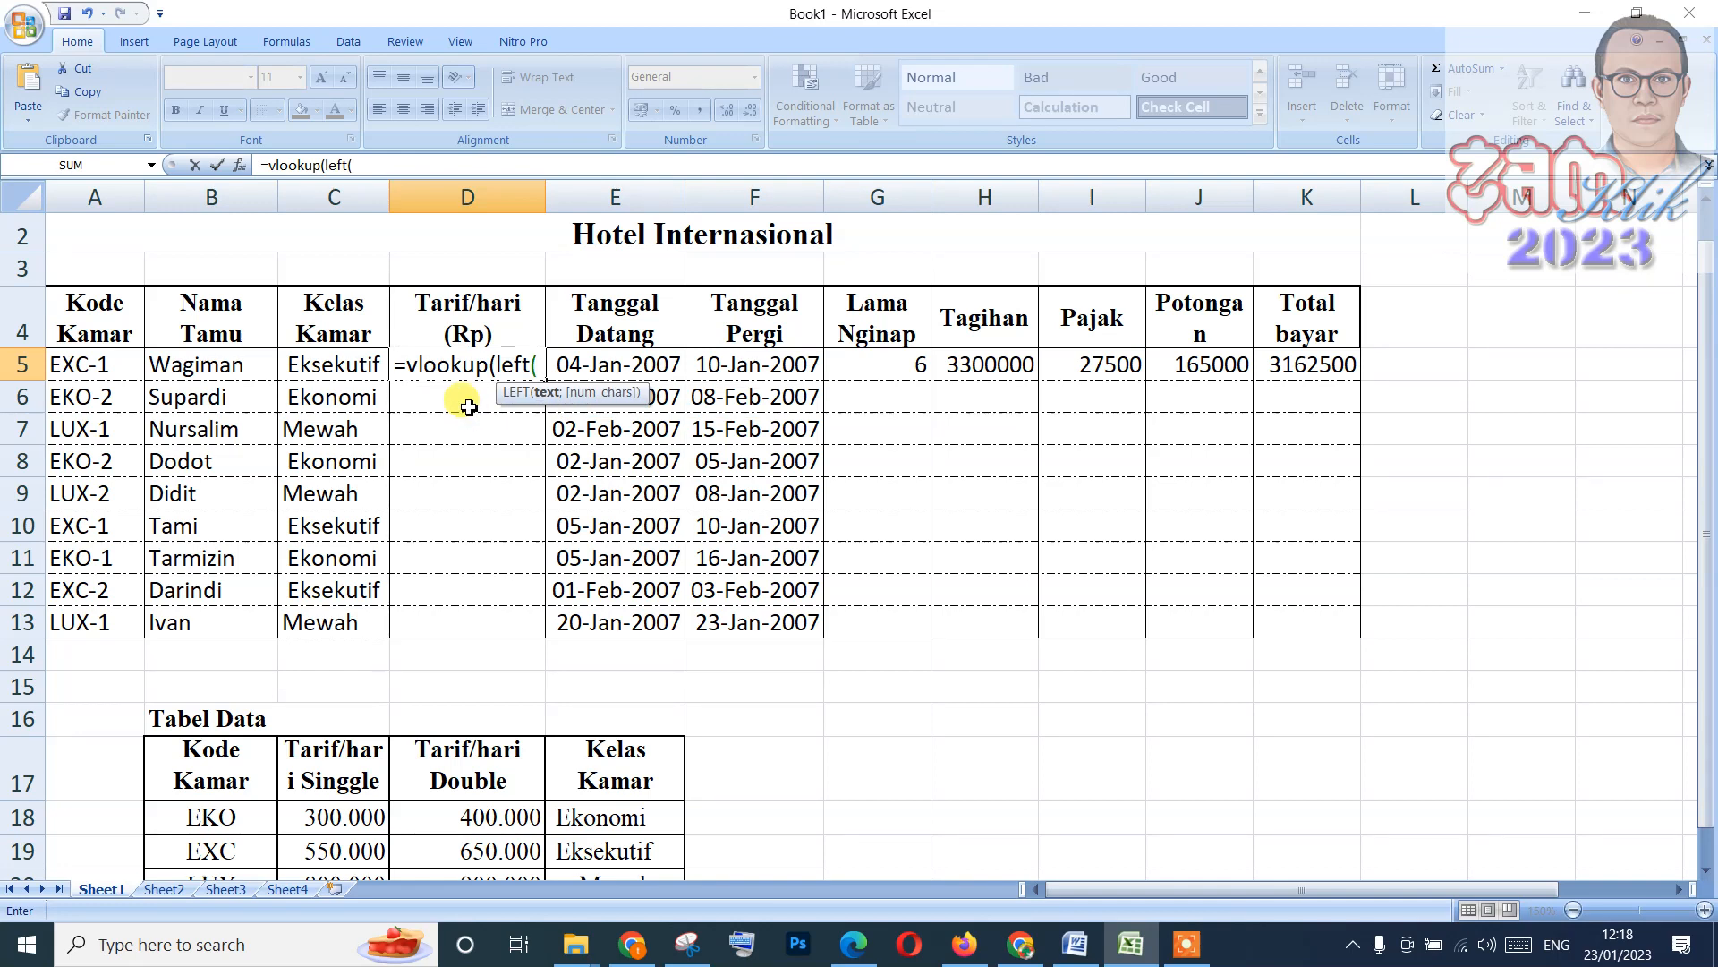
pyautogui.write('a')
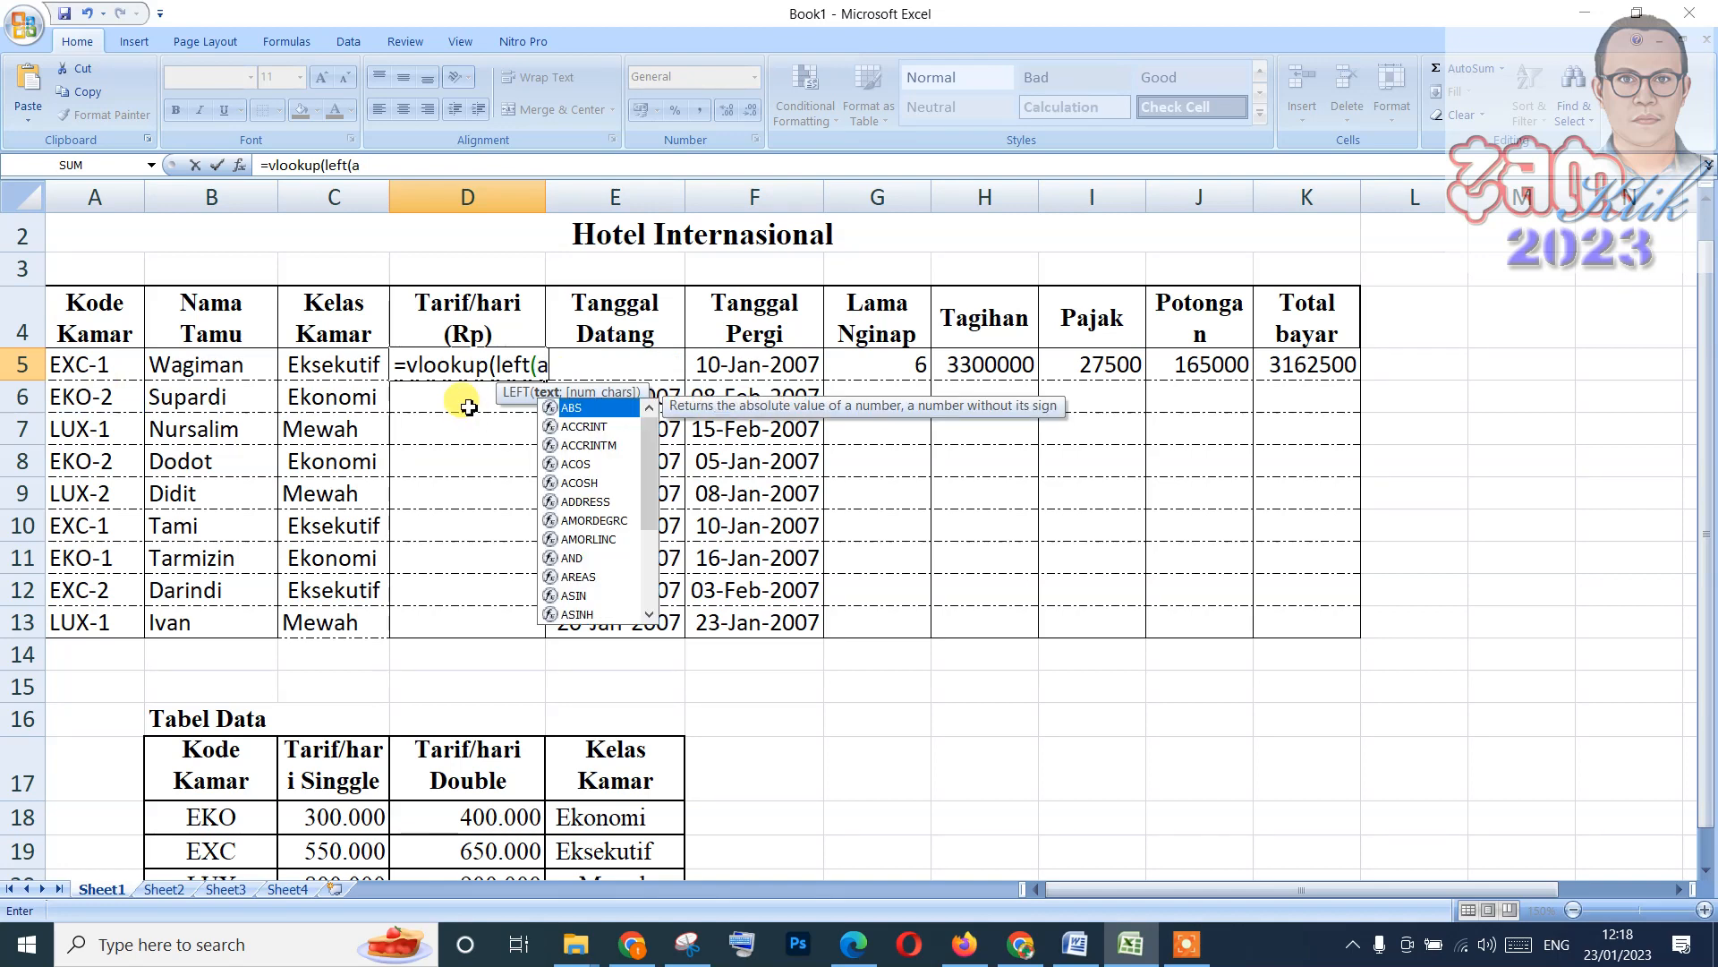
pyautogui.write('5;3')
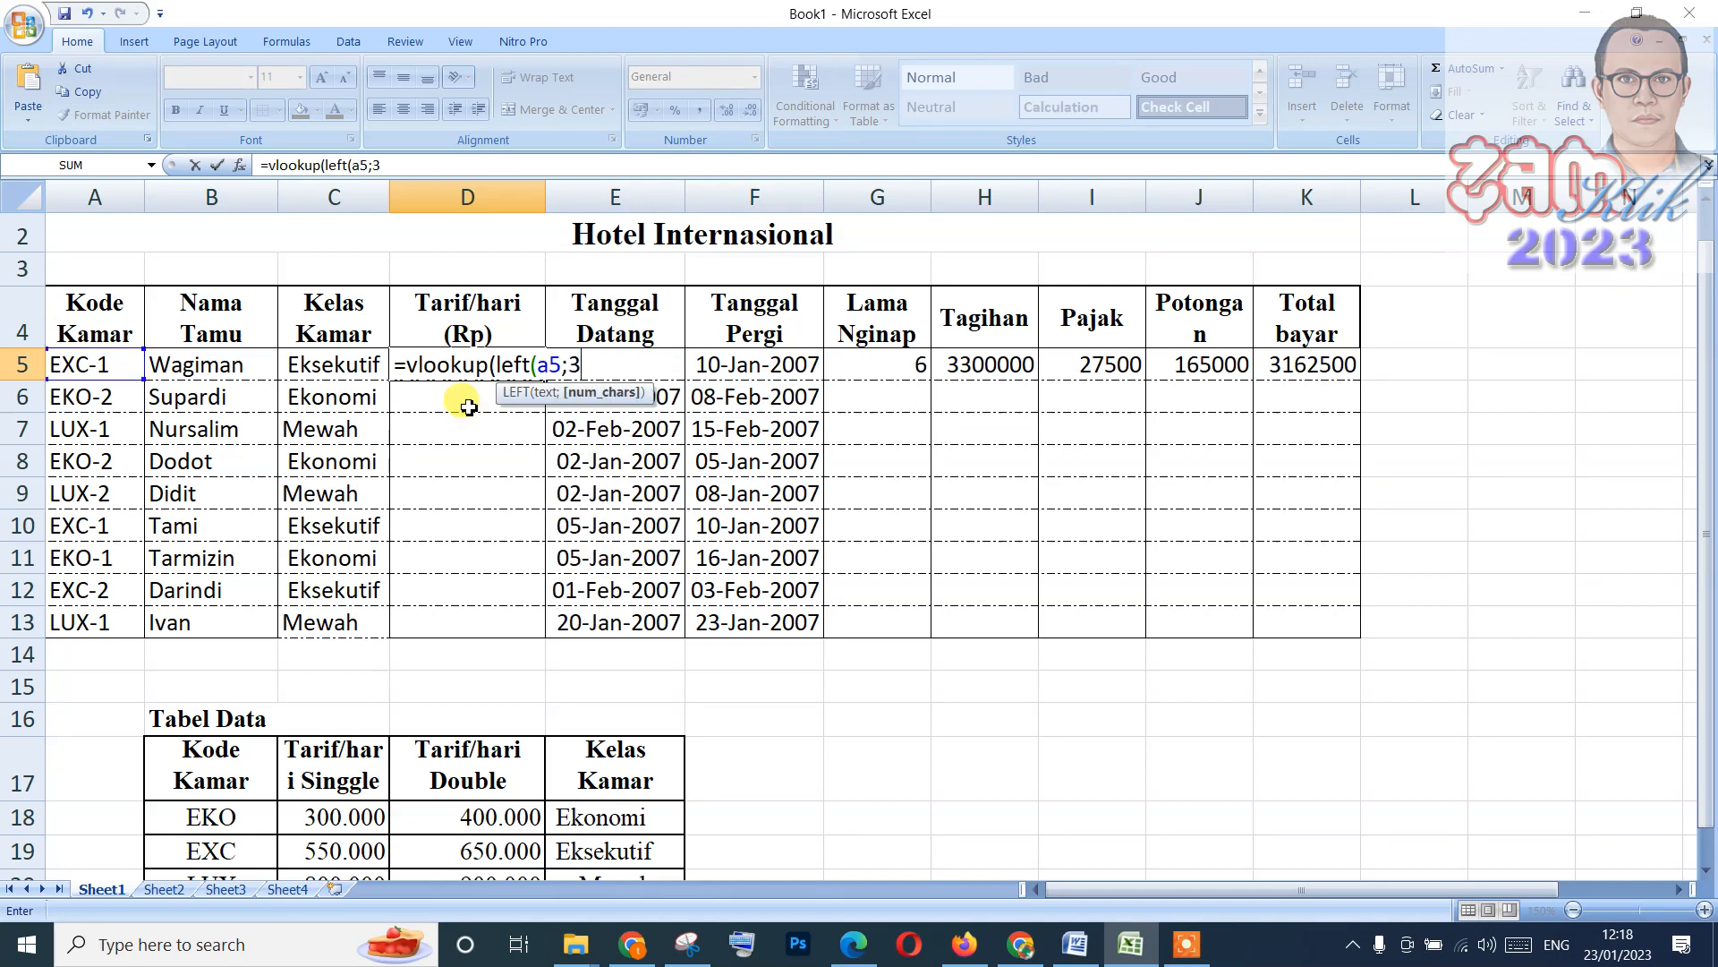
pyautogui.write(');t')
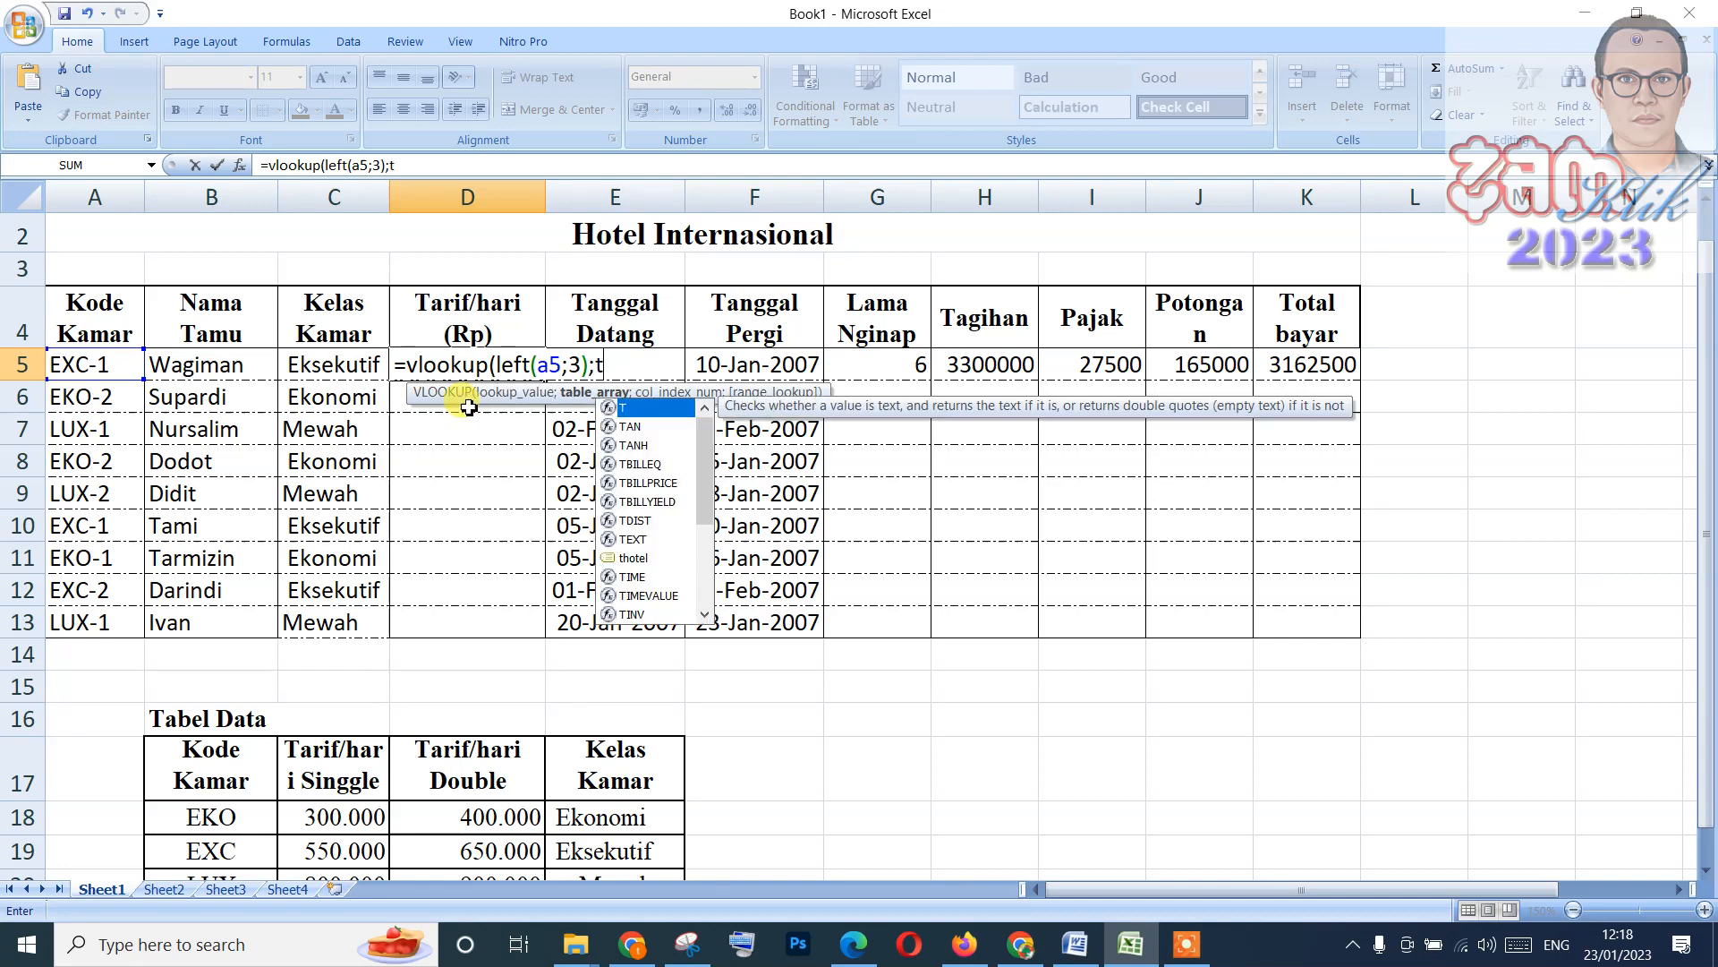
pyautogui.write('hotel')
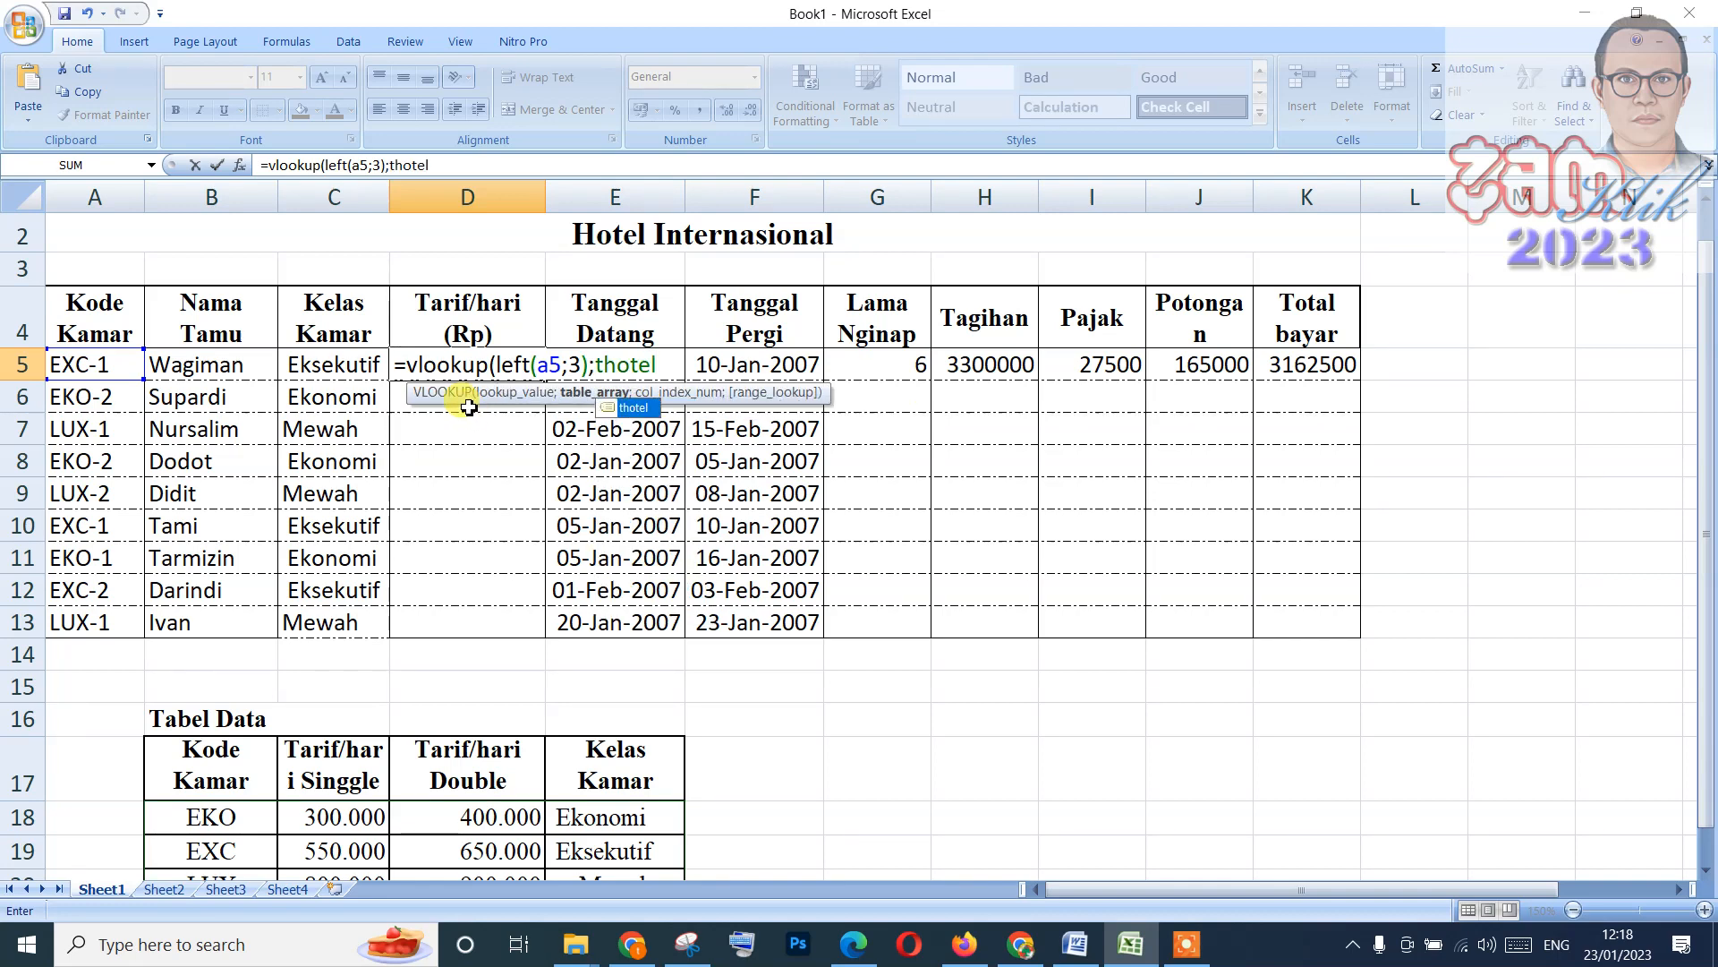
pyautogui.write(';')
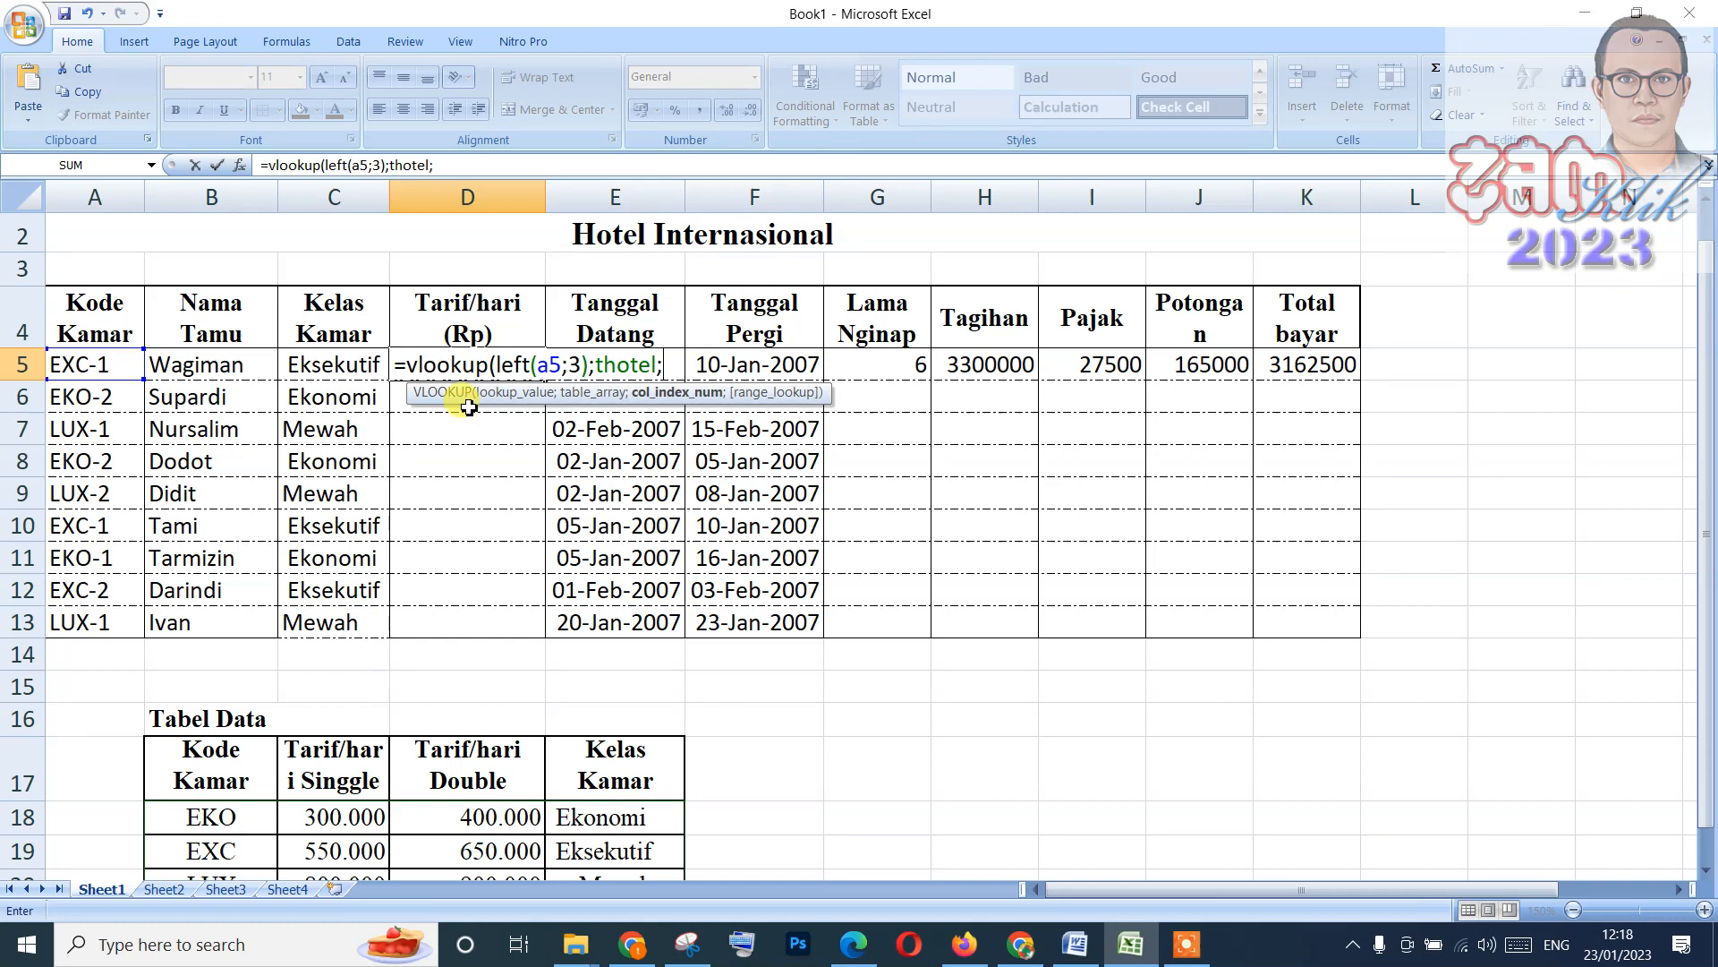
pyautogui.write('2')
pyautogui.press('Return')
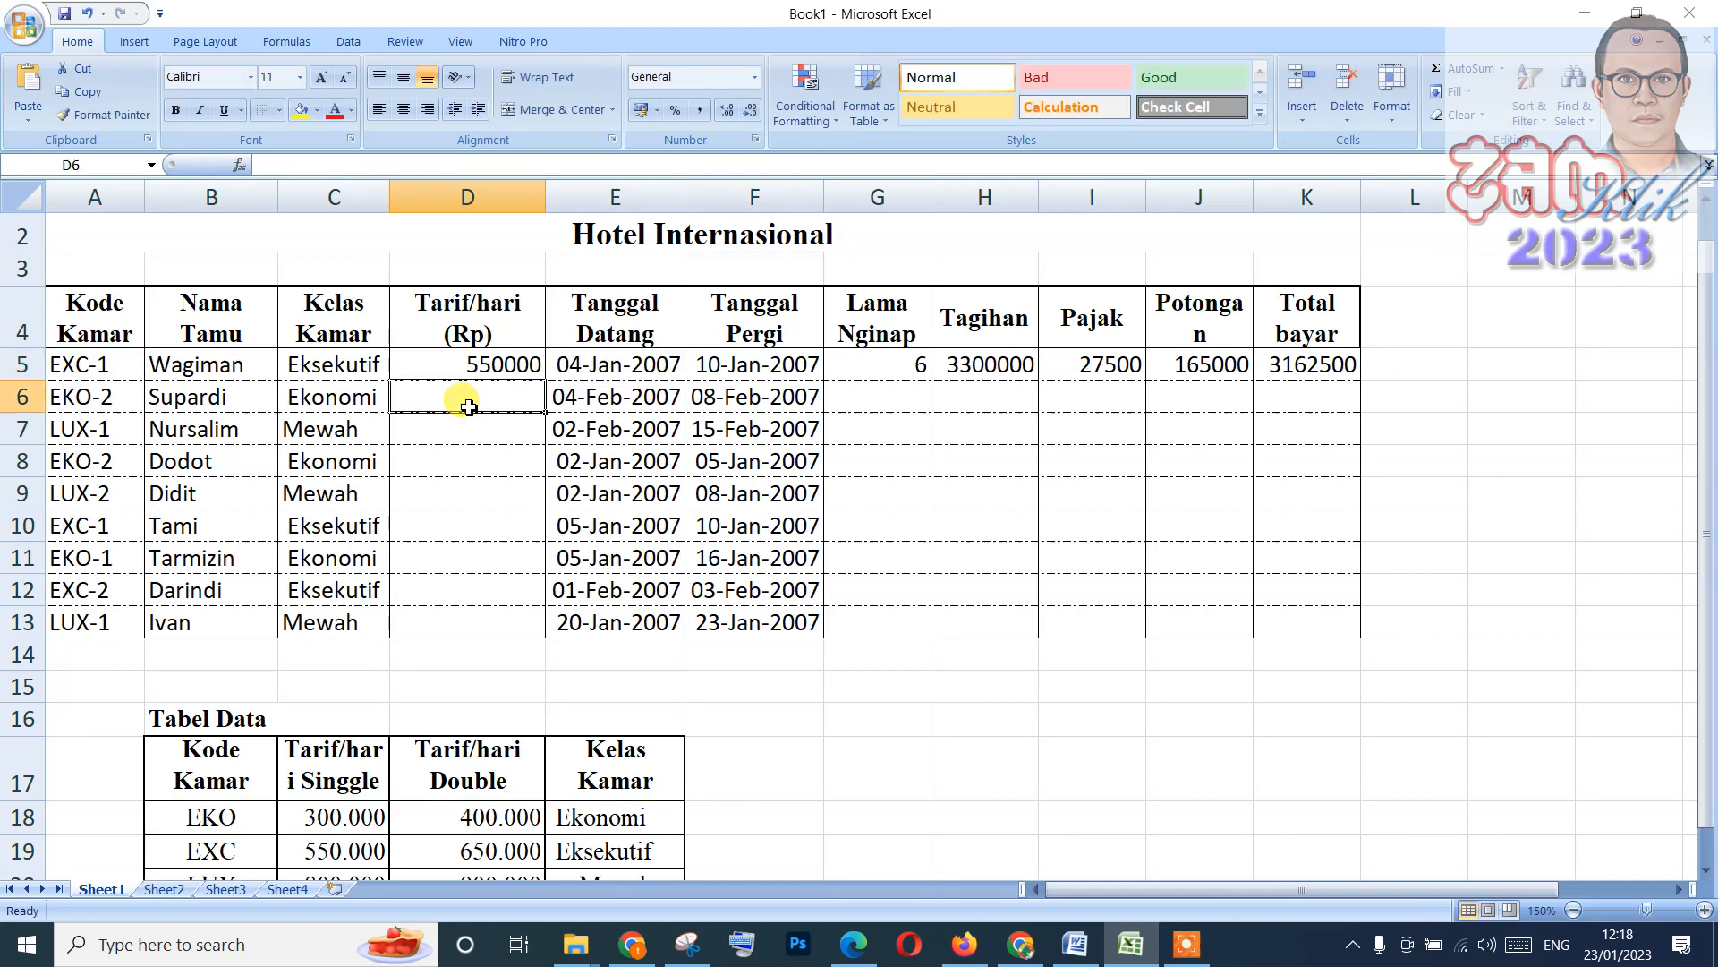
# Enter the formula =VLOOKUP(LEFT(A6;3);thotel;3) in cell D6 to look up the double-room rate.
pyautogui.press('Up')
pyautogui.click(469, 407)
pyautogui.write('=vlookup*')
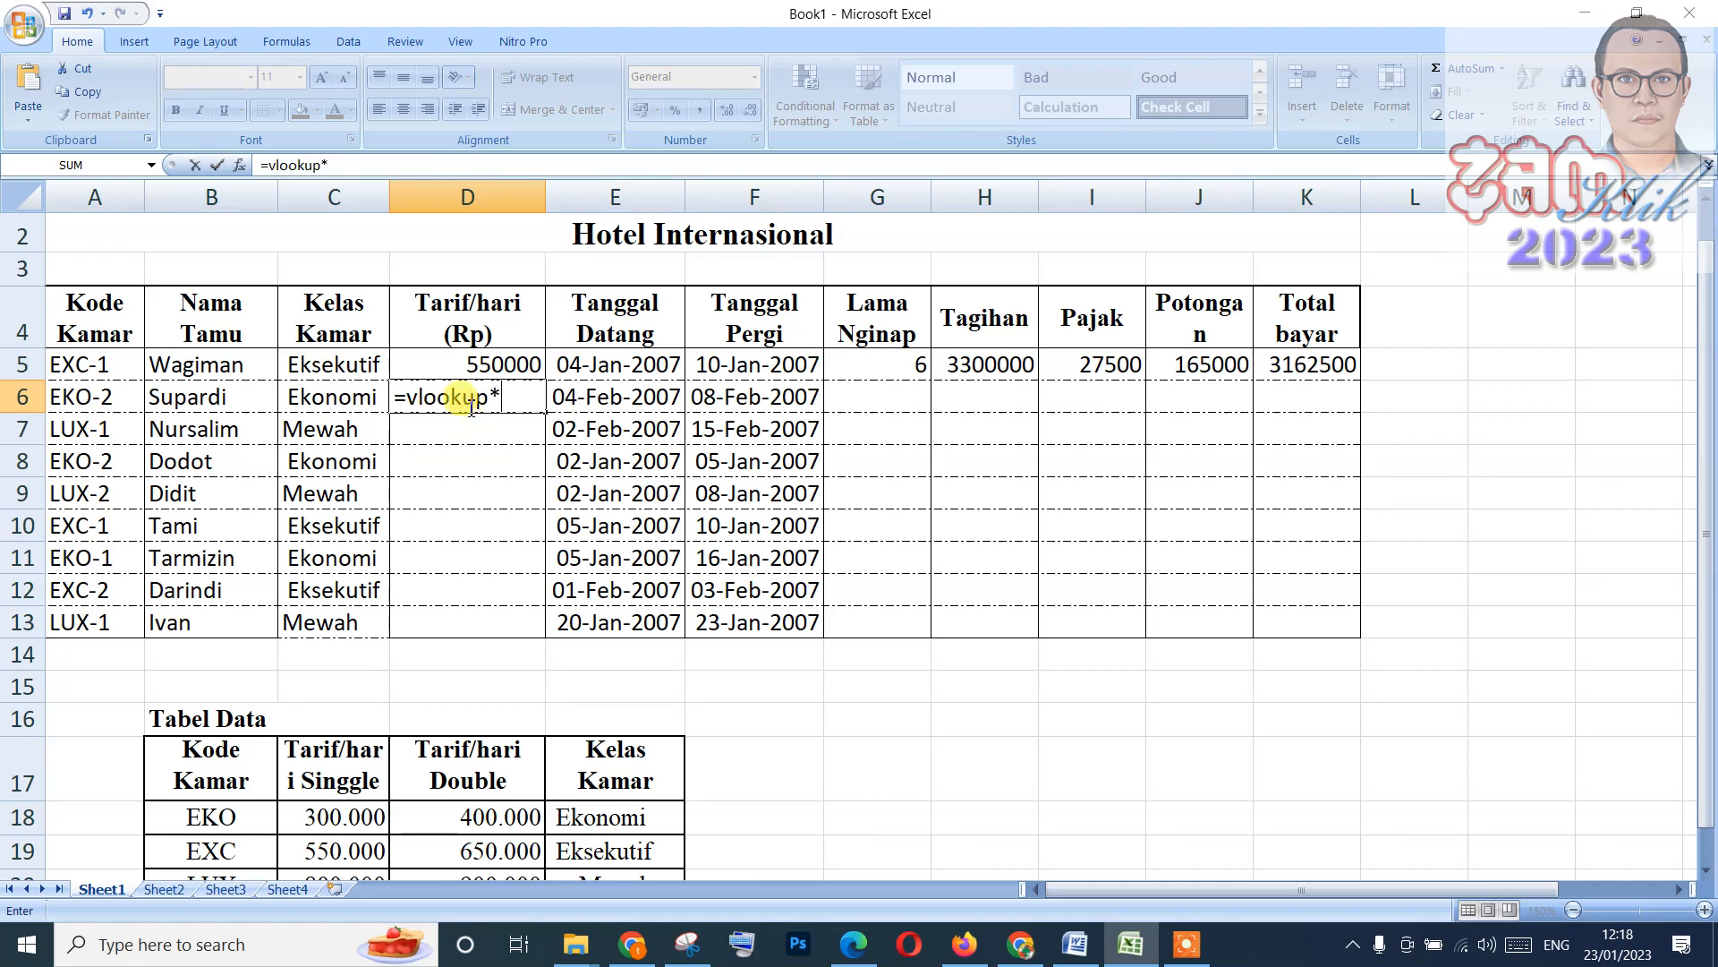
pyautogui.press('BackSpace')
pyautogui.write('(left')
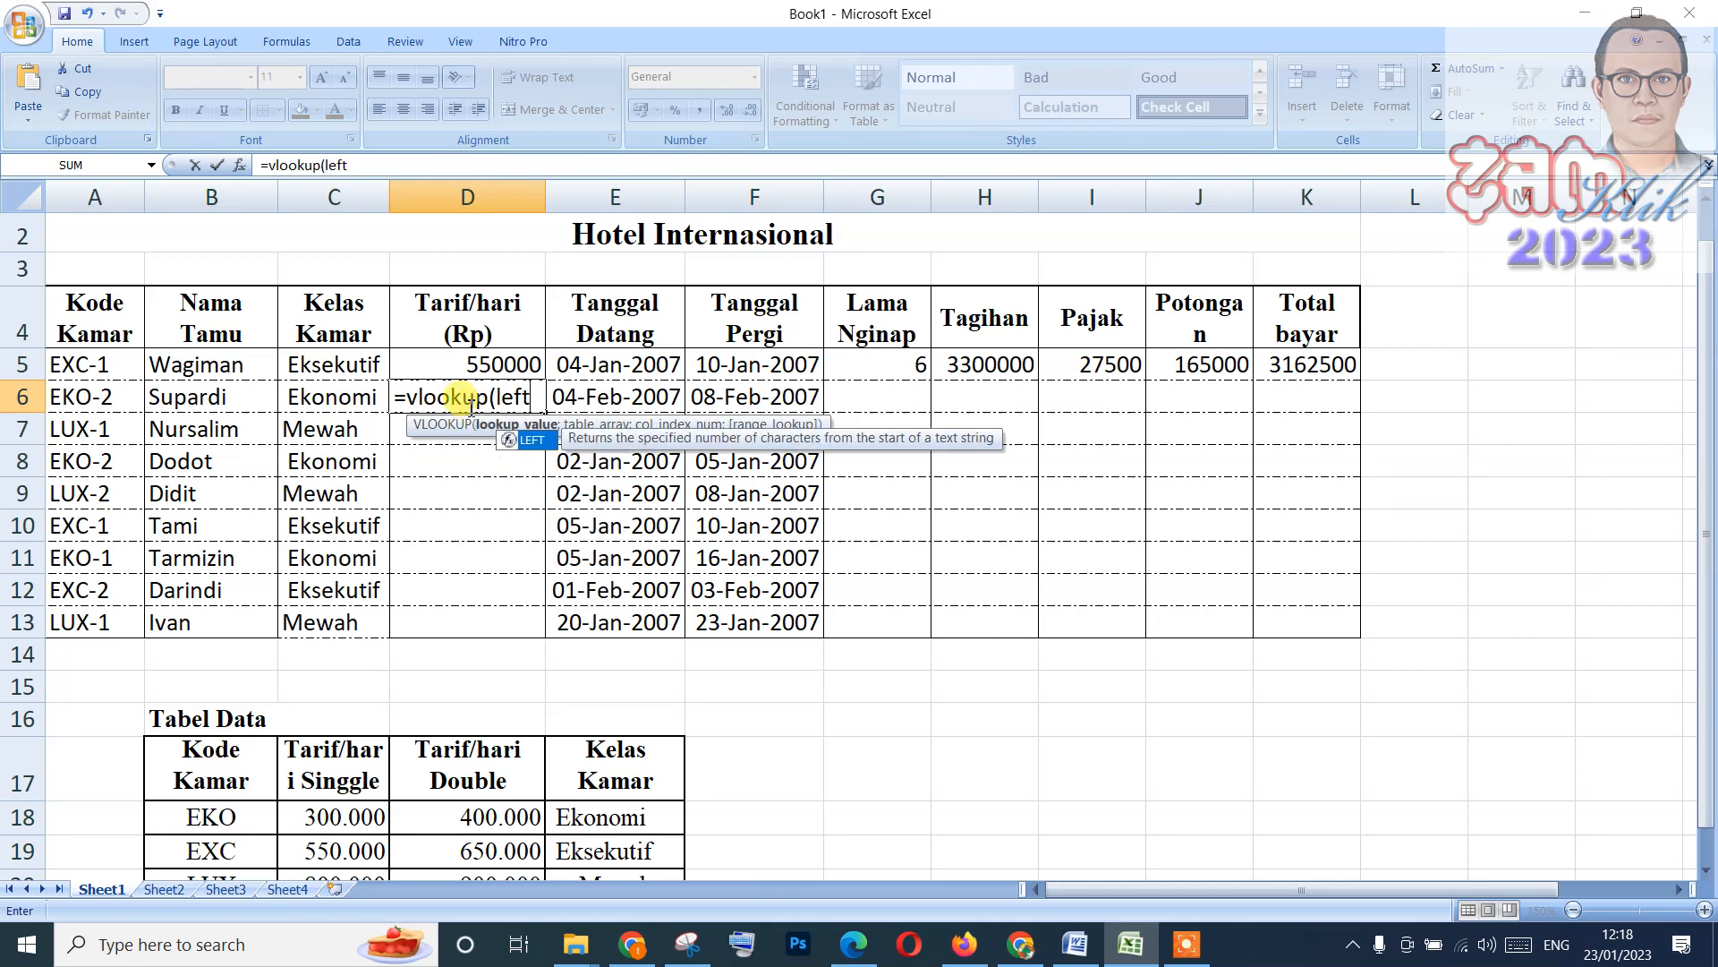
pyautogui.write('(')
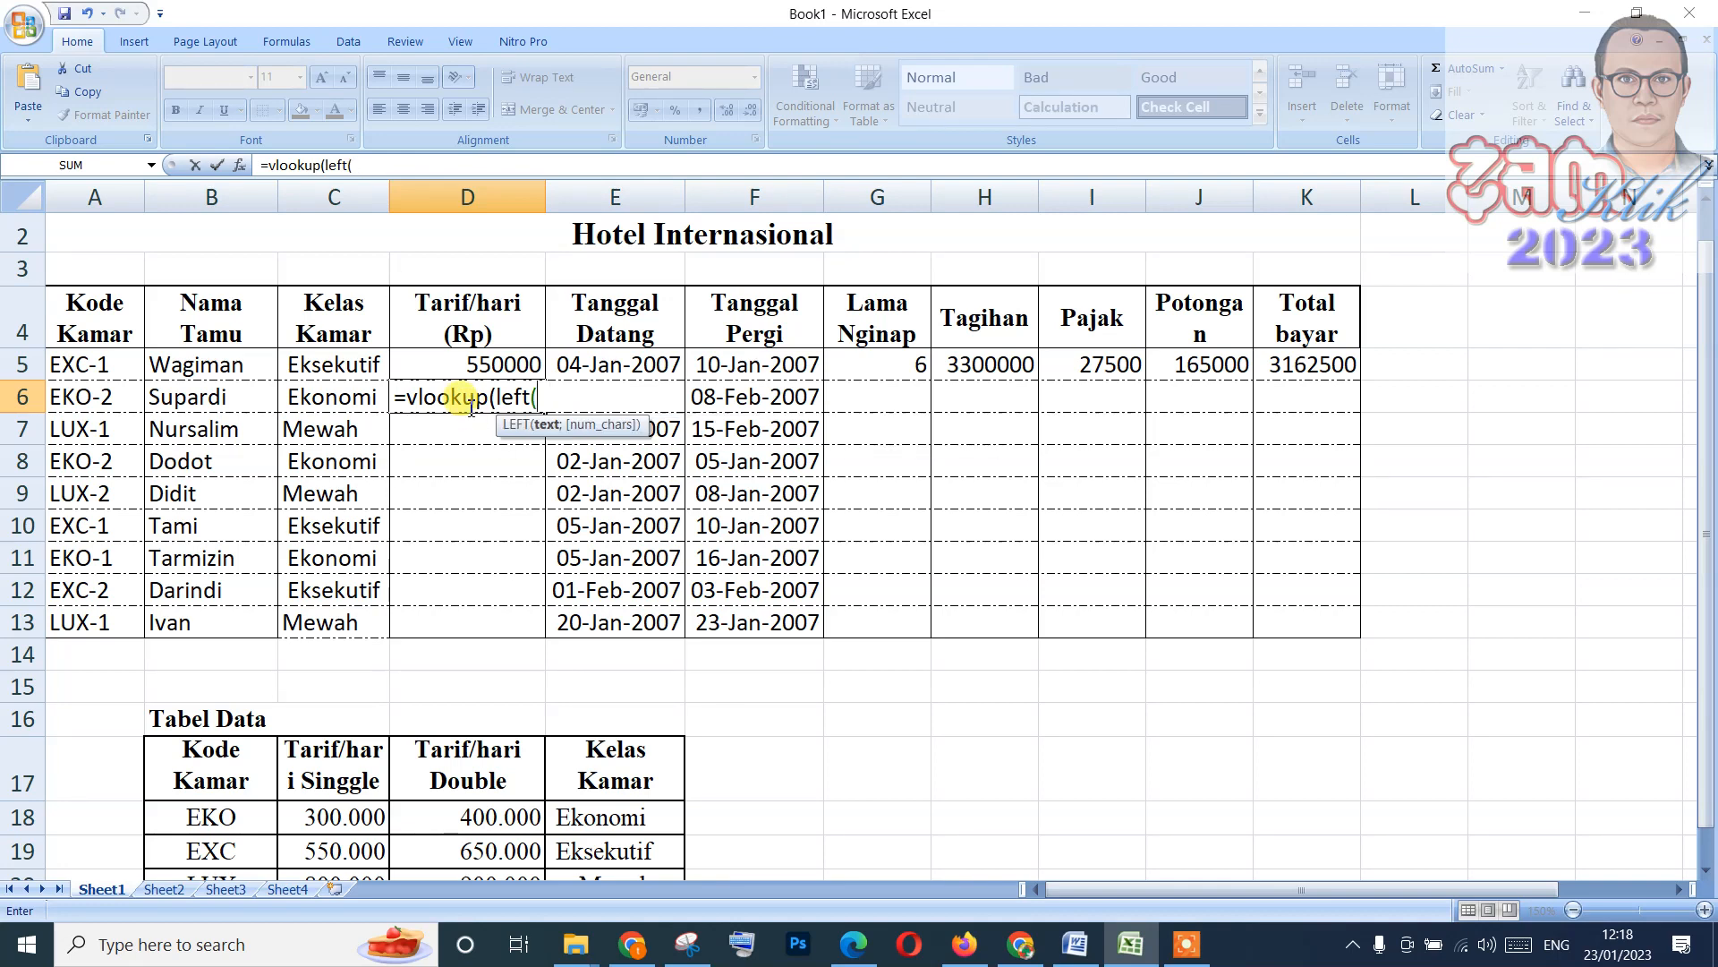
pyautogui.press('Left')
pyautogui.press('Left')
pyautogui.press('Left')
pyautogui.write(';3)')
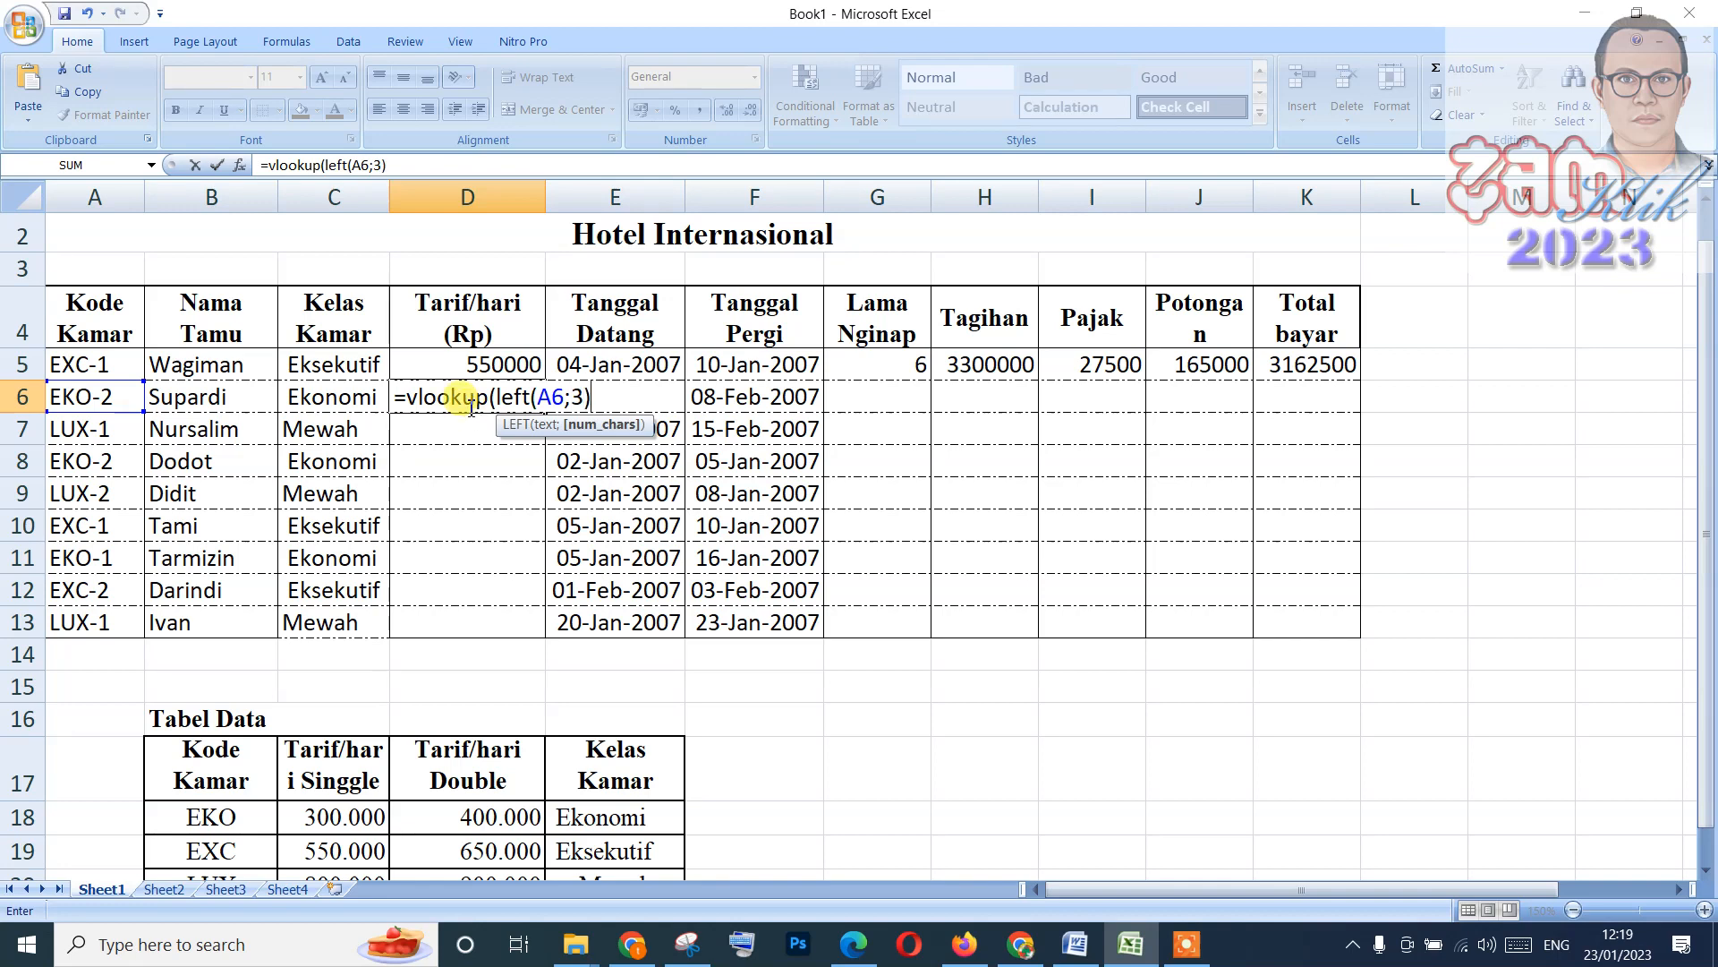
pyautogui.write(';tabe')
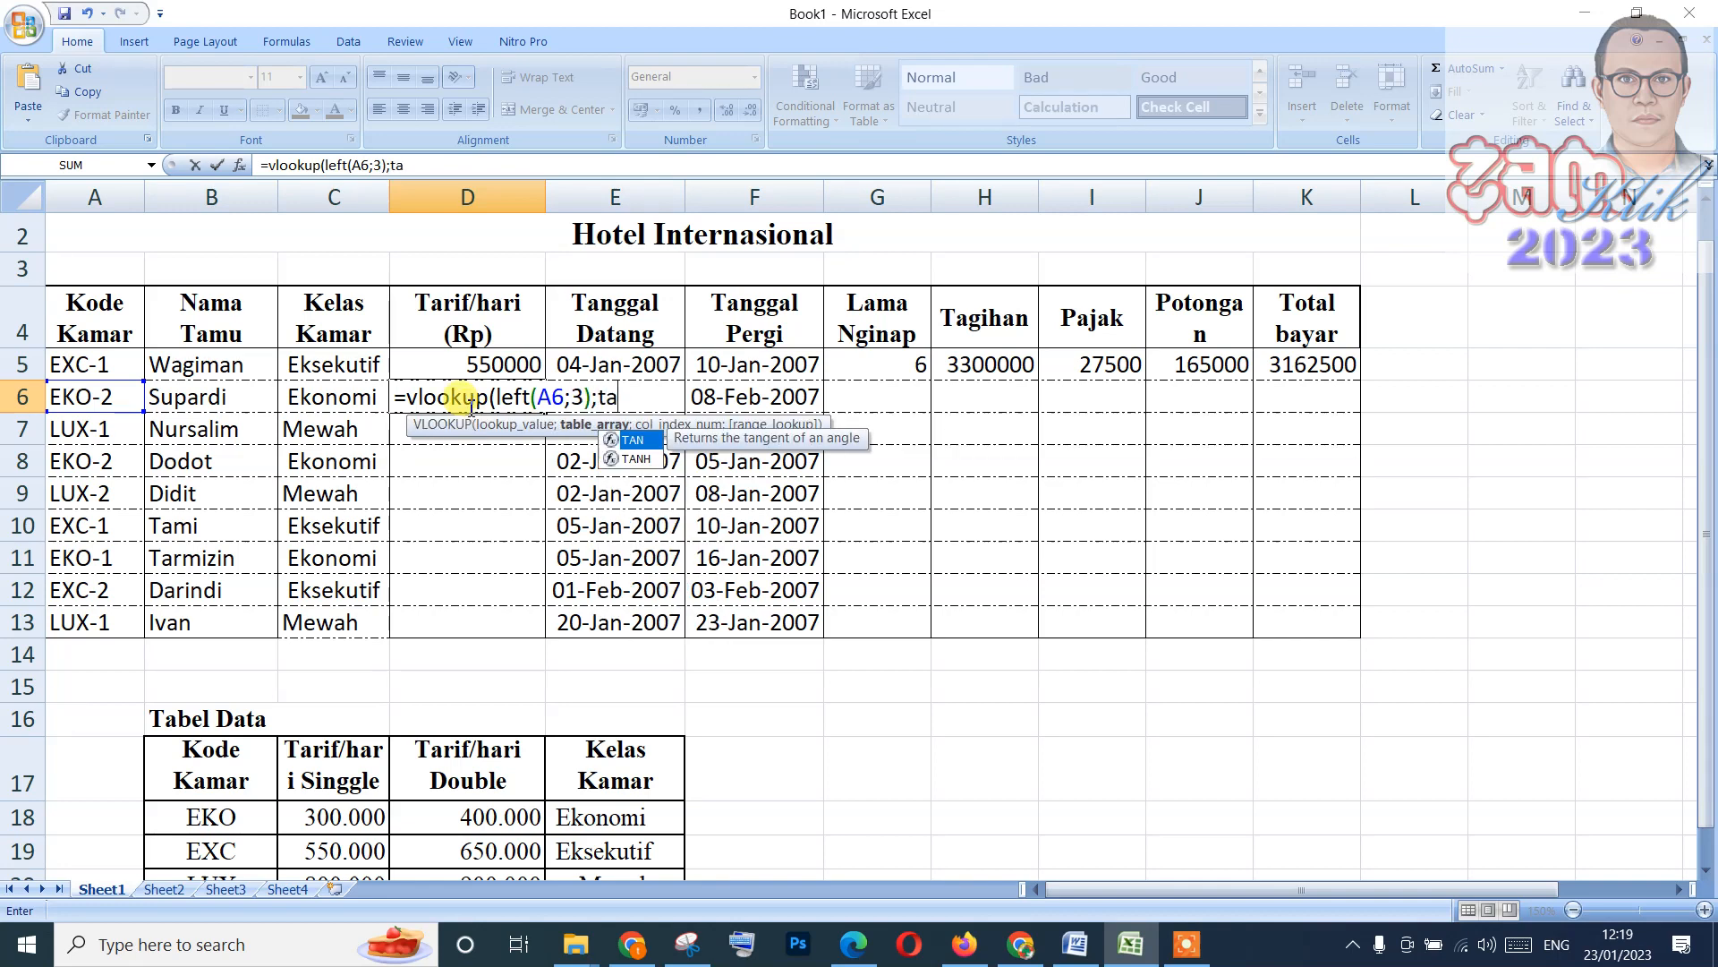
pyautogui.press('BackSpace')
pyautogui.press('BackSpace')
pyautogui.press('BackSpace')
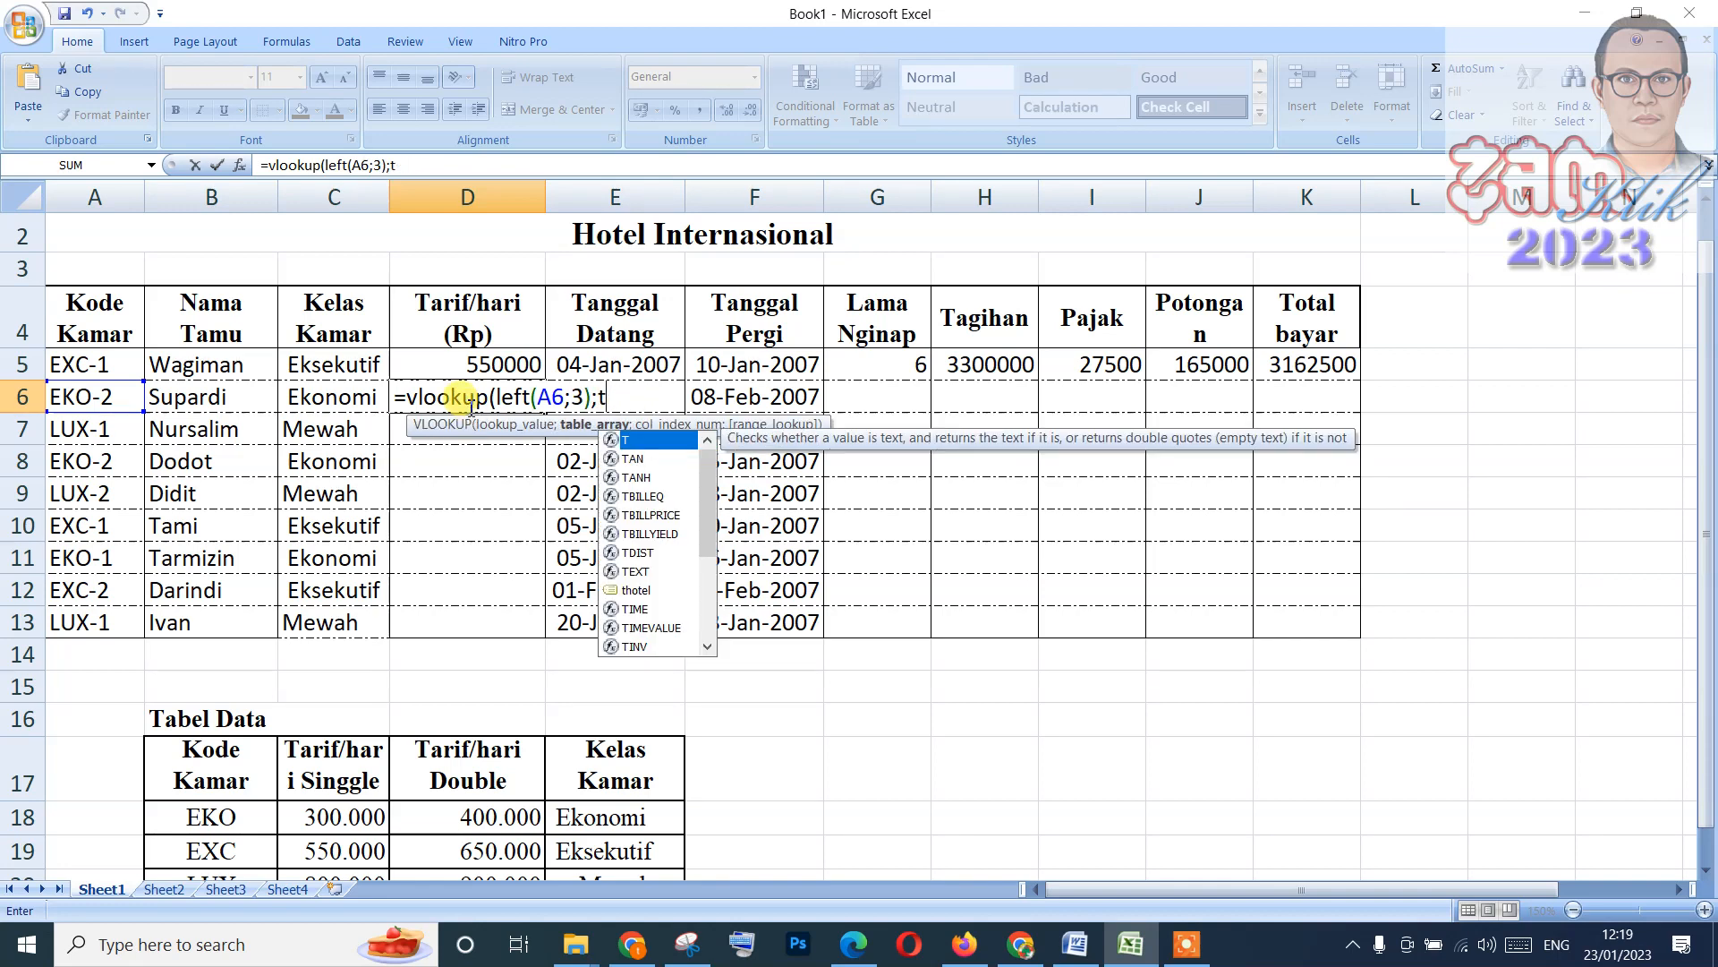
pyautogui.write('hotel')
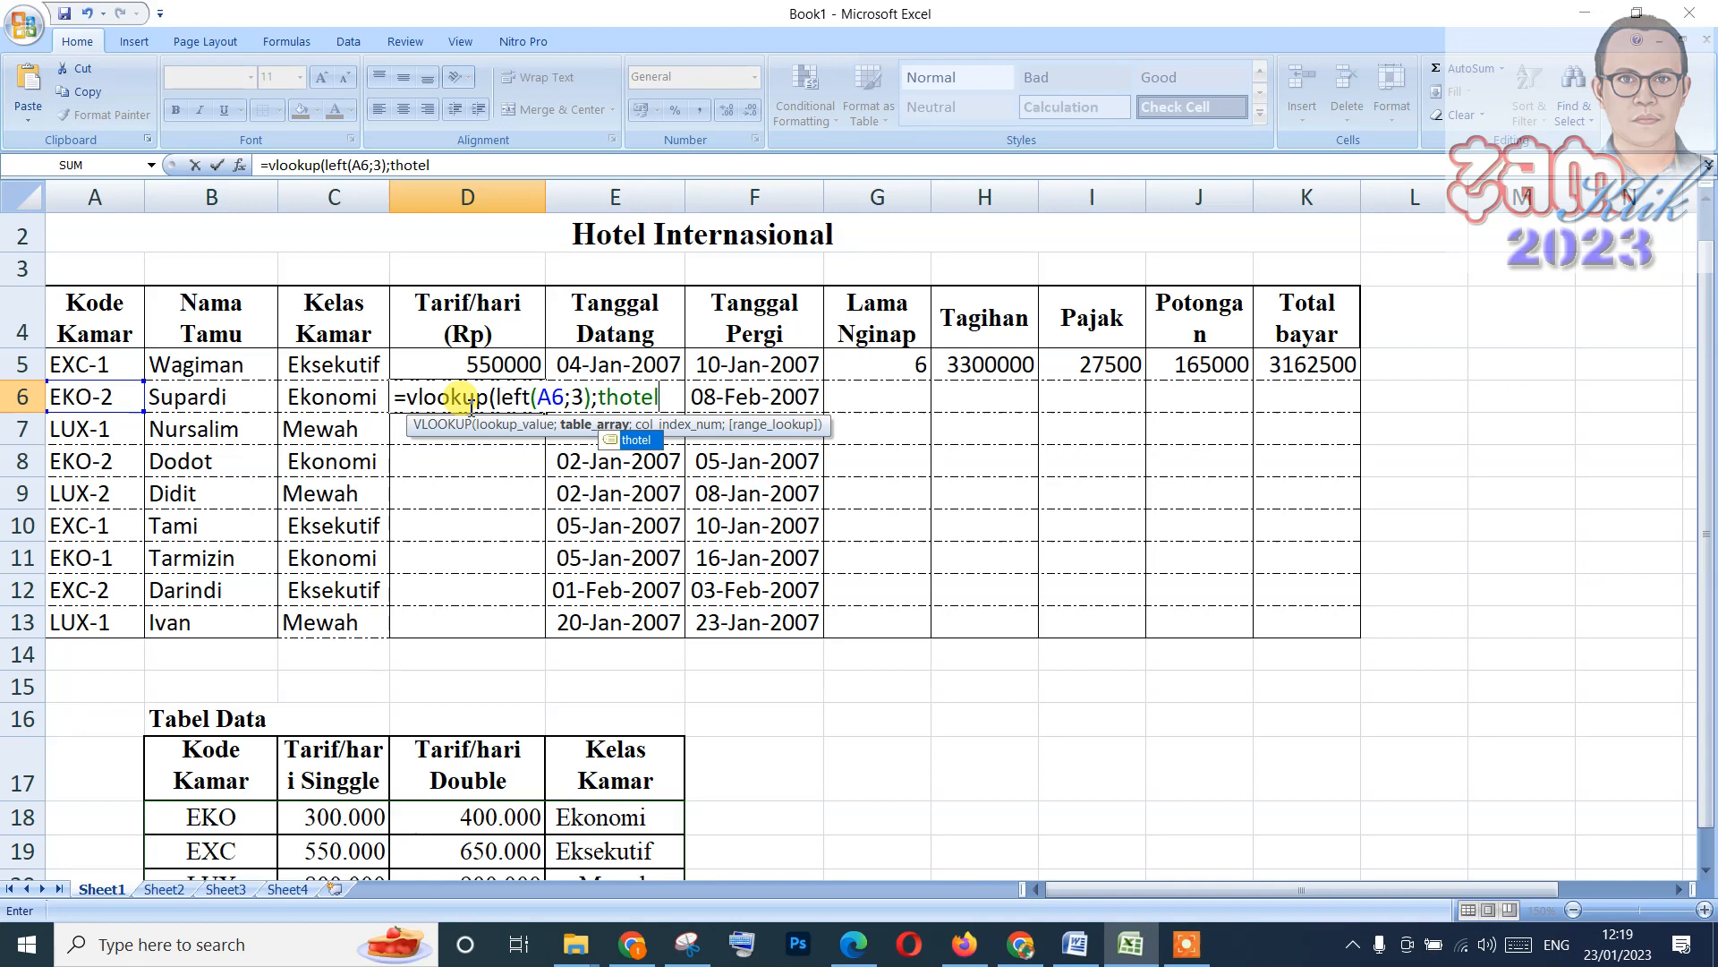
pyautogui.write(';')
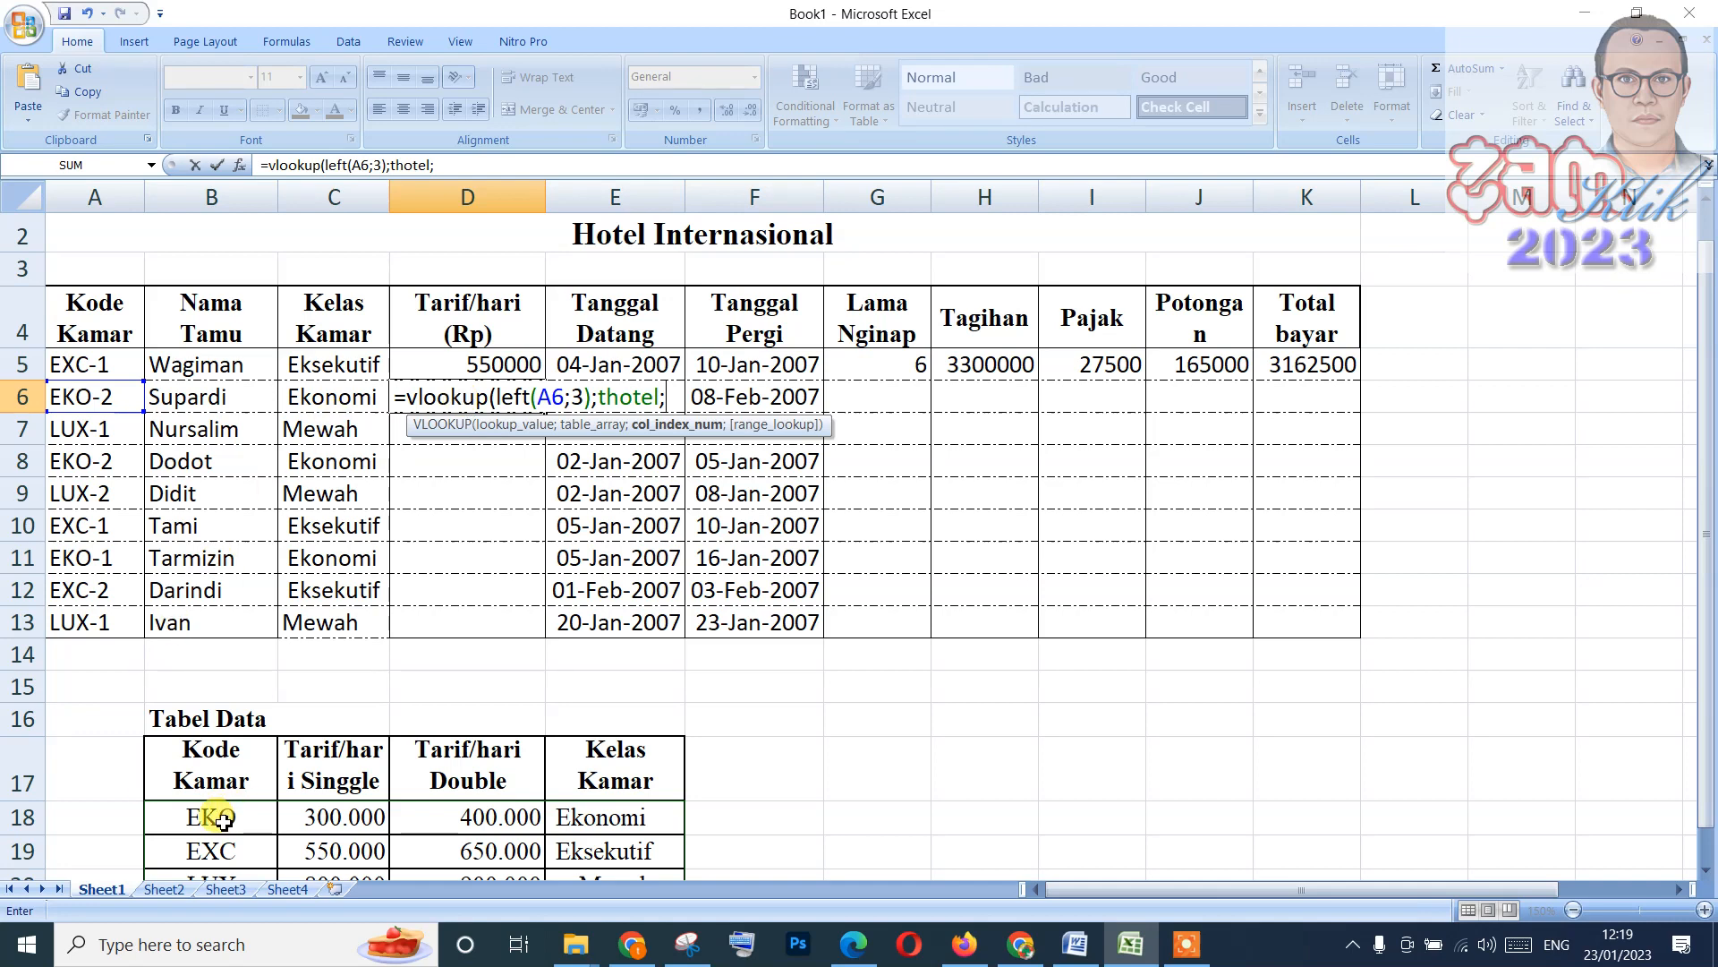
pyautogui.write('3')
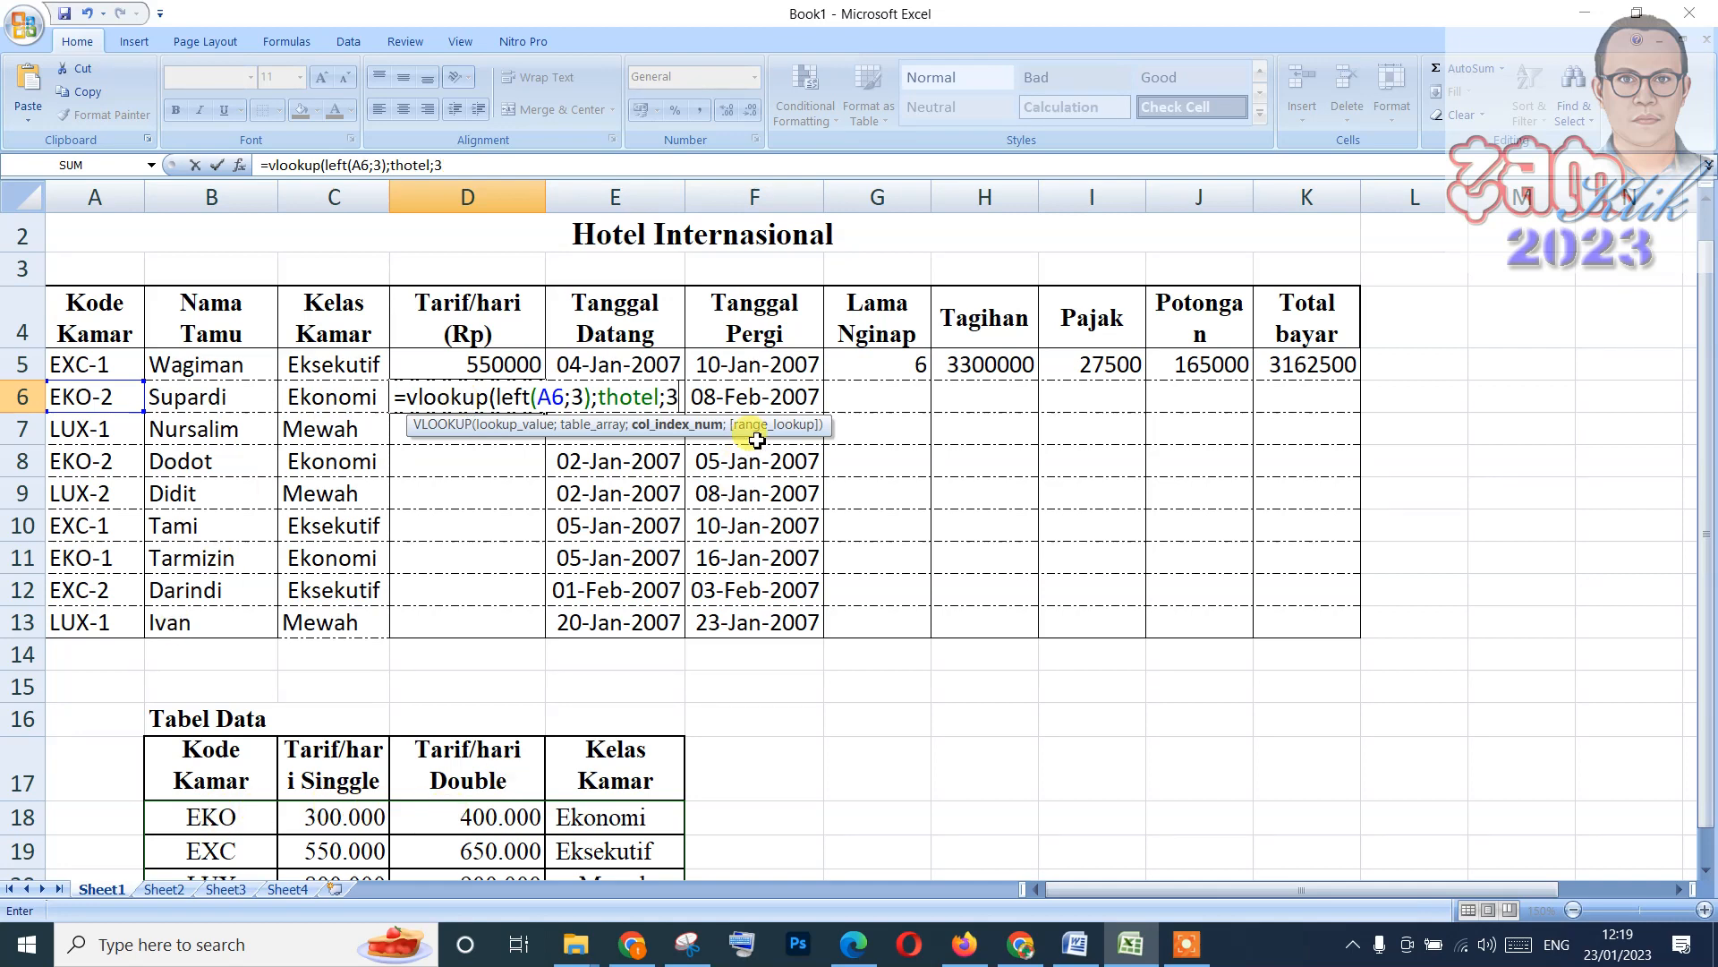
pyautogui.write(')')
pyautogui.press('Return')
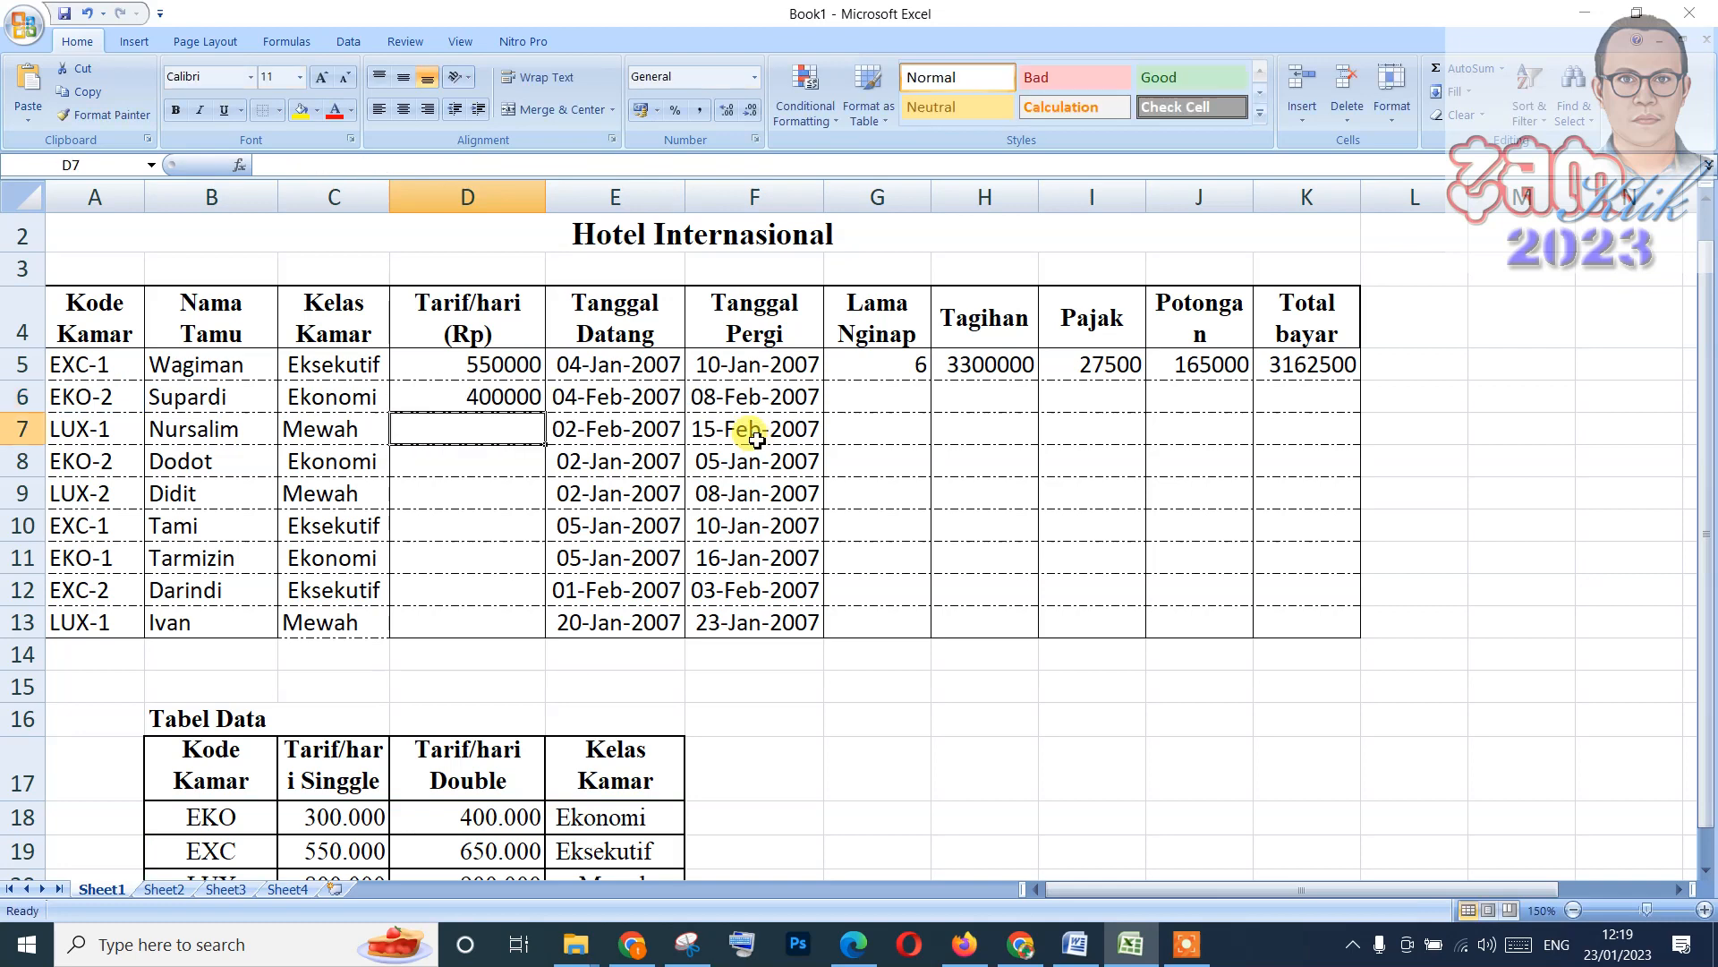
# Compare the rate formulas in D5 and D6, and replace the column index 2 in D5's VLOOKUP with a VALUE function.
pyautogui.press('Up')
pyautogui.press('Up')
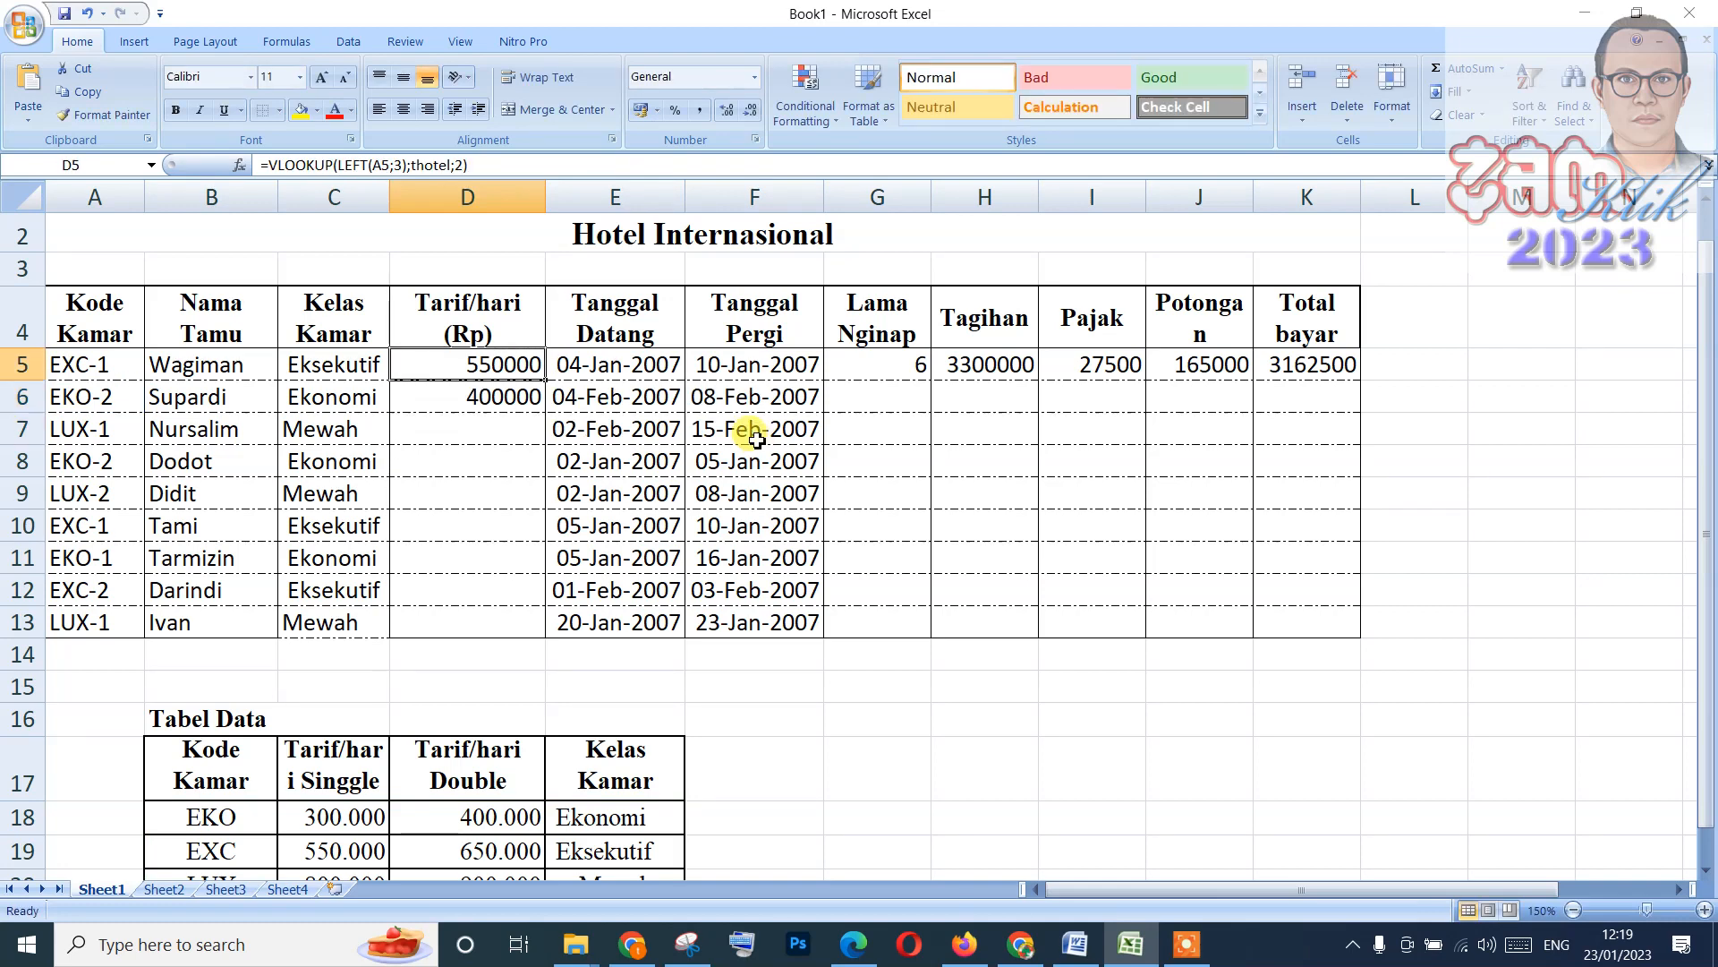
pyautogui.press('Down')
pyautogui.press('Down')
pyautogui.press('Up')
pyautogui.press('Up')
pyautogui.click(487, 165)
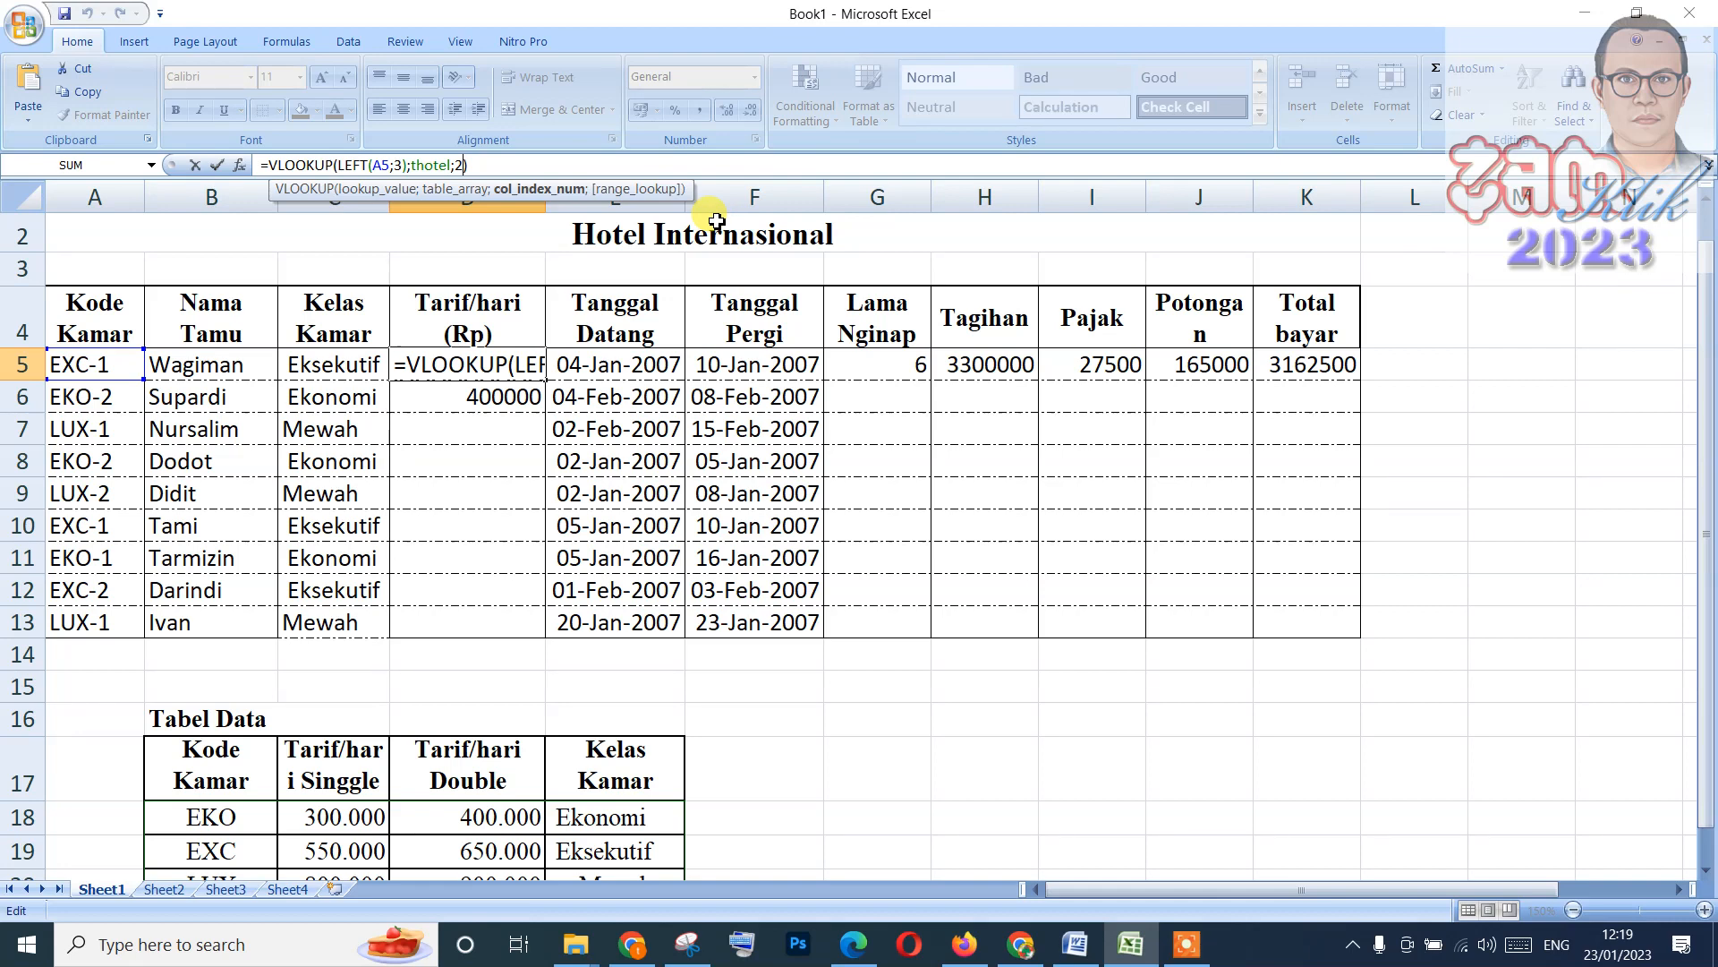
pyautogui.doubleClick(535, 363)
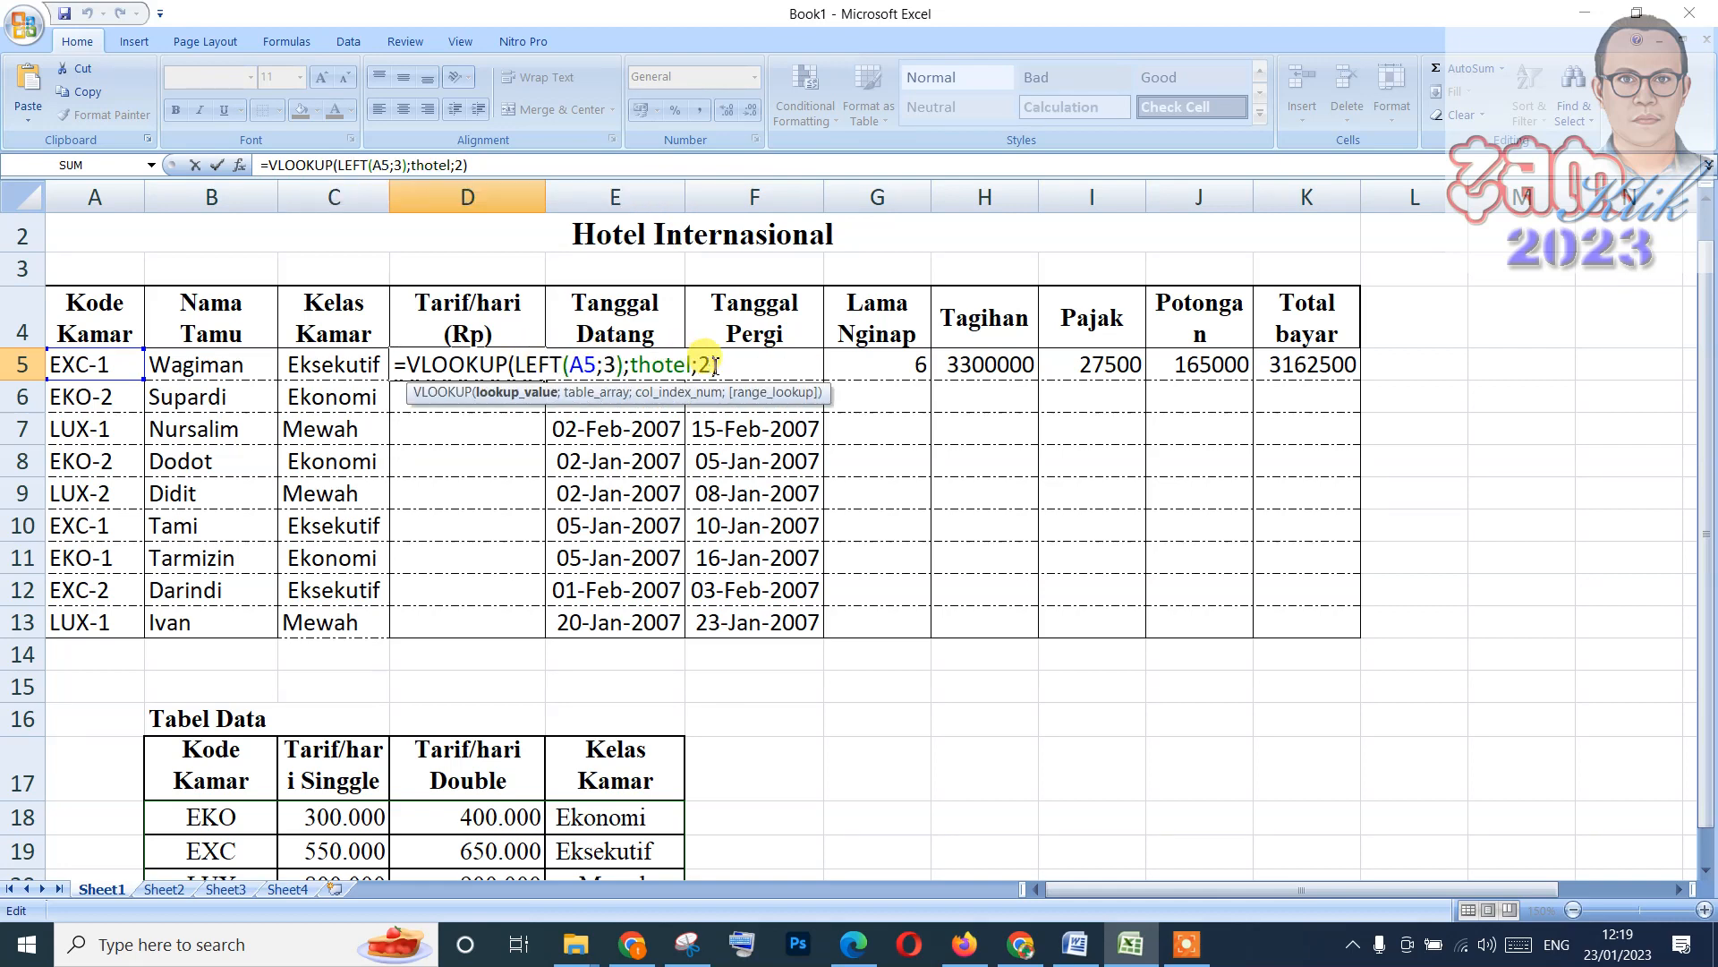
pyautogui.click(716, 365)
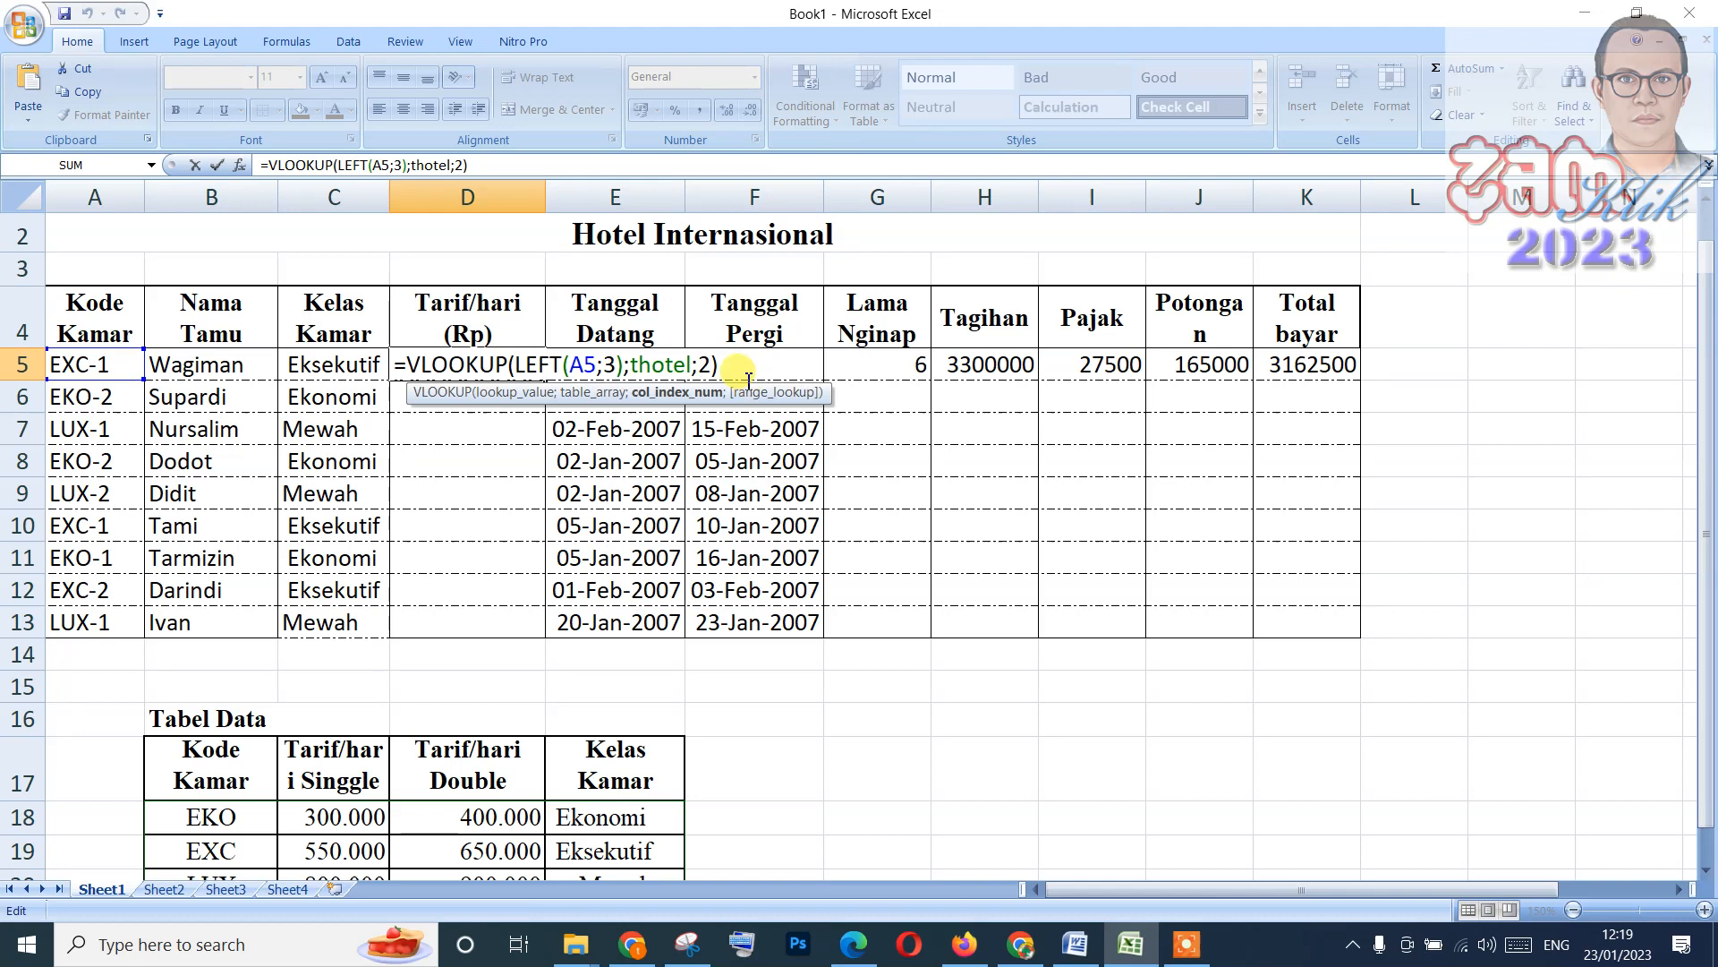
pyautogui.press('BackSpace')
pyautogui.write('val')
pyautogui.press('BackSpace')
pyautogui.press('BackSpace')
pyautogui.press('BackSpace')
pyautogui.write('value')
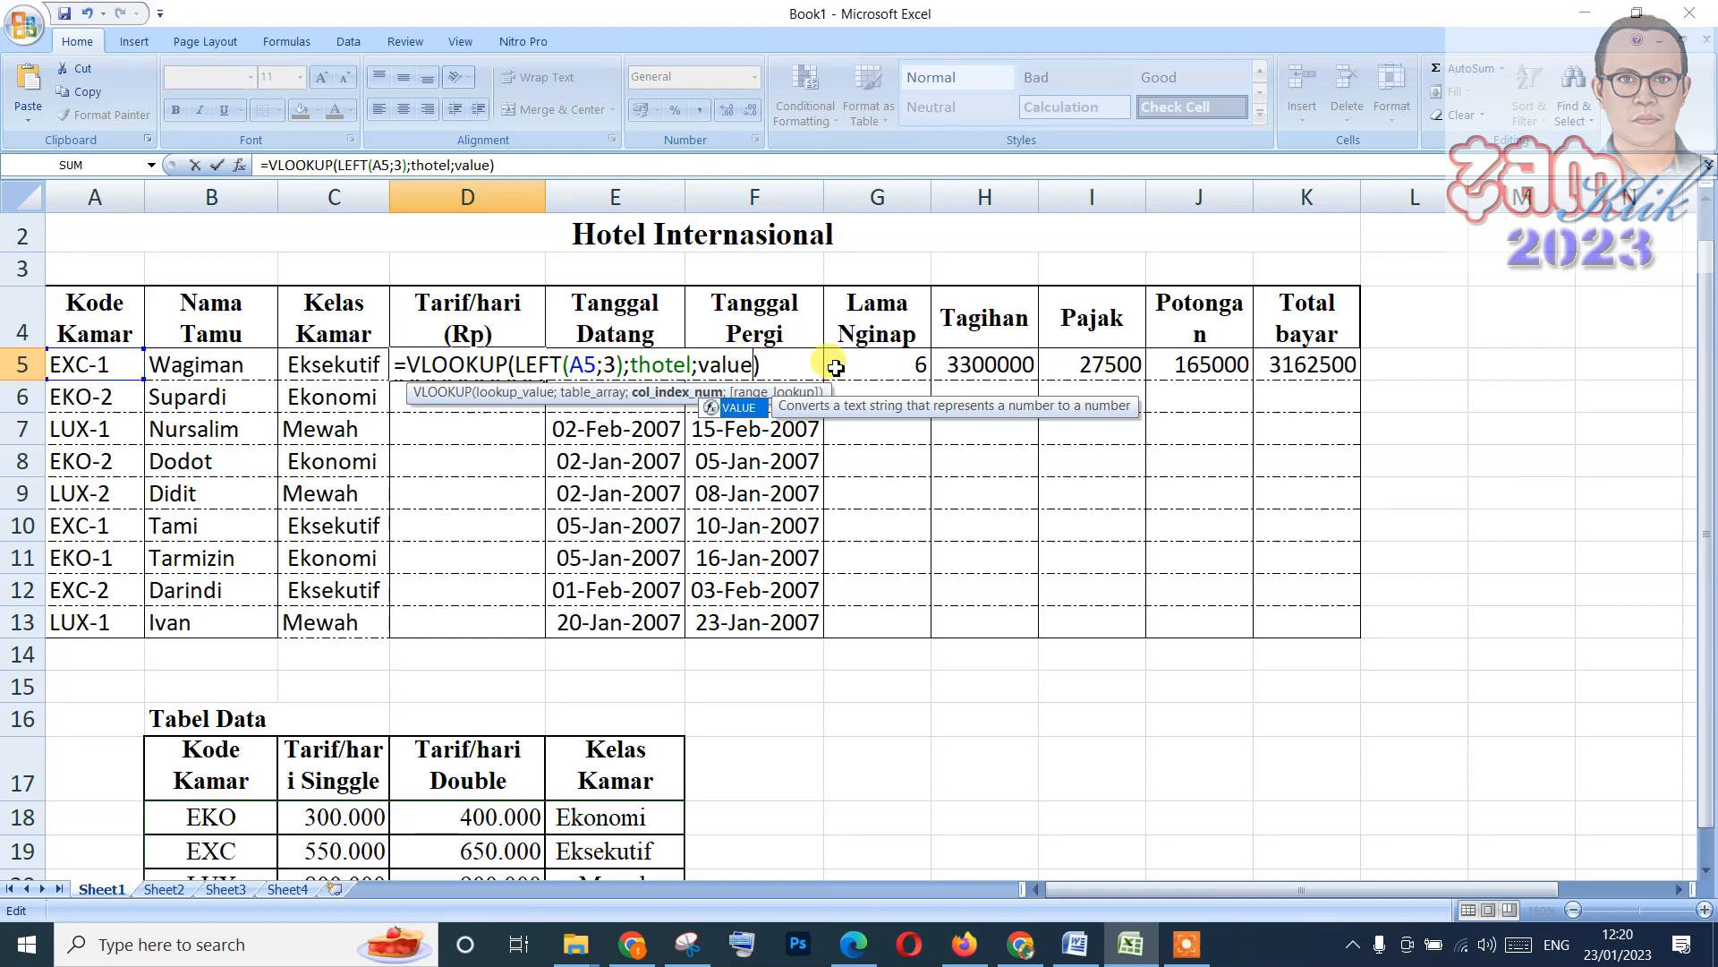
pyautogui.write('(')
pyautogui.press('Left')
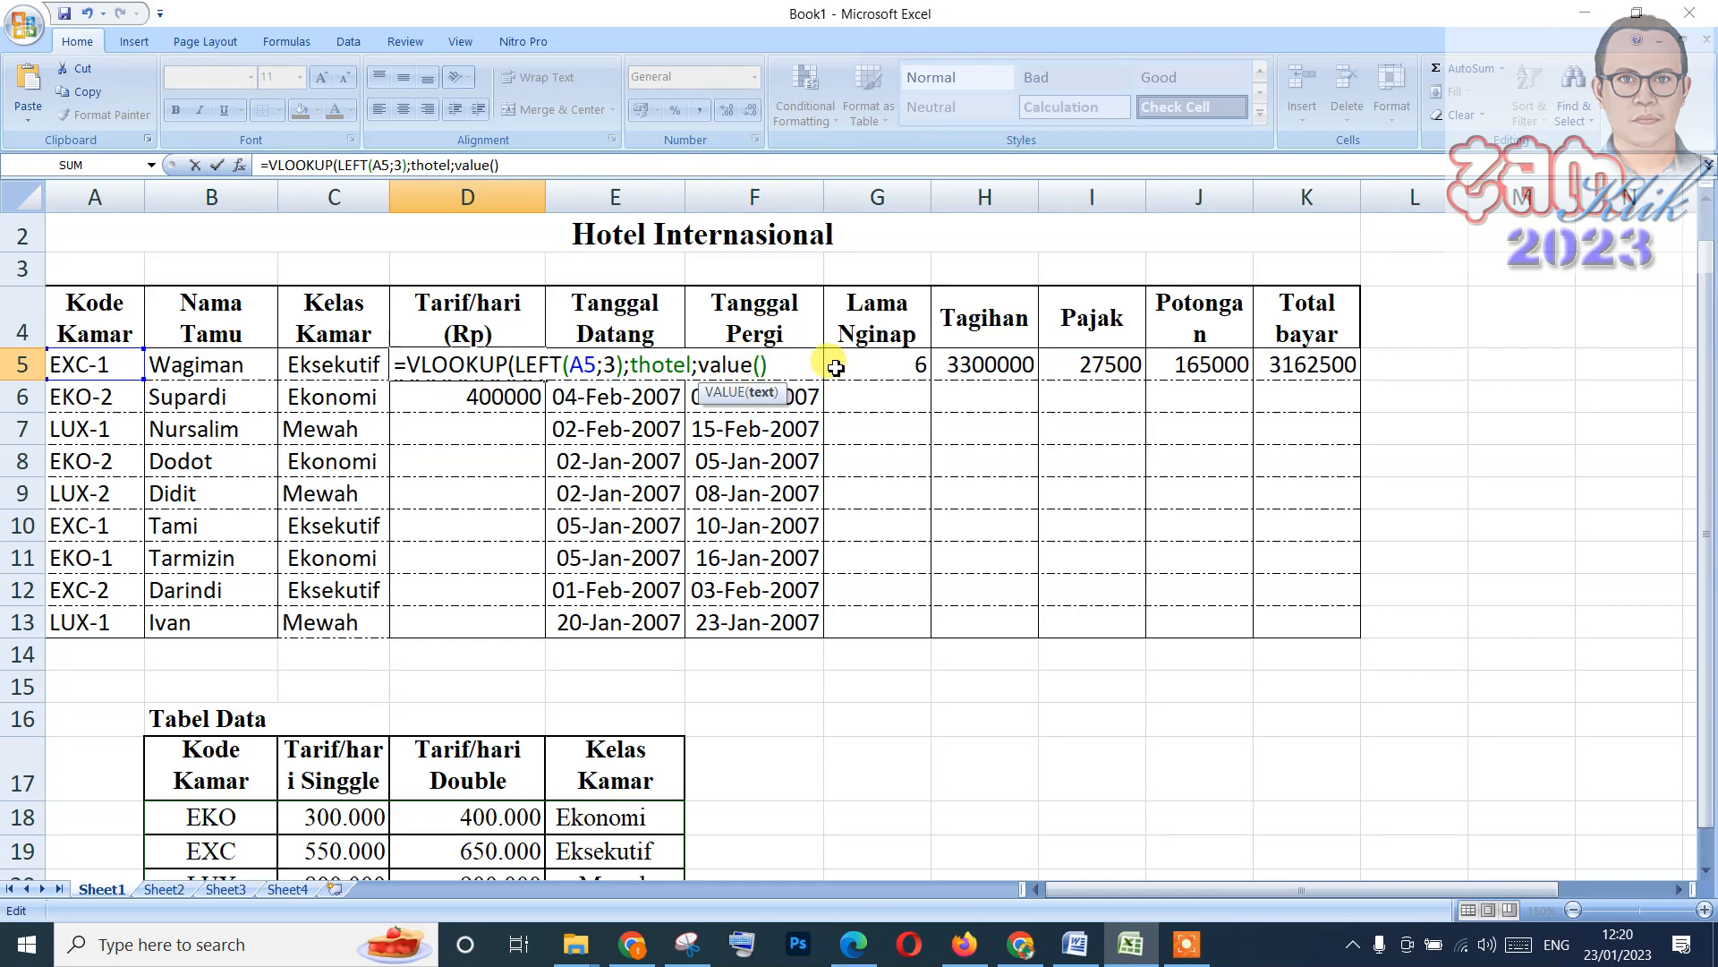
# Nest RIGHT(A5;1) inside the VALUE function in D5 and complete the formula.
pyautogui.write('right')
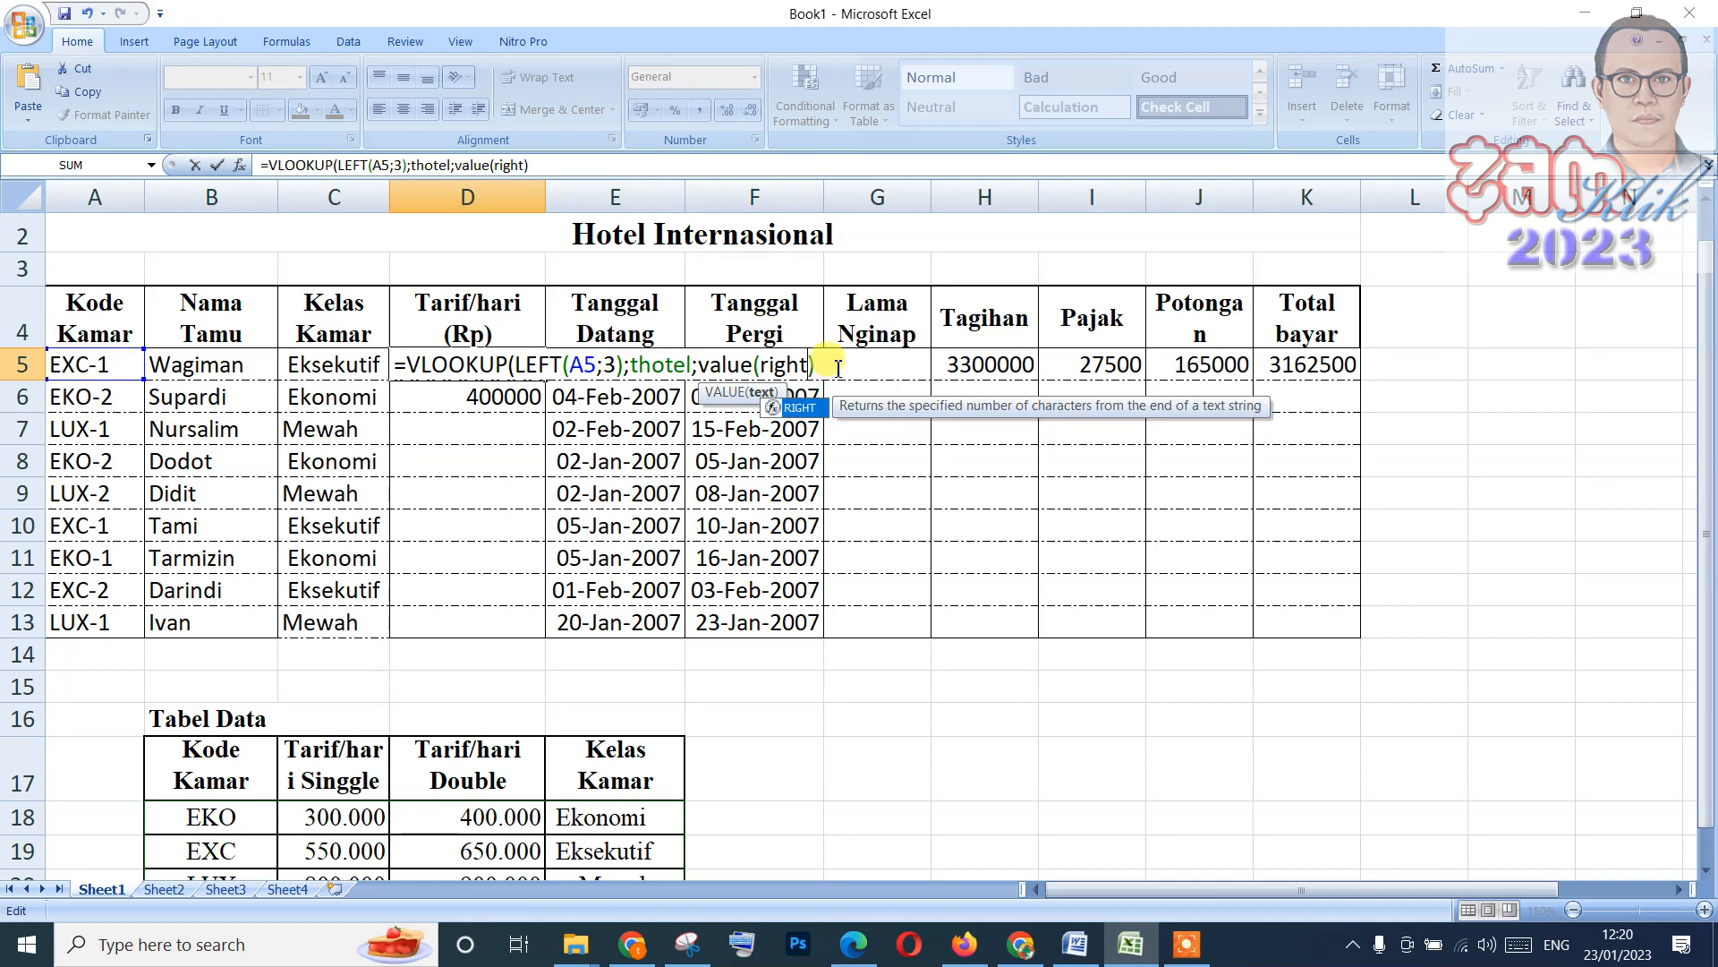
pyautogui.write('(')
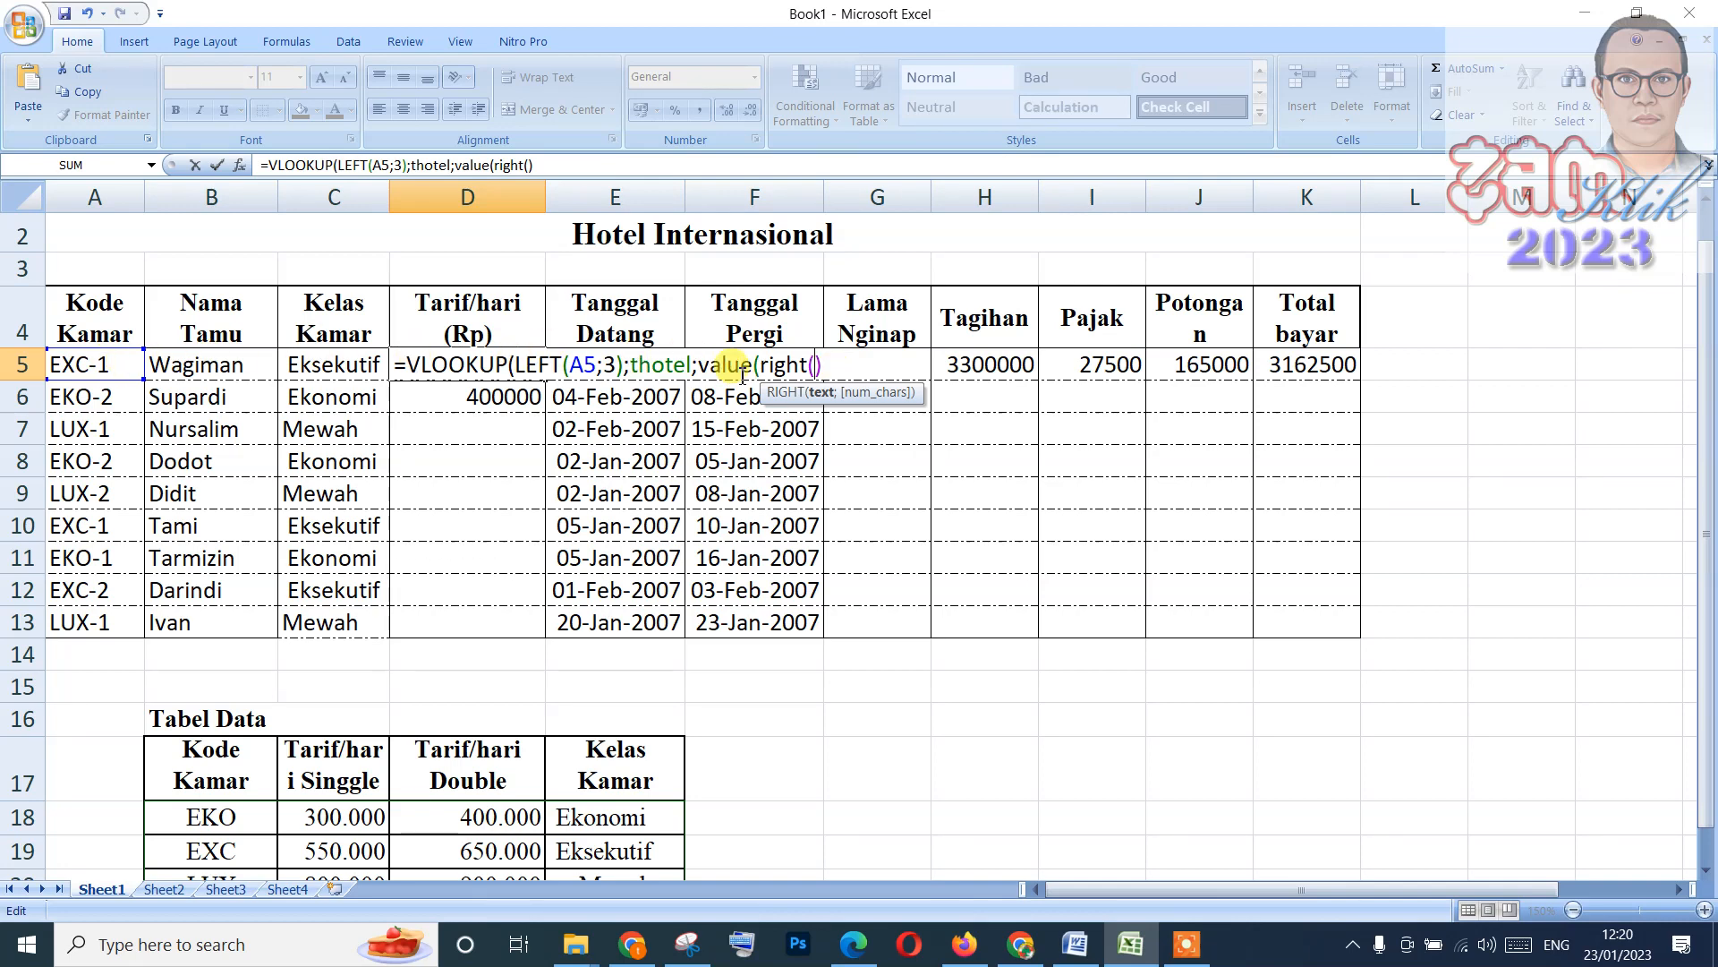
pyautogui.write('a5;')
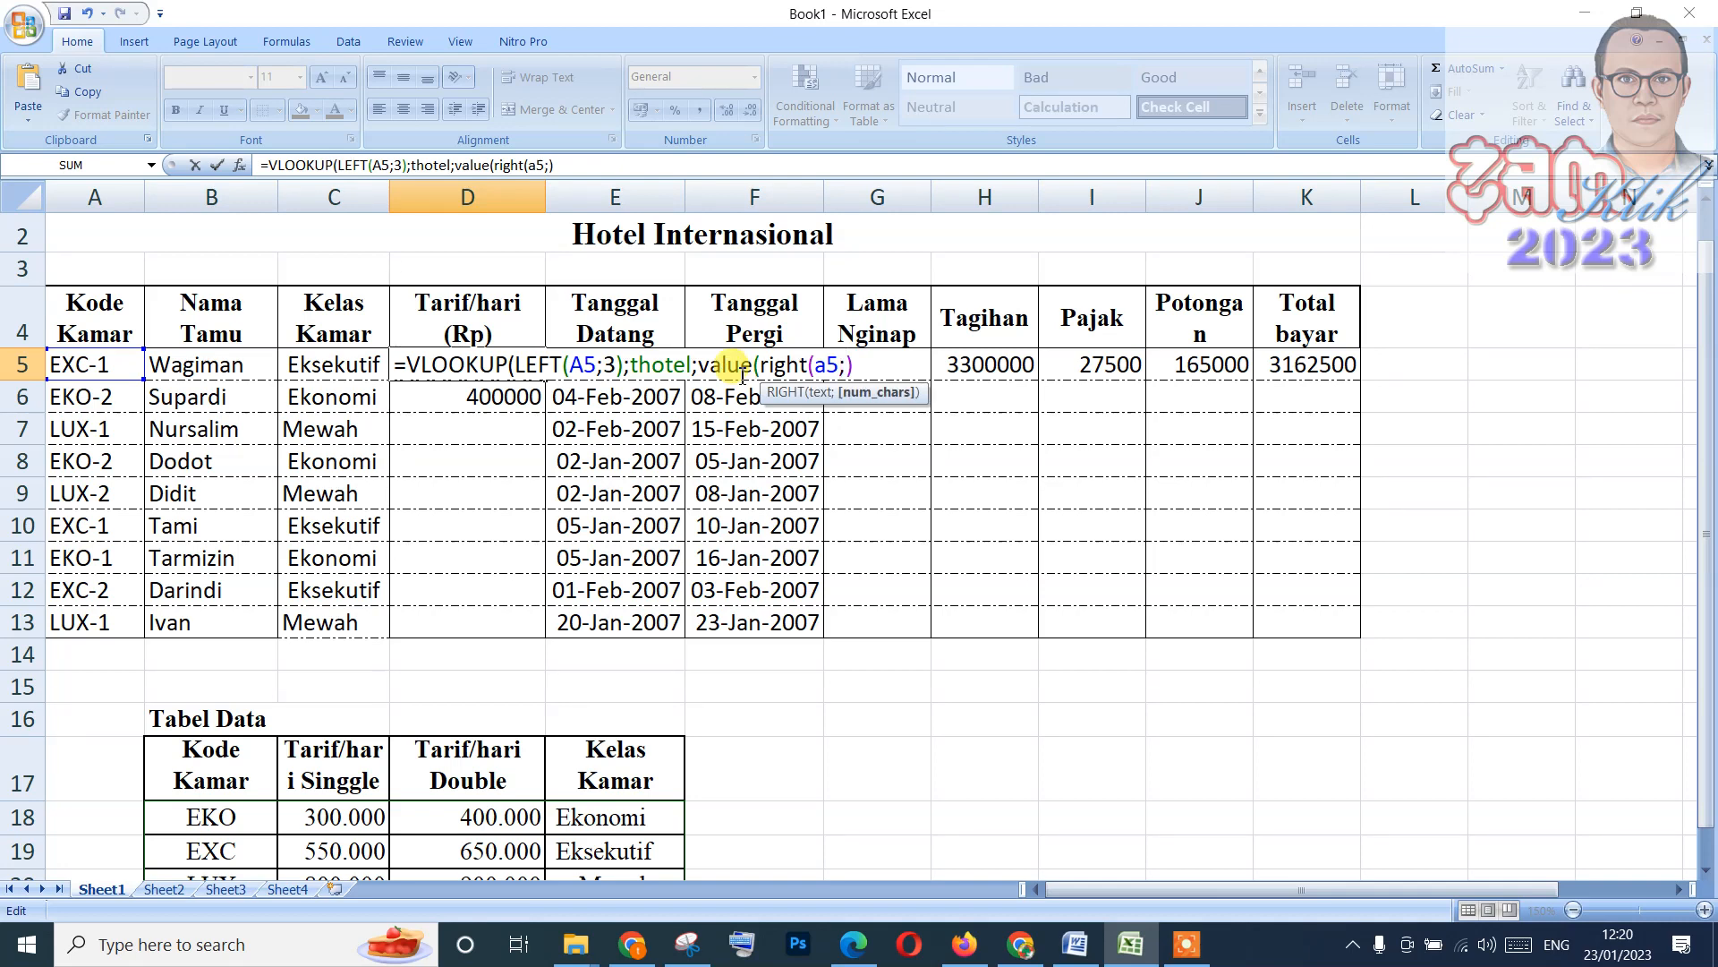
pyautogui.write('1))')
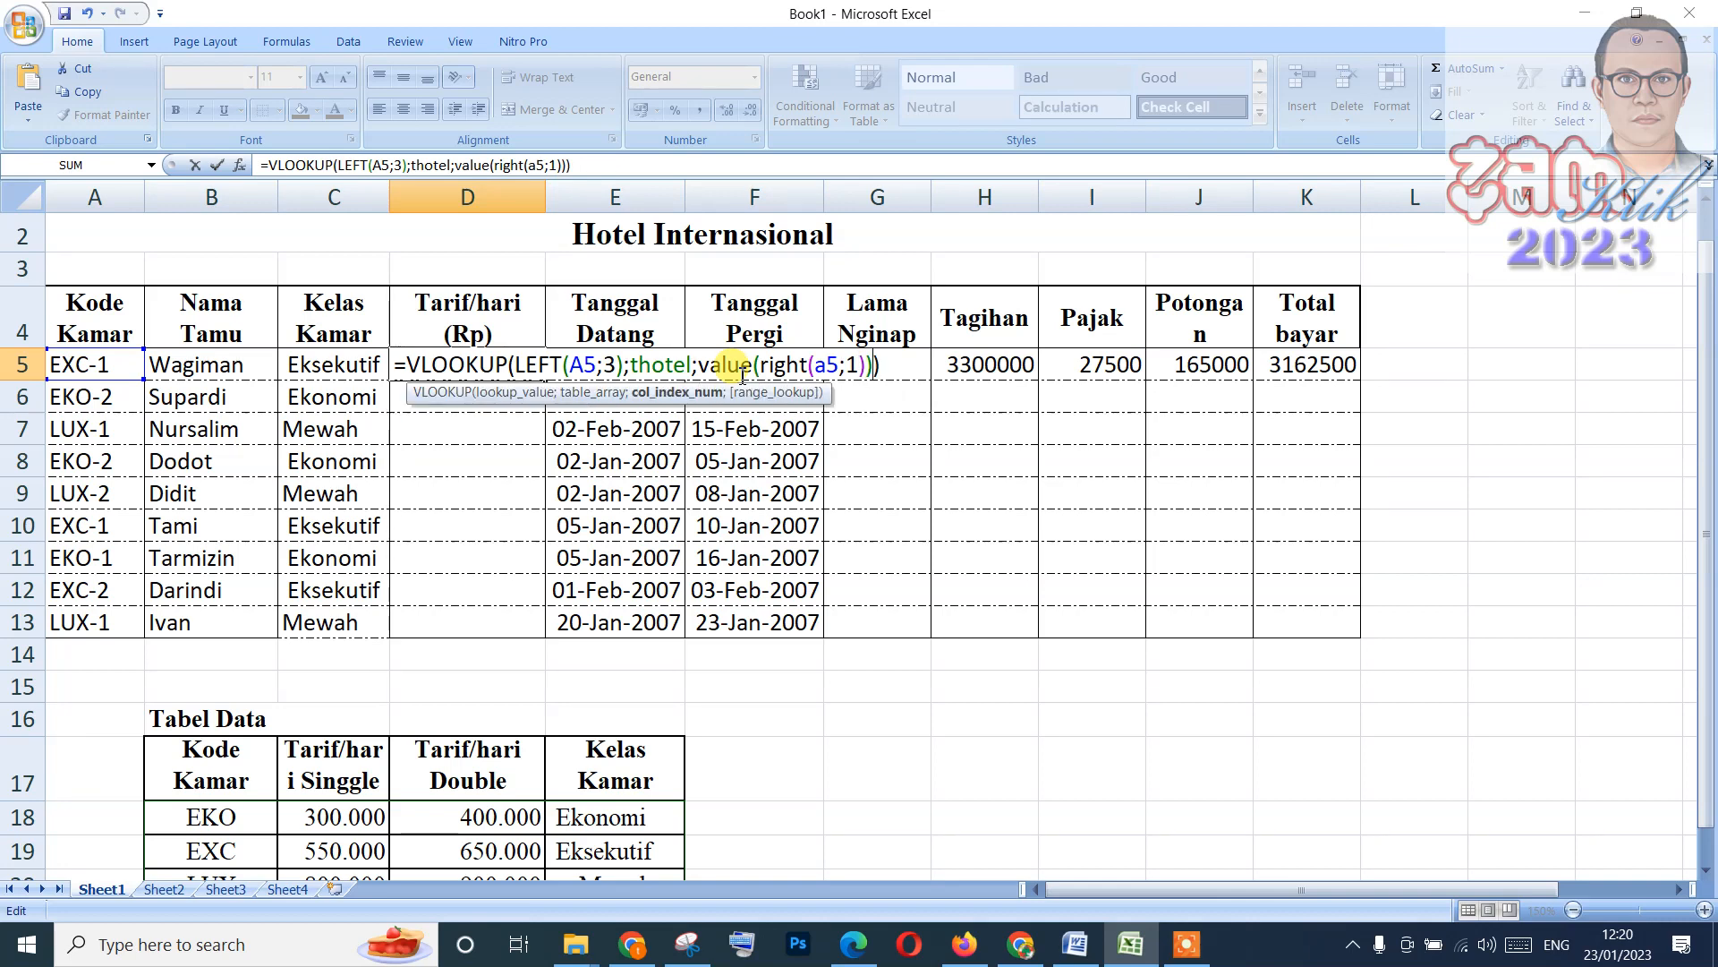
pyautogui.press('Return')
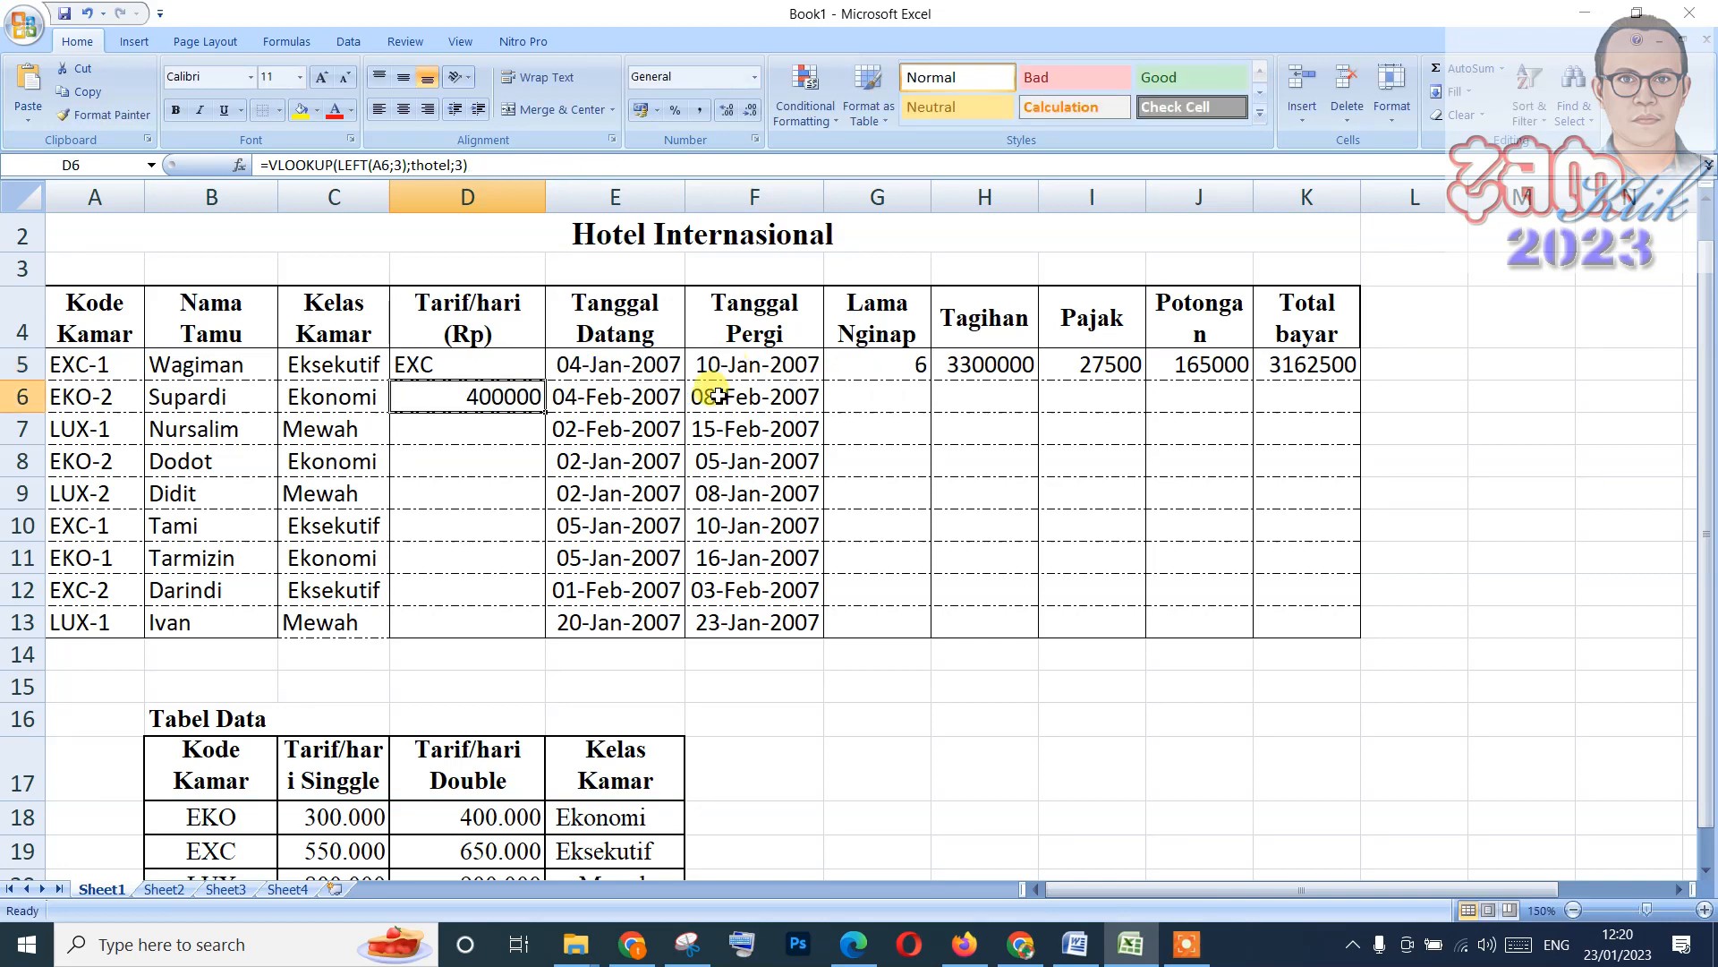
pyautogui.click(511, 371)
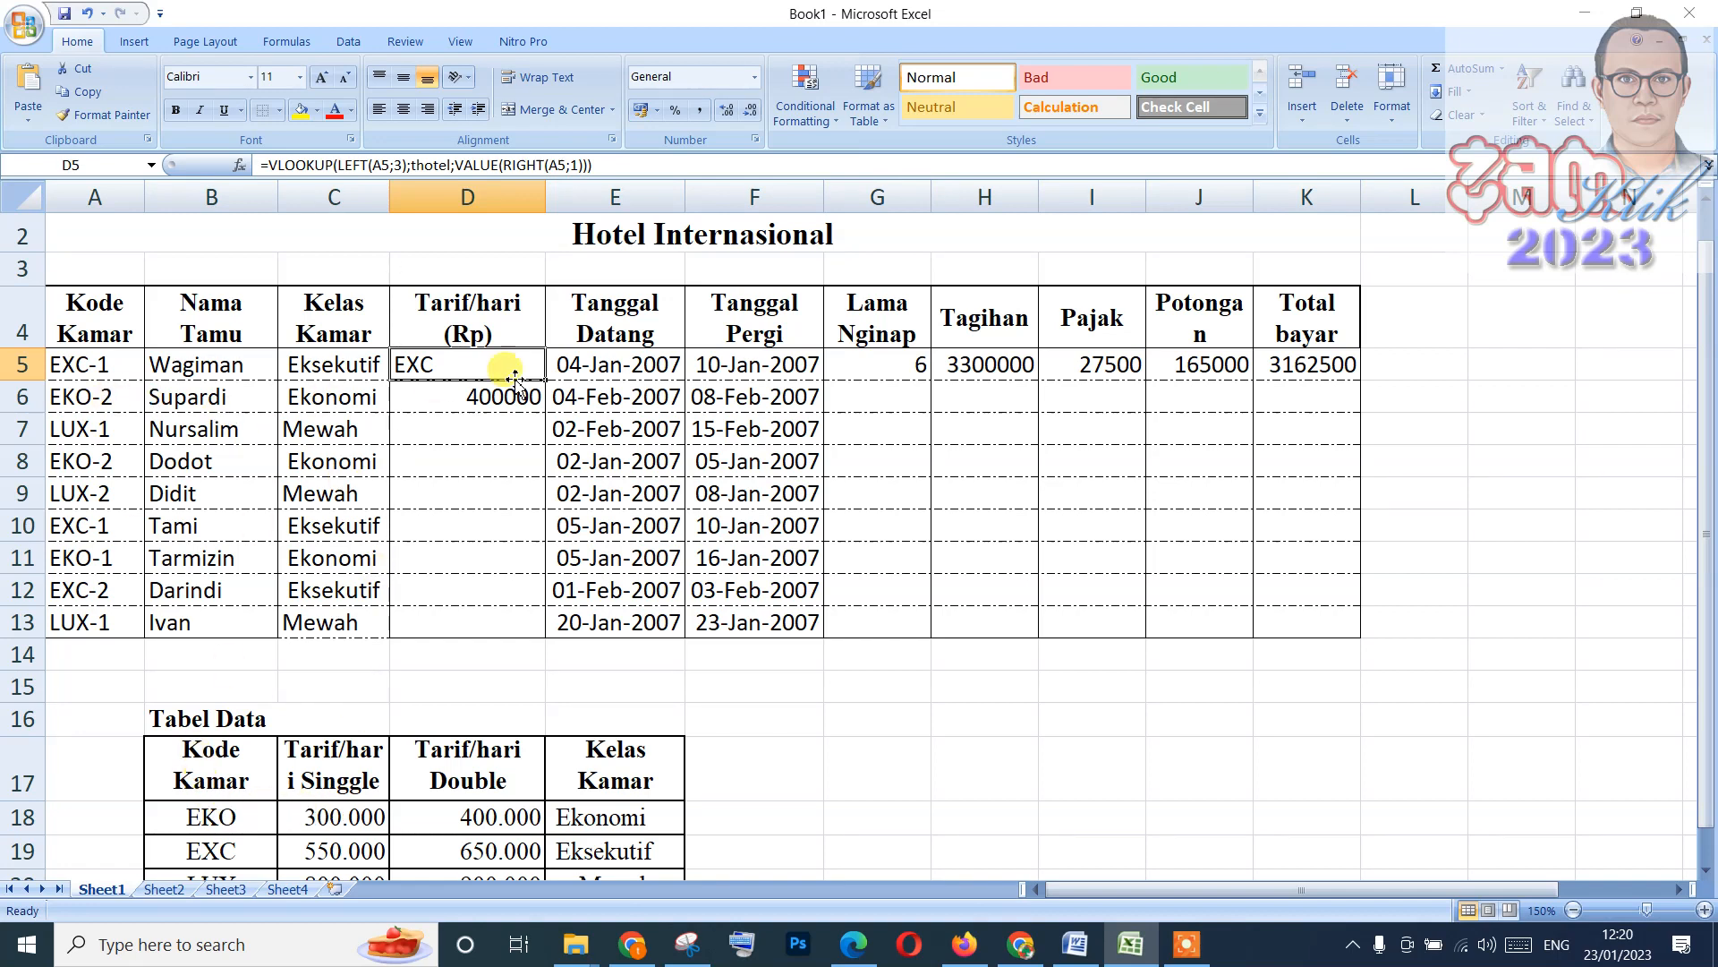
pyautogui.click(582, 158)
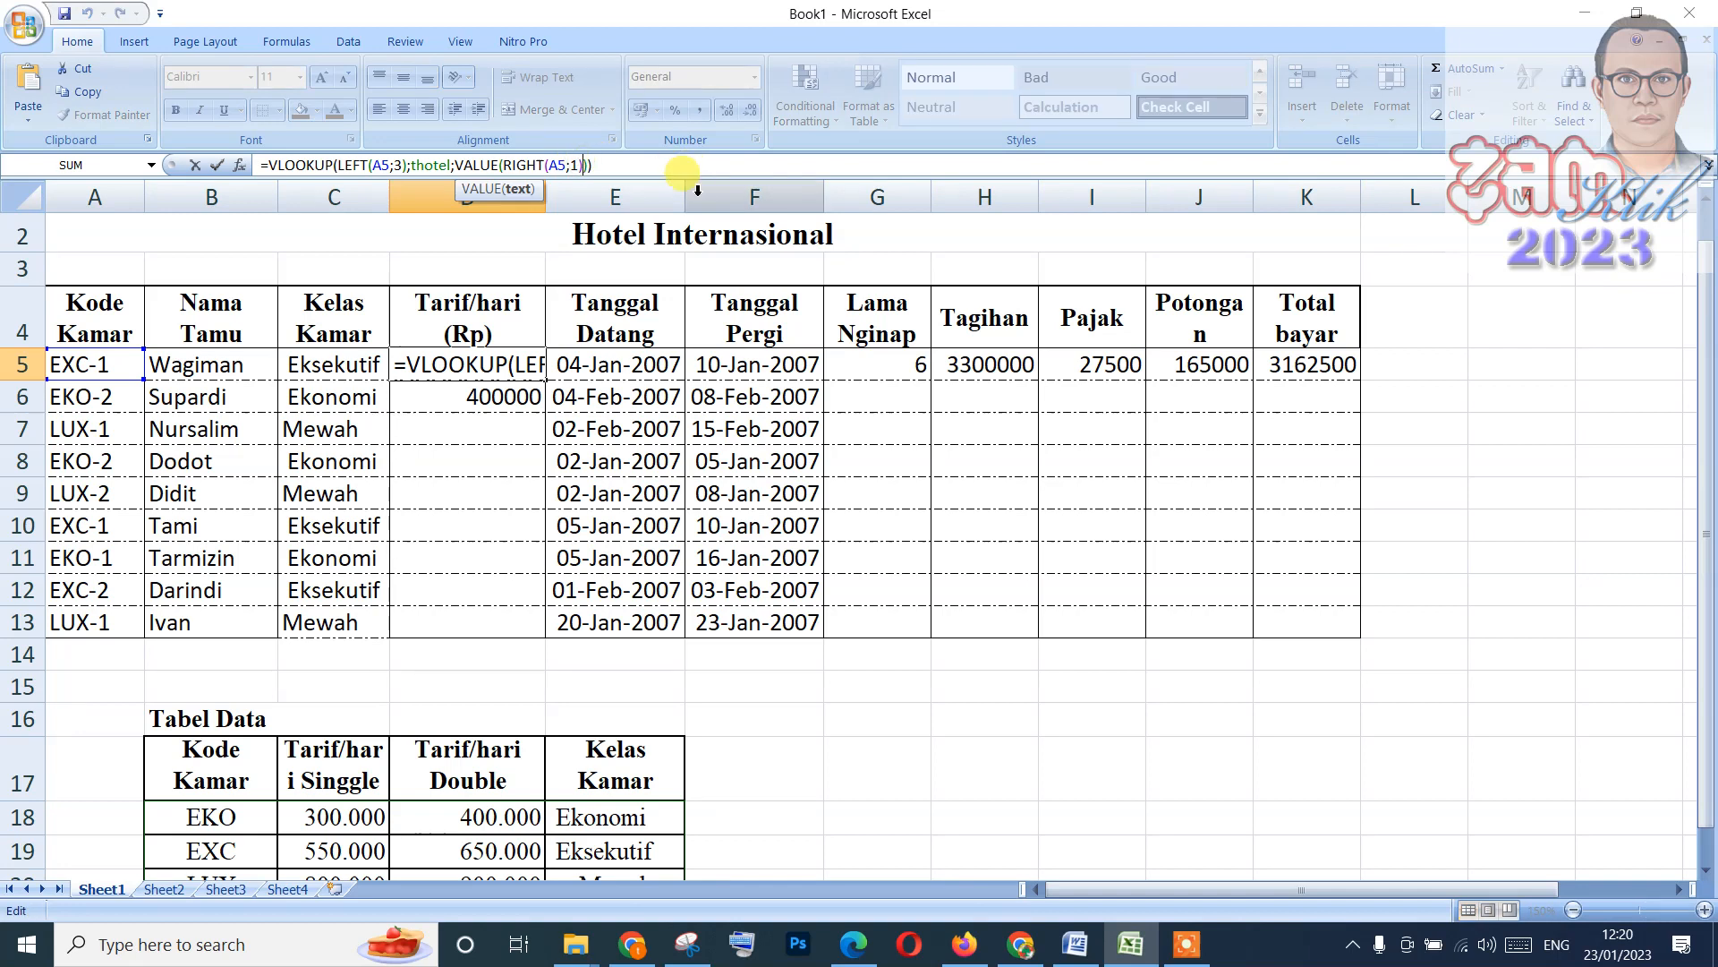
pyautogui.click(509, 363)
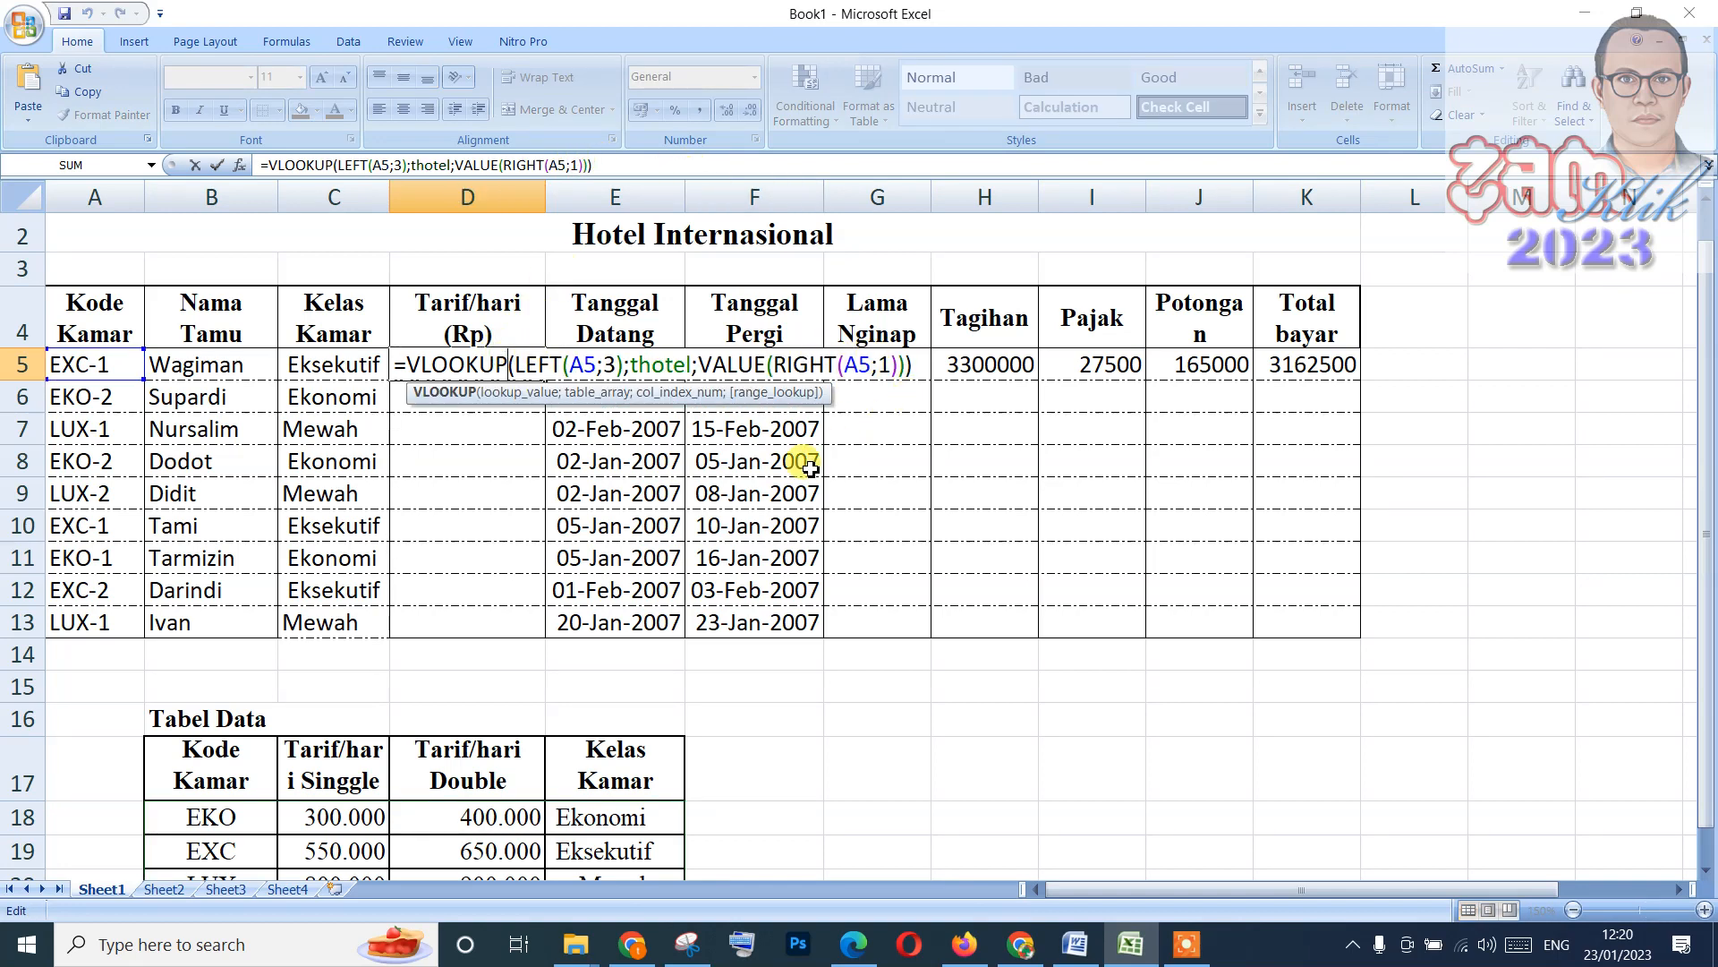
pyautogui.press('Escape')
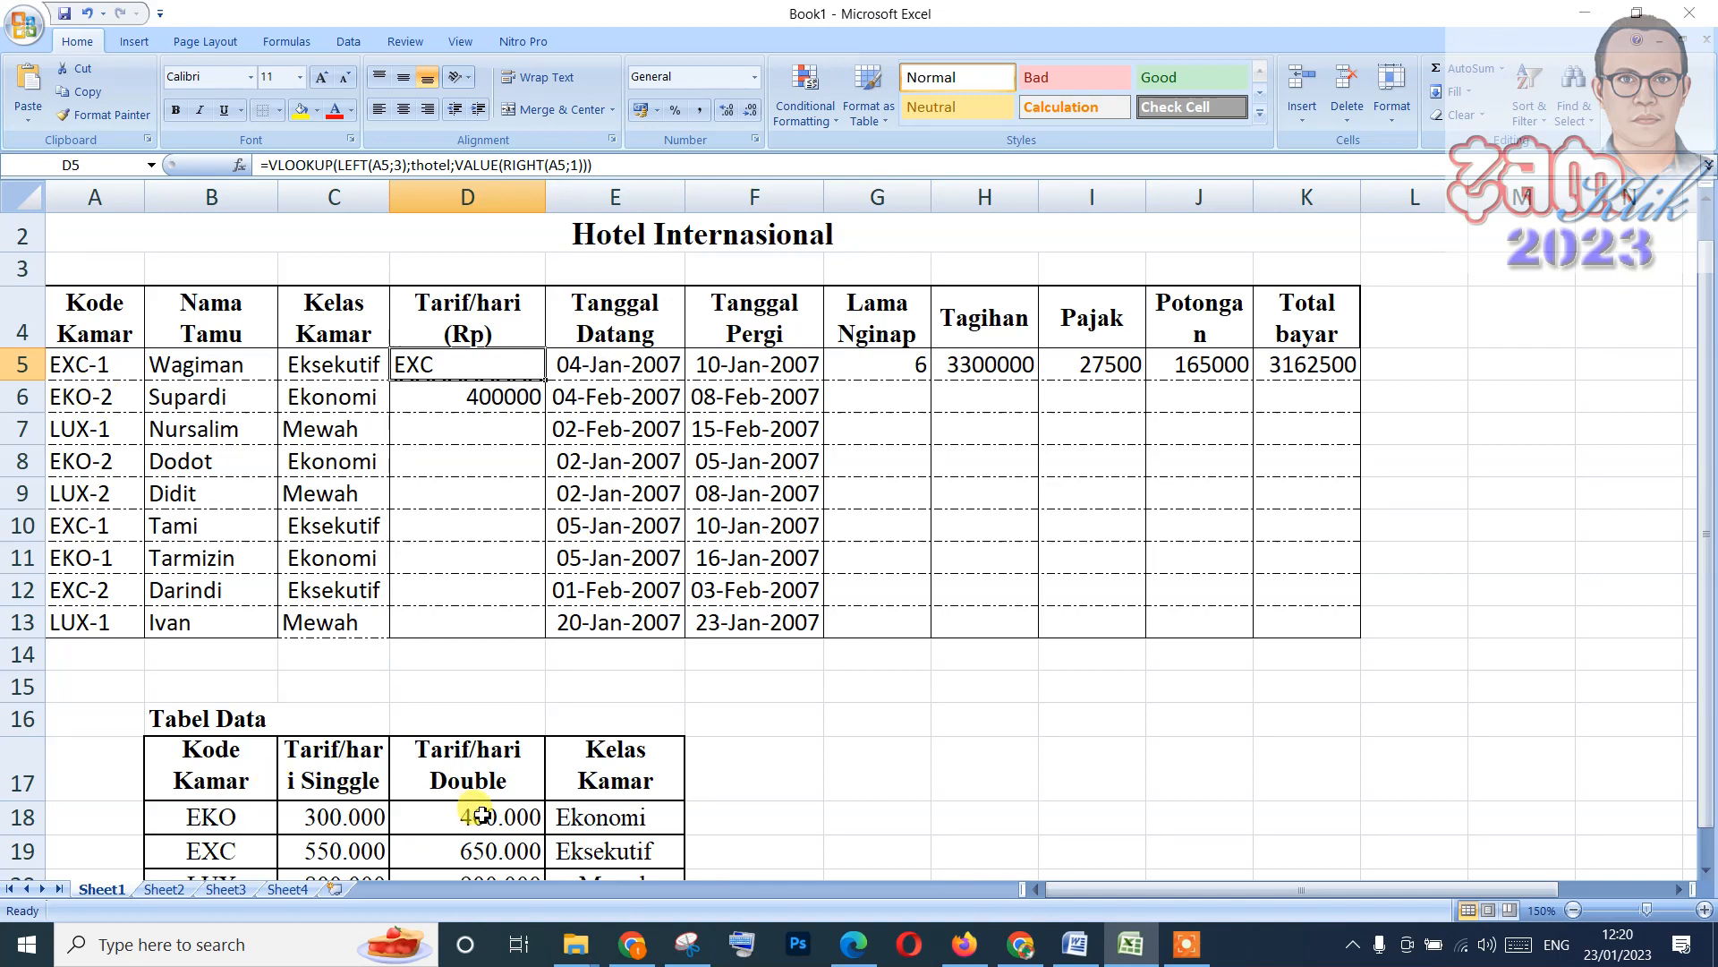
# Add +1 after VALUE(RIGHT(A5;1)) in D5's VLOOKUP column index and confirm the formula.
pyautogui.click(579, 164)
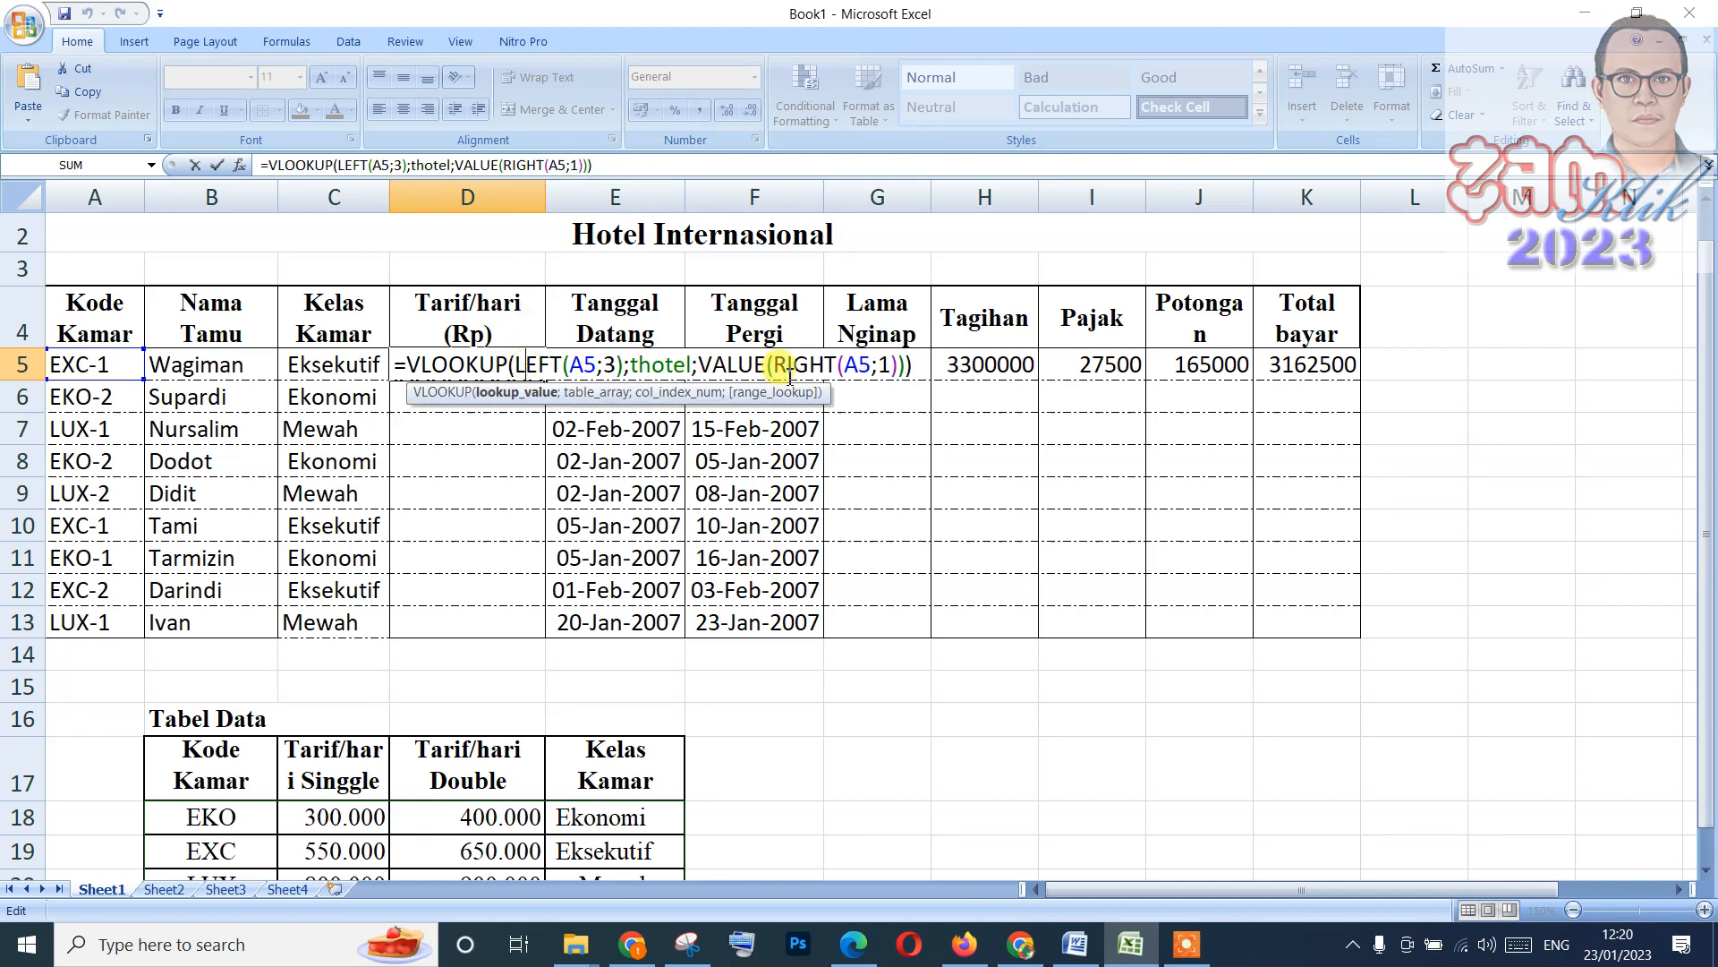
pyautogui.click(898, 365)
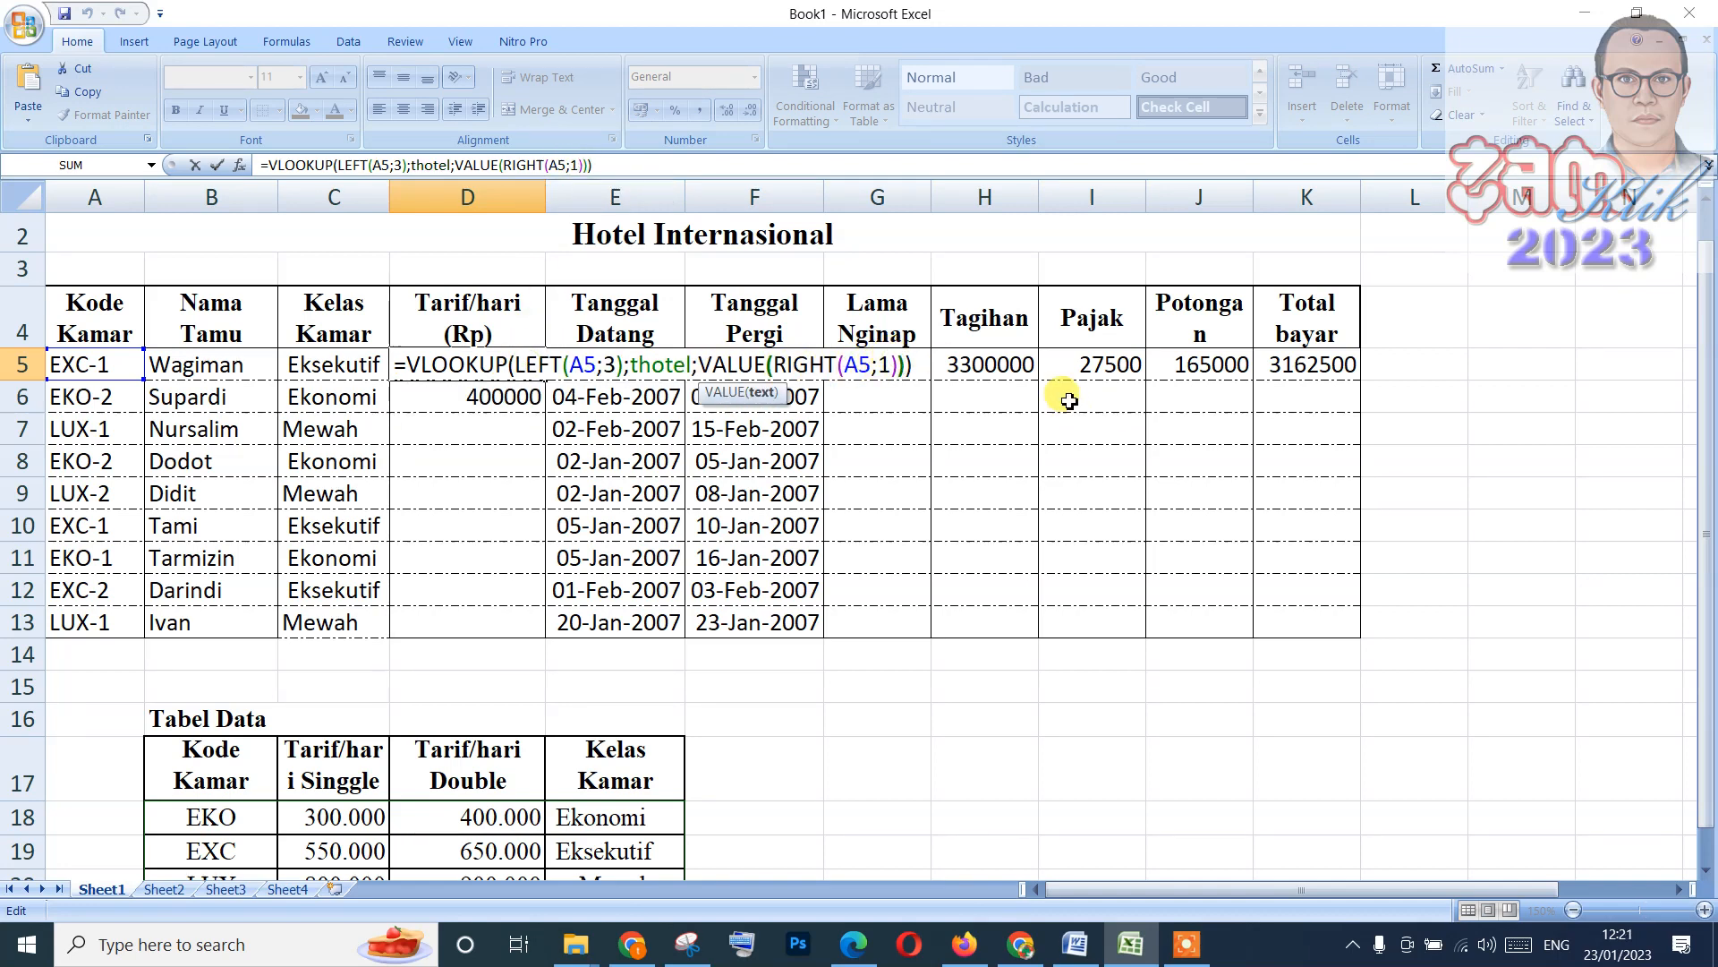
pyautogui.press('Right')
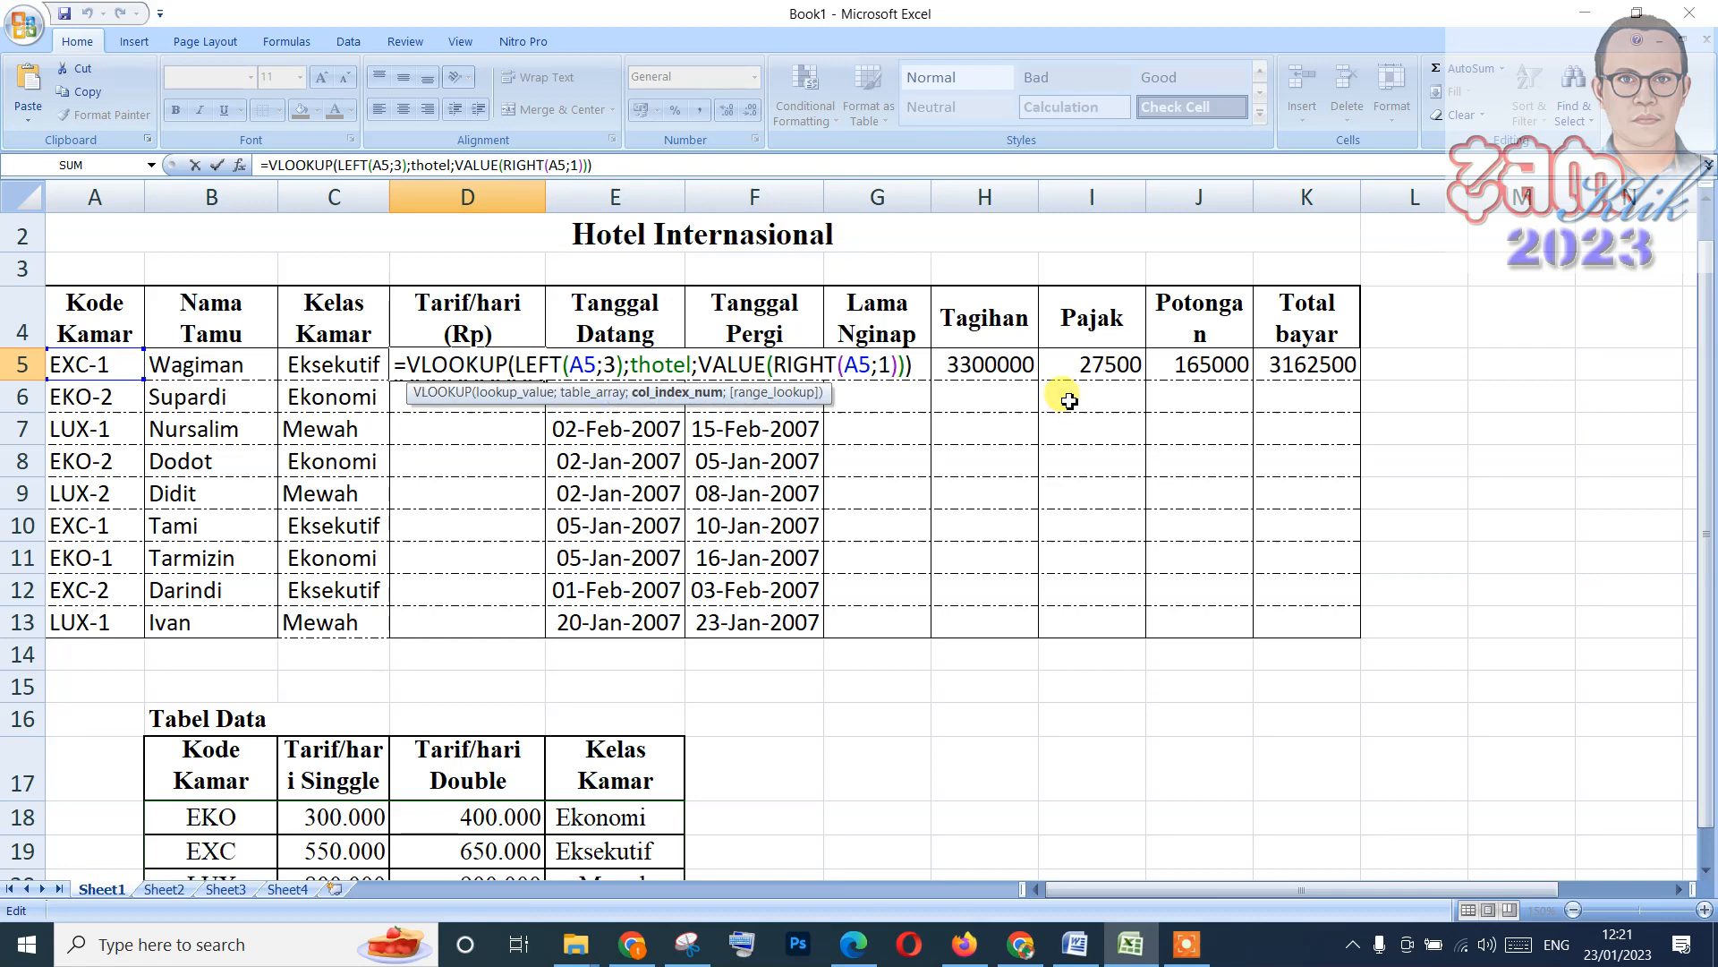
pyautogui.press('Return')
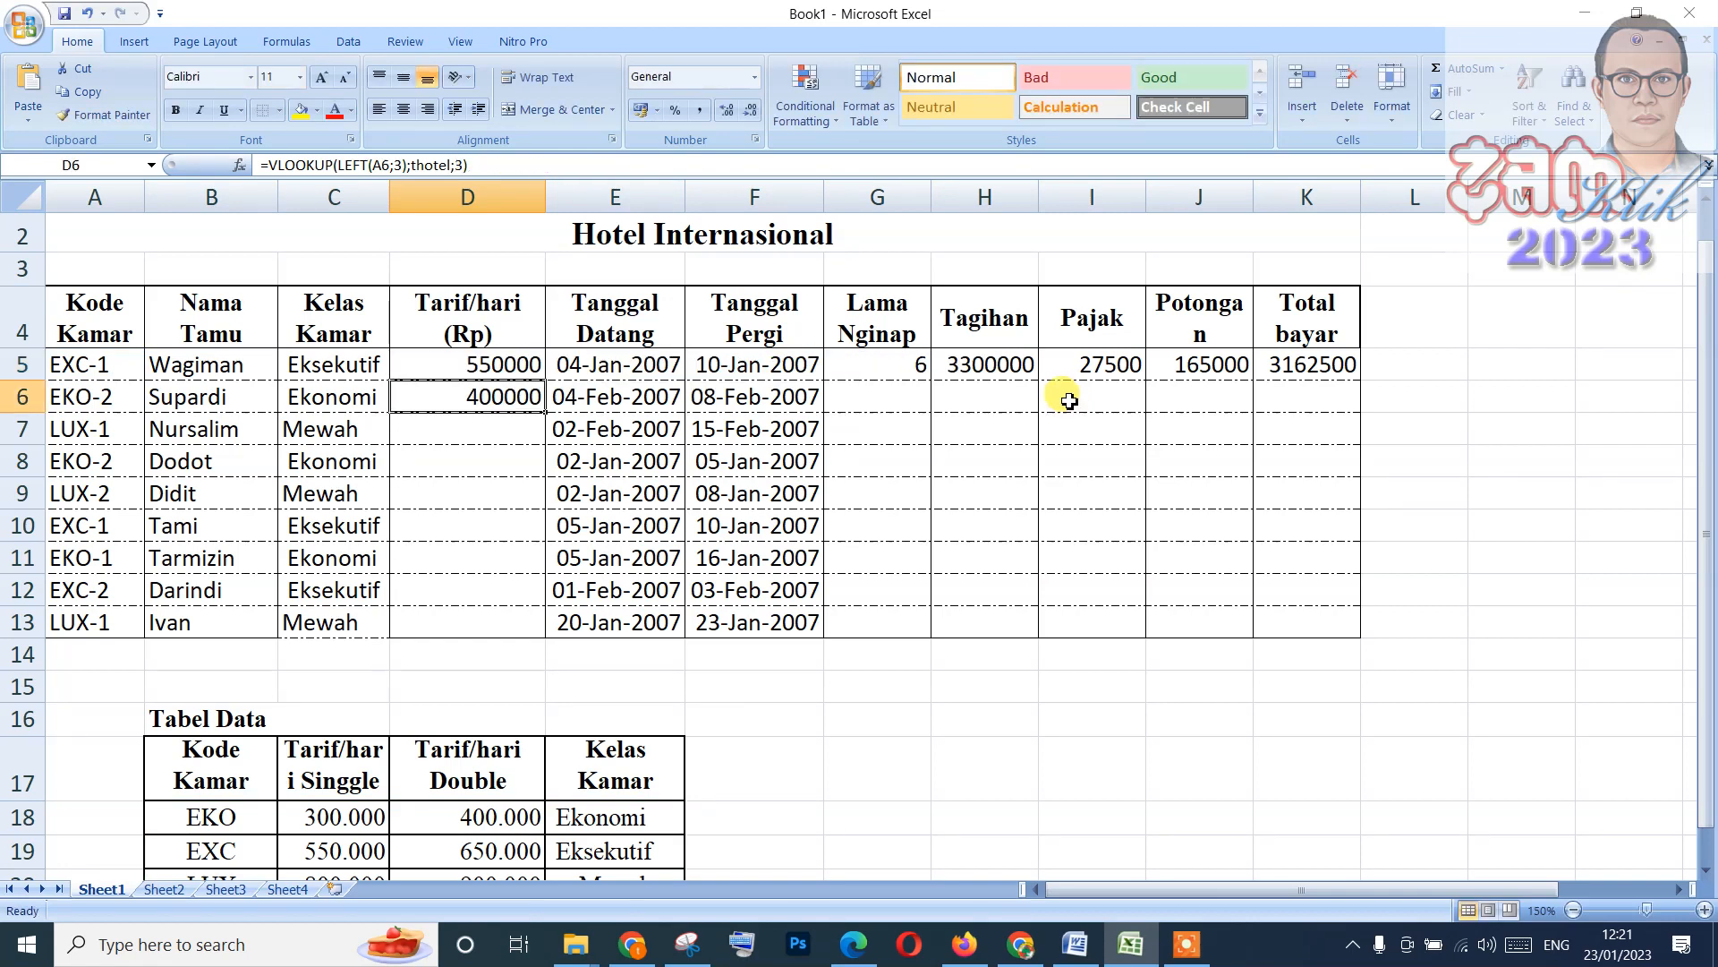
# Copy the rate formula in D5 down through D13 and apply the Comma [0] style to the range.
pyautogui.click(530, 364)
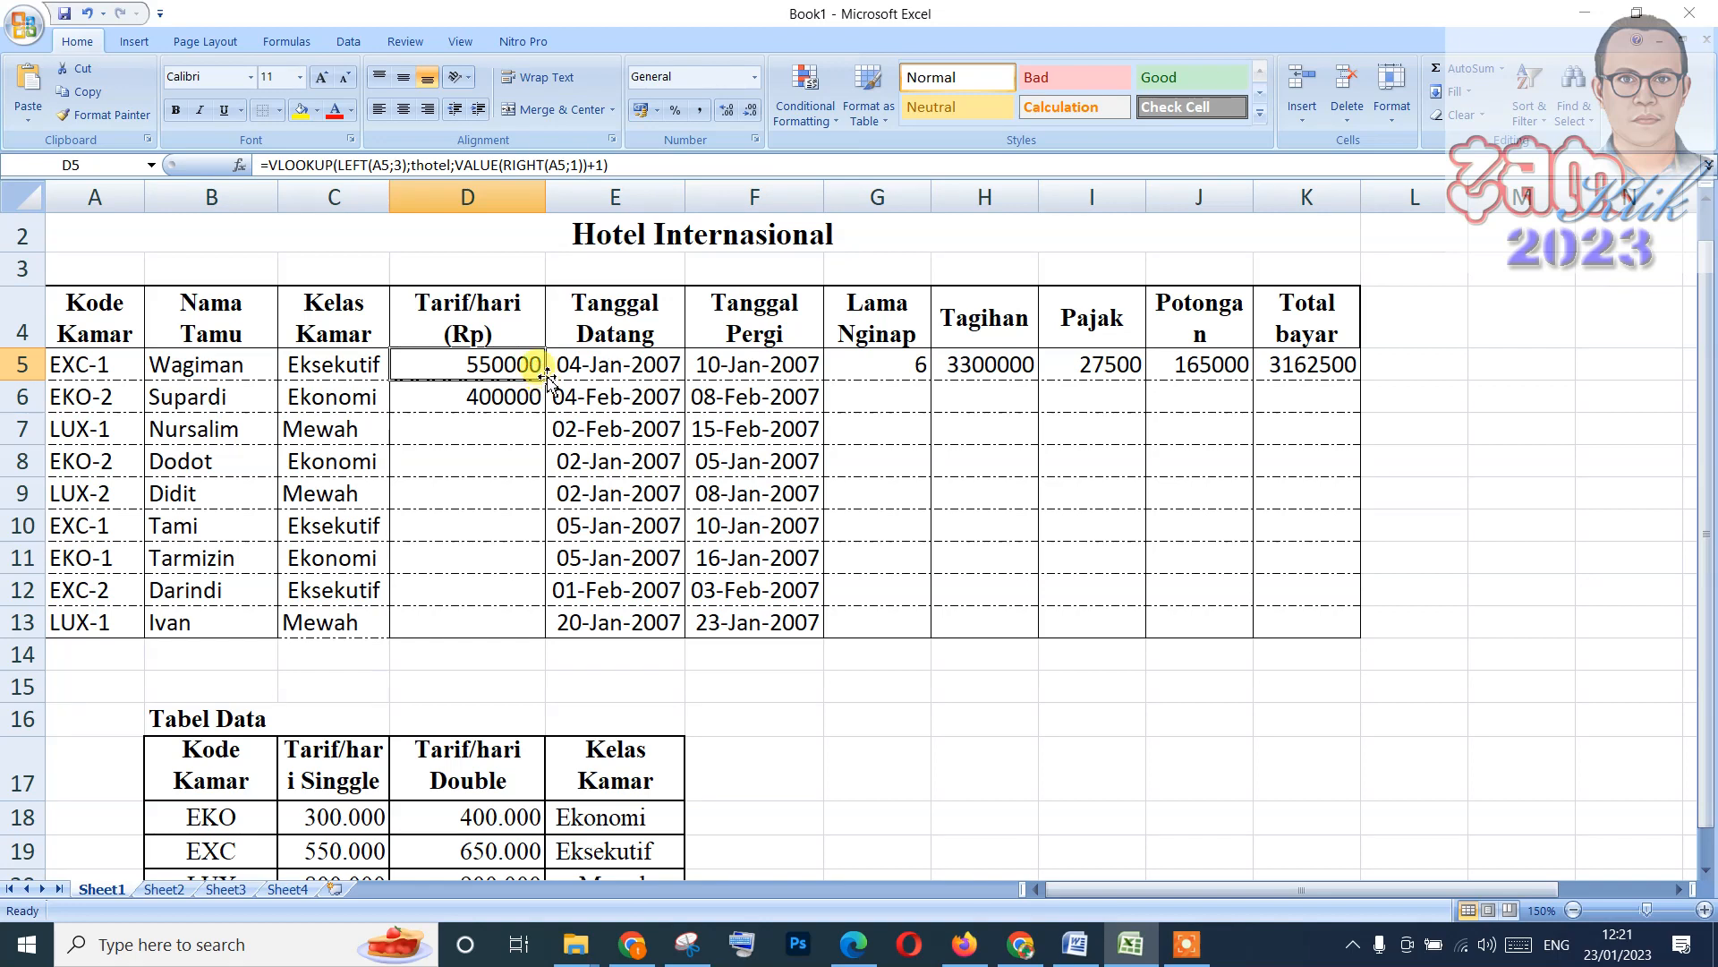
pyautogui.moveTo(547, 378); pyautogui.dragTo(532, 627)
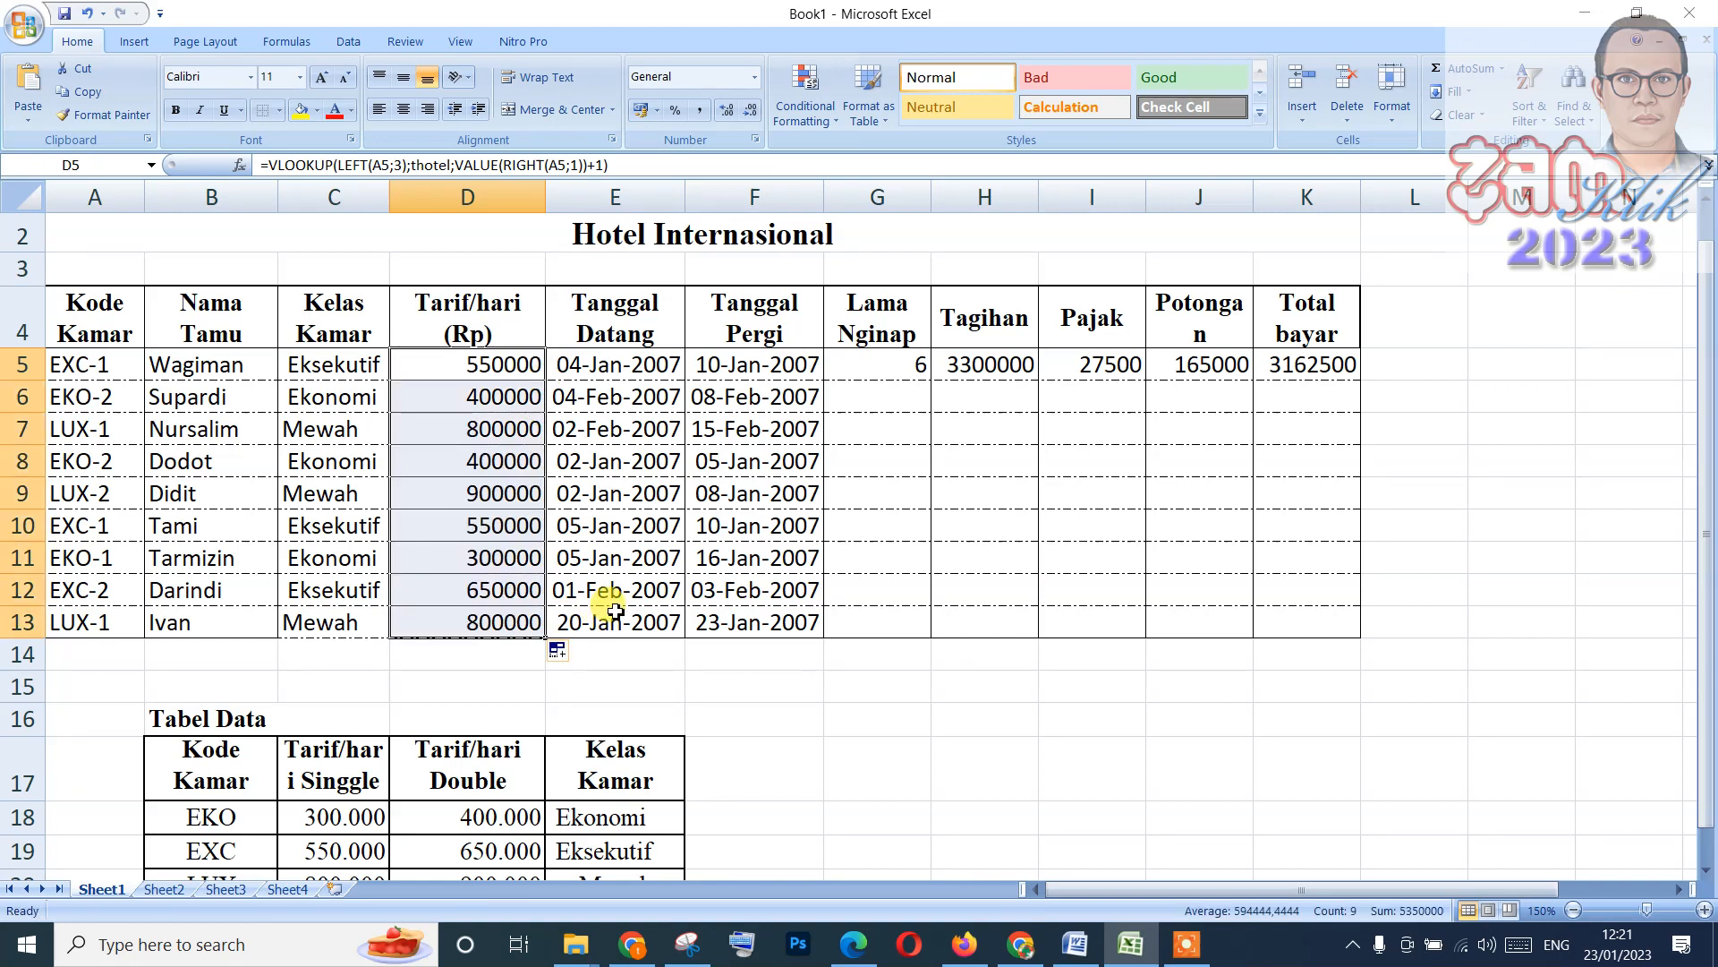
pyautogui.click(702, 113)
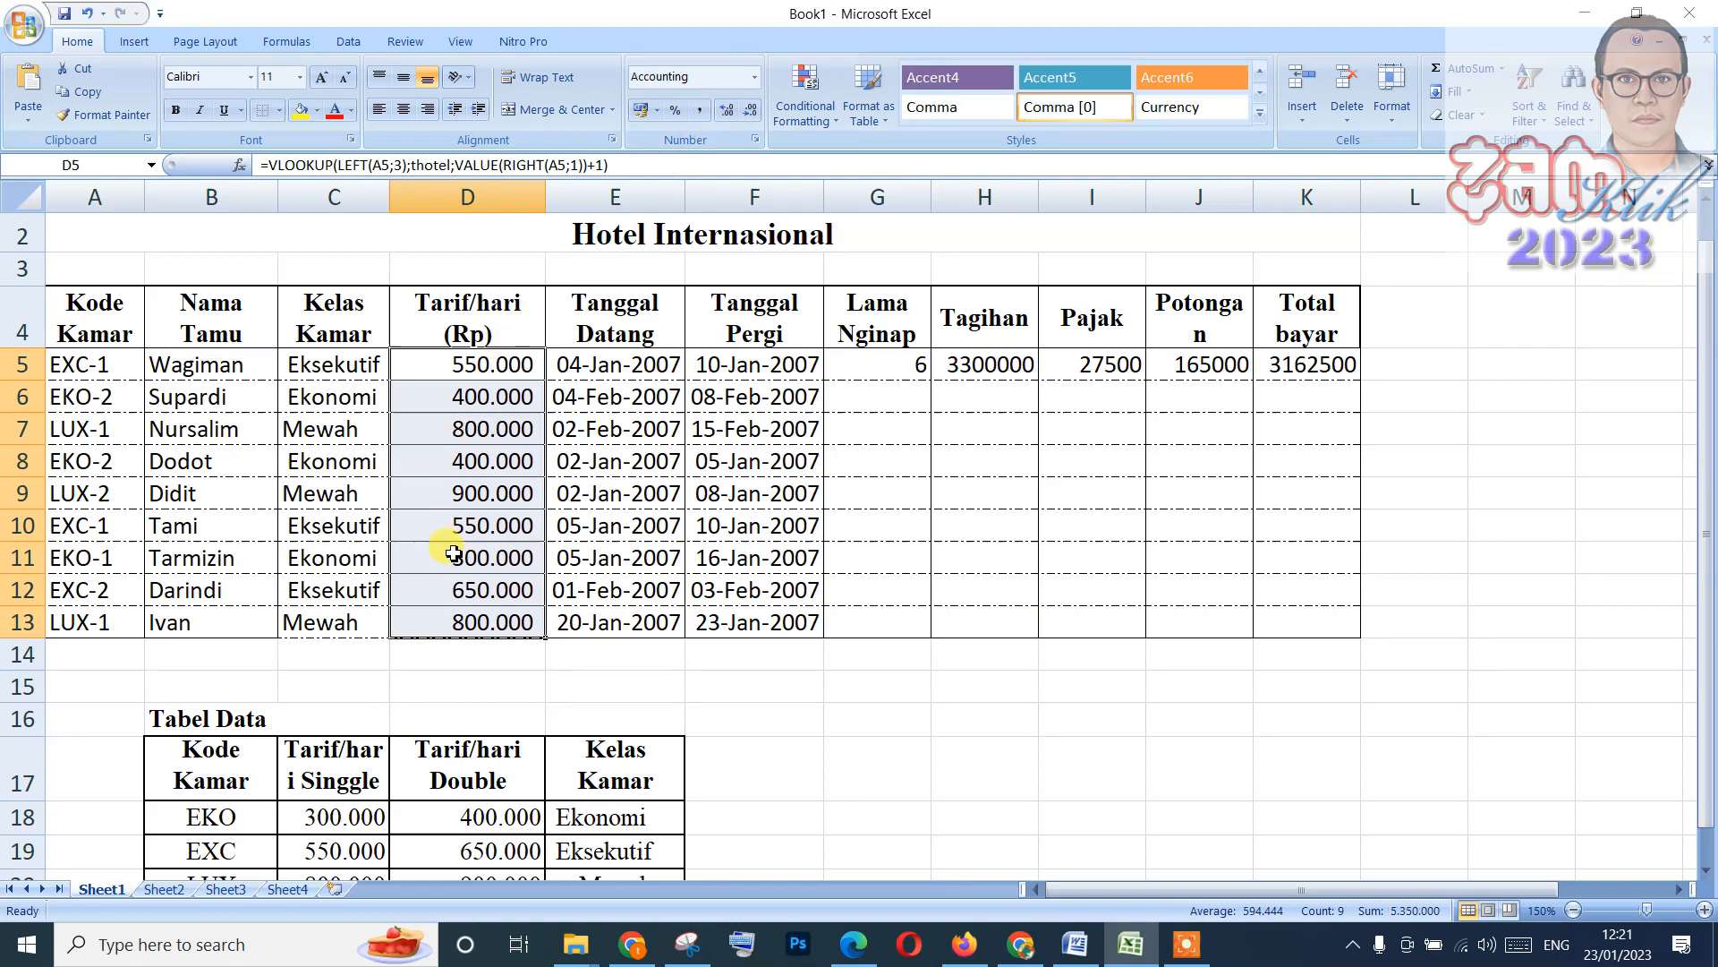
pyautogui.click(638, 111)
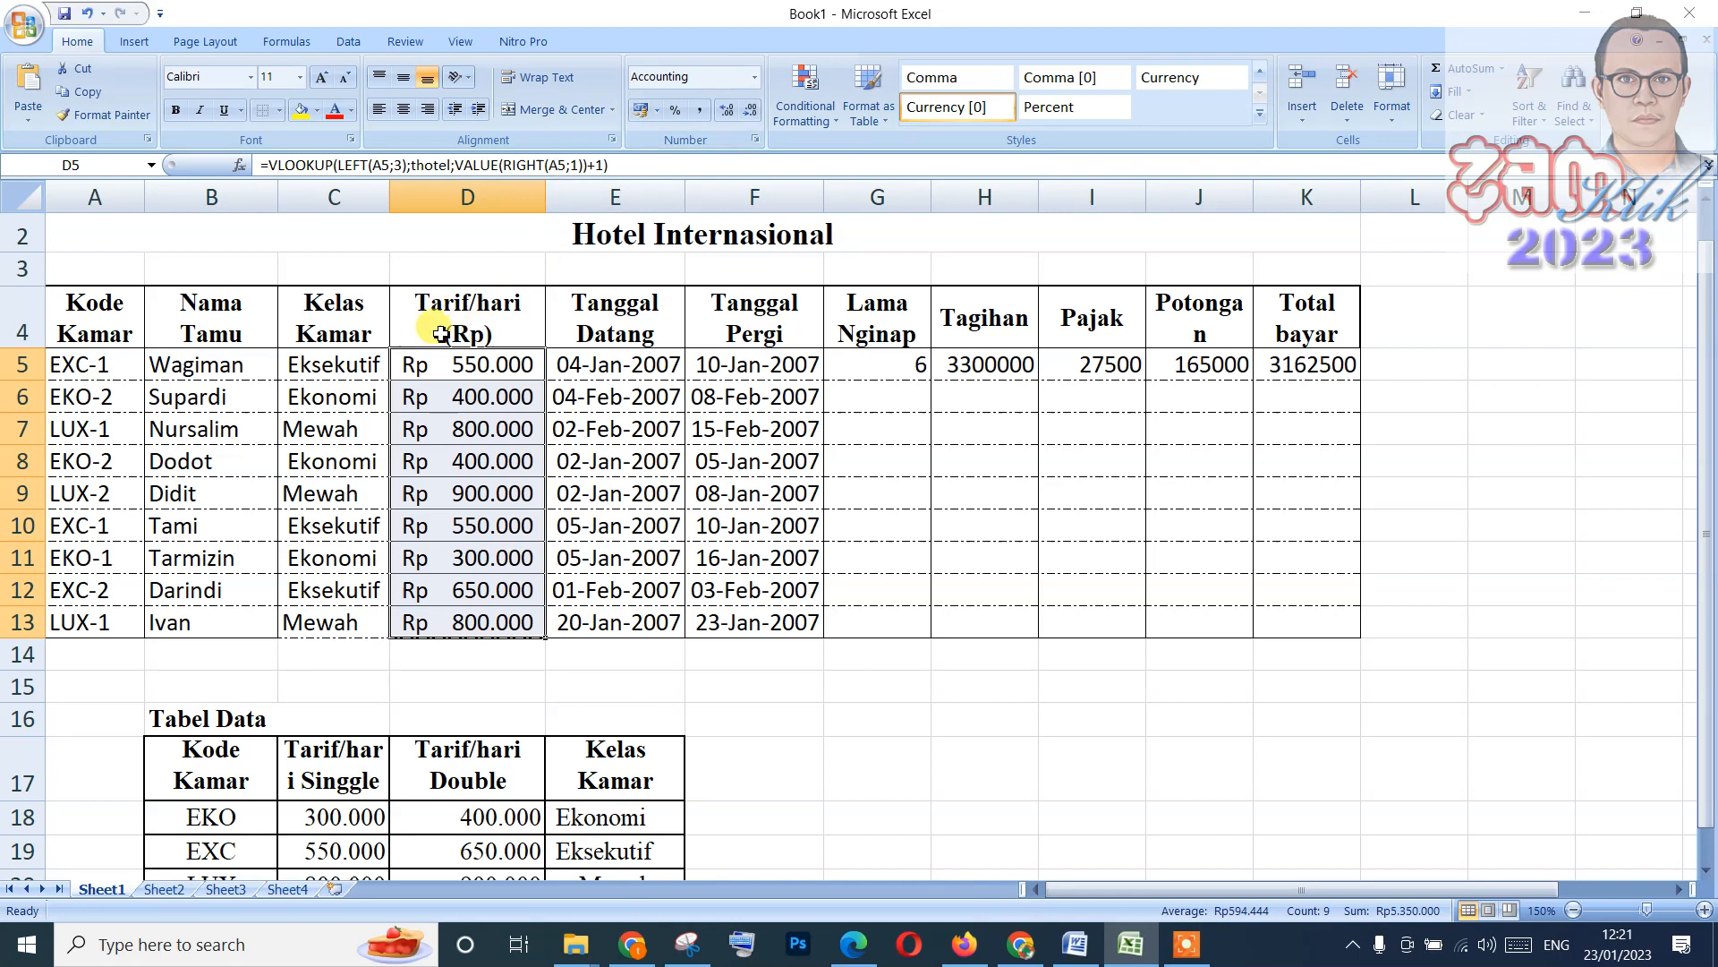
pyautogui.click(699, 111)
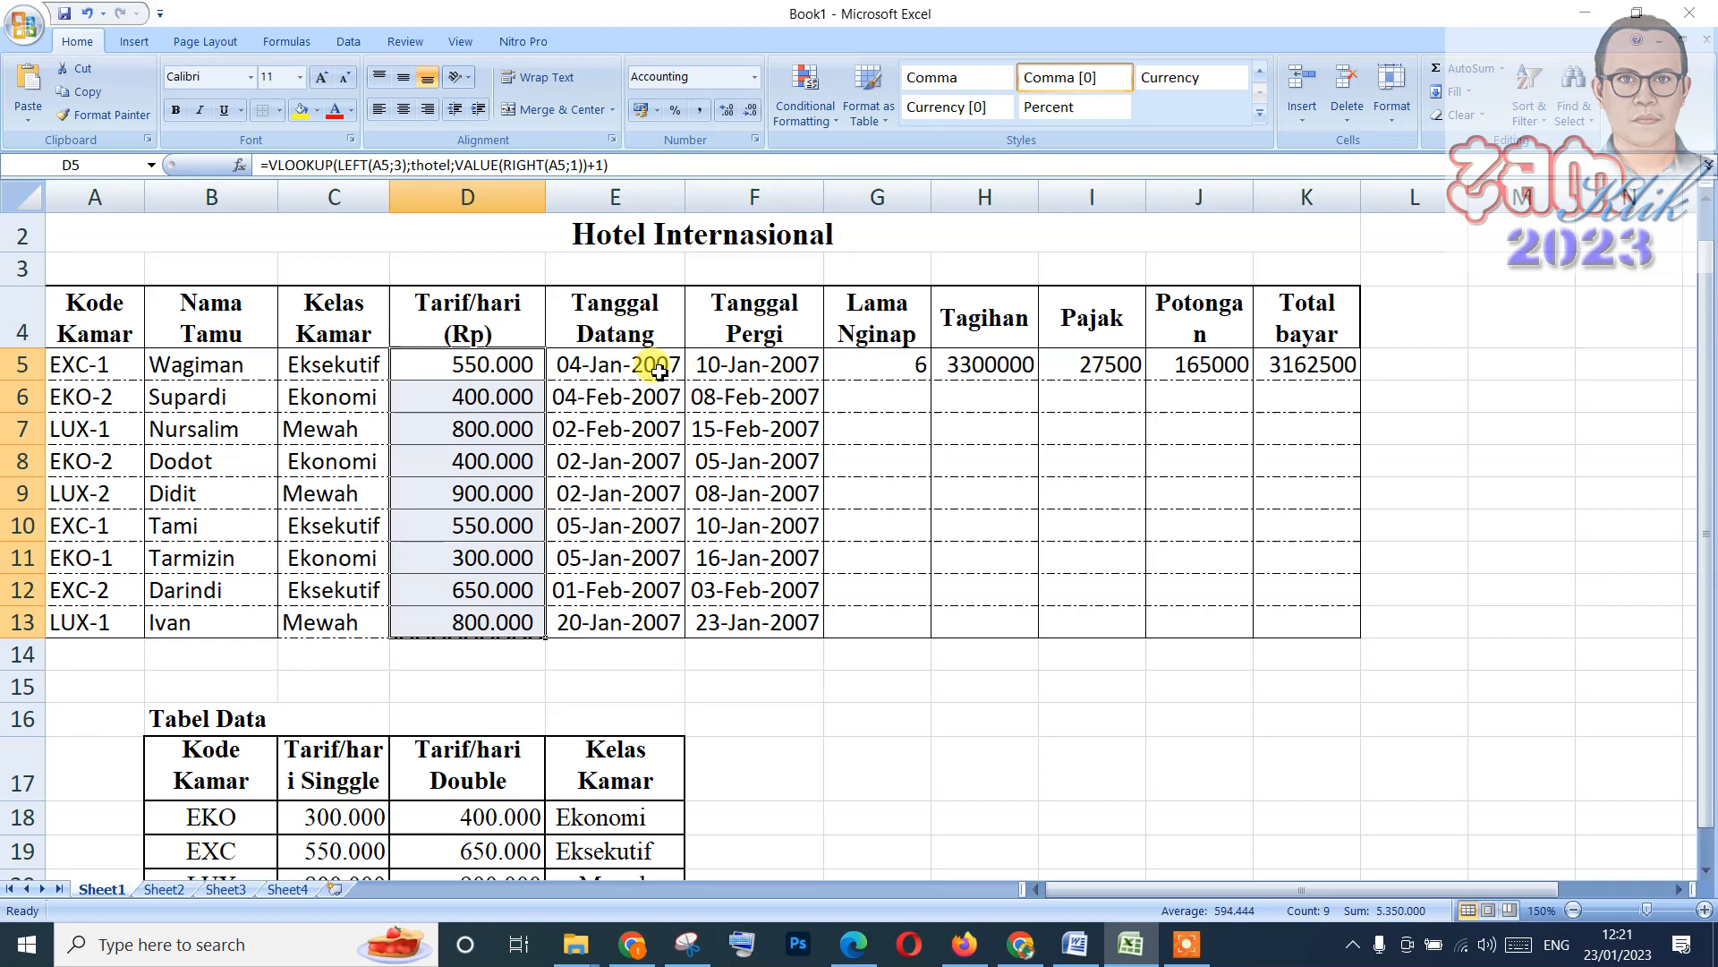
# Calculate the length of stay in G5 with =F5-E5 and copy the formula down through G13.
pyautogui.click(650, 407)
pyautogui.click(765, 398)
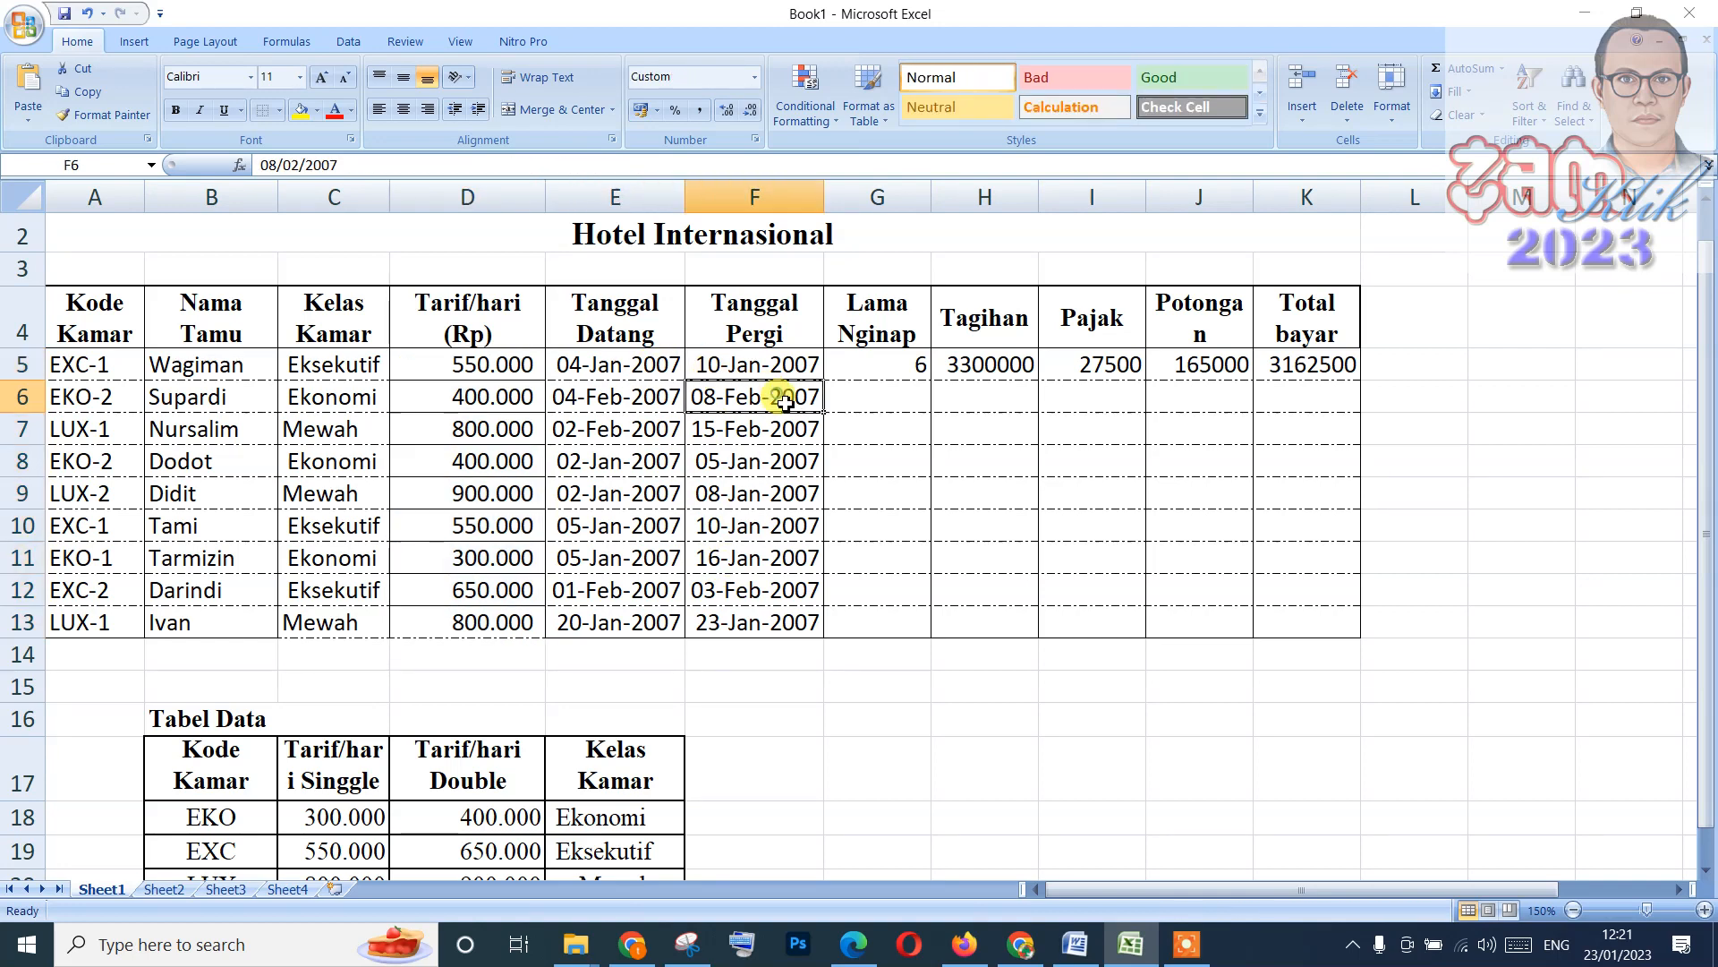
pyautogui.click(882, 368)
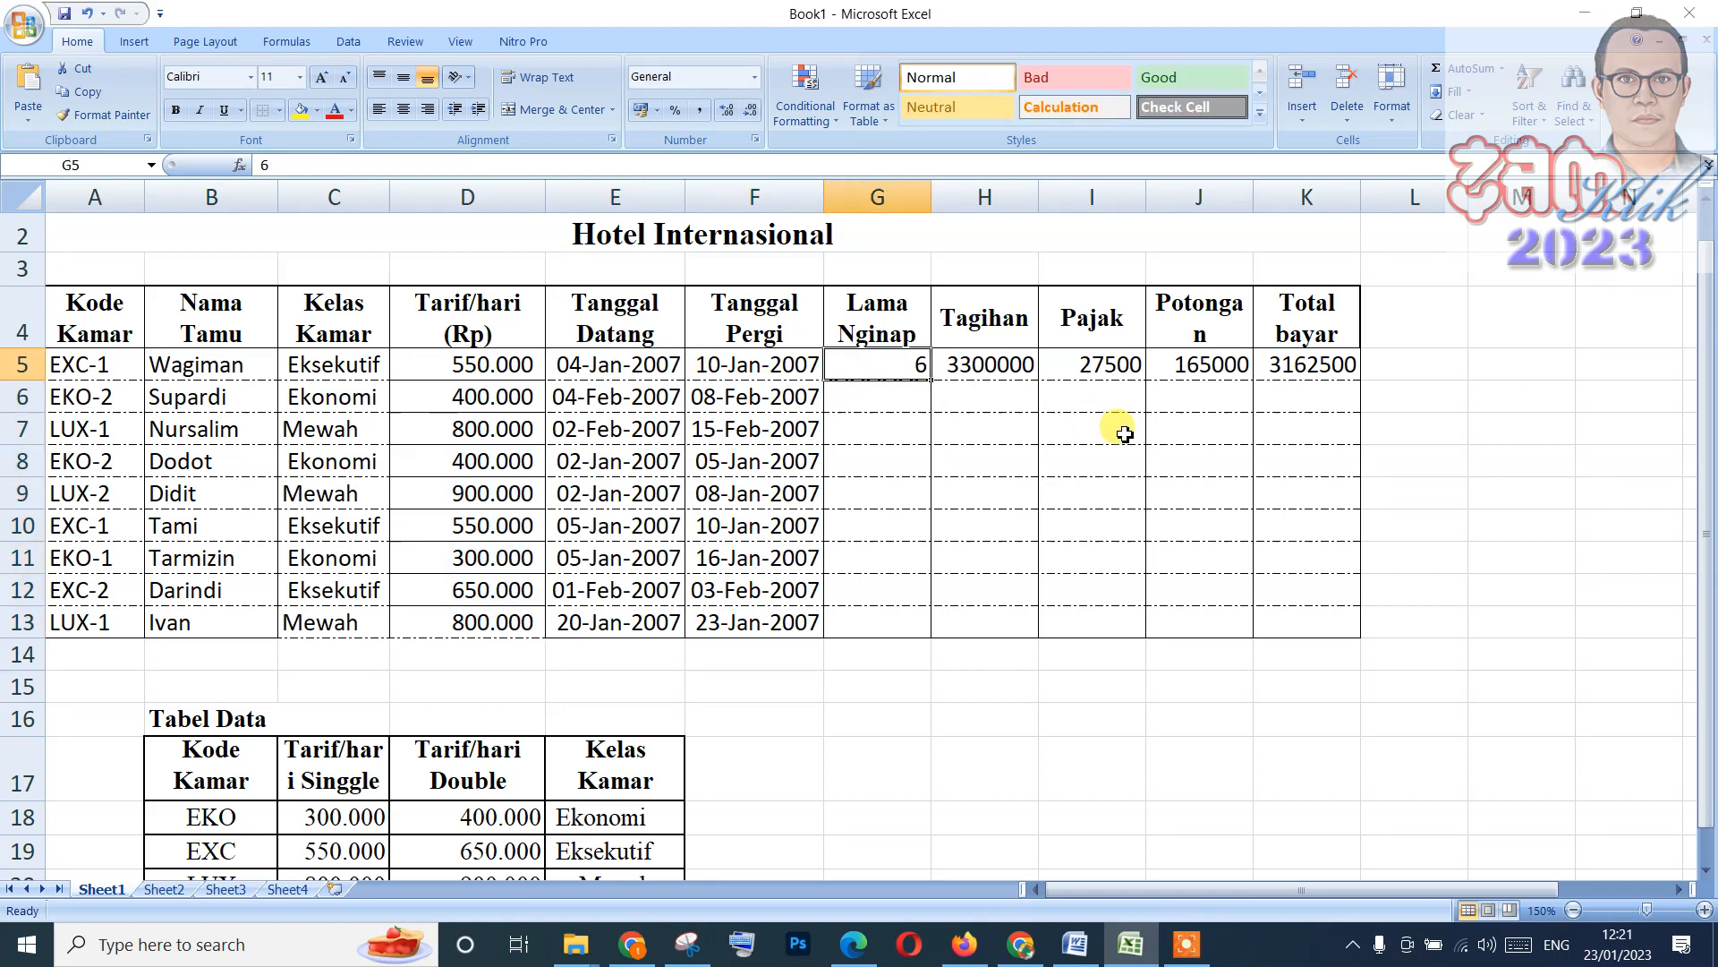
pyautogui.write('=')
pyautogui.press('Left')
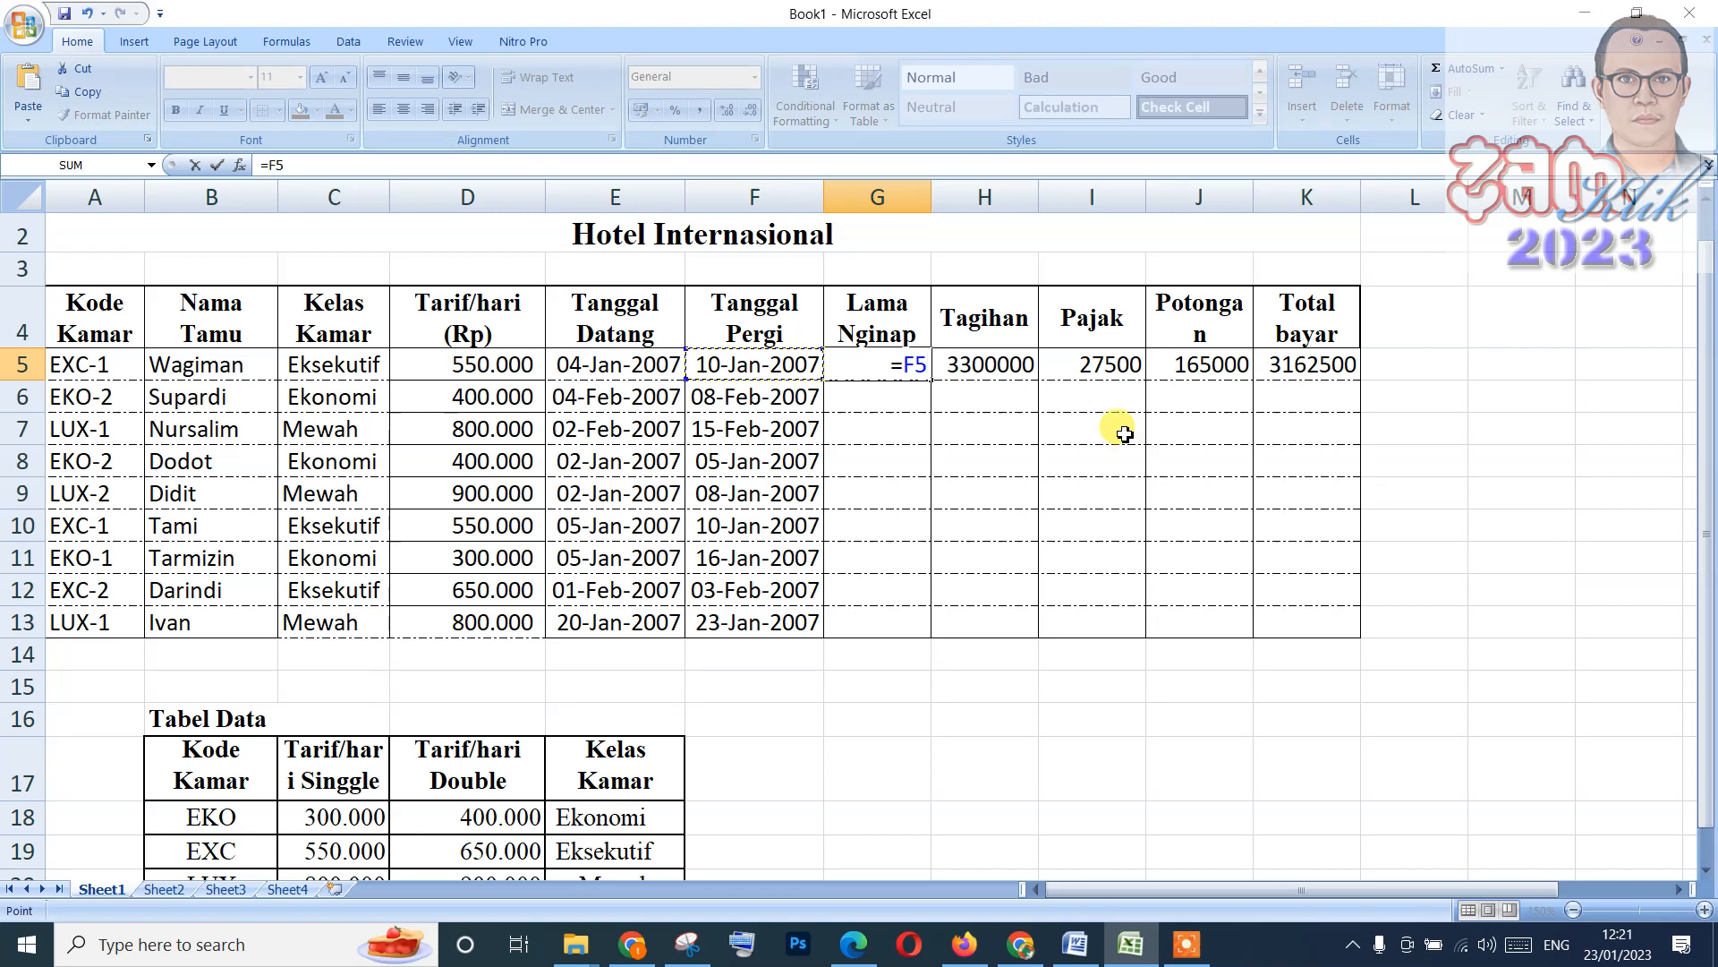
pyautogui.write('-')
pyautogui.press('Return')
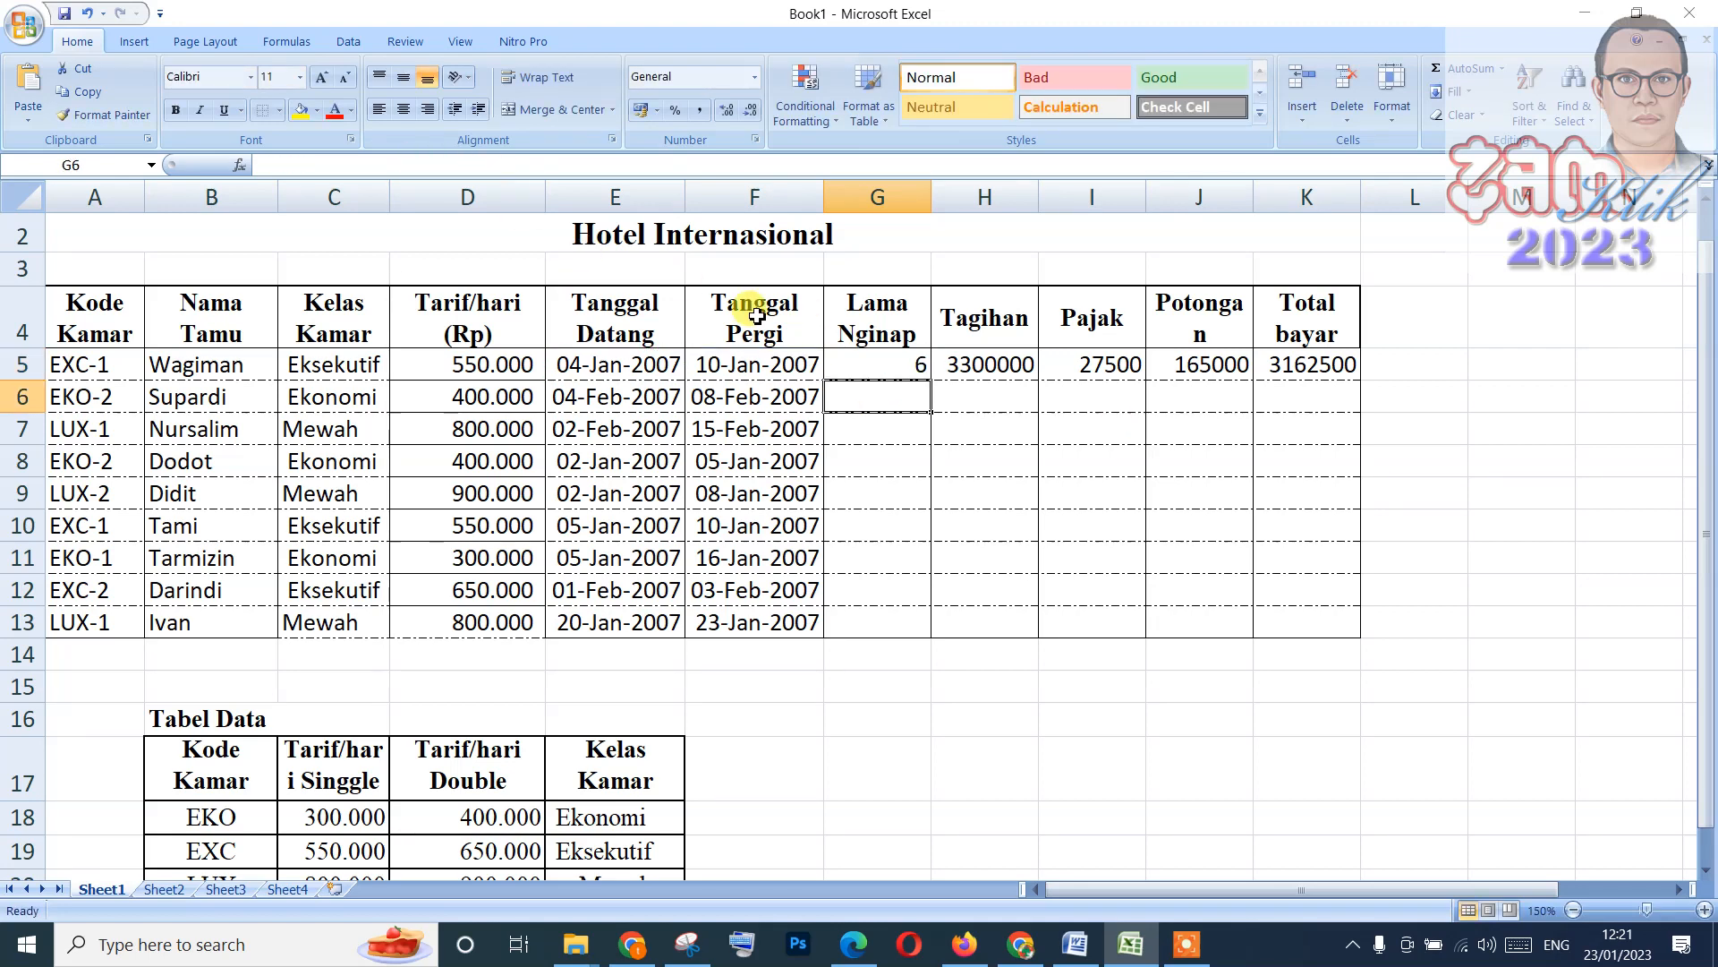
pyautogui.click(874, 361)
pyautogui.moveTo(931, 382); pyautogui.dragTo(946, 631)
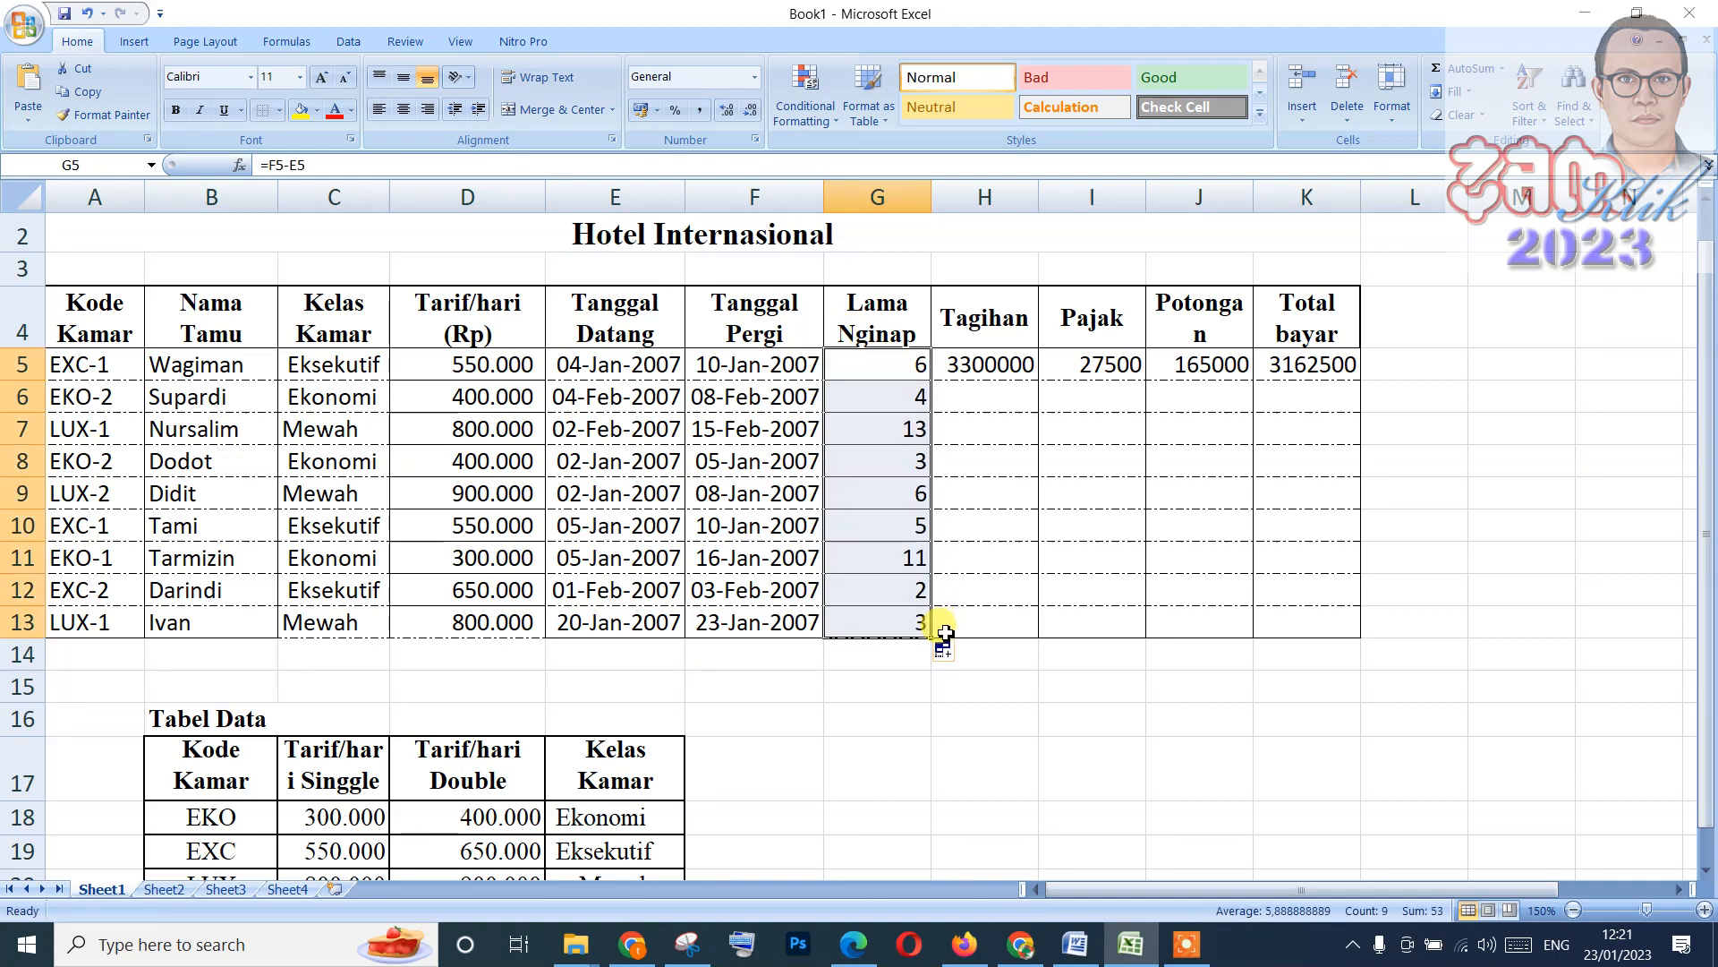
# Apply the custom number format 0 "Hari" to the Lama Nginap values in G5:G13.
pyautogui.rightClick(891, 367)
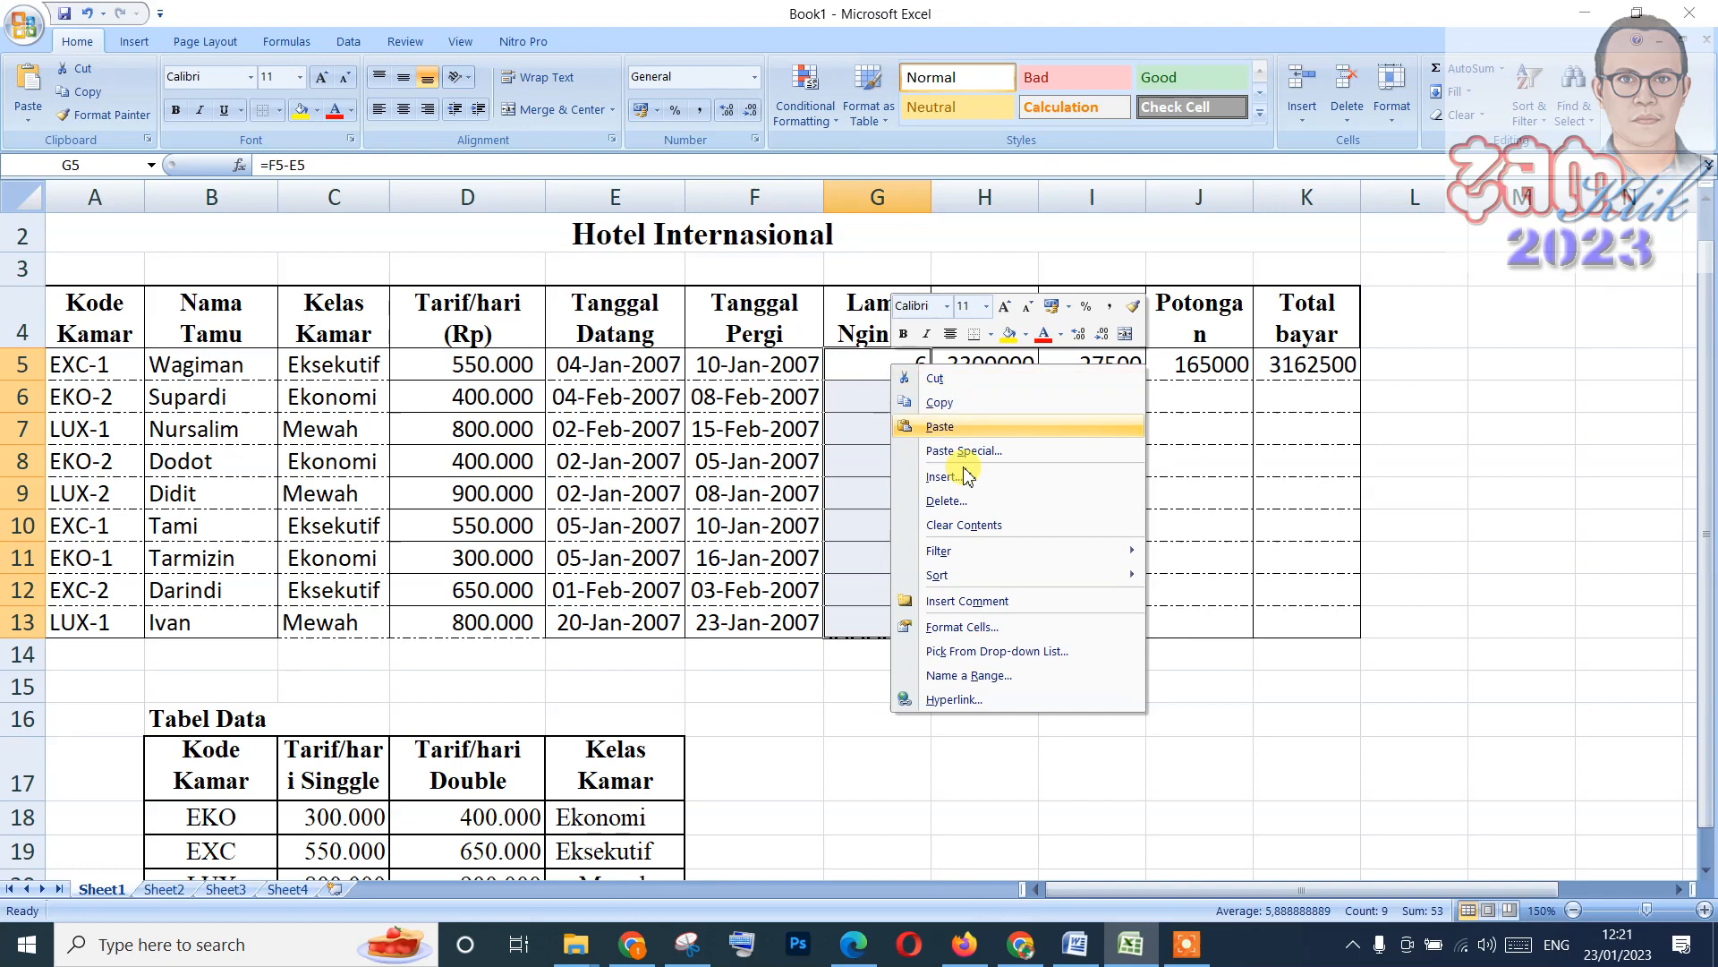
pyautogui.click(971, 624)
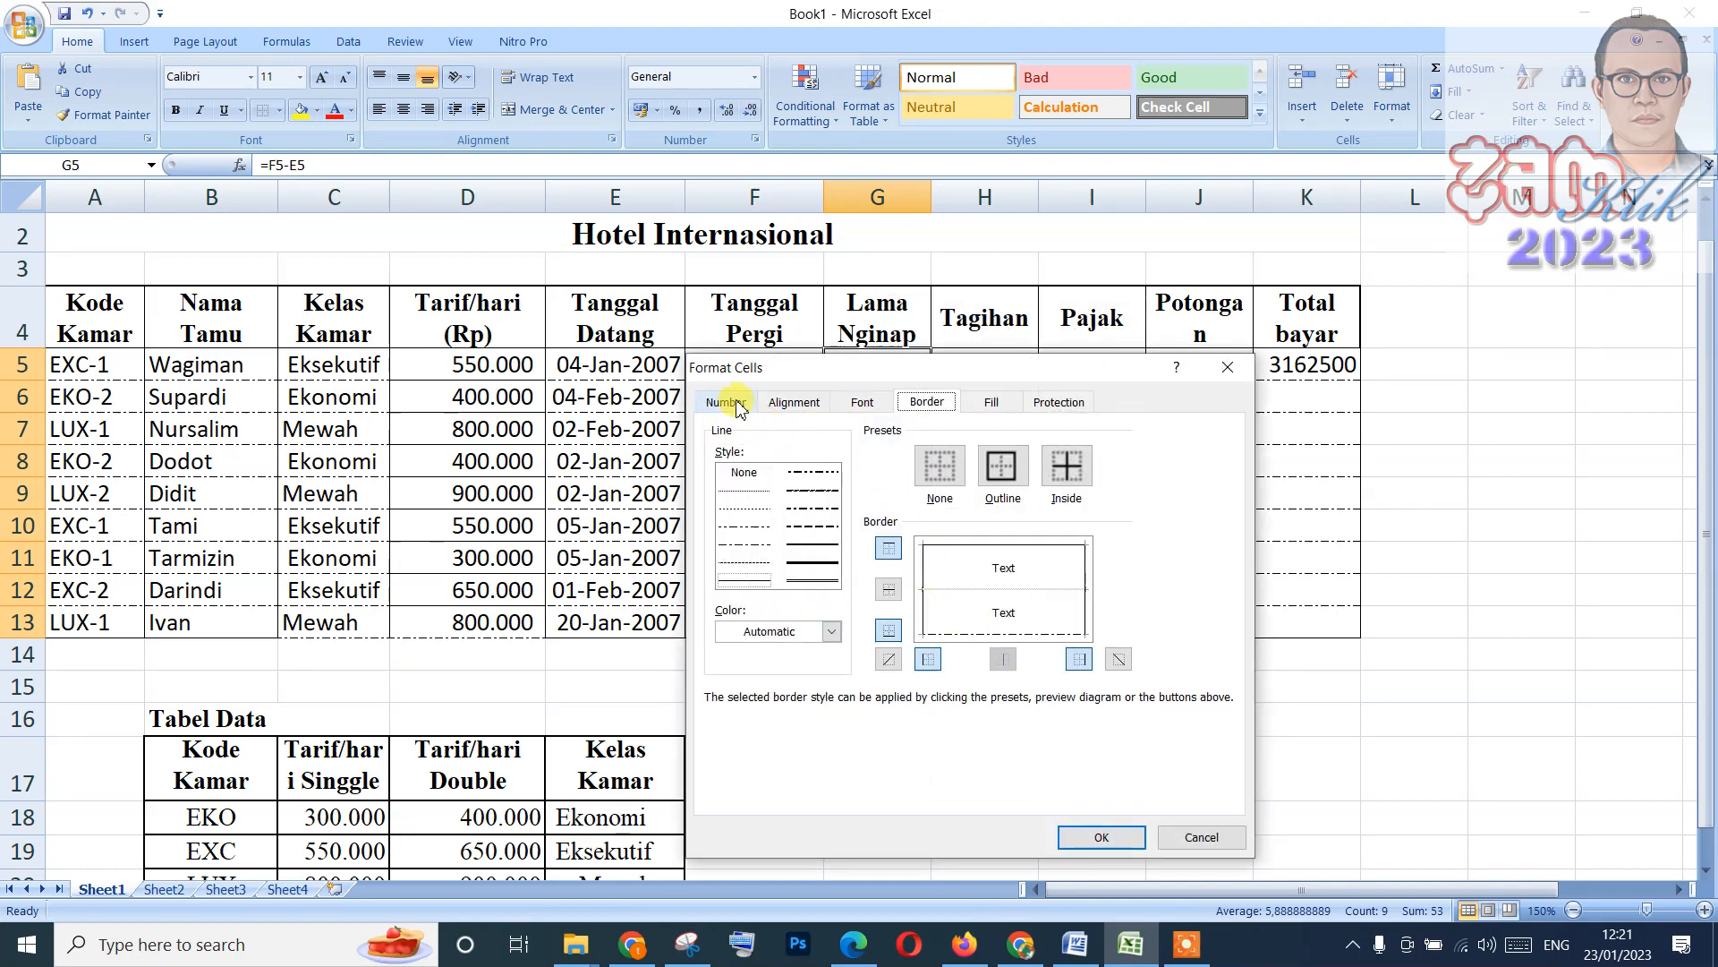
pyautogui.click(731, 401)
pyautogui.click(727, 606)
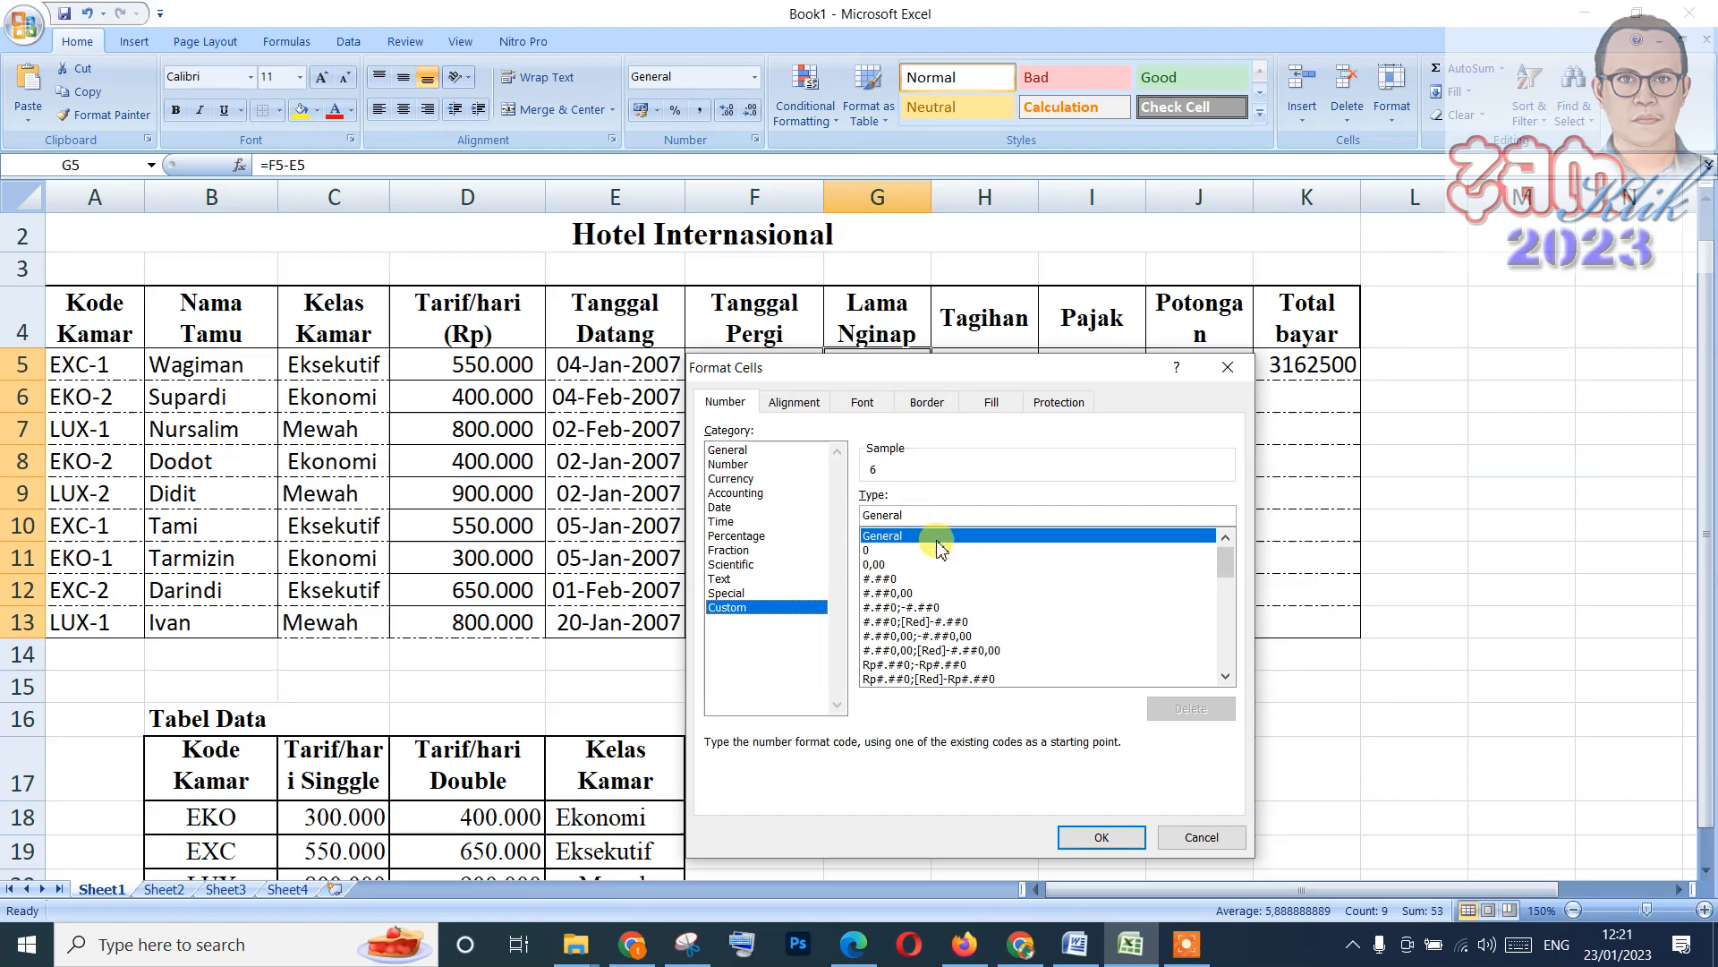
pyautogui.click(912, 551)
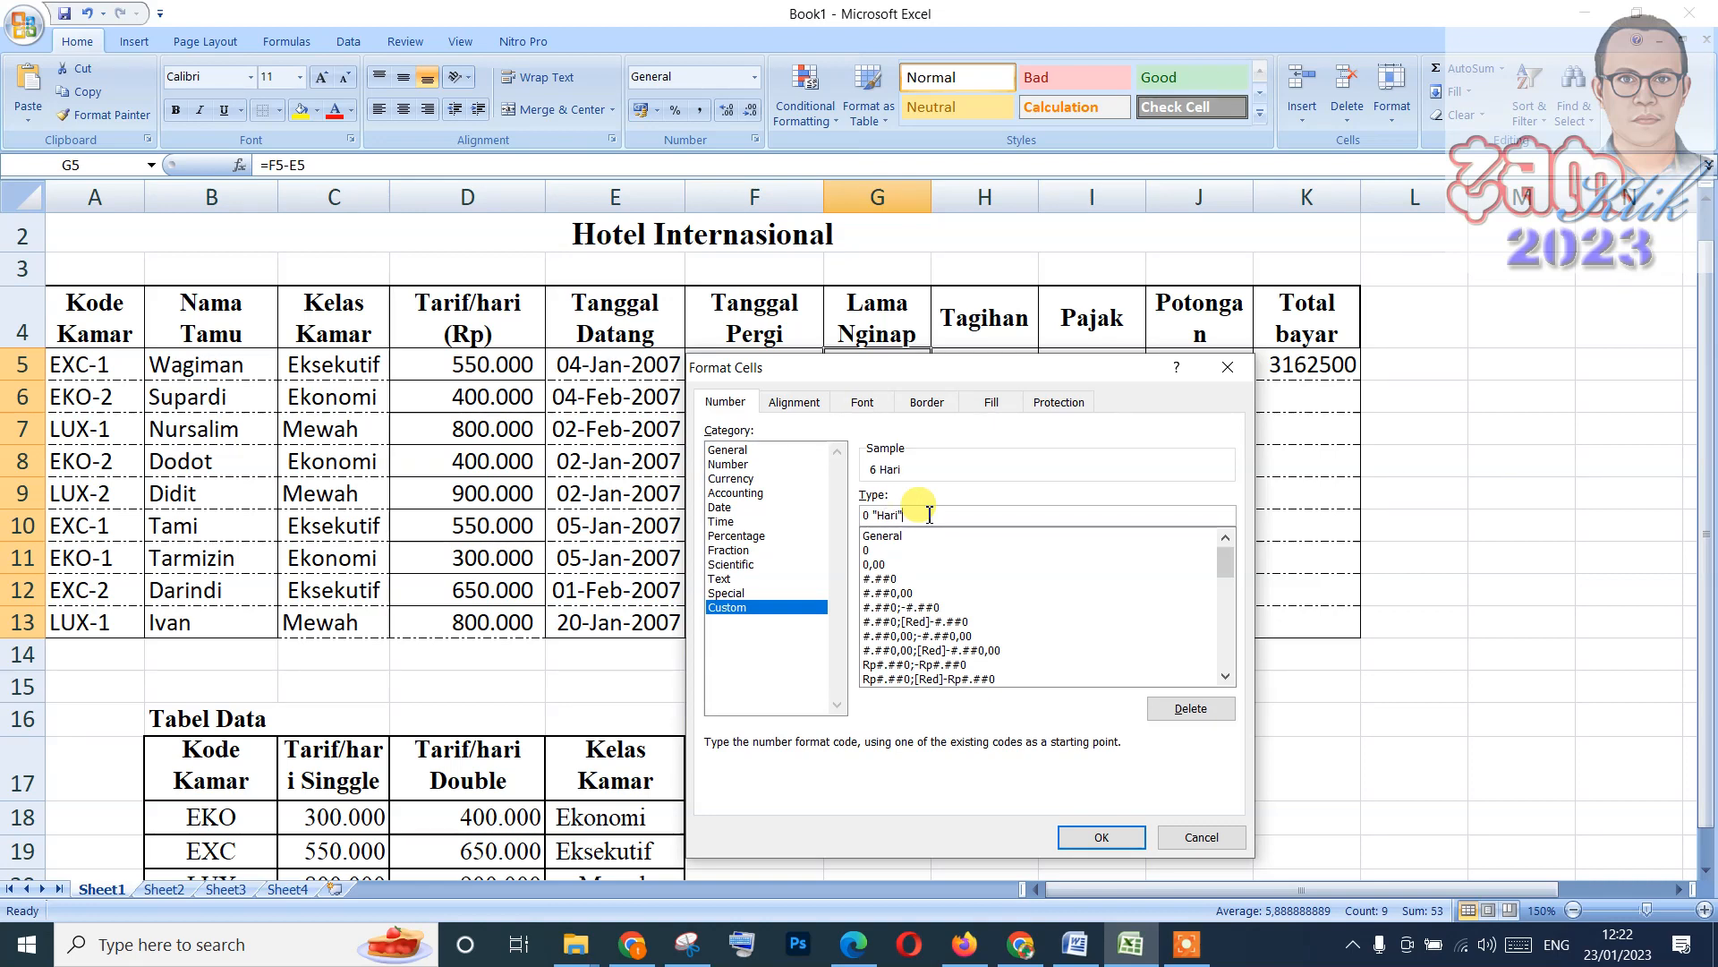
pyautogui.press('Return')
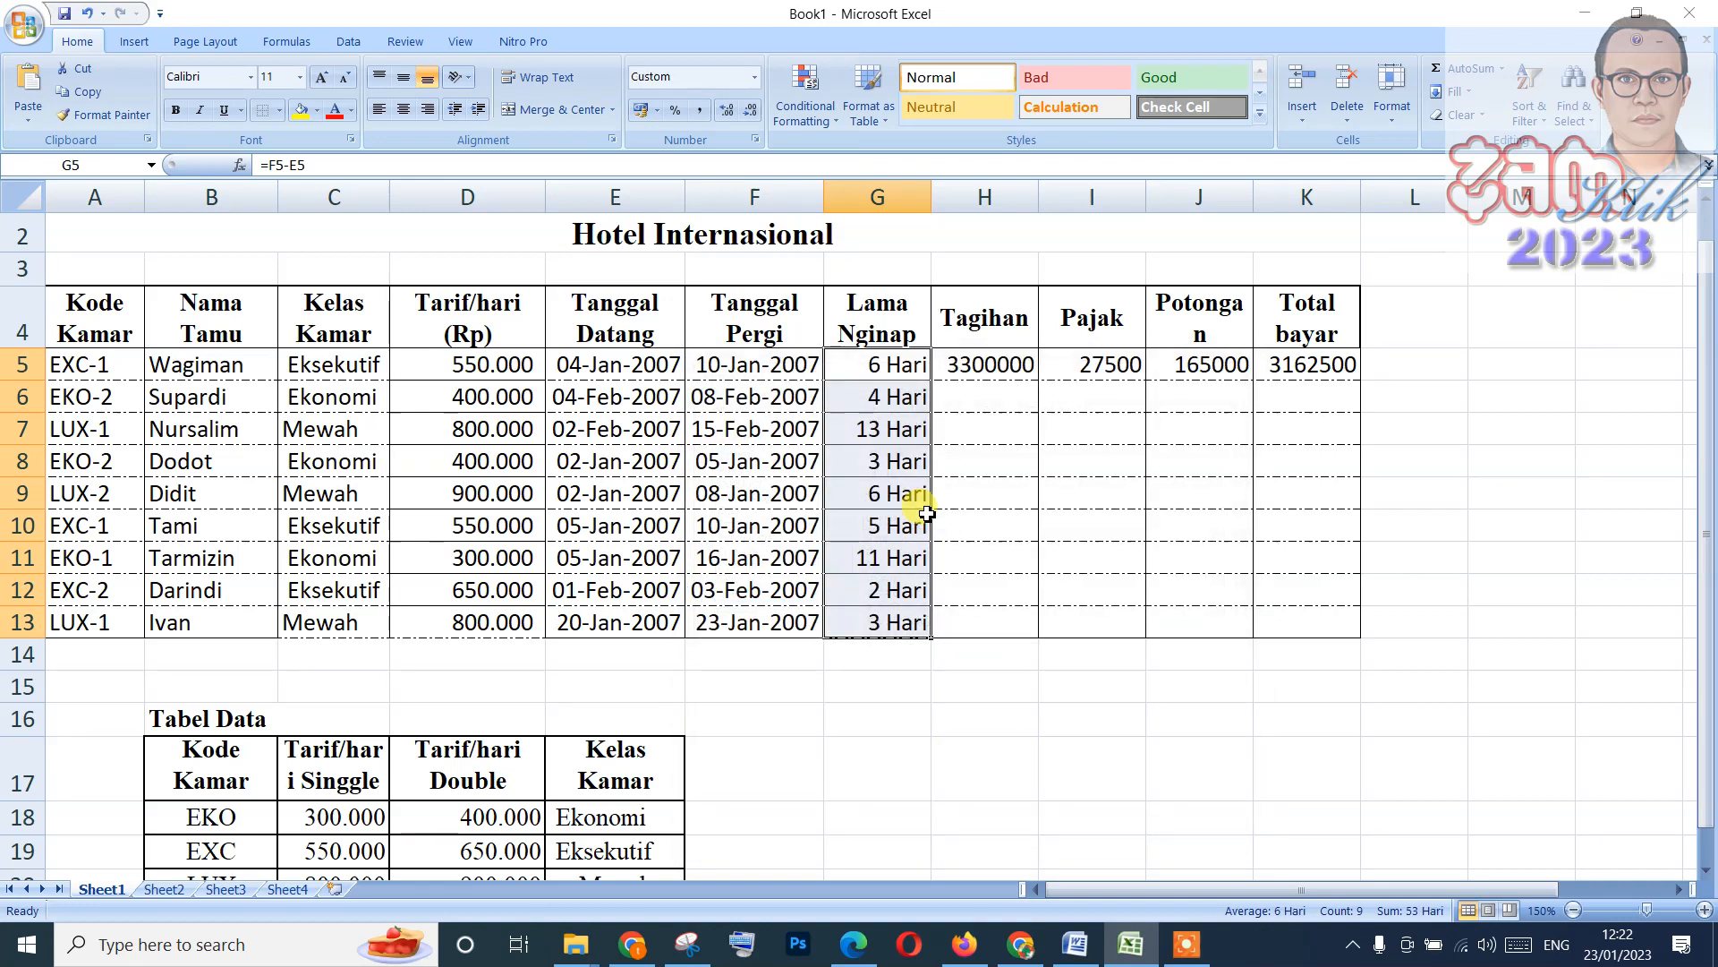
# Apply the Comma [0] style to the Tagihan through Total bayar cells, H5:K13.
pyautogui.click(996, 519)
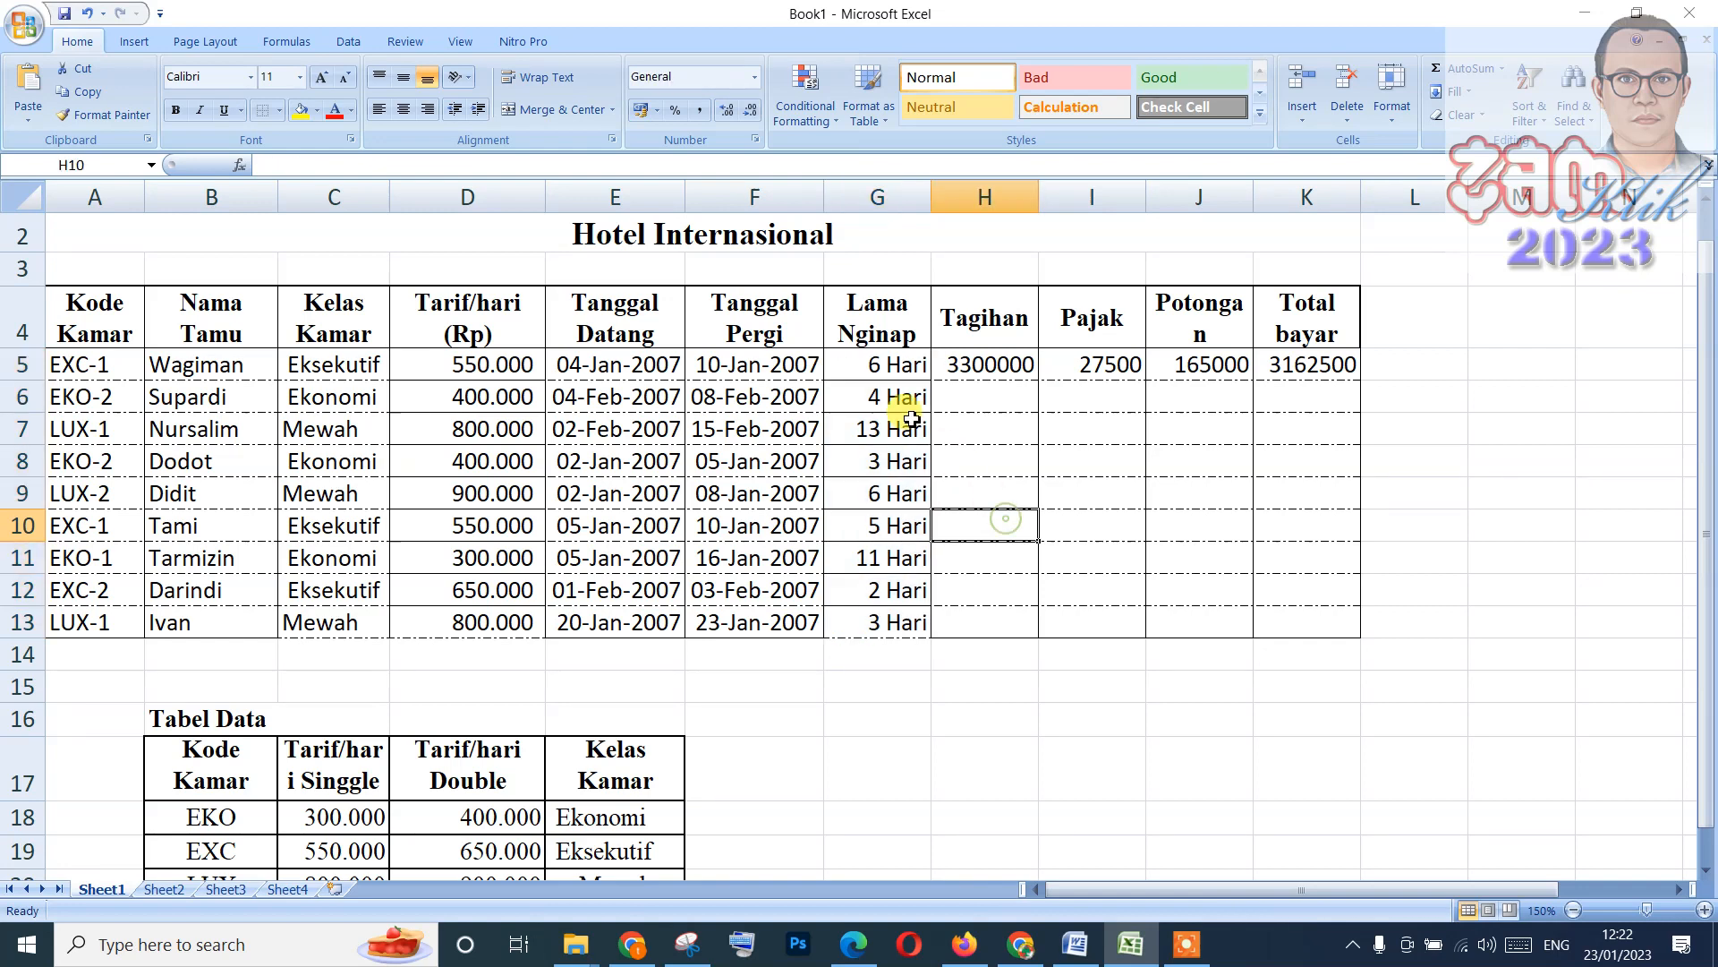
pyautogui.click(899, 400)
pyautogui.click(985, 394)
pyautogui.moveTo(995, 362); pyautogui.dragTo(1289, 622)
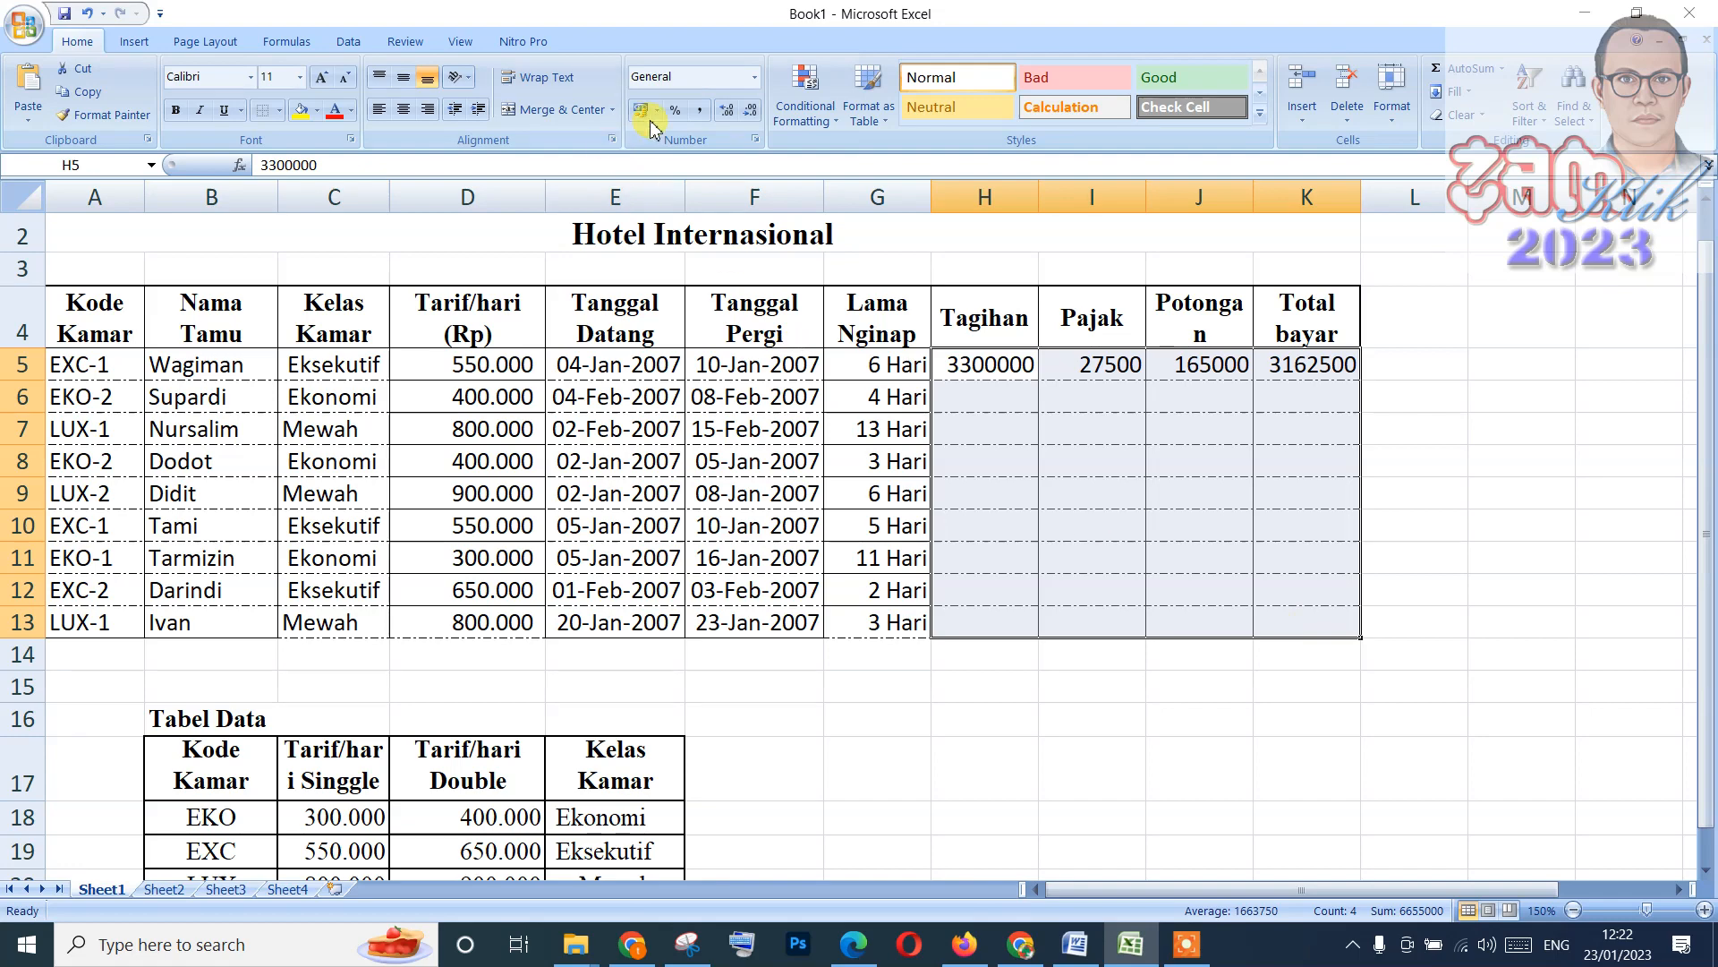
pyautogui.click(700, 110)
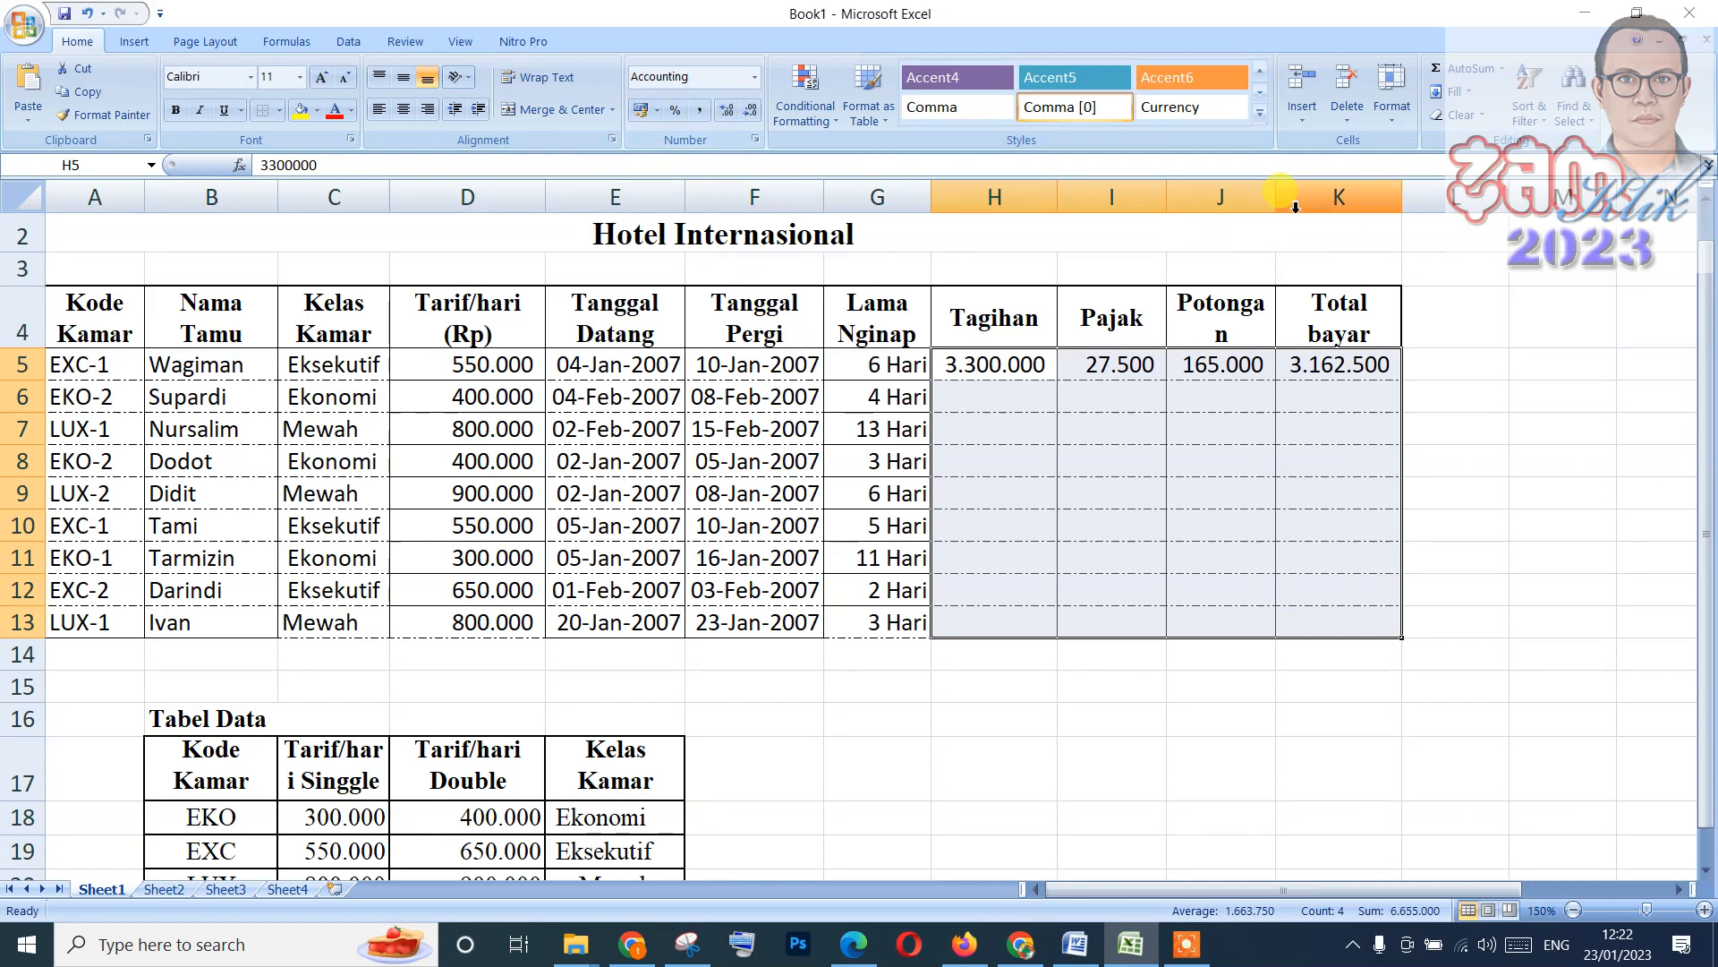
# Check the Tagihan rule in the Word assignment document and enter the formula =+G5*D5 in cell H5 of the Excel sheet.
pyautogui.click(1075, 944)
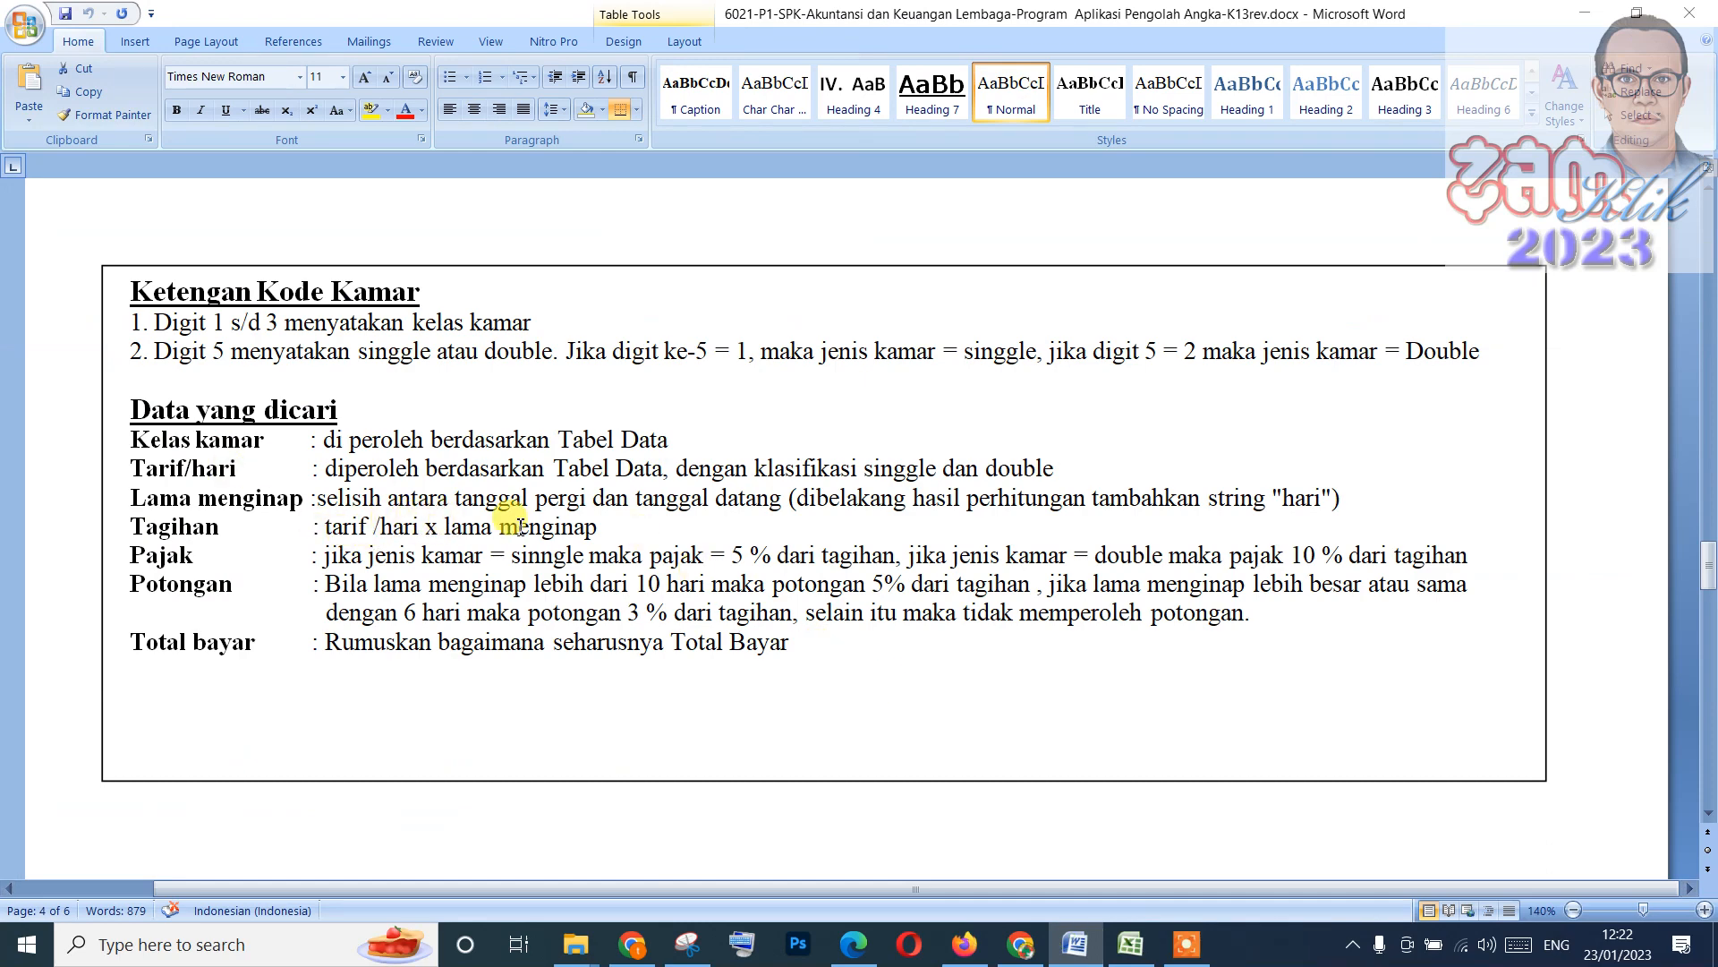
pyautogui.click(357, 535)
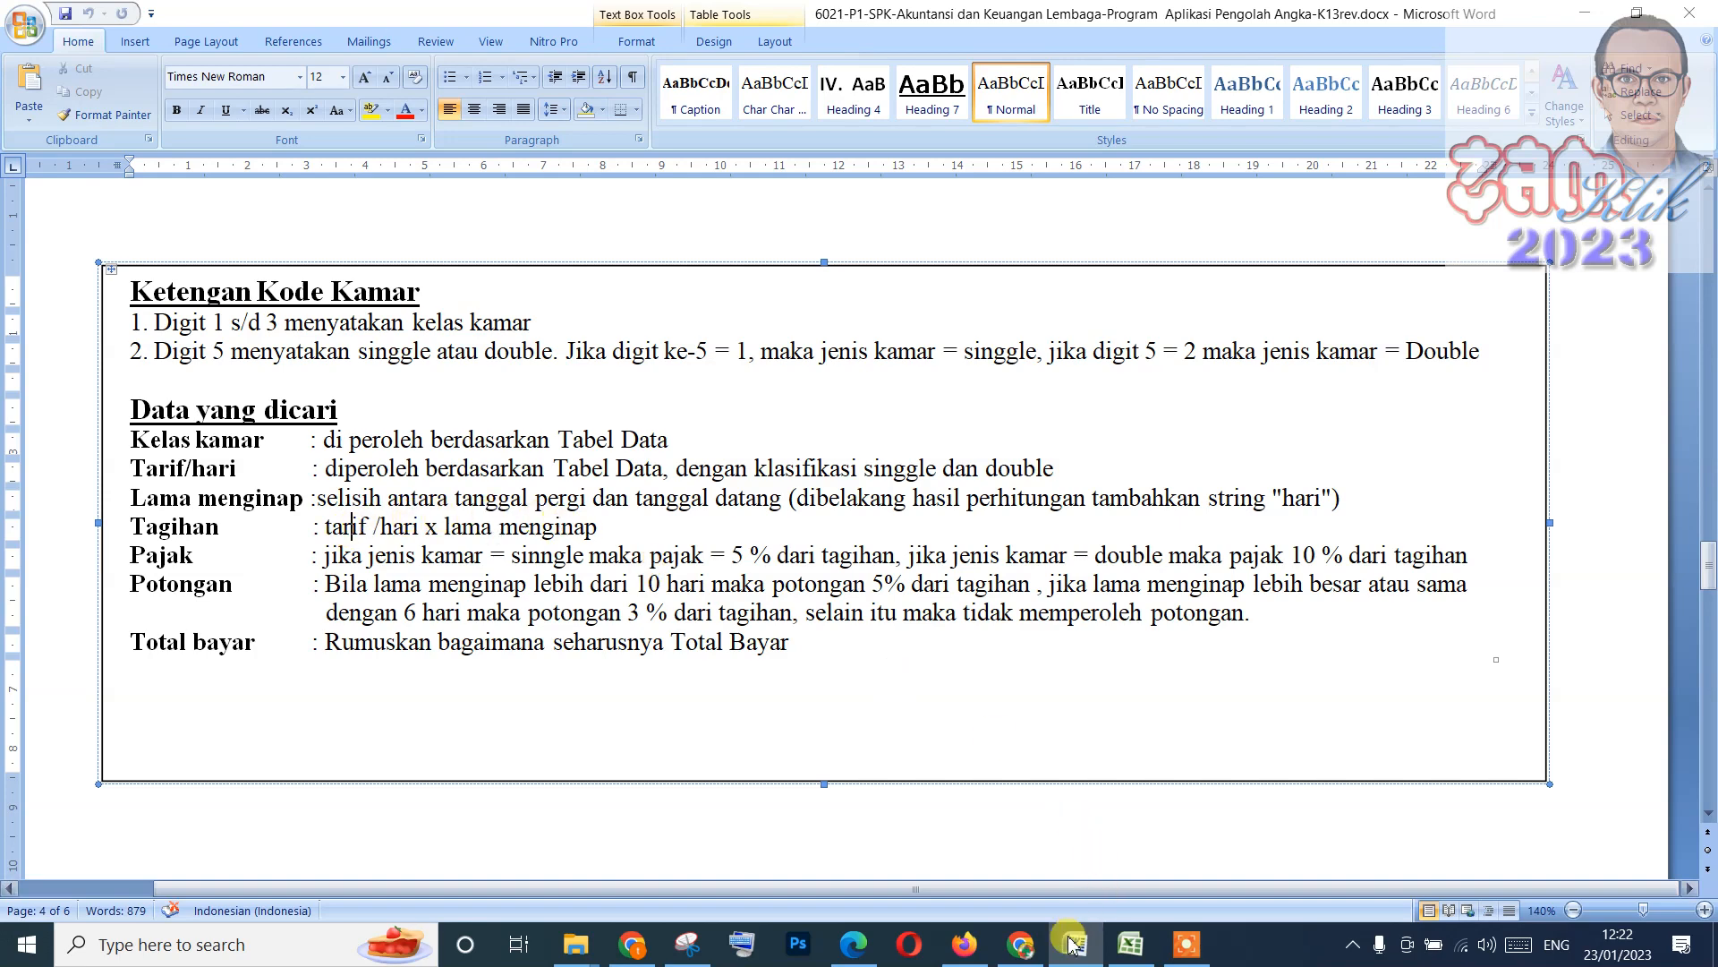
pyautogui.click(1125, 948)
pyautogui.click(993, 367)
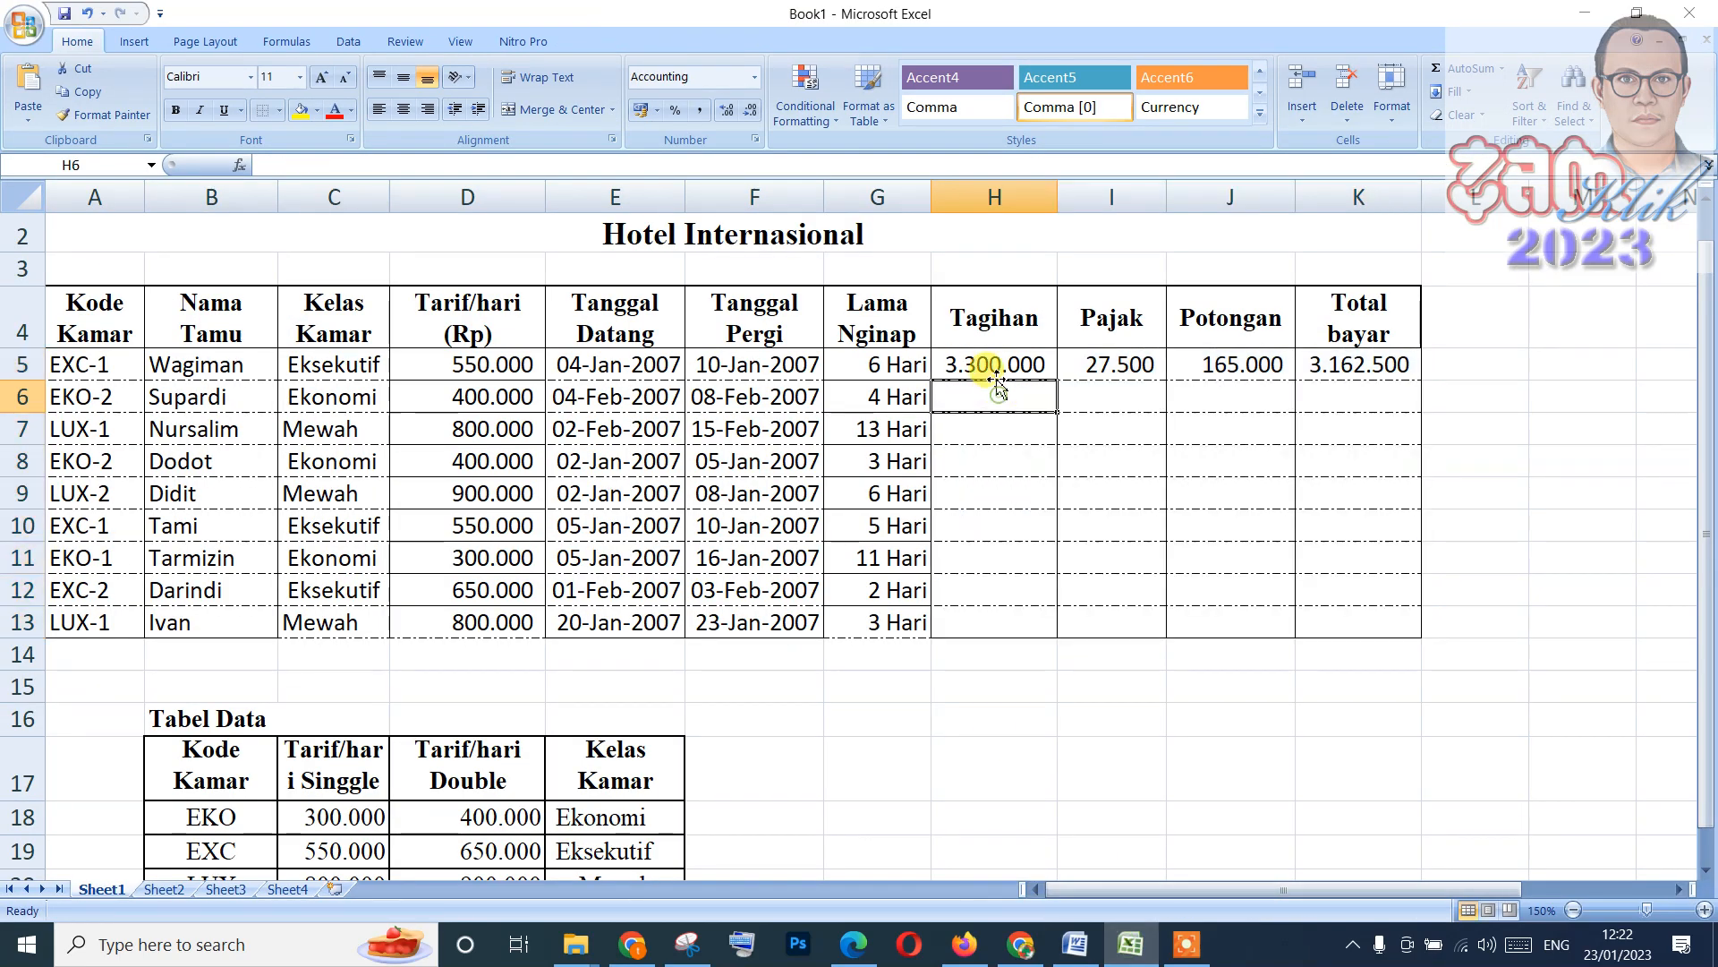
pyautogui.write('+')
pyautogui.press('Left')
pyautogui.press('Left')
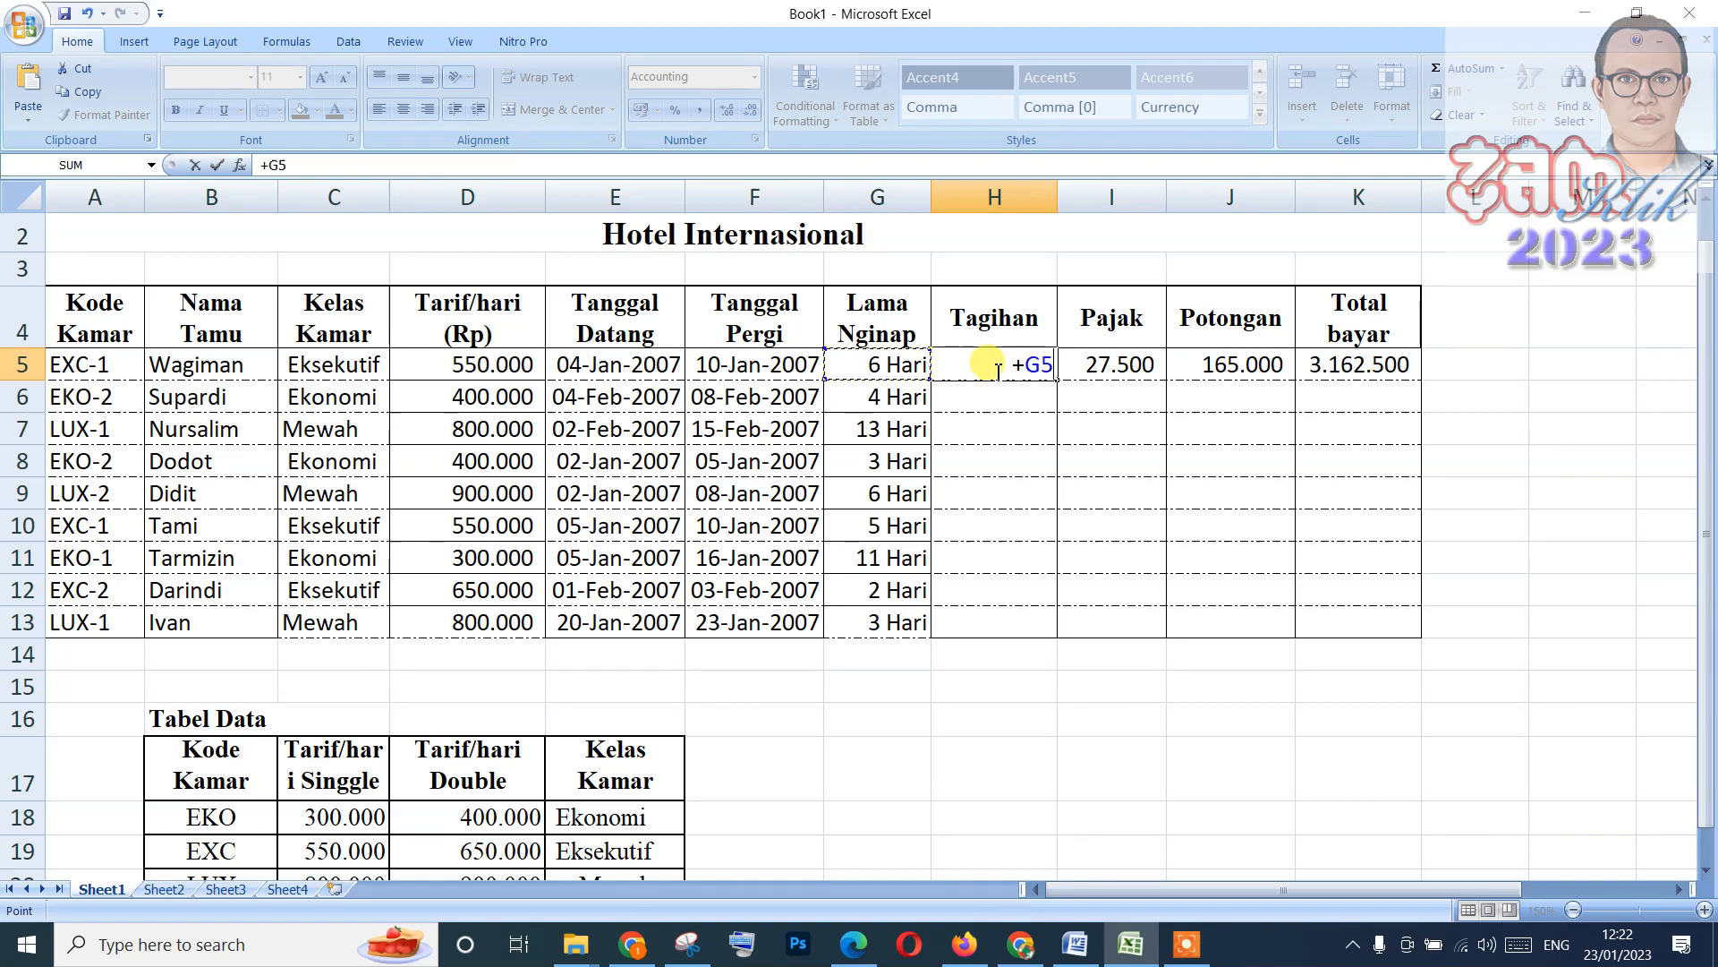
pyautogui.press('Right')
pyautogui.write('*')
pyautogui.press('Left')
pyautogui.press('Left')
pyautogui.press('Left')
pyautogui.press('Left')
pyautogui.press('Return')
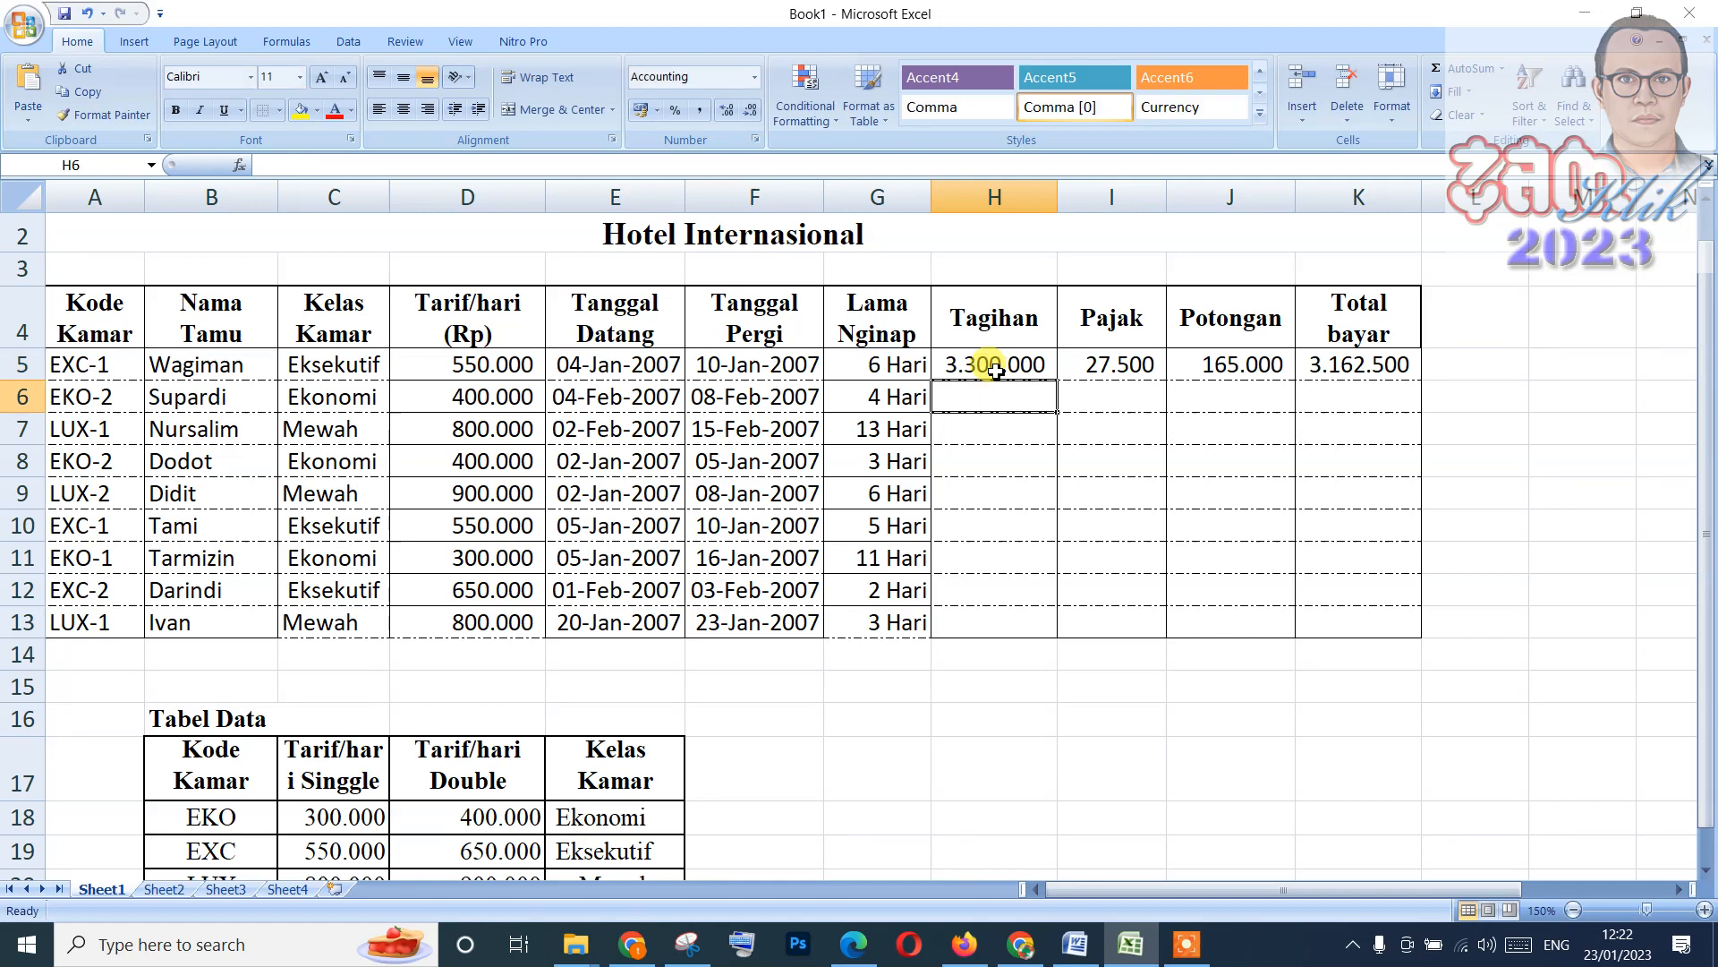
pyautogui.click(996, 366)
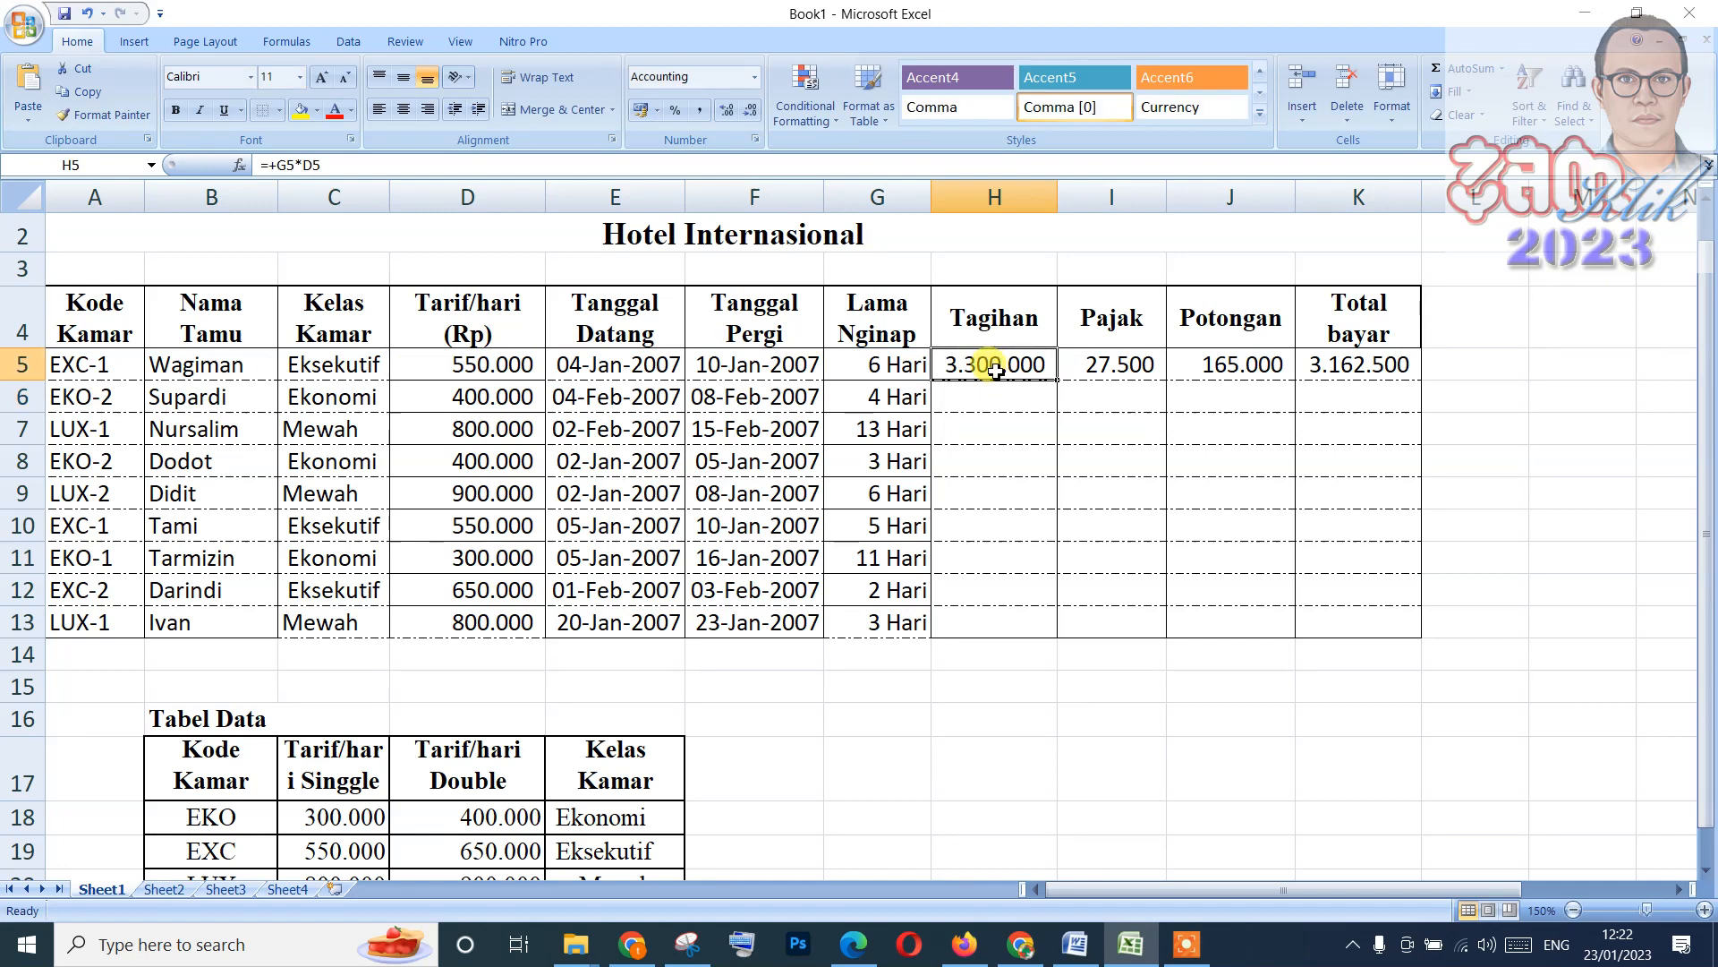
# Check the Pajak rule in the Word assignment and copy VALUE(RIGHT(A5;1)) from the Excel formula in cell D5.
pyautogui.press('Right')
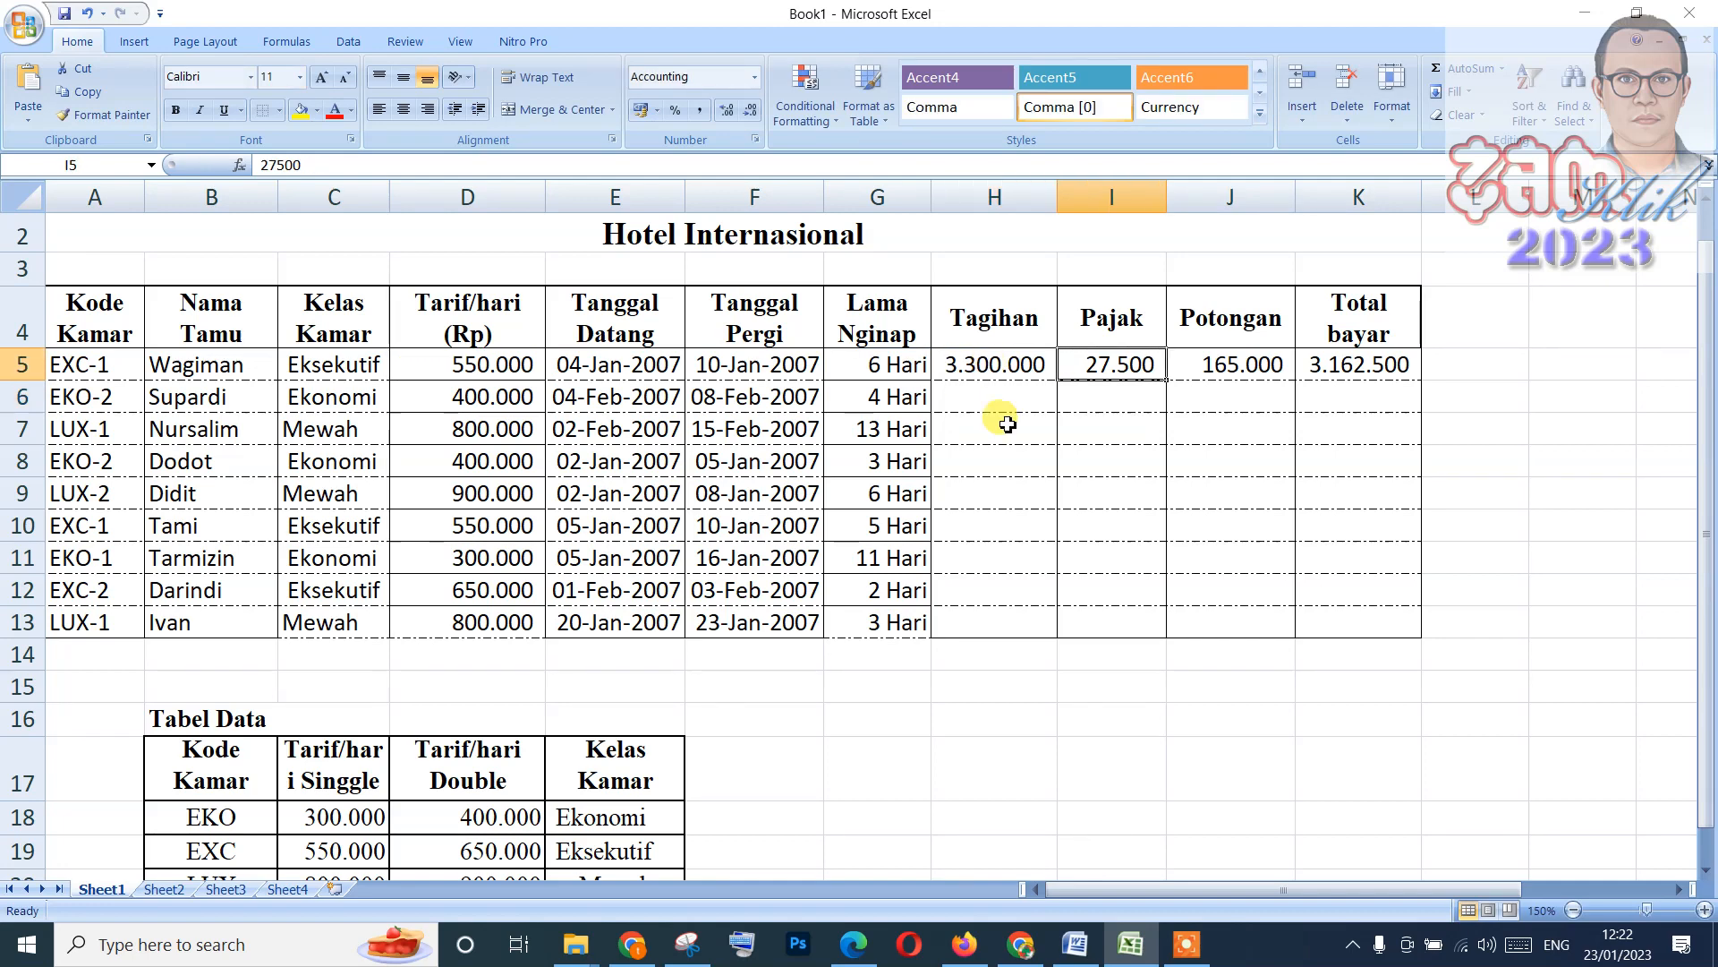
pyautogui.click(1075, 943)
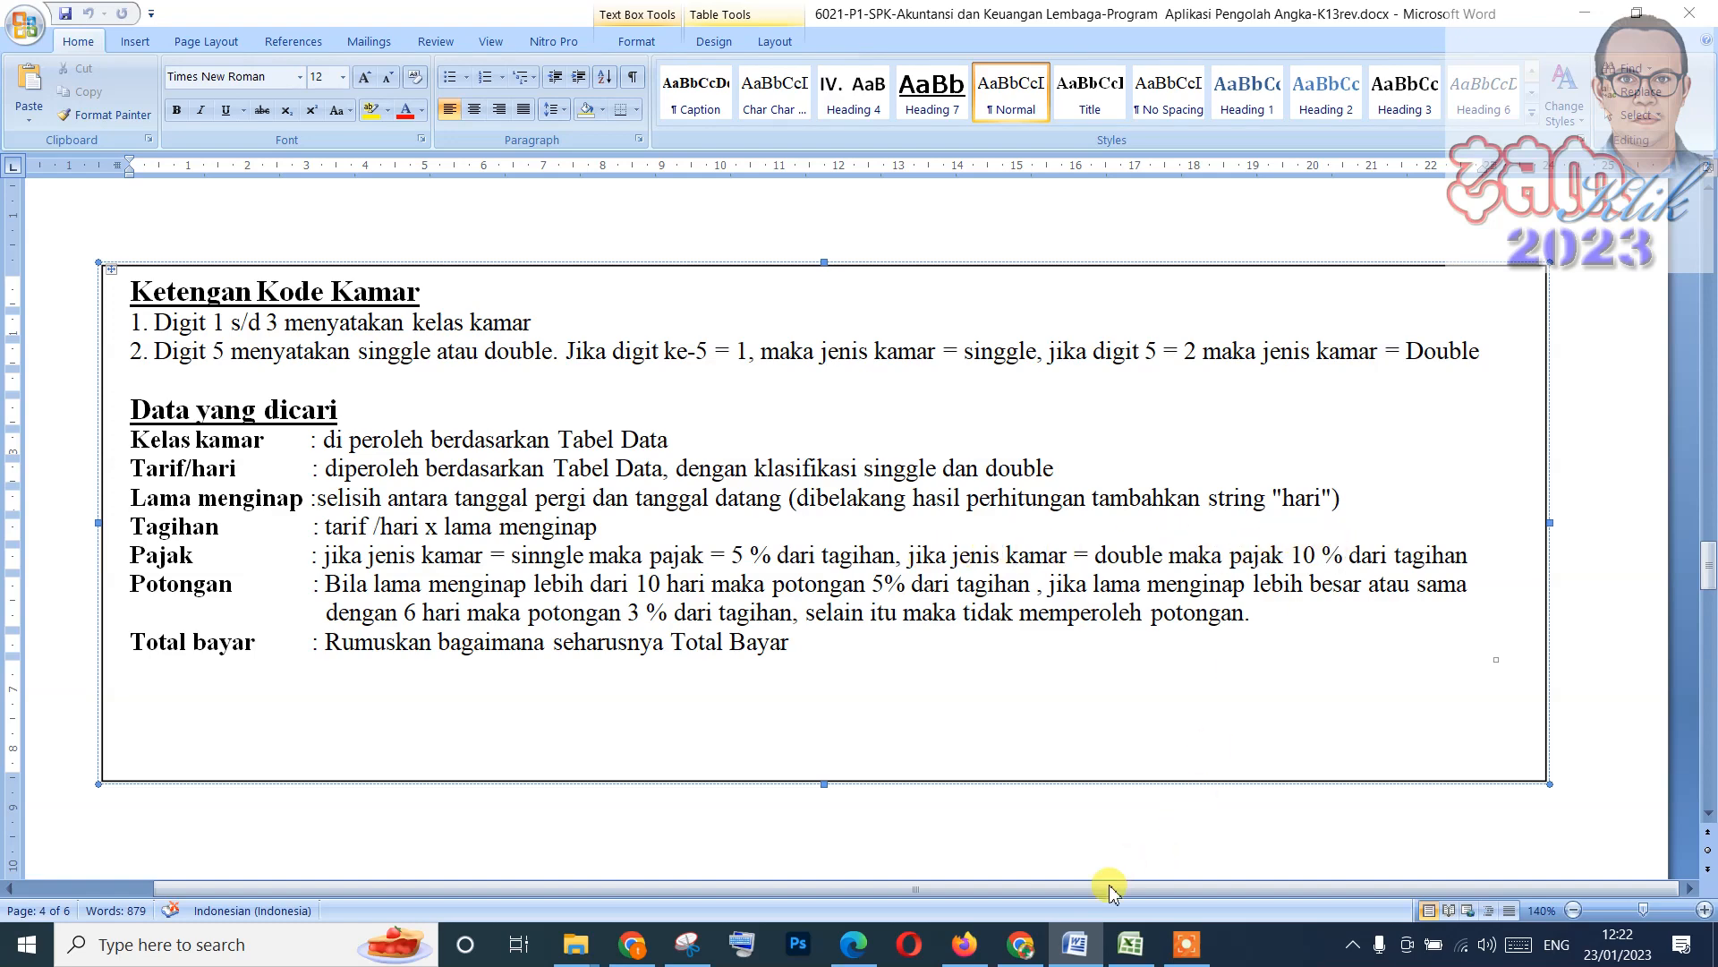
pyautogui.click(1133, 949)
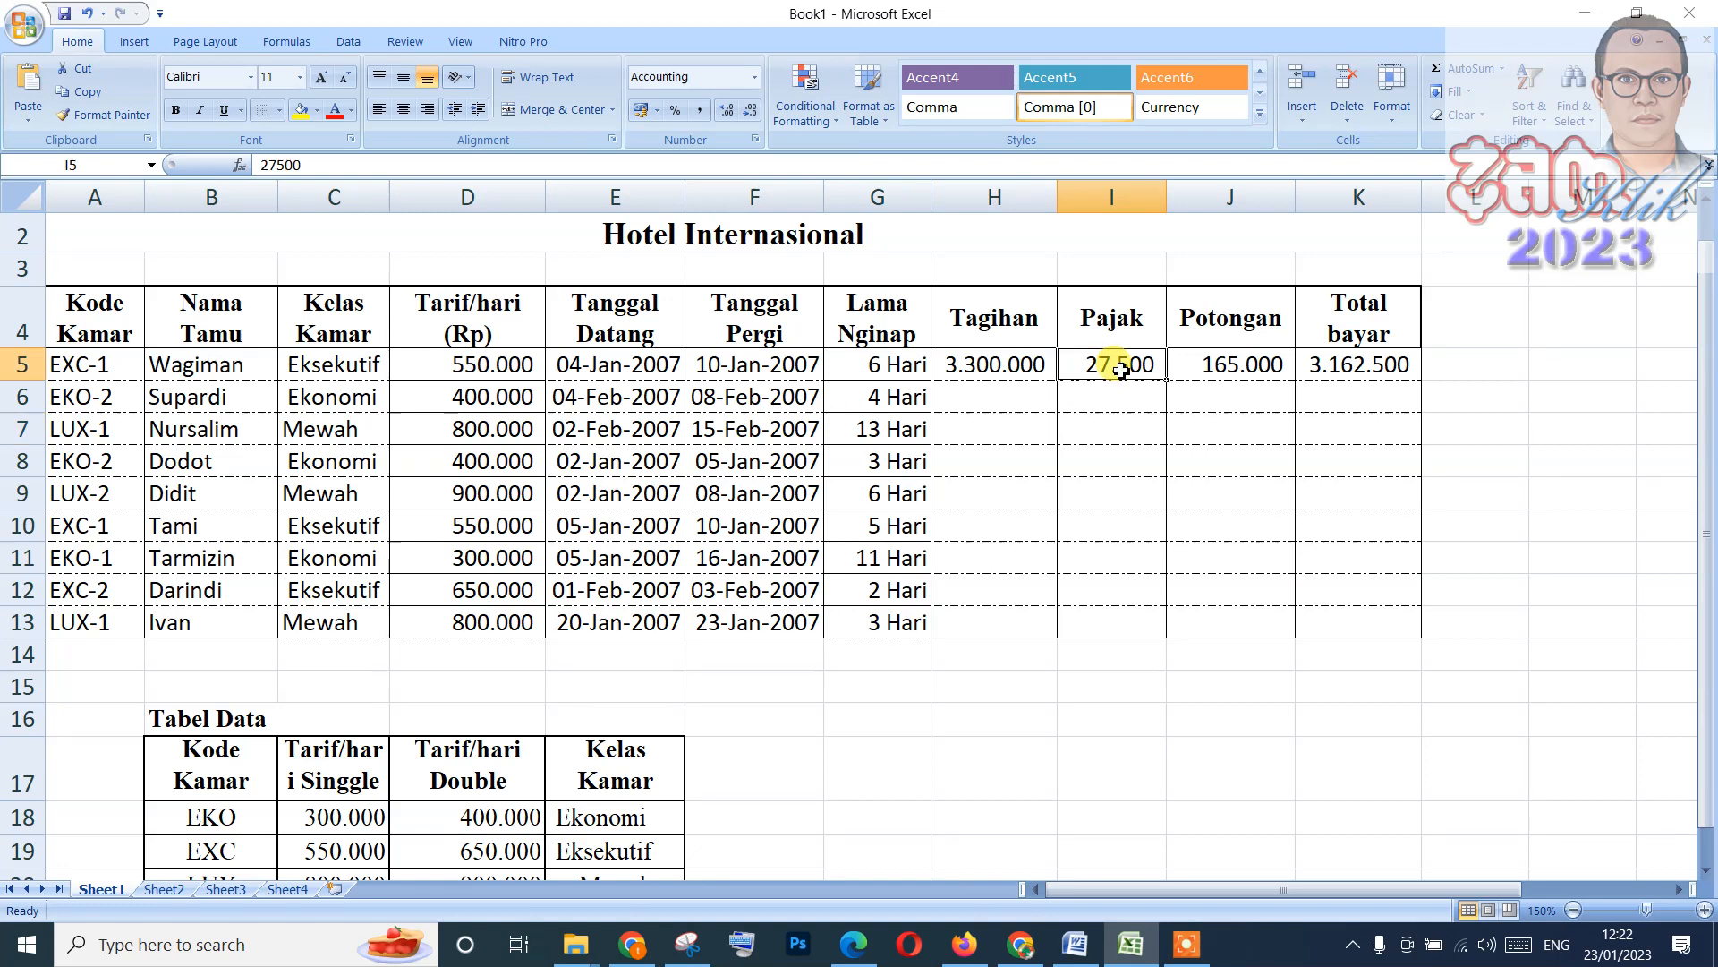
pyautogui.write('=if(')
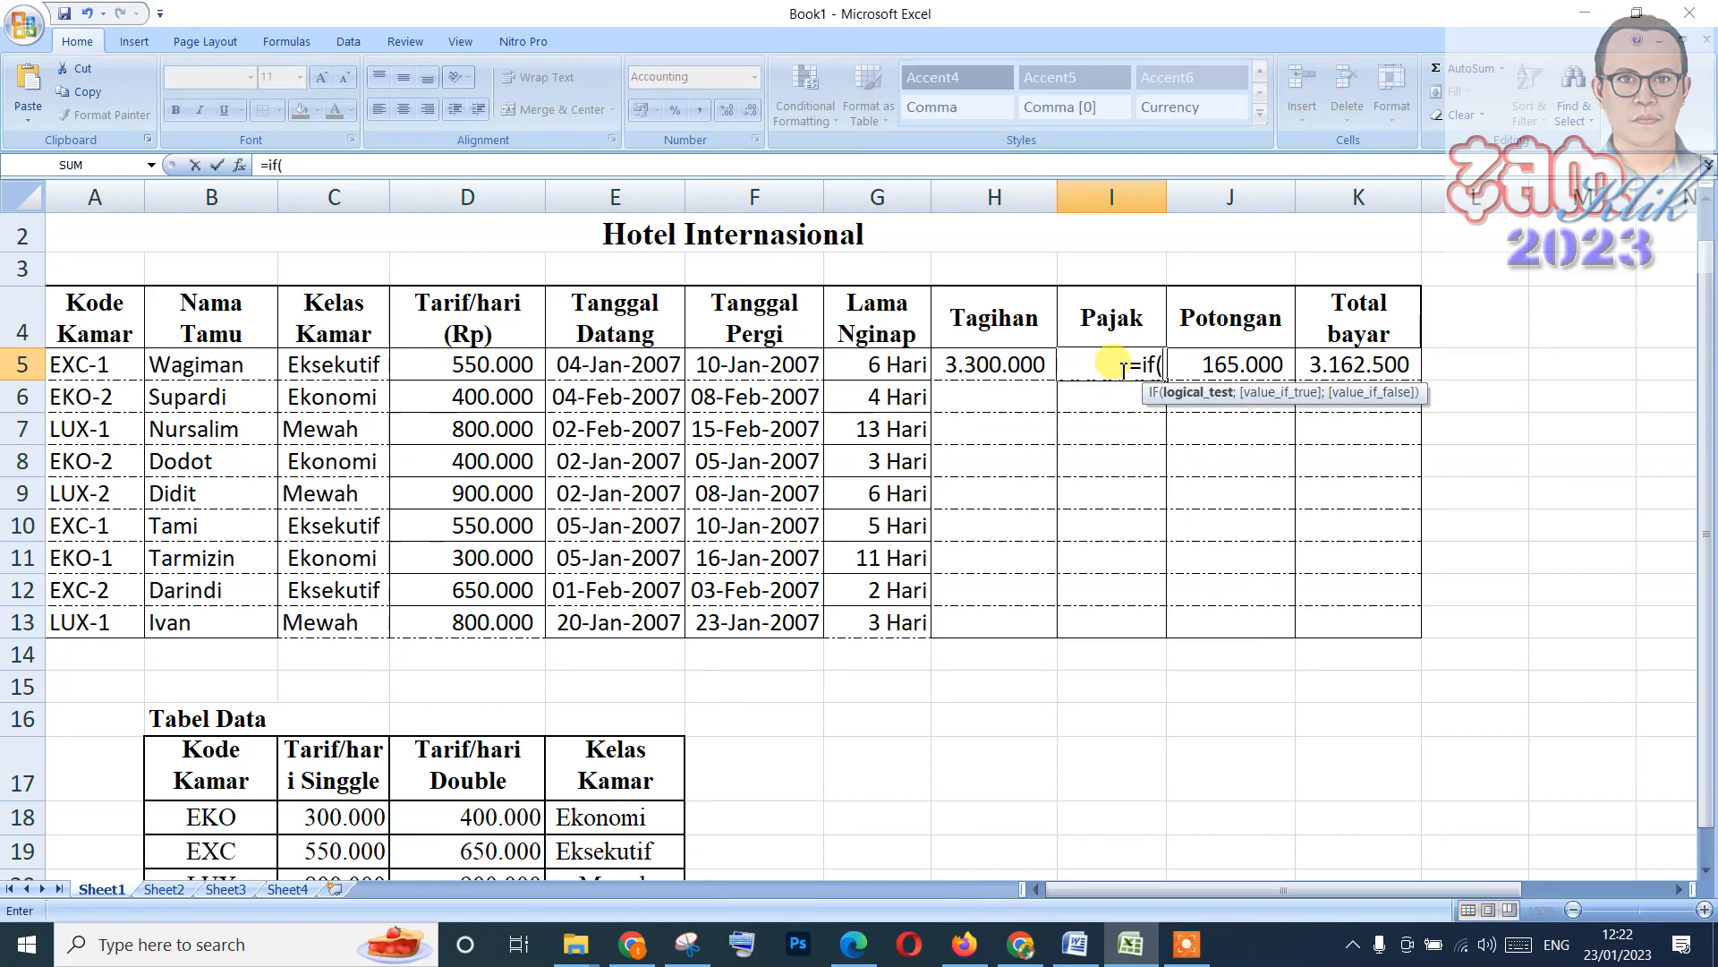
pyautogui.press('Escape')
pyautogui.click(506, 365)
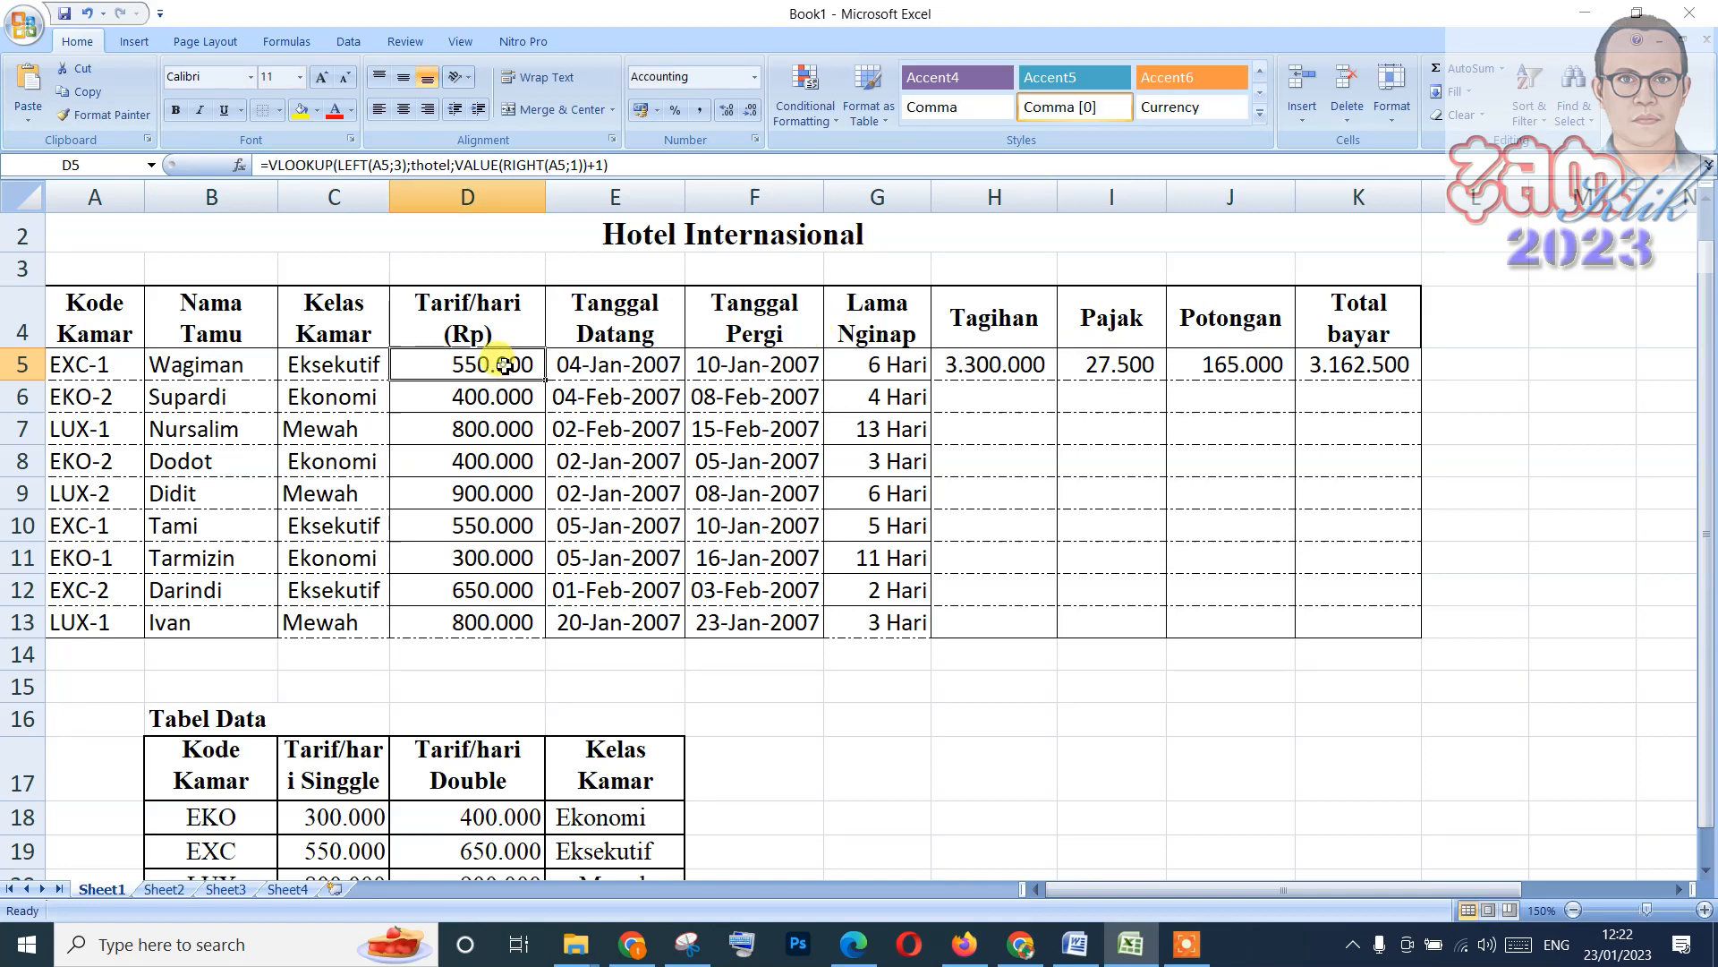
pyautogui.moveTo(455, 164); pyautogui.dragTo(592, 166)
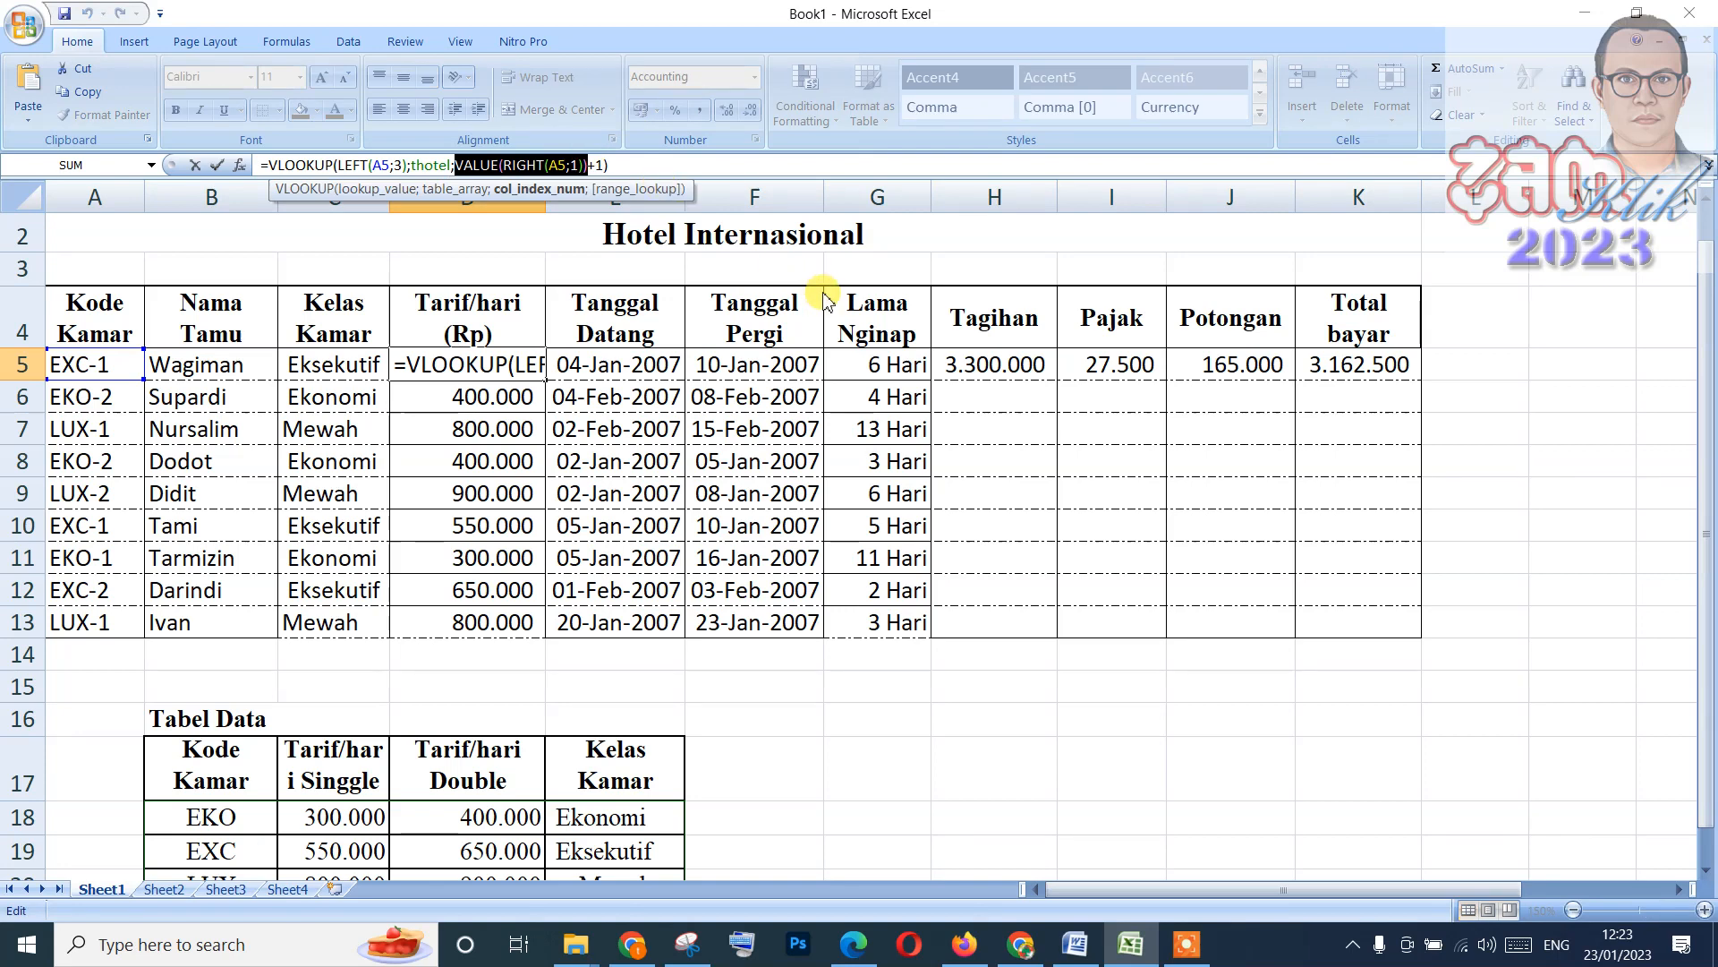
pyautogui.press('Escape')
# Replace the Pajak value in I5 with the start of an IF formula, =if(VALUE(RIGHT(A5;1)), reusing the copied expression.
pyautogui.click(1100, 370)
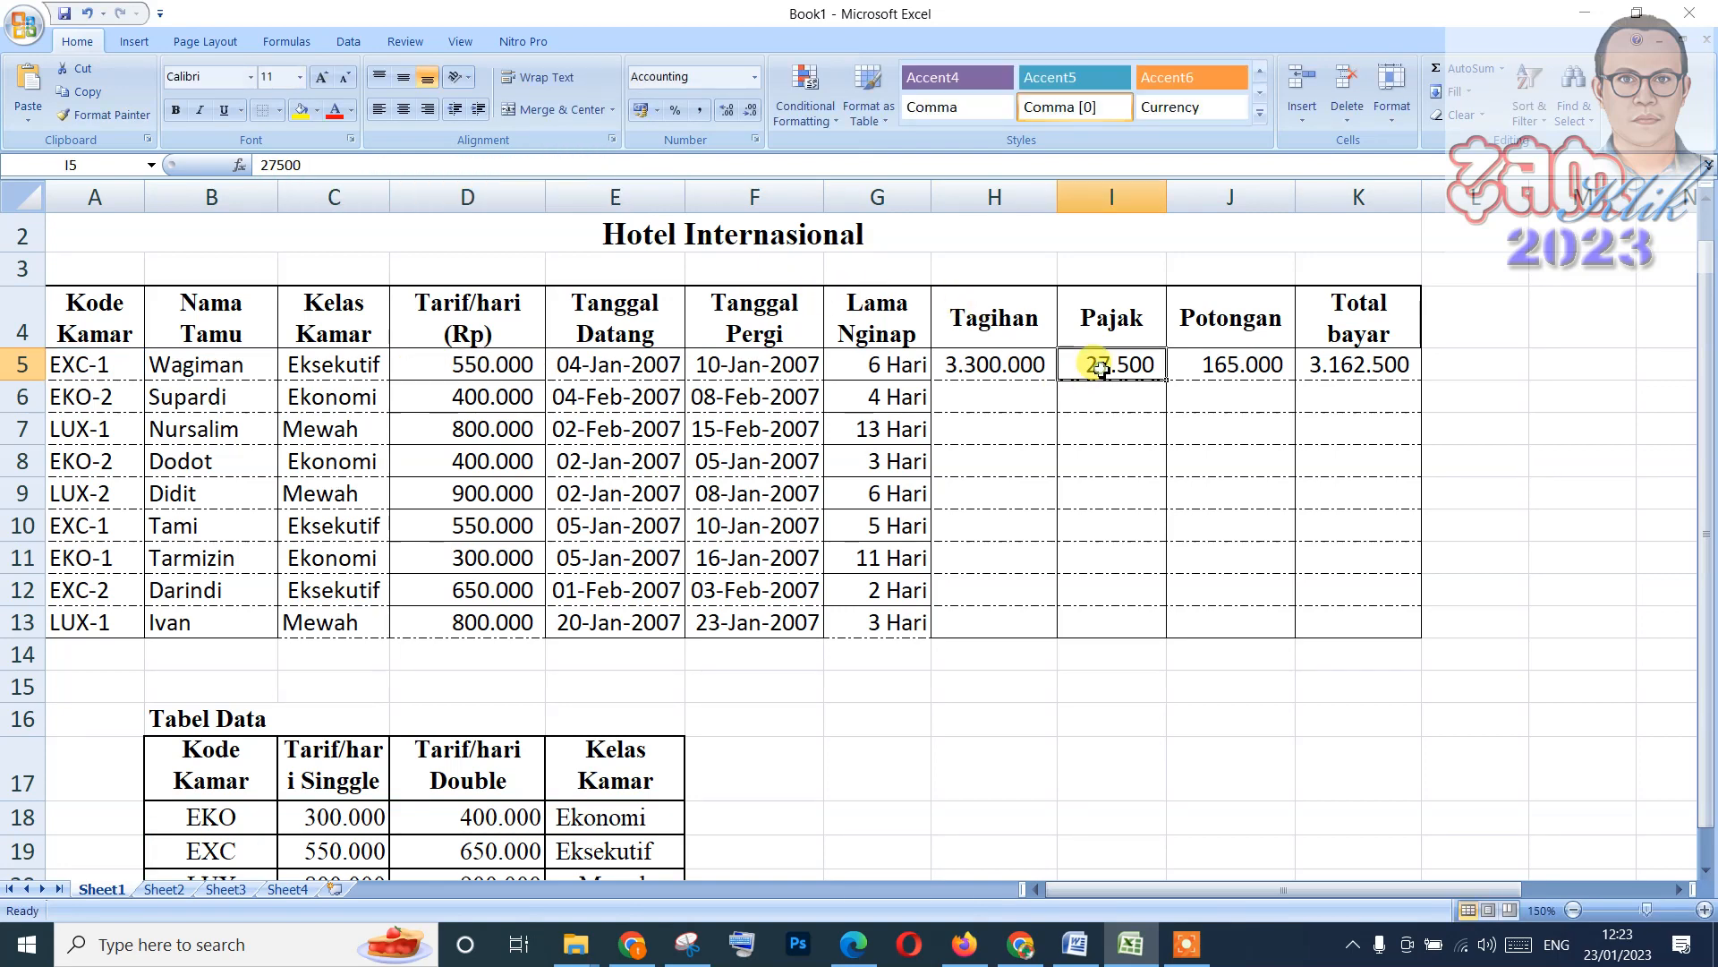
pyautogui.doubleClick(502, 166)
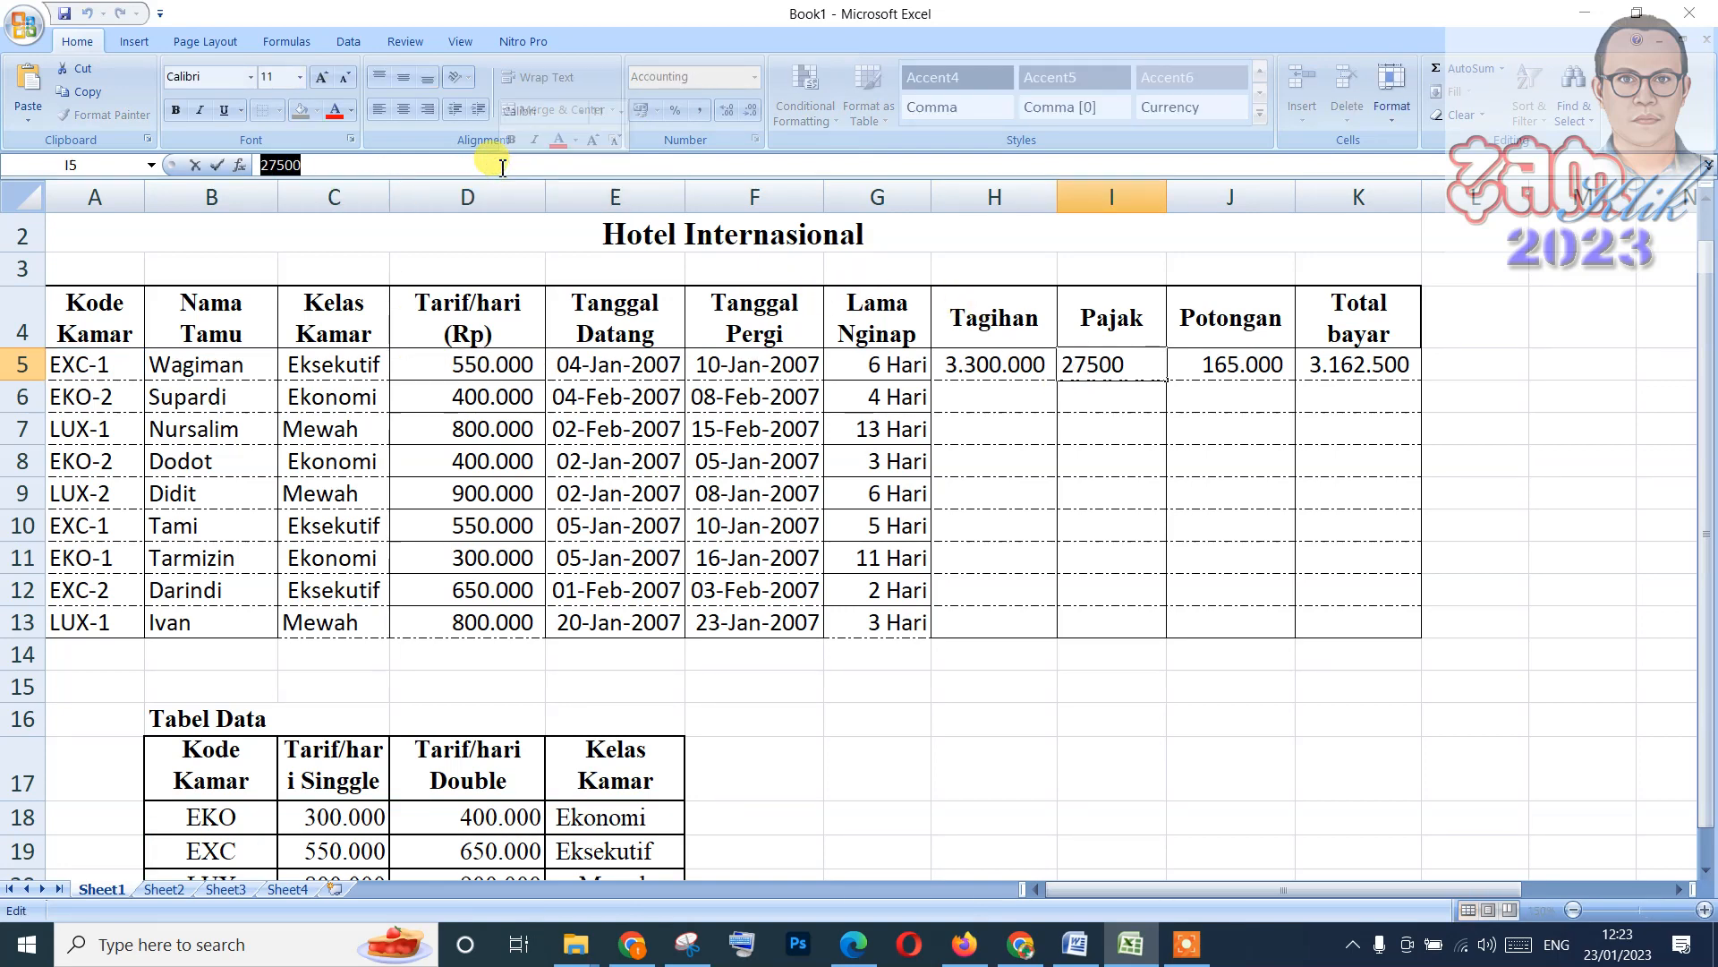
pyautogui.write('if(')
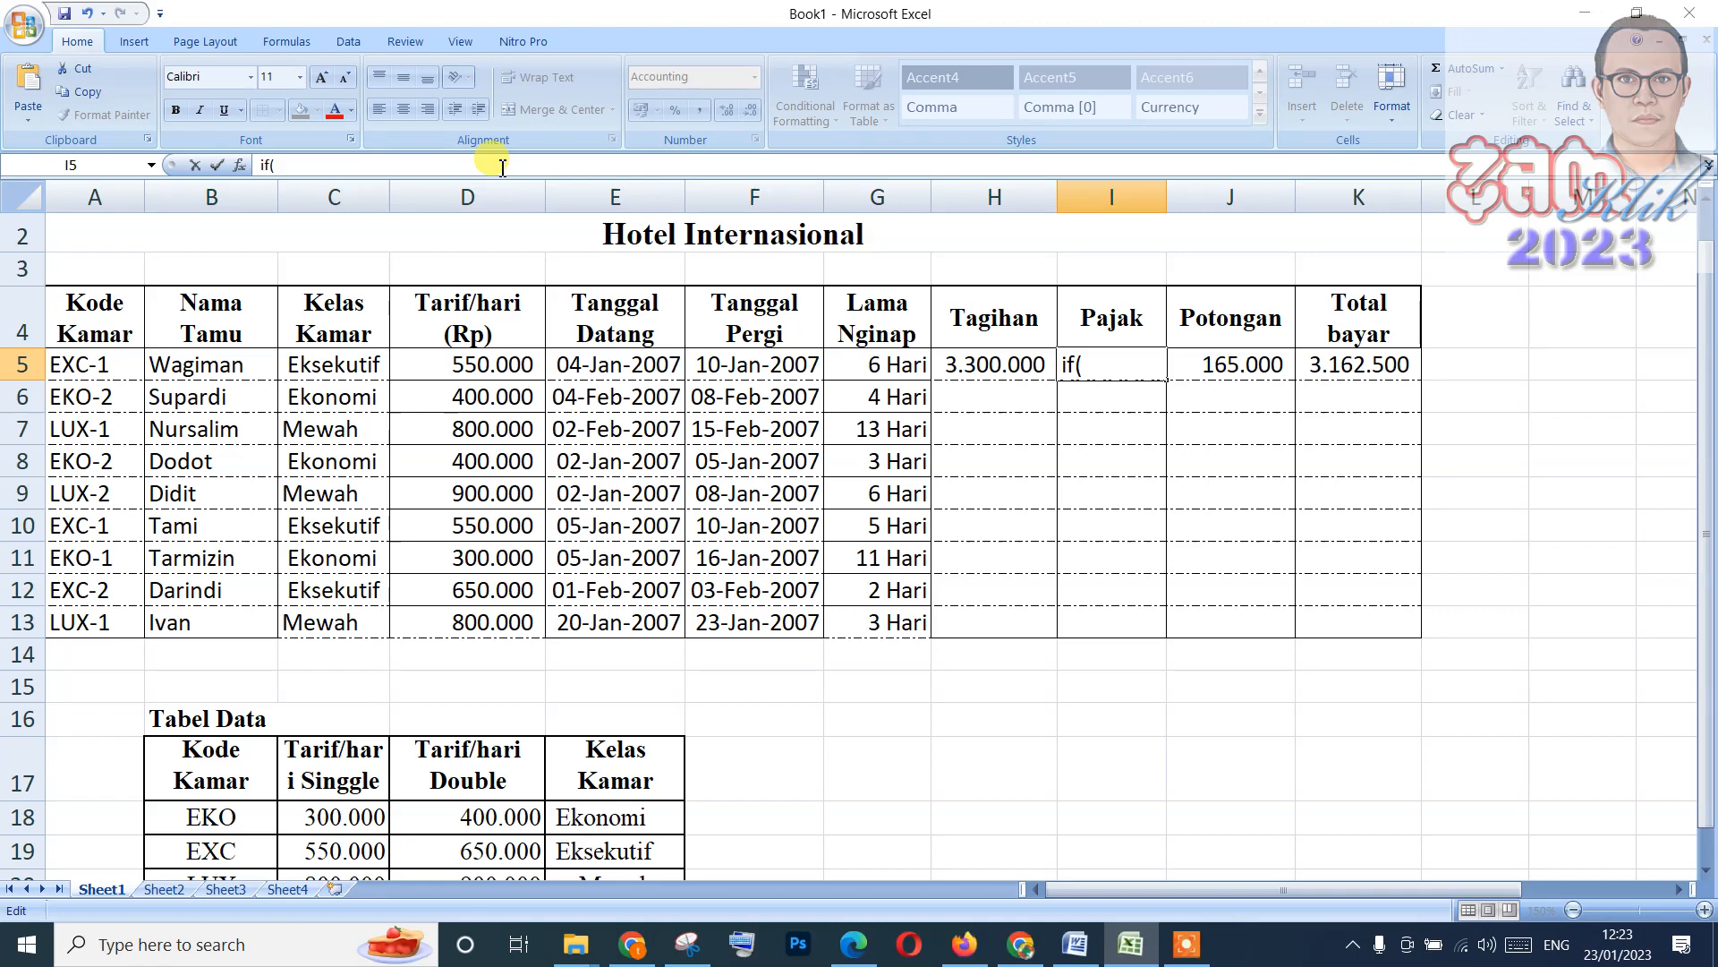
pyautogui.write('=i')
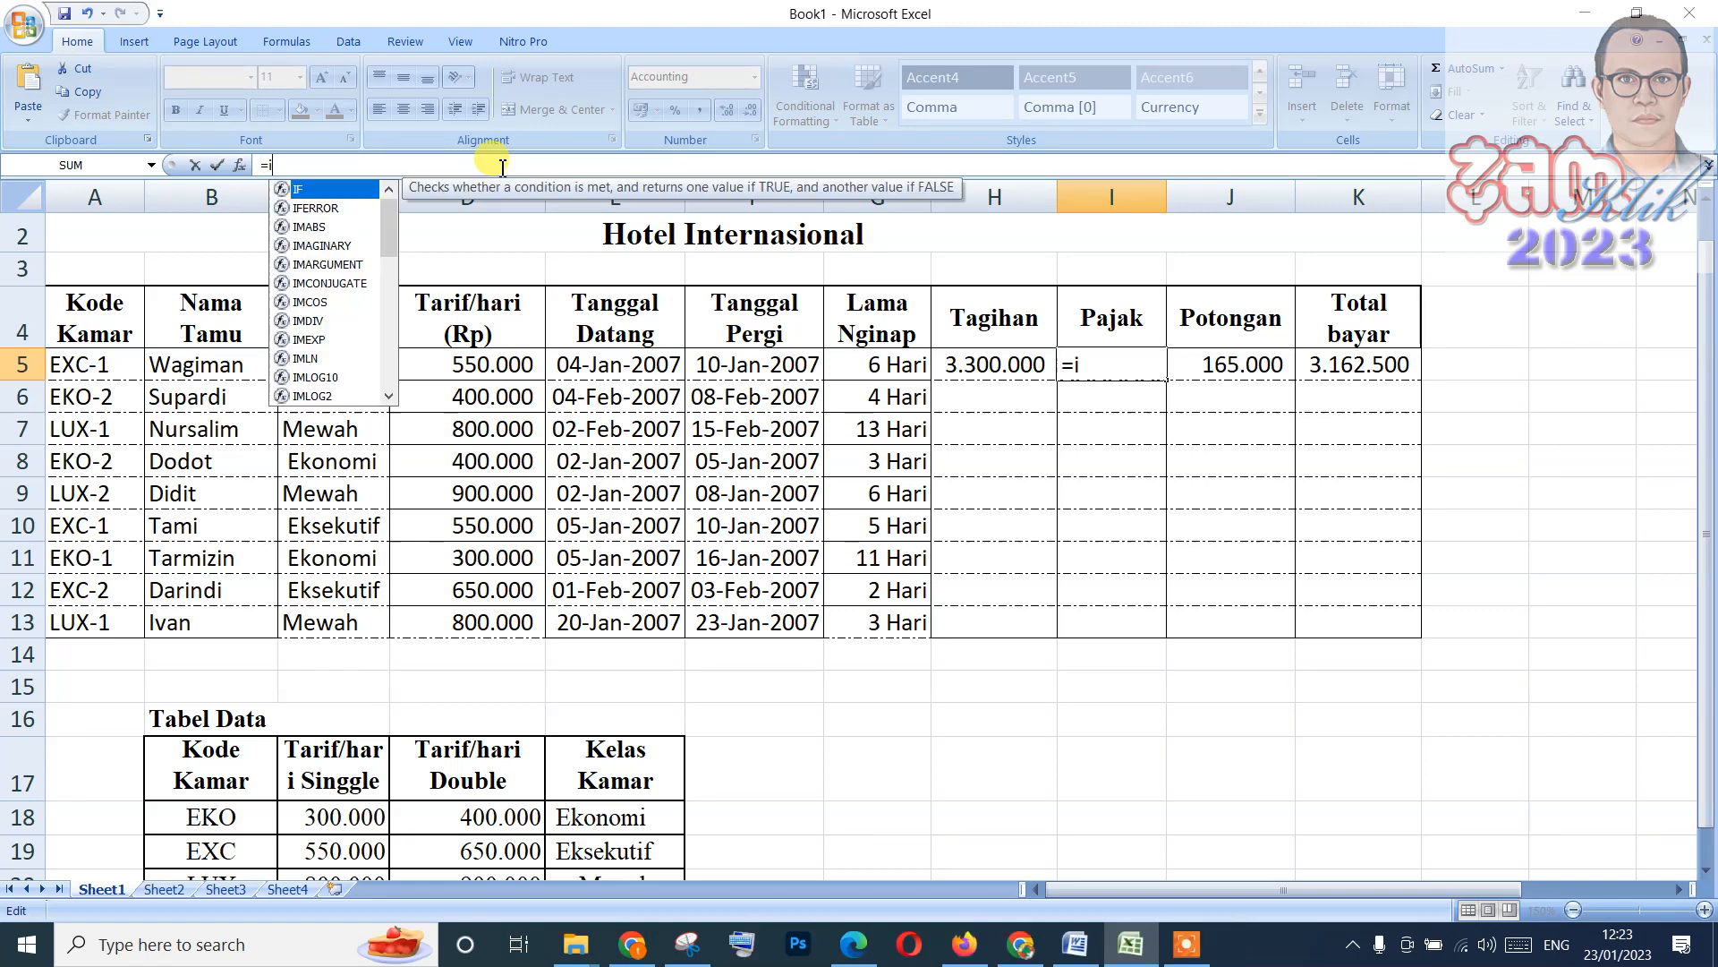
pyautogui.write('f(')
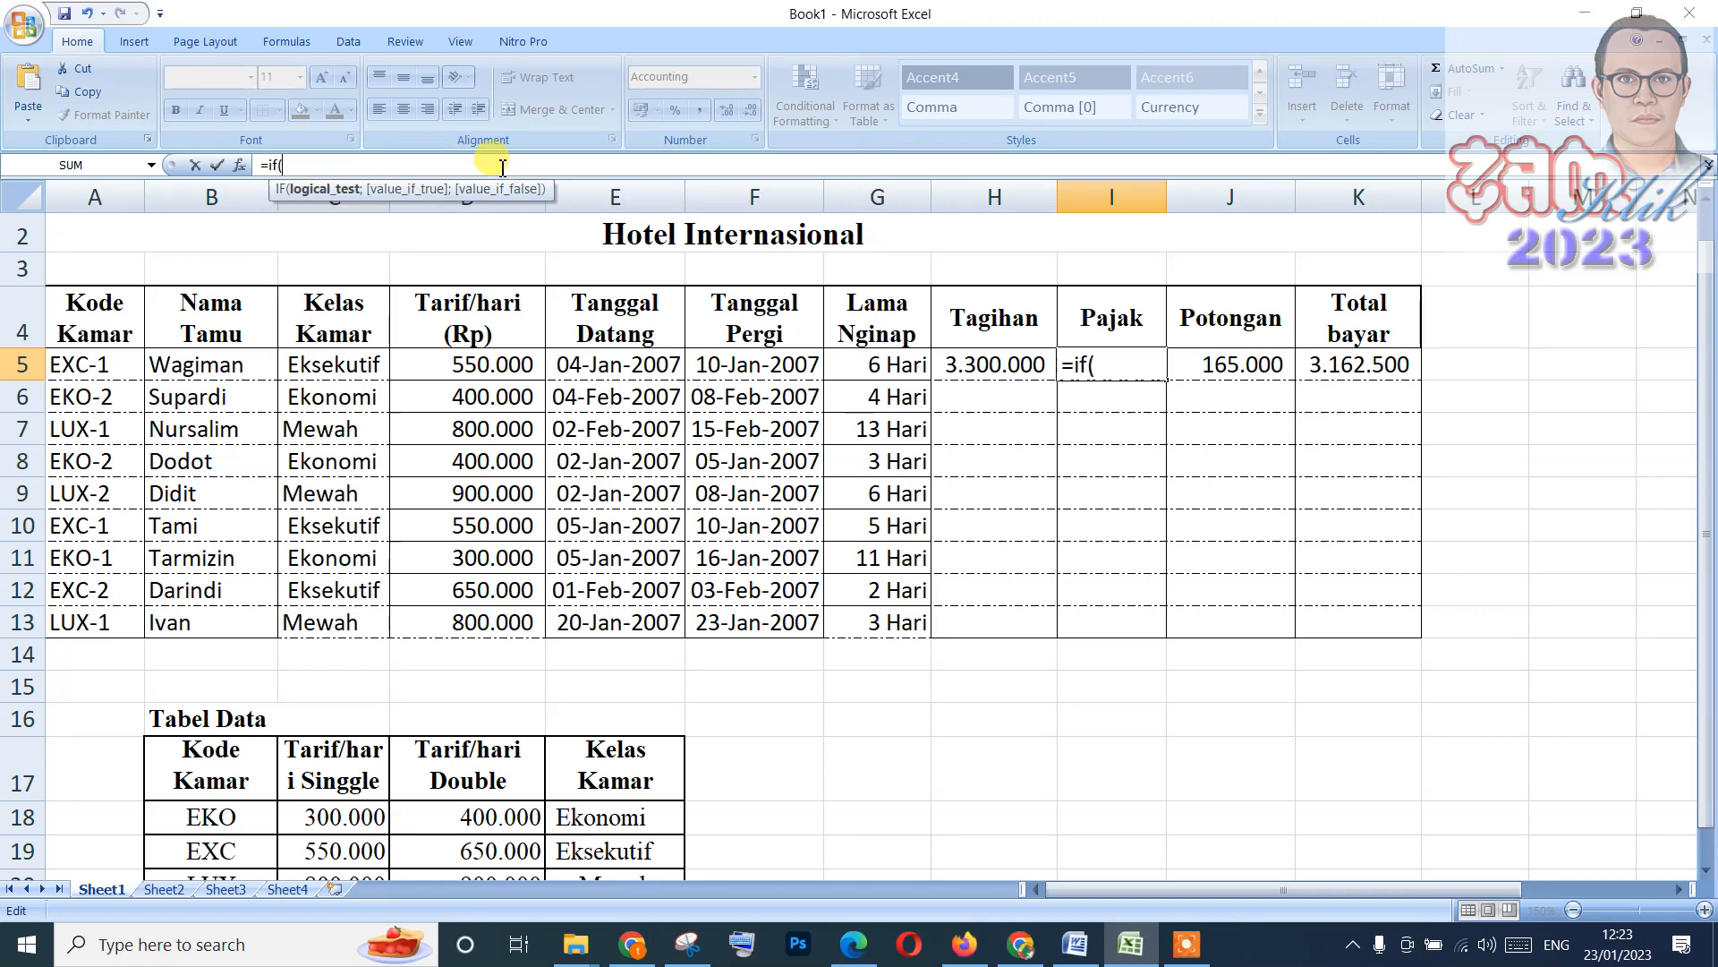
pyautogui.write('VALUE(RIGHT(A5;1))')
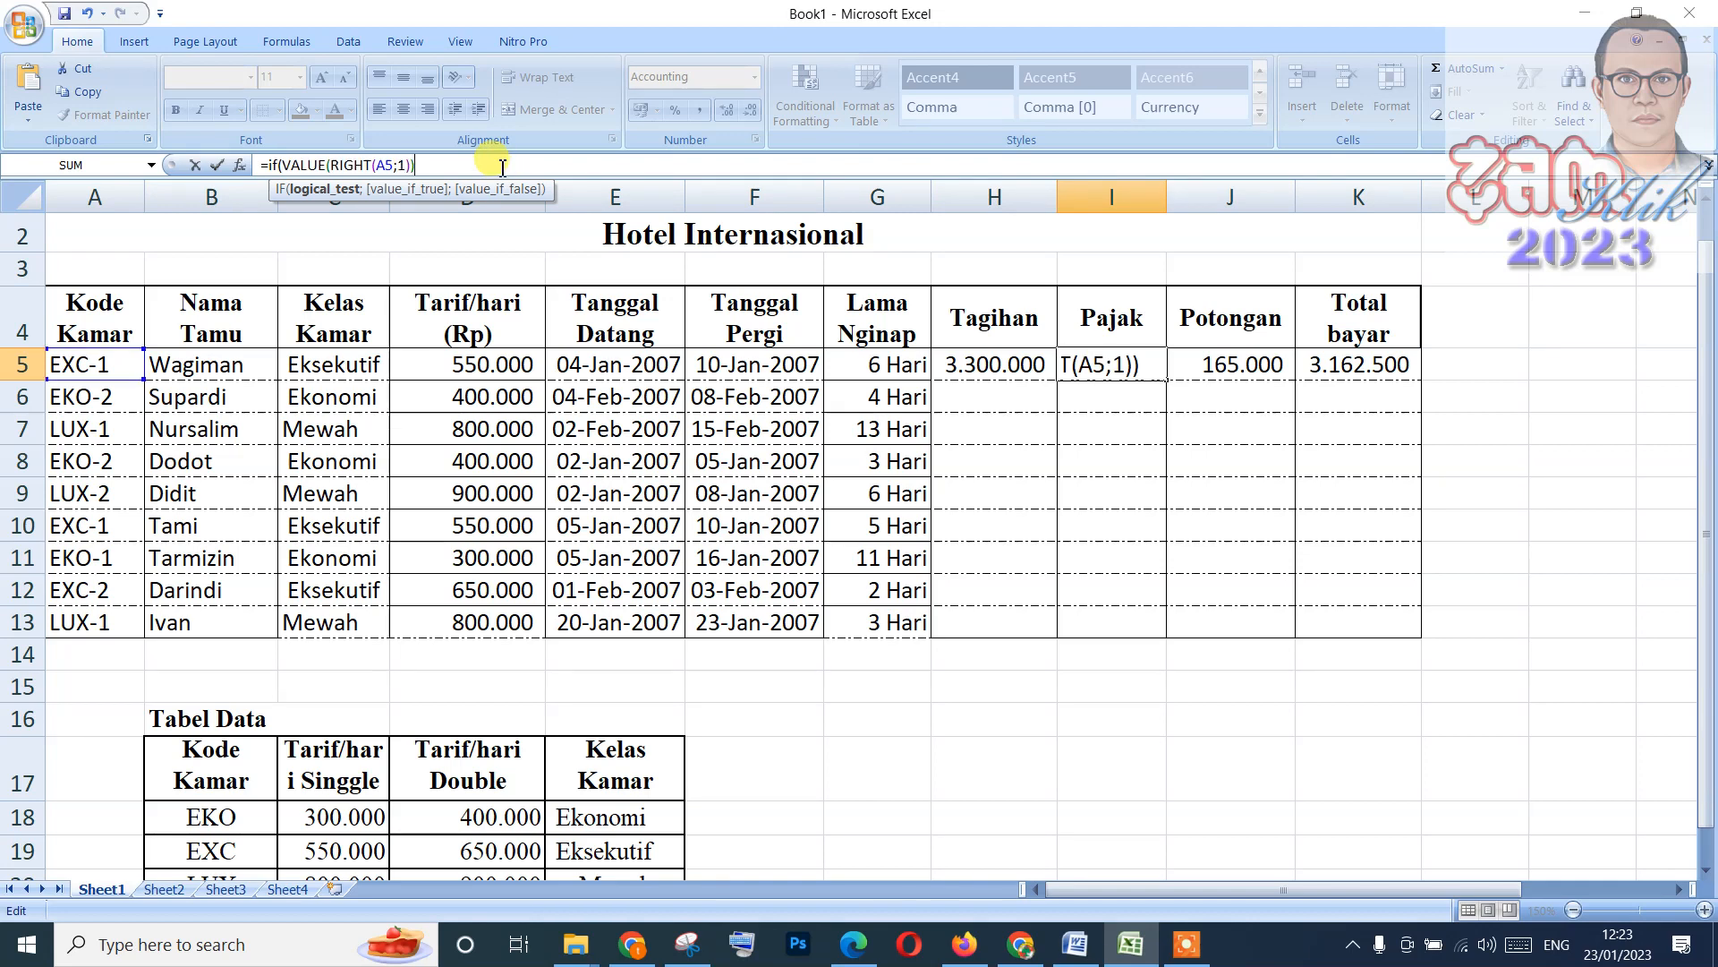
# Remove the VALUE function and the closing parentheses from the I5 formula, leaving =if(RIGHT(A5;1.
pyautogui.click(1132, 362)
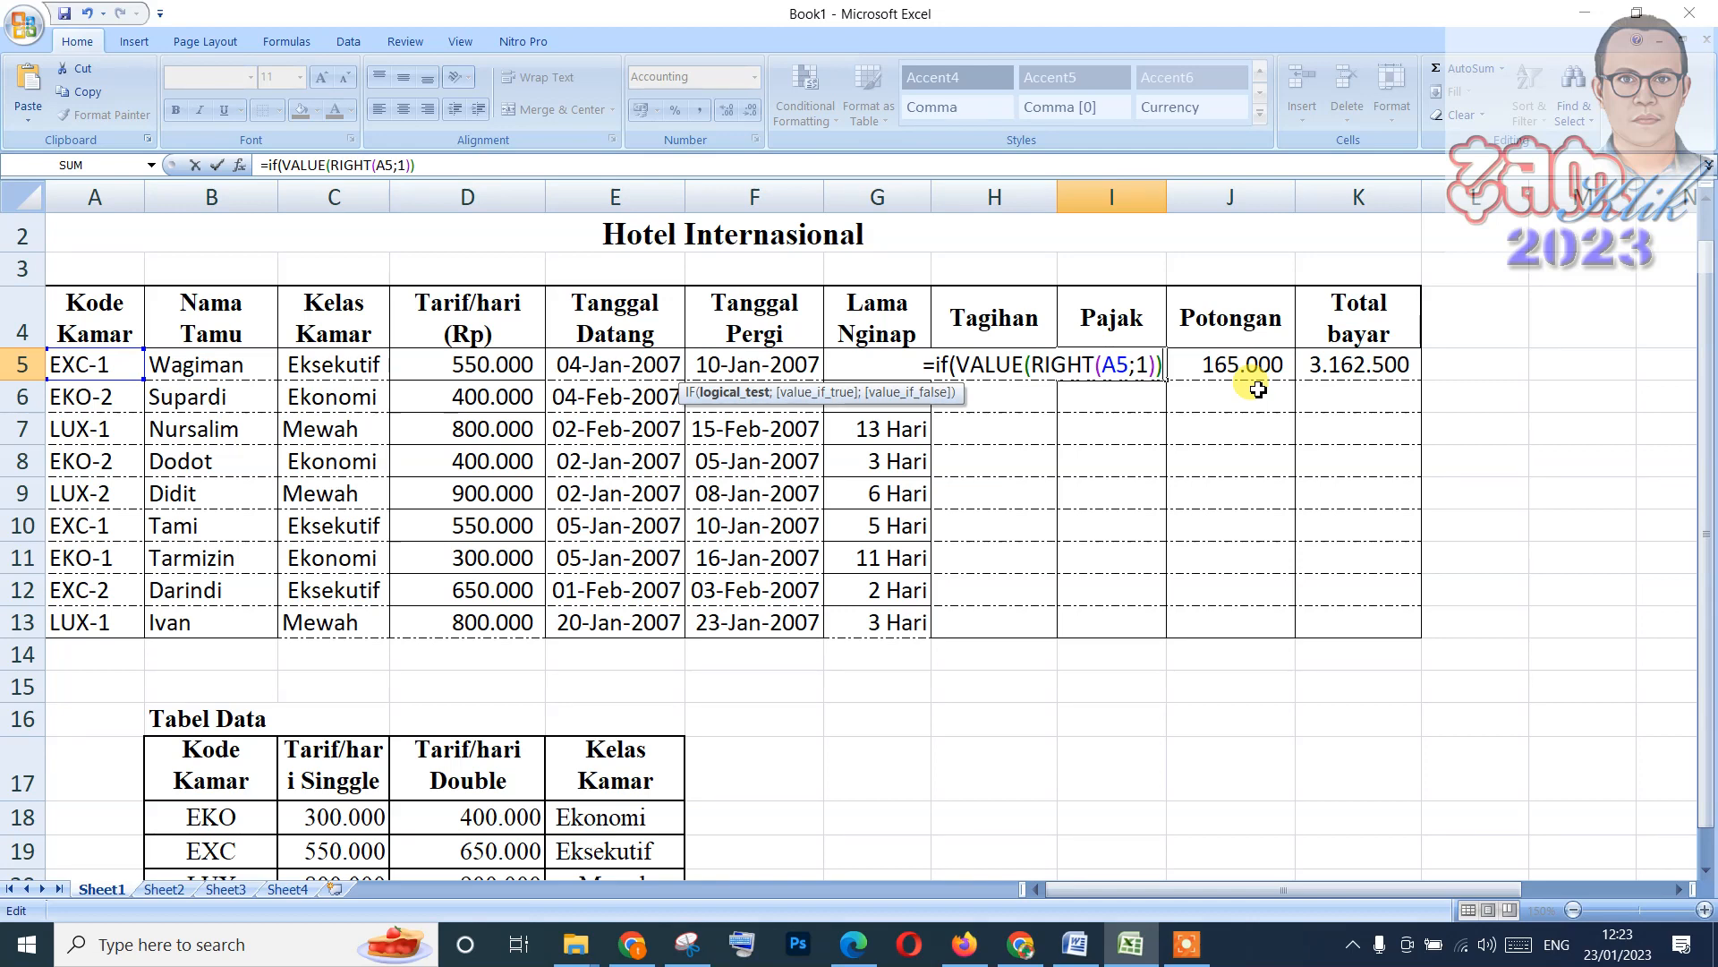
pyautogui.hotkey('ctrl', 'Left')
pyautogui.hotkey('ctrl', 'Left')
pyautogui.hotkey('ctrl', 'Left')
pyautogui.hotkey('ctrl', 'Left')
pyautogui.hotkey('ctrl', 'Left')
pyautogui.hotkey('ctrl', 'Right')
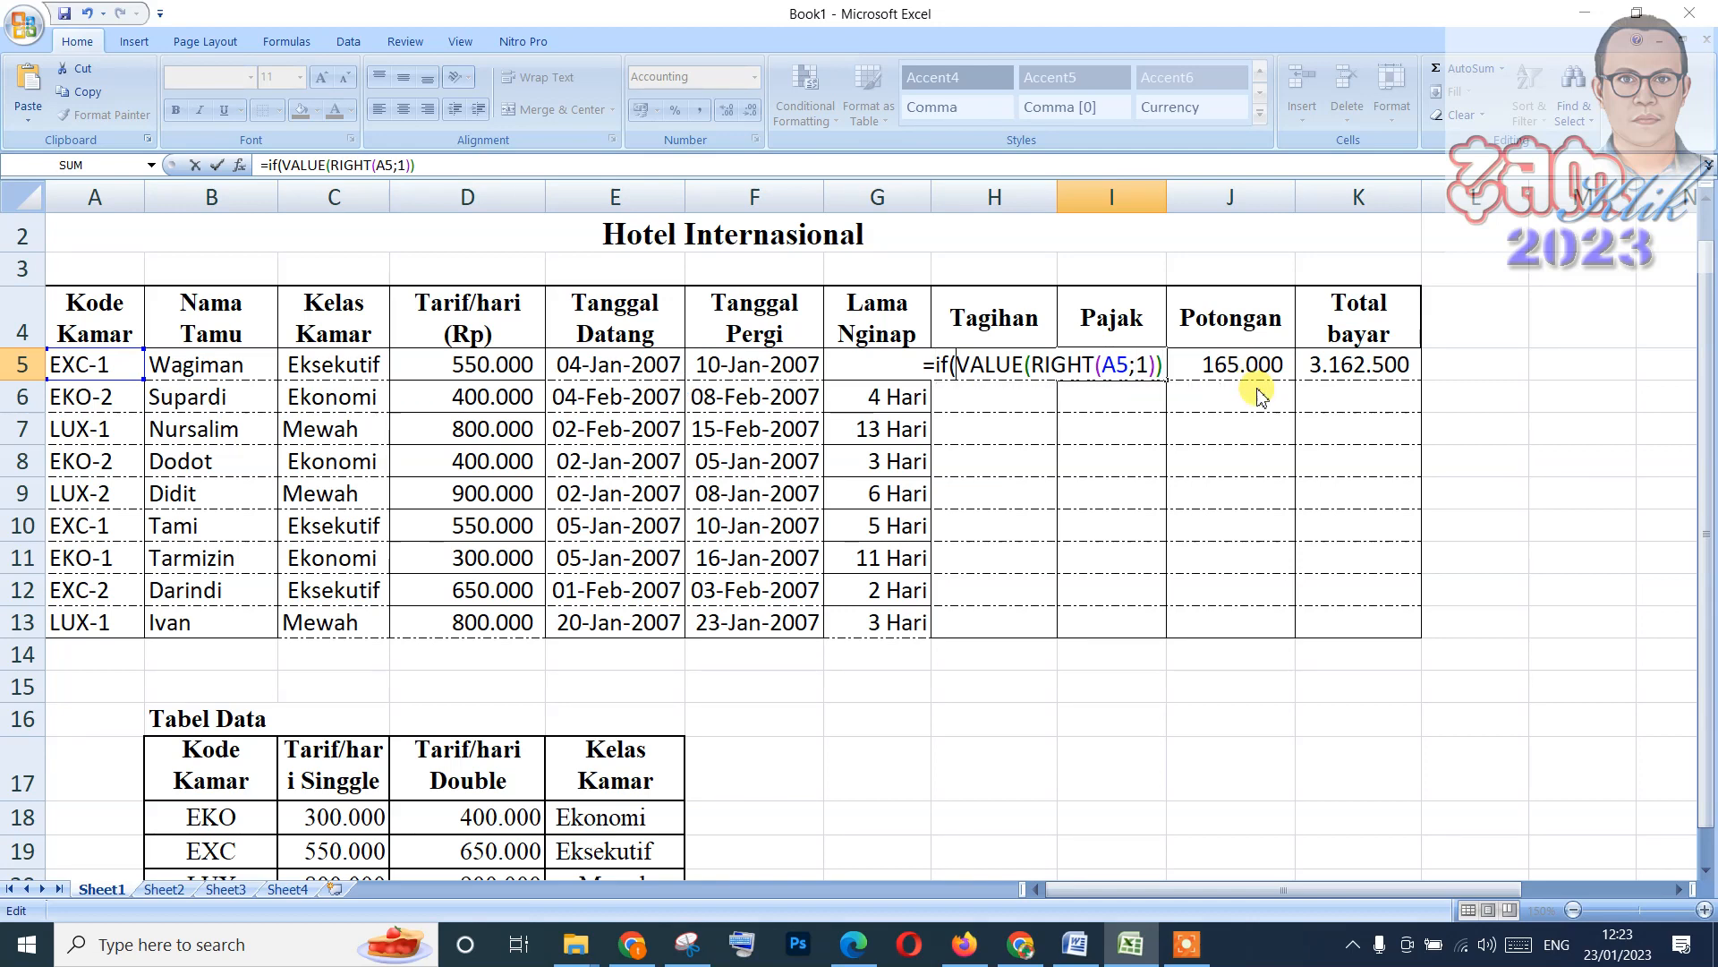
pyautogui.hotkey('ctrl', 'shift', 'Right')
pyautogui.hotkey('ctrl', 'shift', 'Right')
pyautogui.hotkey('ctrl', 'shift', 'Left')
pyautogui.press('Delete')
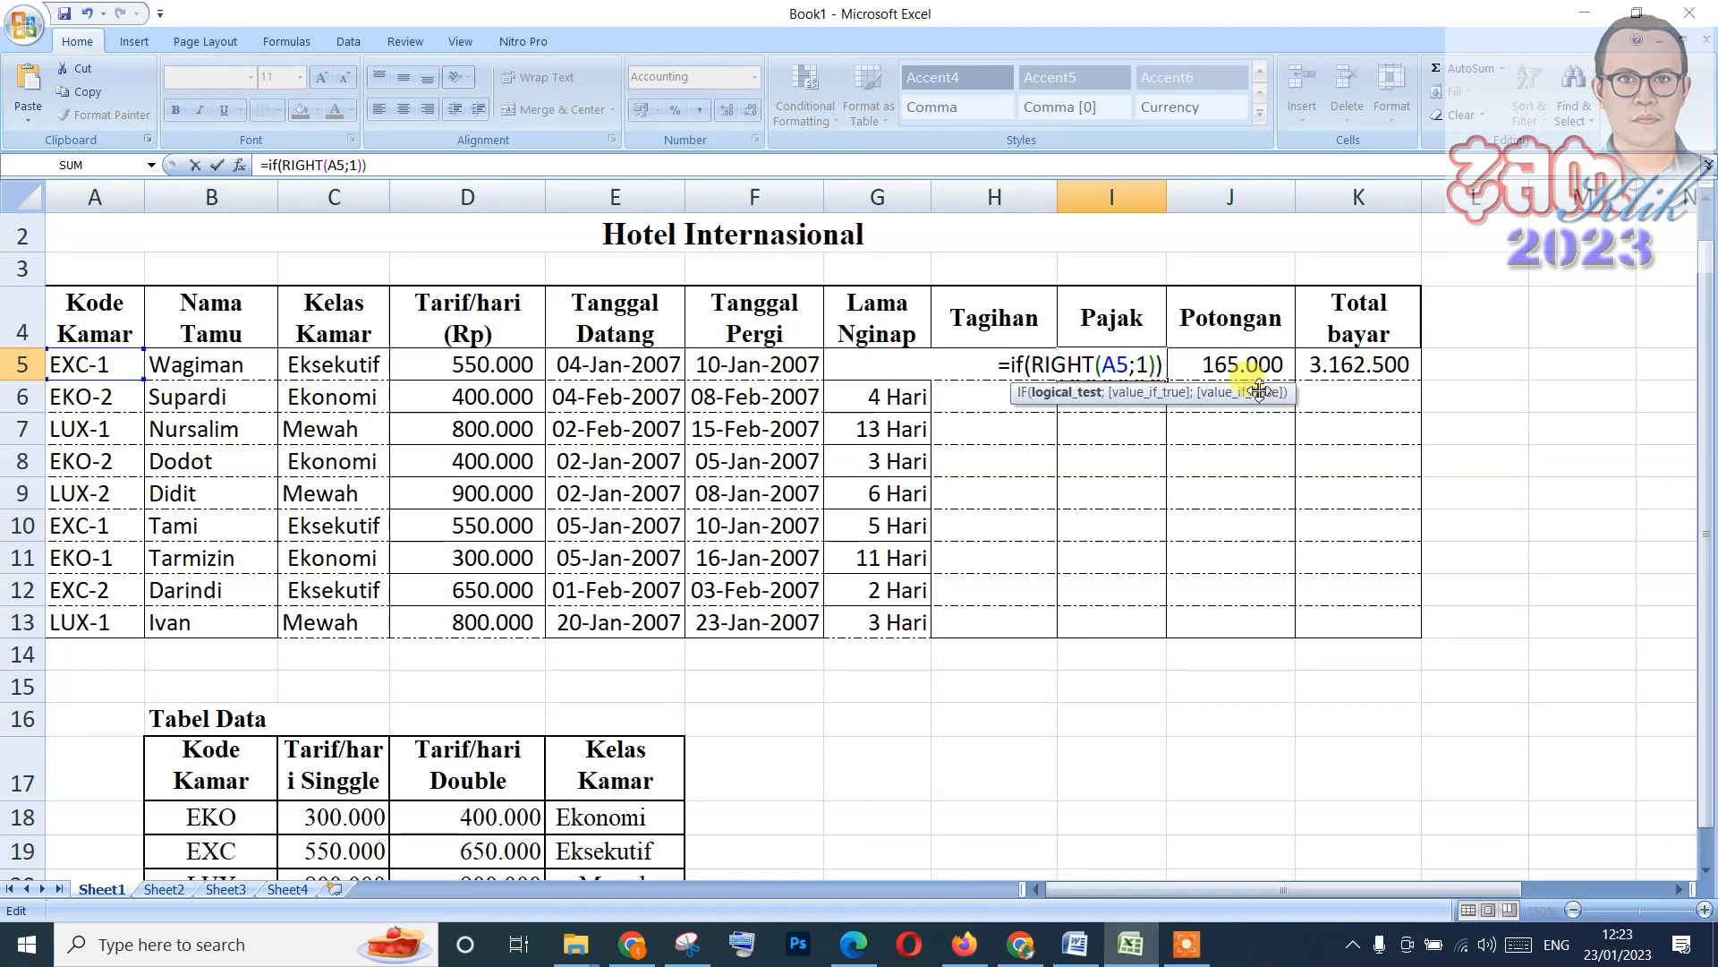
pyautogui.press('End')
pyautogui.press('BackSpace')
pyautogui.press('BackSpace')
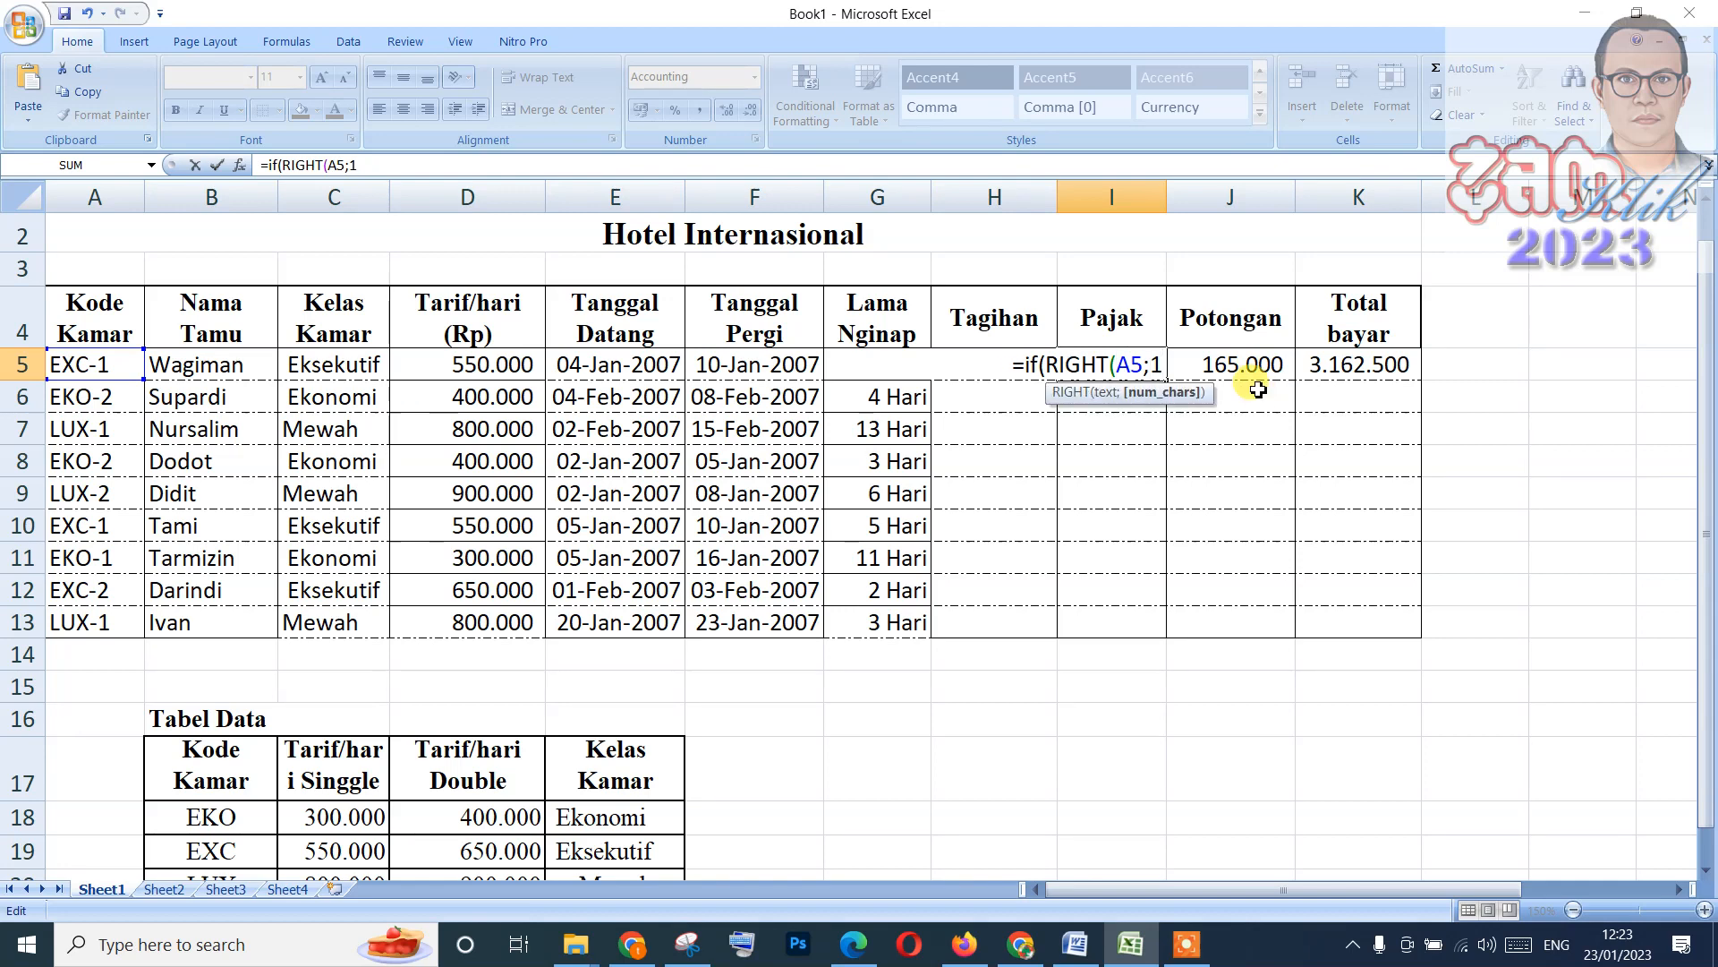
# Complete the Pajak formula in I5 as =IF(RIGHT(A5;1)="1";5%;10%).
pyautogui.write(')=')
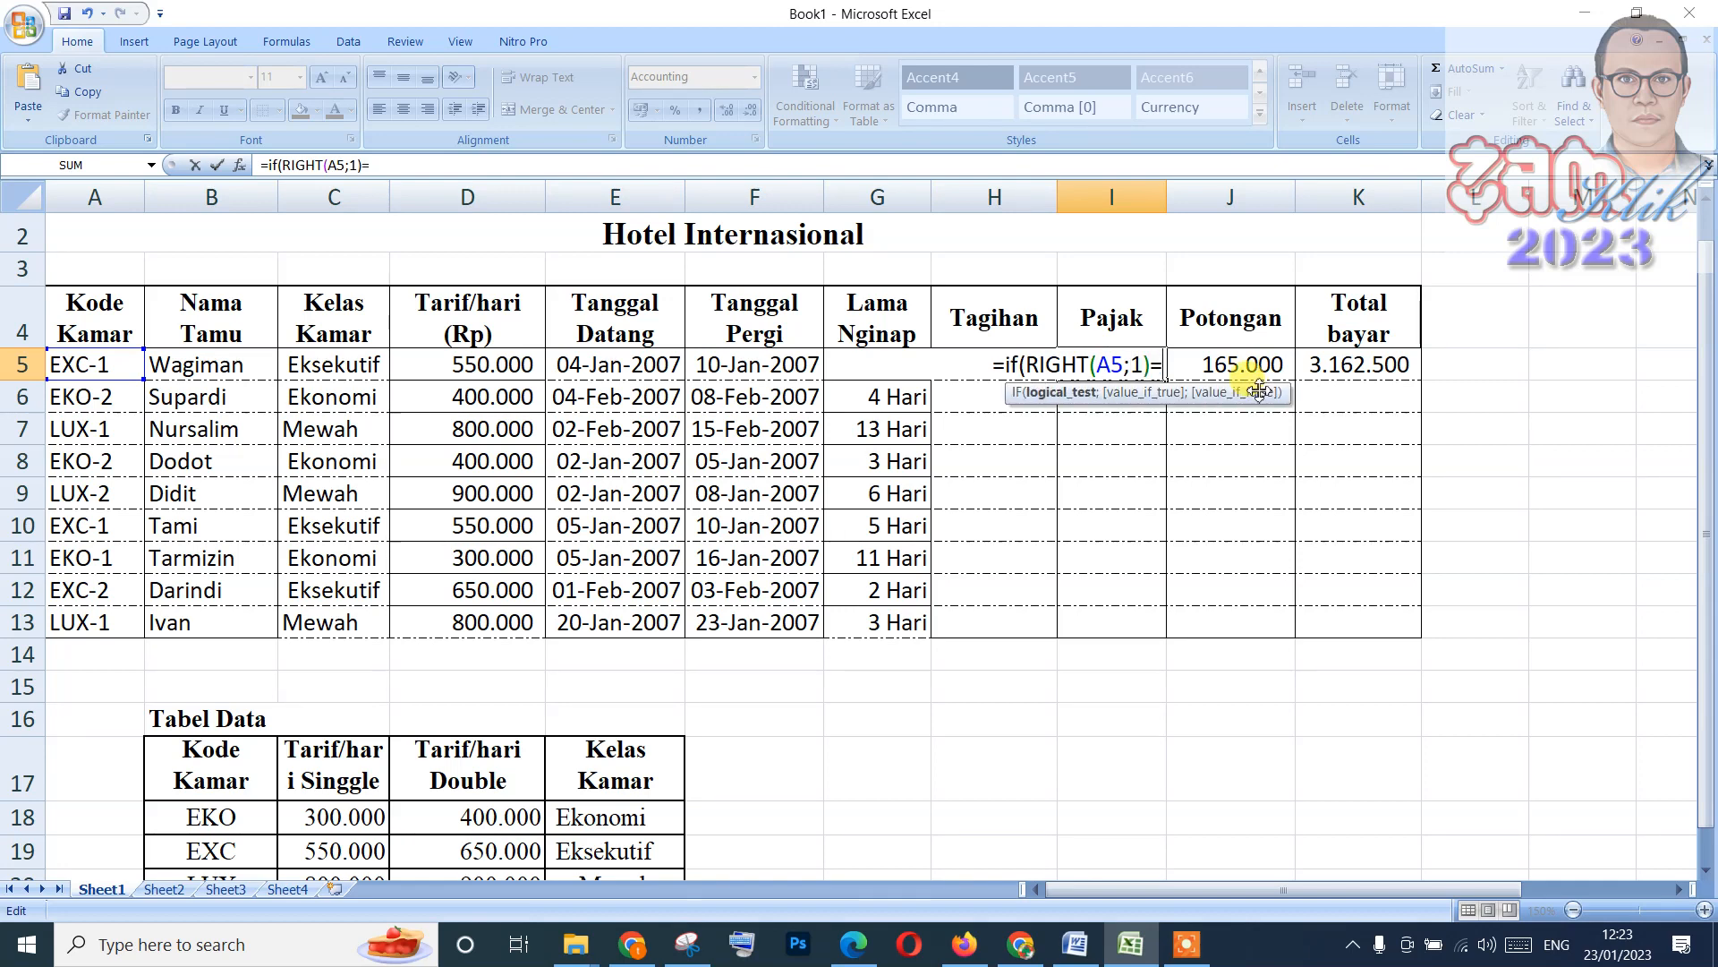
pyautogui.write('"1"')
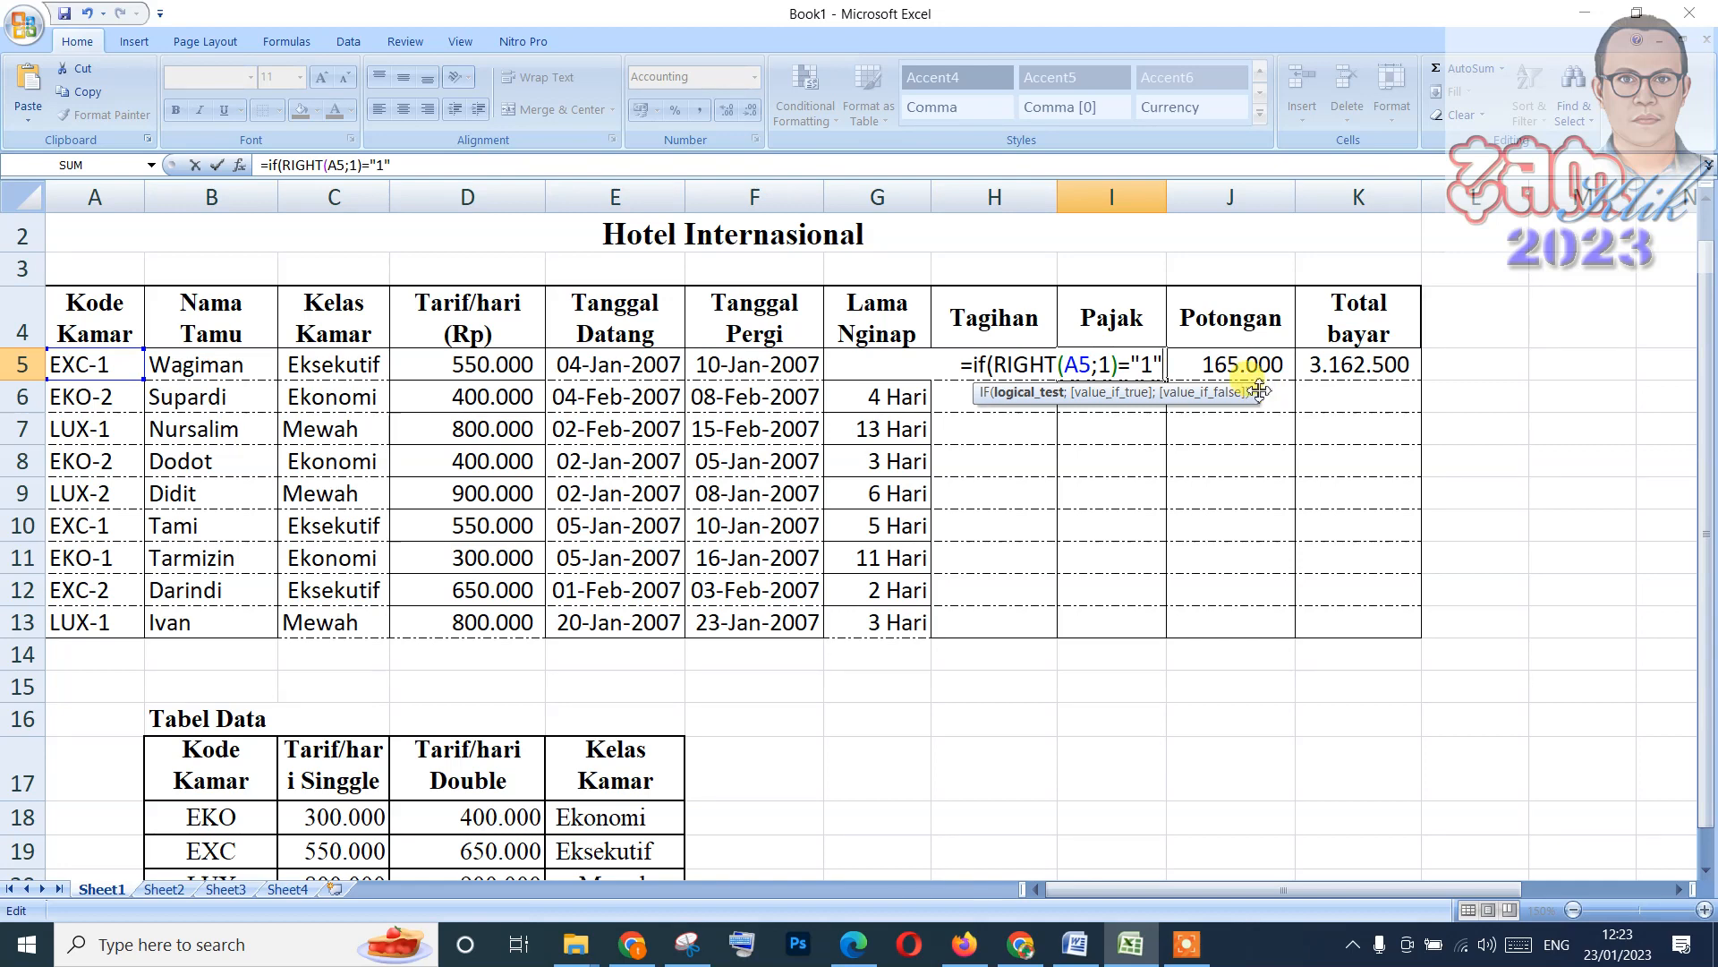
pyautogui.write(';5%')
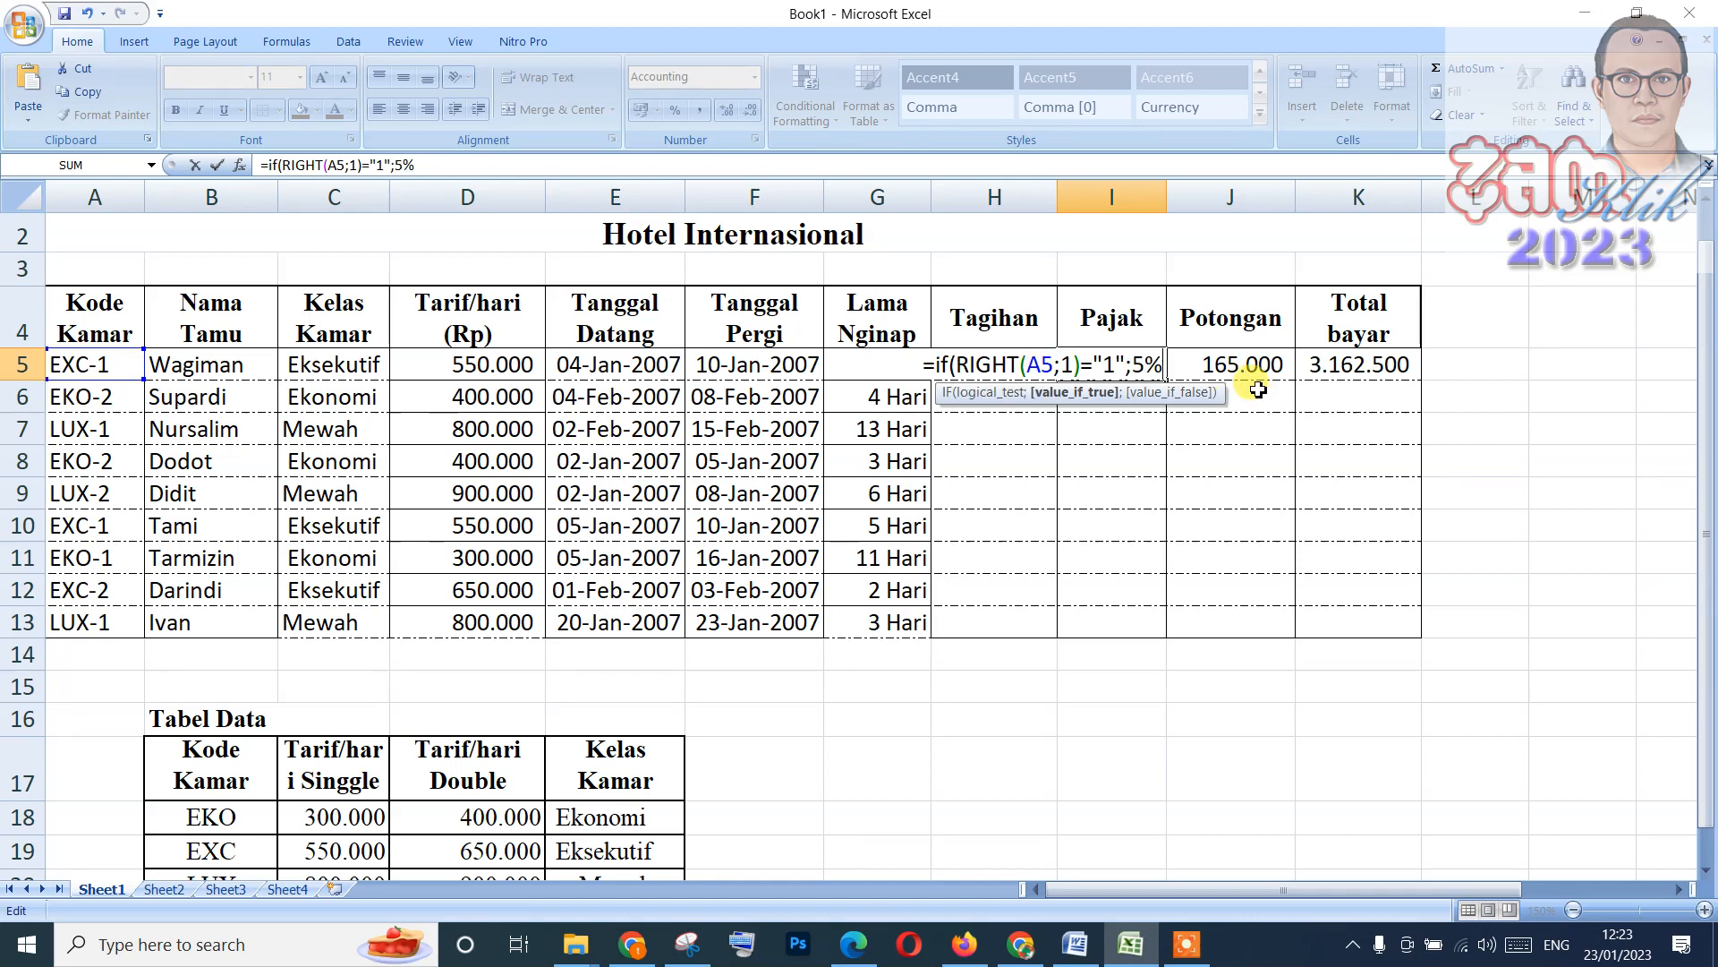
pyautogui.write(';10%')
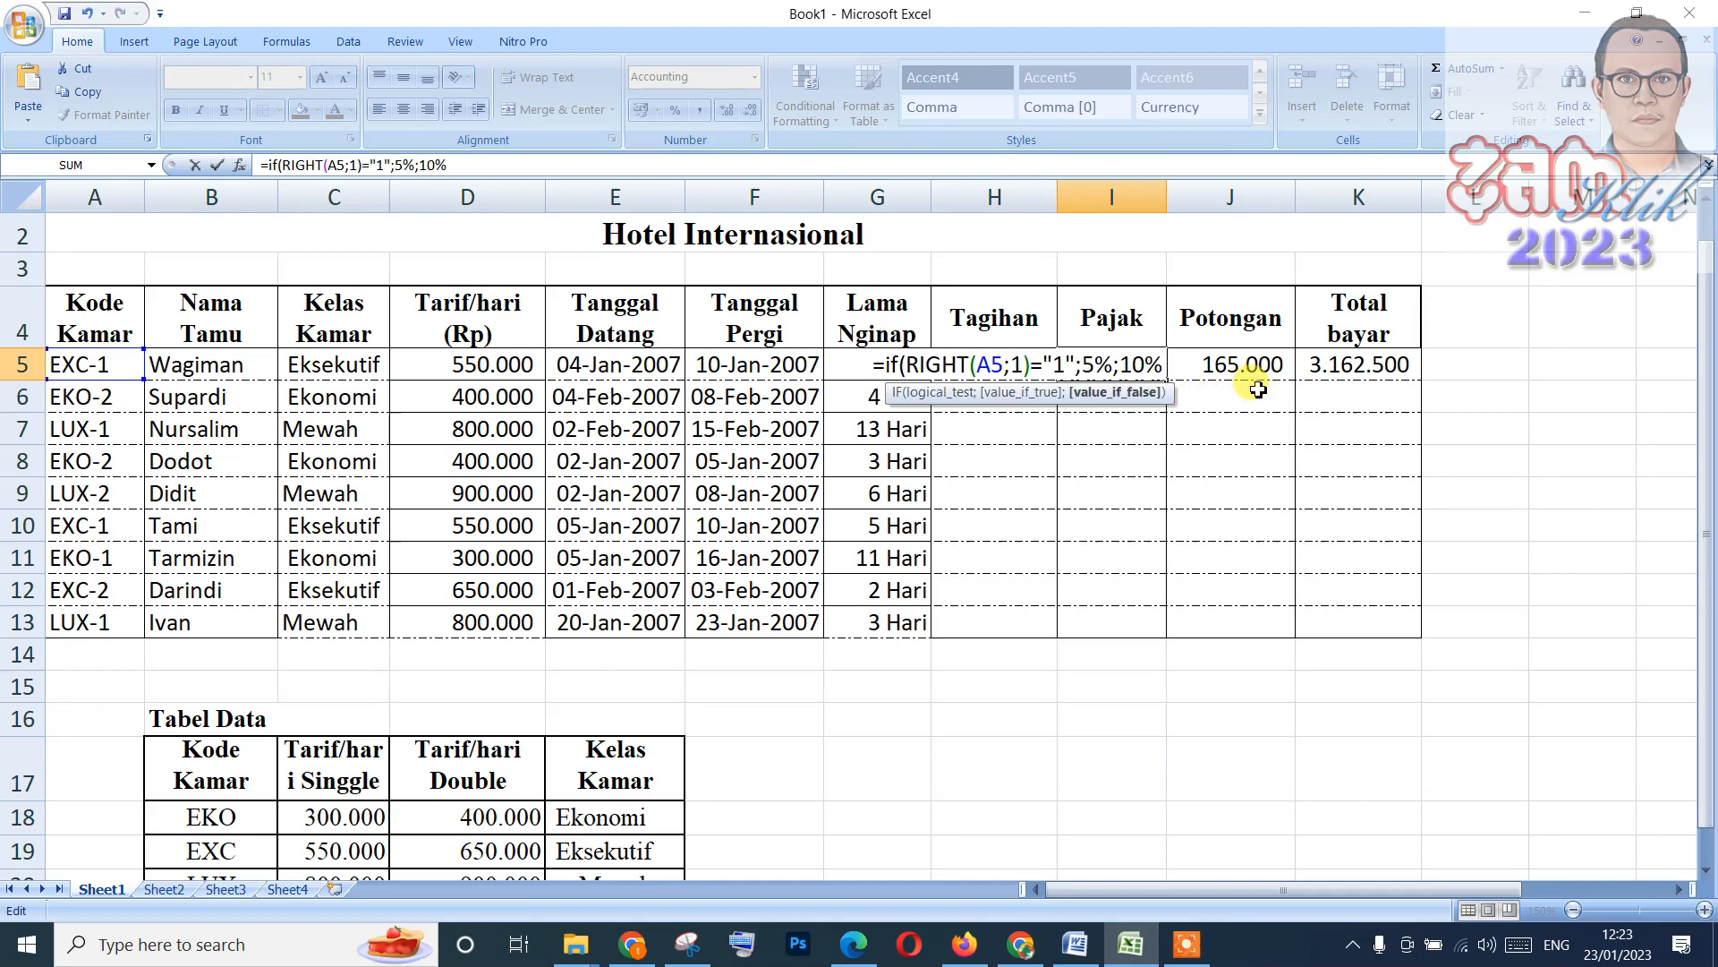
pyautogui.press('Return')
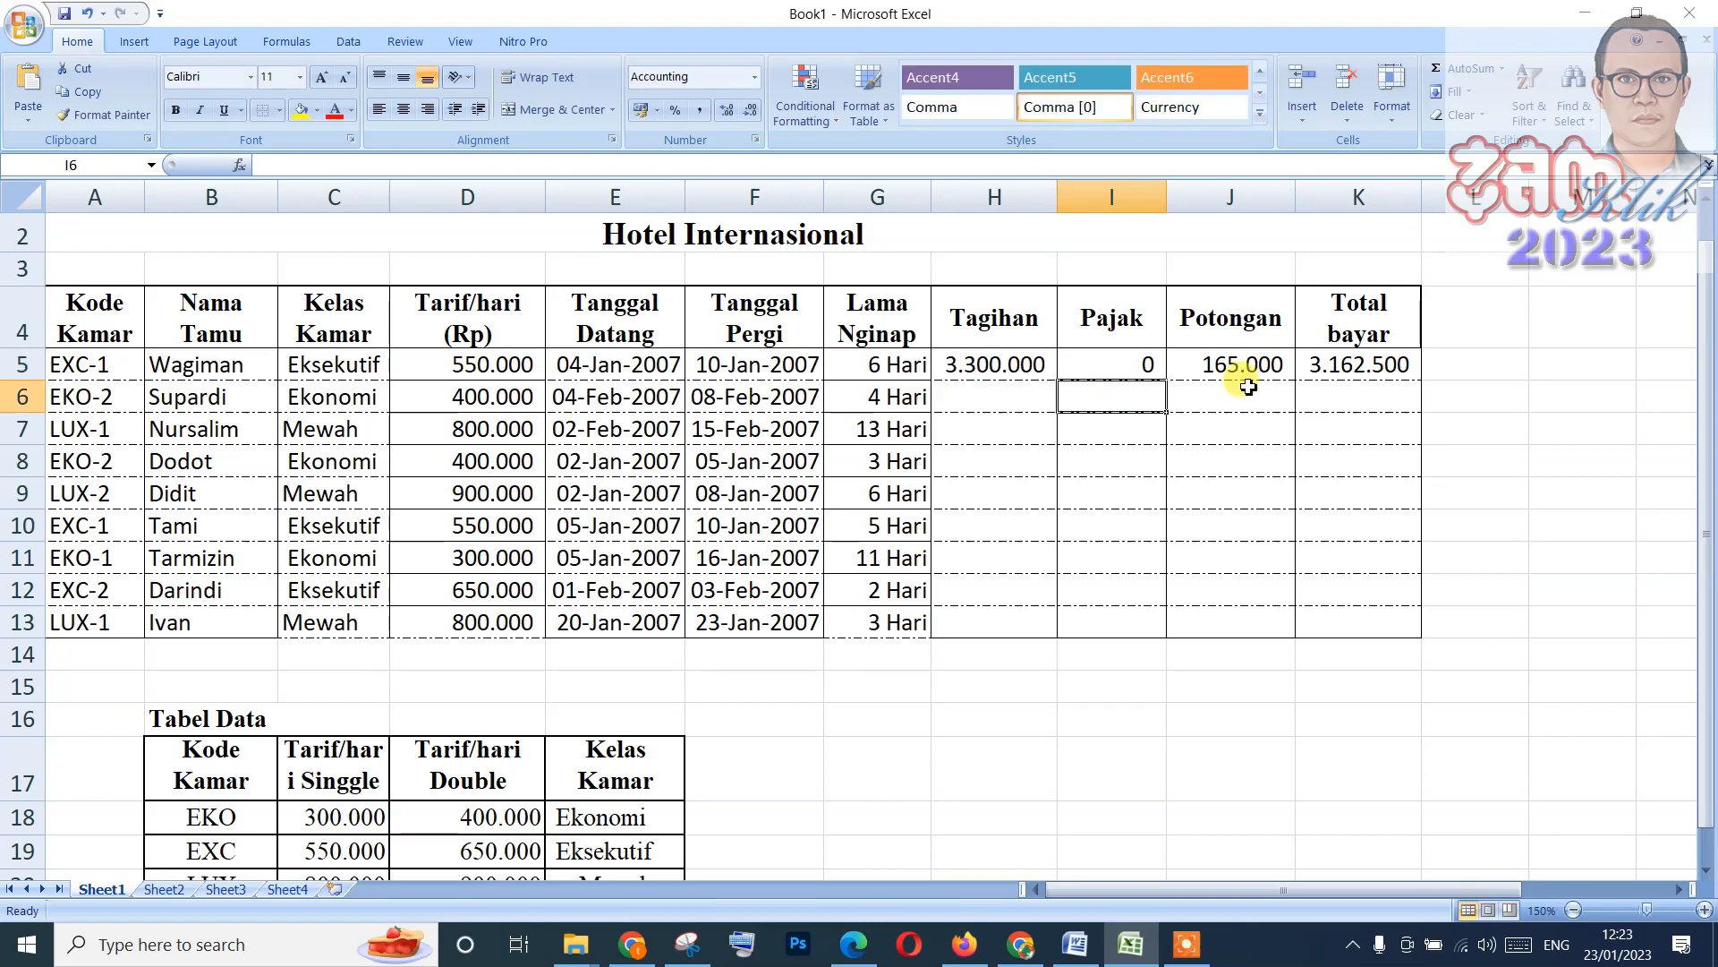
# Apply the Percent style to I5 and copy its formula down through I13.
pyautogui.click(1119, 358)
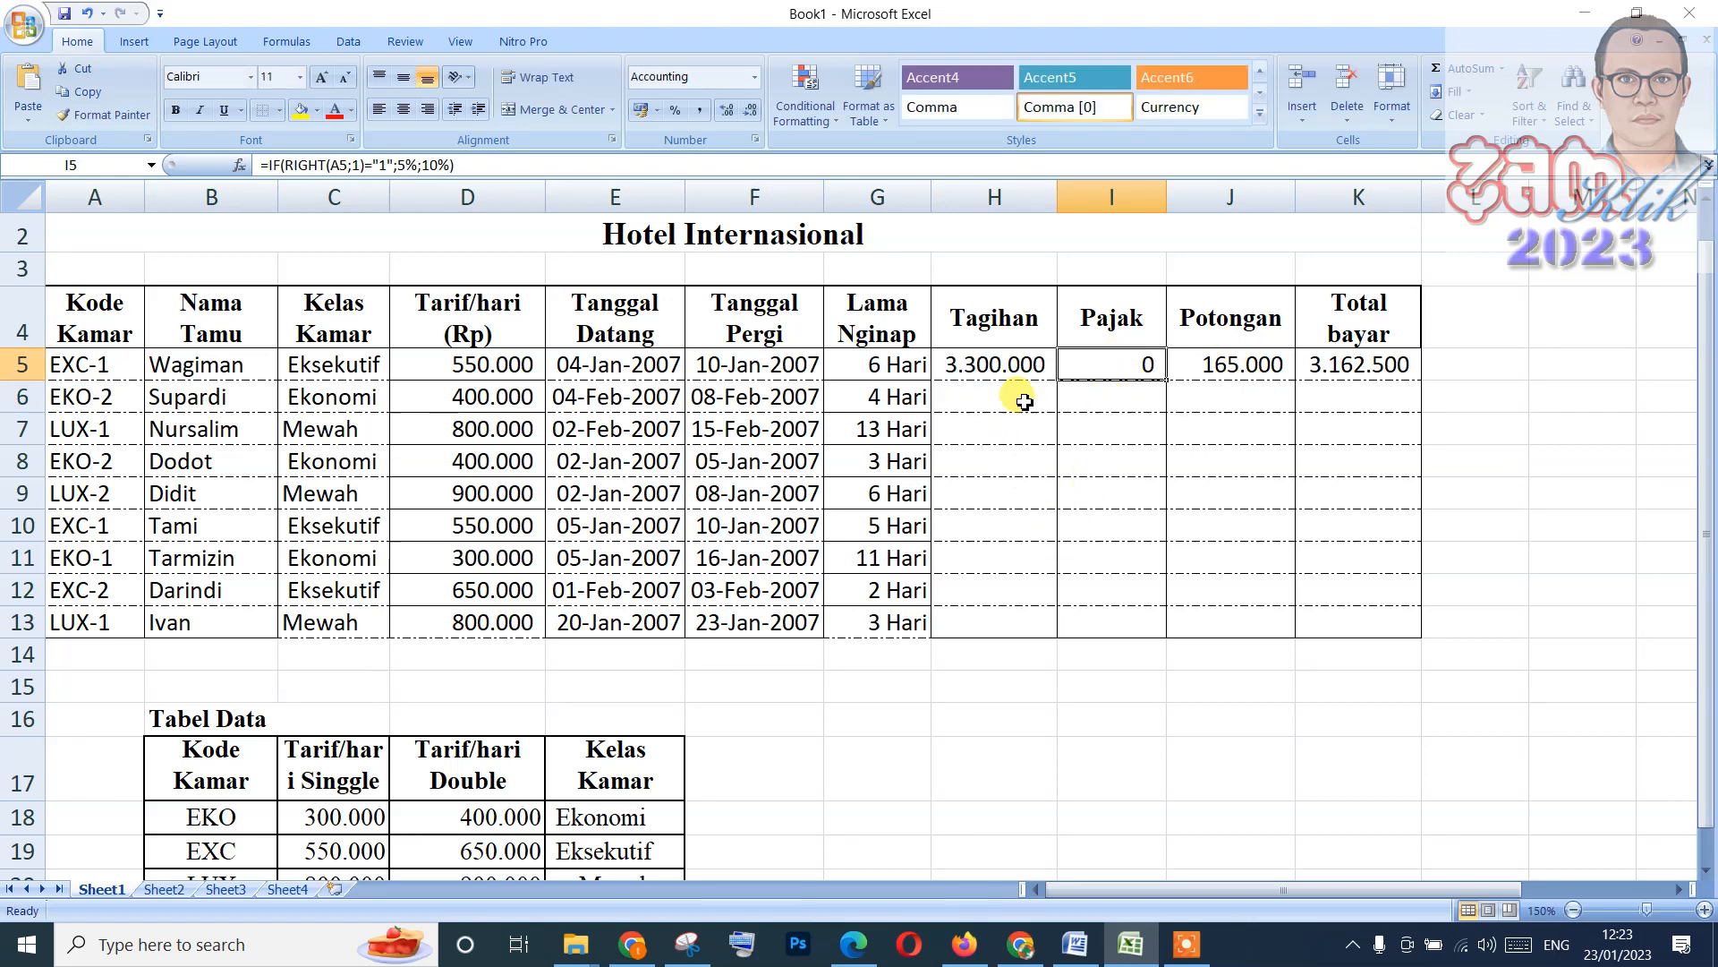
pyautogui.click(675, 110)
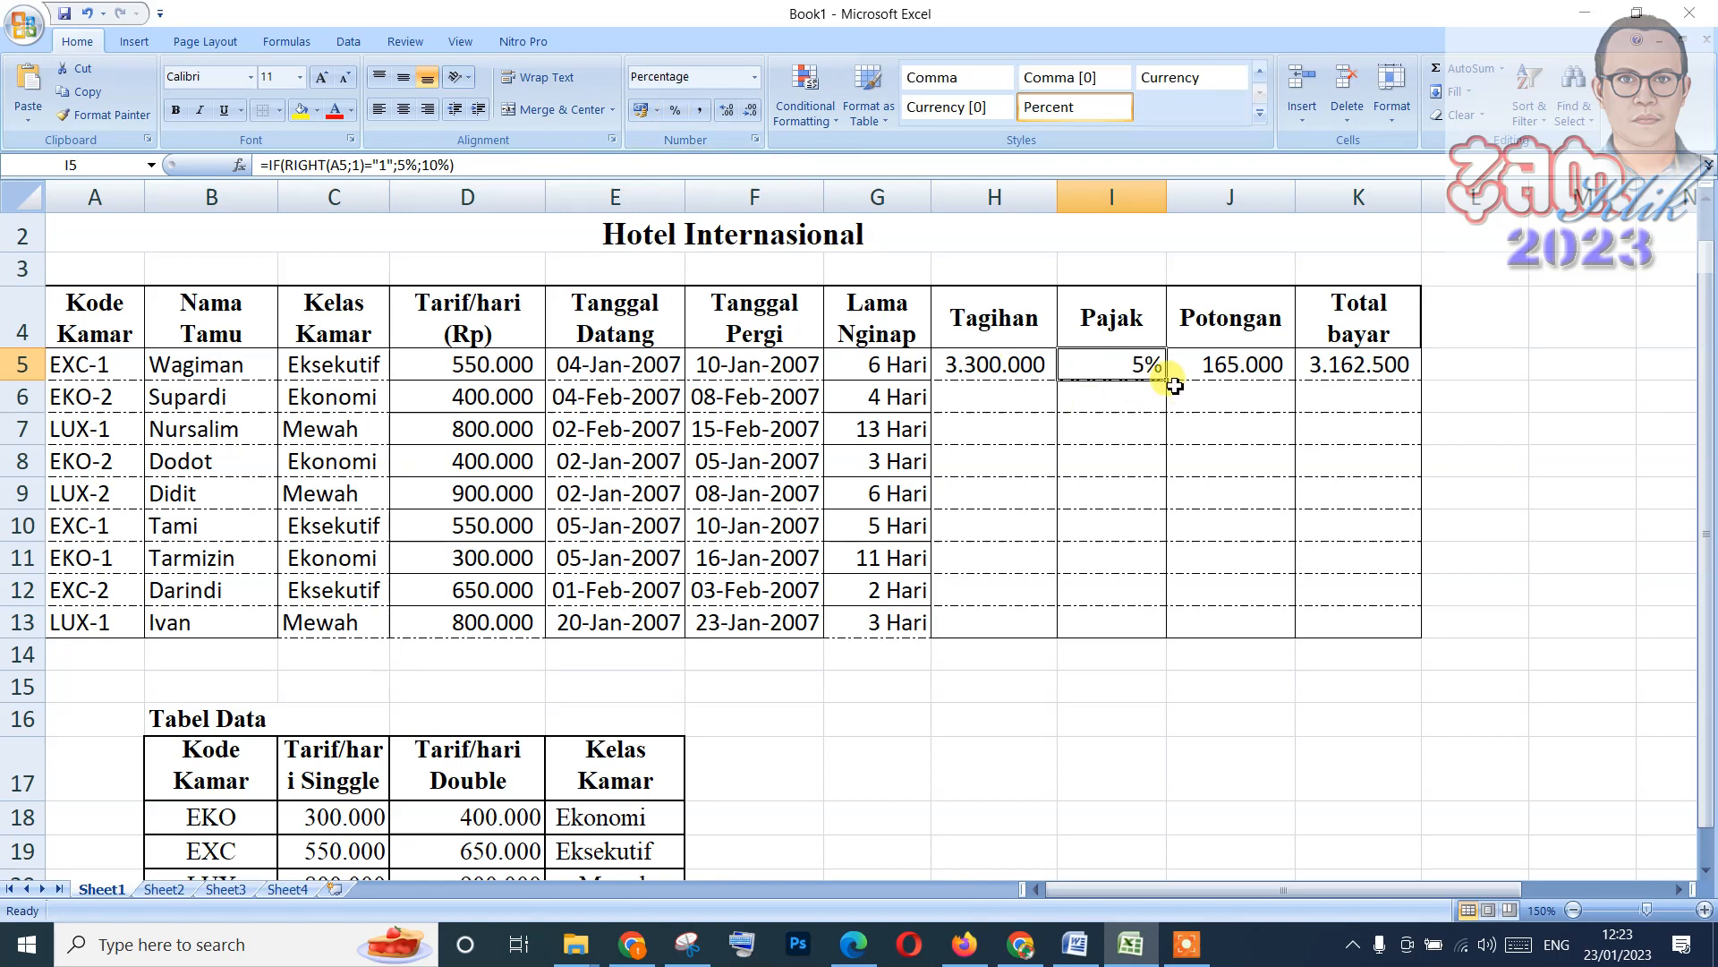
pyautogui.moveTo(1168, 380); pyautogui.dragTo(1175, 625)
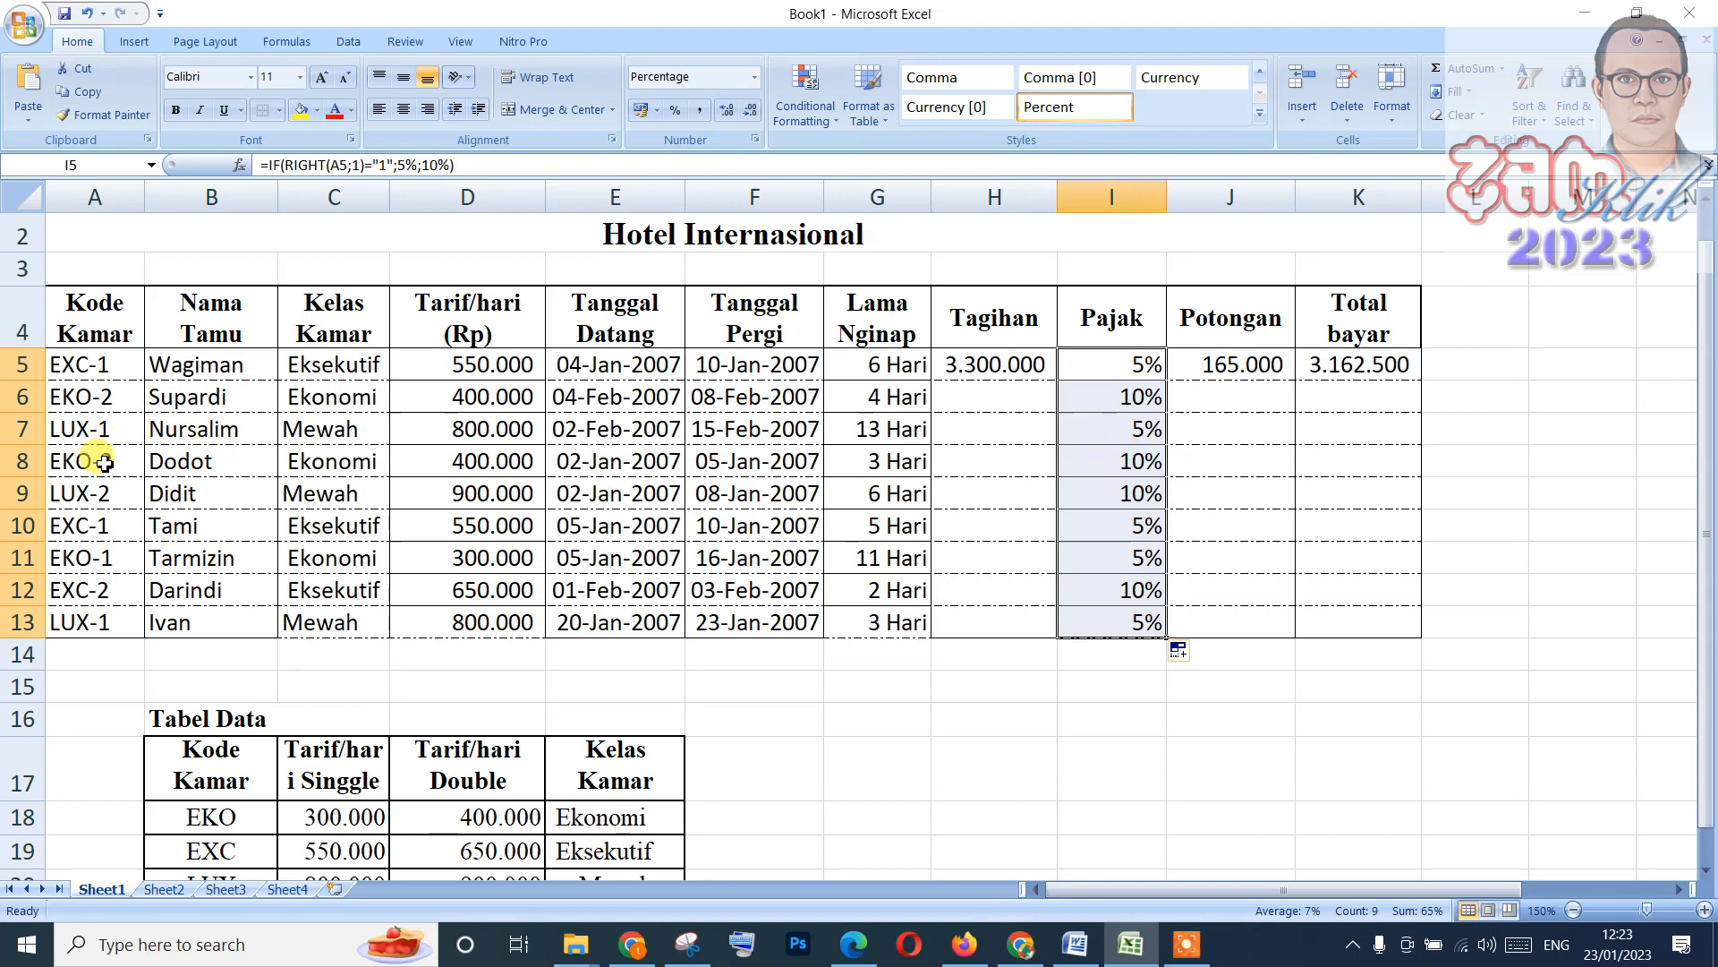
# Recheck the Pajak rule in the Word assignment and multiply the Excel formula in I5 by the Tagihan cell, =IF(RIGHT(A5;1)="1";5%;10%)*H5.
pyautogui.click(1074, 947)
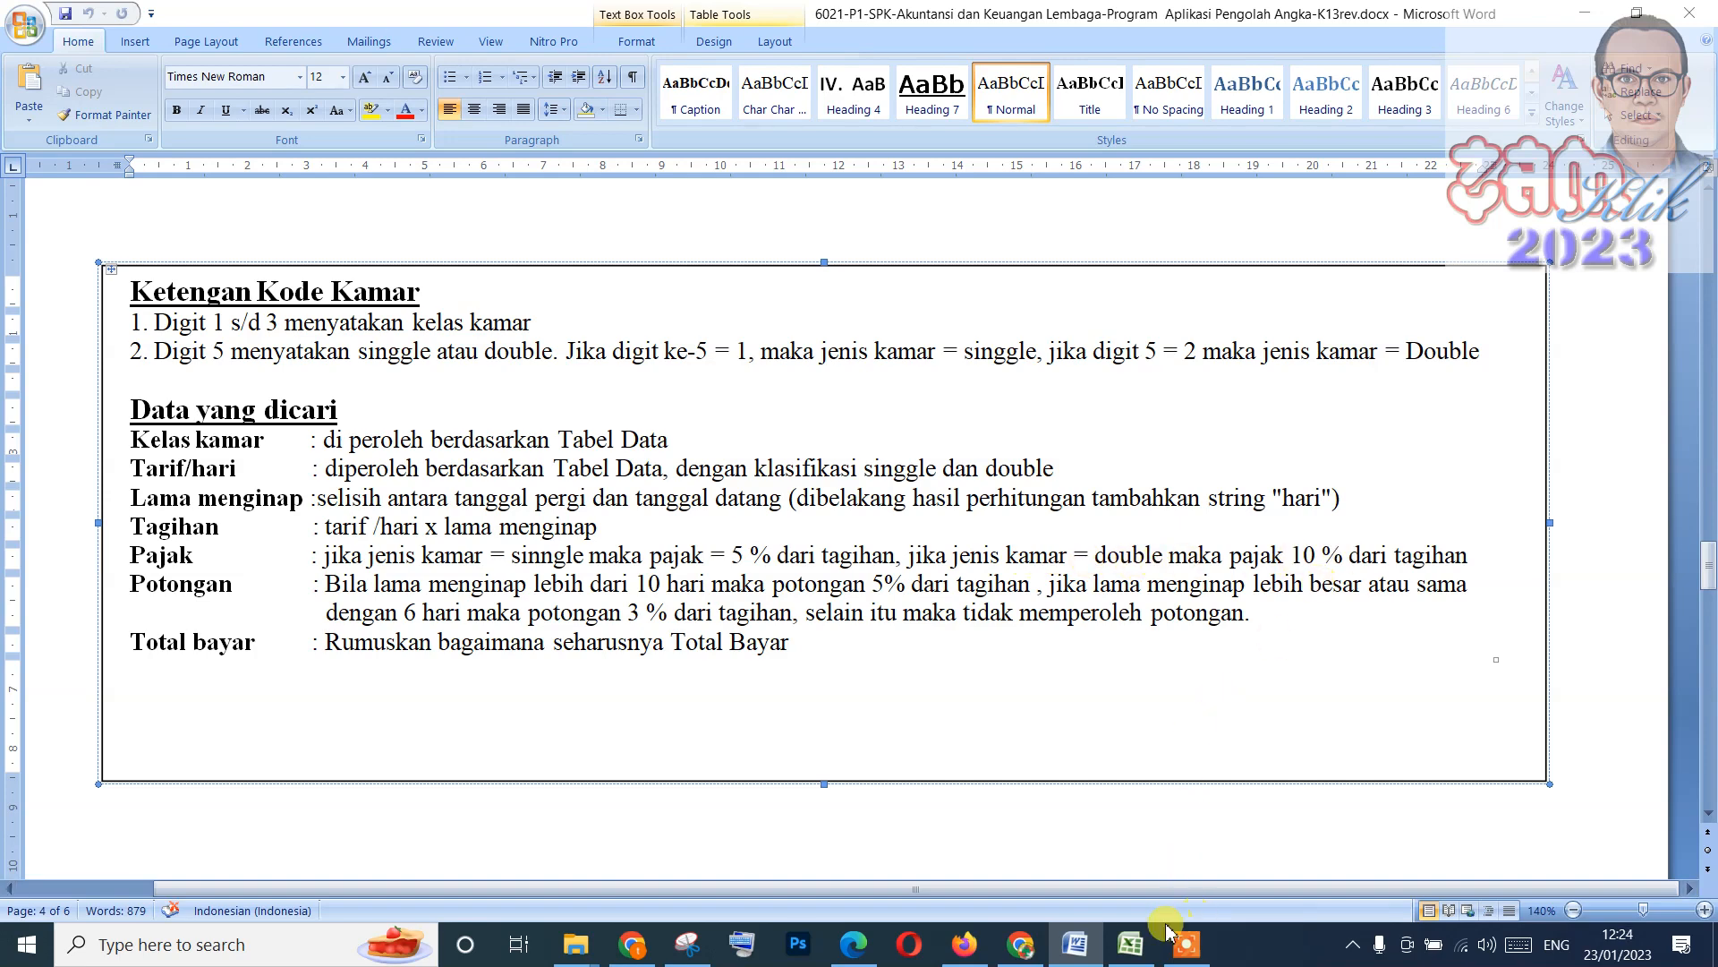
pyautogui.click(1133, 945)
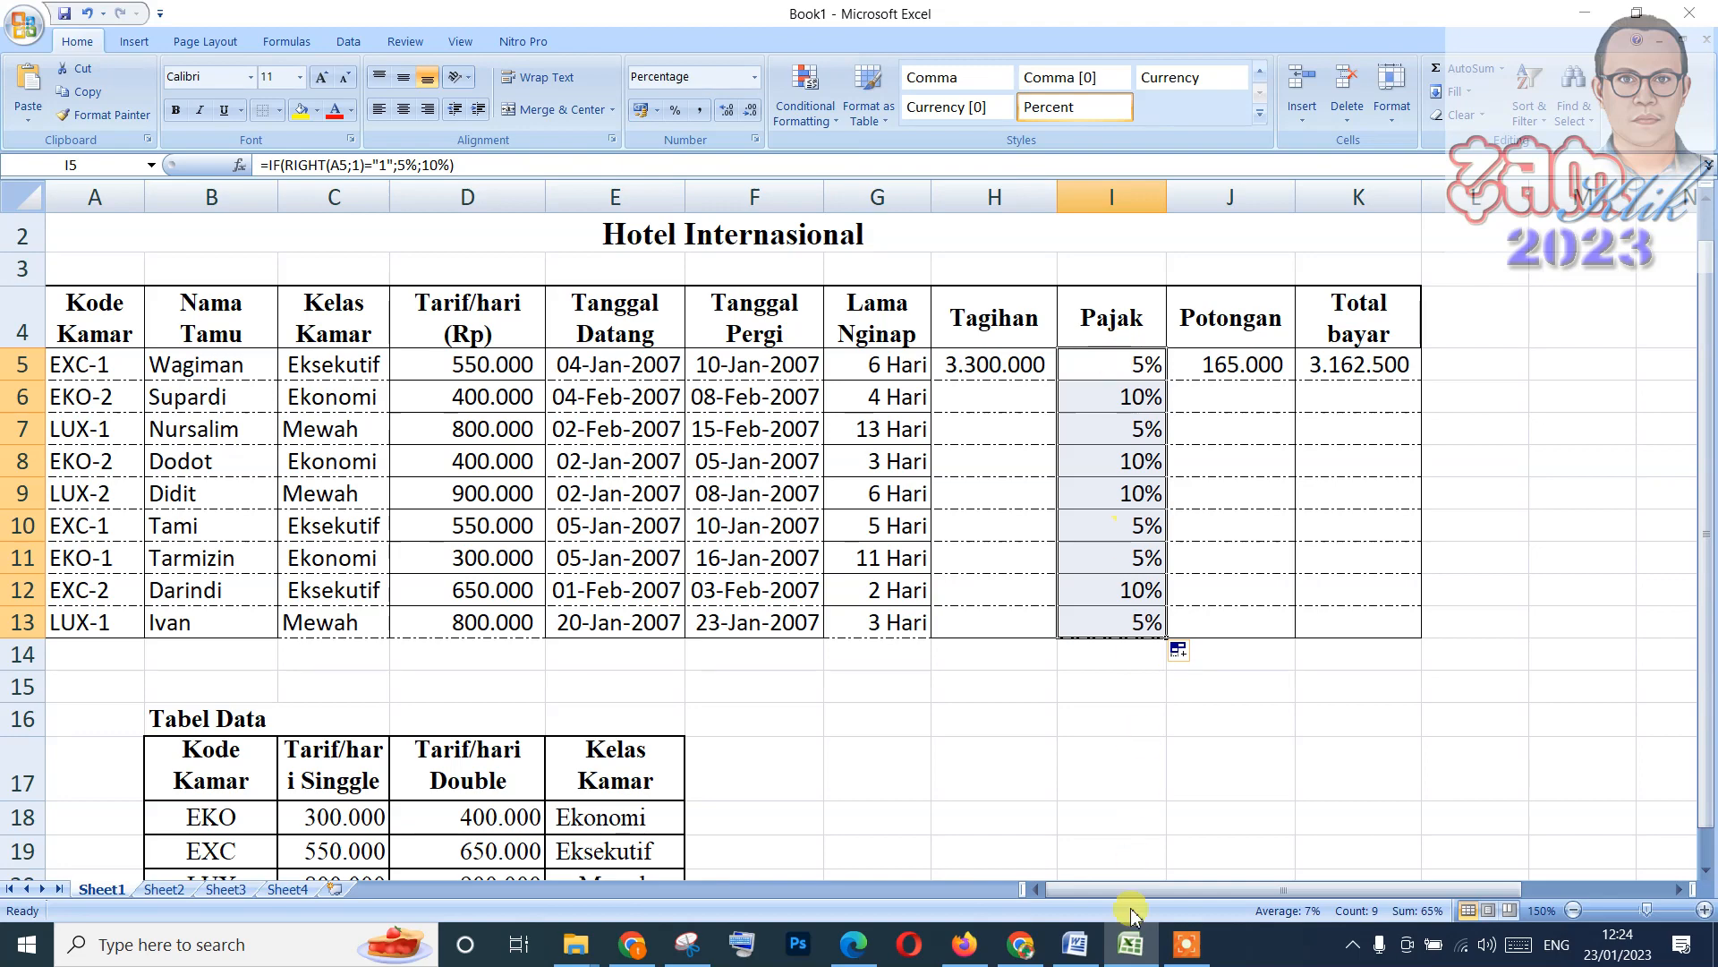
pyautogui.click(1076, 945)
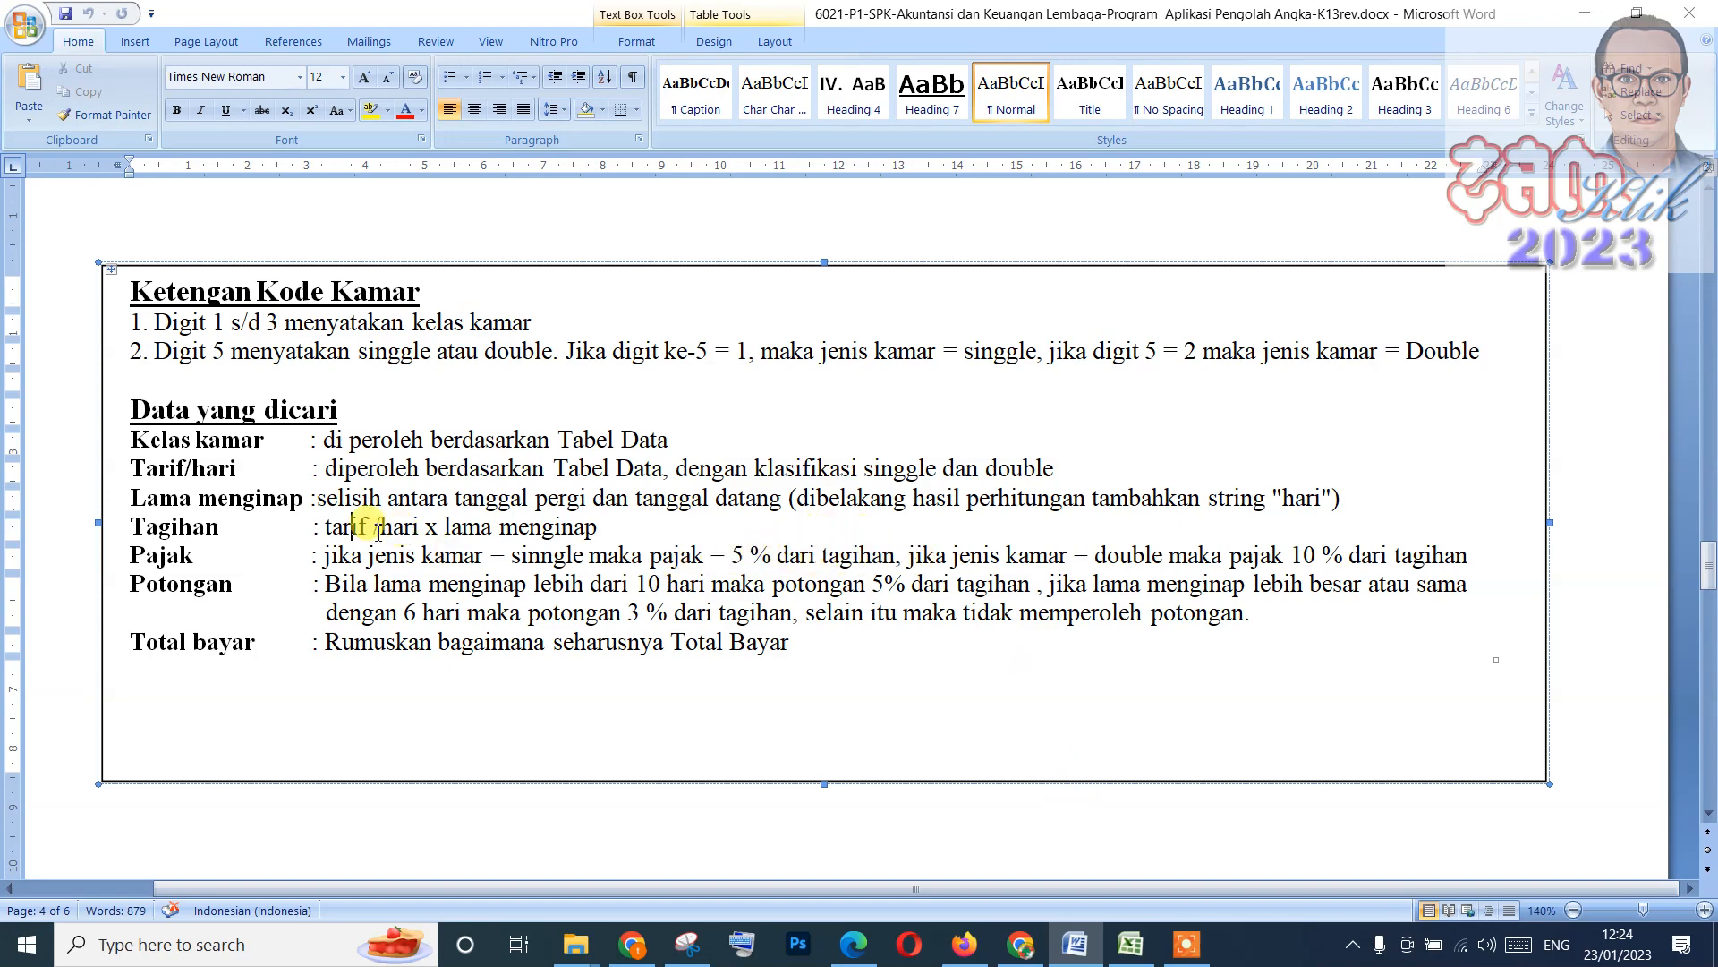
pyautogui.click(1130, 945)
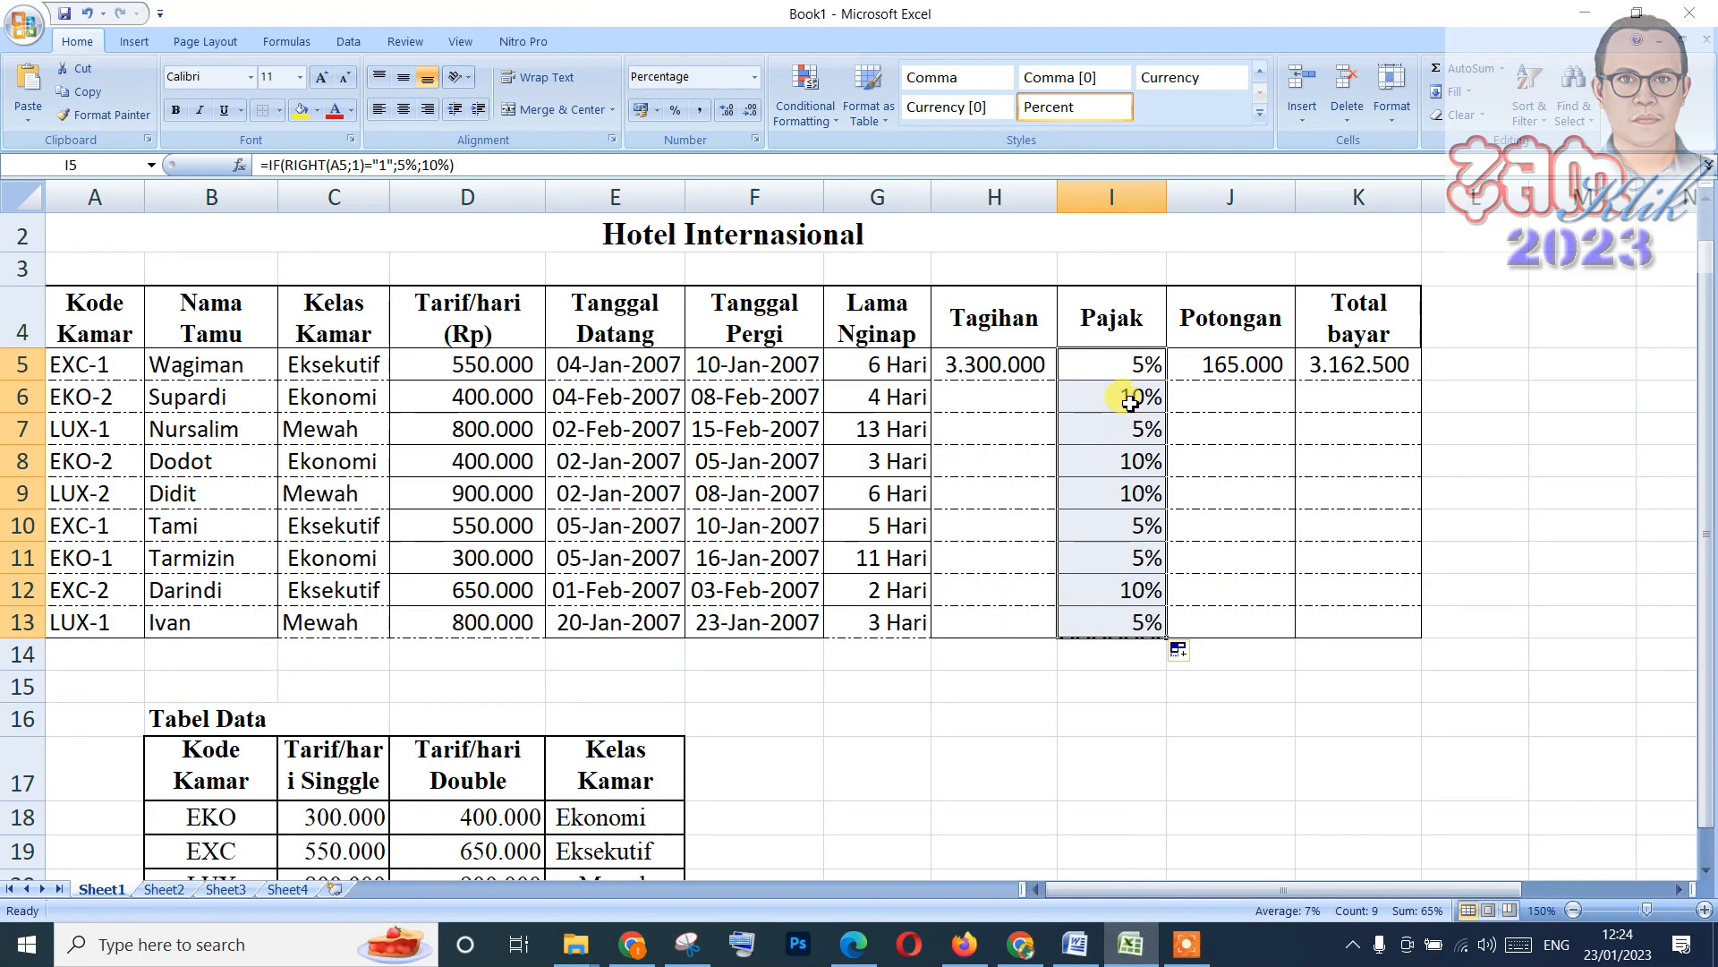
pyautogui.click(1131, 363)
pyautogui.click(520, 166)
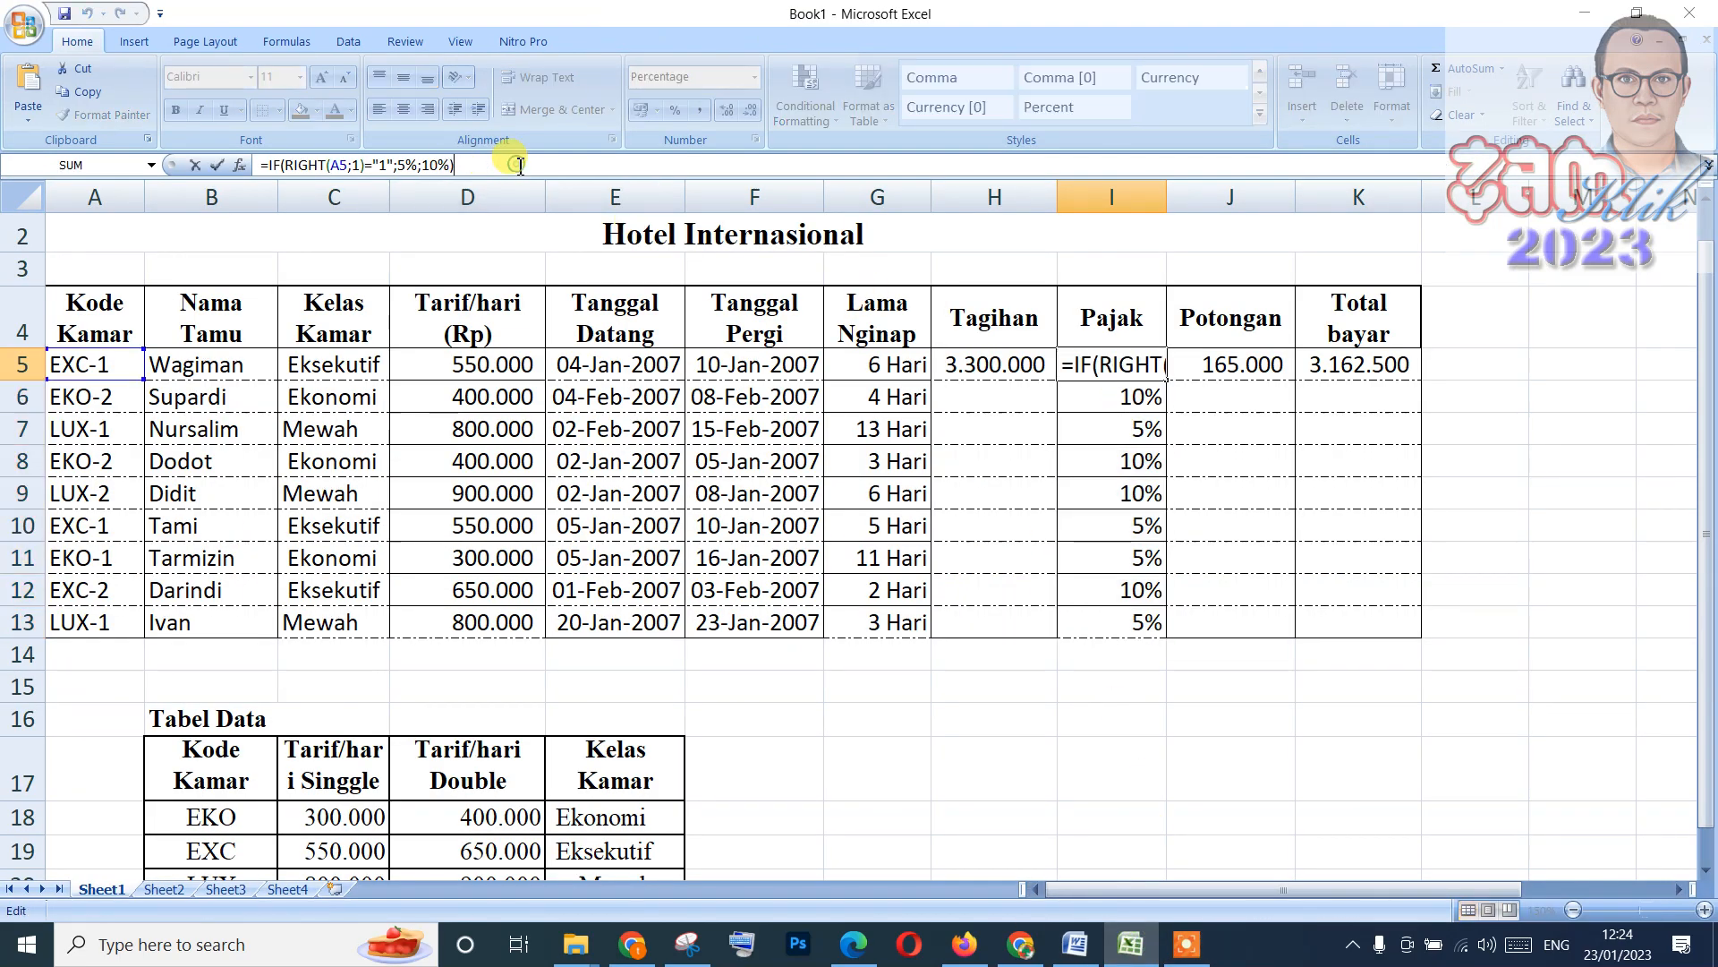
pyautogui.write('*')
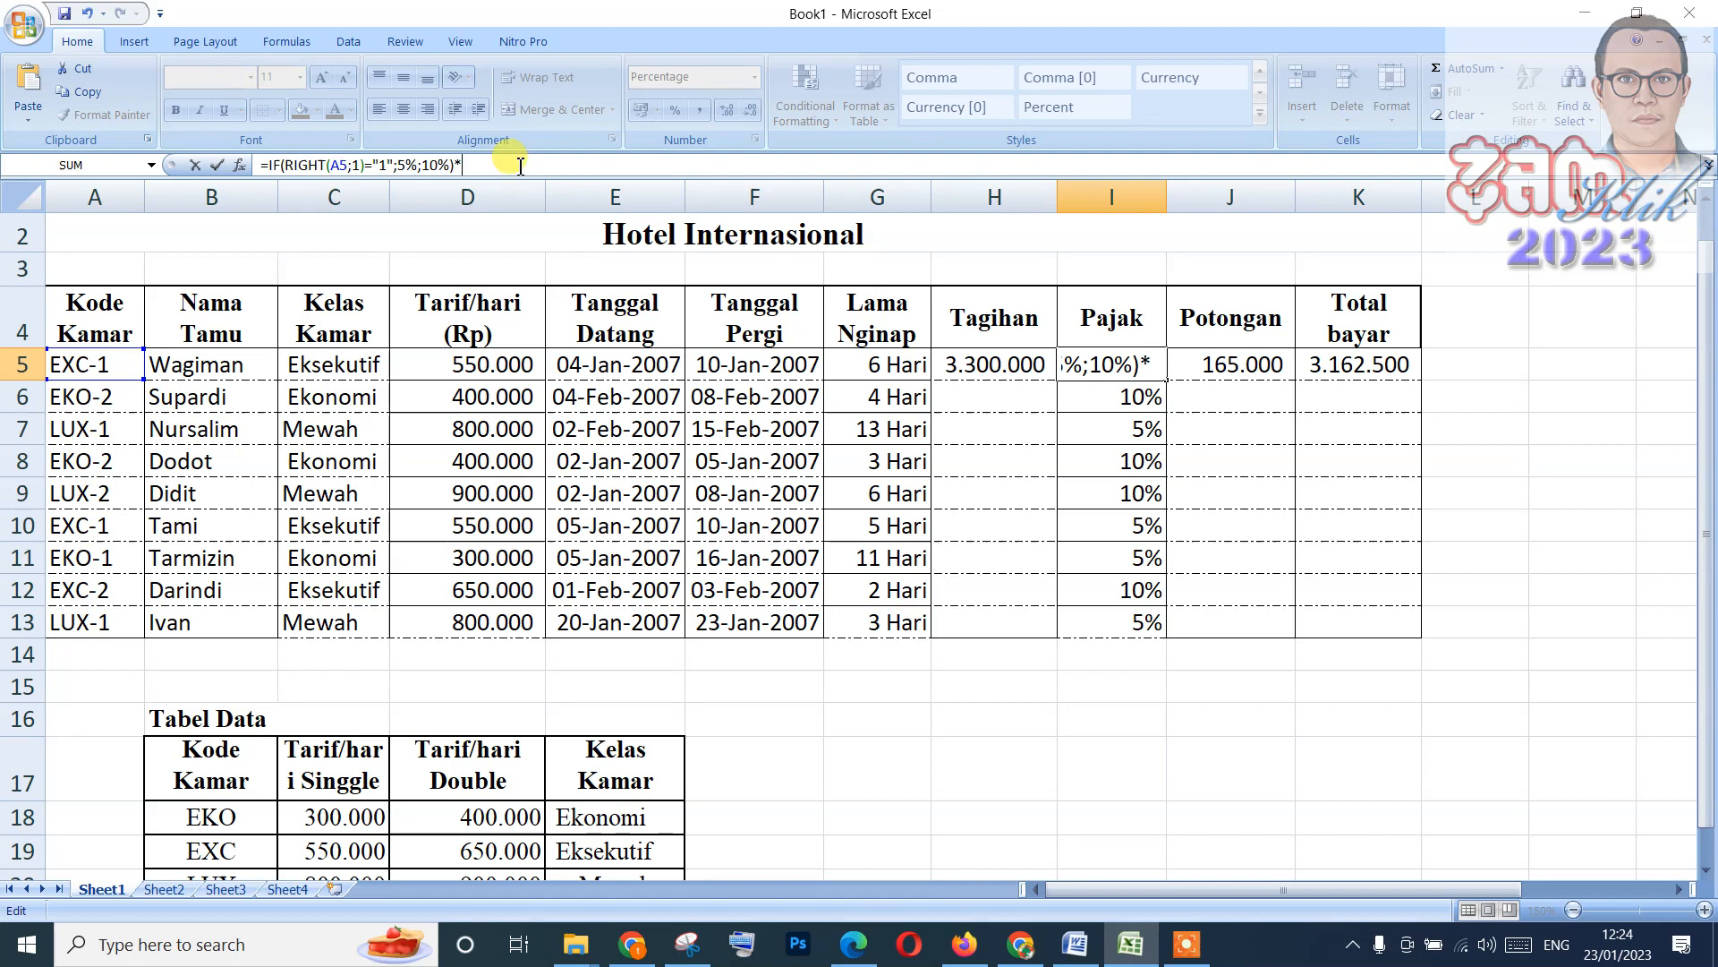
pyautogui.click(949, 363)
pyautogui.press('Return')
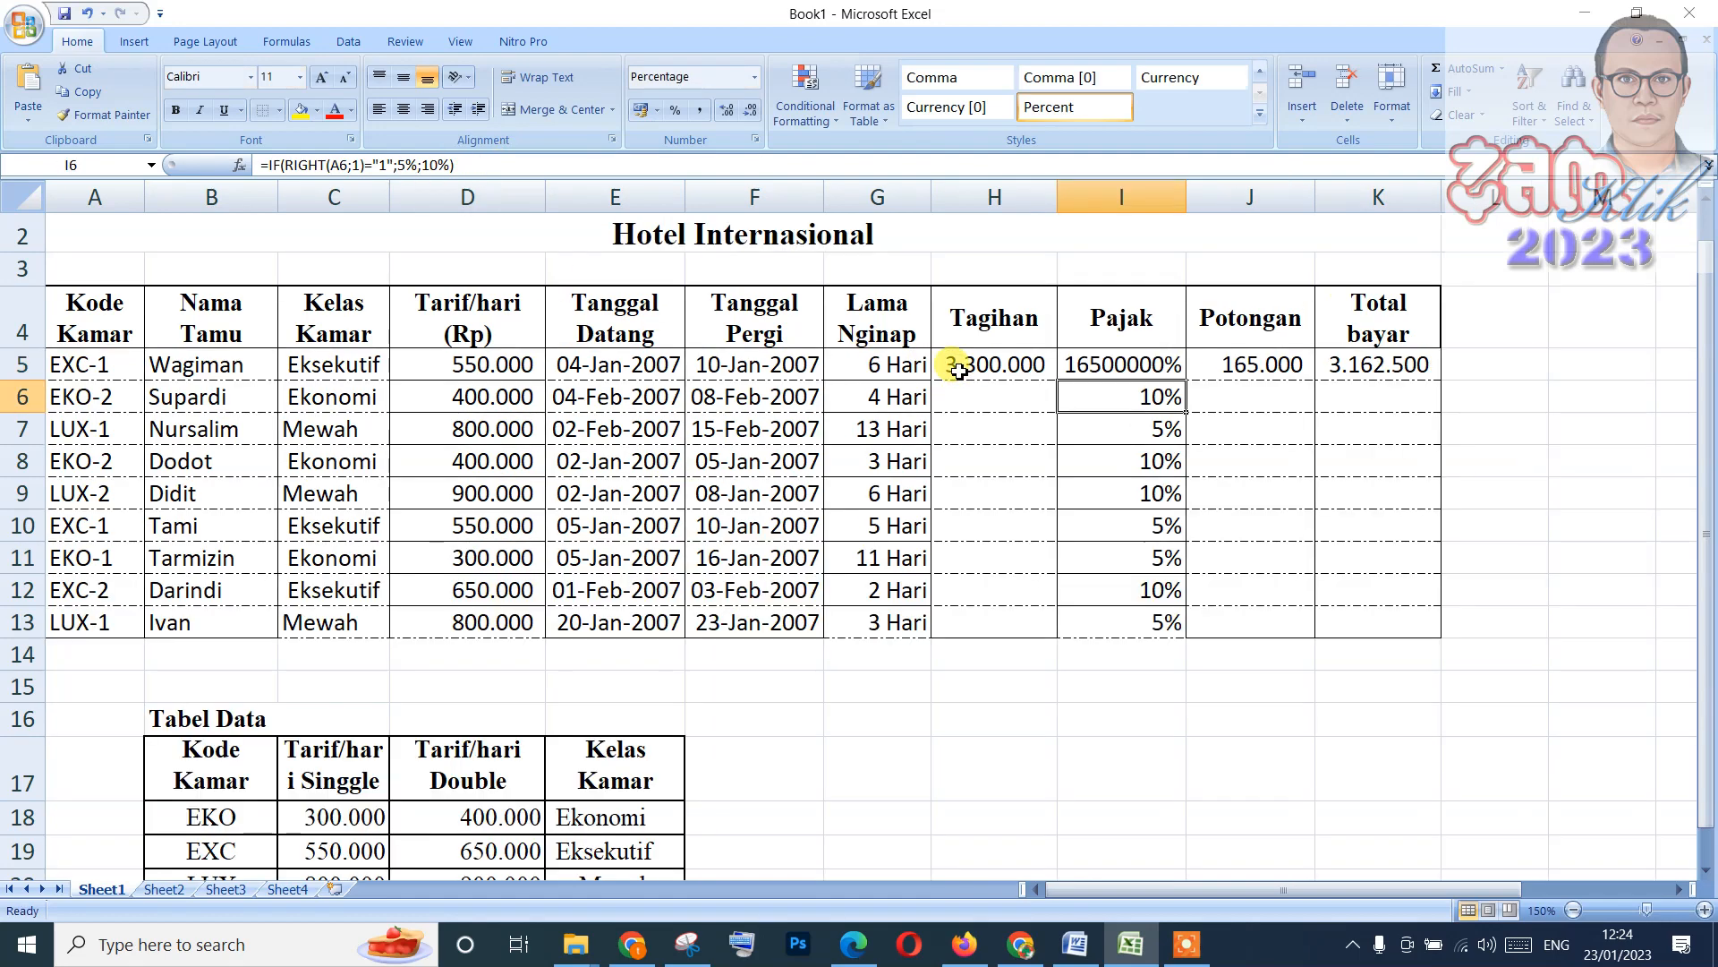
# Apply the Comma [0] style to I5 and copy the Pajak formula down through I13.
pyautogui.click(1130, 354)
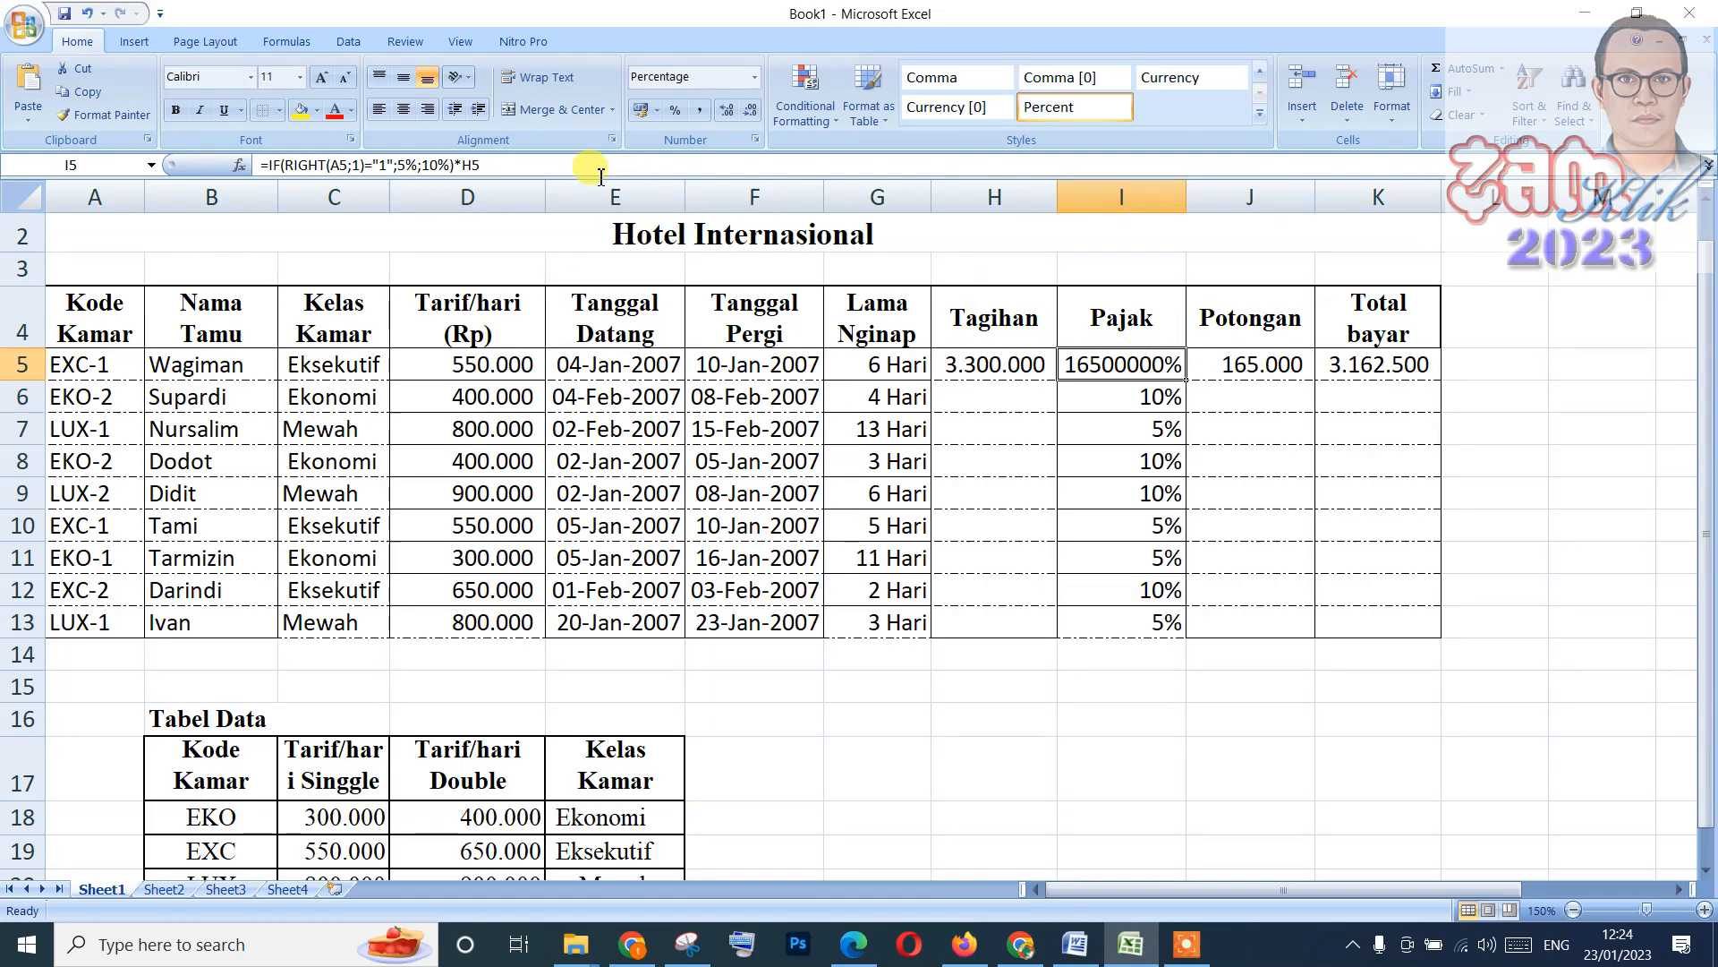
pyautogui.click(698, 111)
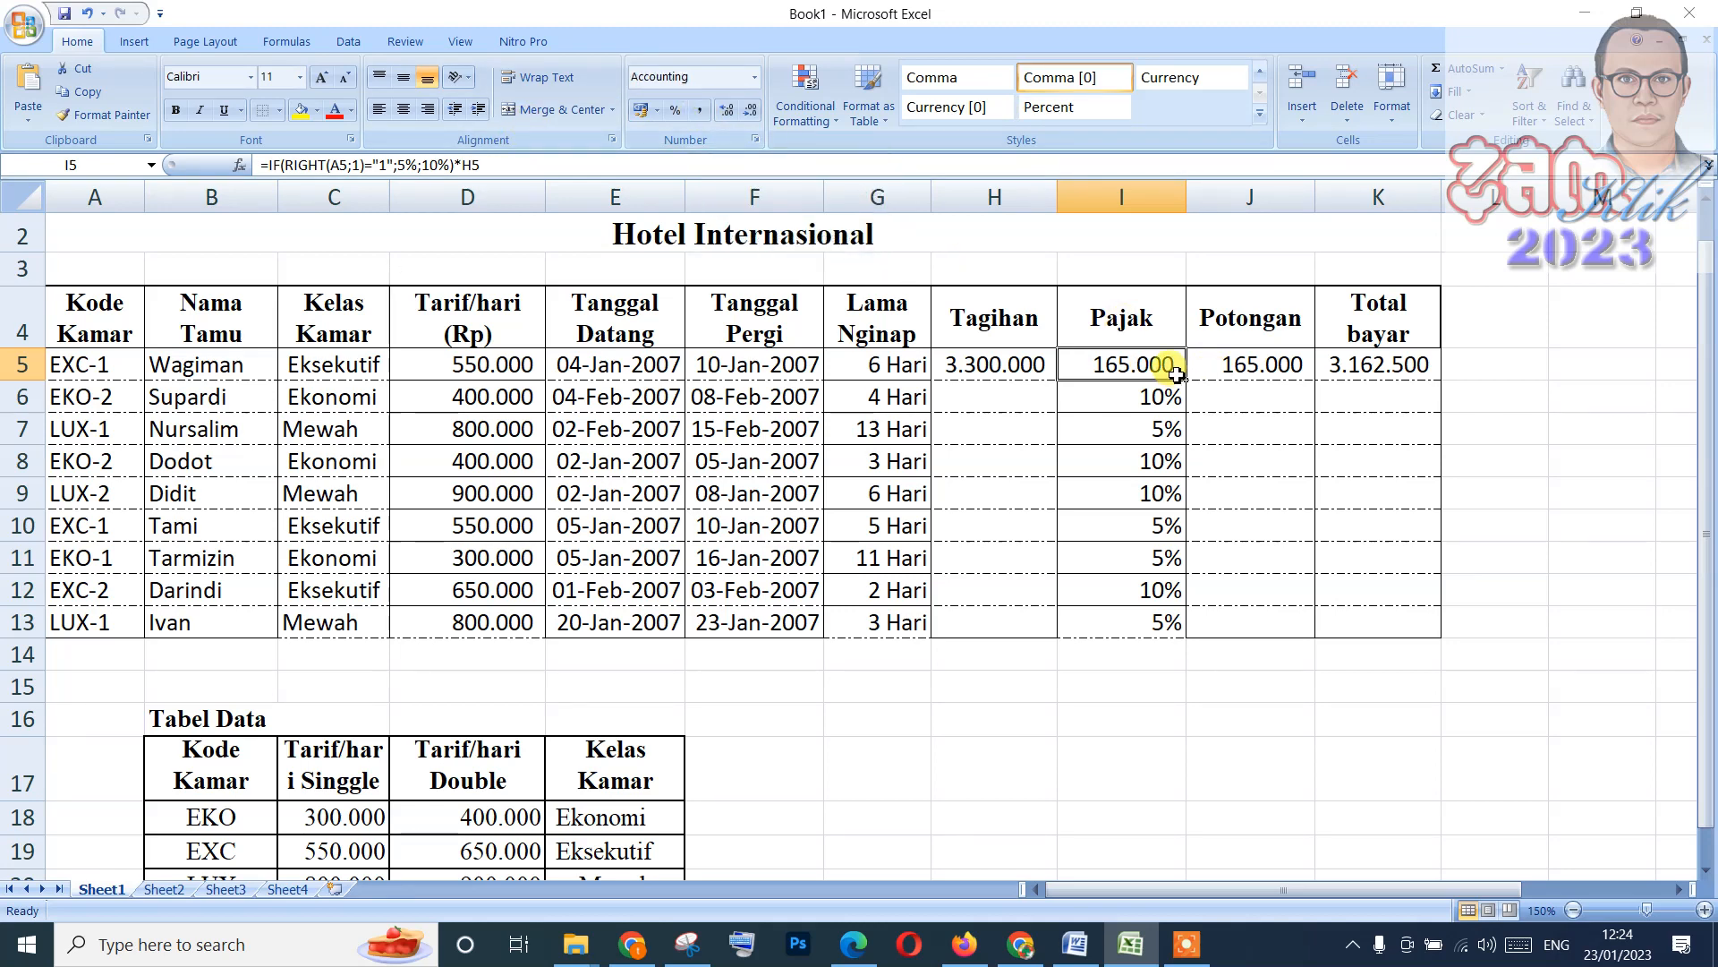
pyautogui.moveTo(1187, 380); pyautogui.dragTo(1185, 627)
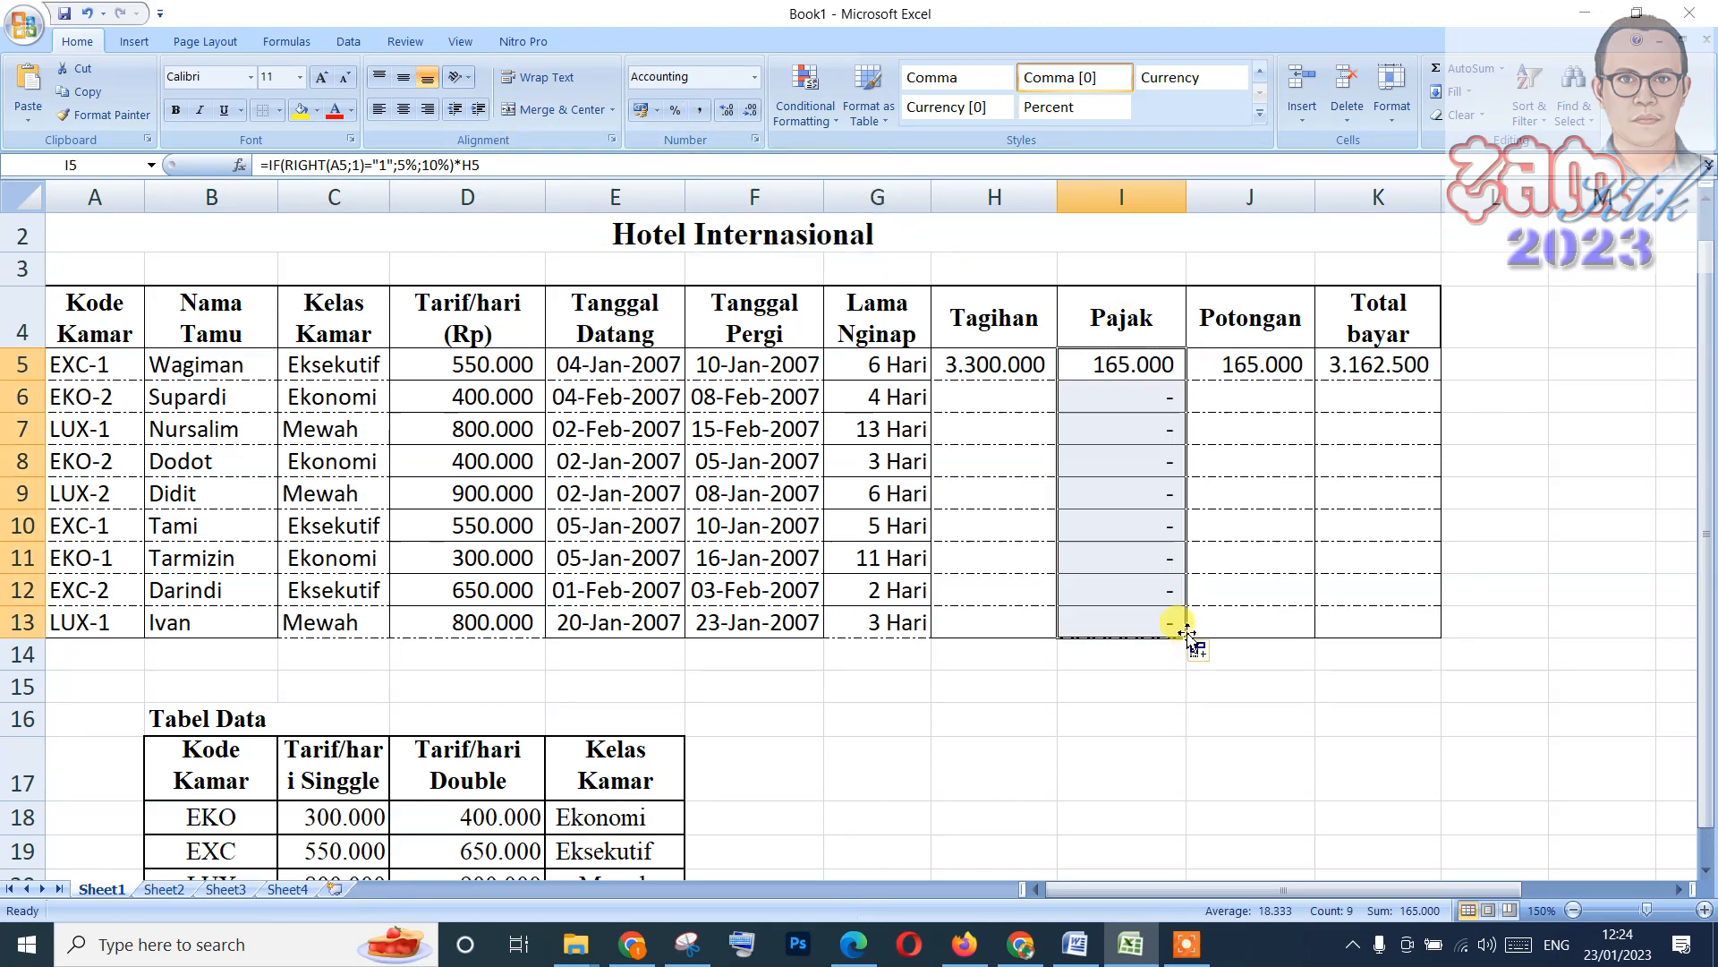
# Compare the sample Pajak value in the Word assignment's SOAL 1 table with cell I5 in Excel.
pyautogui.click(1099, 935)
pyautogui.scroll(18, 1042, 618)
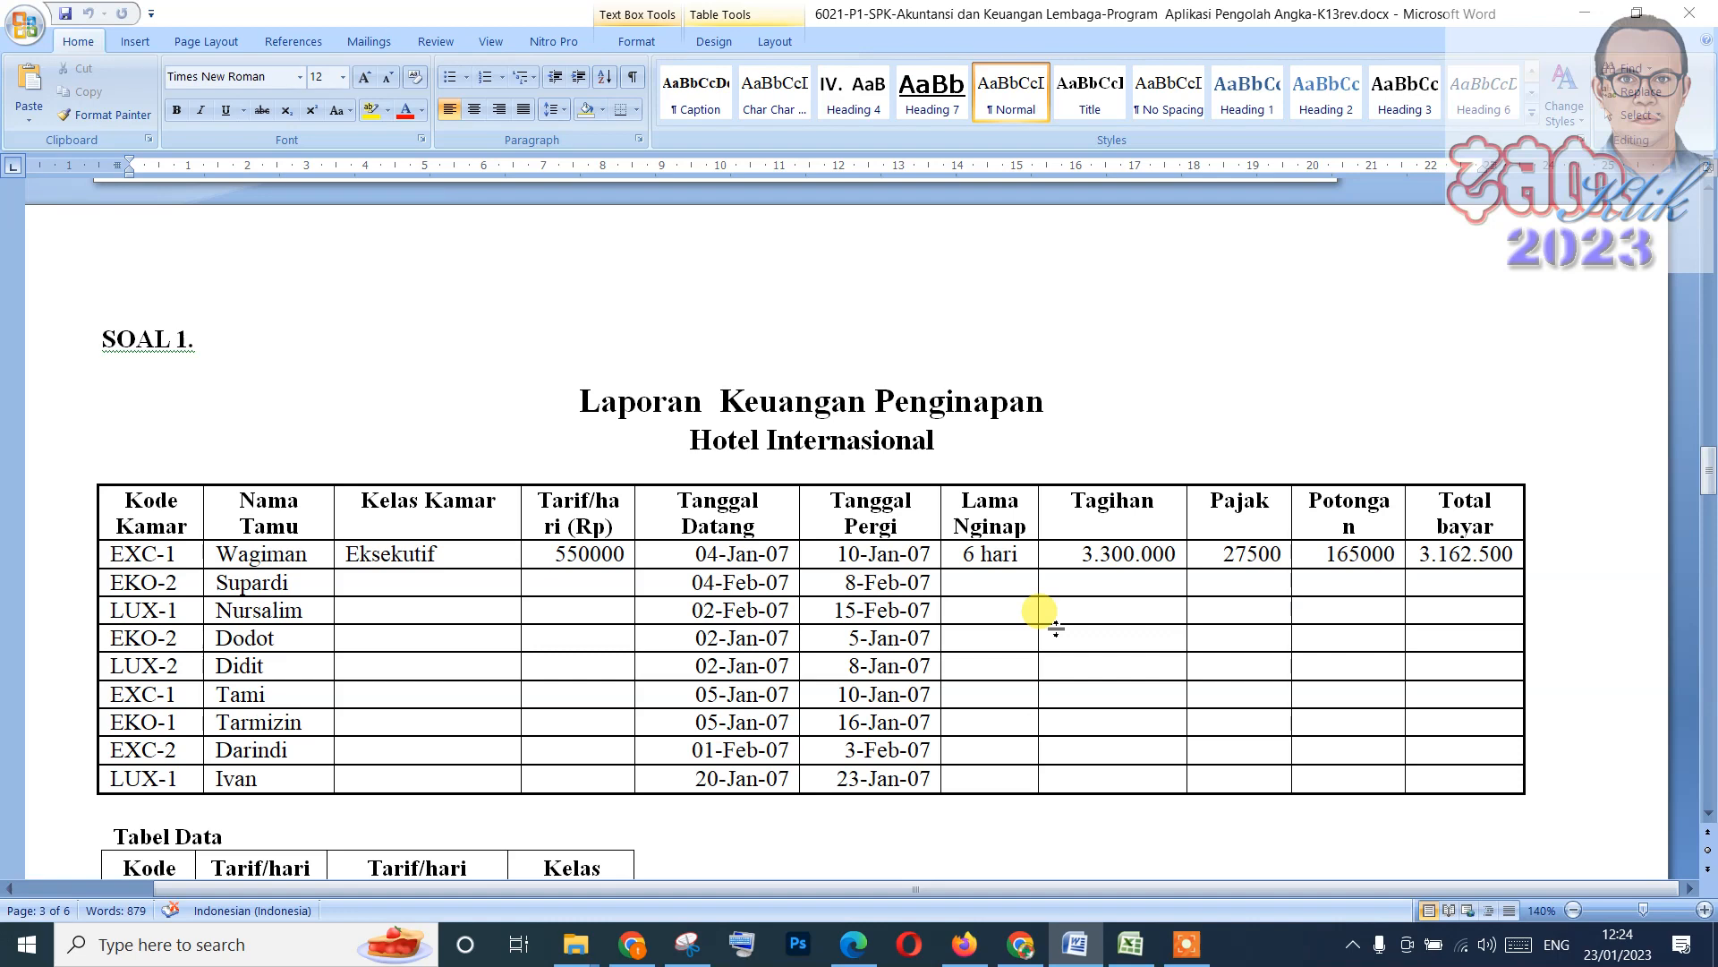
pyautogui.scroll(-4, 1056, 626)
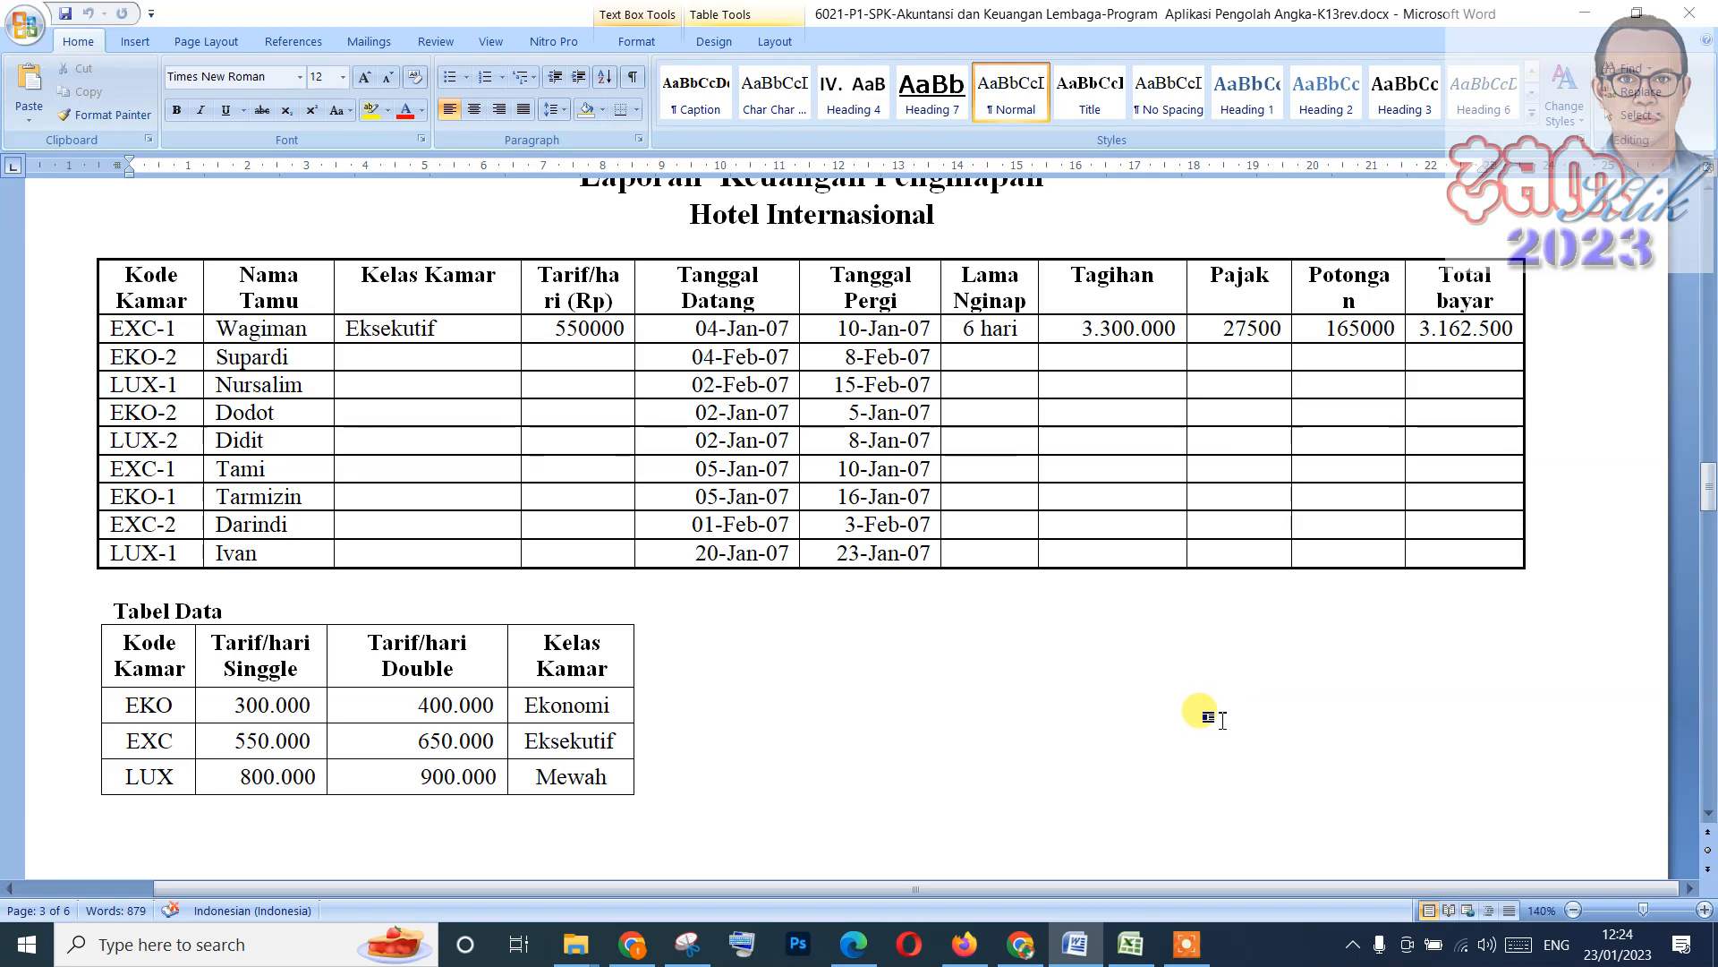
pyautogui.click(1130, 944)
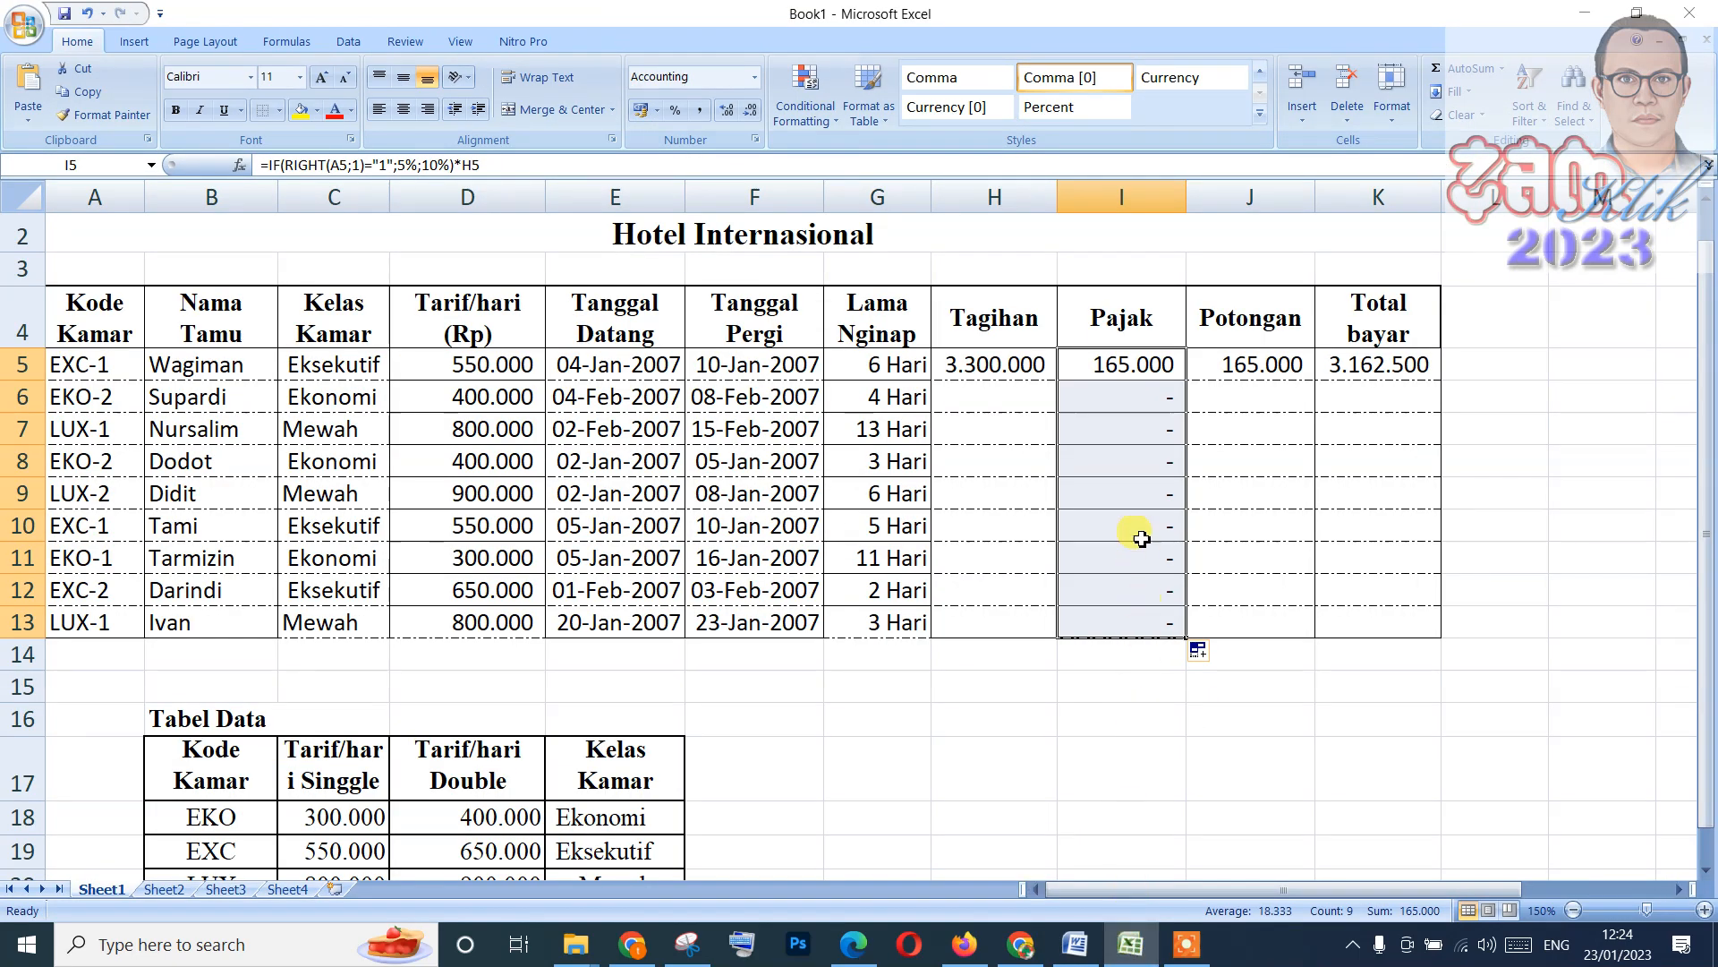
pyautogui.click(1120, 357)
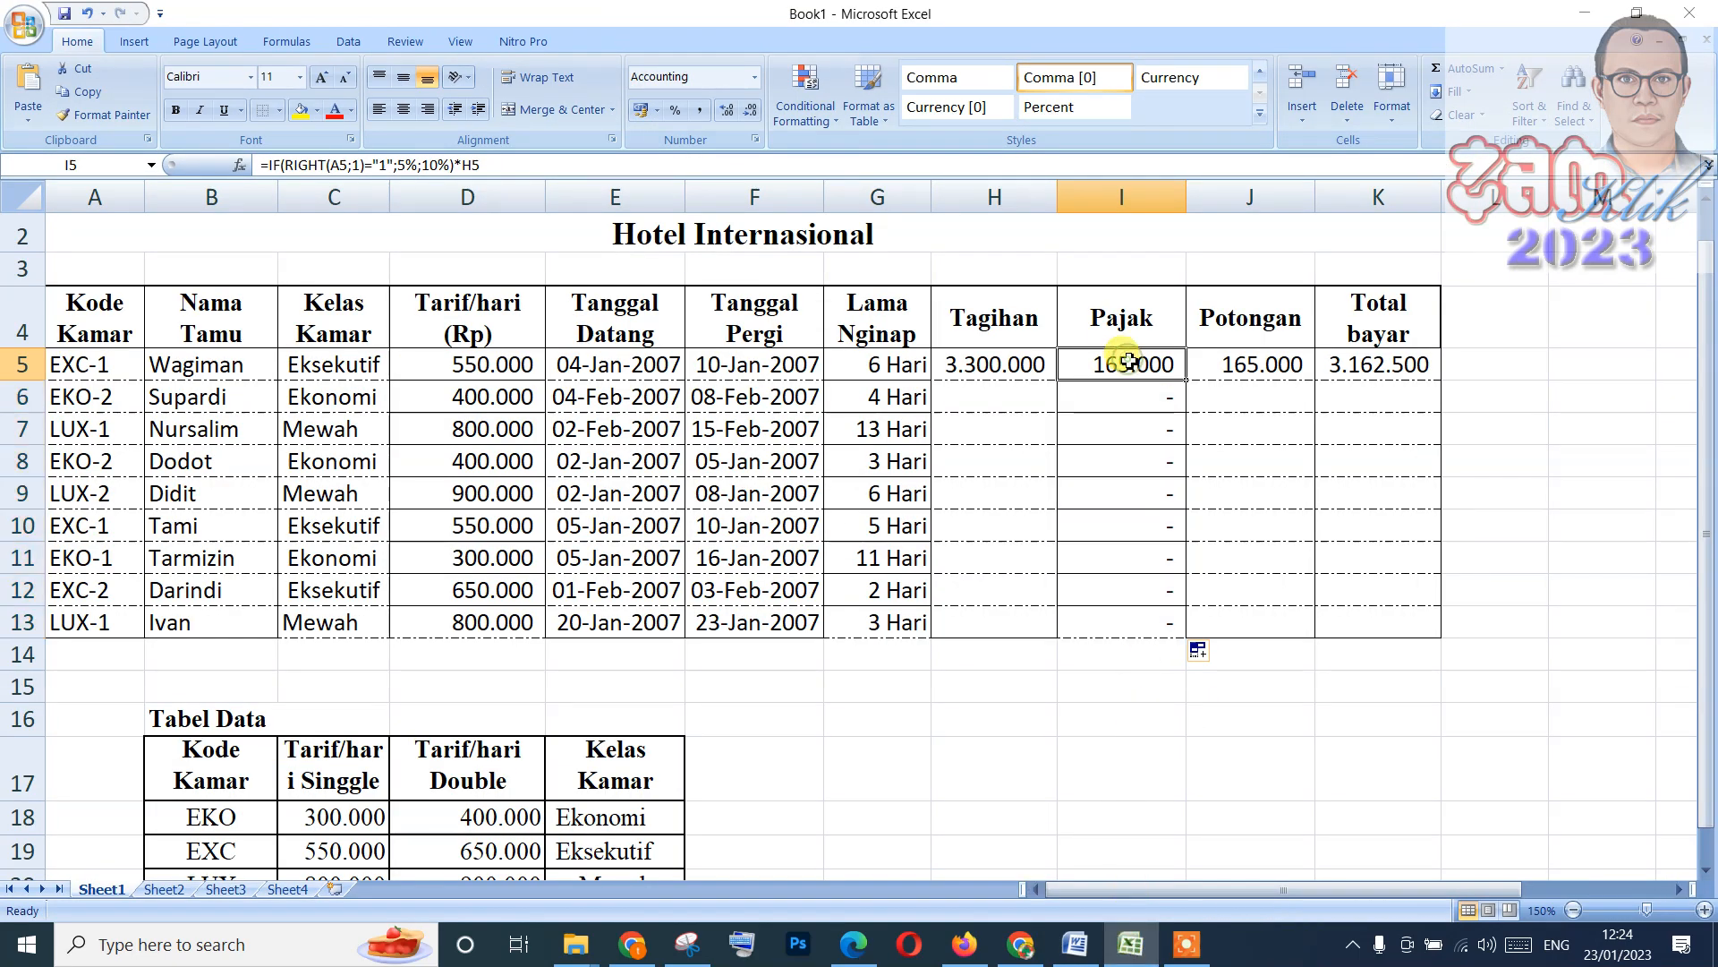
# Test the Pajak calculation with the formula =H5*5% in the spare cell L5 and clear that cell.
pyautogui.click(1528, 359)
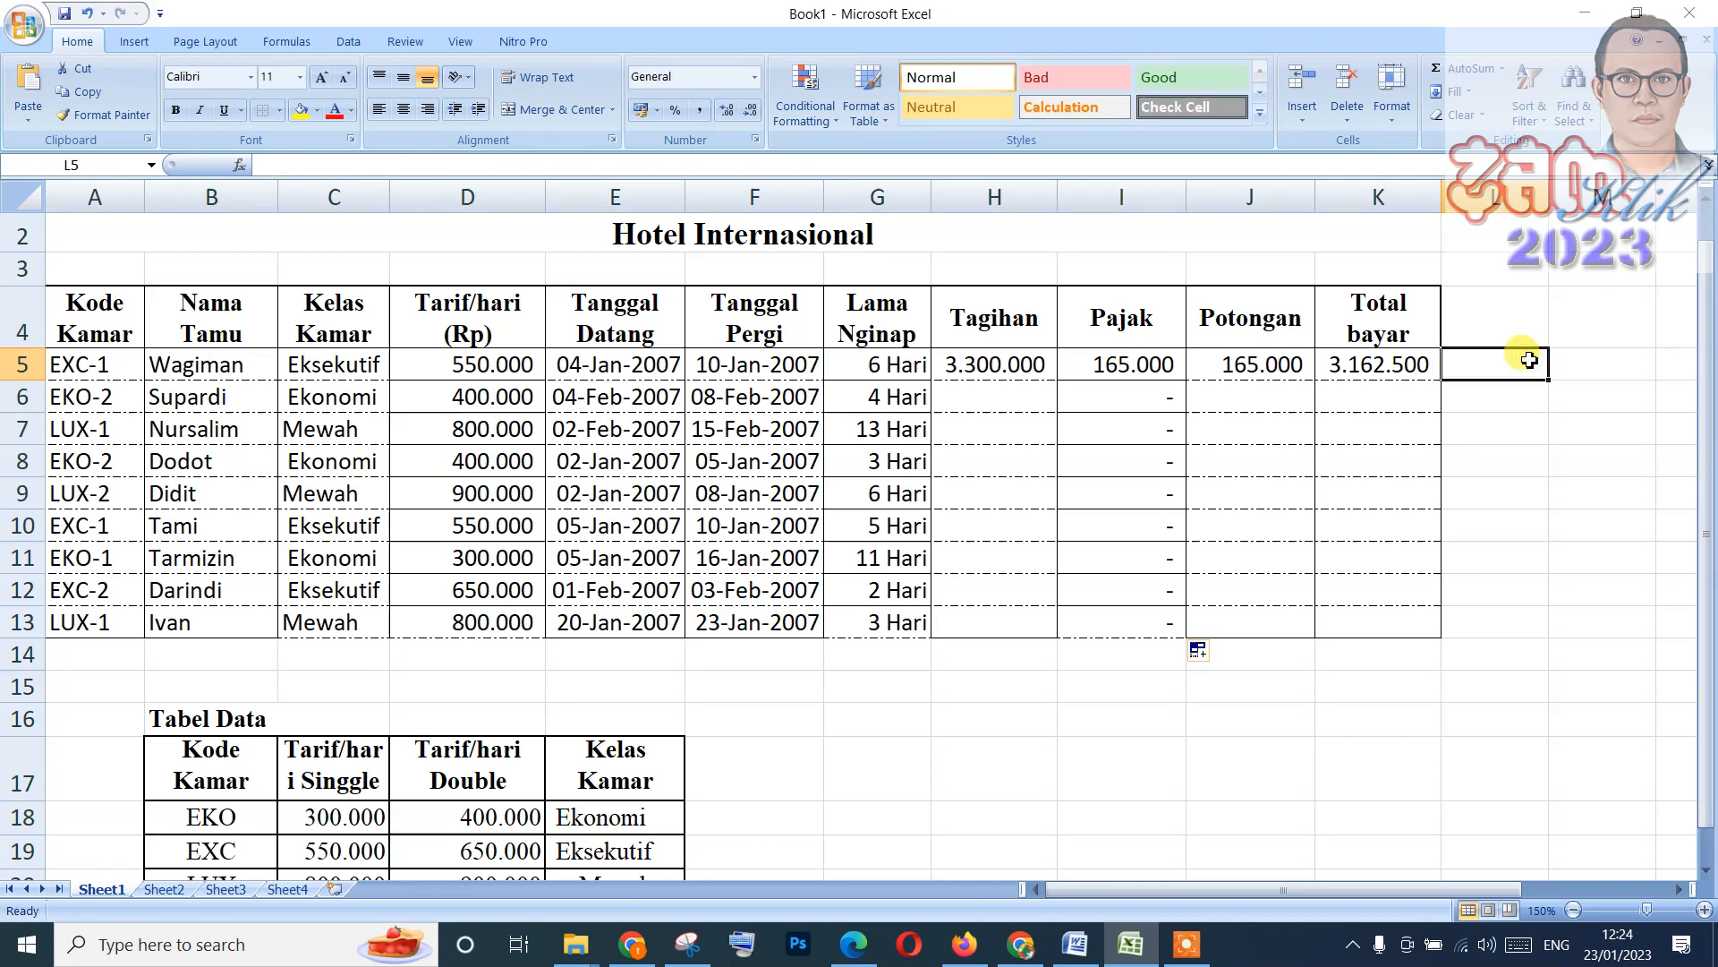
pyautogui.write('=')
pyautogui.press('Left')
pyautogui.press('Left')
pyautogui.press('Left')
pyautogui.press('Left')
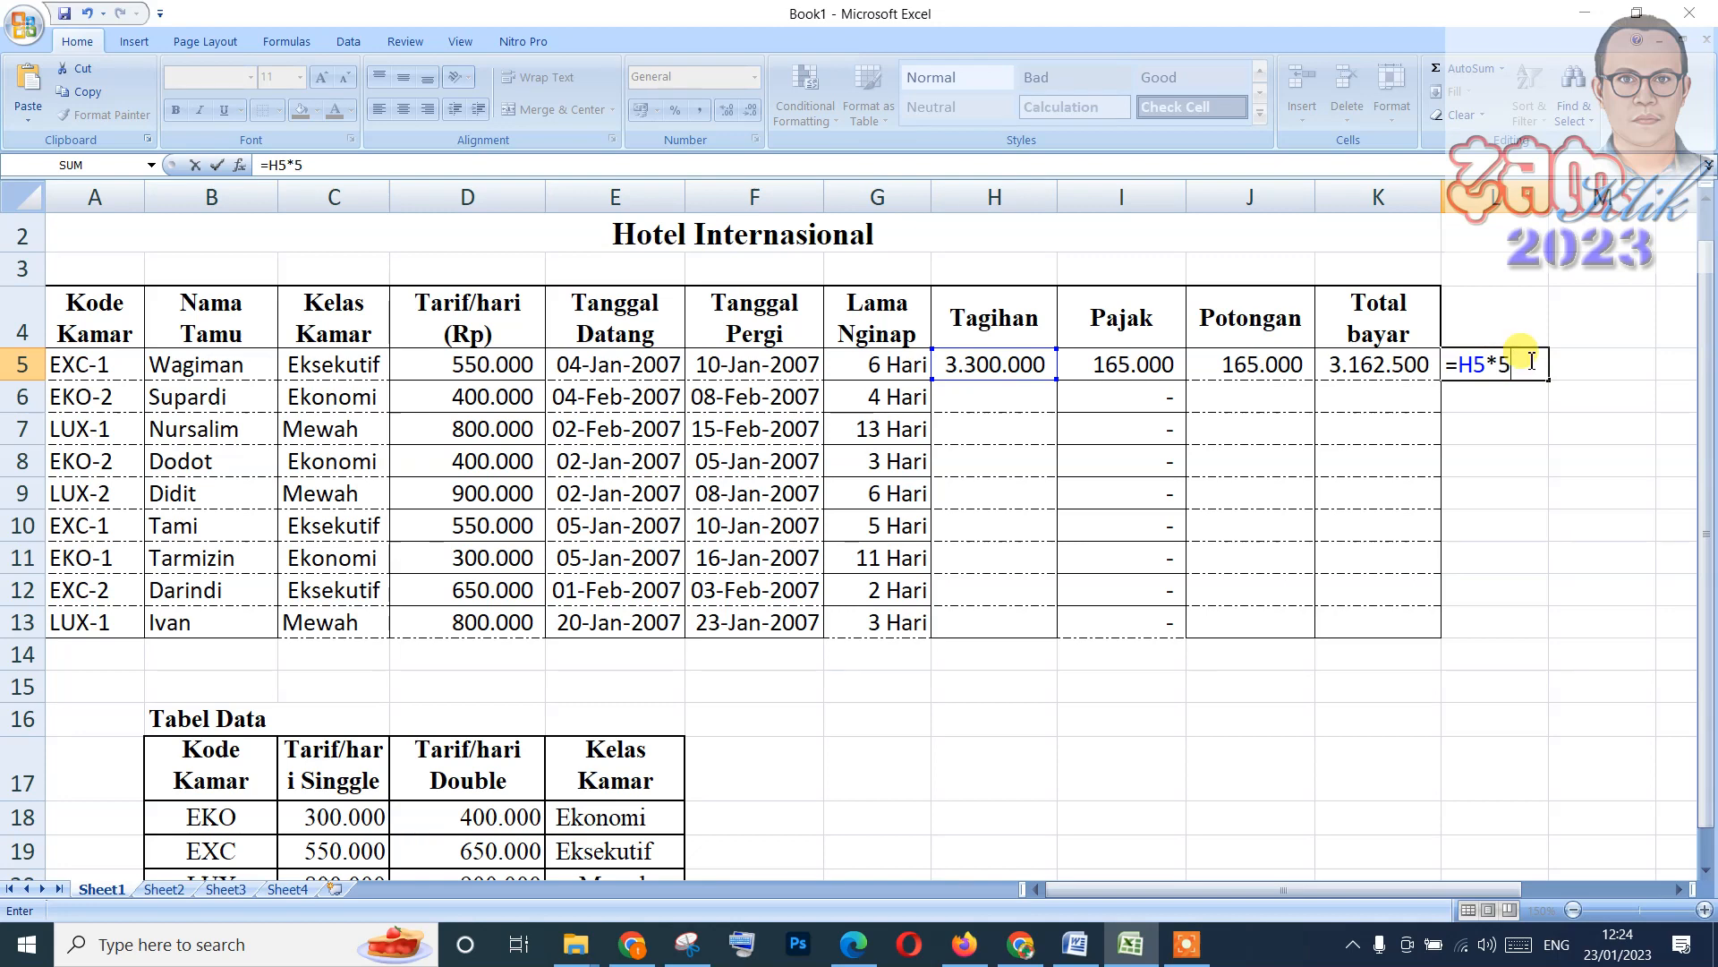
pyautogui.write('%')
pyautogui.press('Return')
pyautogui.click(1528, 361)
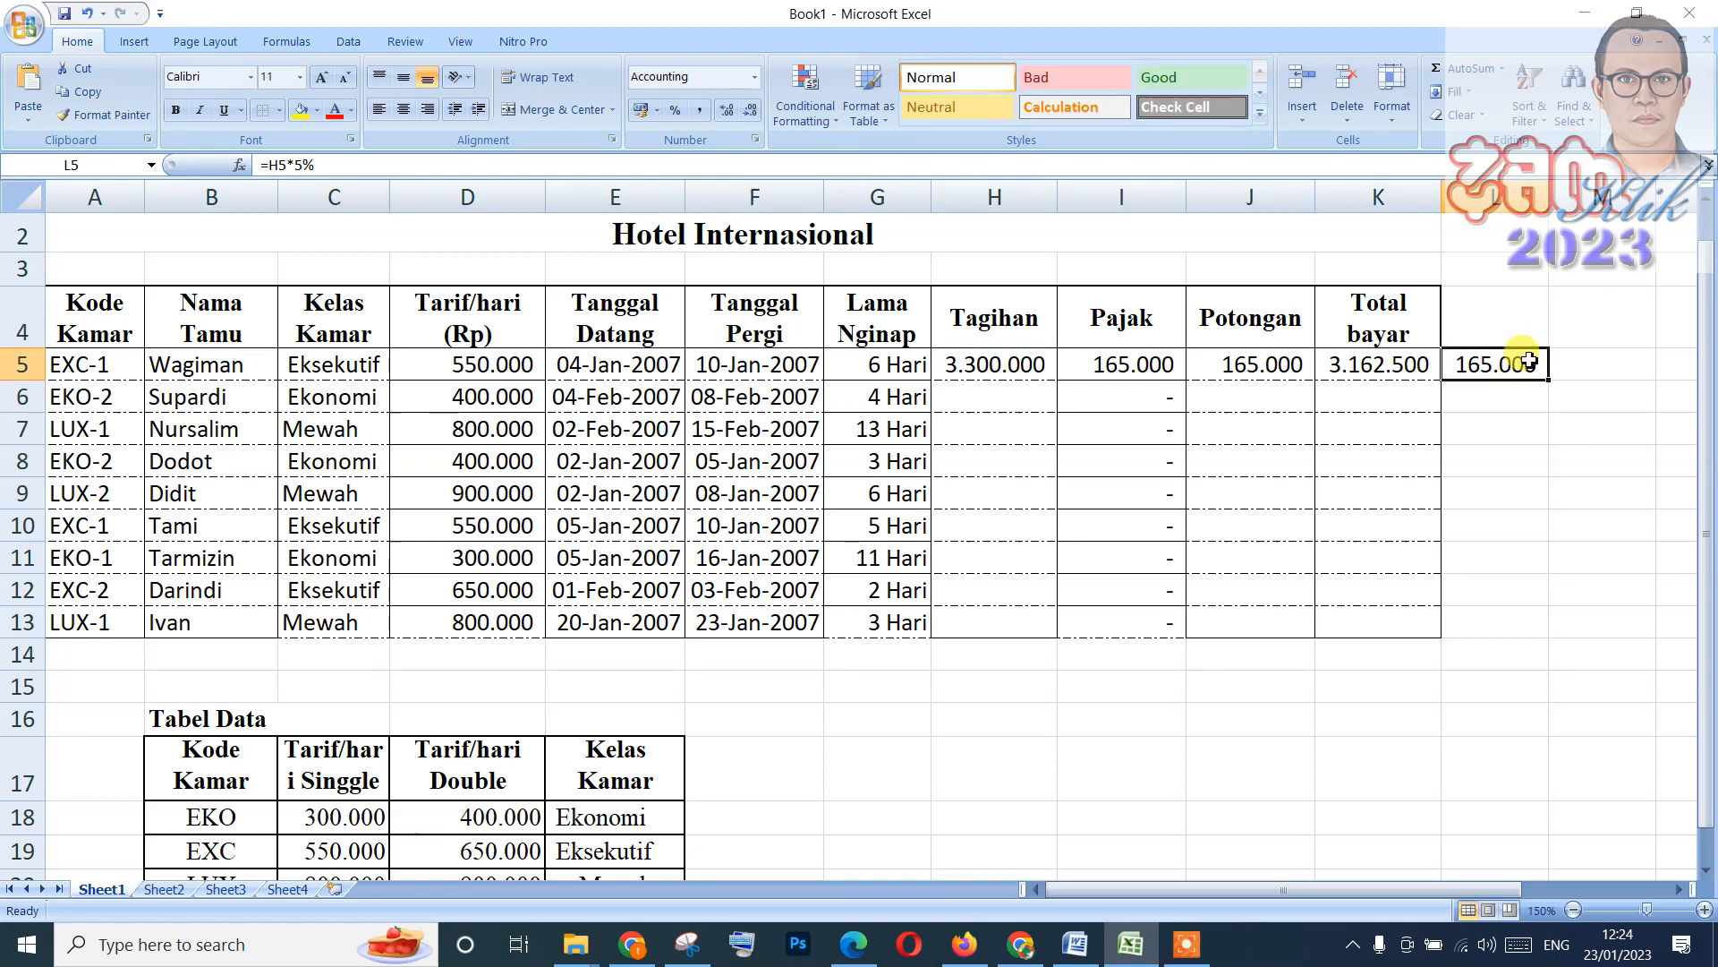
pyautogui.press('Delete')
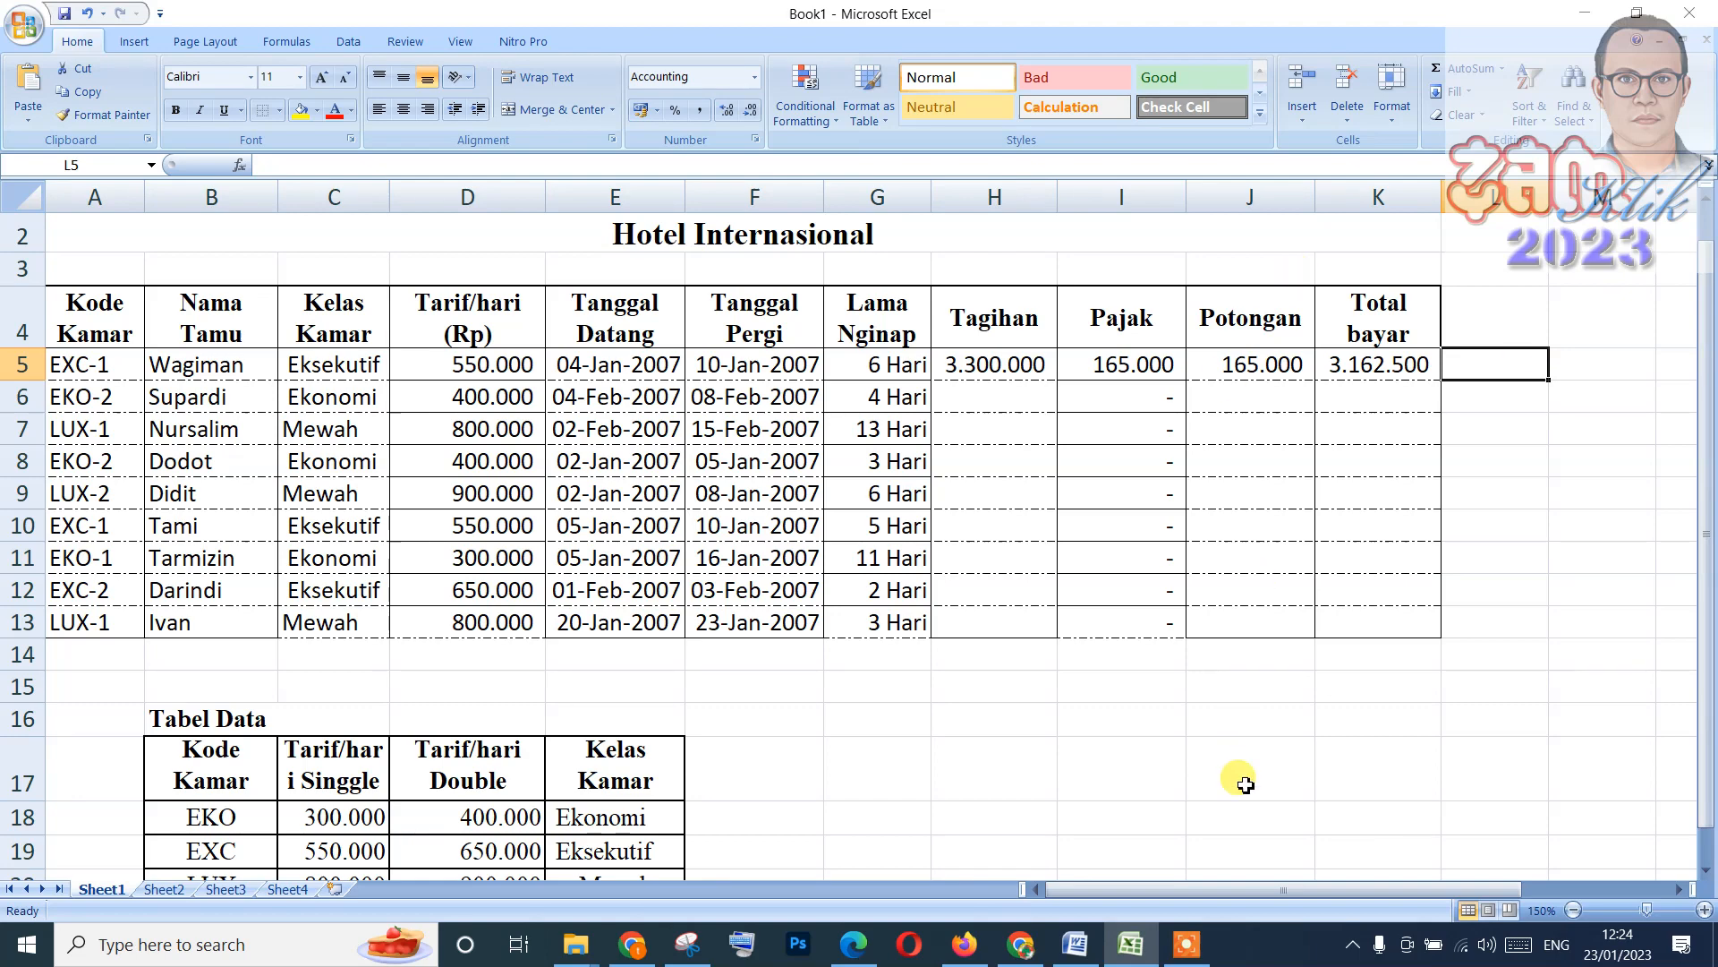
# Look up the sample Pajak amount in the Word assignment and enter 27500 in Excel cell L5.
pyautogui.click(1076, 944)
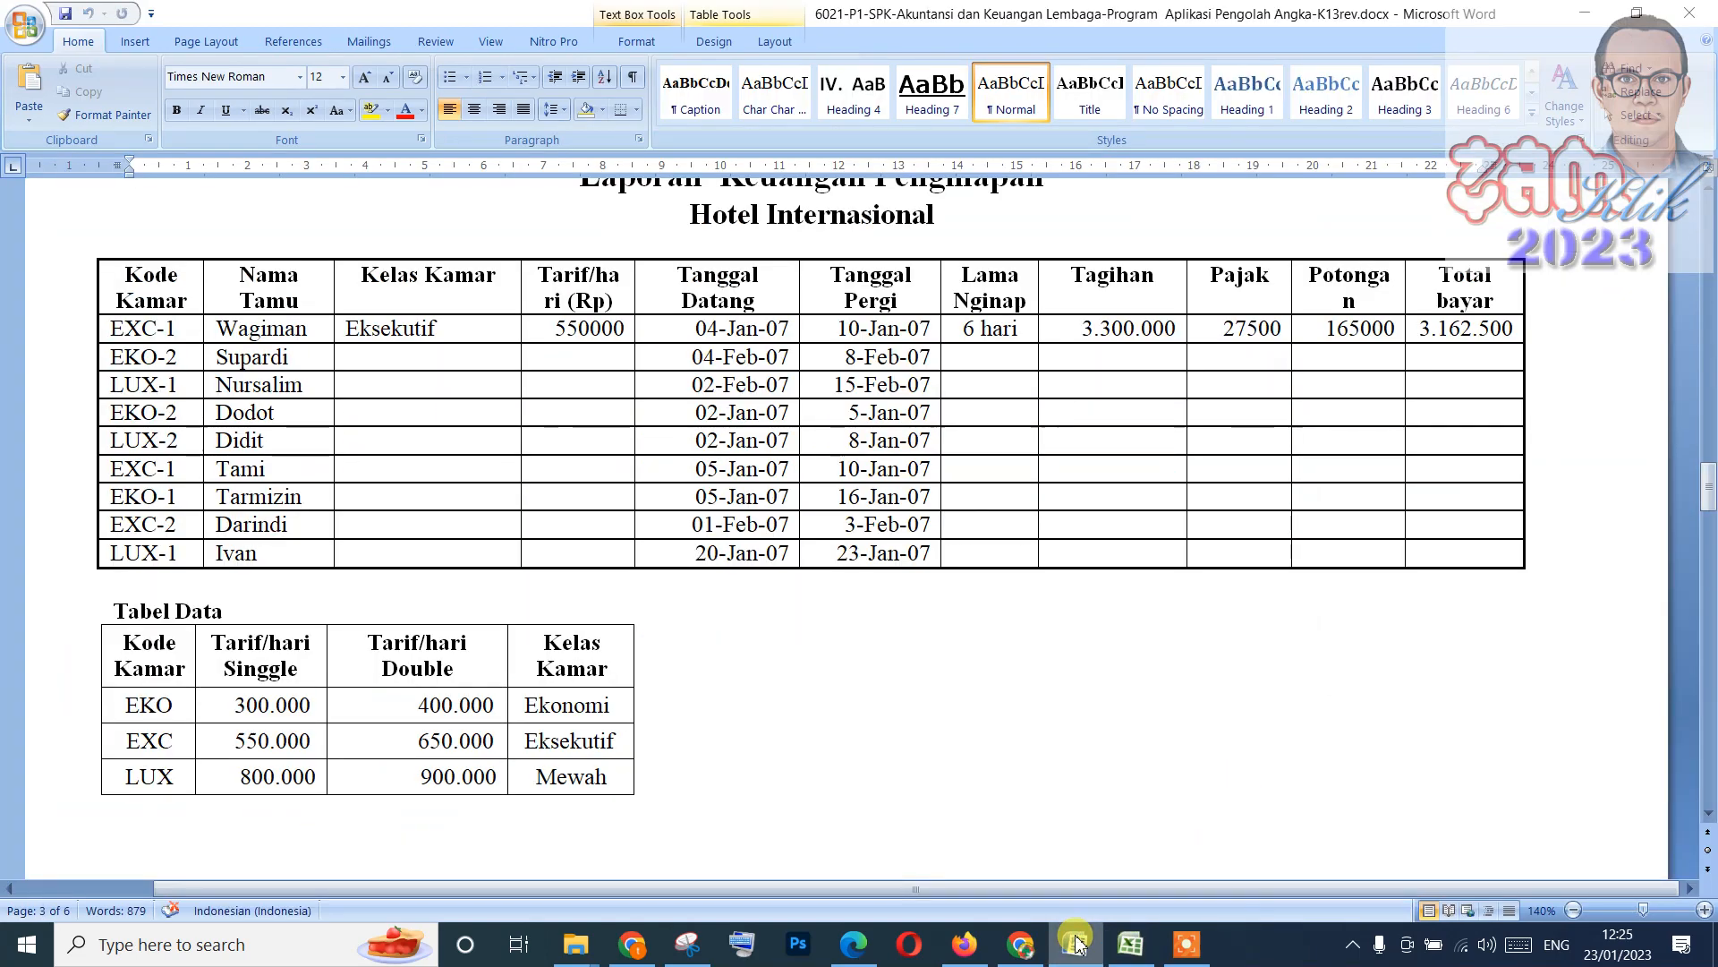
pyautogui.click(1077, 943)
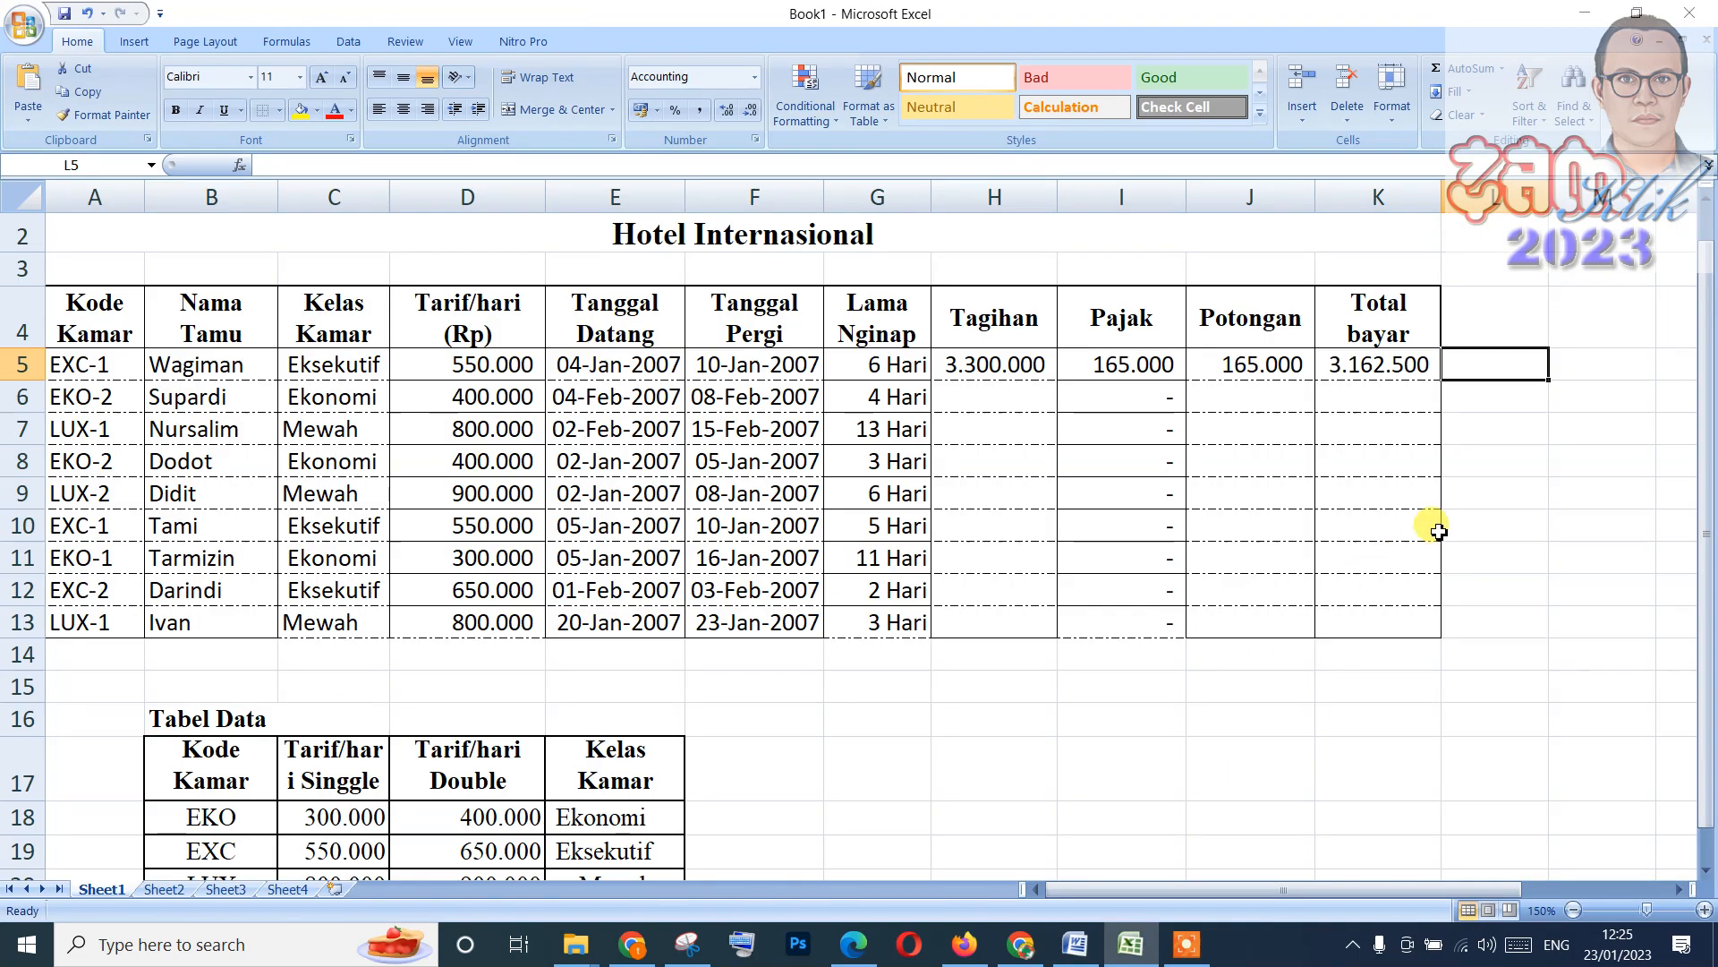
pyautogui.write('2750000')
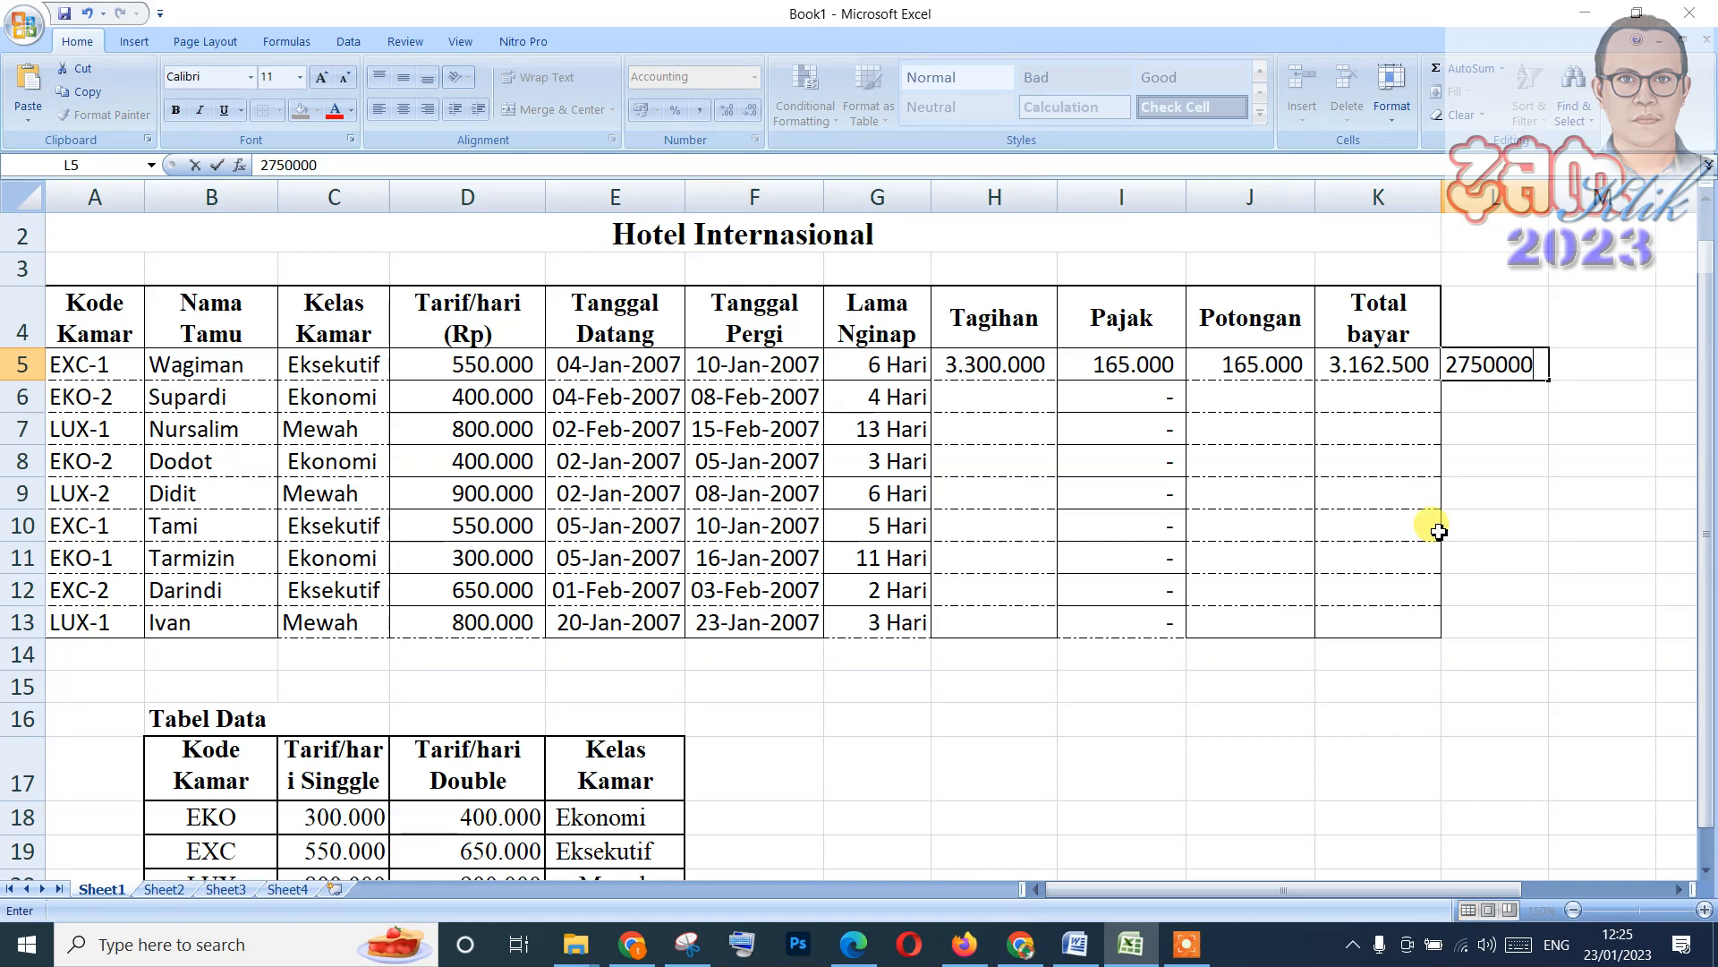
pyautogui.press('Return')
pyautogui.press('Up')
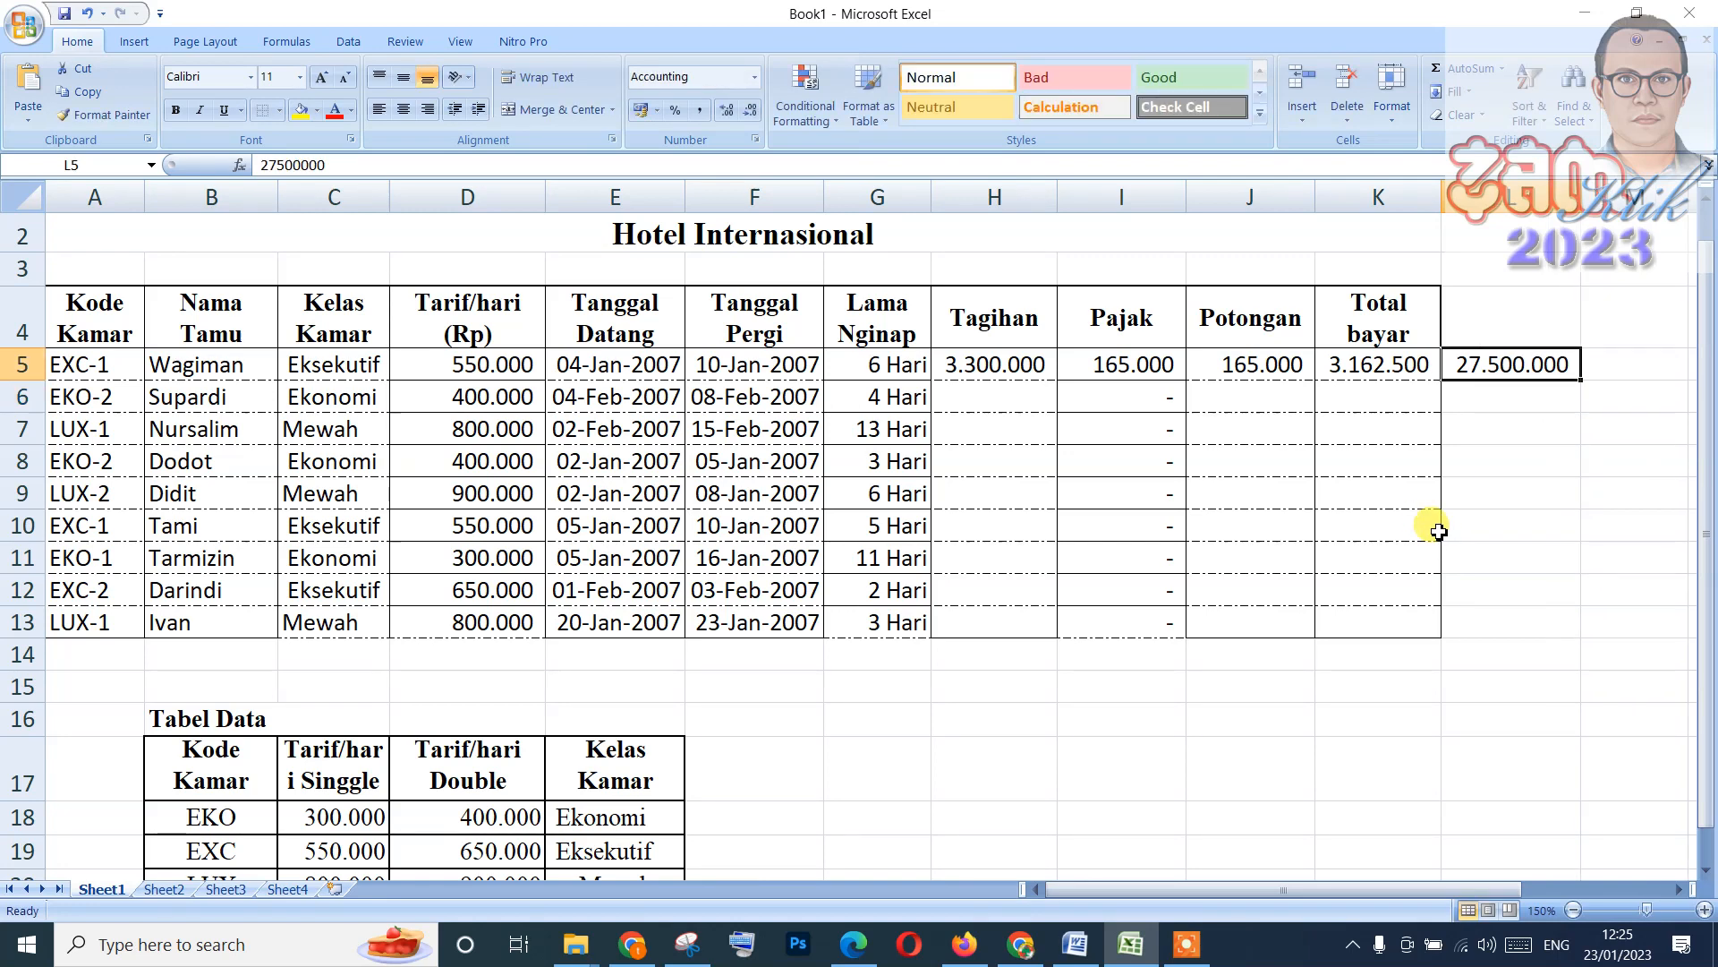
pyautogui.press('F2')
pyautogui.press('BackSpace')
pyautogui.press('BackSpace')
pyautogui.press('BackSpace')
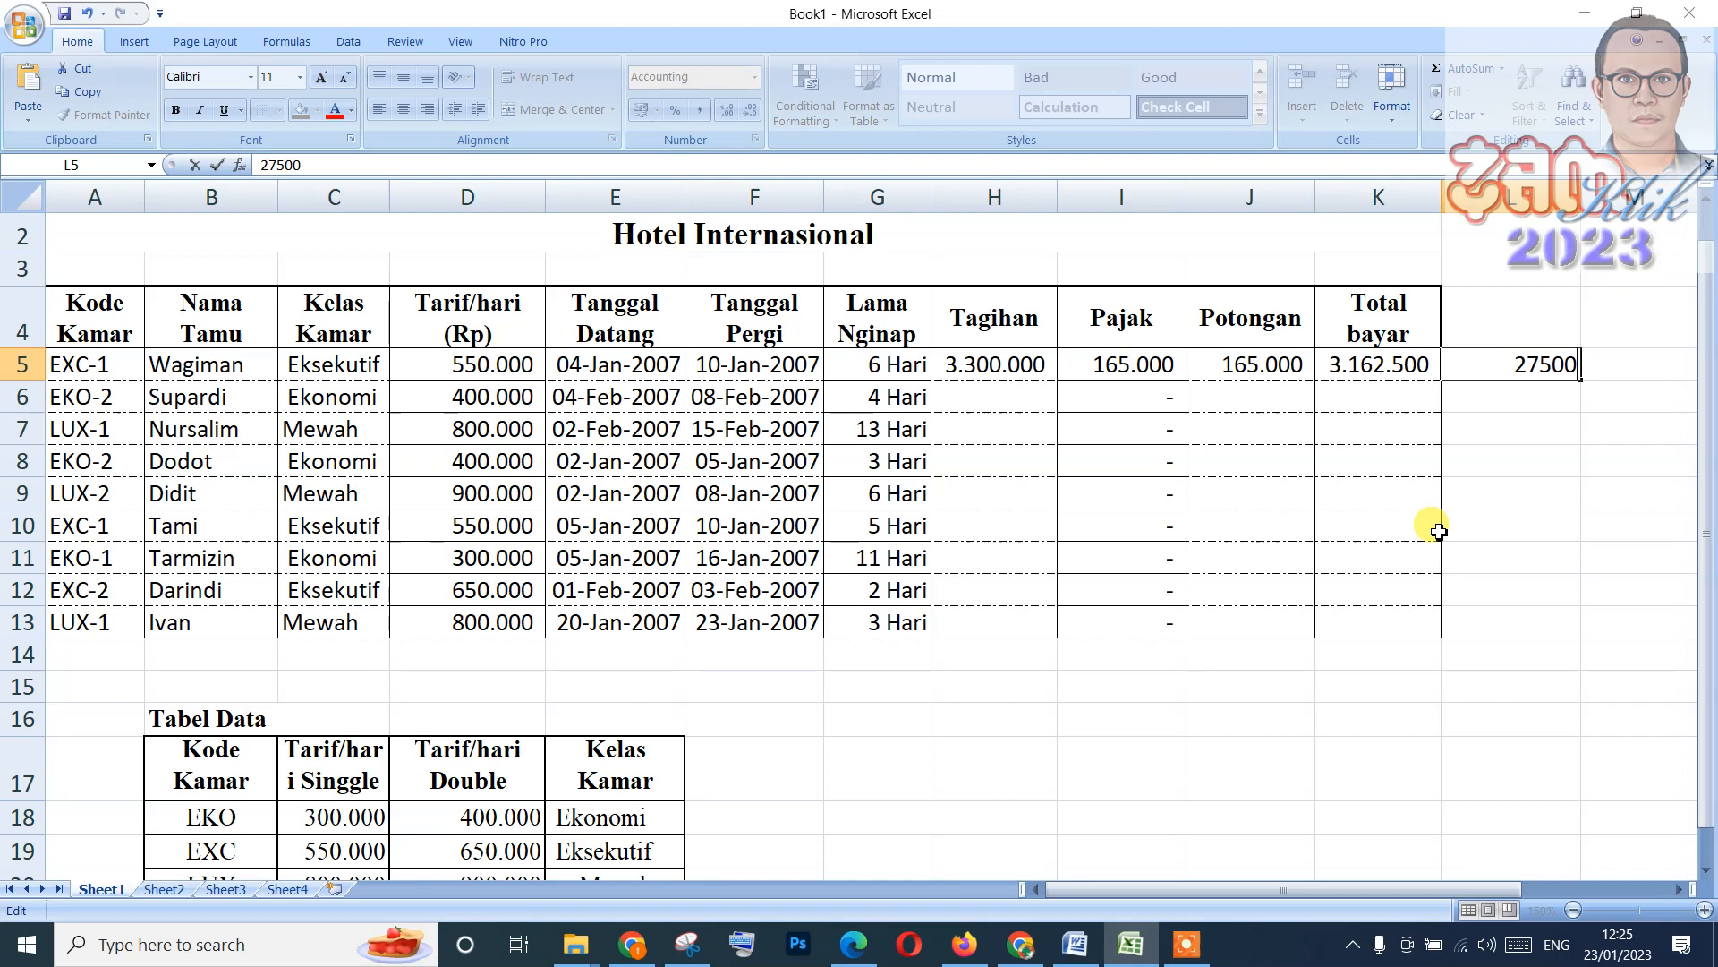
pyautogui.press('Return')
pyautogui.press('Up')
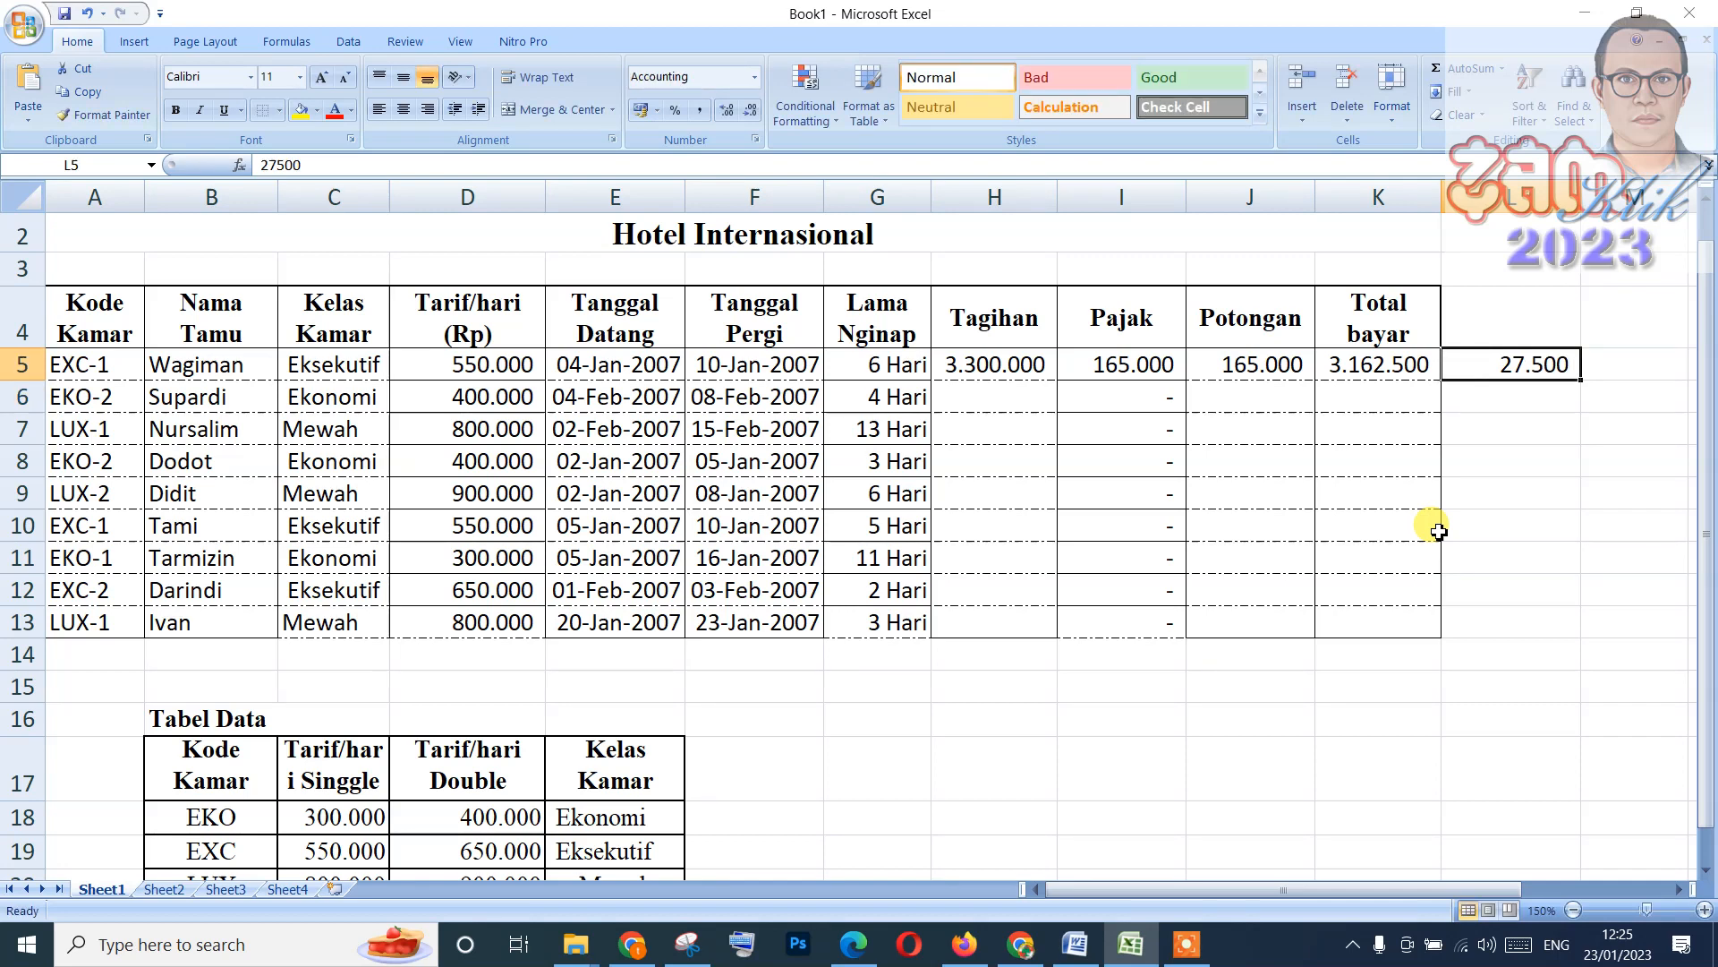
# Calculate the sample tax as a share of Tagihan in M5 with +L5/H5 and apply the Percent style.
pyautogui.press('Right')
pyautogui.write('+')
pyautogui.press('Left')
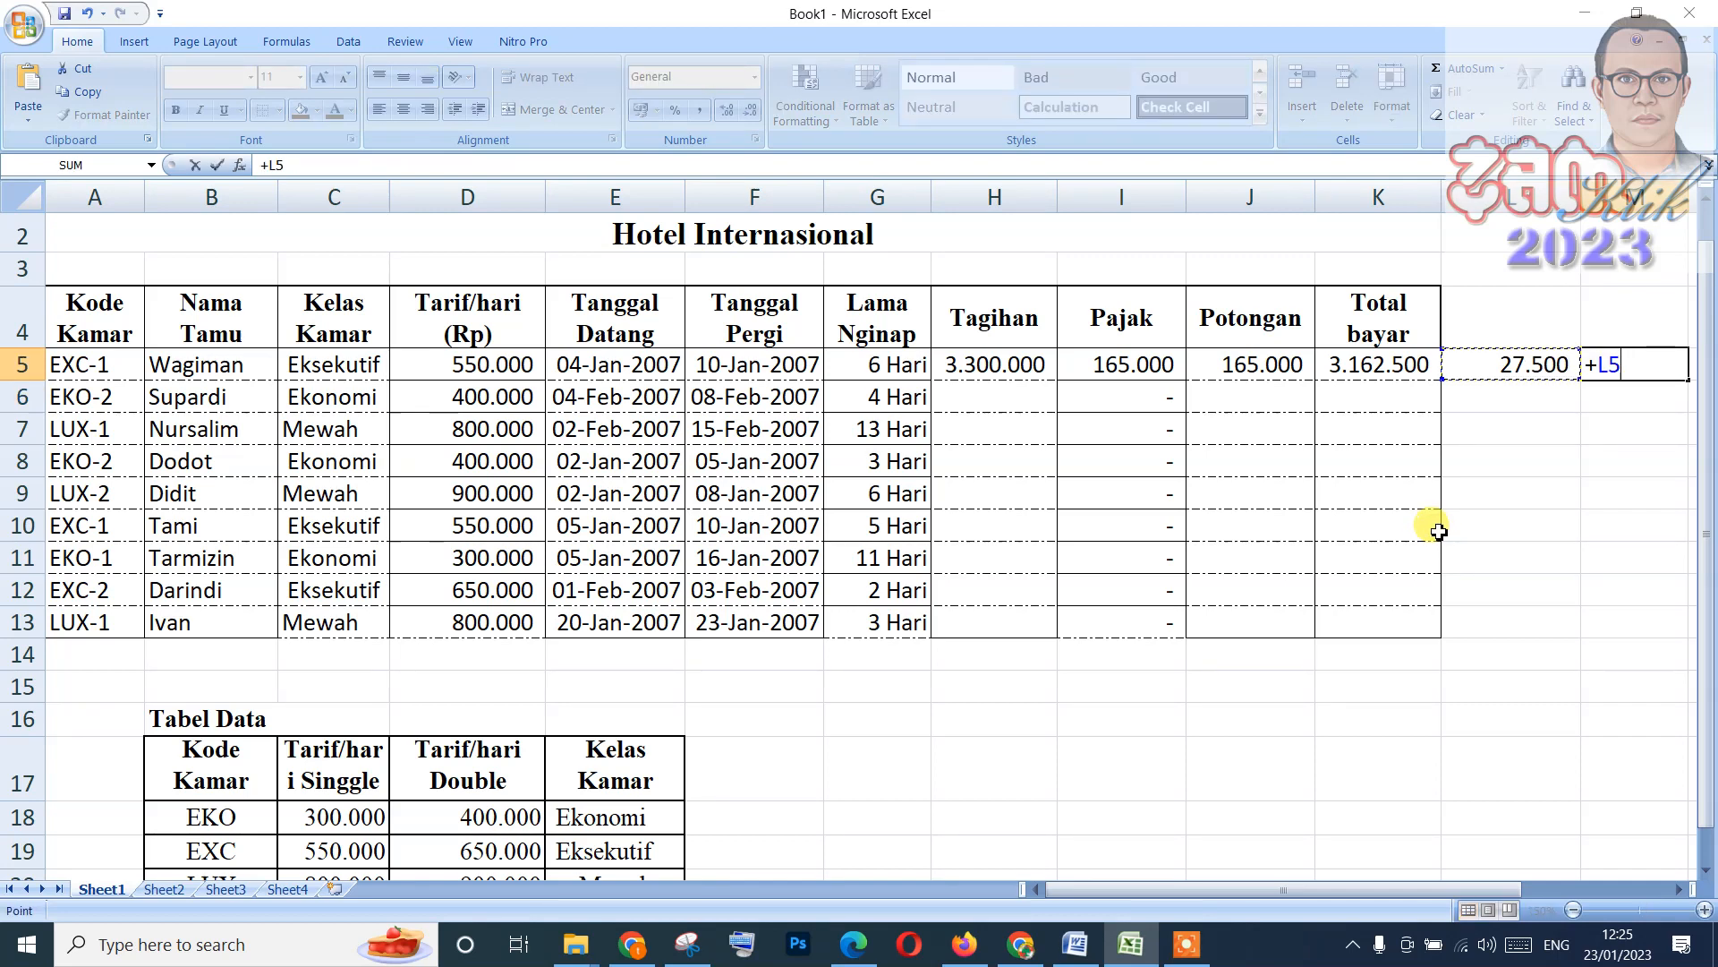
pyautogui.write('/H5')
pyautogui.press('Return')
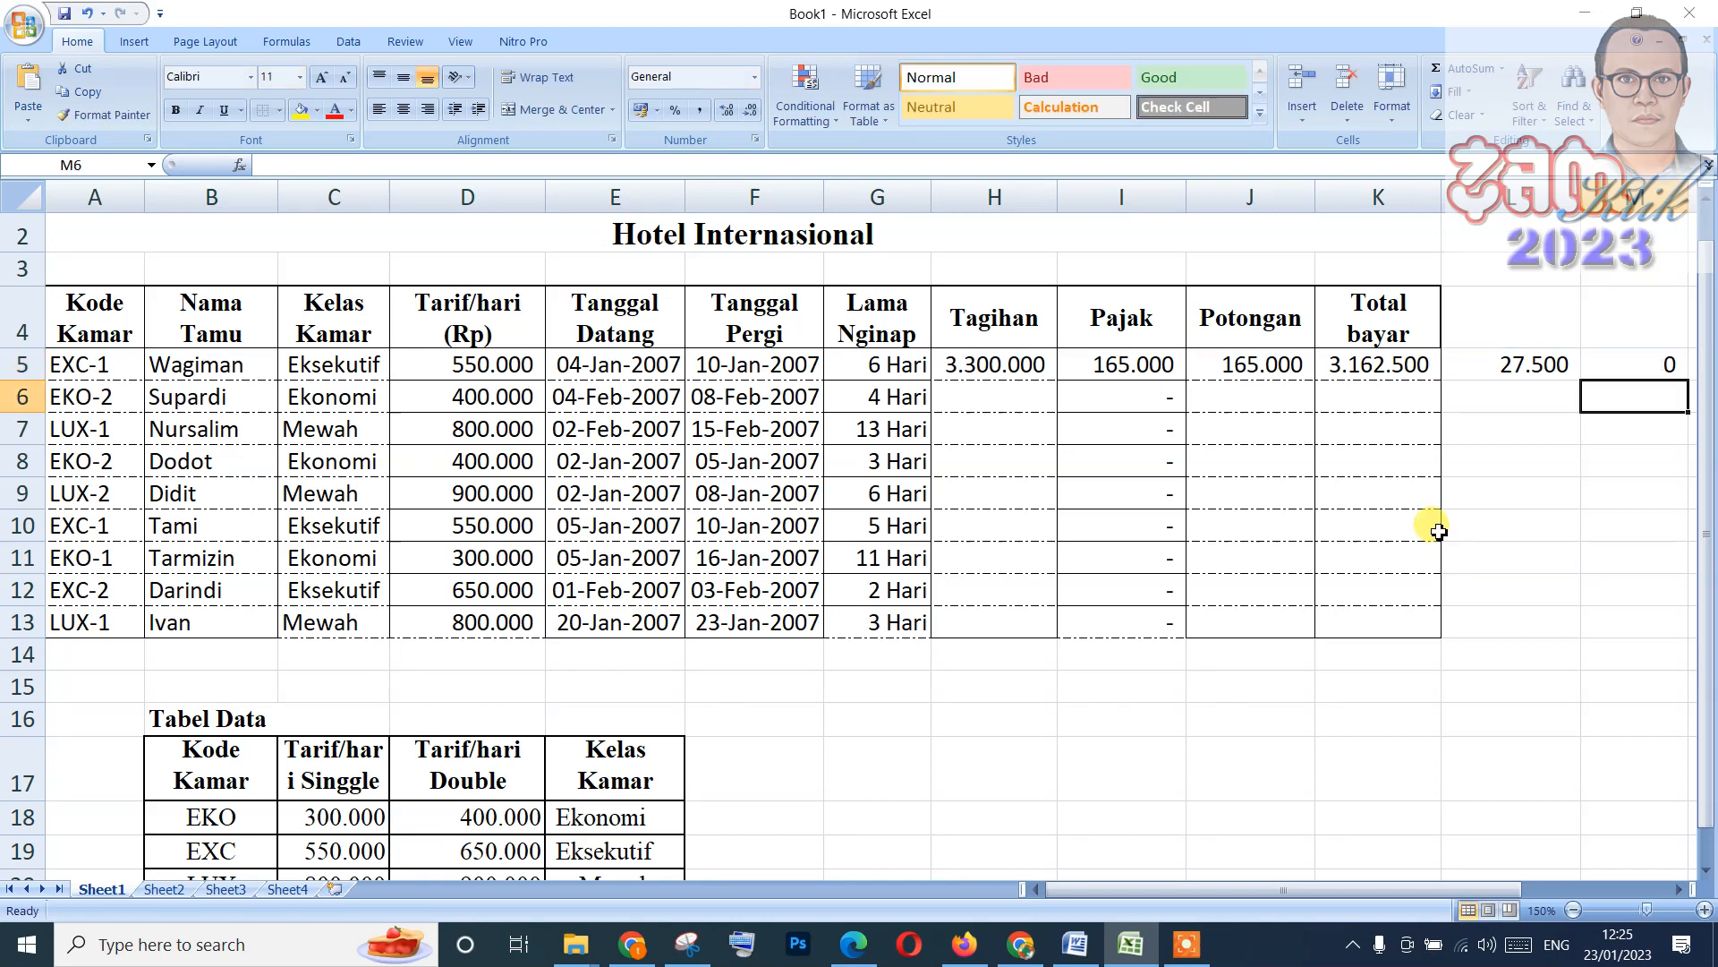
pyautogui.press('Up')
pyautogui.click(677, 110)
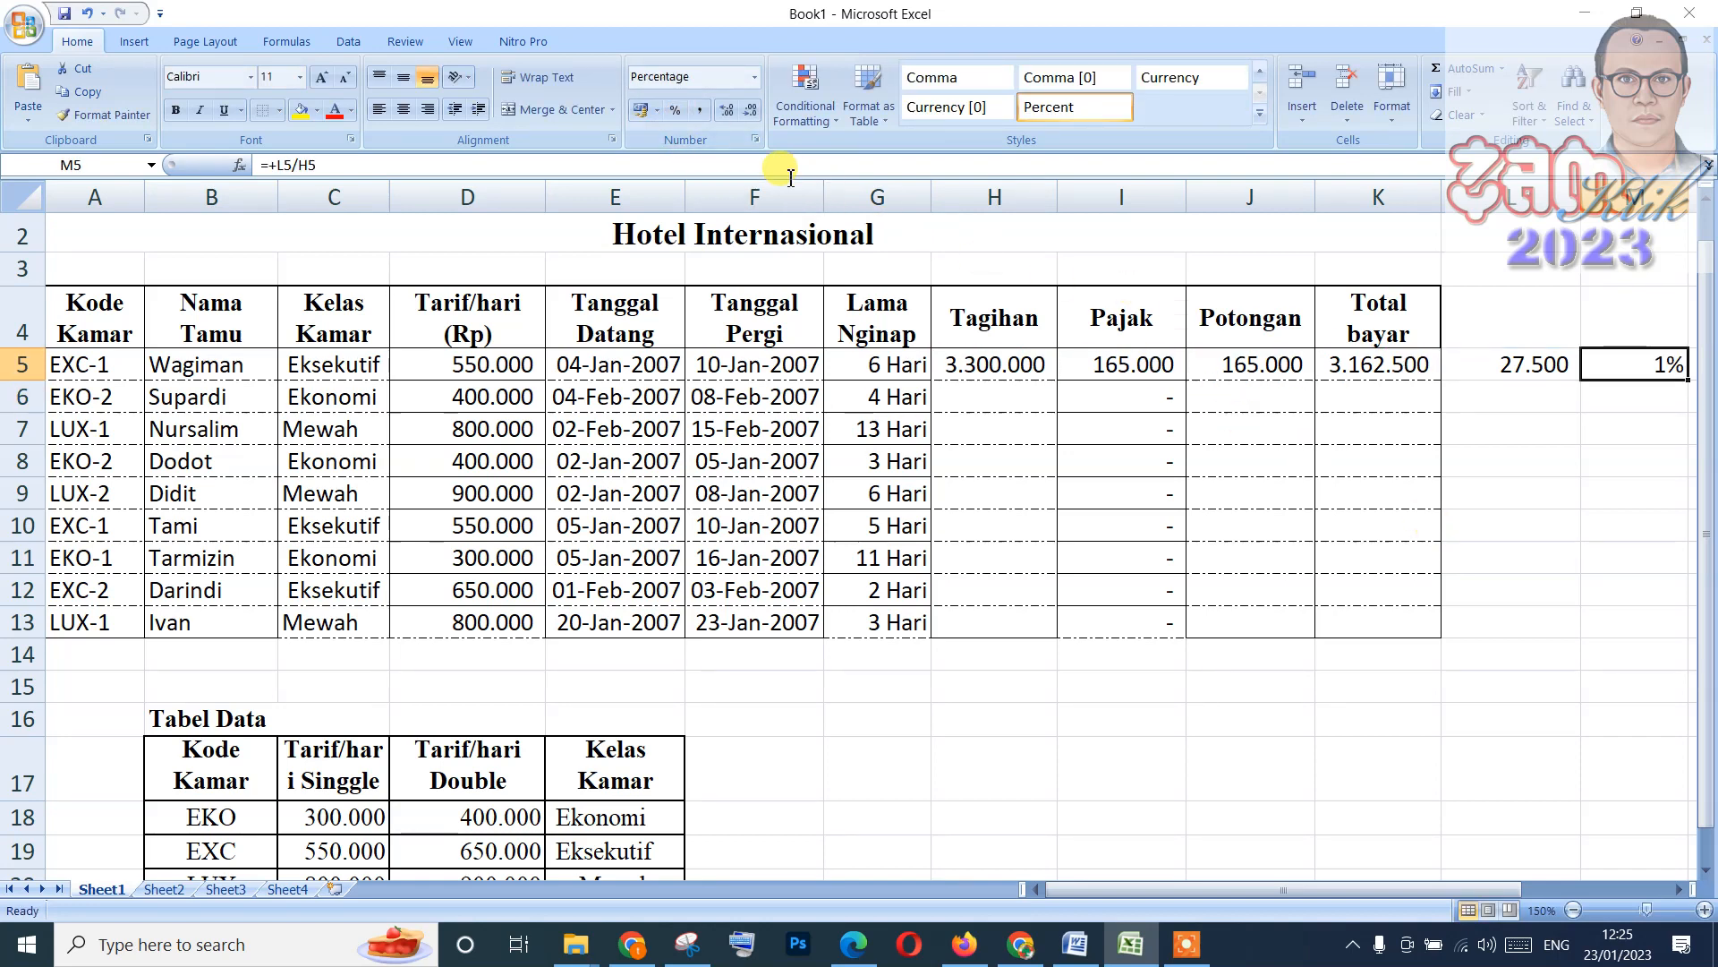
# Read the Pajak and Potongan rules in the Word assignment and select the first Potongan cell, J5, in Excel.
pyautogui.click(1089, 955)
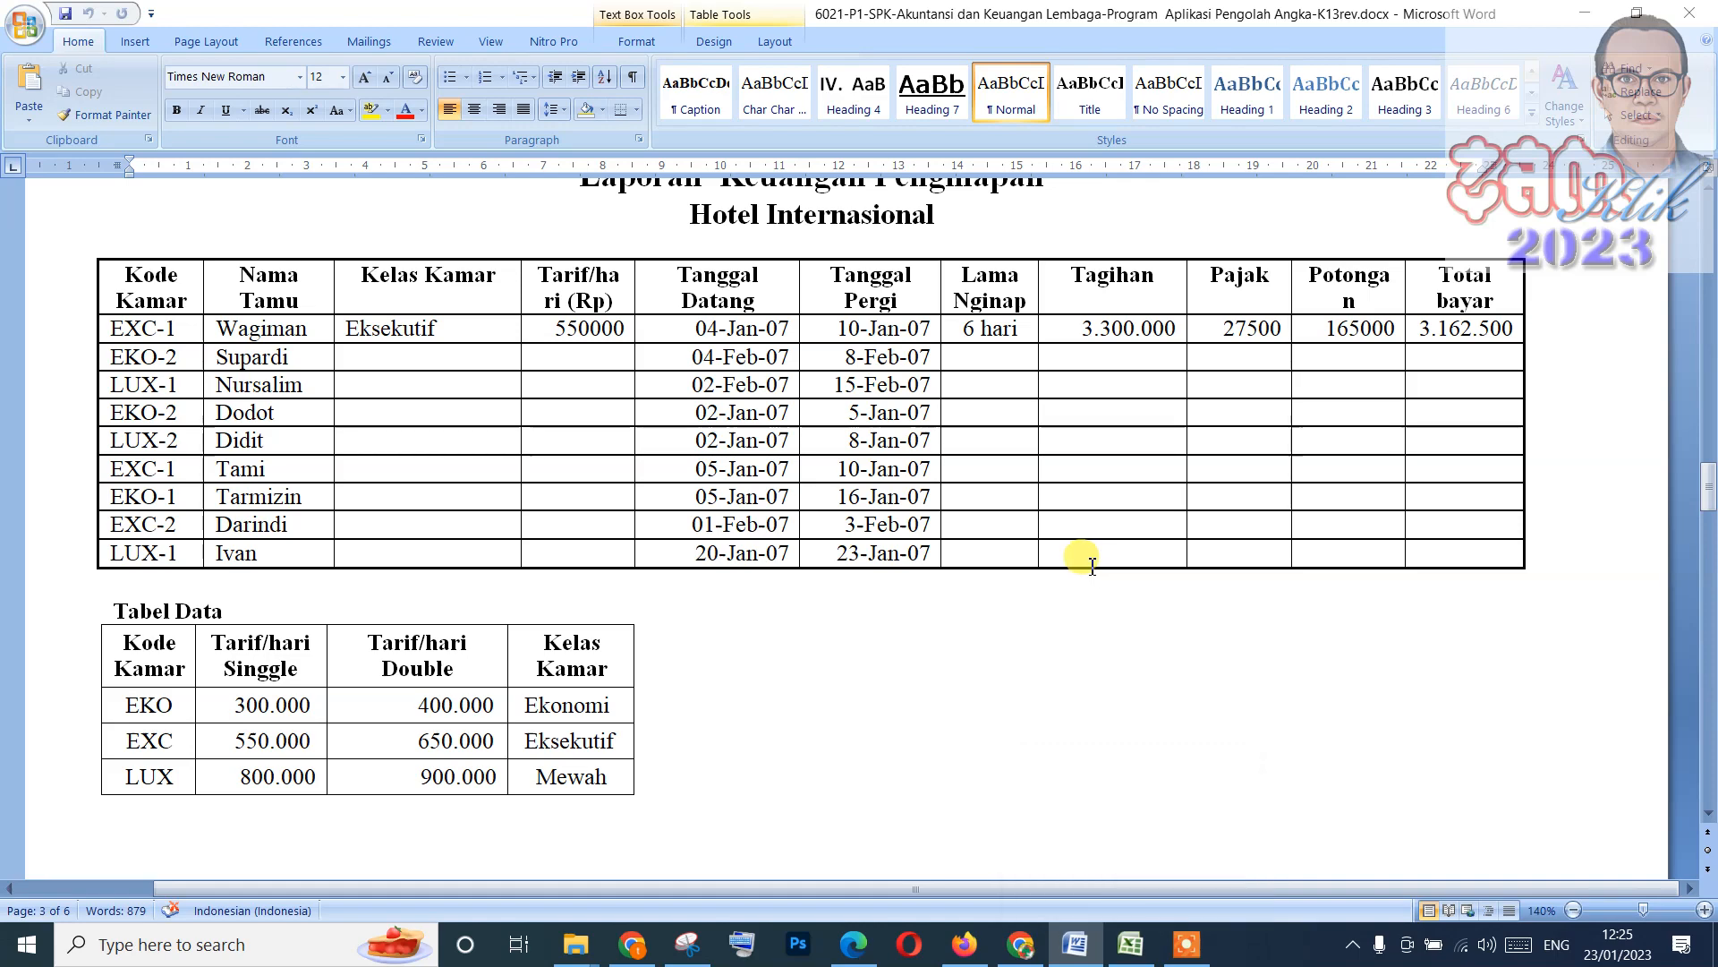
pyautogui.click(1086, 560)
pyautogui.scroll(-3, 1086, 562)
pyautogui.scroll(-15, 1086, 564)
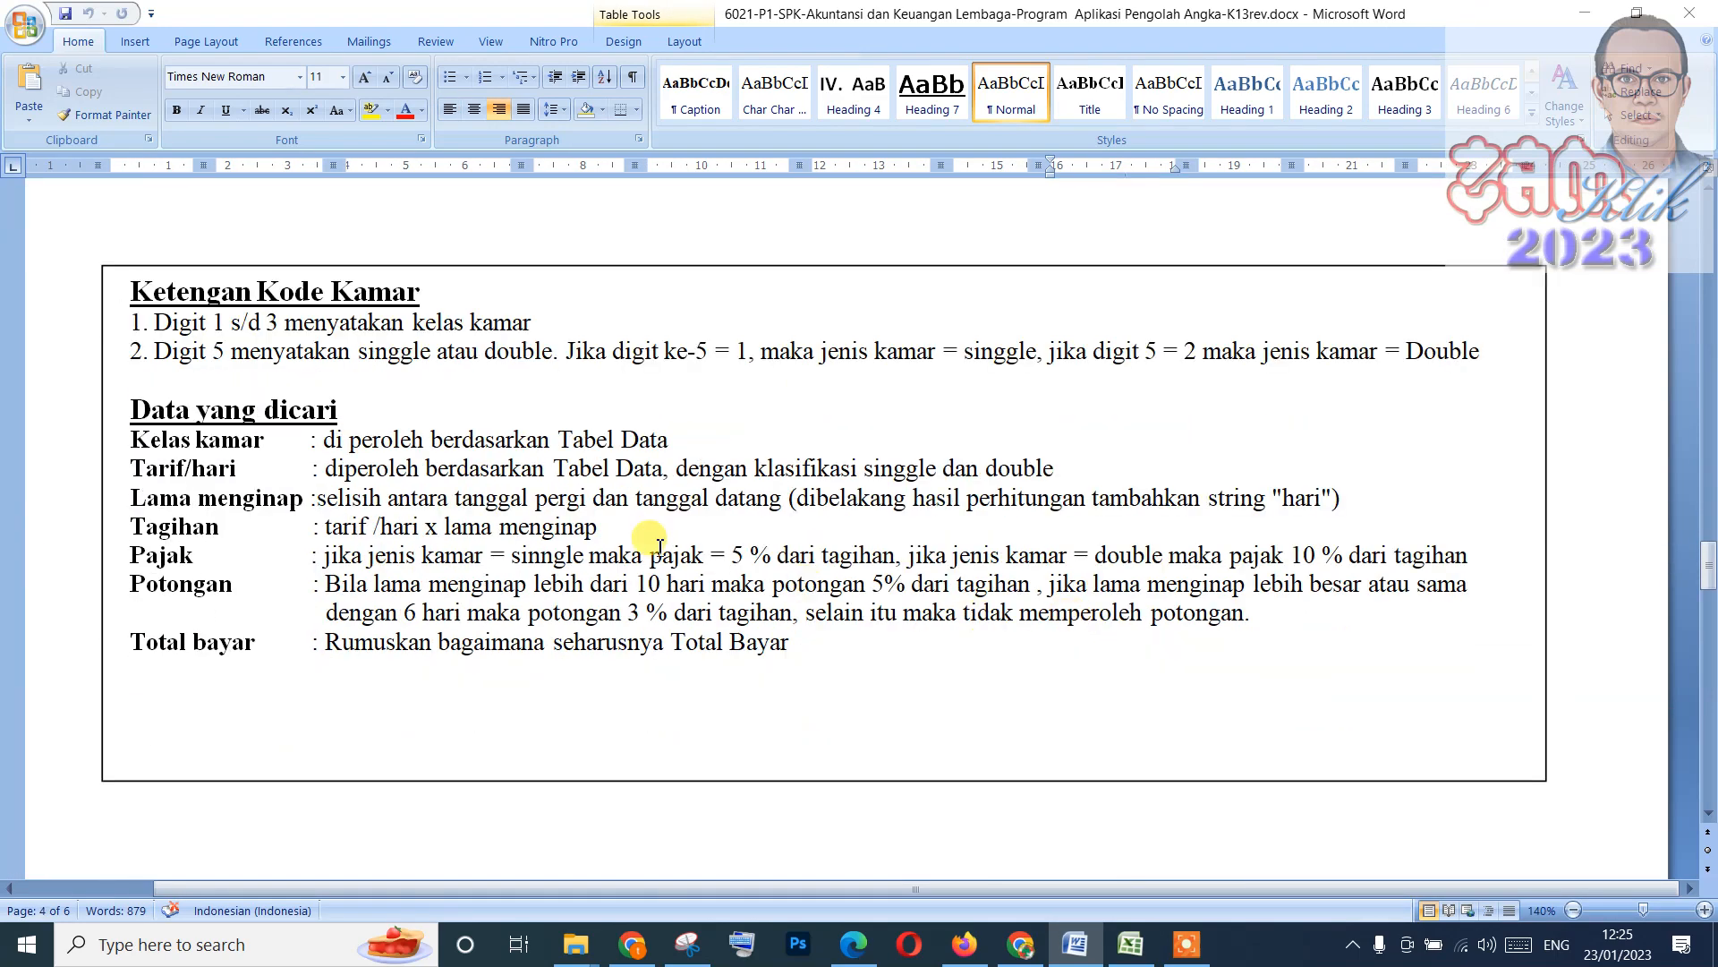
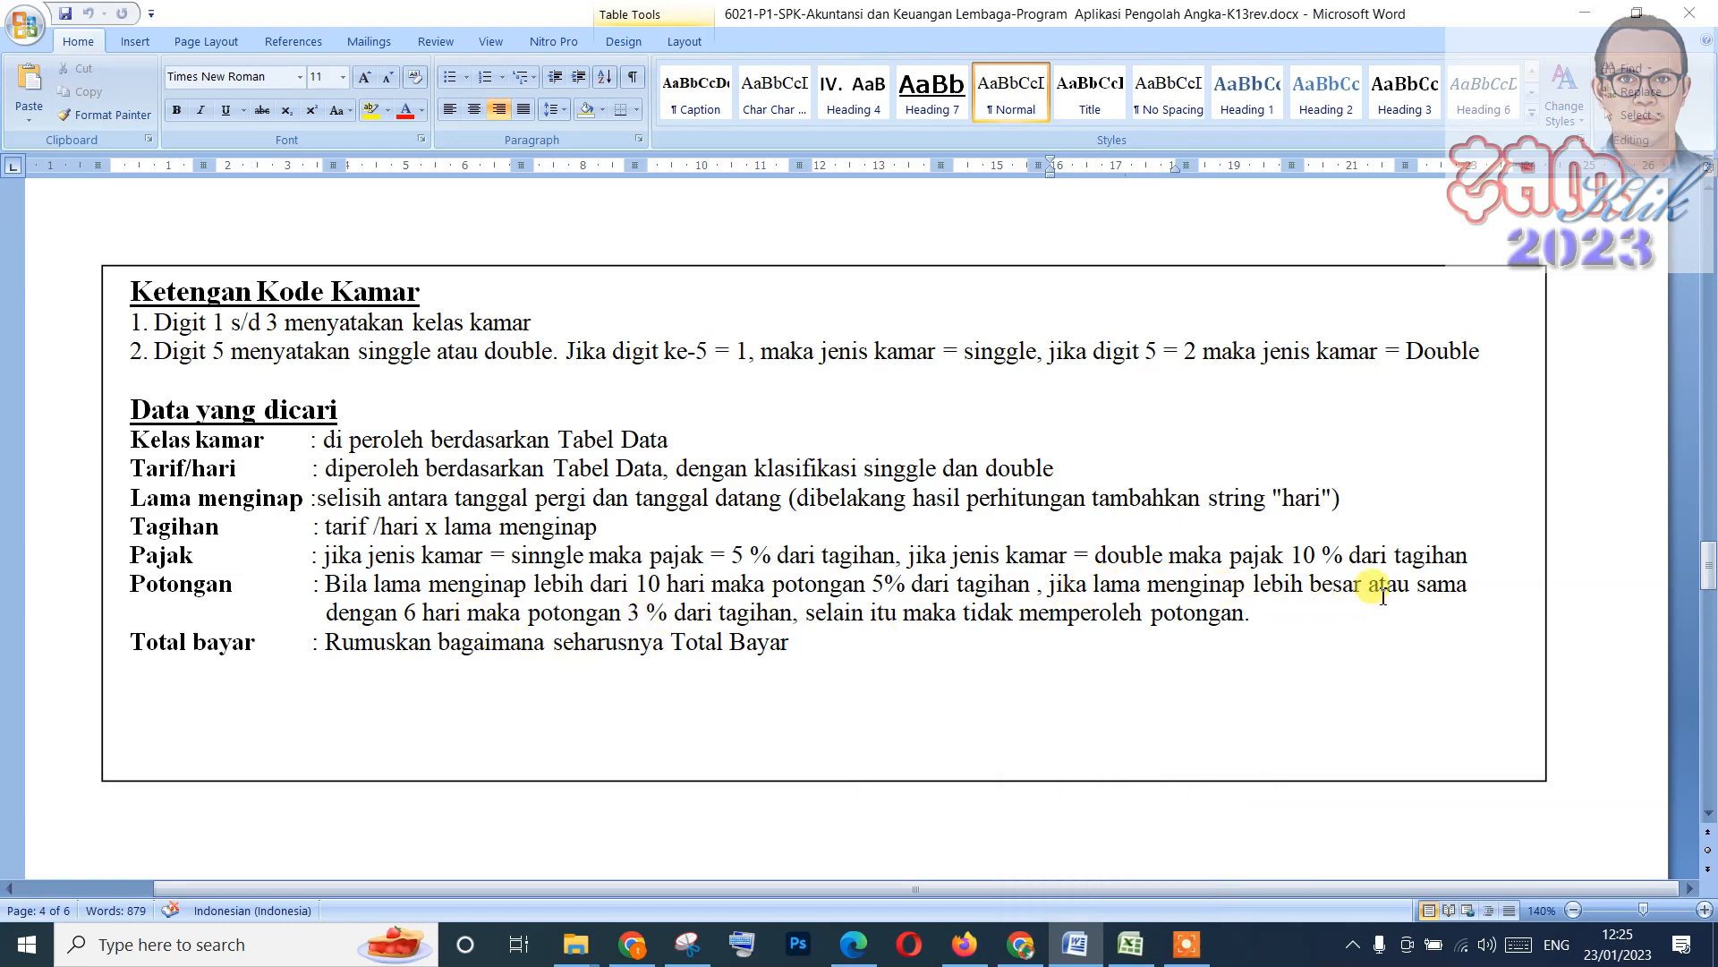
pyautogui.click(1130, 944)
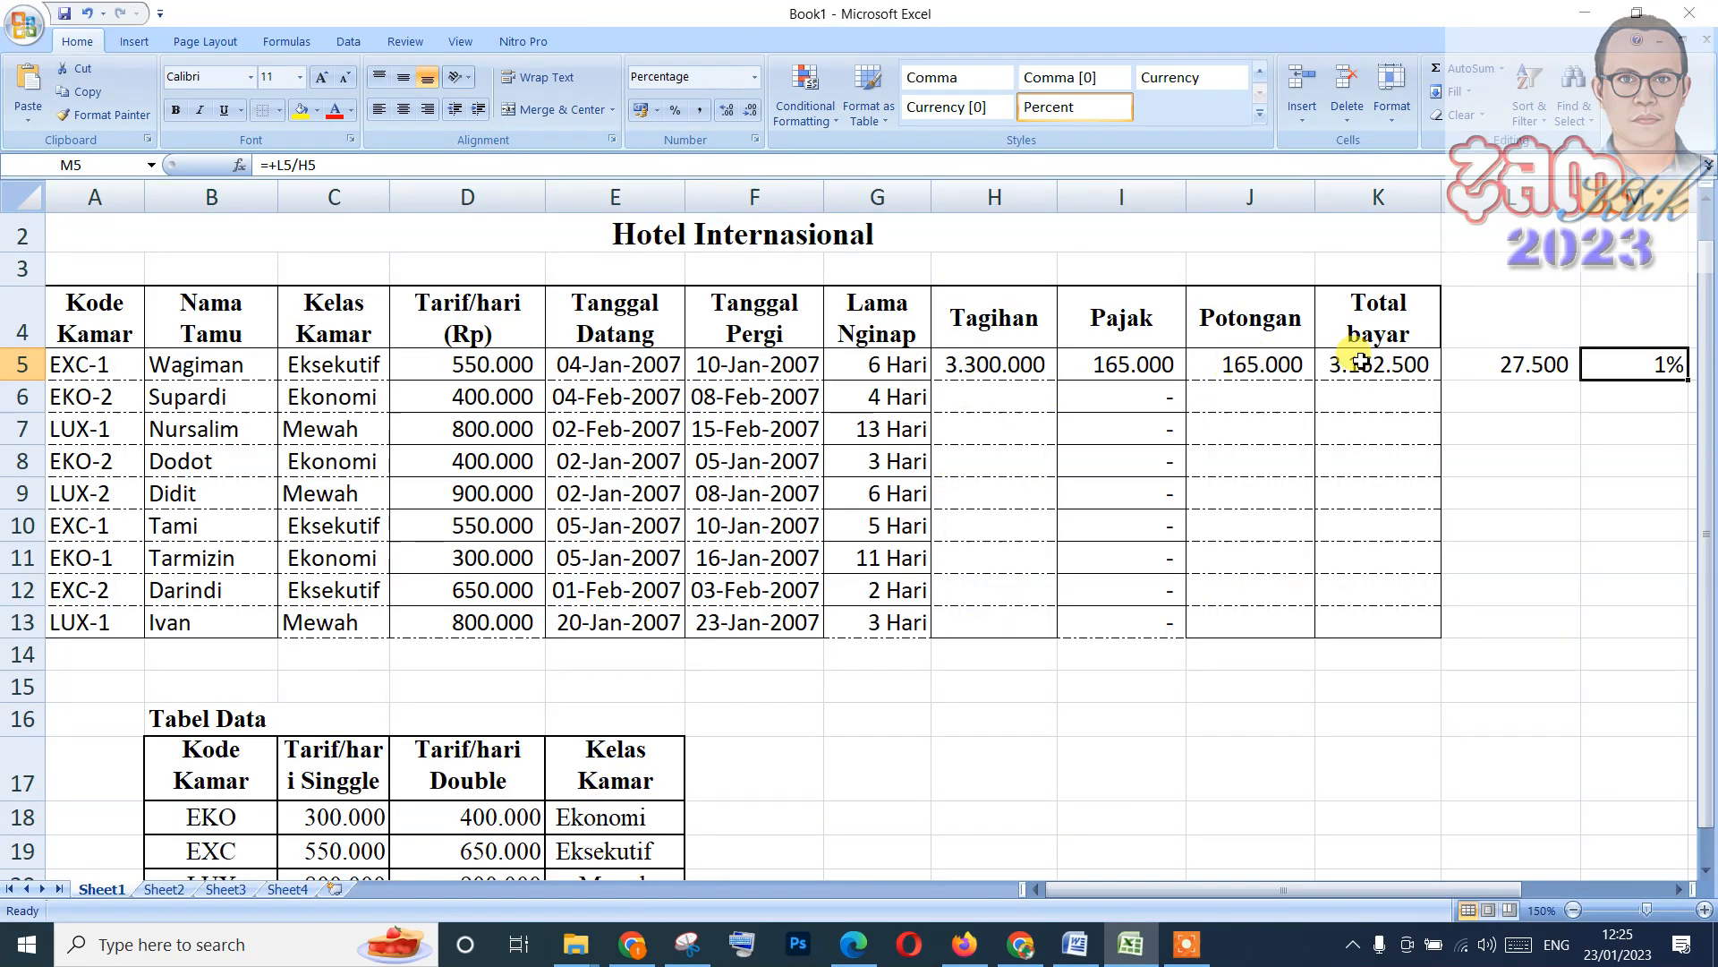
pyautogui.click(1263, 370)
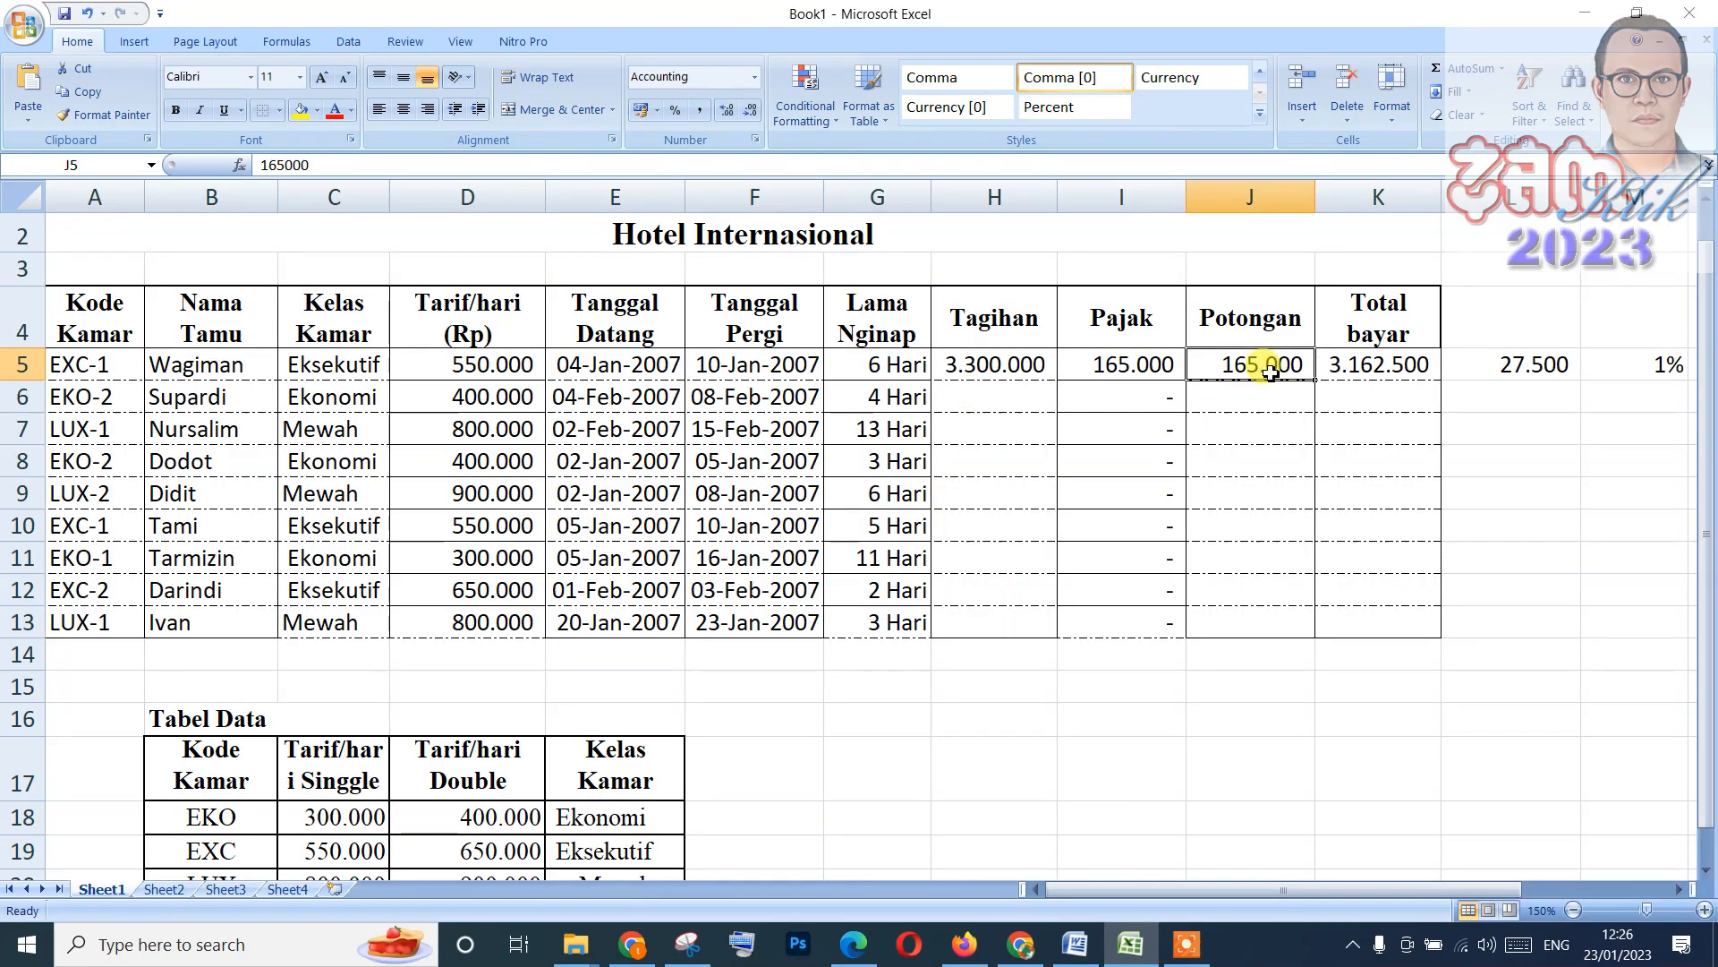
pyautogui.rightClick(1272, 374)
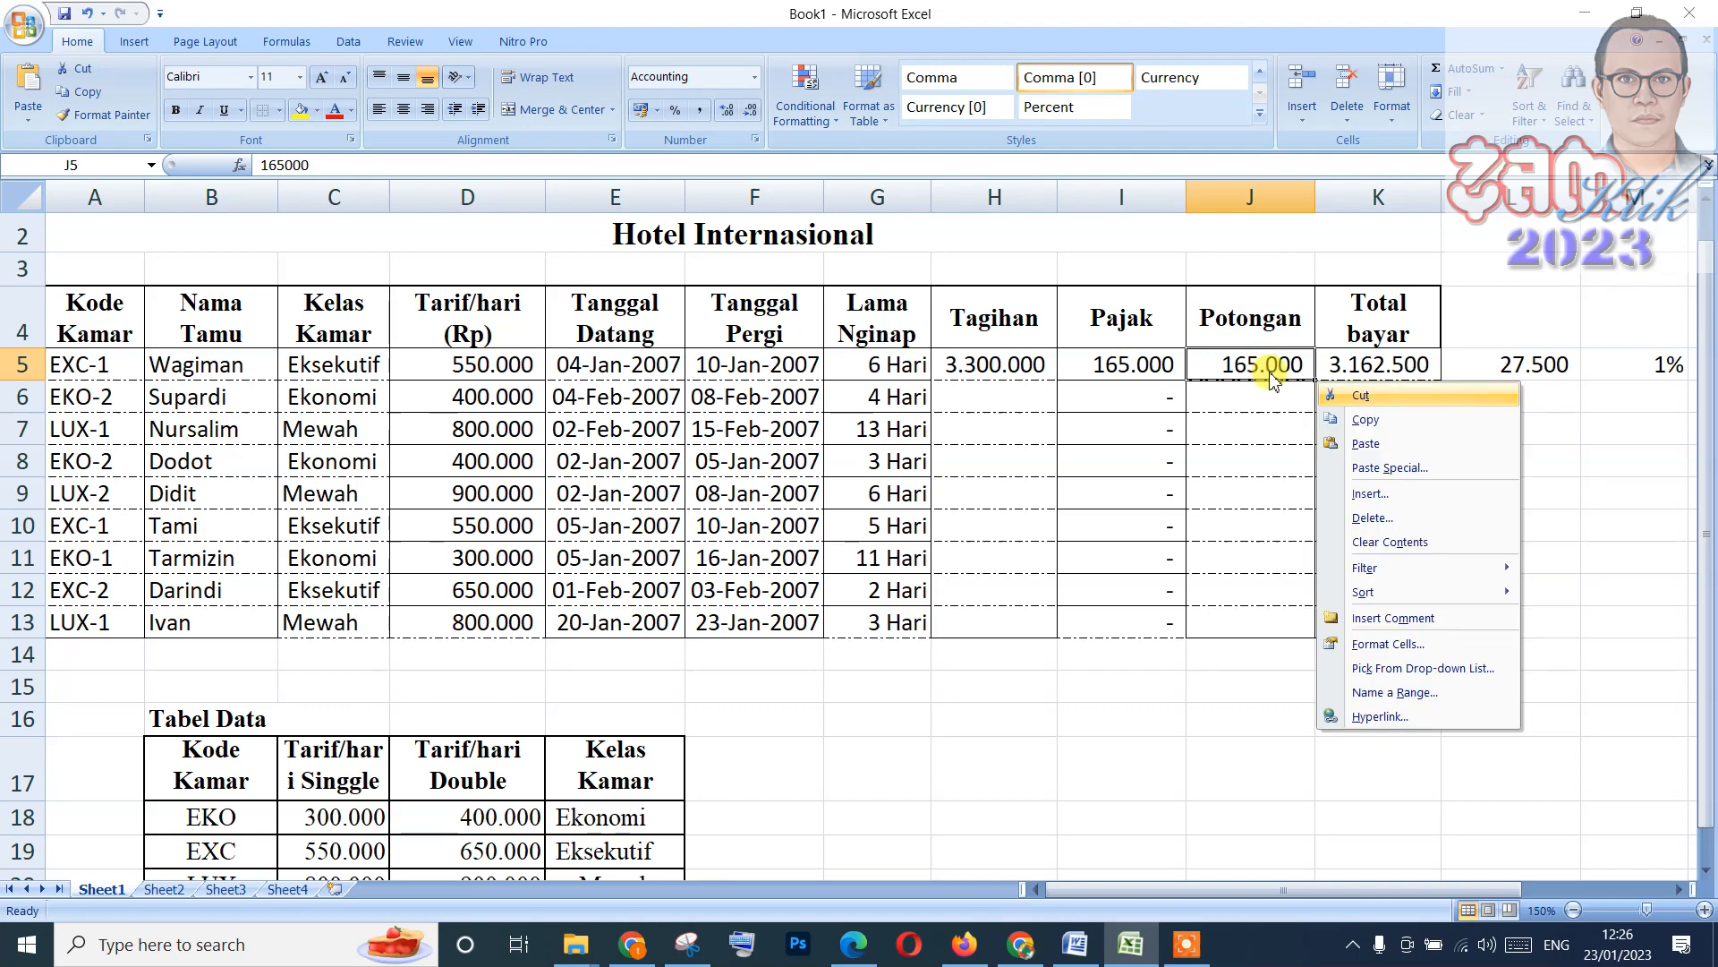
# Compare the SOAL 1 sample table with the Potongan rule in the Word assignment and return to the Excel sheet.
pyautogui.click(1075, 944)
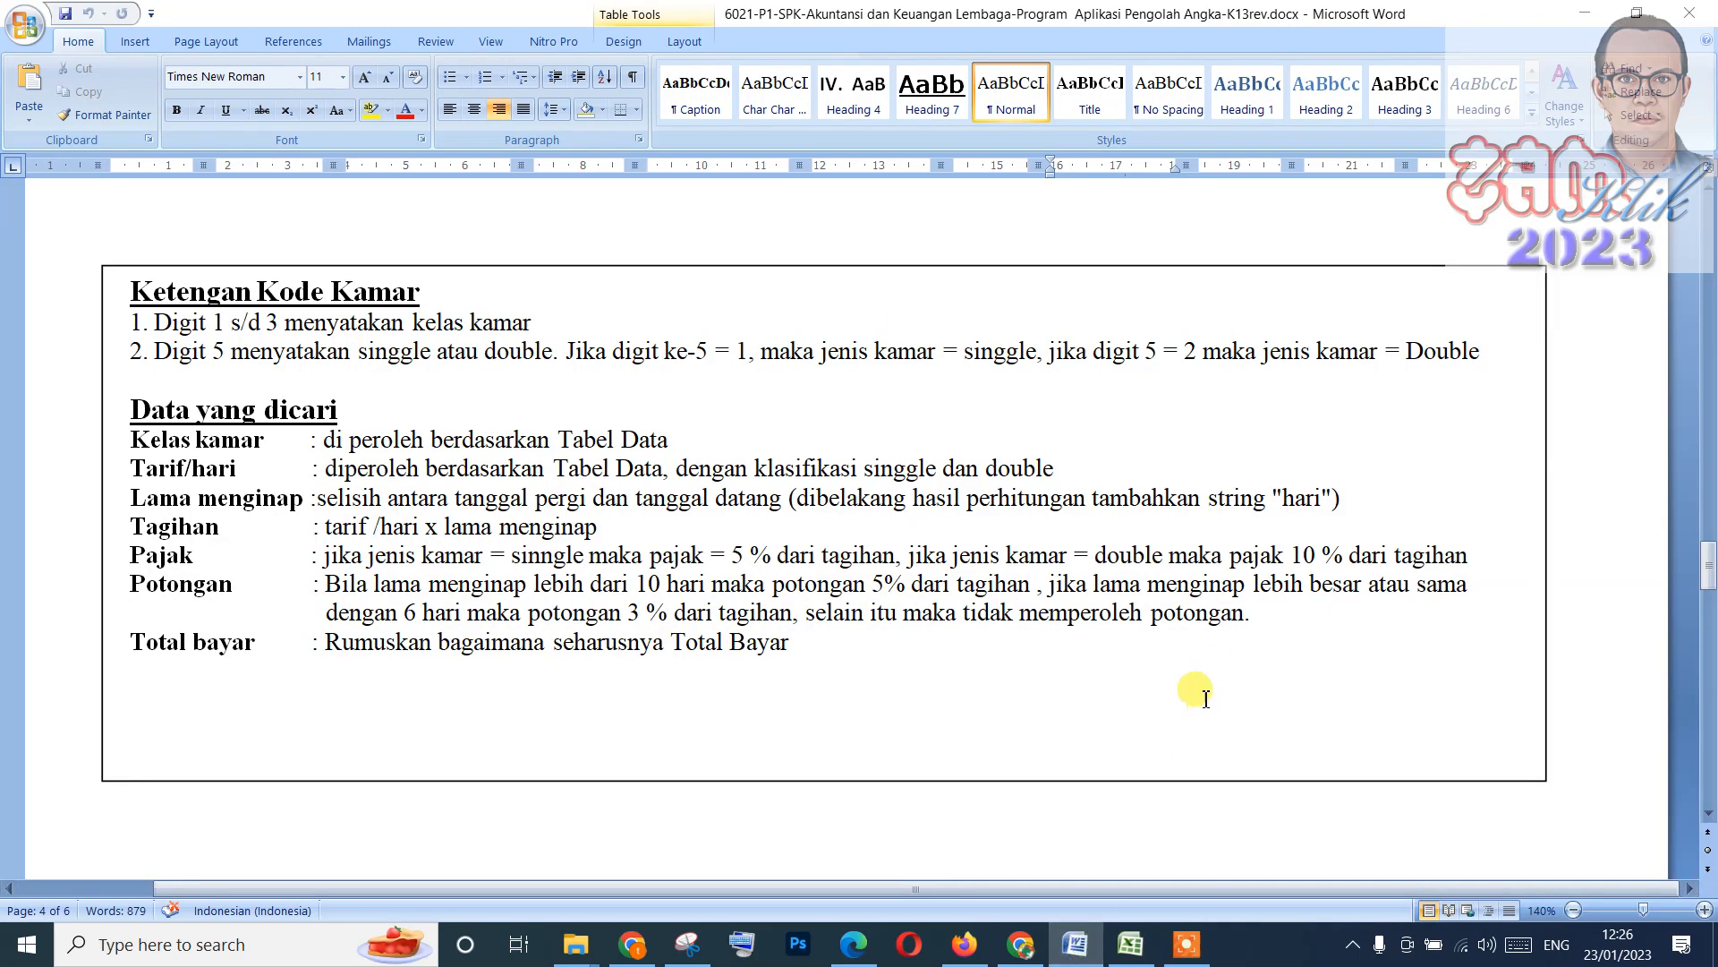
pyautogui.scroll(8, 1195, 694)
pyautogui.scroll(6, 1200, 697)
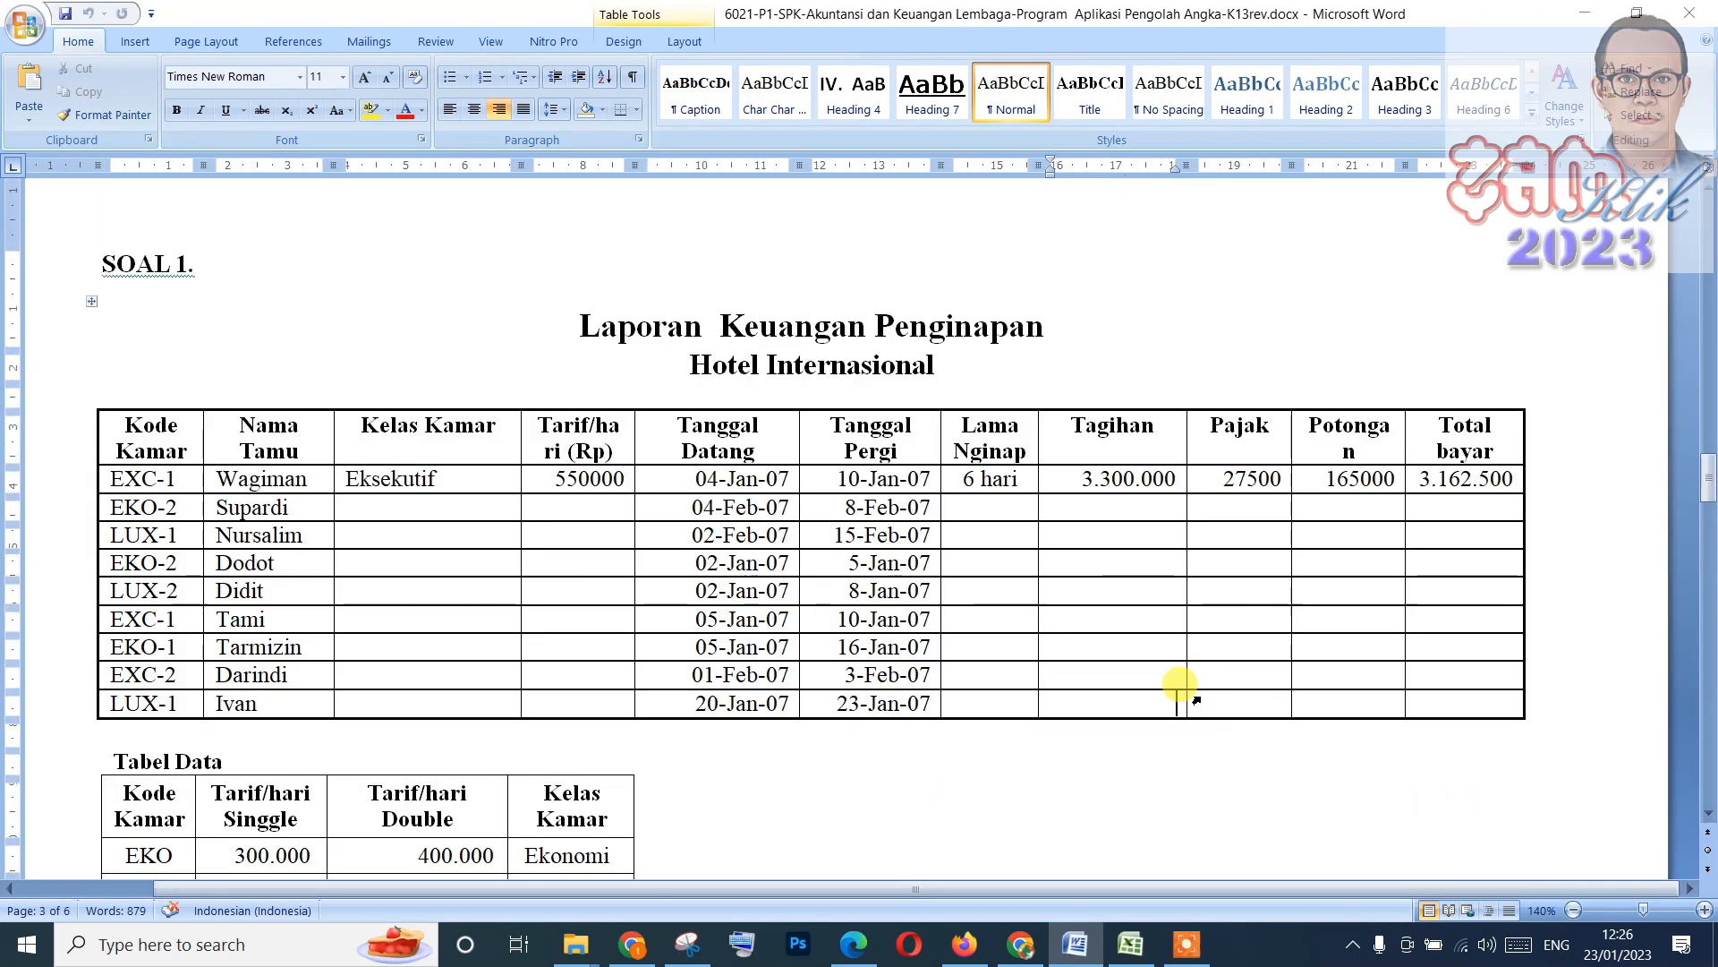
pyautogui.scroll(-20, 1196, 699)
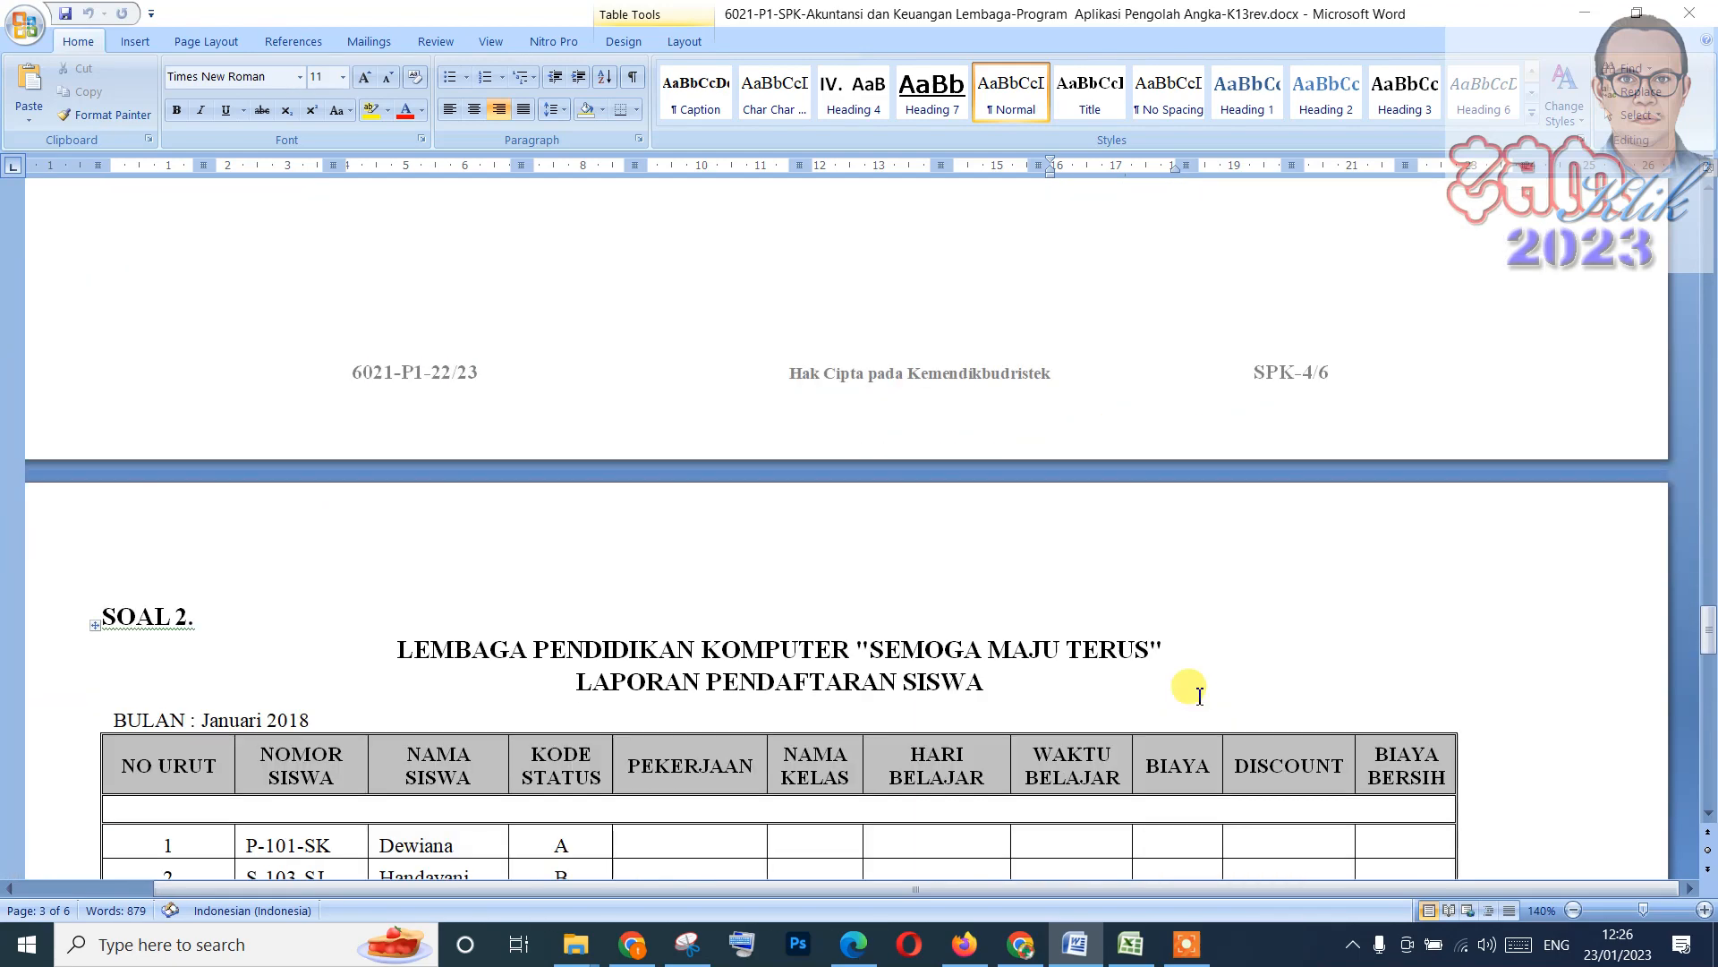
pyautogui.scroll(-15, 1199, 696)
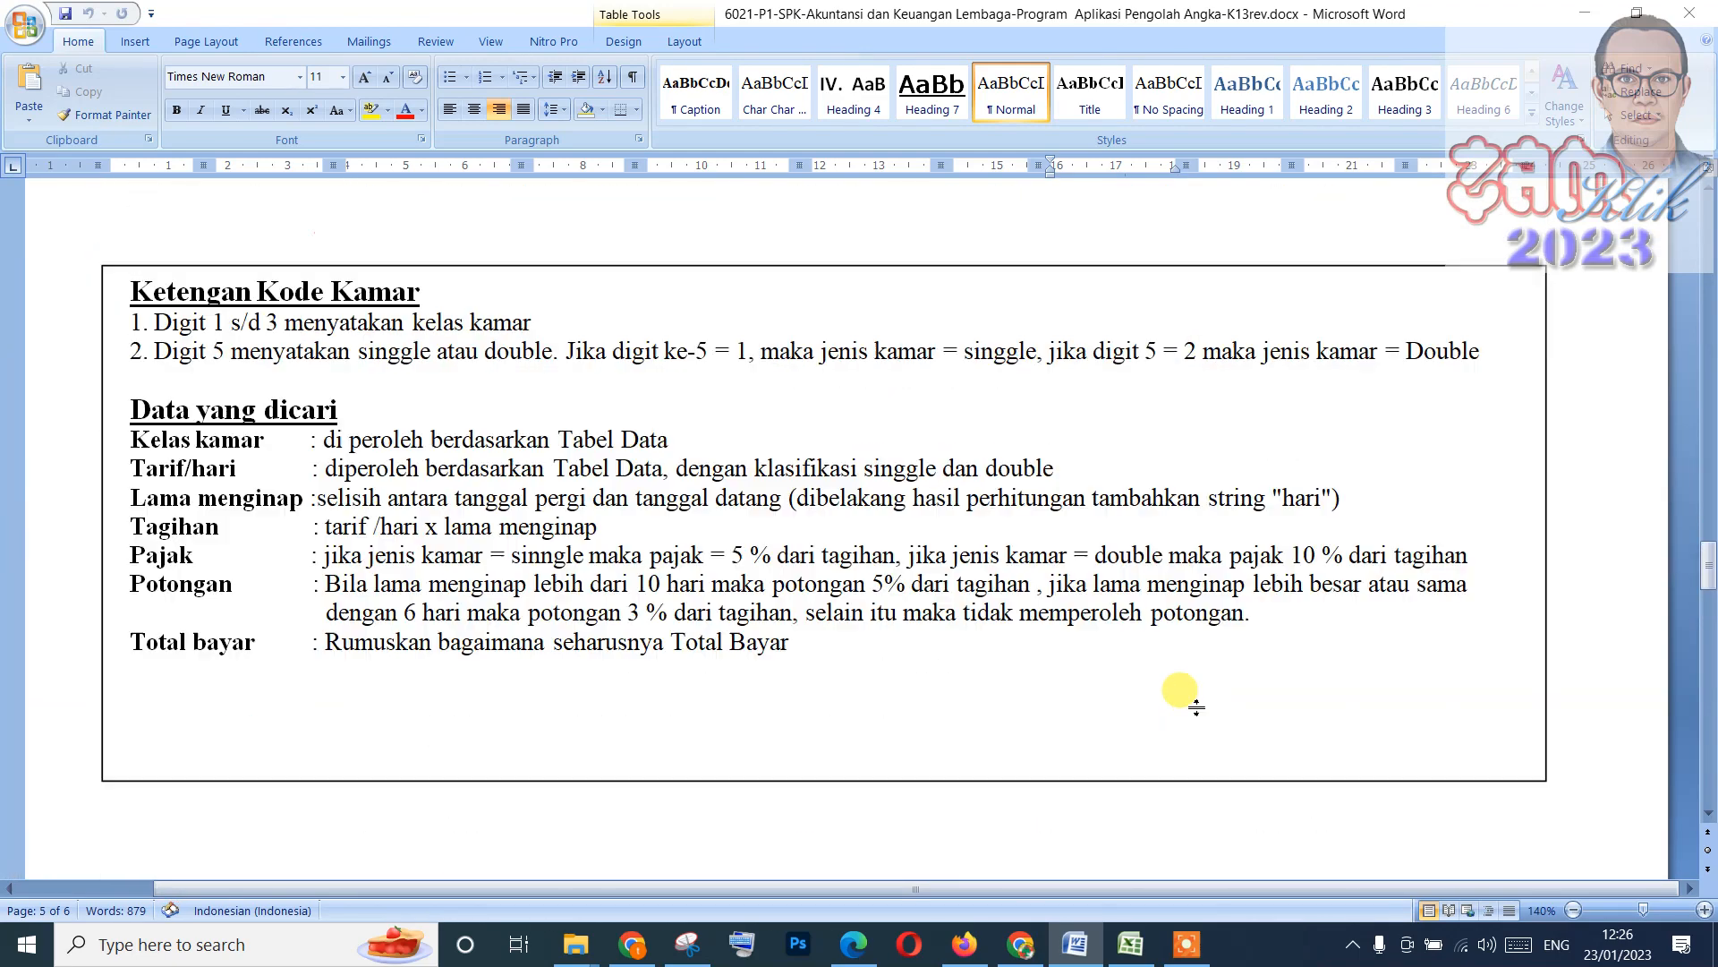
pyautogui.scroll(2, 1196, 707)
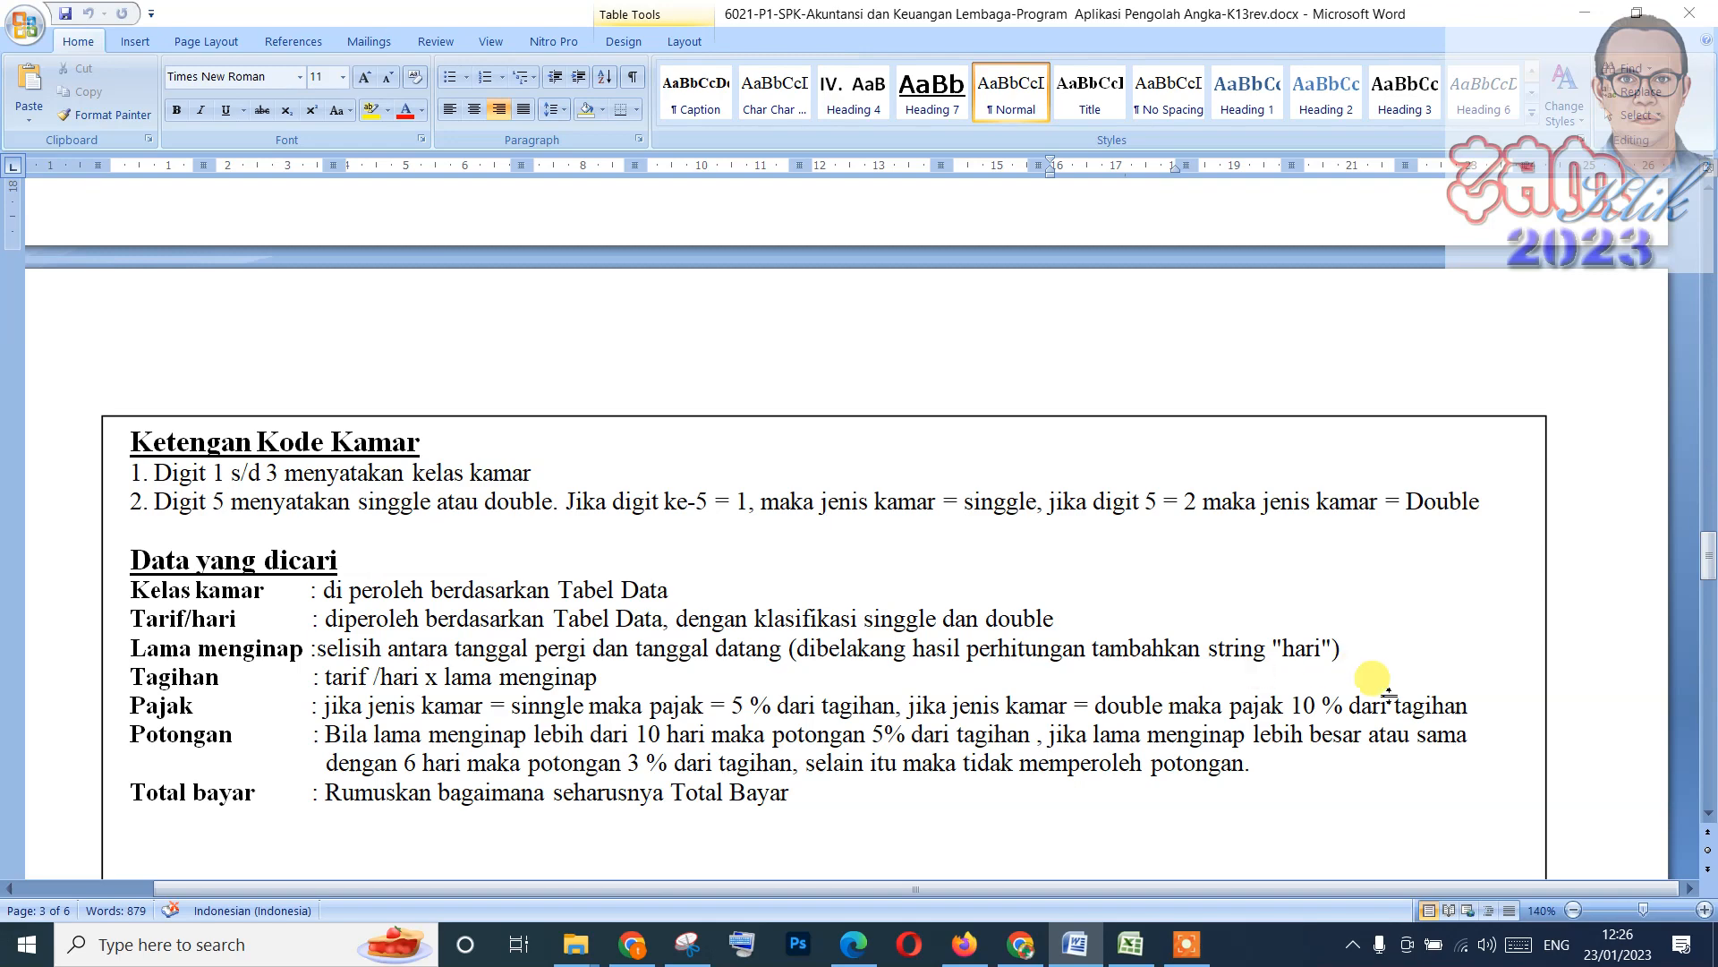
pyautogui.click(1130, 944)
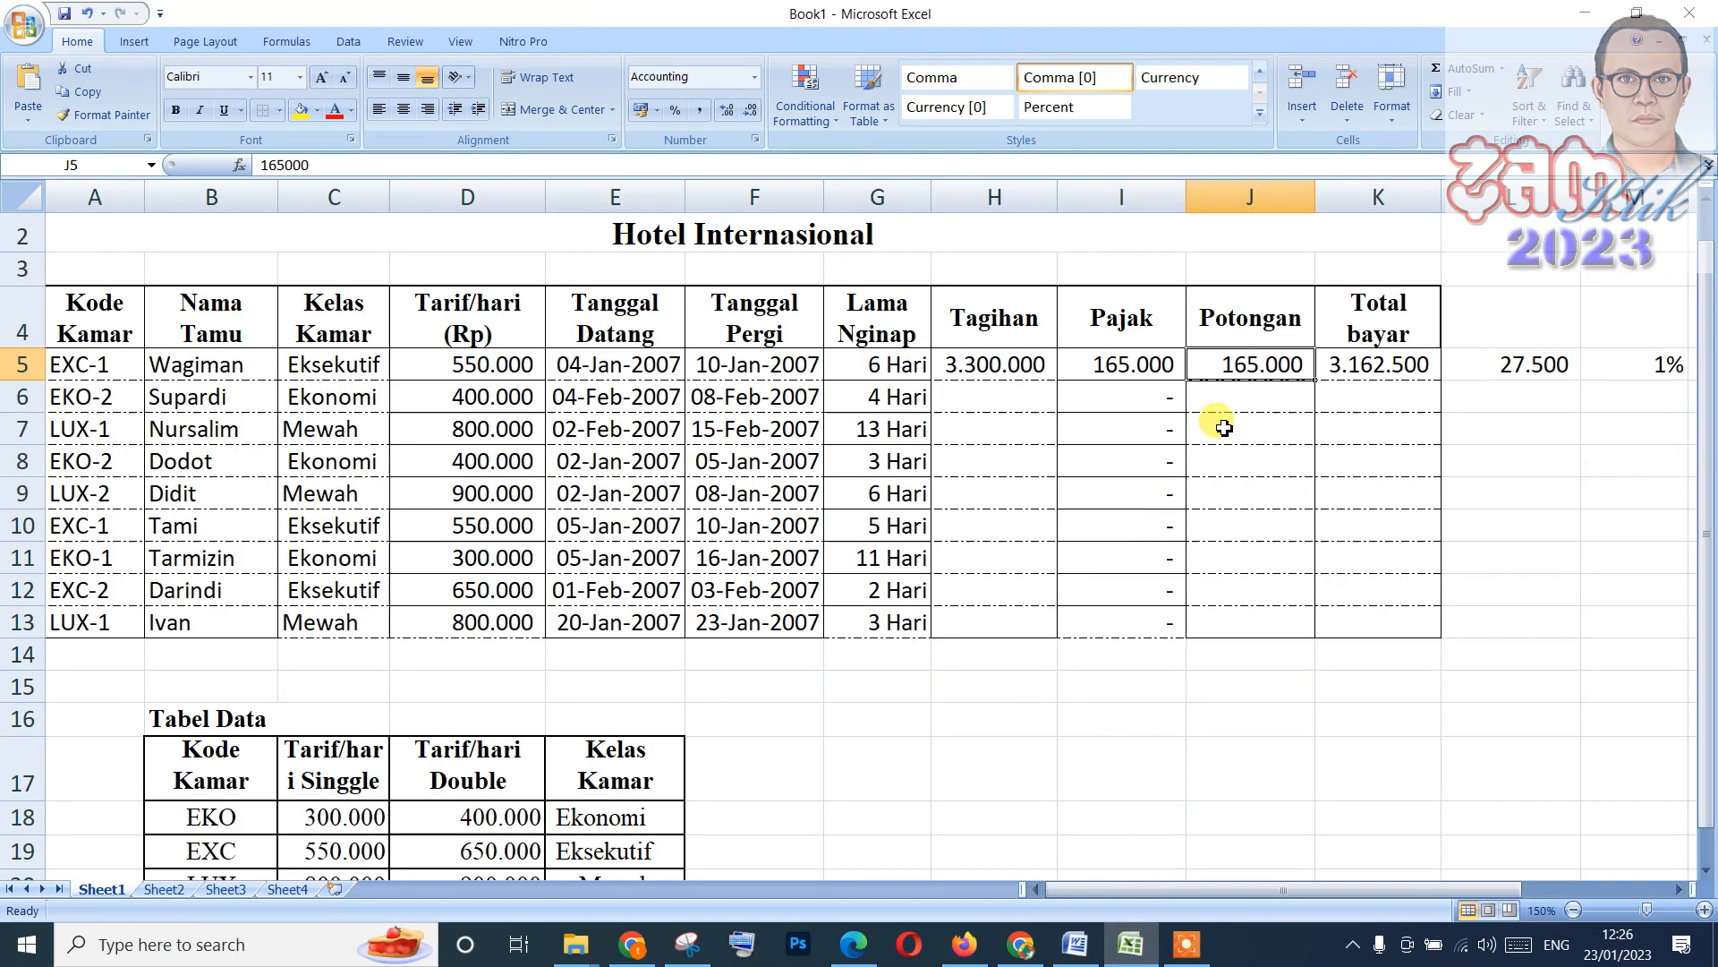
# Start the Potongan formula in J5 with =IF(G5>10; and consult the Potongan rule in the Word assignment before returning to Excel.
pyautogui.write('=if(')
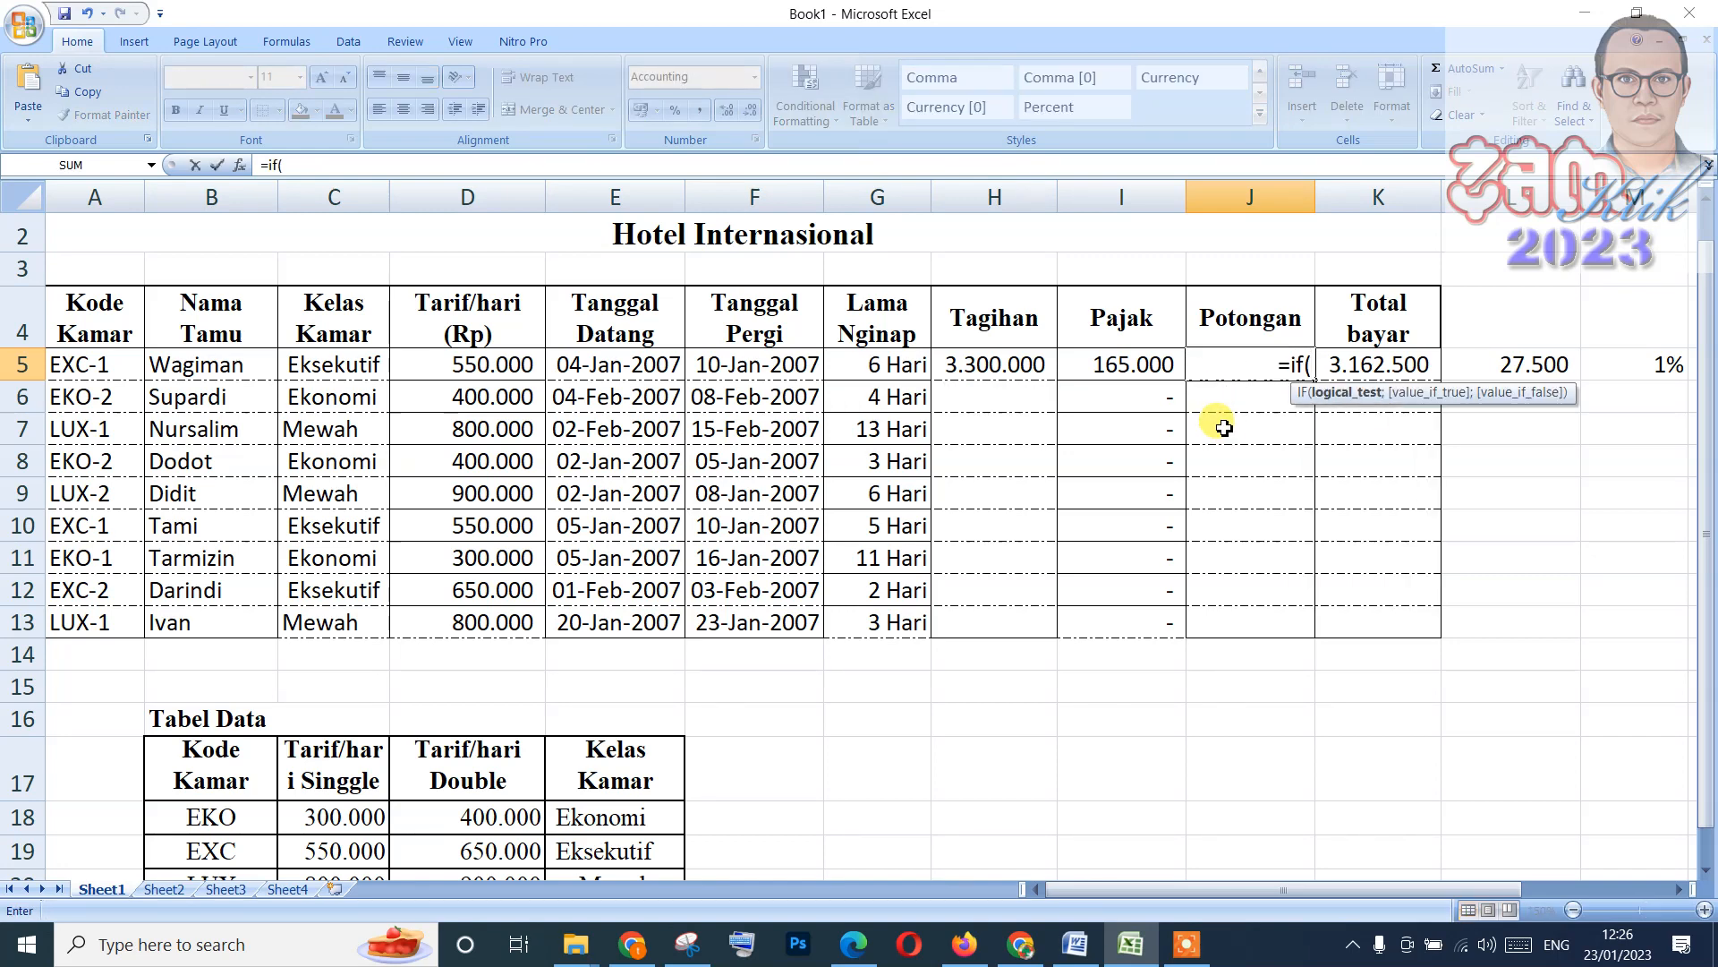
pyautogui.press('Left')
pyautogui.press('Left')
pyautogui.press('Left')
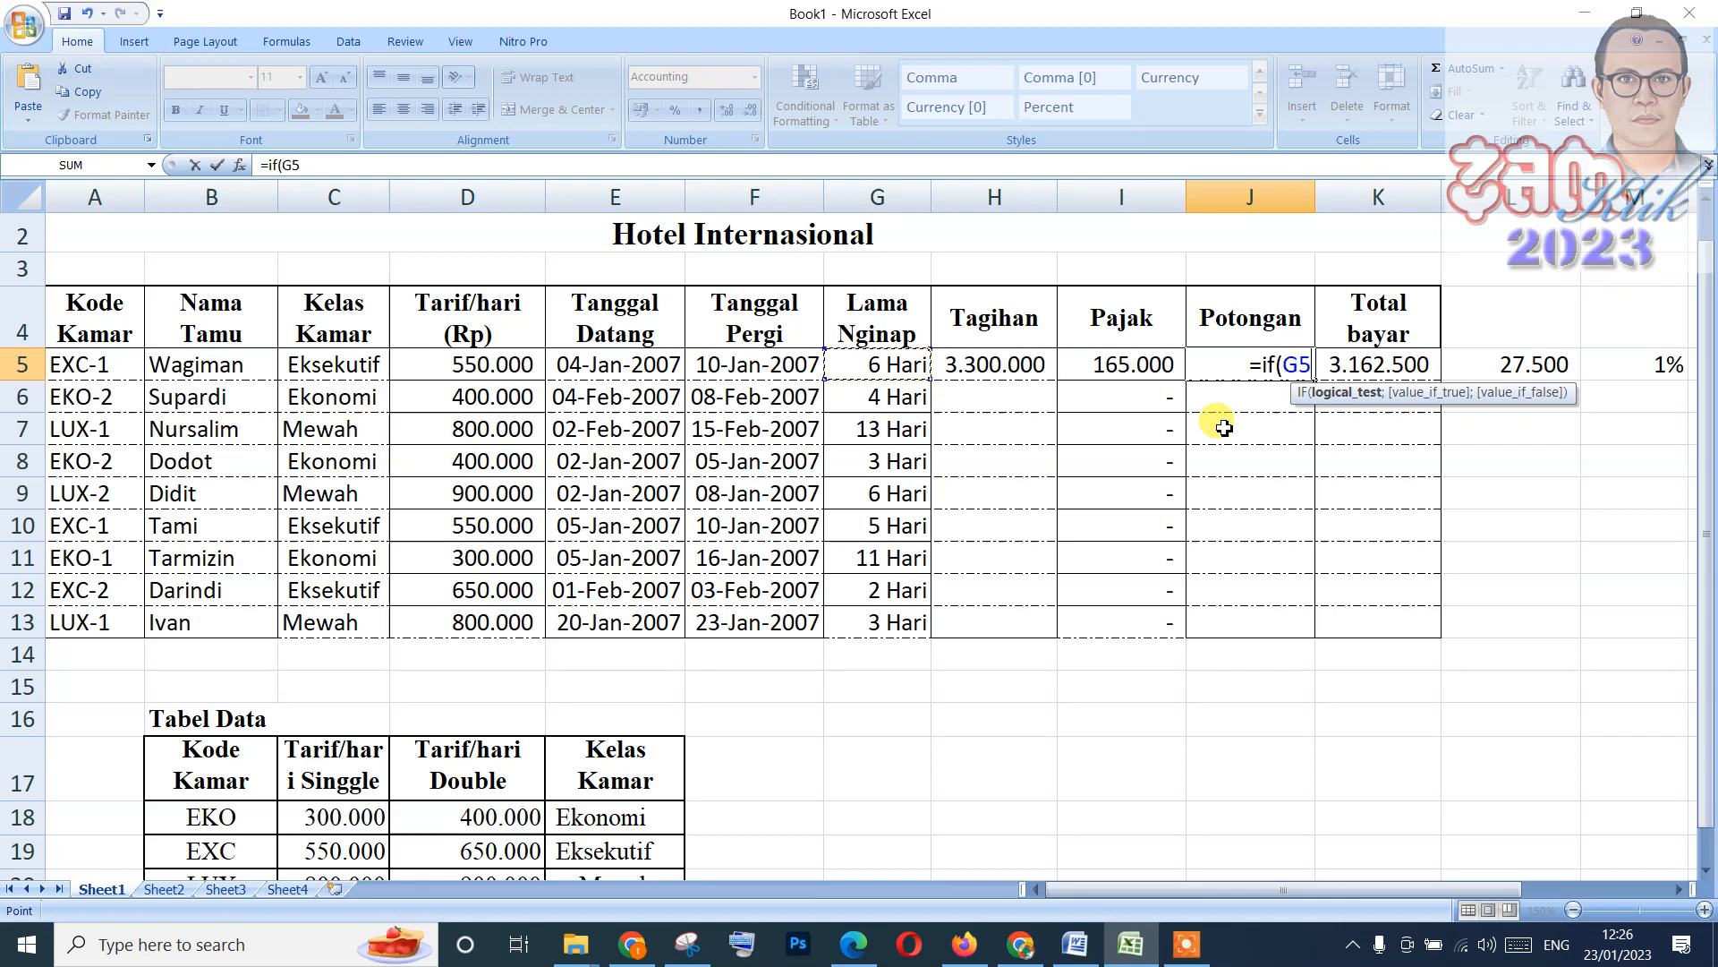
pyautogui.write('>')
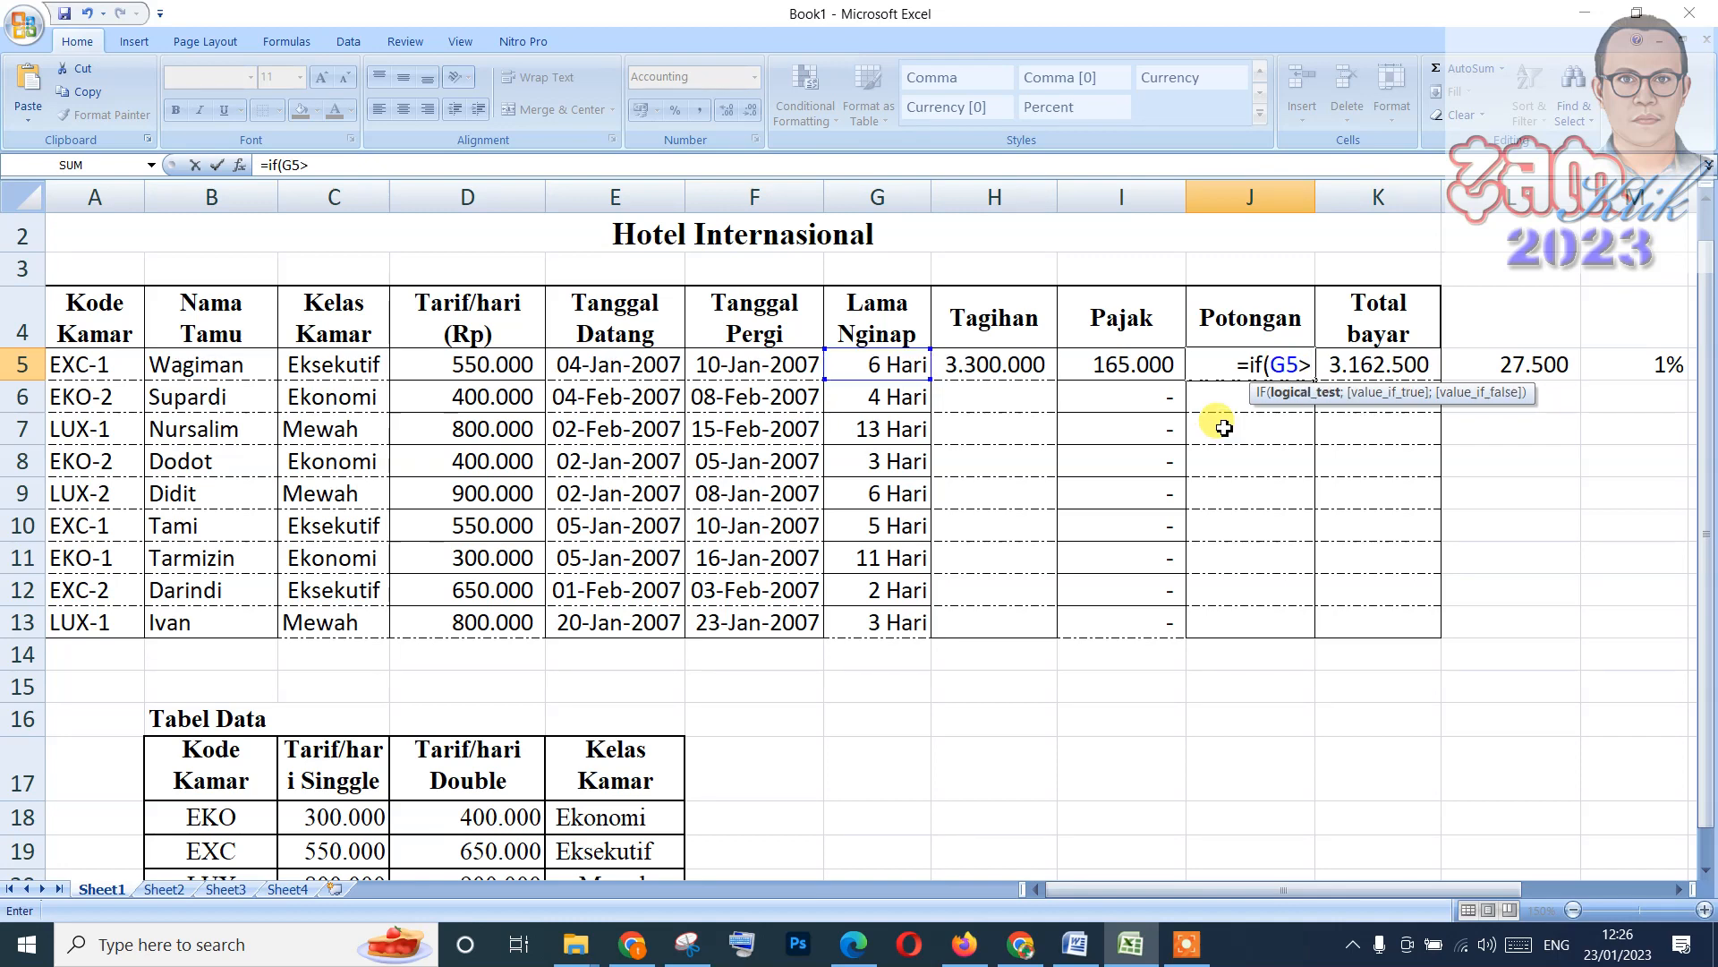
pyautogui.write('10')
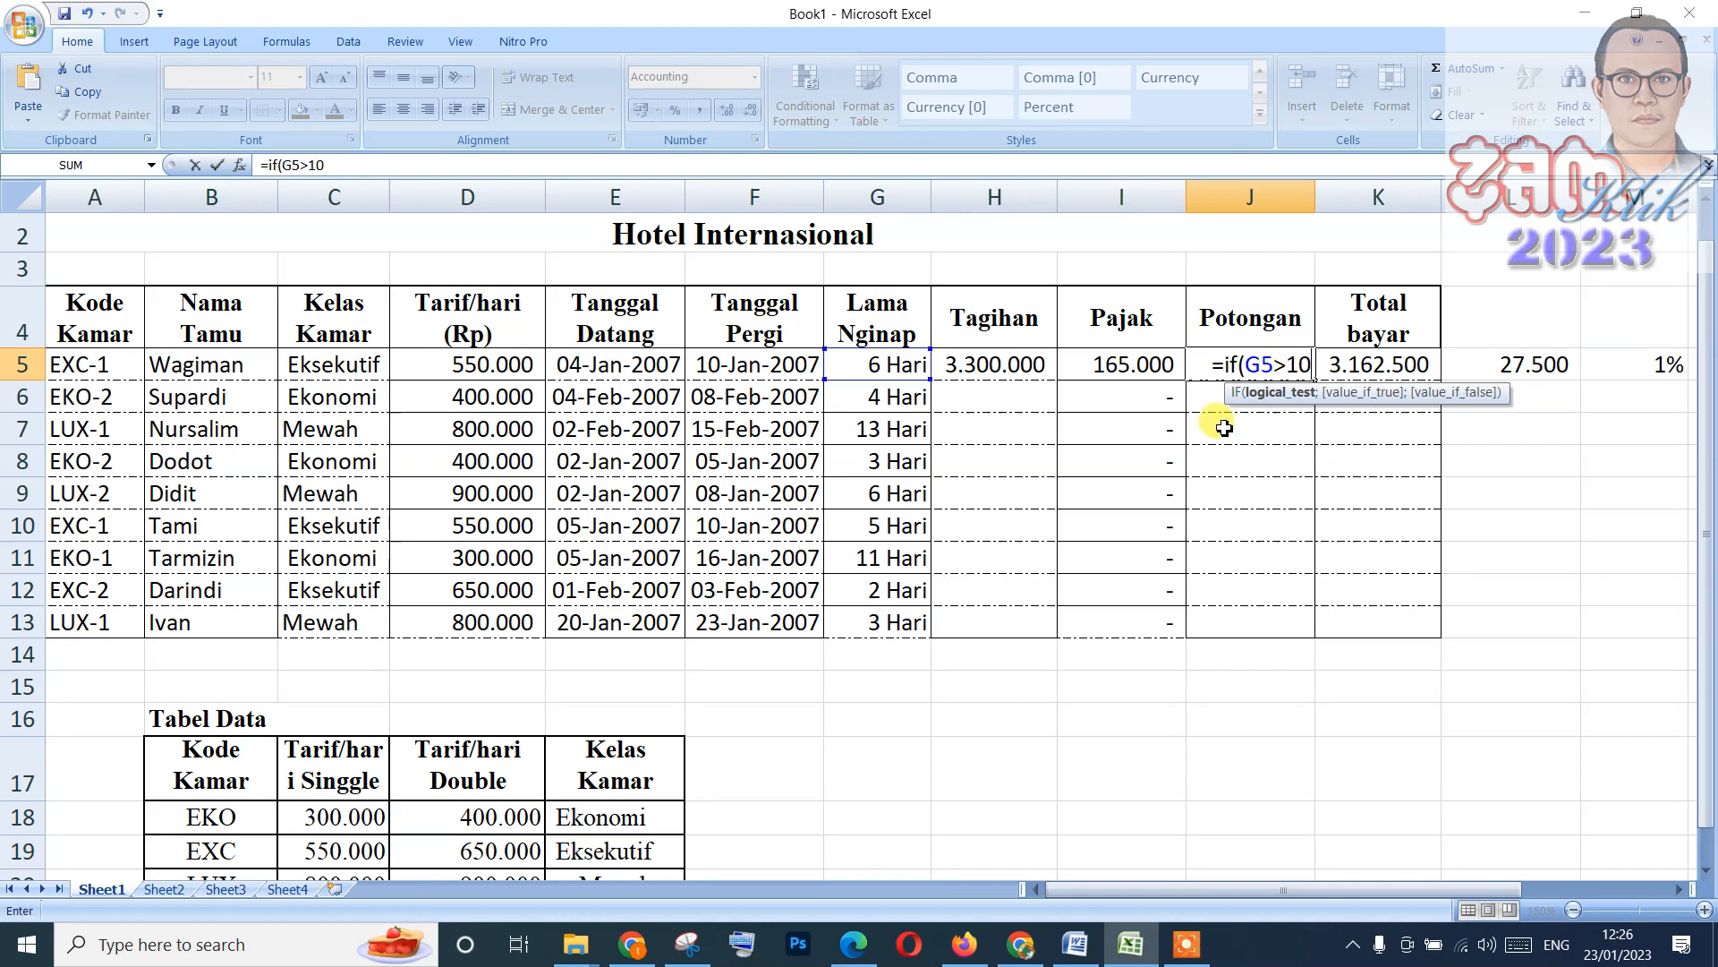
pyautogui.write(';')
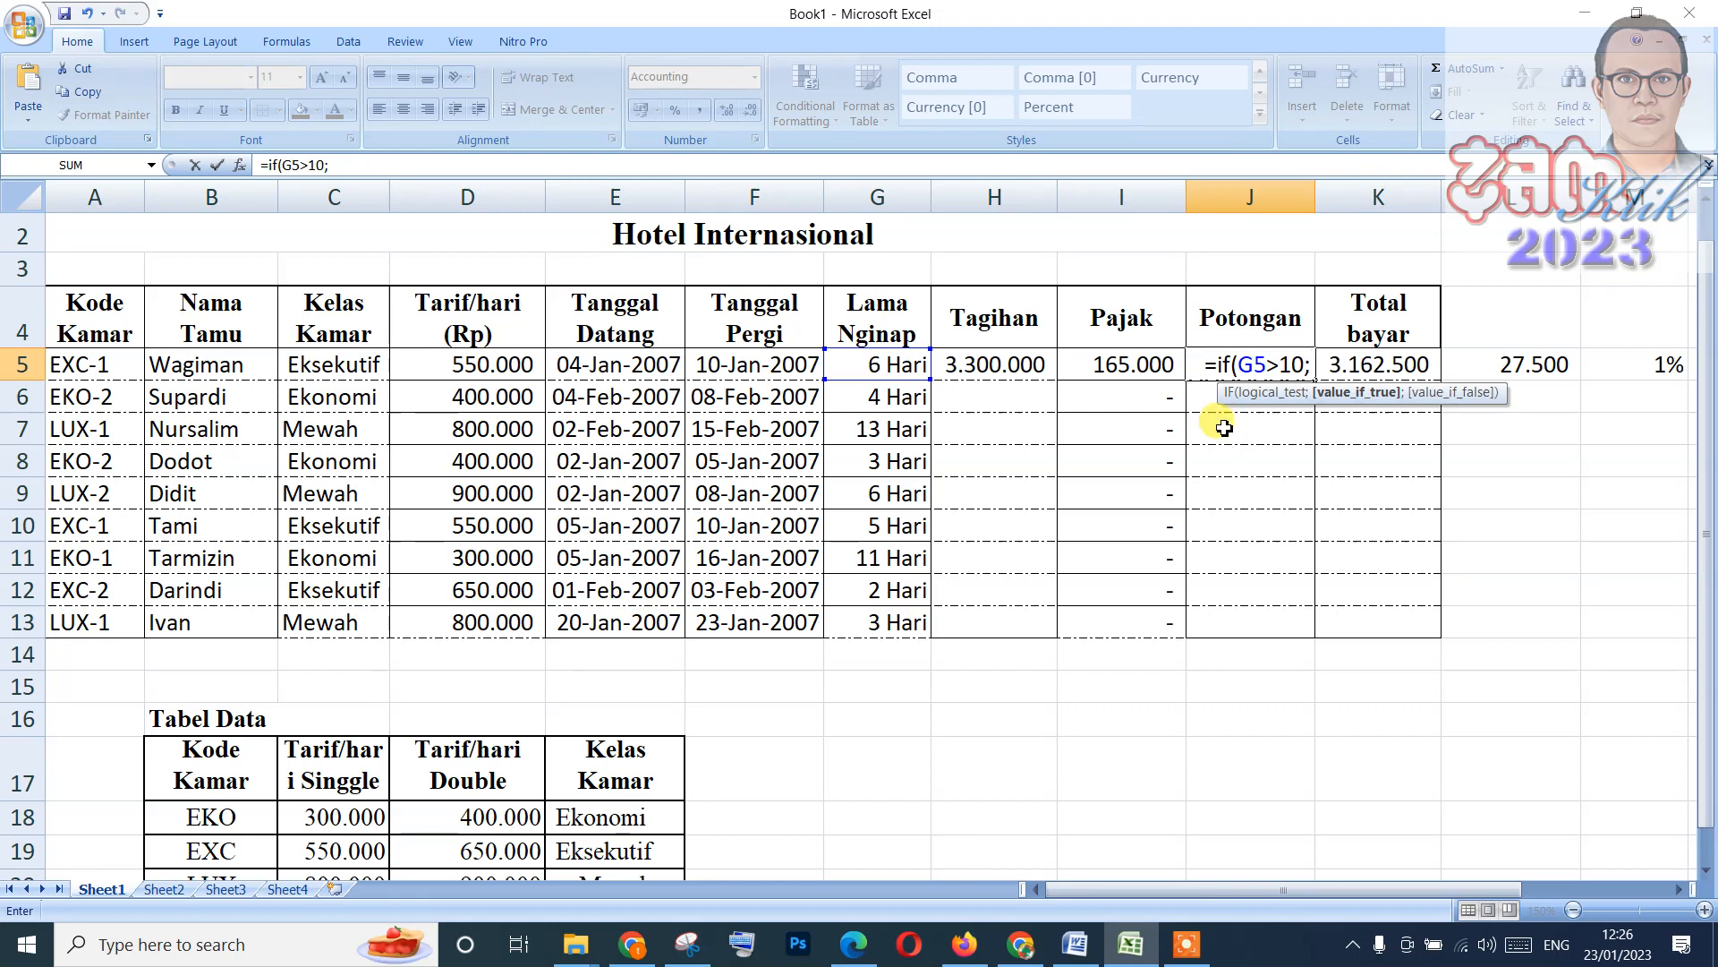
pyautogui.click(1075, 944)
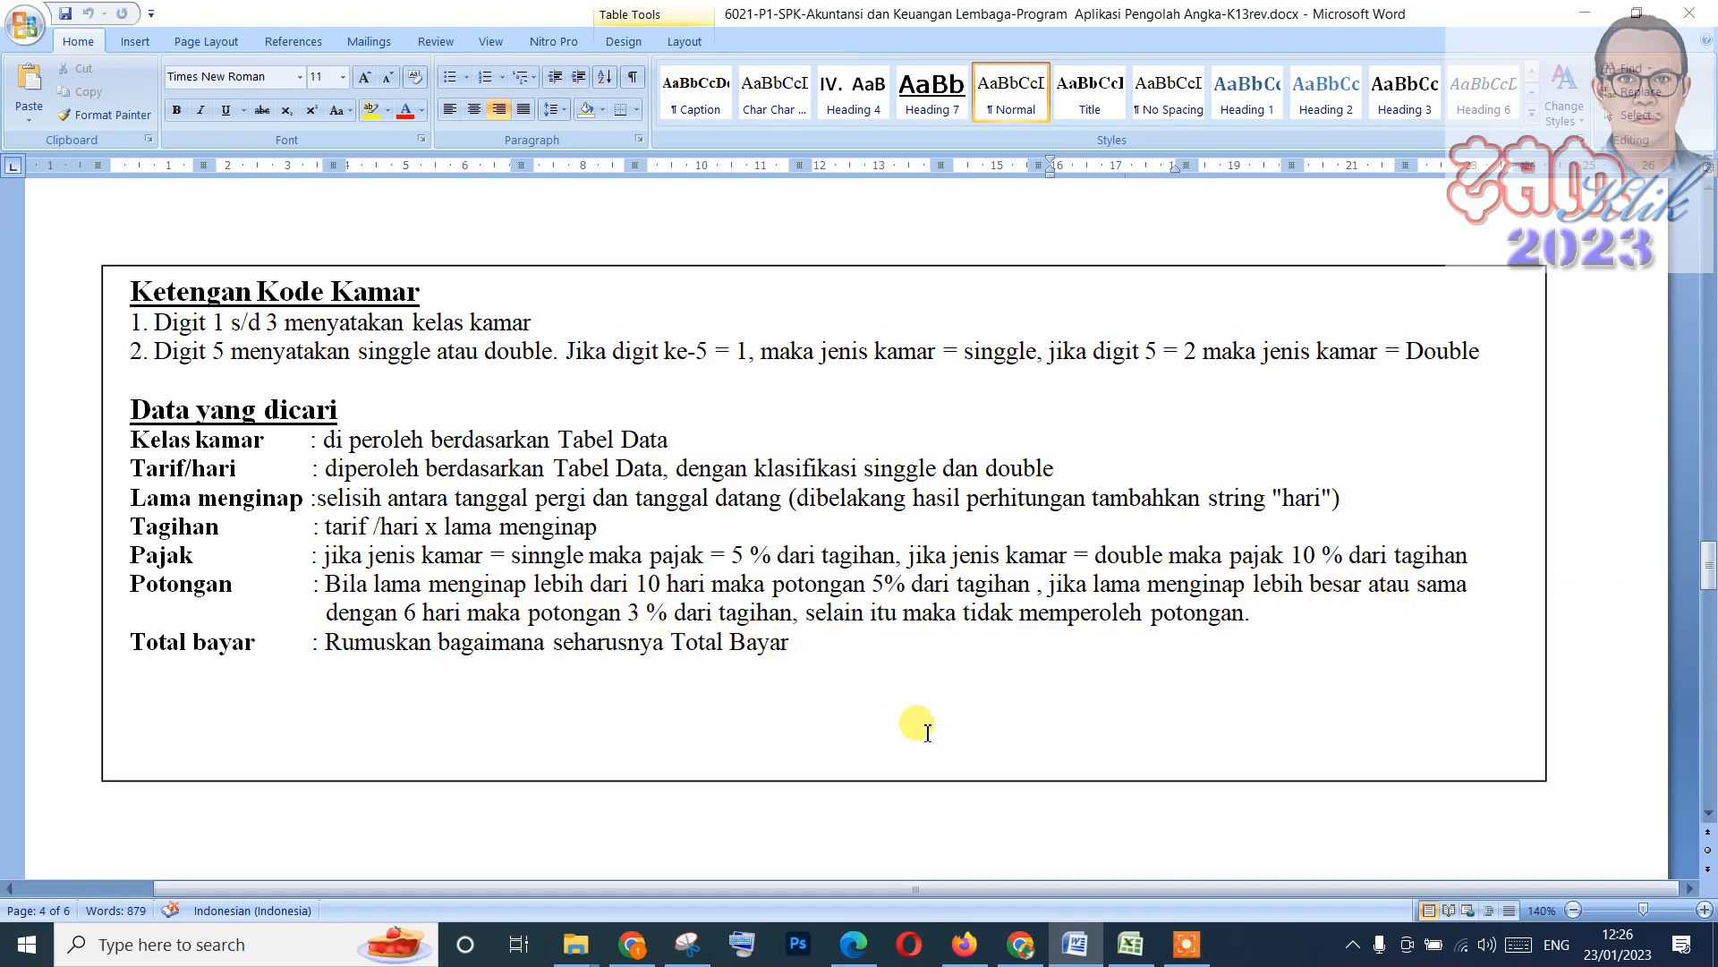
pyautogui.click(1130, 944)
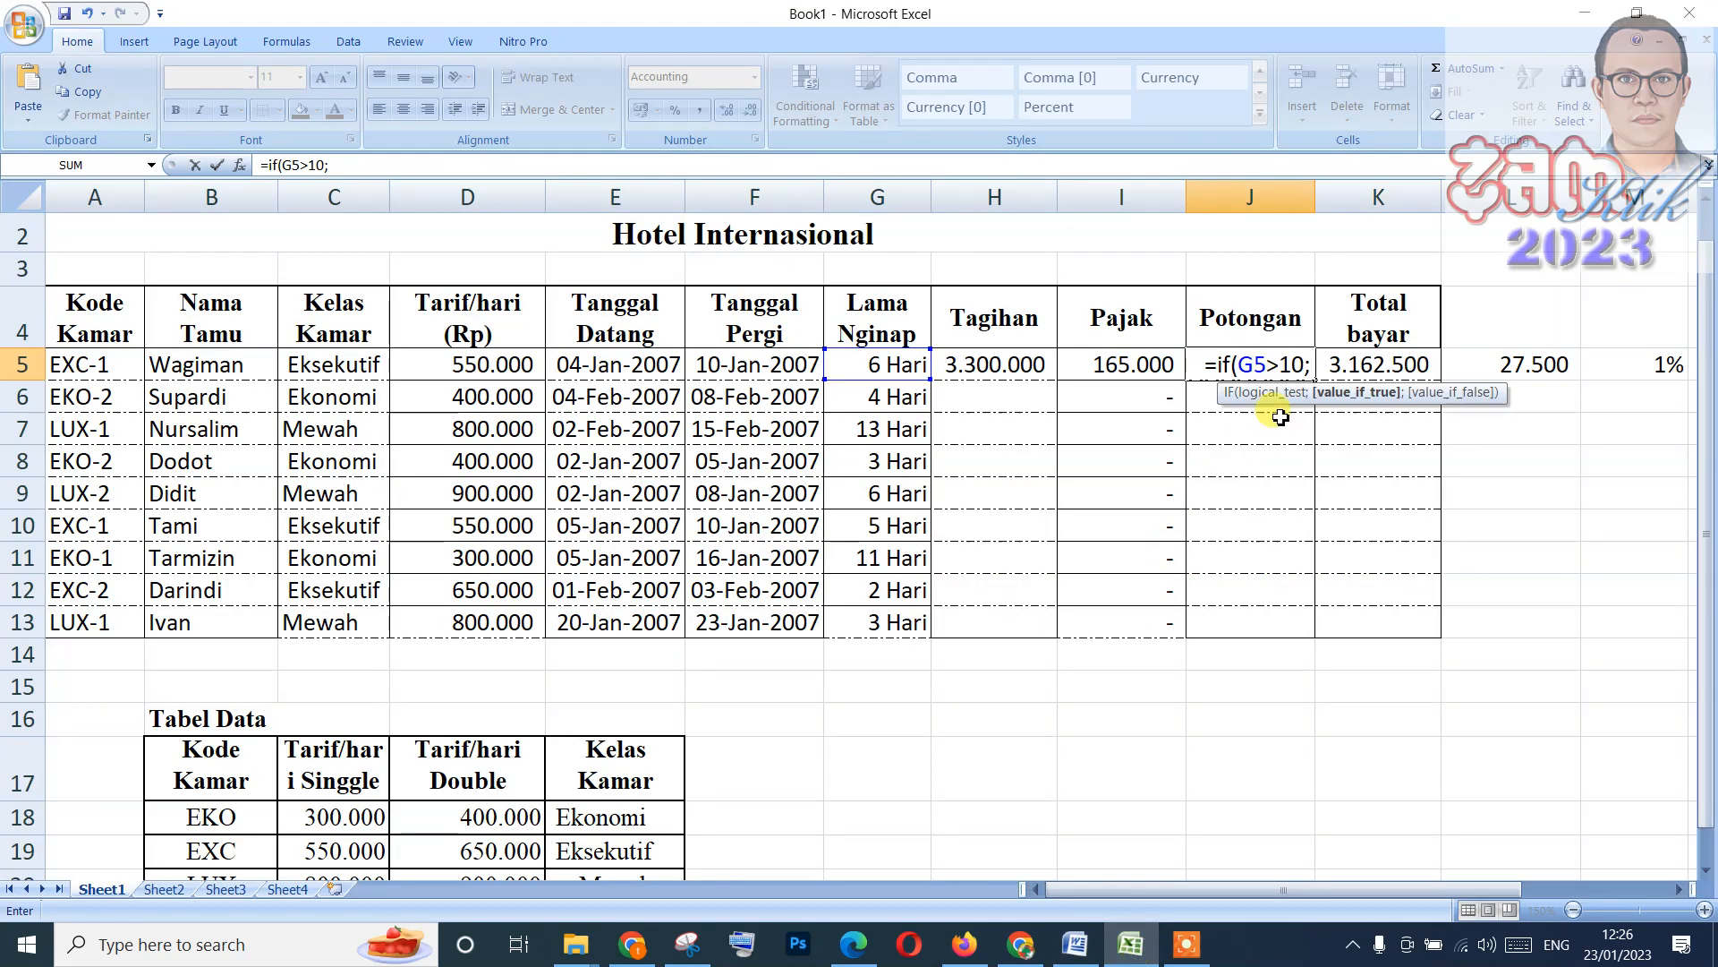
# Complete the J5 formula as =IF(G5>10;5%;IF(G5>=6;3%;0)).
pyautogui.write('5')
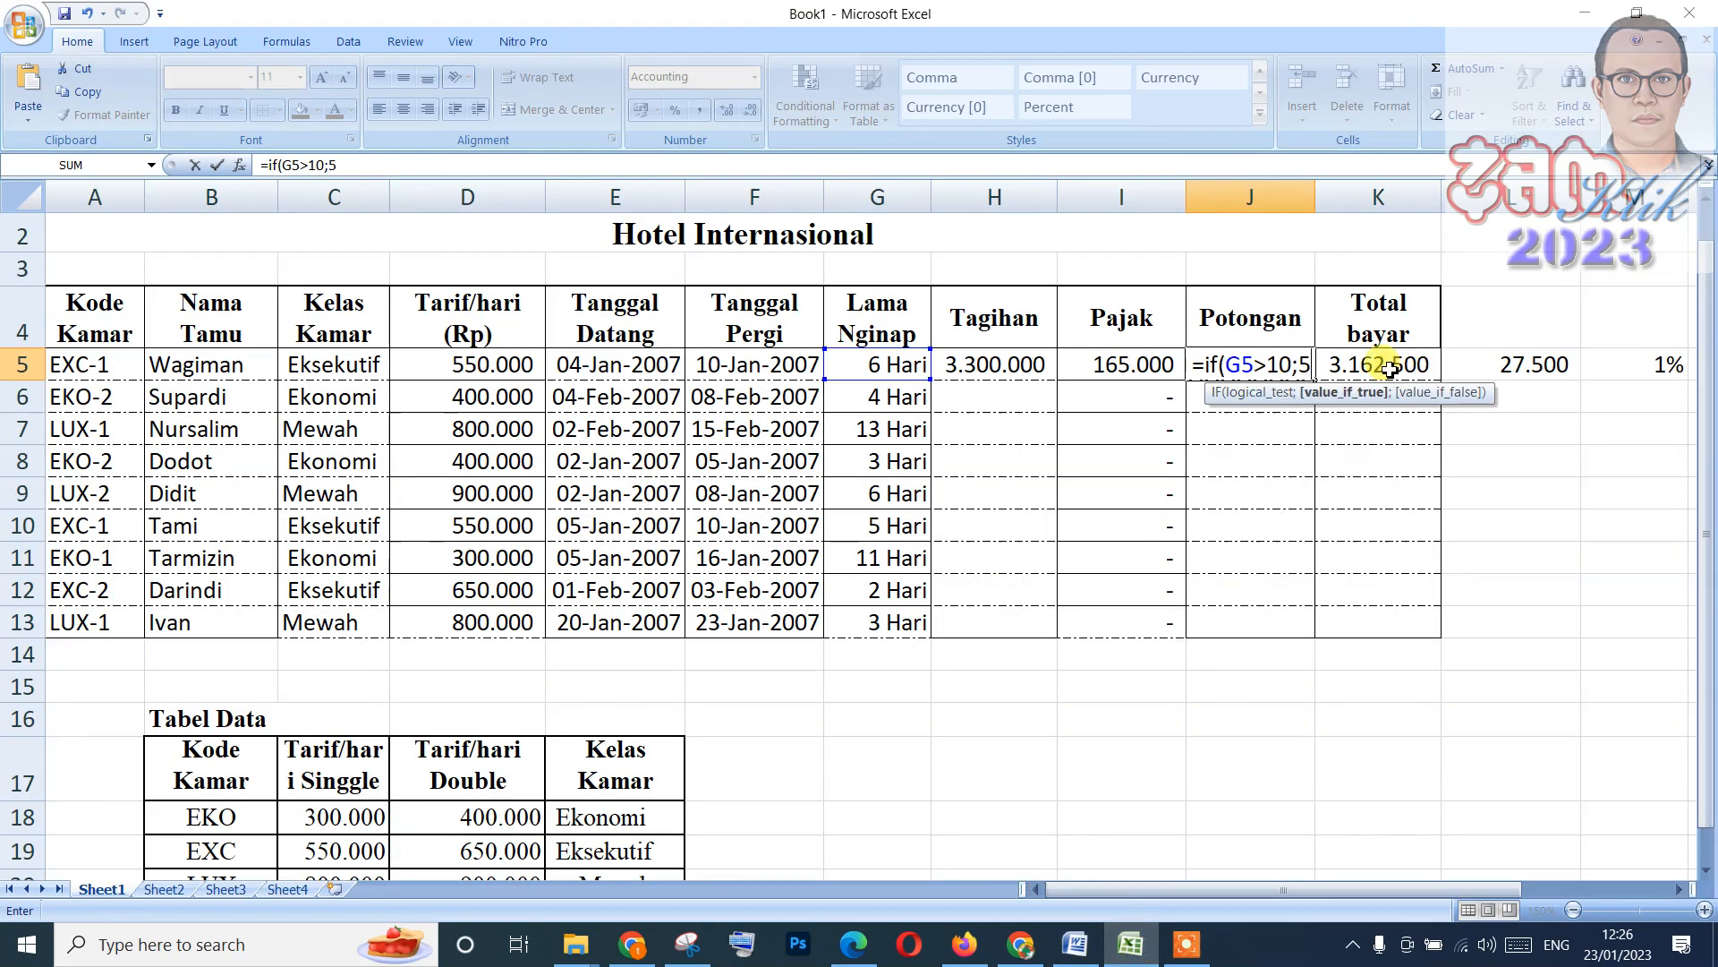
pyautogui.write('%;')
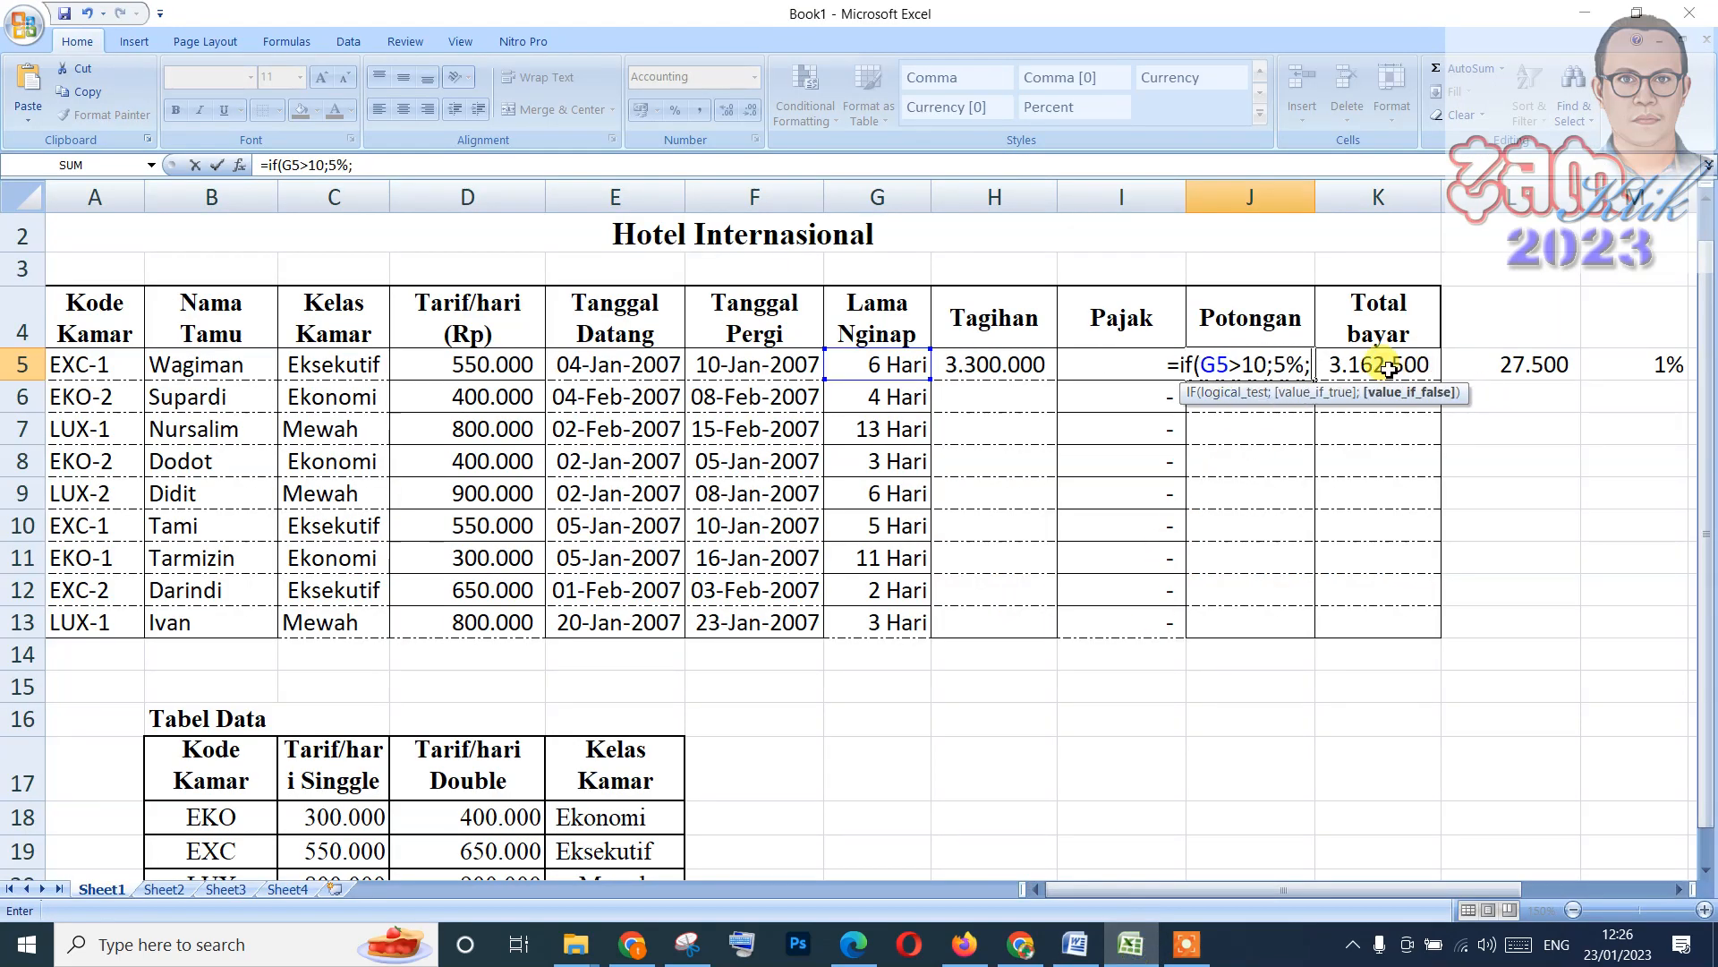
pyautogui.write('if')
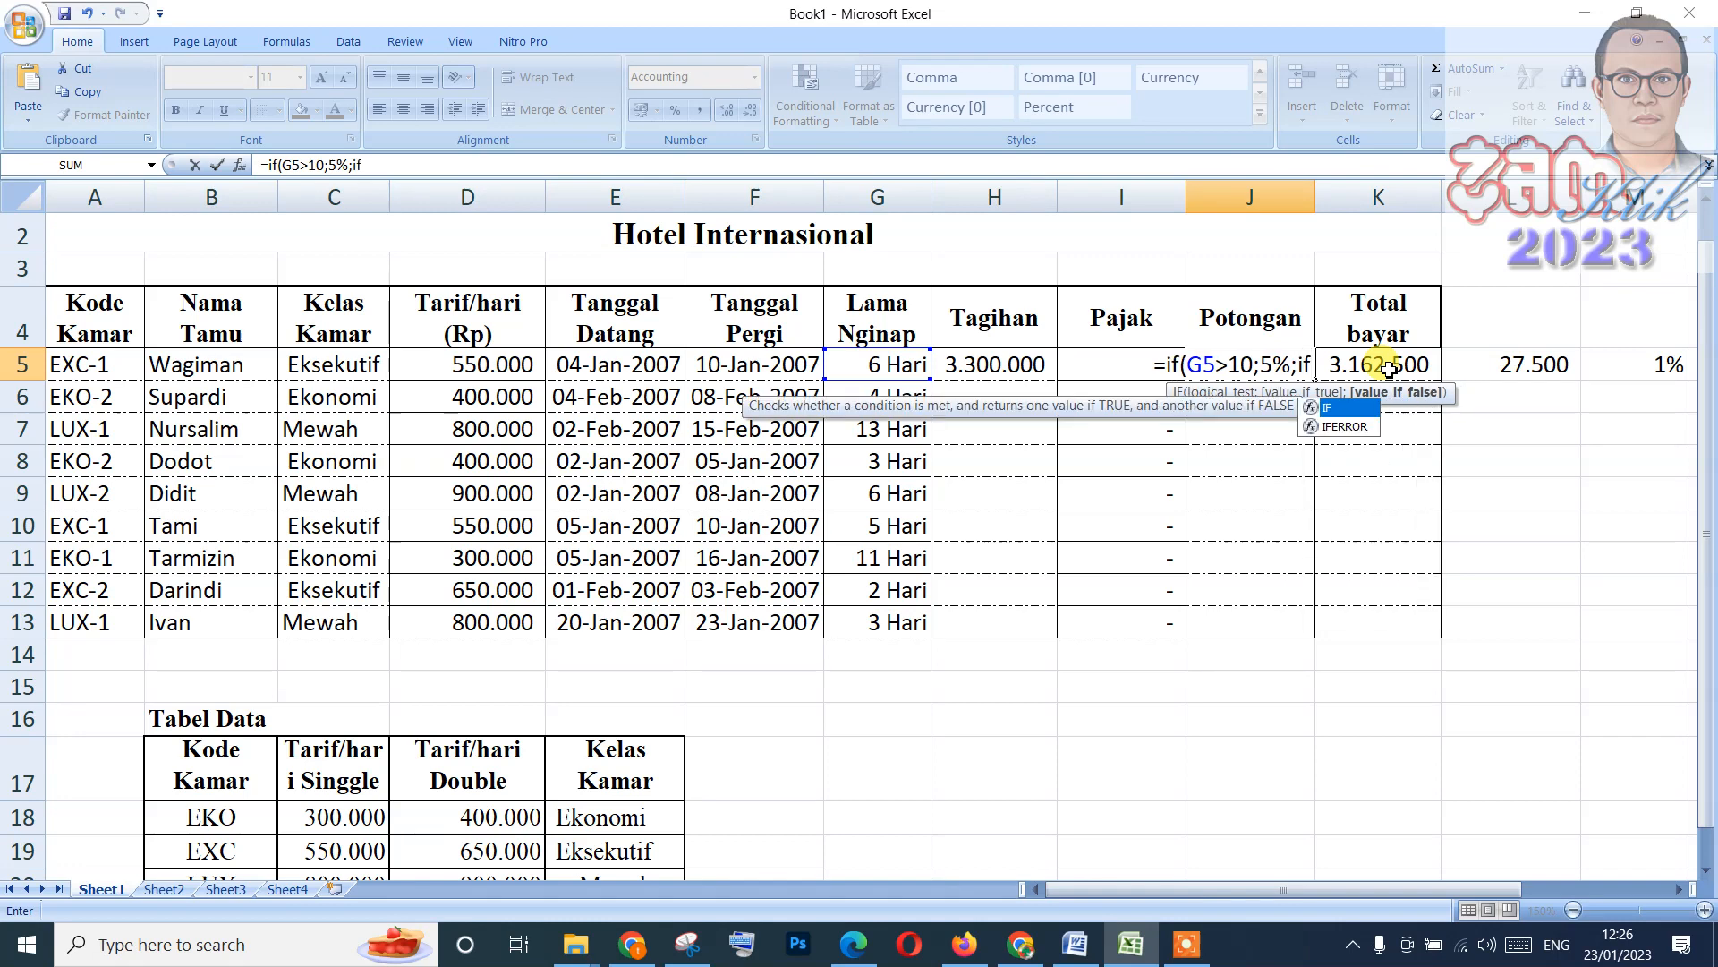
pyautogui.write('(g')
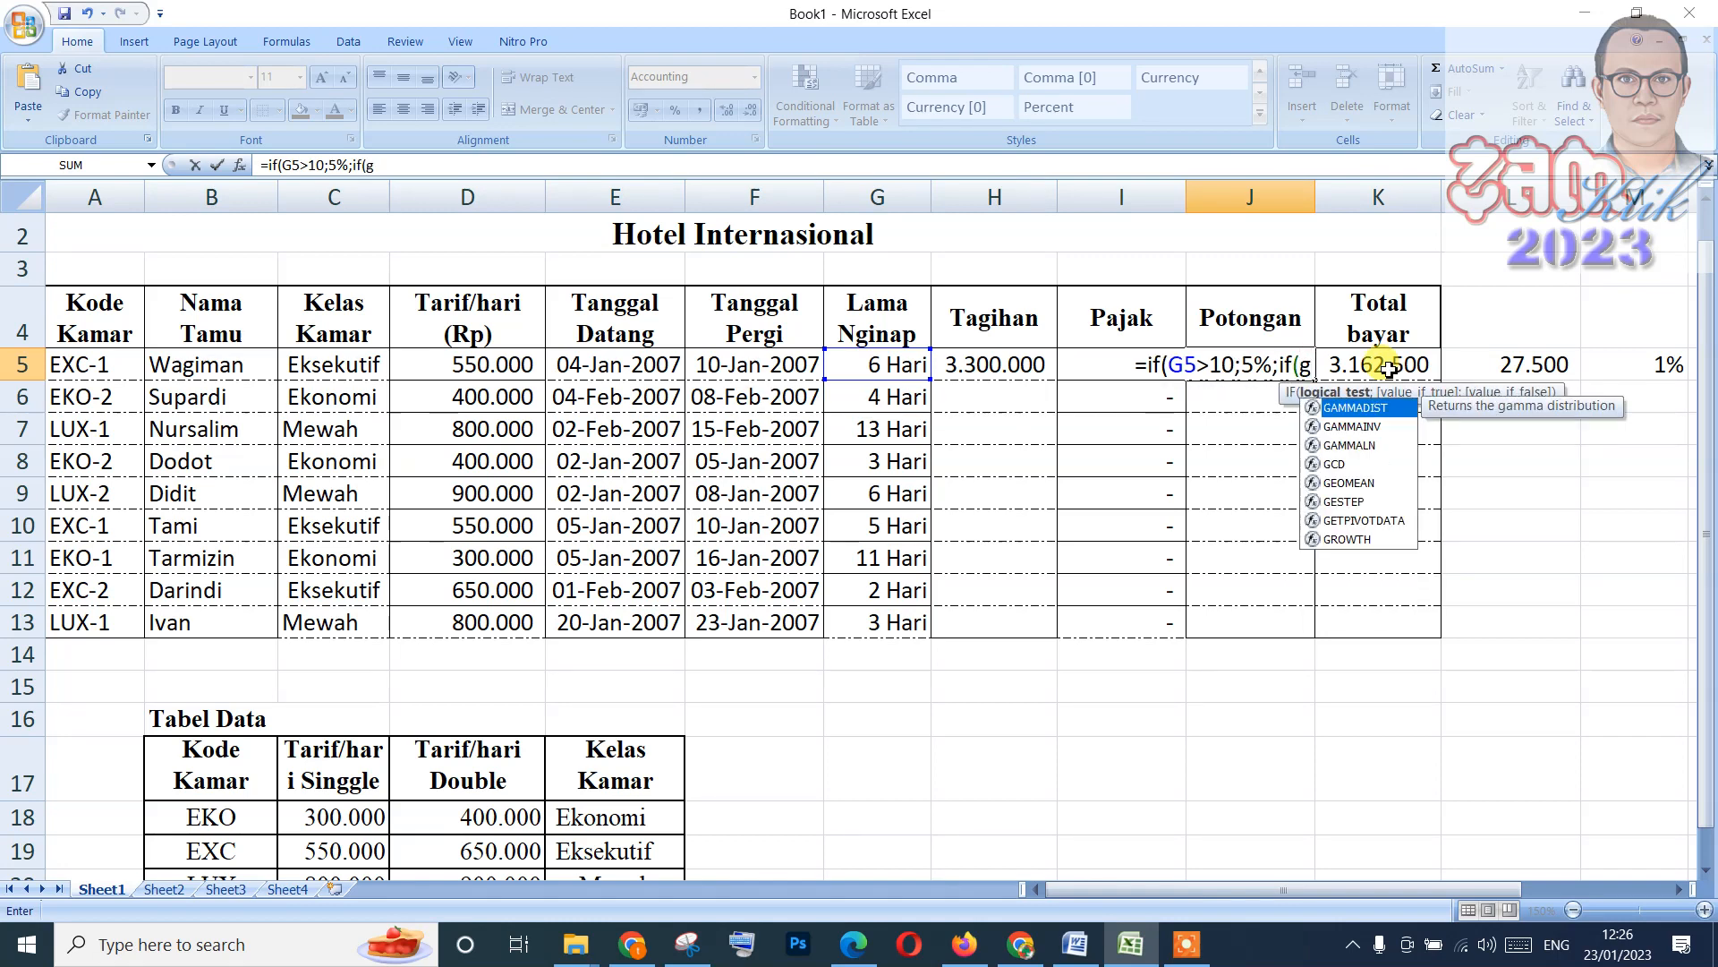
pyautogui.write('5>=6')
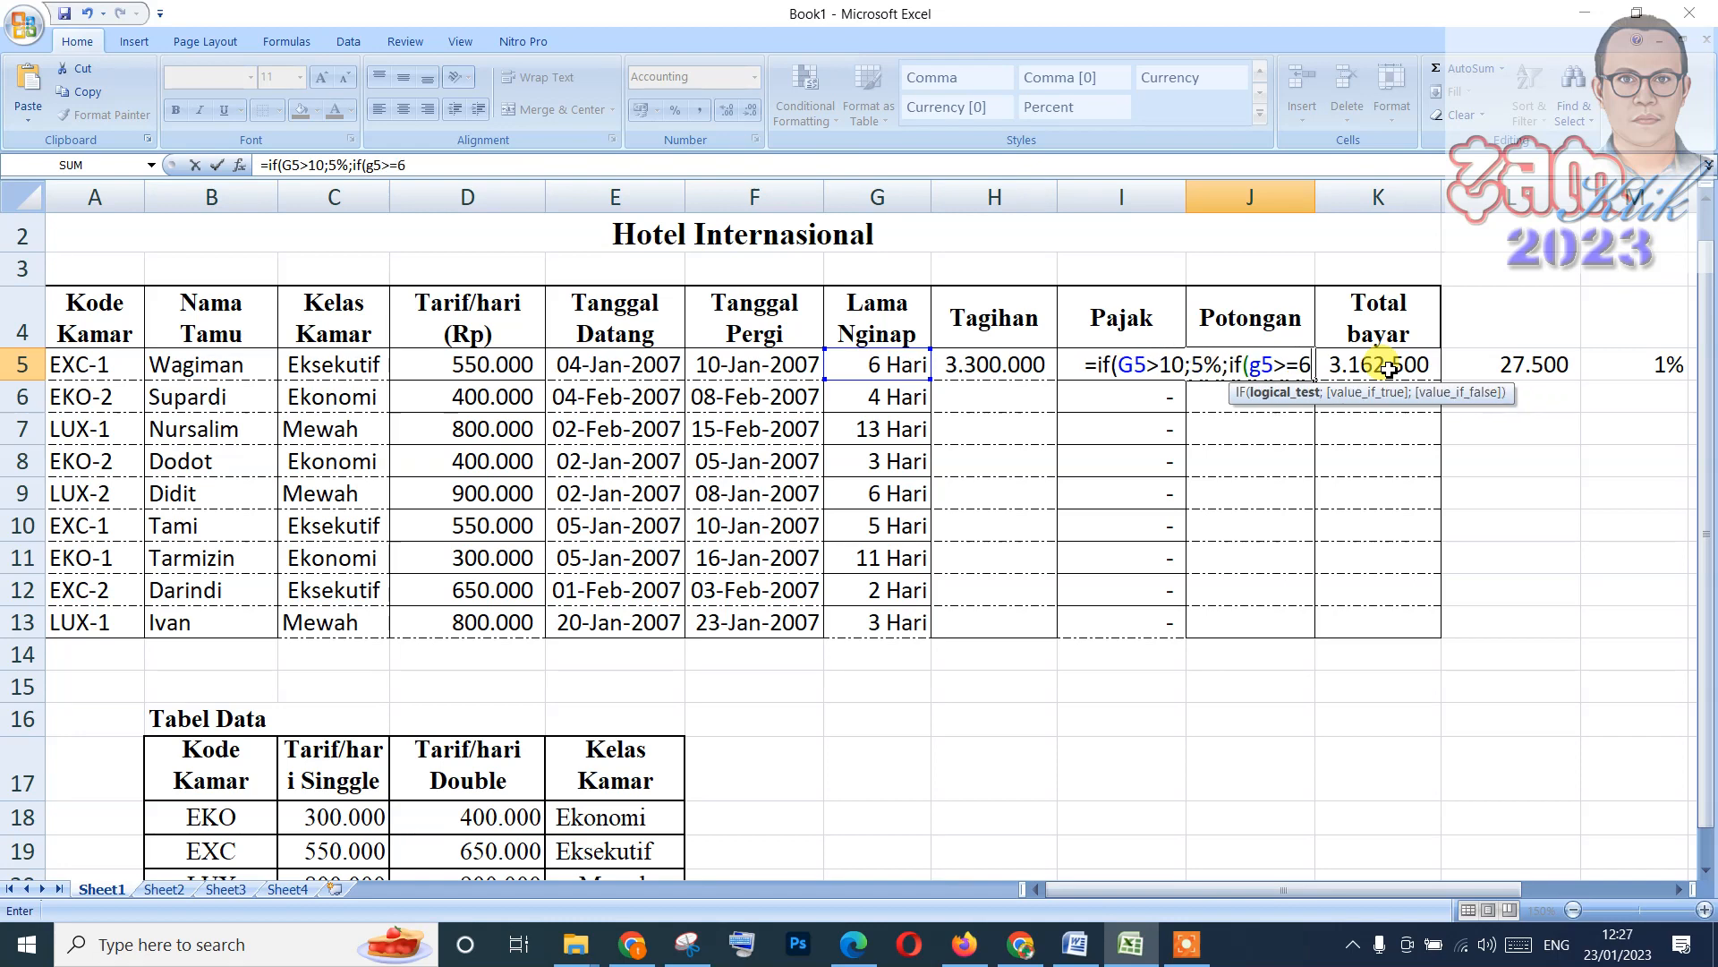
pyautogui.write(';')
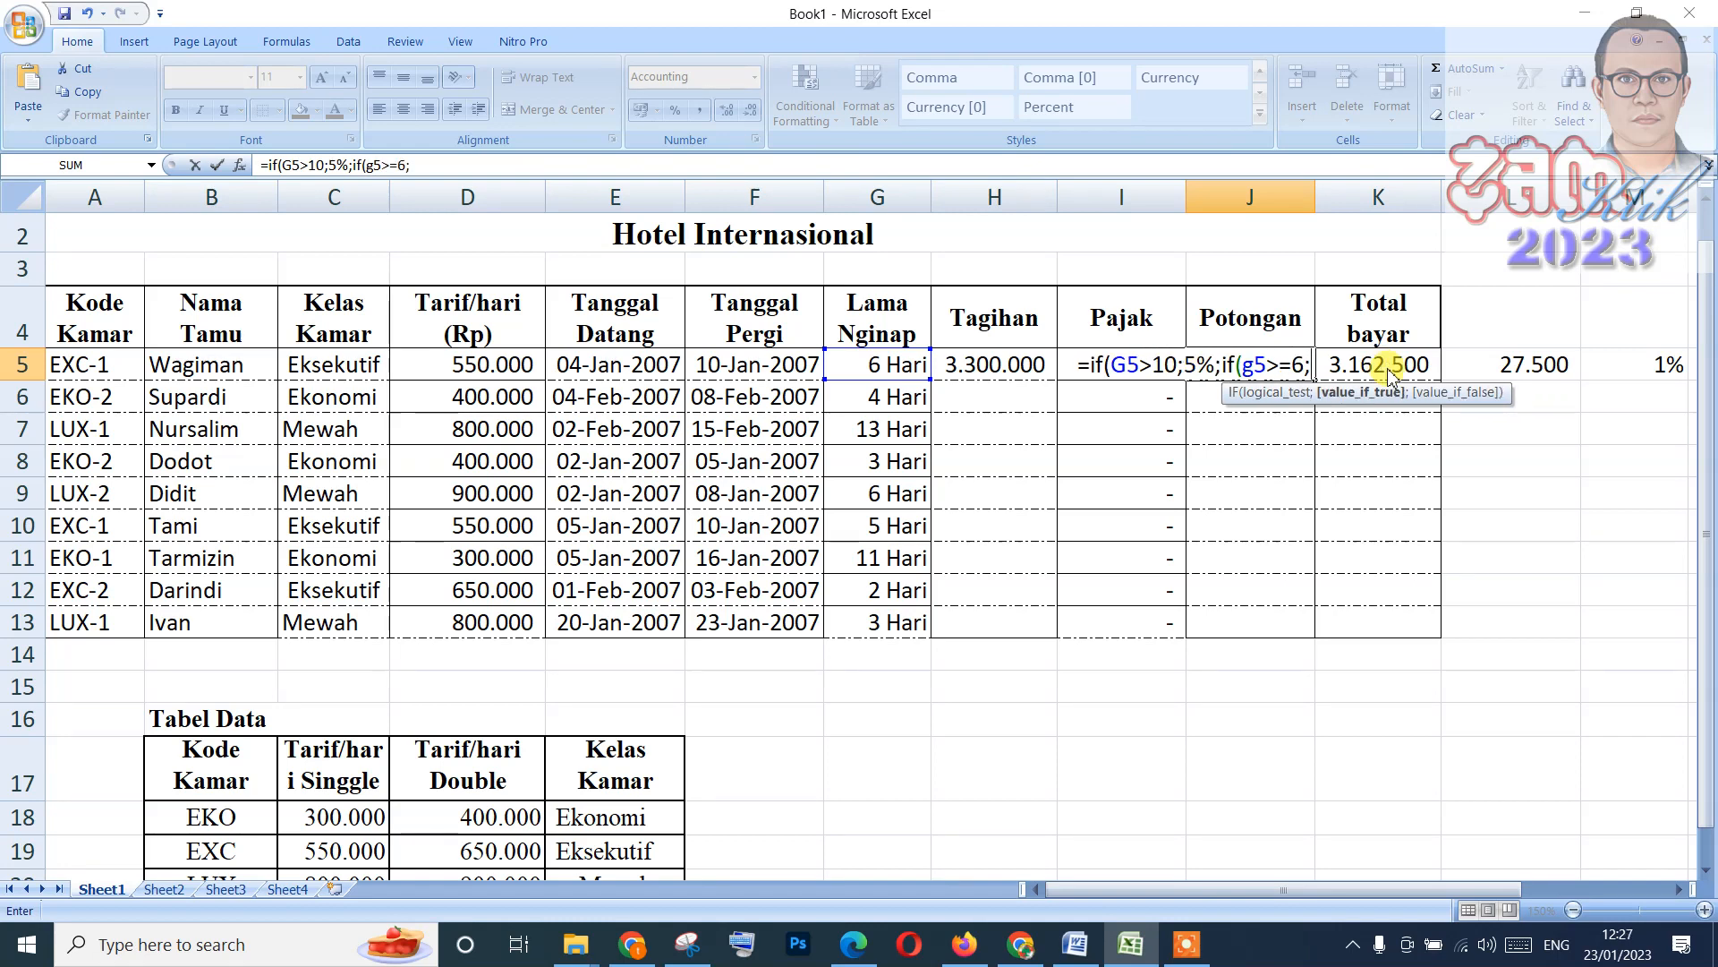
pyautogui.write('3%')
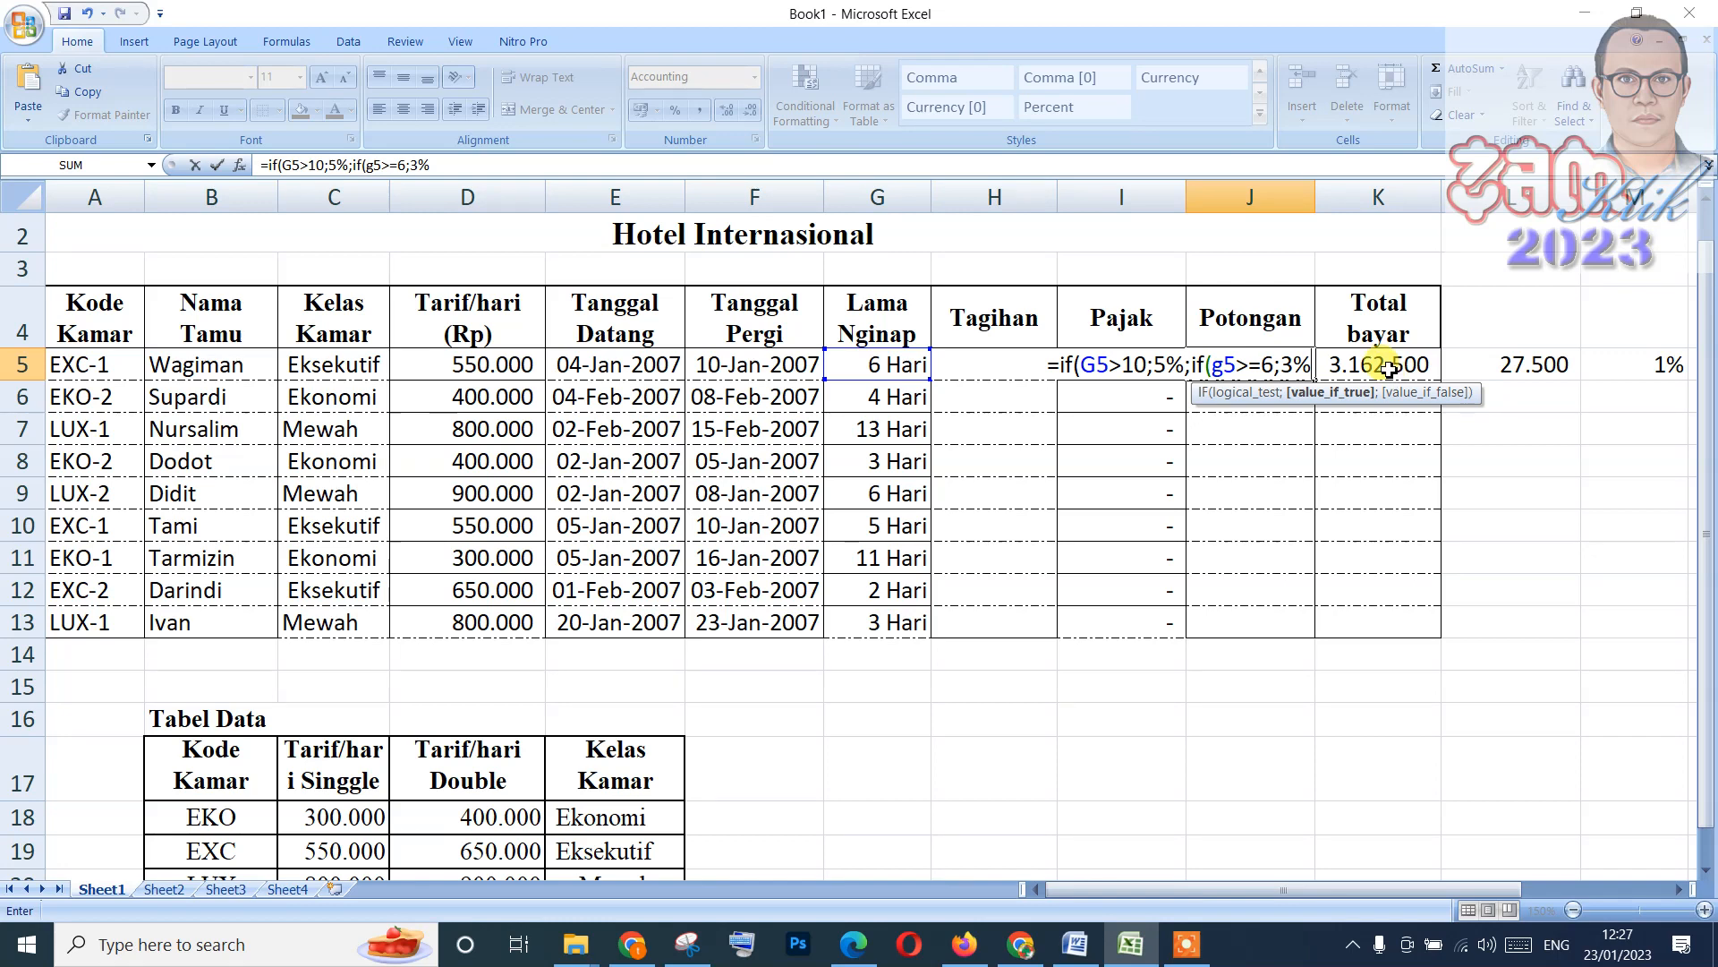
pyautogui.write(';0)')
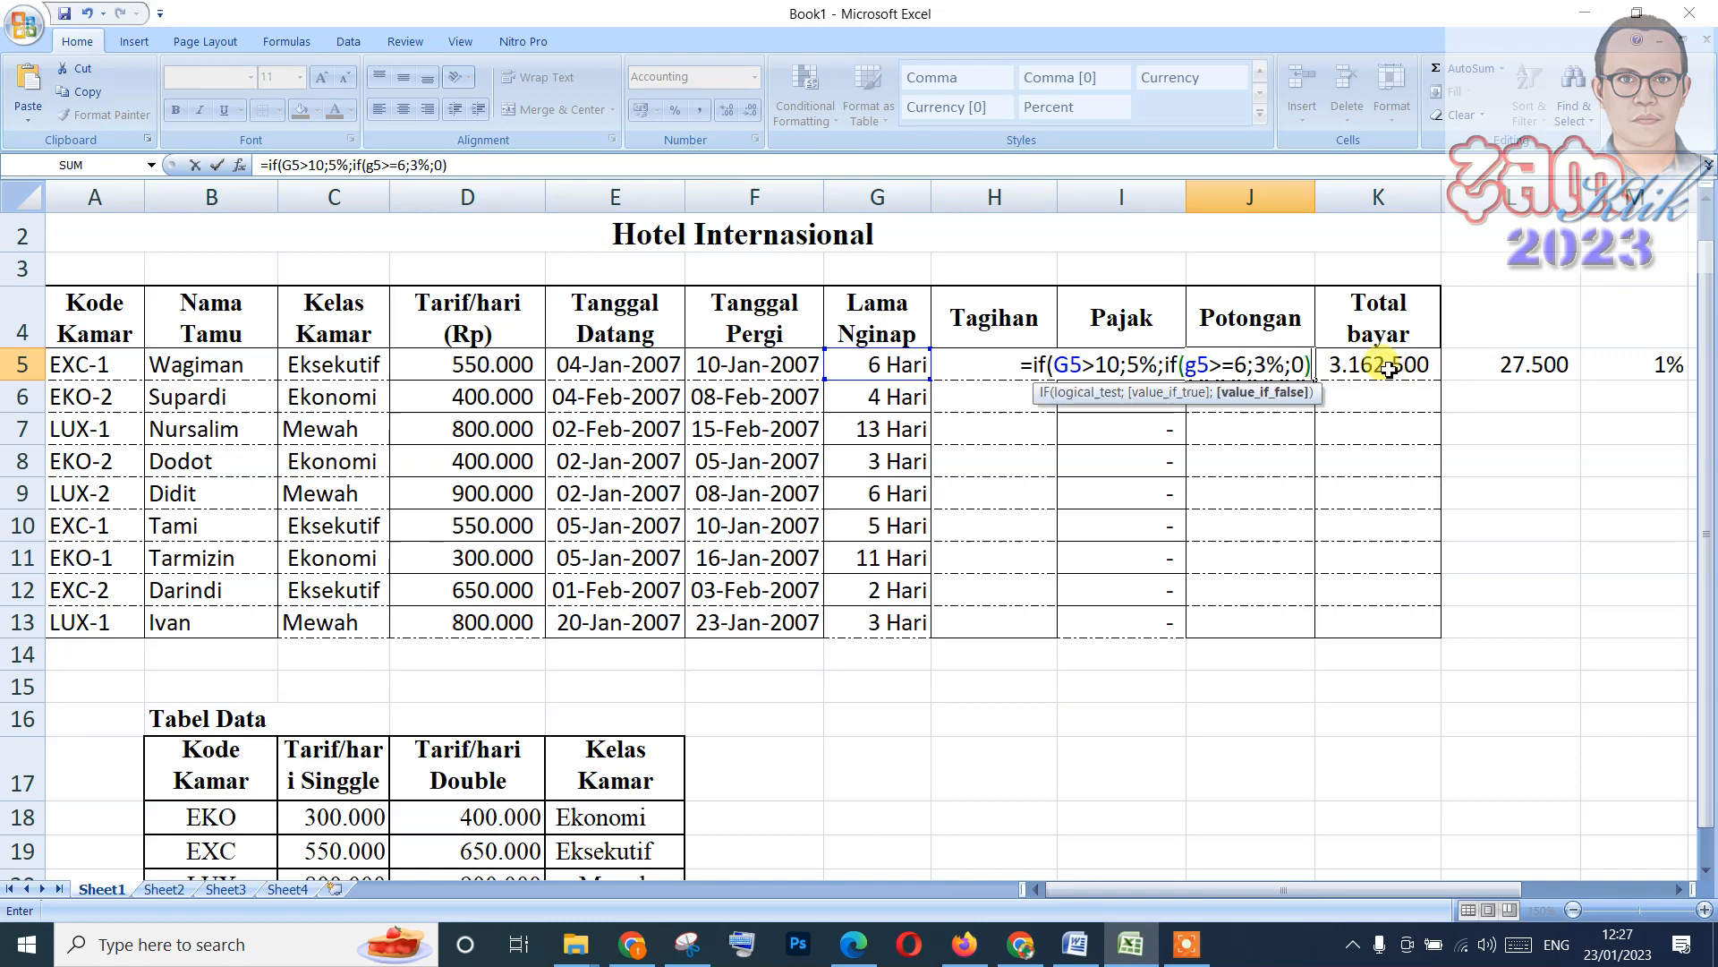
pyautogui.write(')')
pyautogui.press('Return')
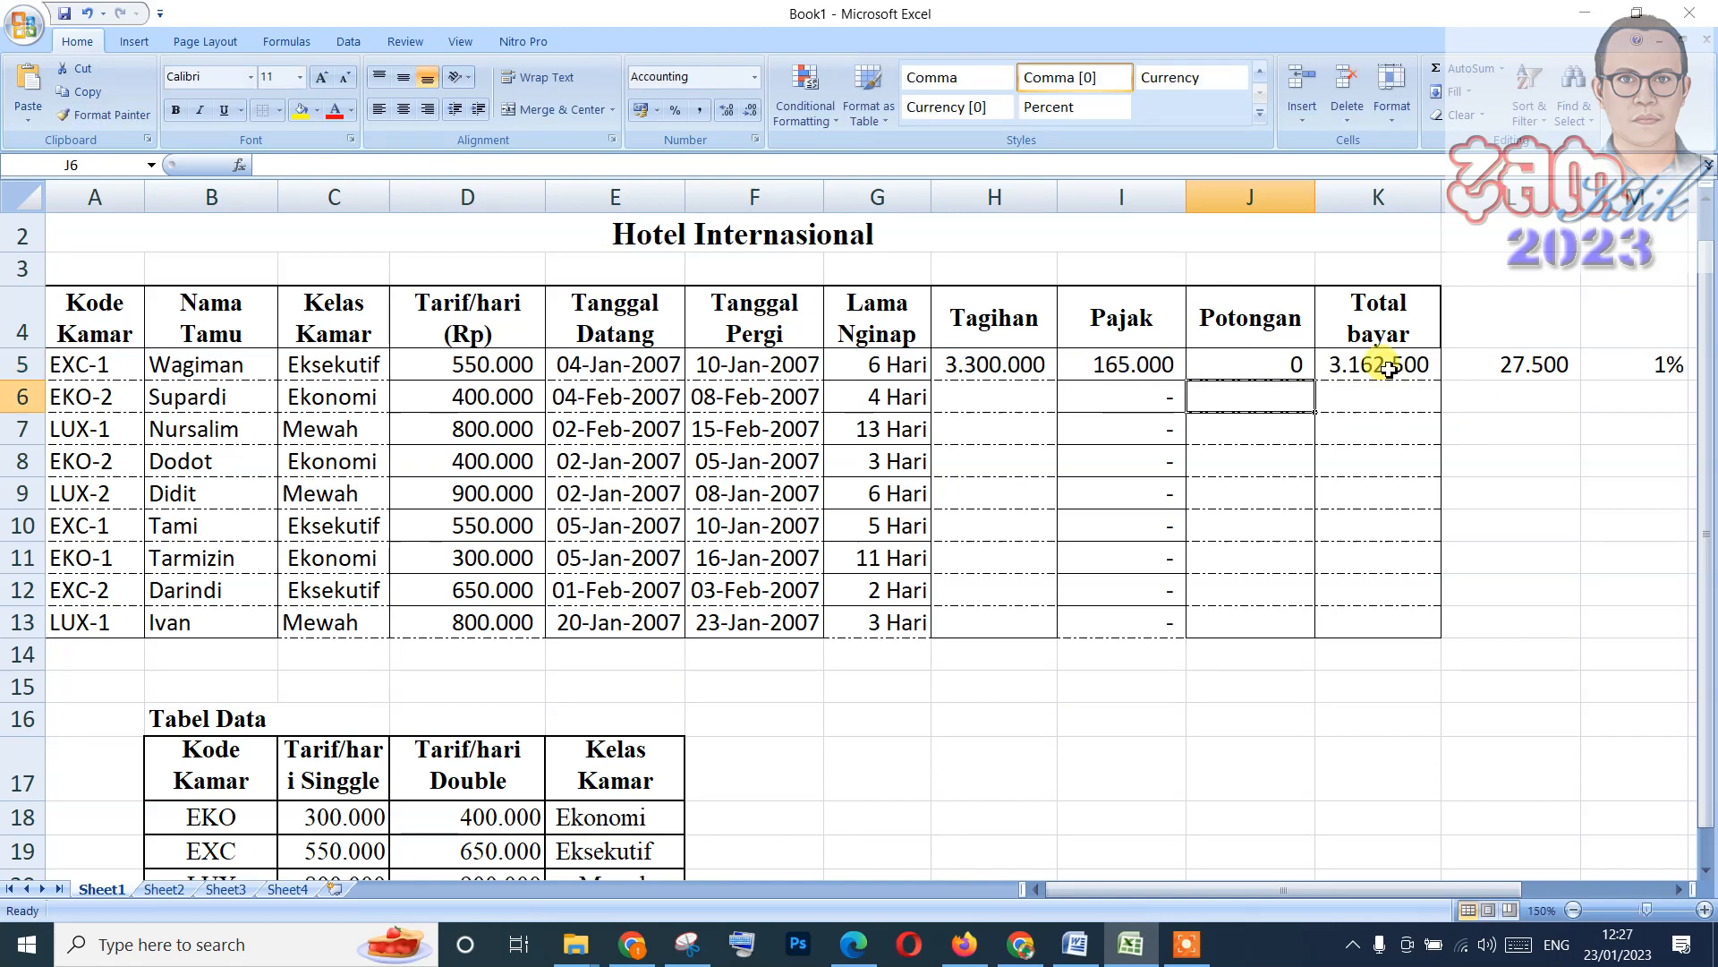
# Apply the Percent style to J5 and fill its formula down through J13.
pyautogui.click(1253, 367)
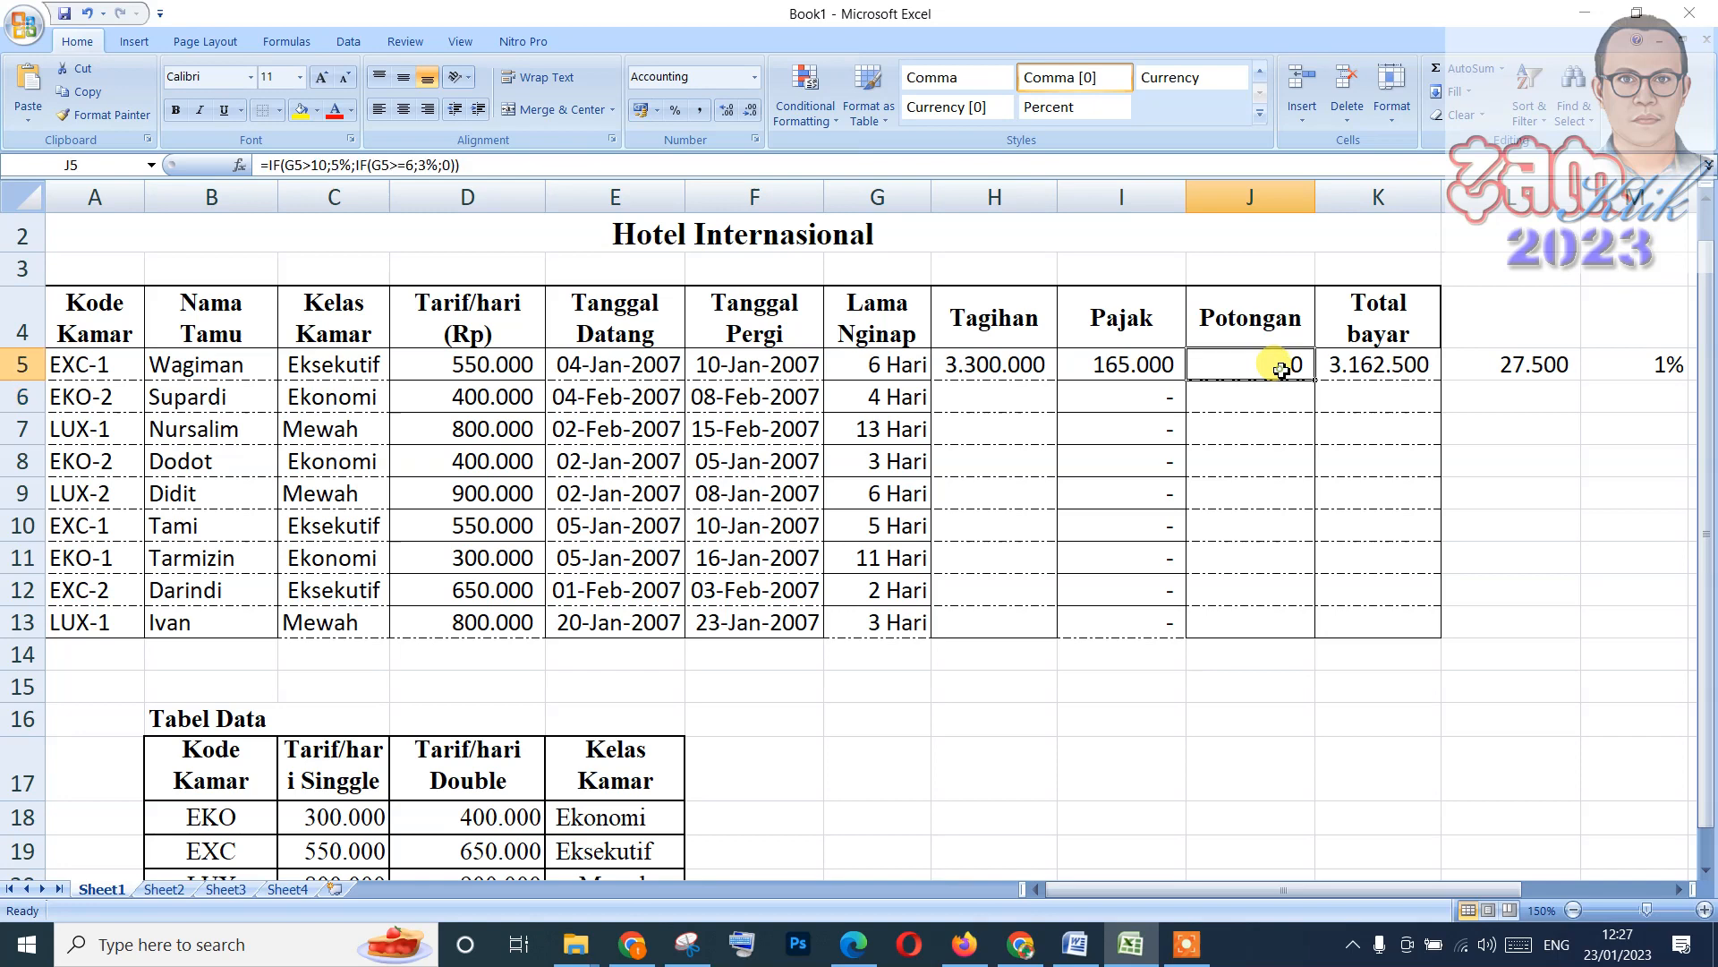
pyautogui.click(682, 116)
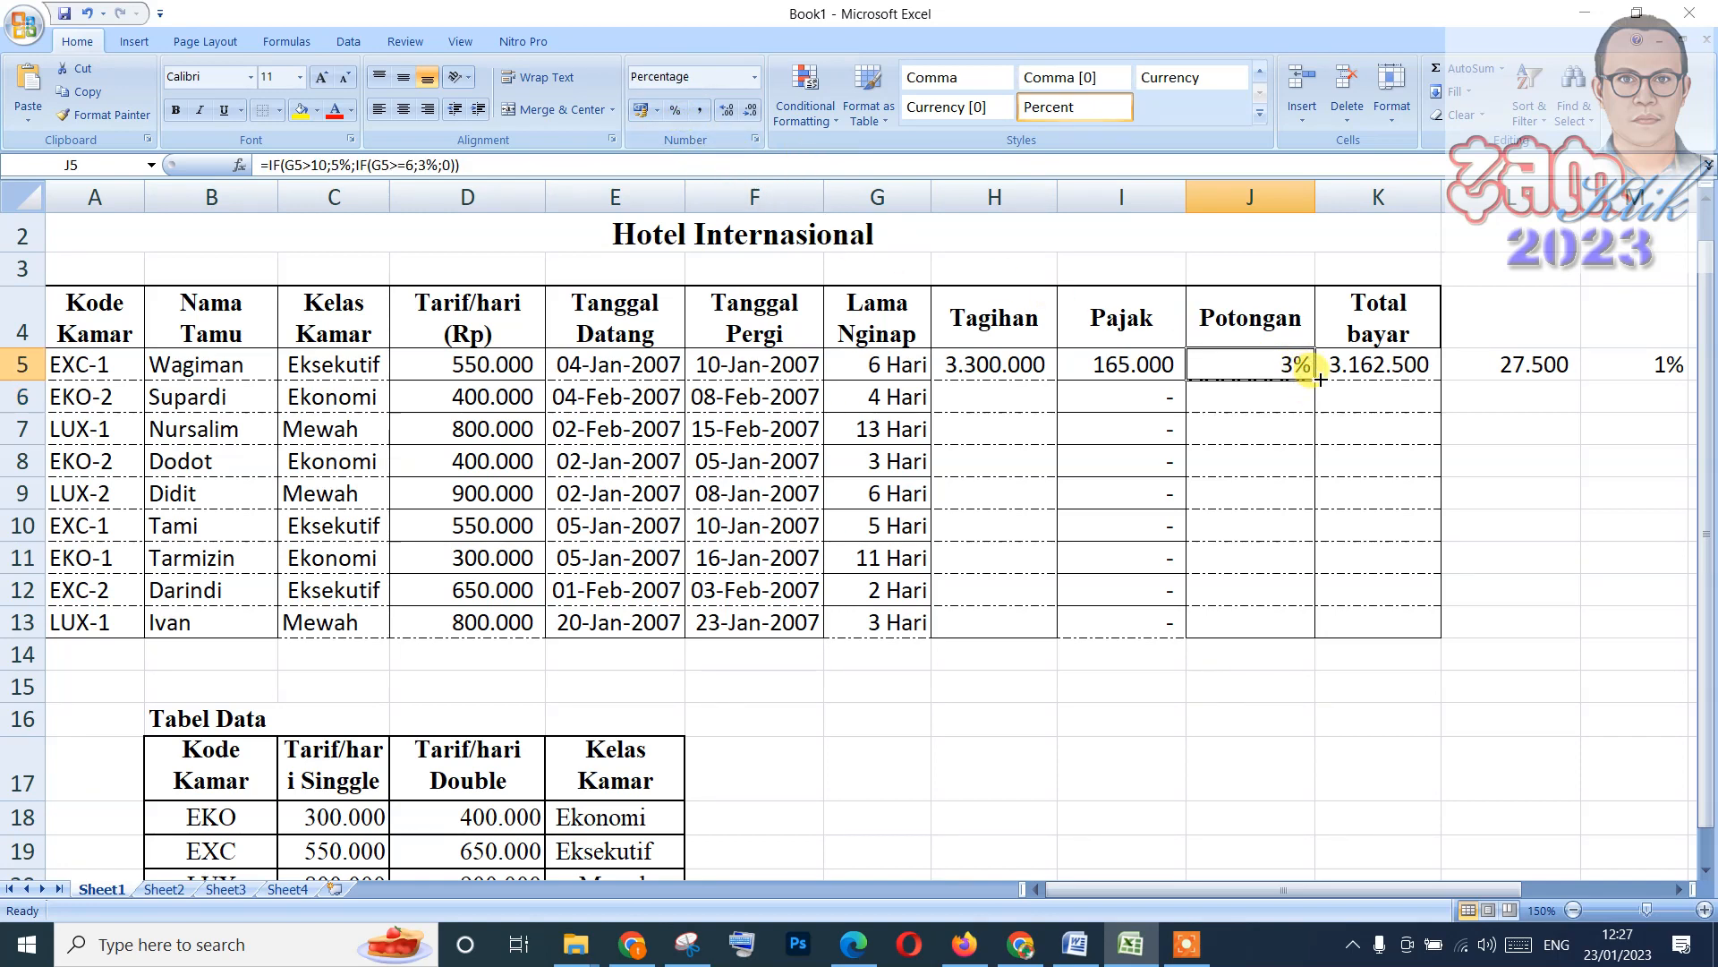
pyautogui.moveTo(1315, 379); pyautogui.dragTo(1300, 628)
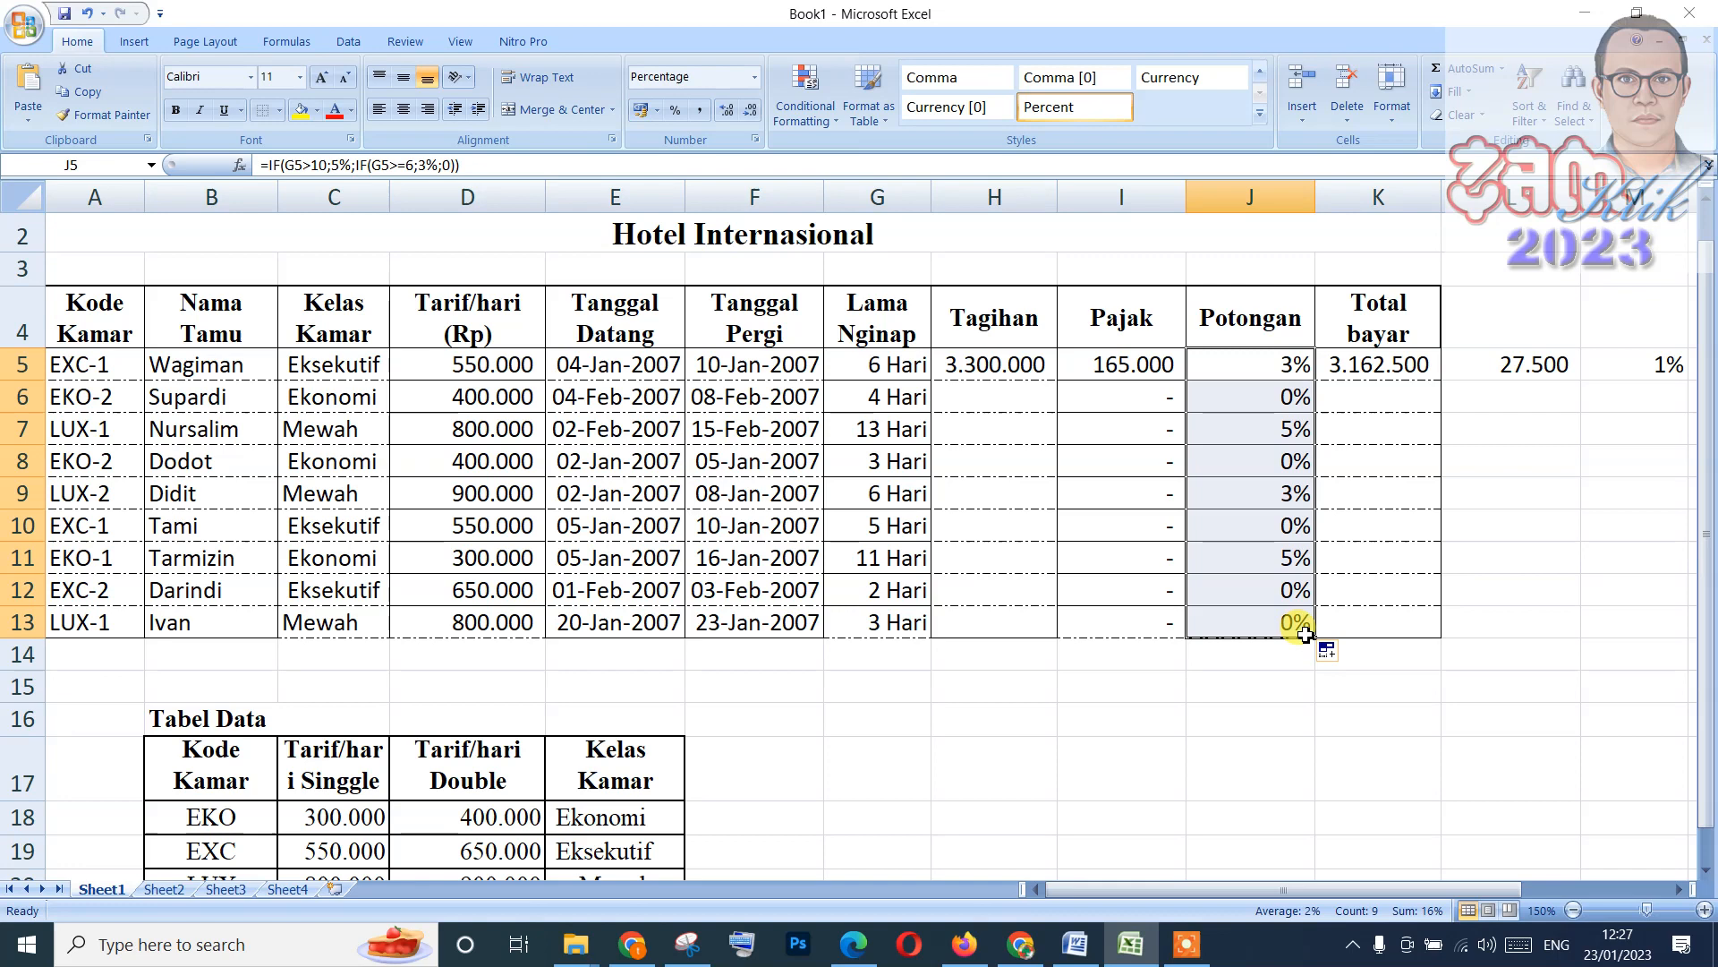
# Recheck the Potongan rule in the Word assignment and multiply the J5 formula by Tagihan by appending *H5.
pyautogui.click(1278, 374)
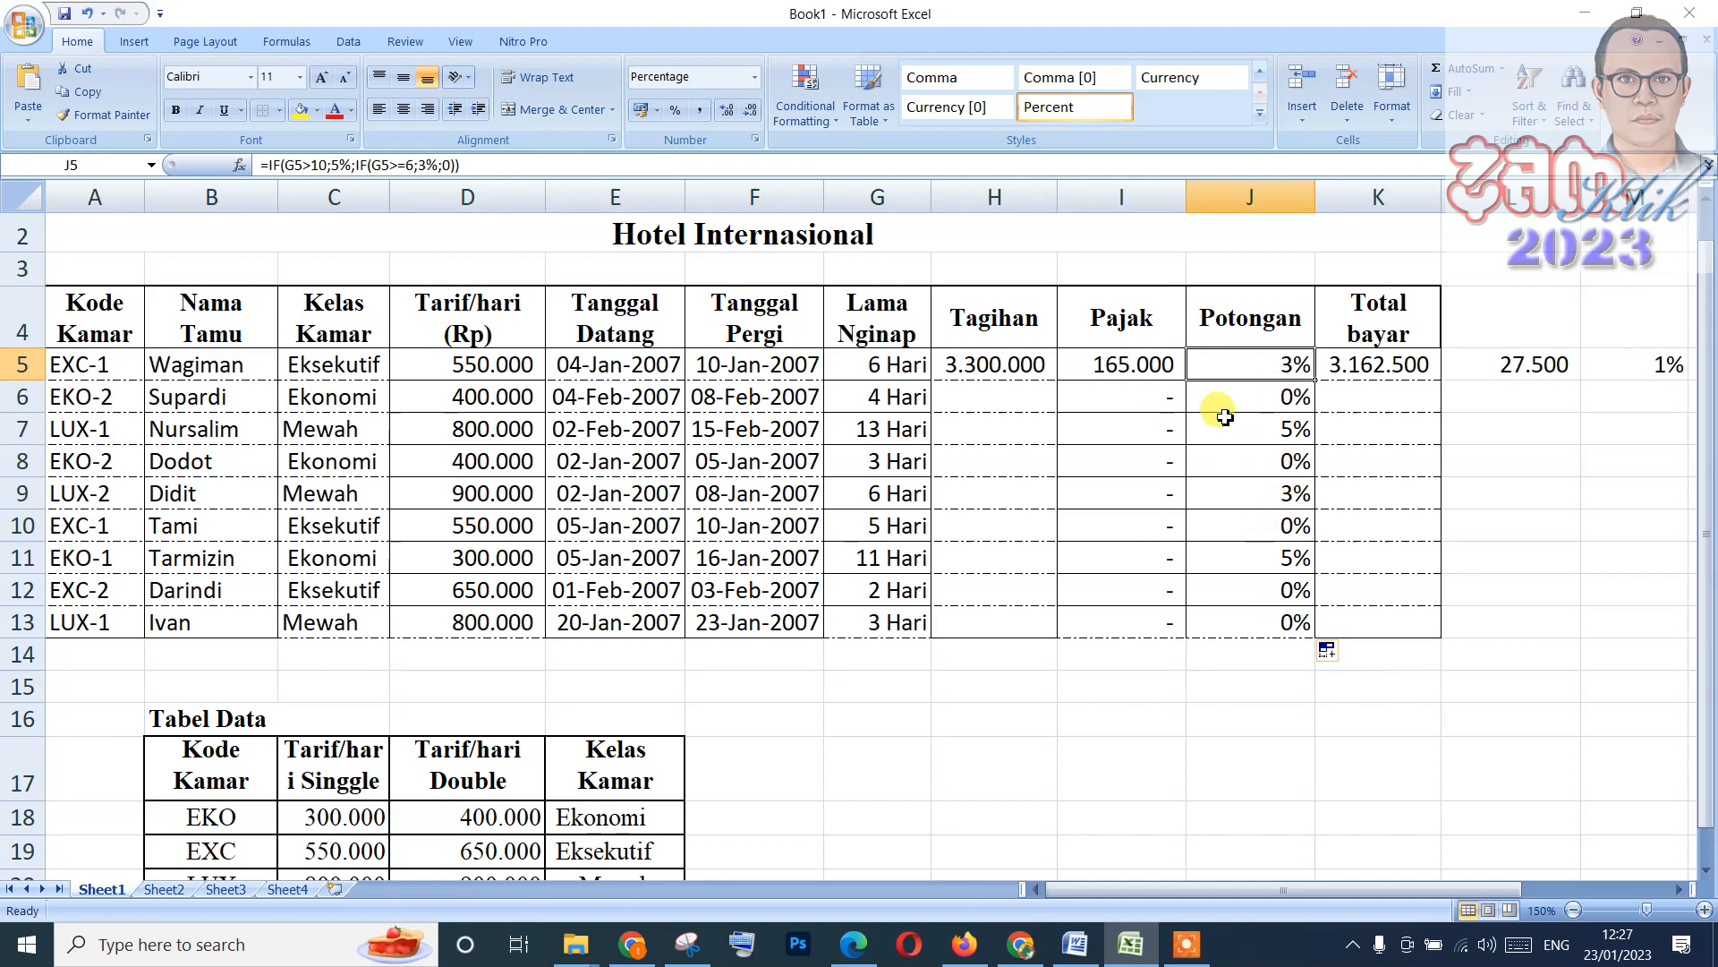
pyautogui.click(1075, 944)
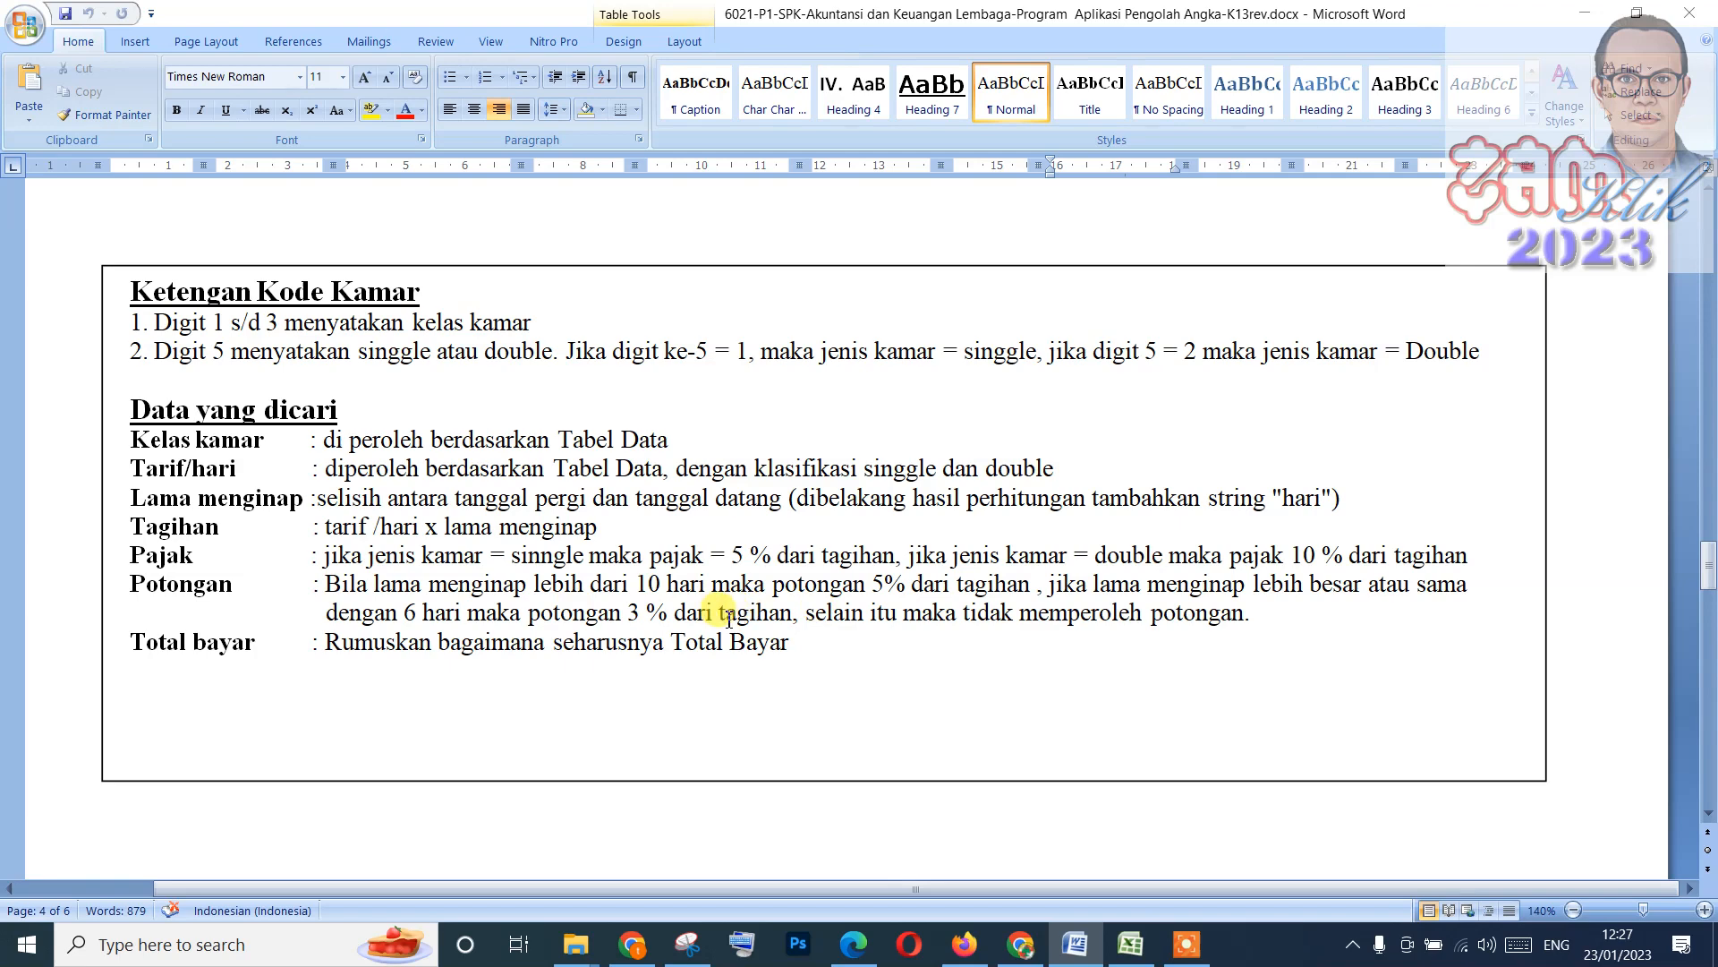
pyautogui.click(1126, 951)
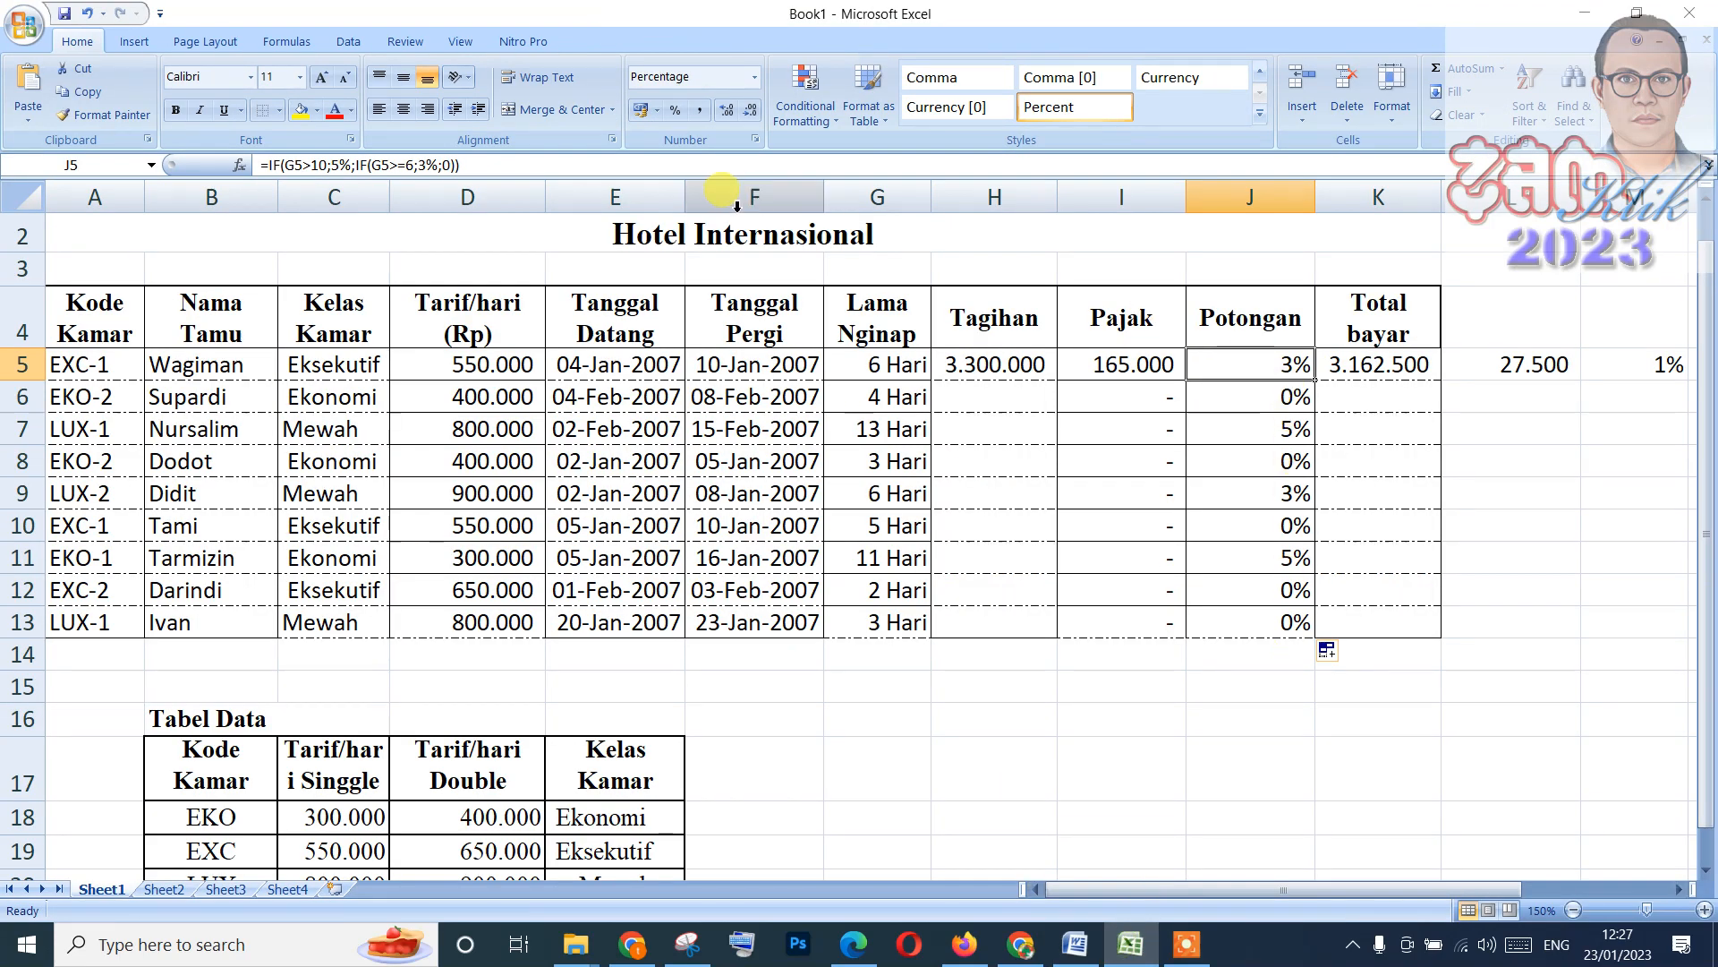
pyautogui.click(532, 167)
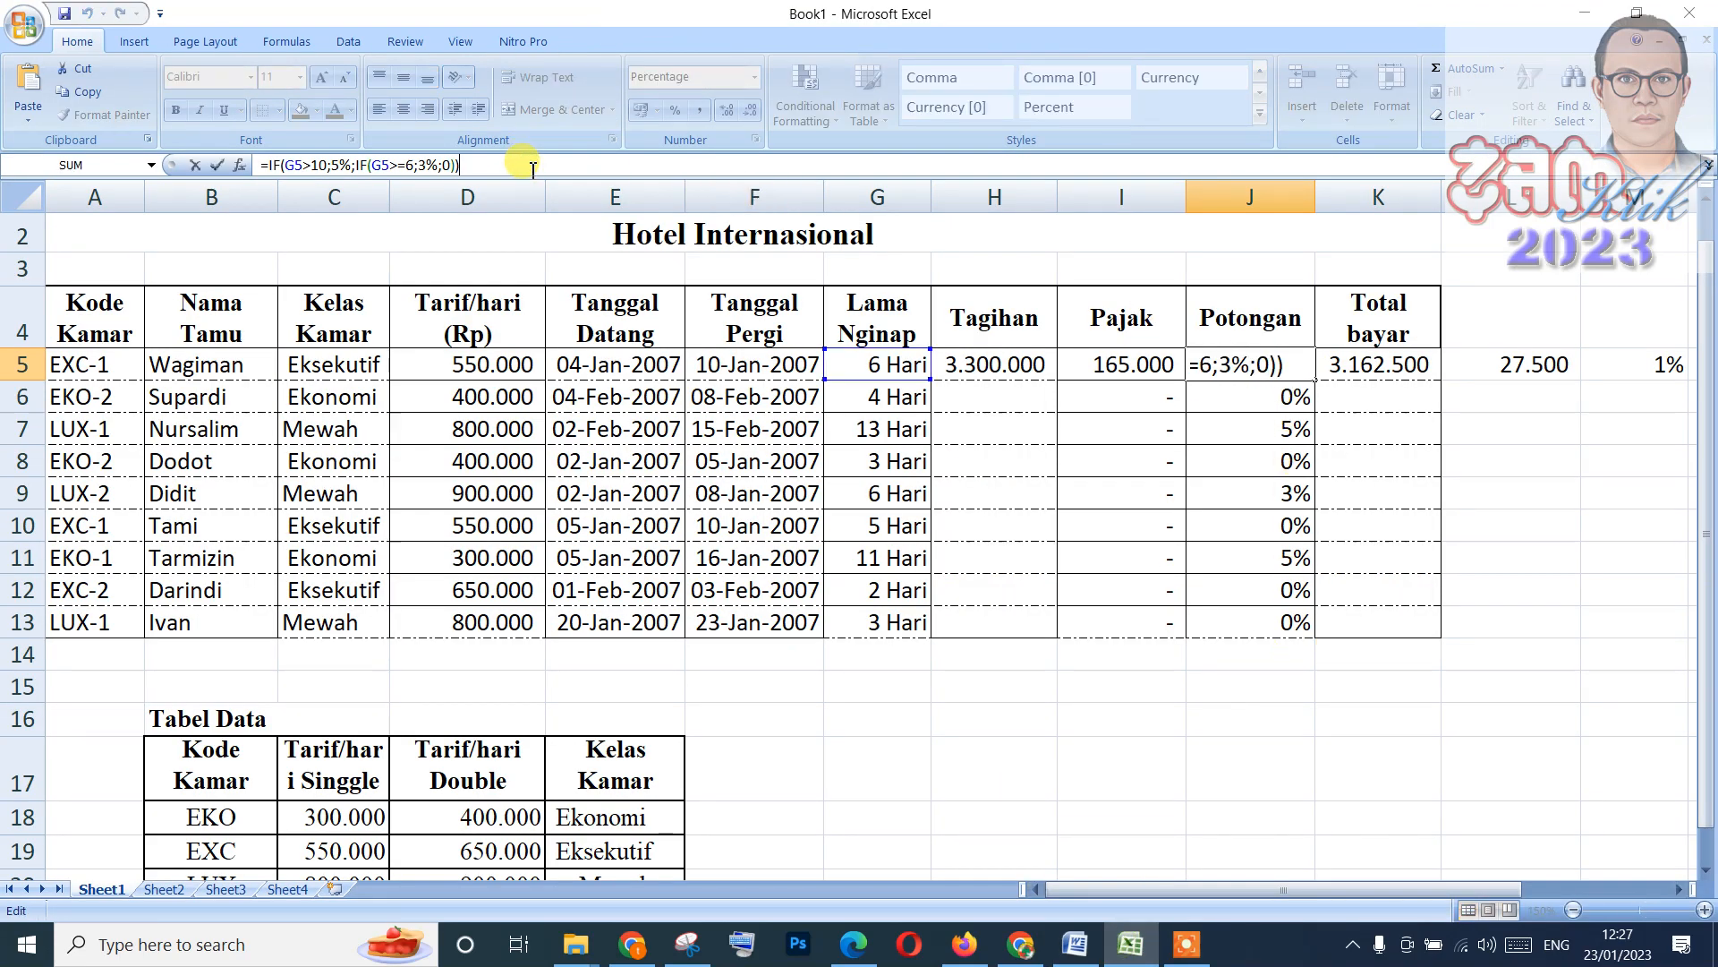
pyautogui.write('*')
pyautogui.click(997, 364)
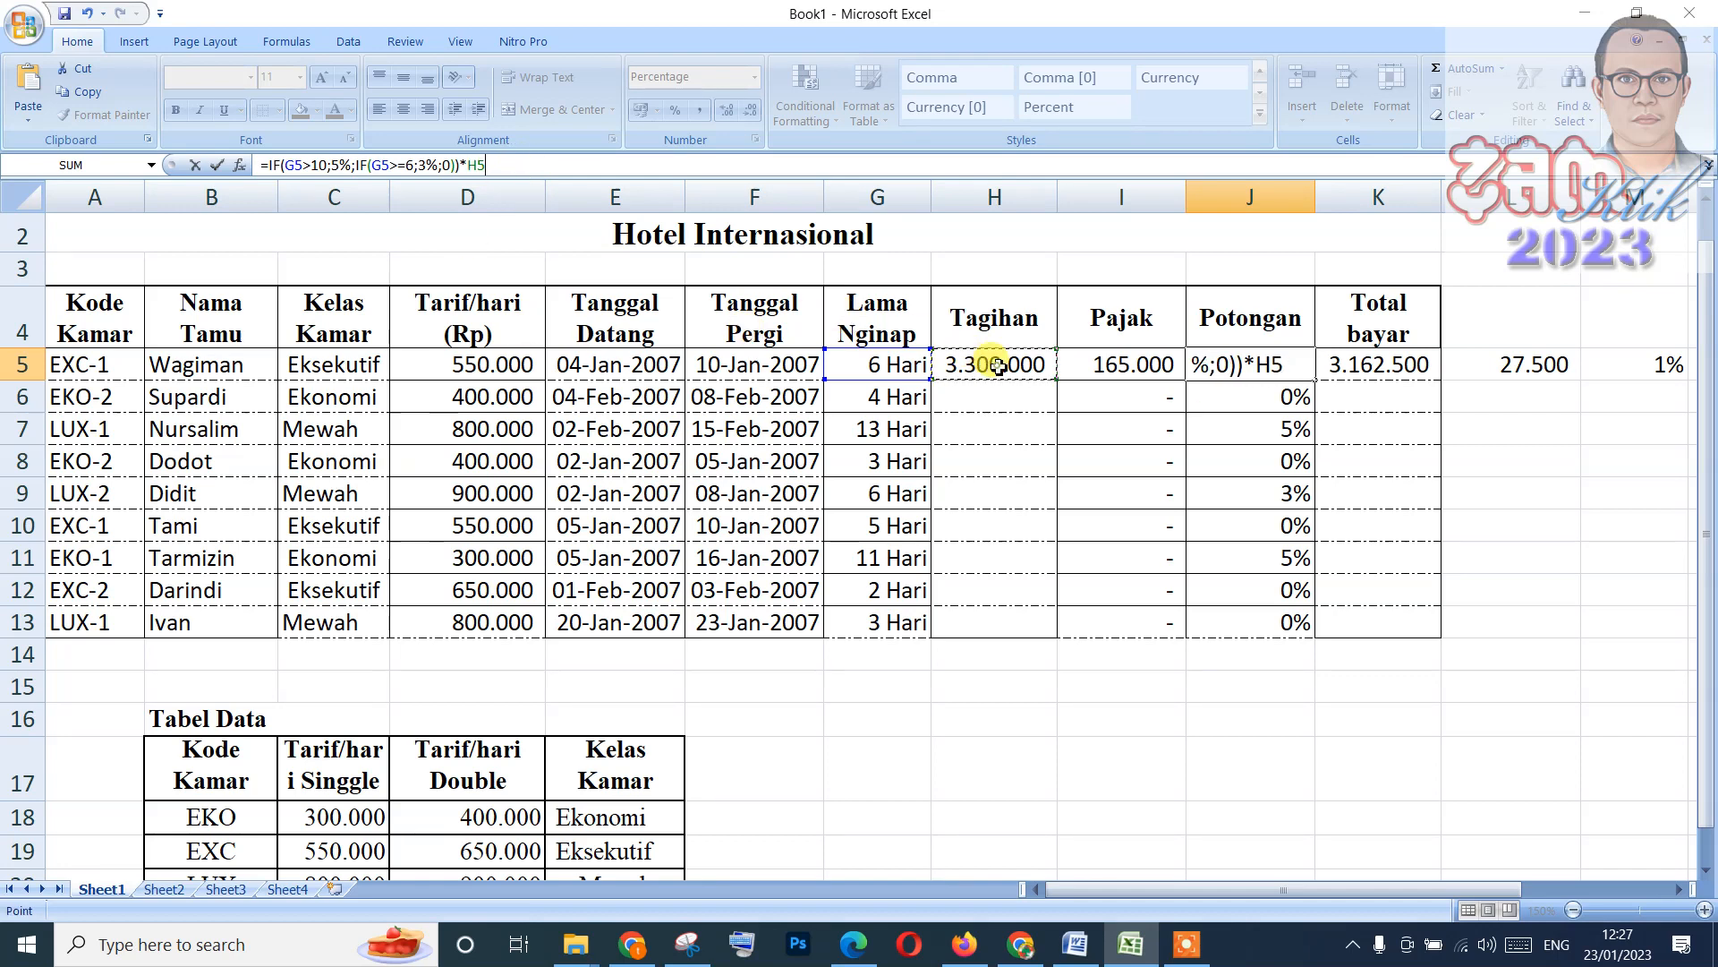
pyautogui.press('Return')
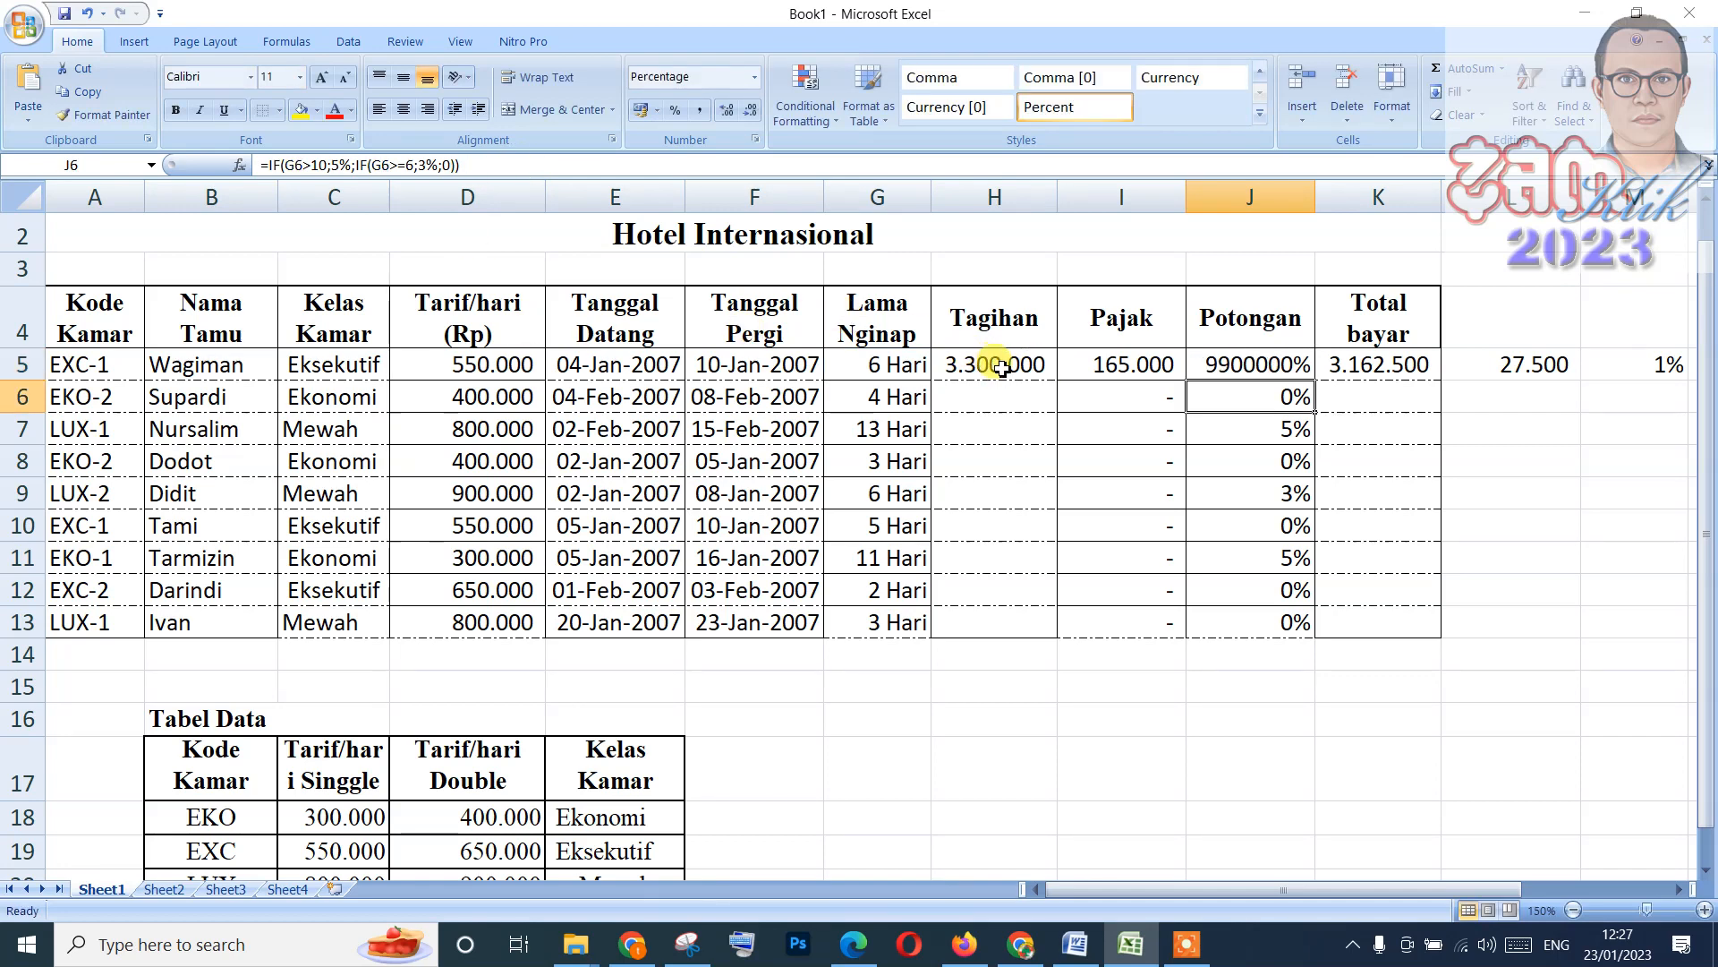
# Fill the revised Potongan formula from J5 down to J13 and format the range with the Comma [0] style.
pyautogui.click(1292, 367)
pyautogui.moveTo(1319, 381); pyautogui.dragTo(1299, 625)
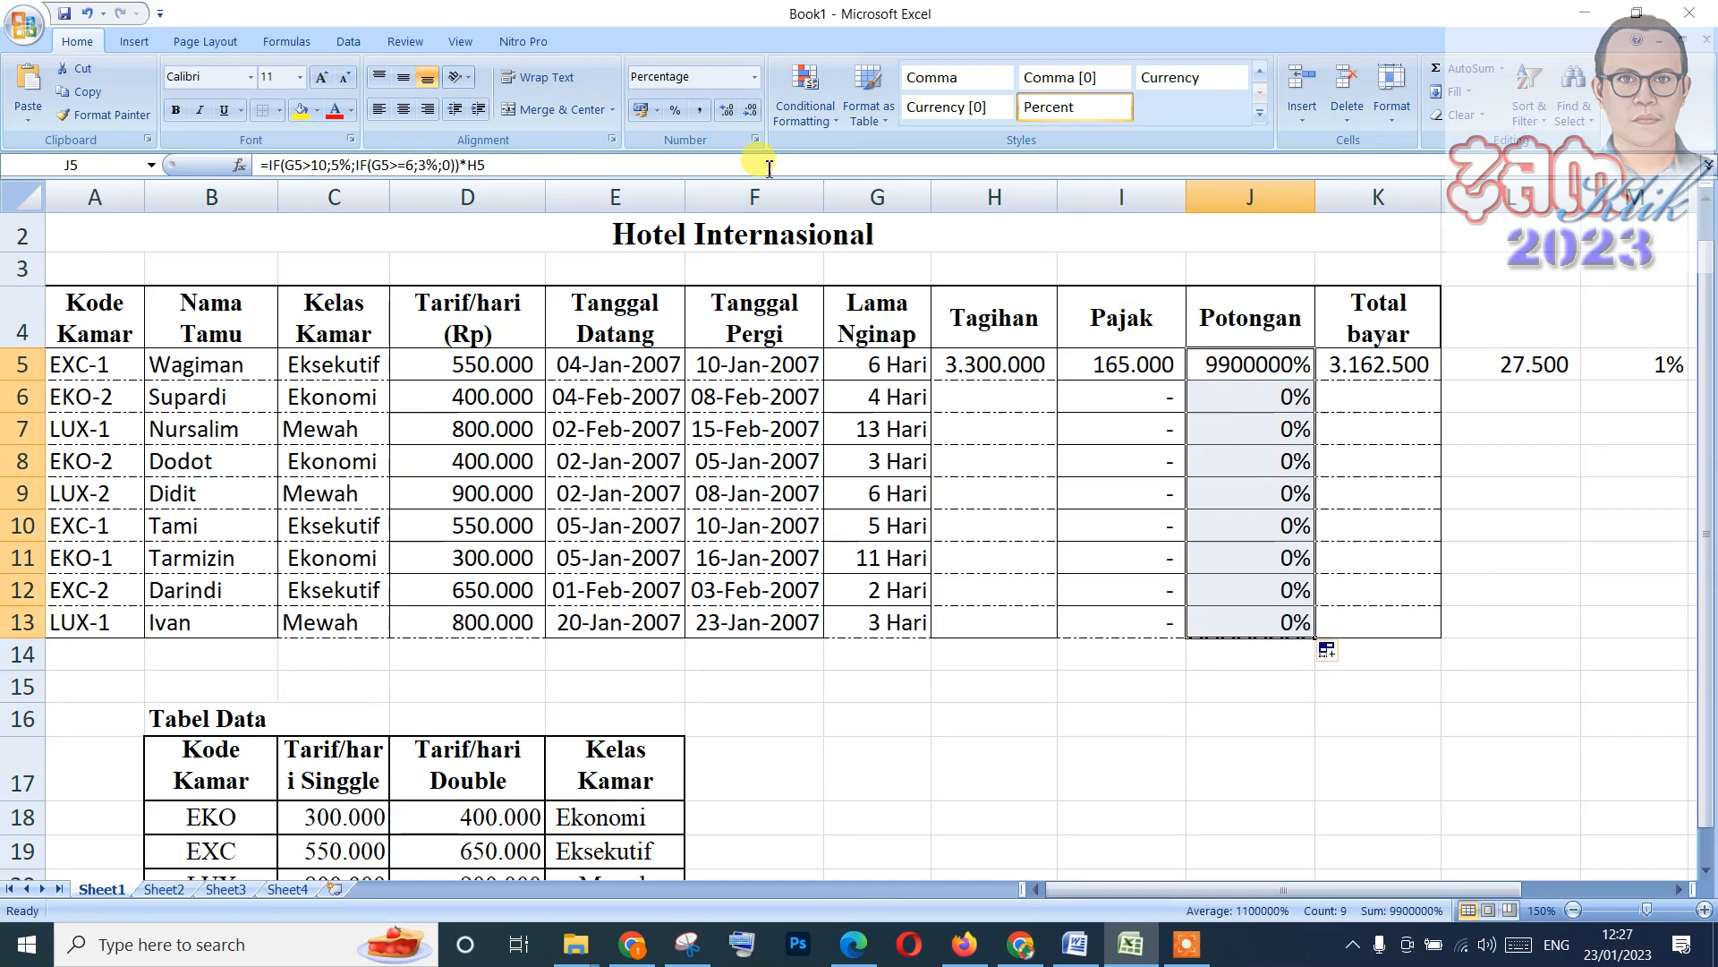
pyautogui.click(699, 109)
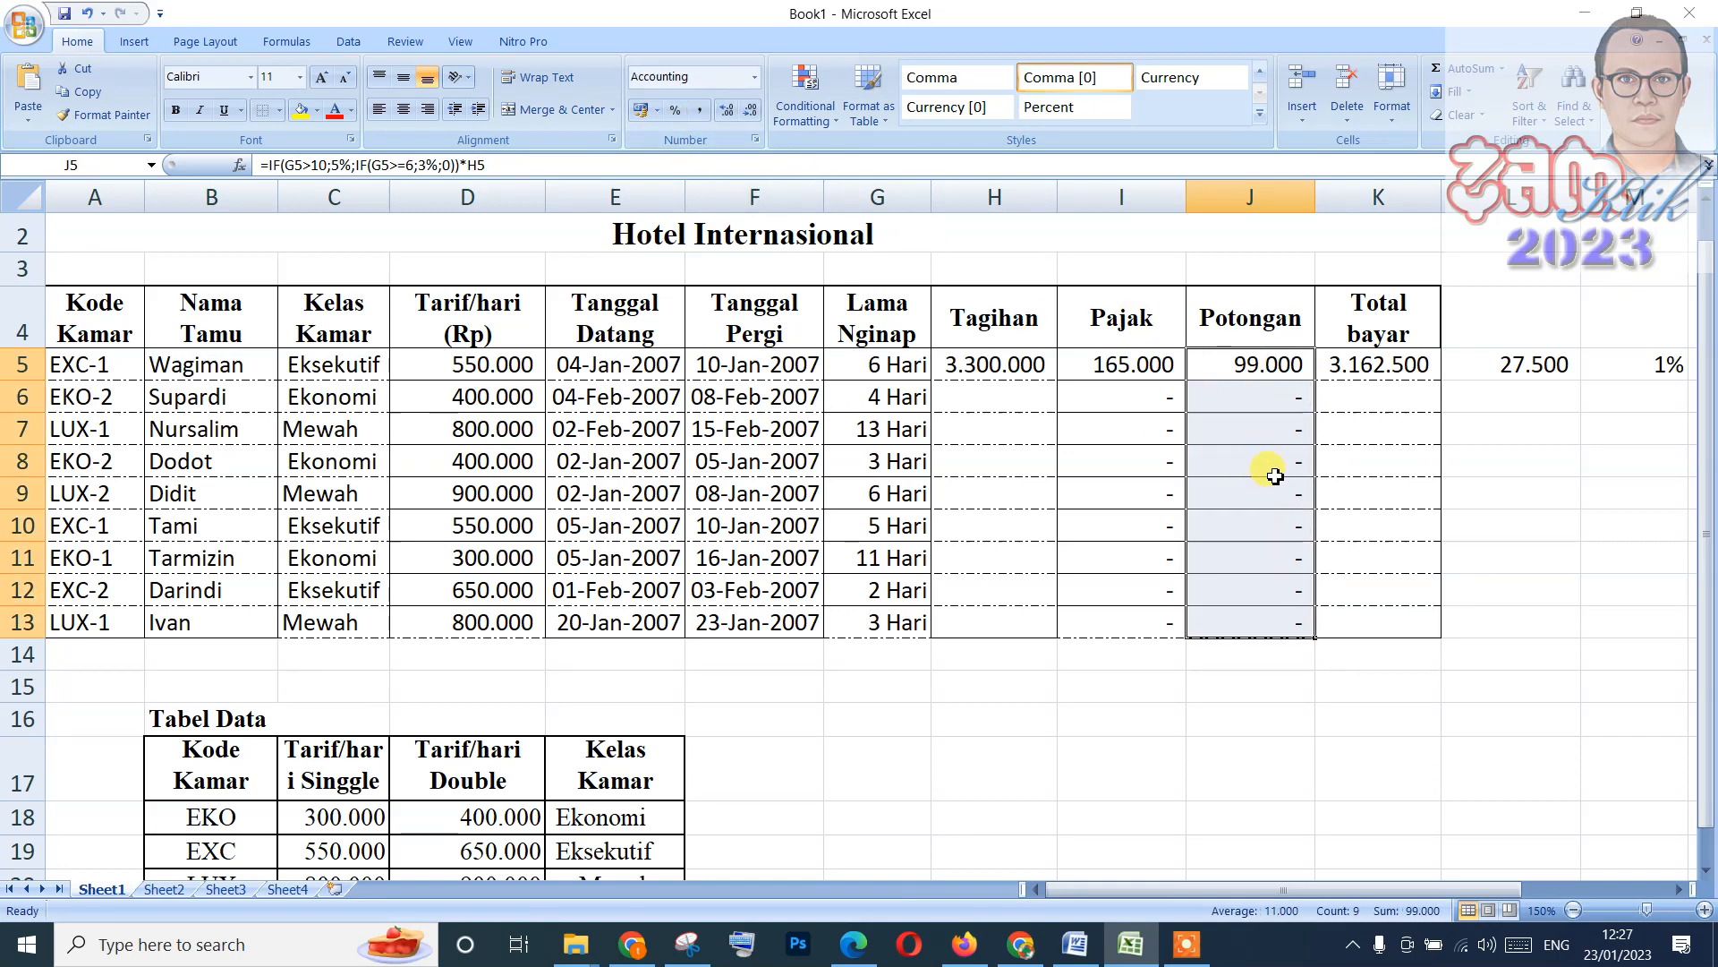
# Check the Total bayar instruction in the Word assignment and enter =H5+I5-J5 in Excel cell K5.
pyautogui.click(1076, 944)
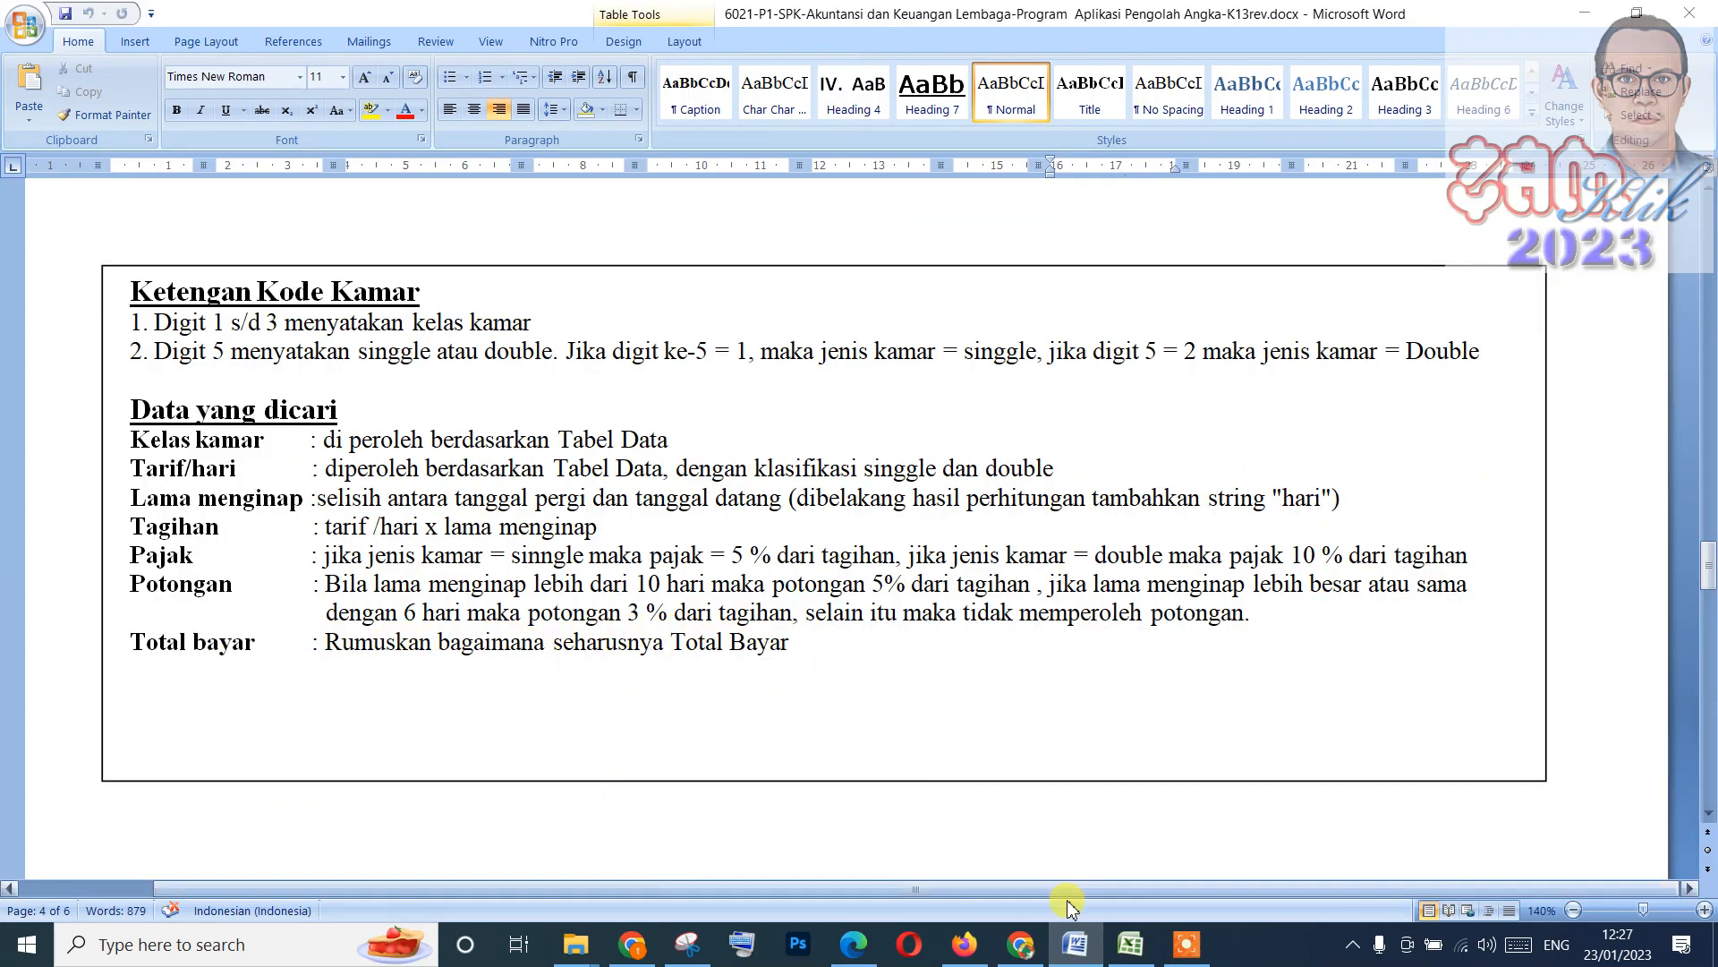
pyautogui.click(1132, 951)
pyautogui.click(1370, 371)
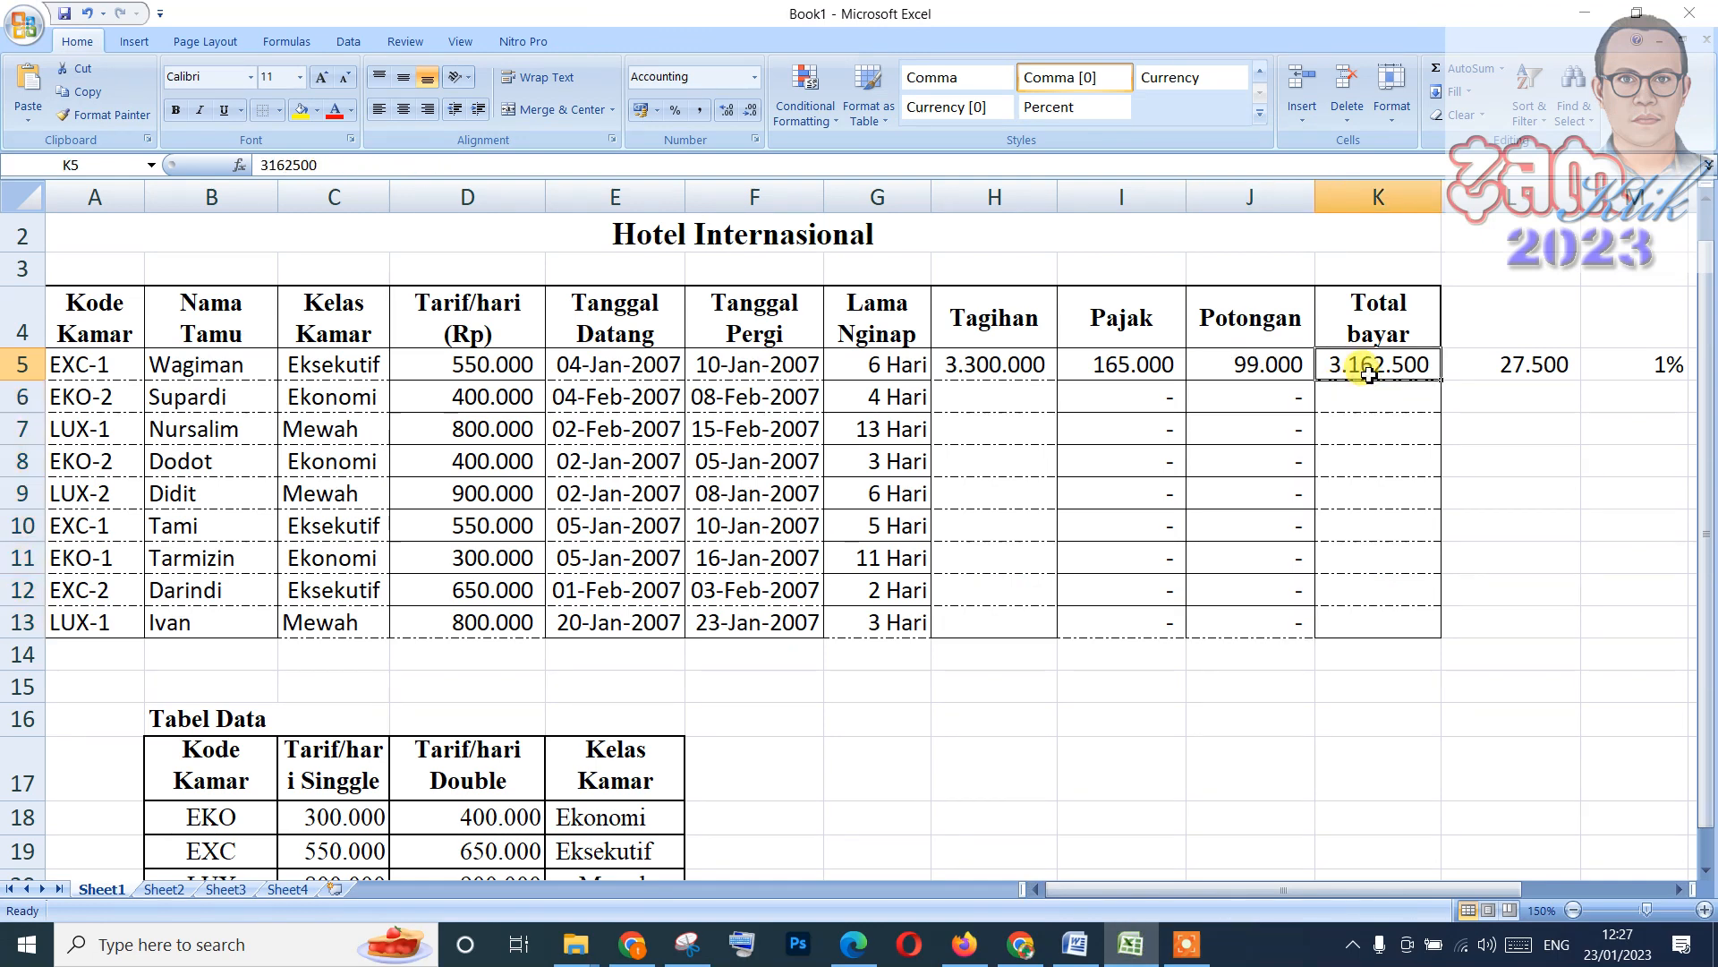
pyautogui.write('=')
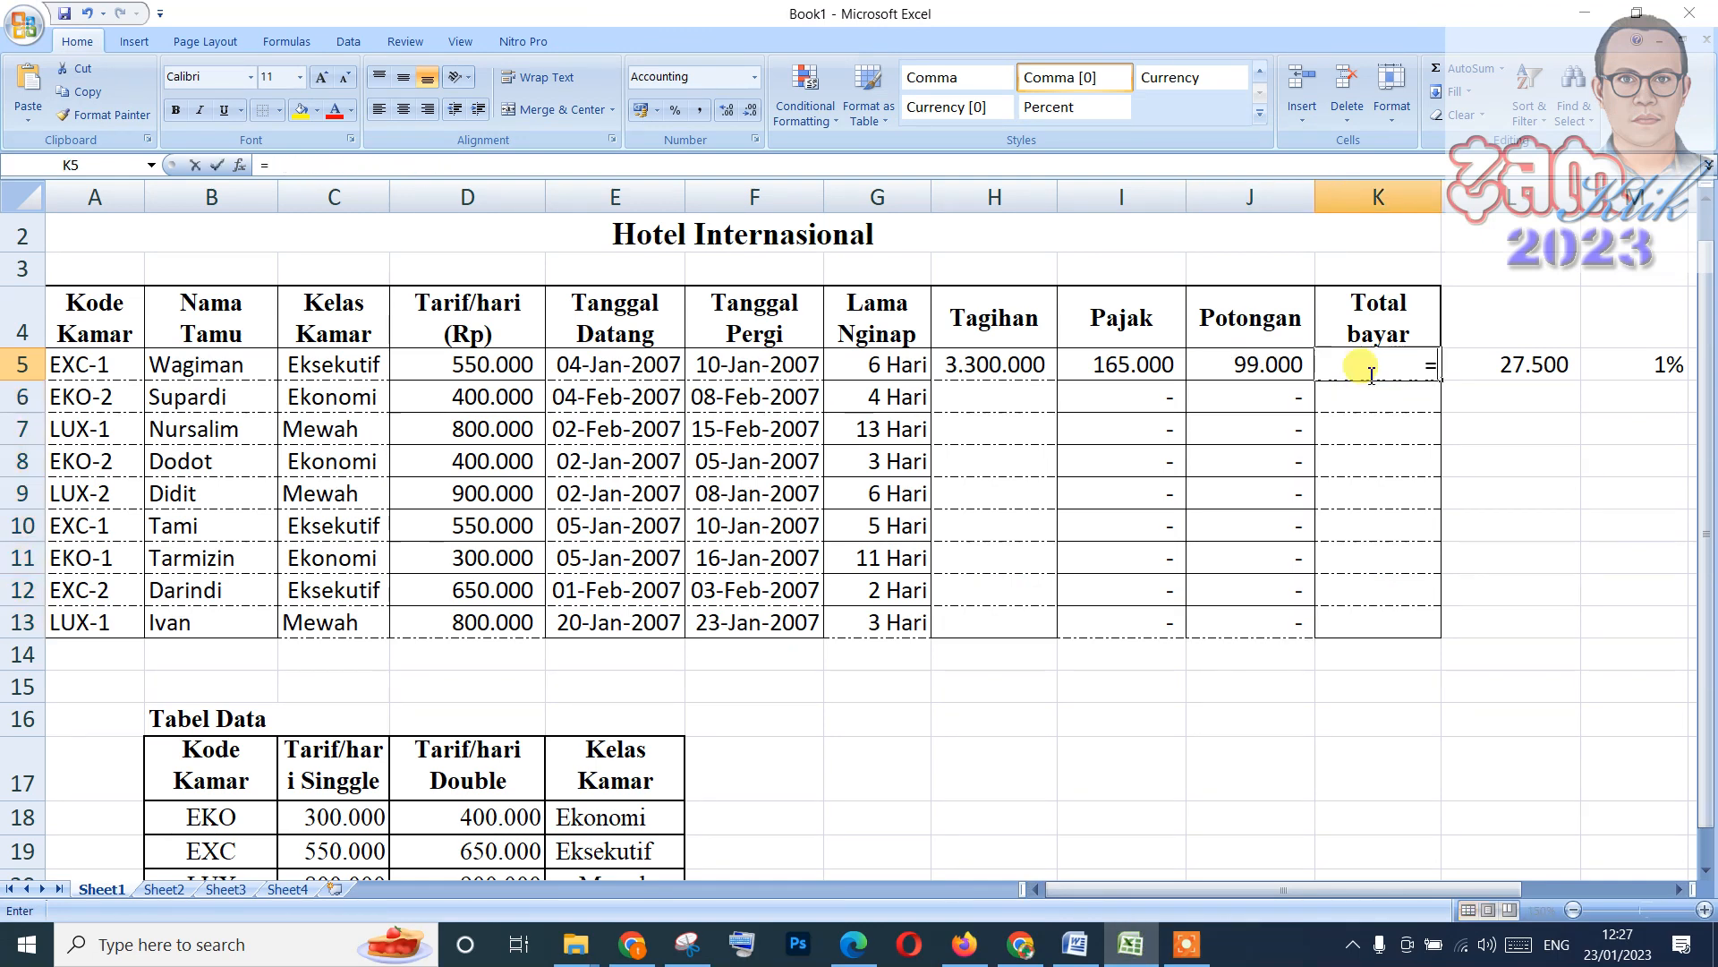
pyautogui.press('Left')
pyautogui.press('Left')
pyautogui.press('Left')
pyautogui.press('Left')
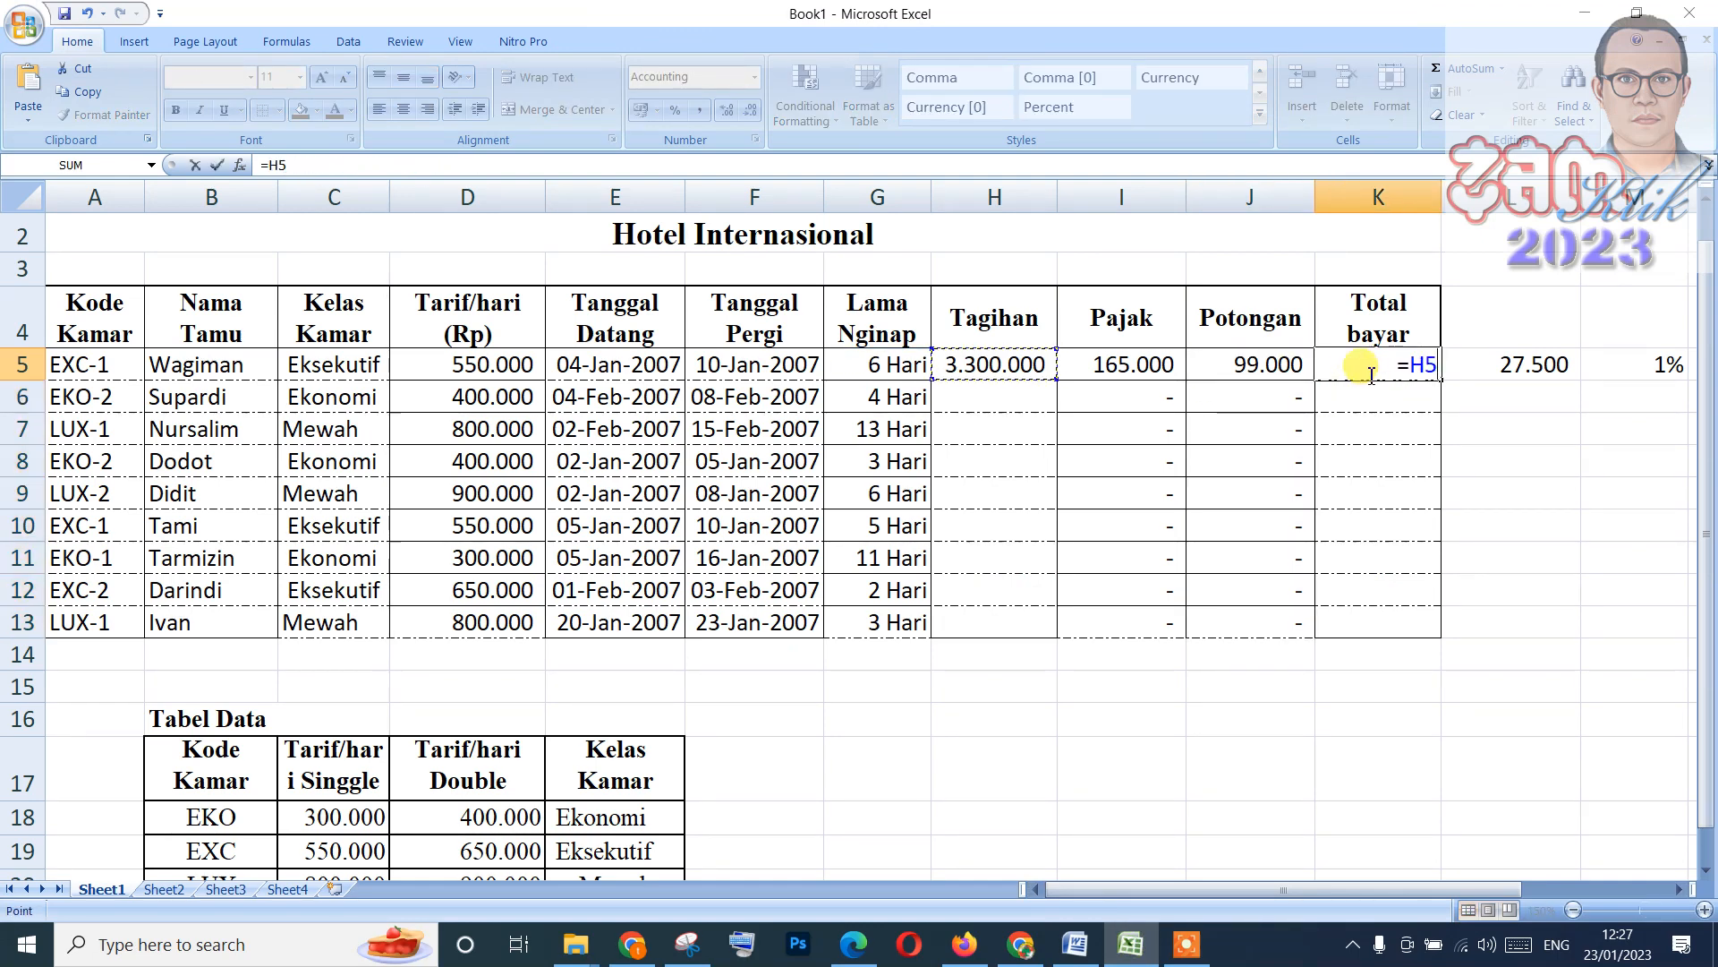
pyautogui.press('Left')
pyautogui.press('Left')
pyautogui.press('Left')
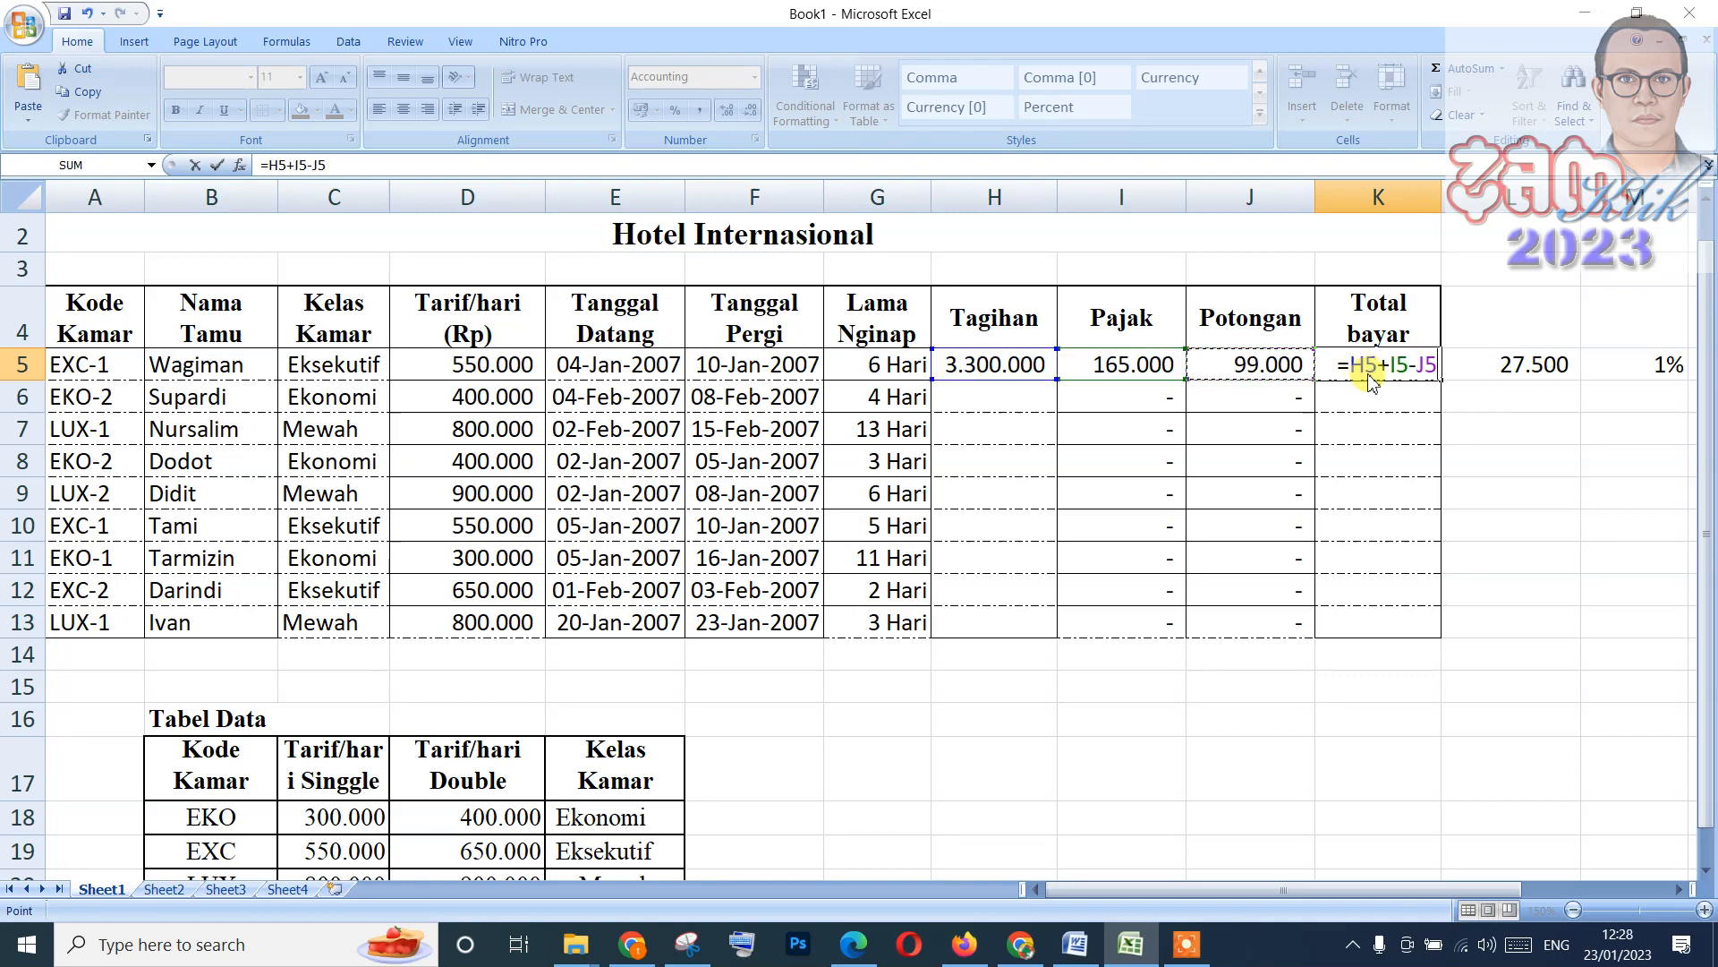
pyautogui.press('Return')
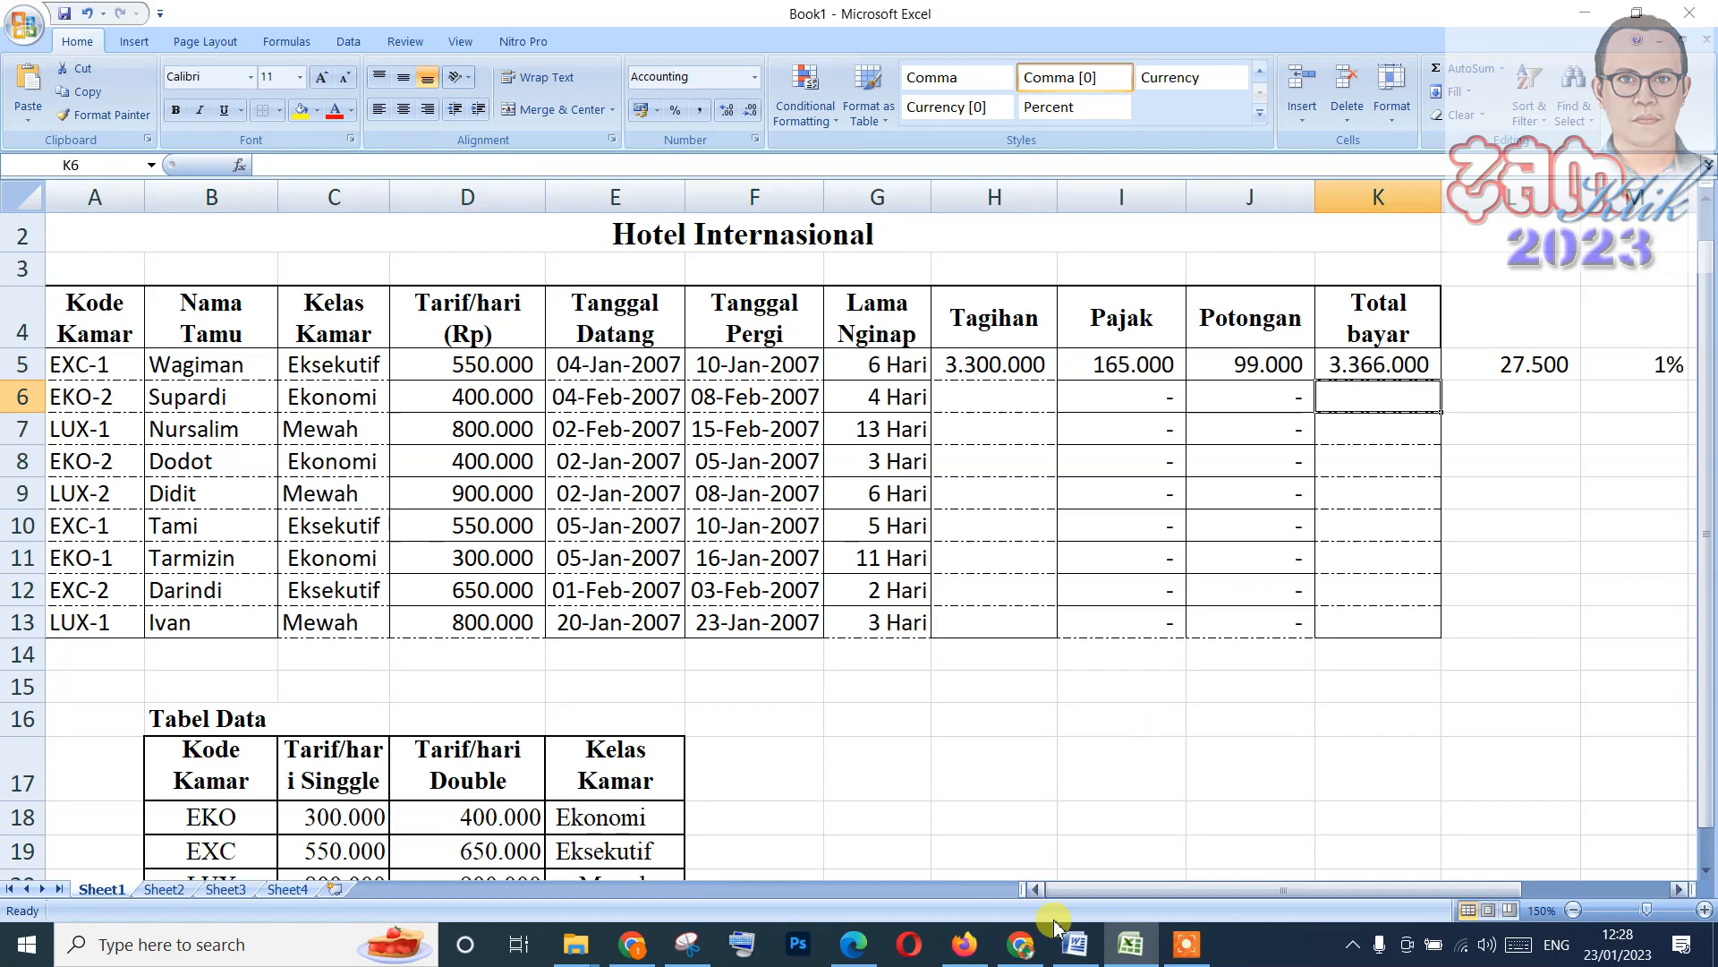
# Look back through the Word assignment toward the sample table and return to the Excel sheet.
pyautogui.click(1090, 954)
pyautogui.scroll(15, 1131, 756)
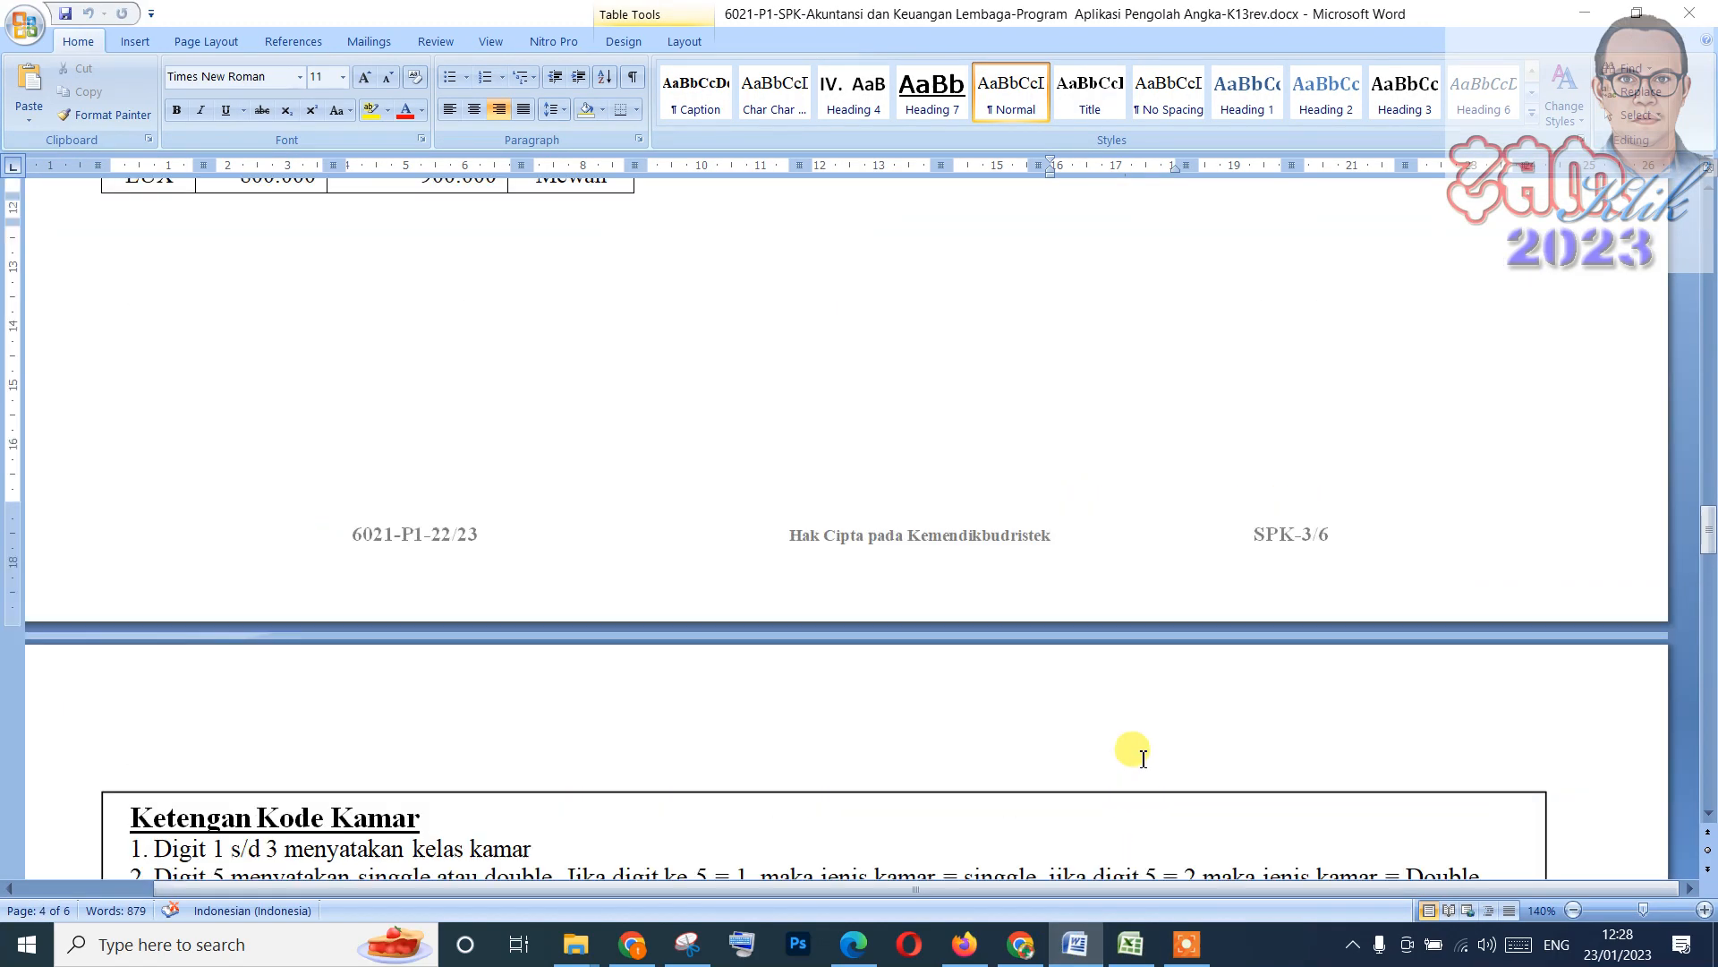
pyautogui.click(1130, 944)
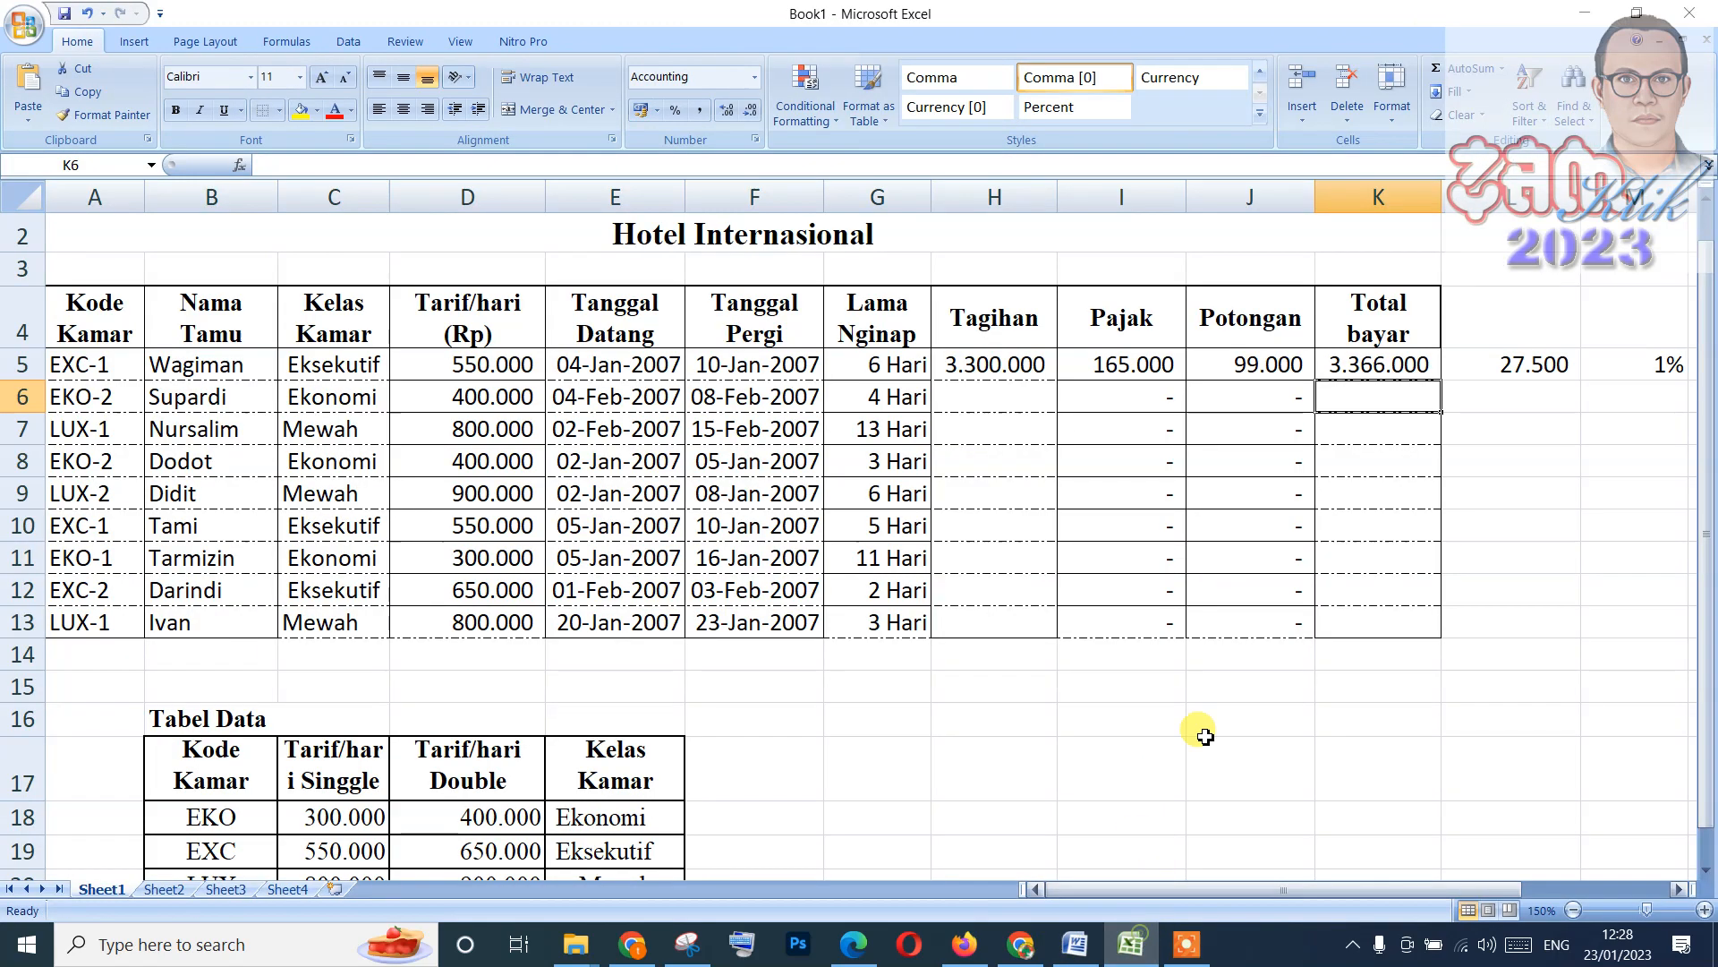
# Compare the sample row in the Word assignment, and fill the Tagihan to Total bayar formulas from H5:K5 down to row 13.
pyautogui.click(1075, 945)
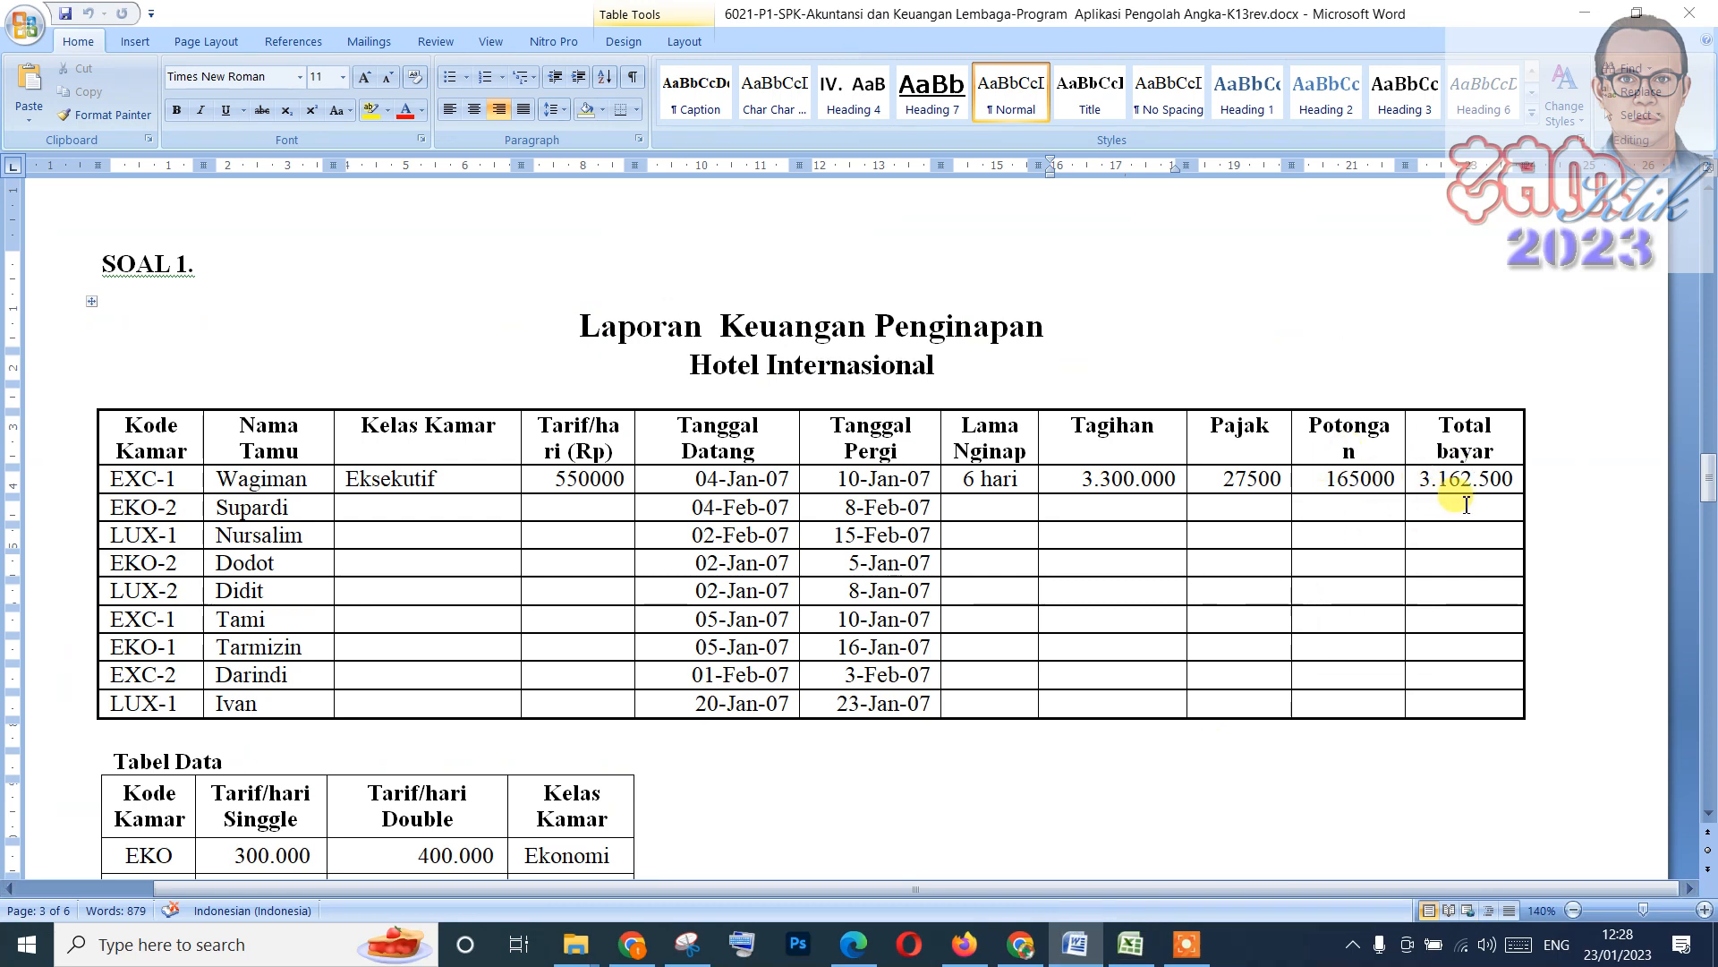
pyautogui.click(1130, 945)
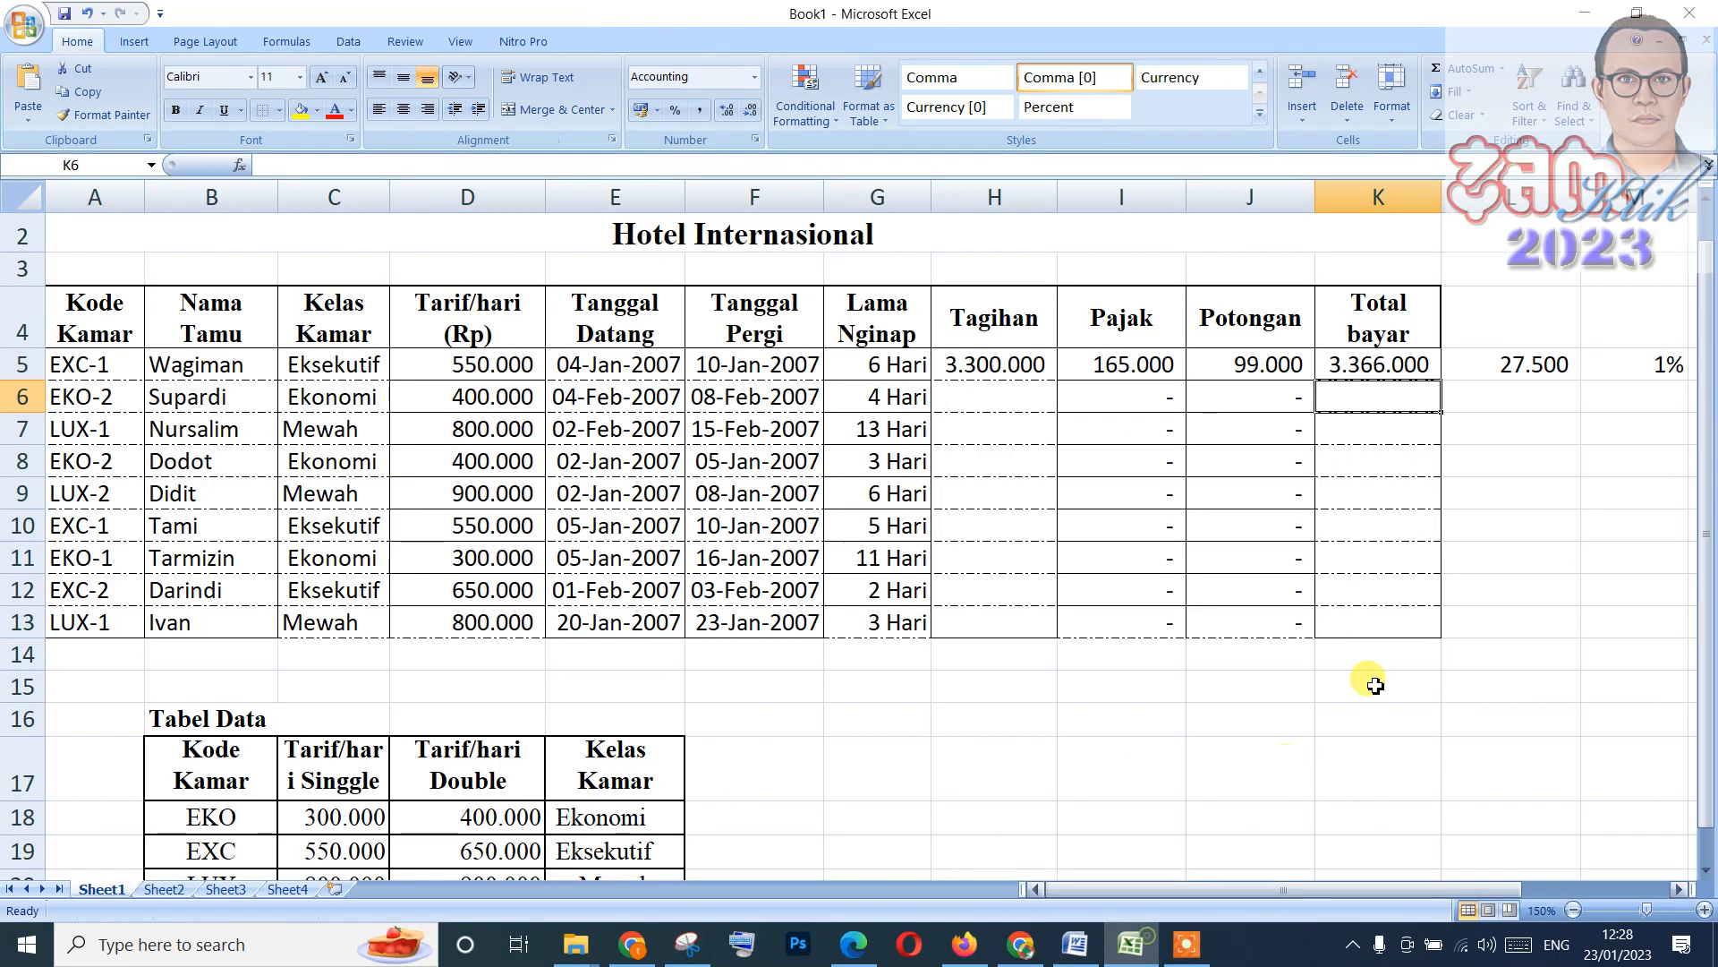
pyautogui.click(1425, 366)
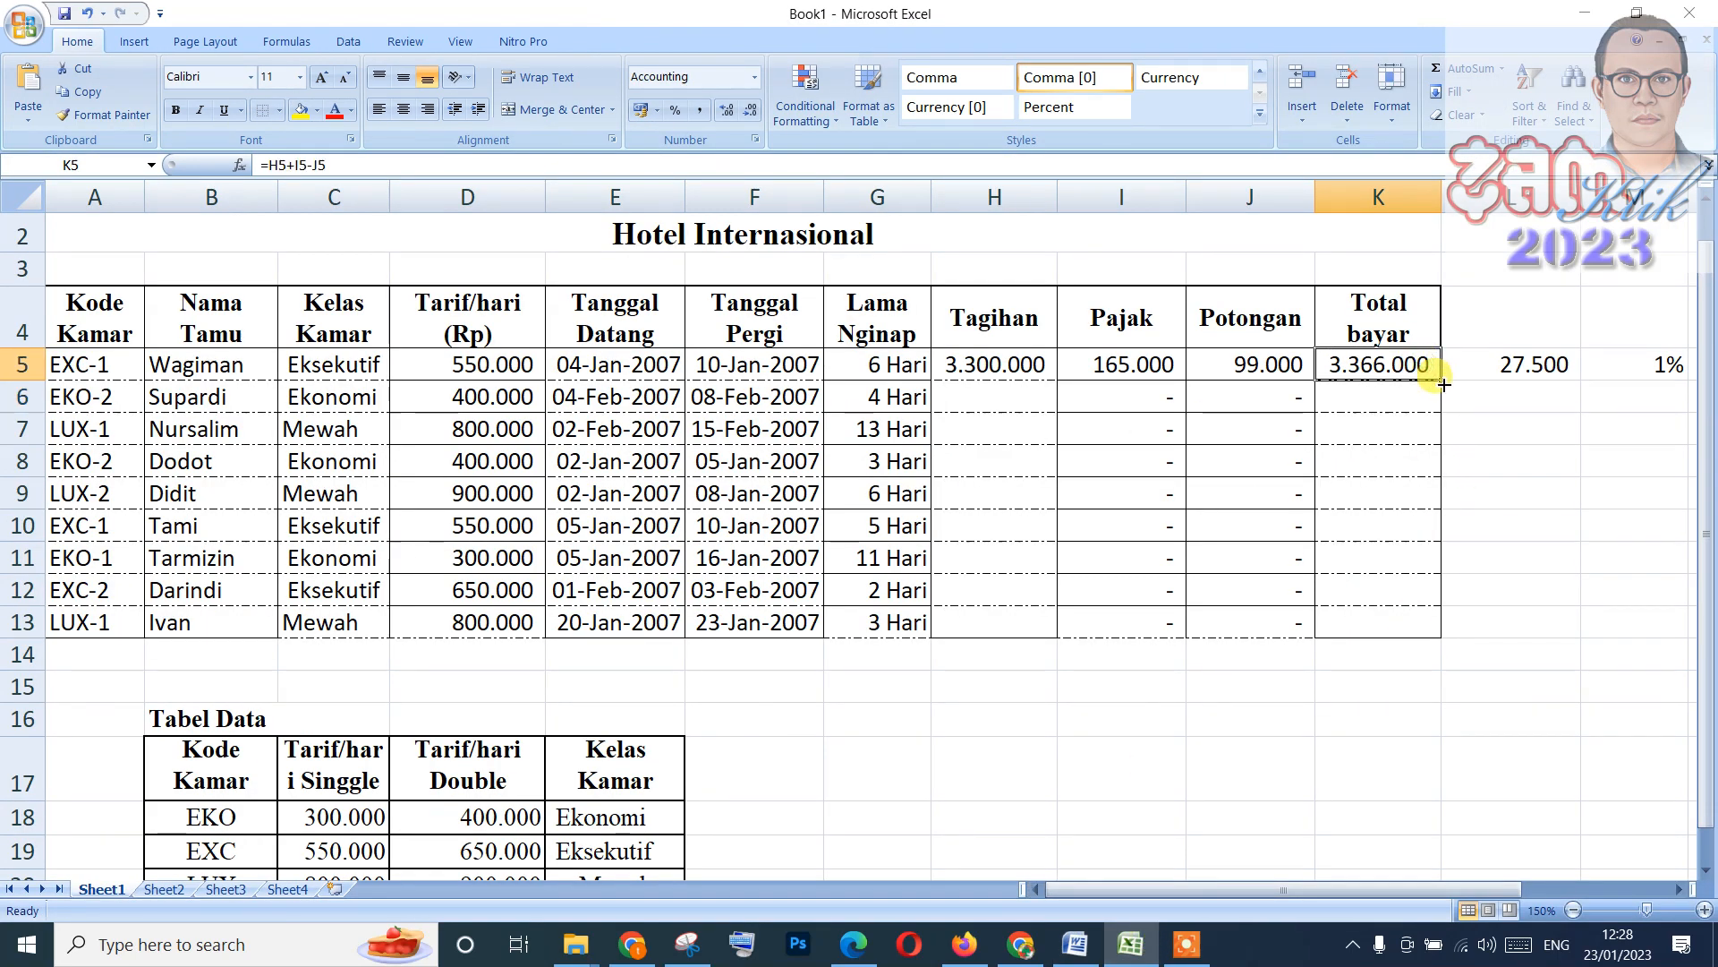
pyautogui.click(1009, 358)
pyautogui.keyDown('shift'); pyautogui.click(1369, 369); pyautogui.keyUp('shift')
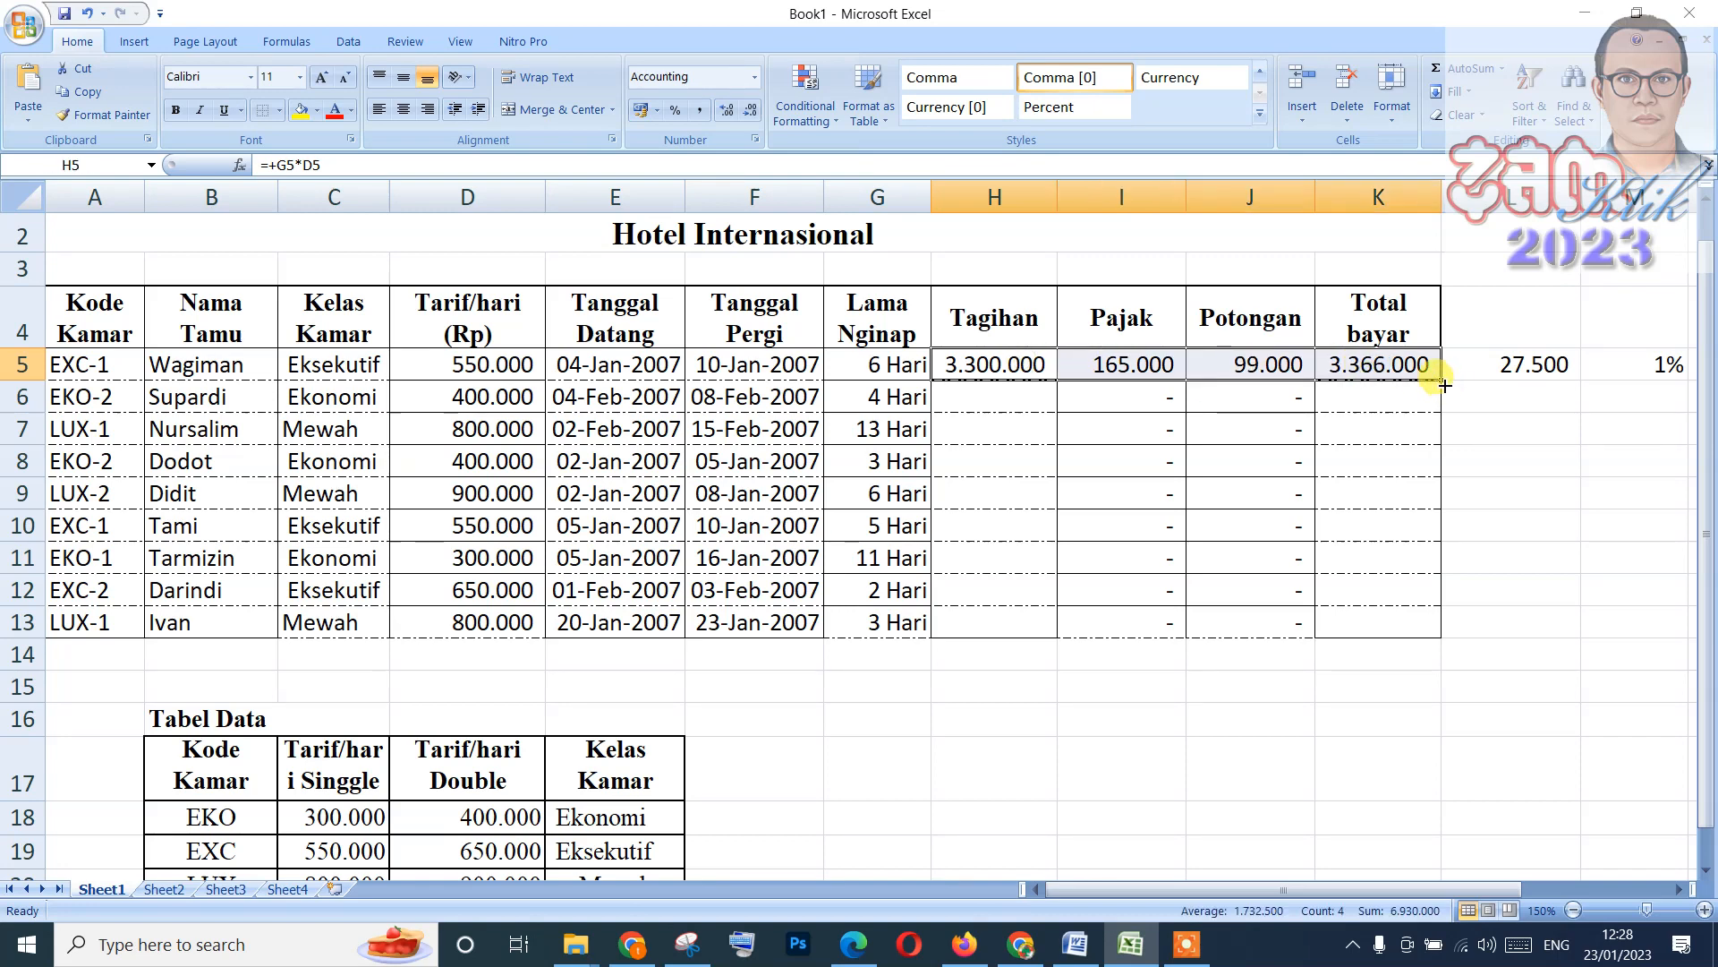
pyautogui.moveTo(1444, 385); pyautogui.dragTo(1442, 634)
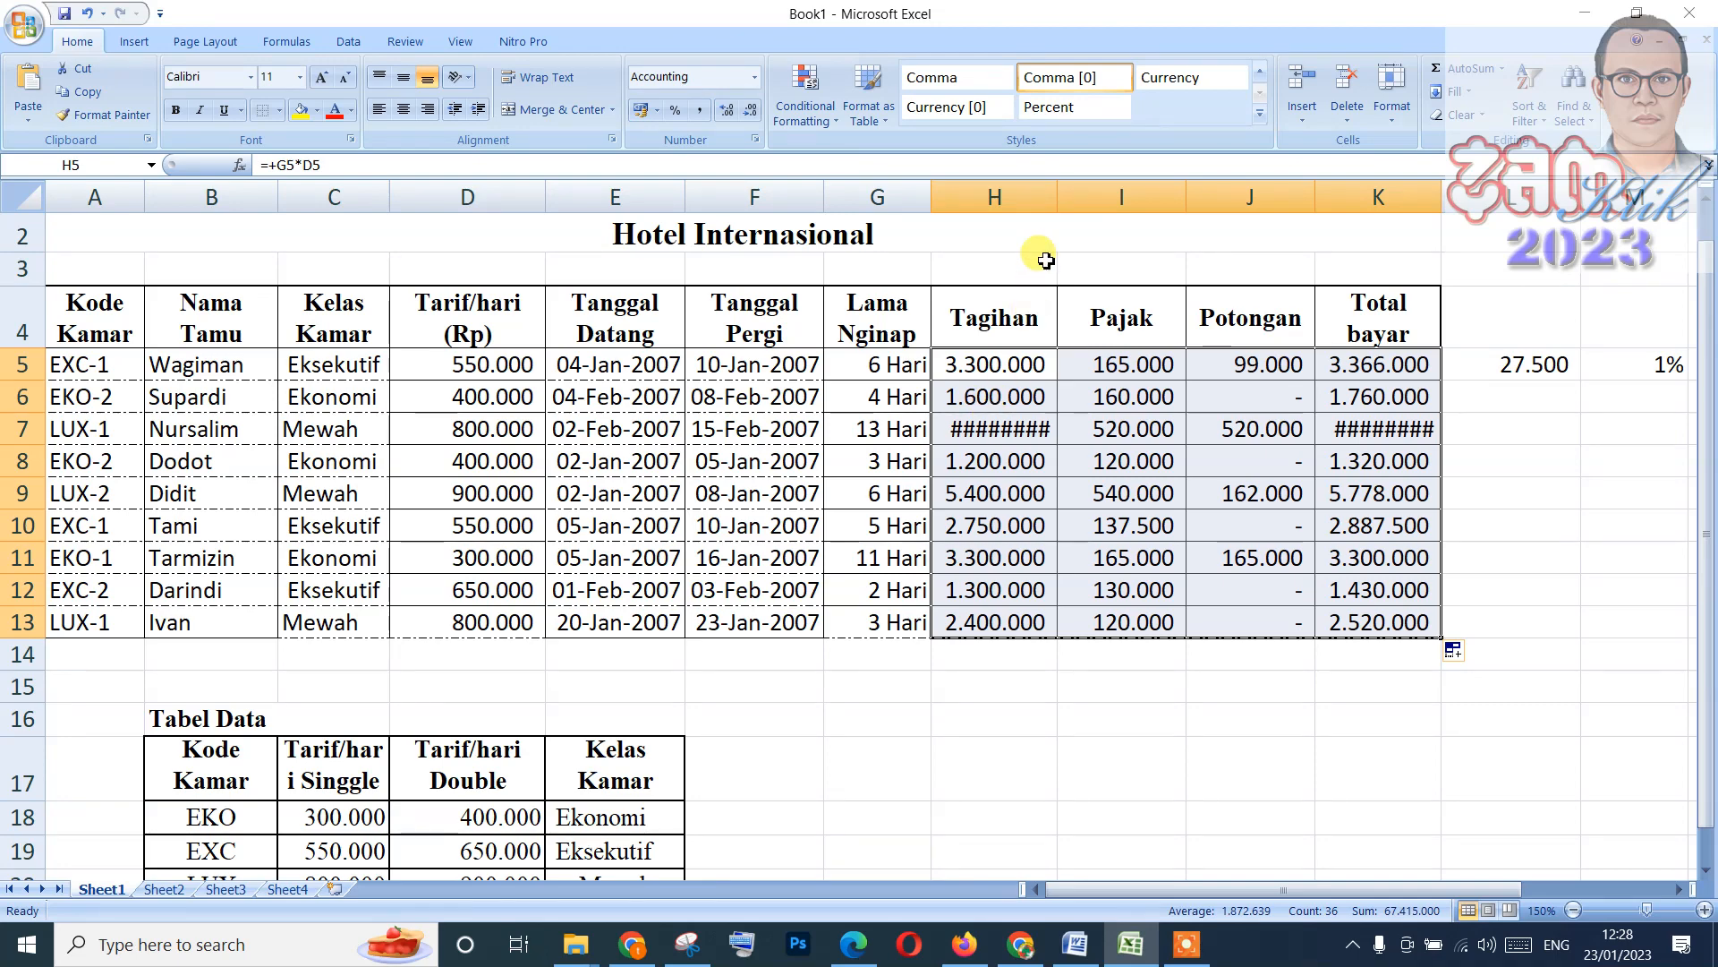
# Widen the Tagihan and Total bayar columns enough to display their full amounts.
pyautogui.moveTo(1057, 196); pyautogui.dragTo(1073, 192)
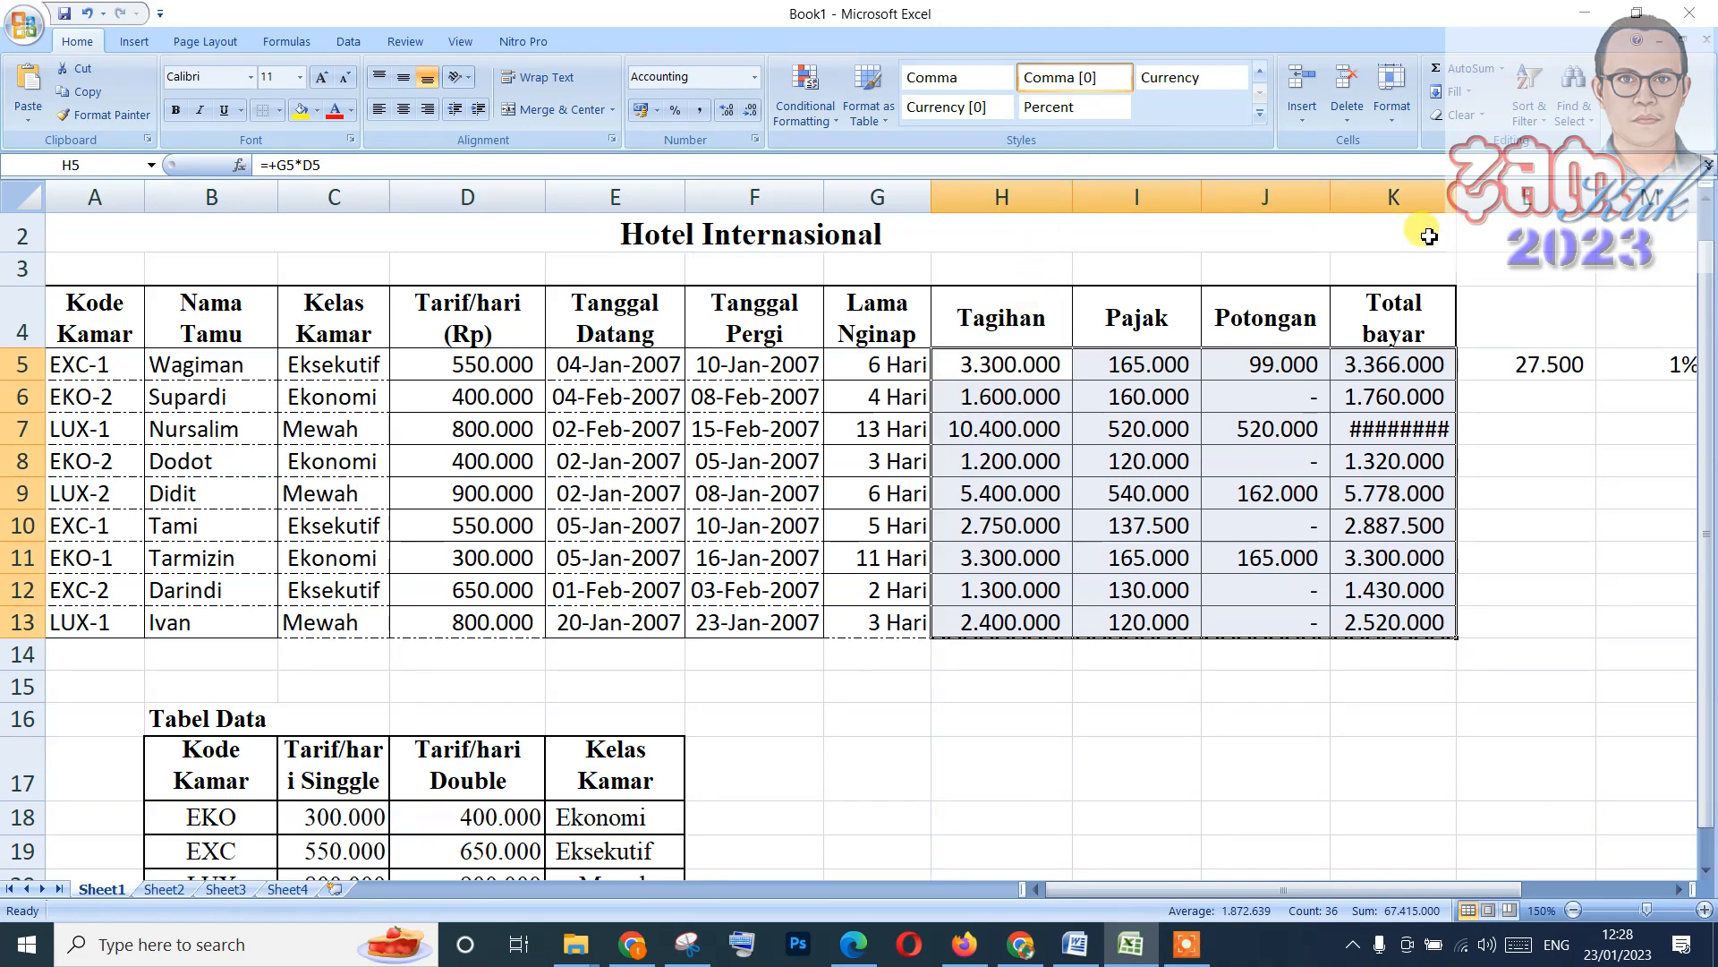
pyautogui.moveTo(1450, 205); pyautogui.dragTo(1475, 201)
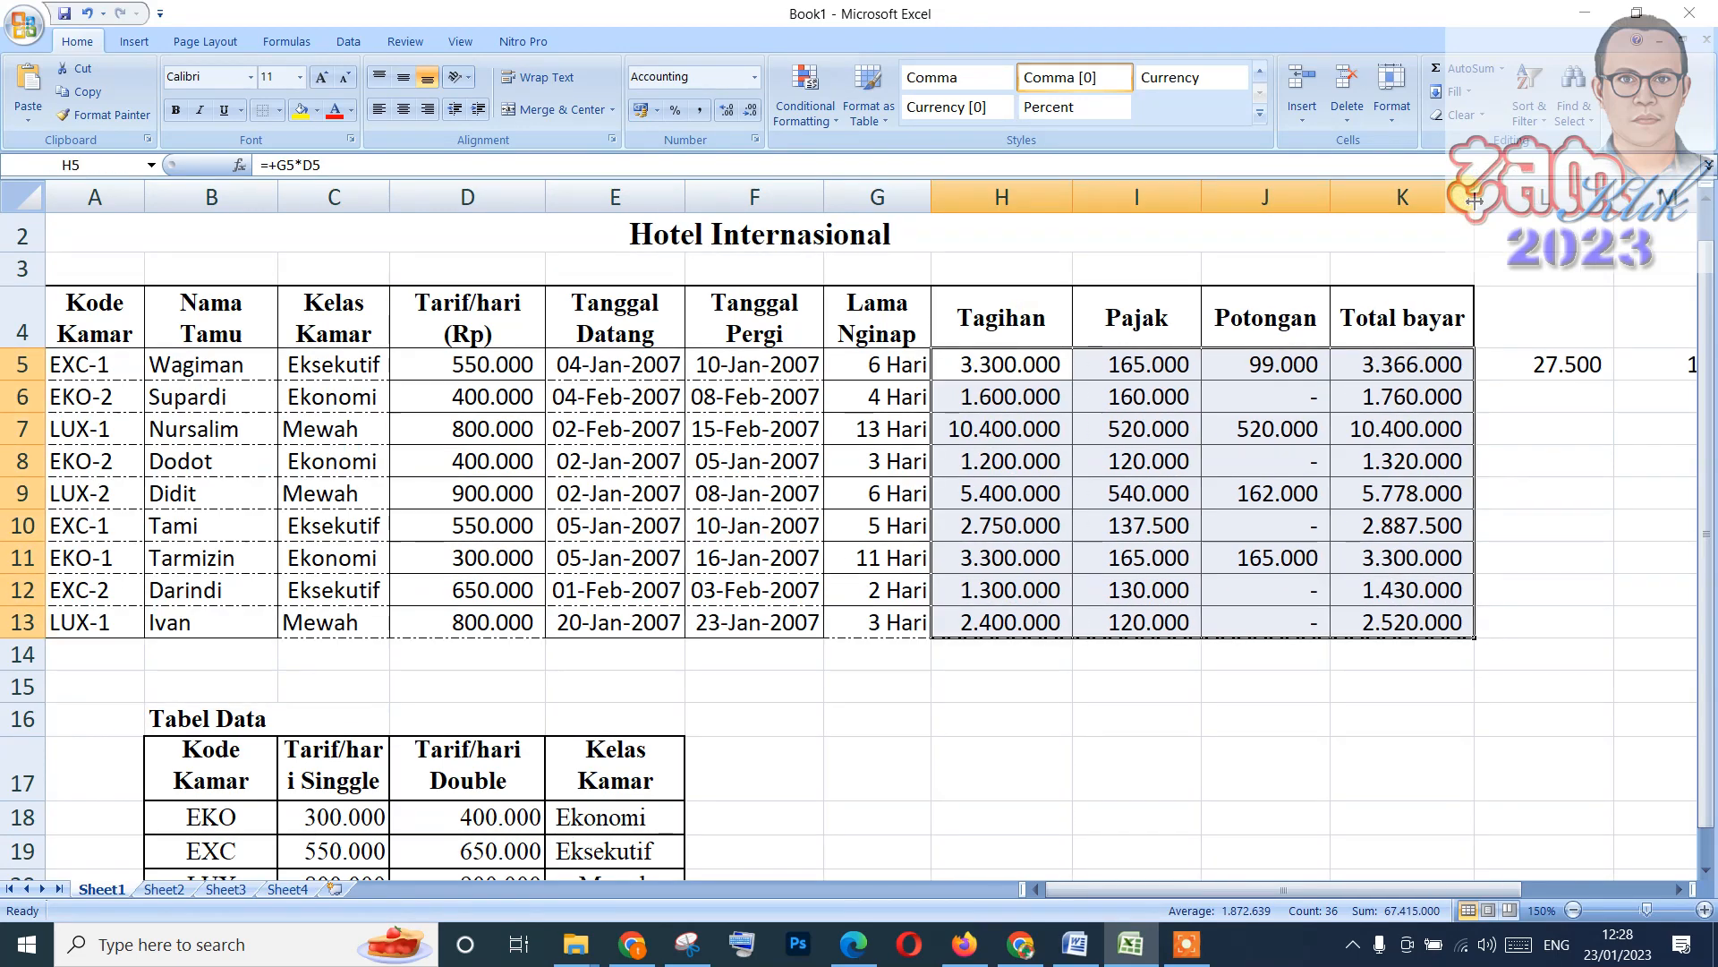
pyautogui.click(950, 653)
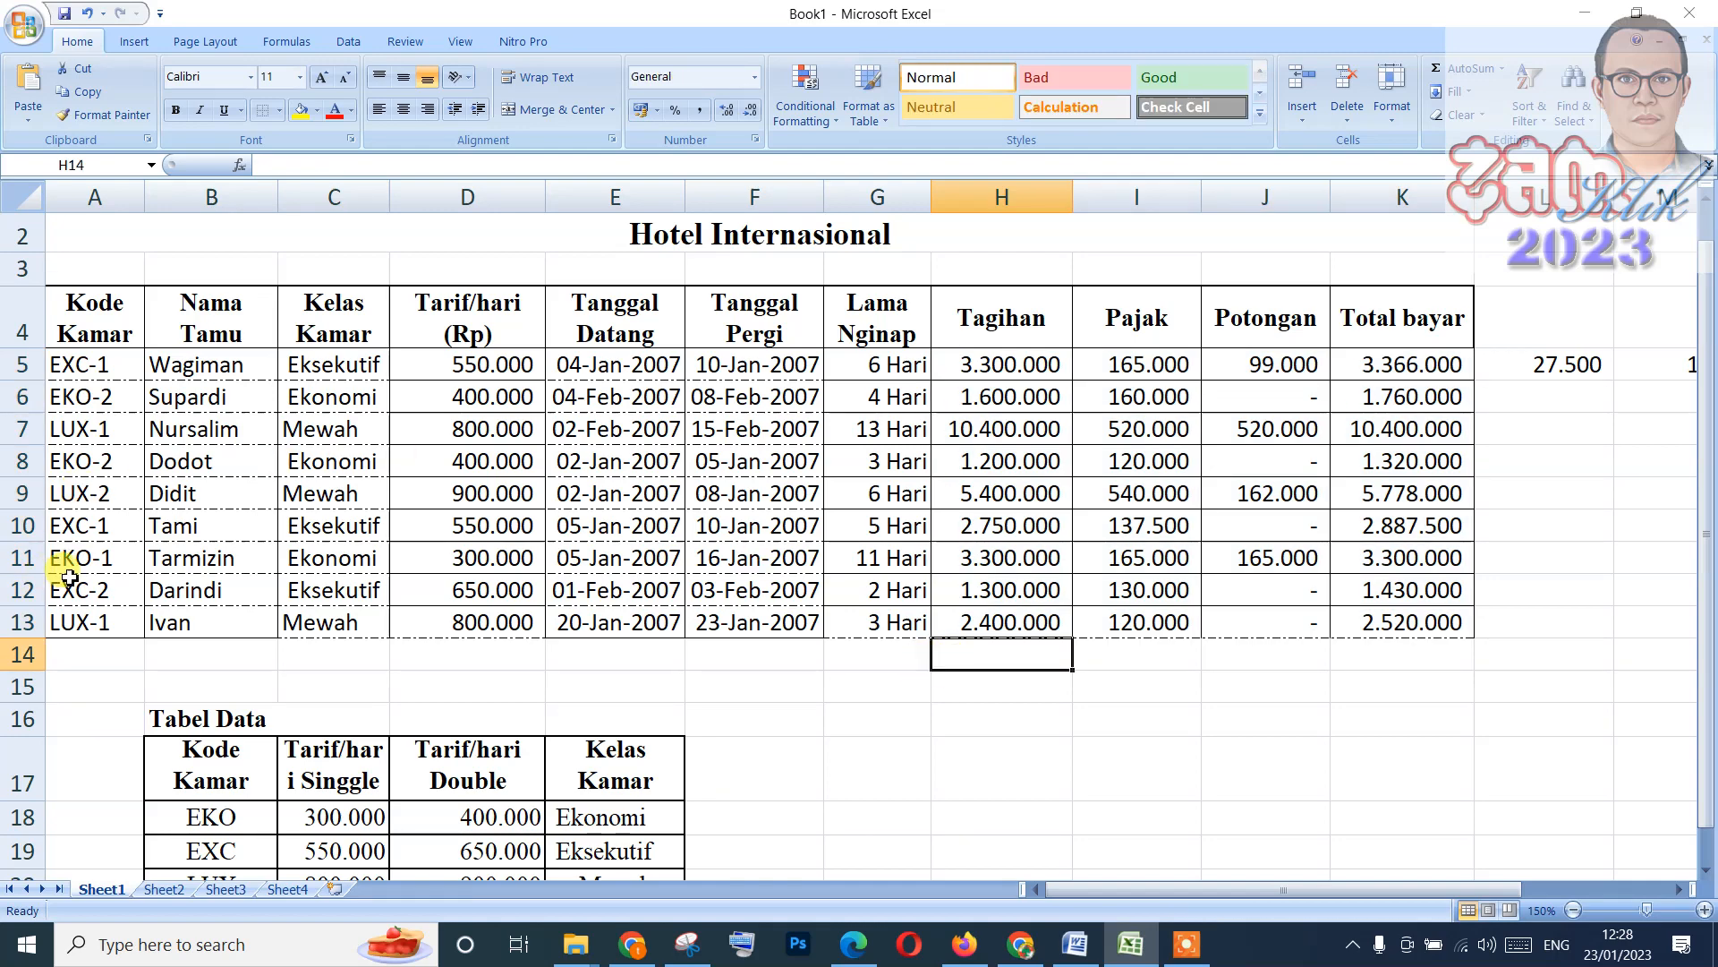
# Add a solid bottom border to the report data range A5:K13.
pyautogui.moveTo(89, 364); pyautogui.dragTo(1370, 615)
pyautogui.rightClick(1271, 578)
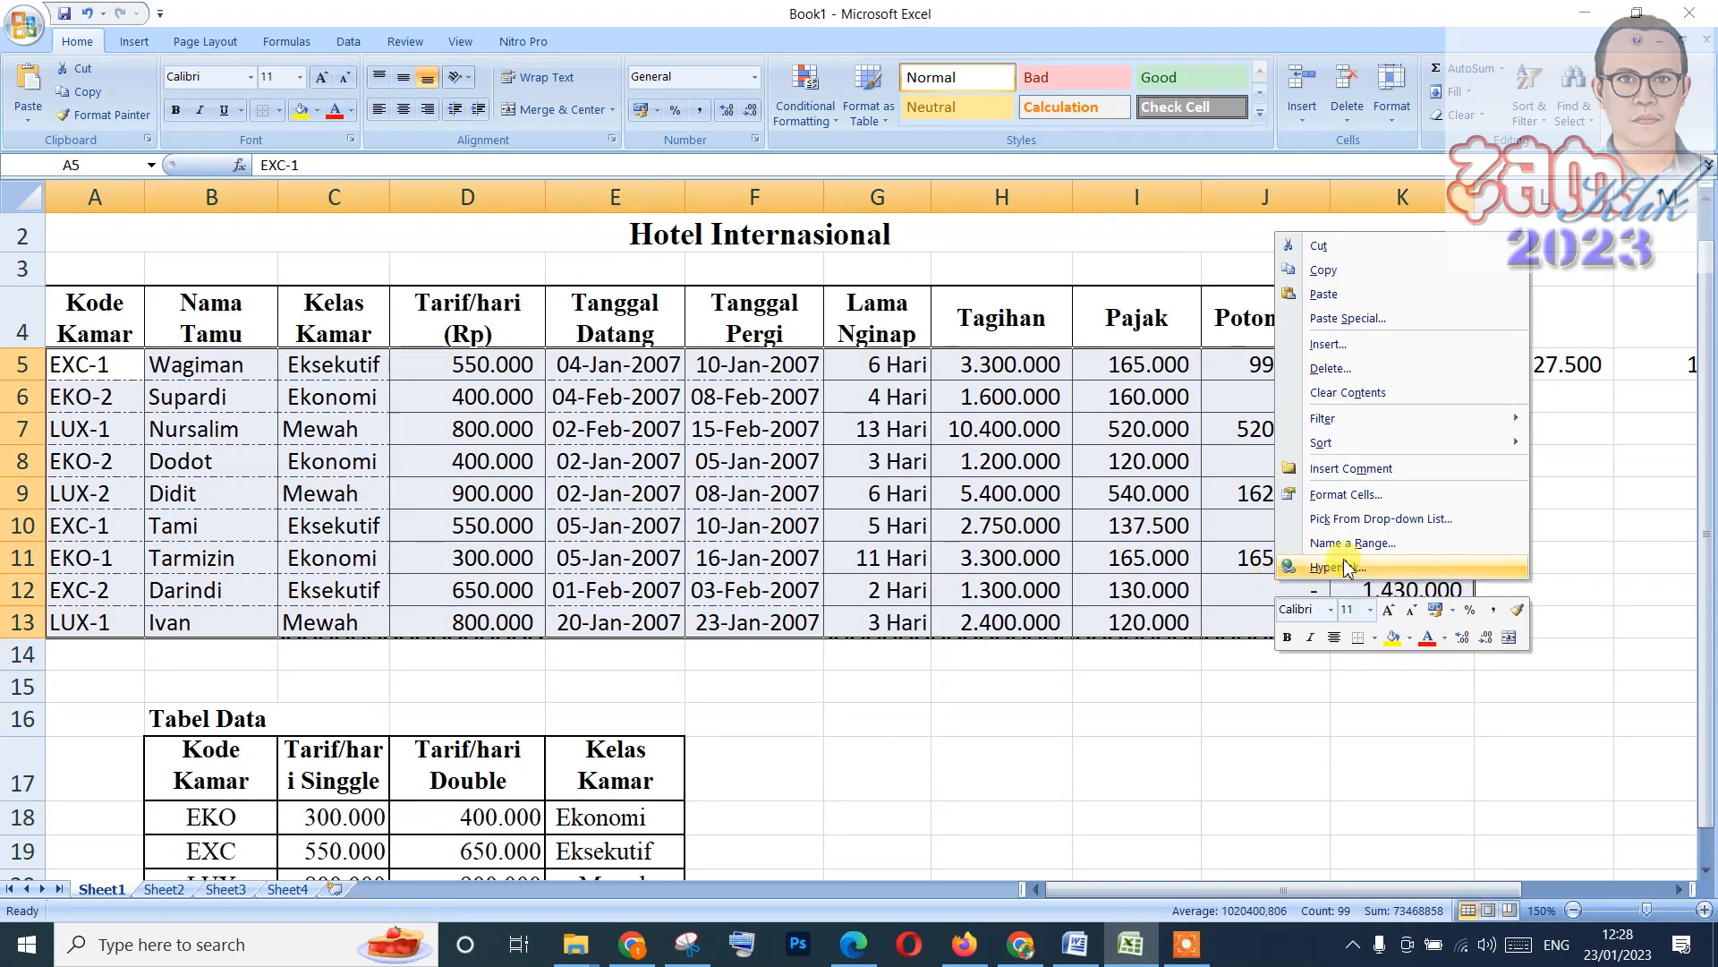
pyautogui.click(1356, 502)
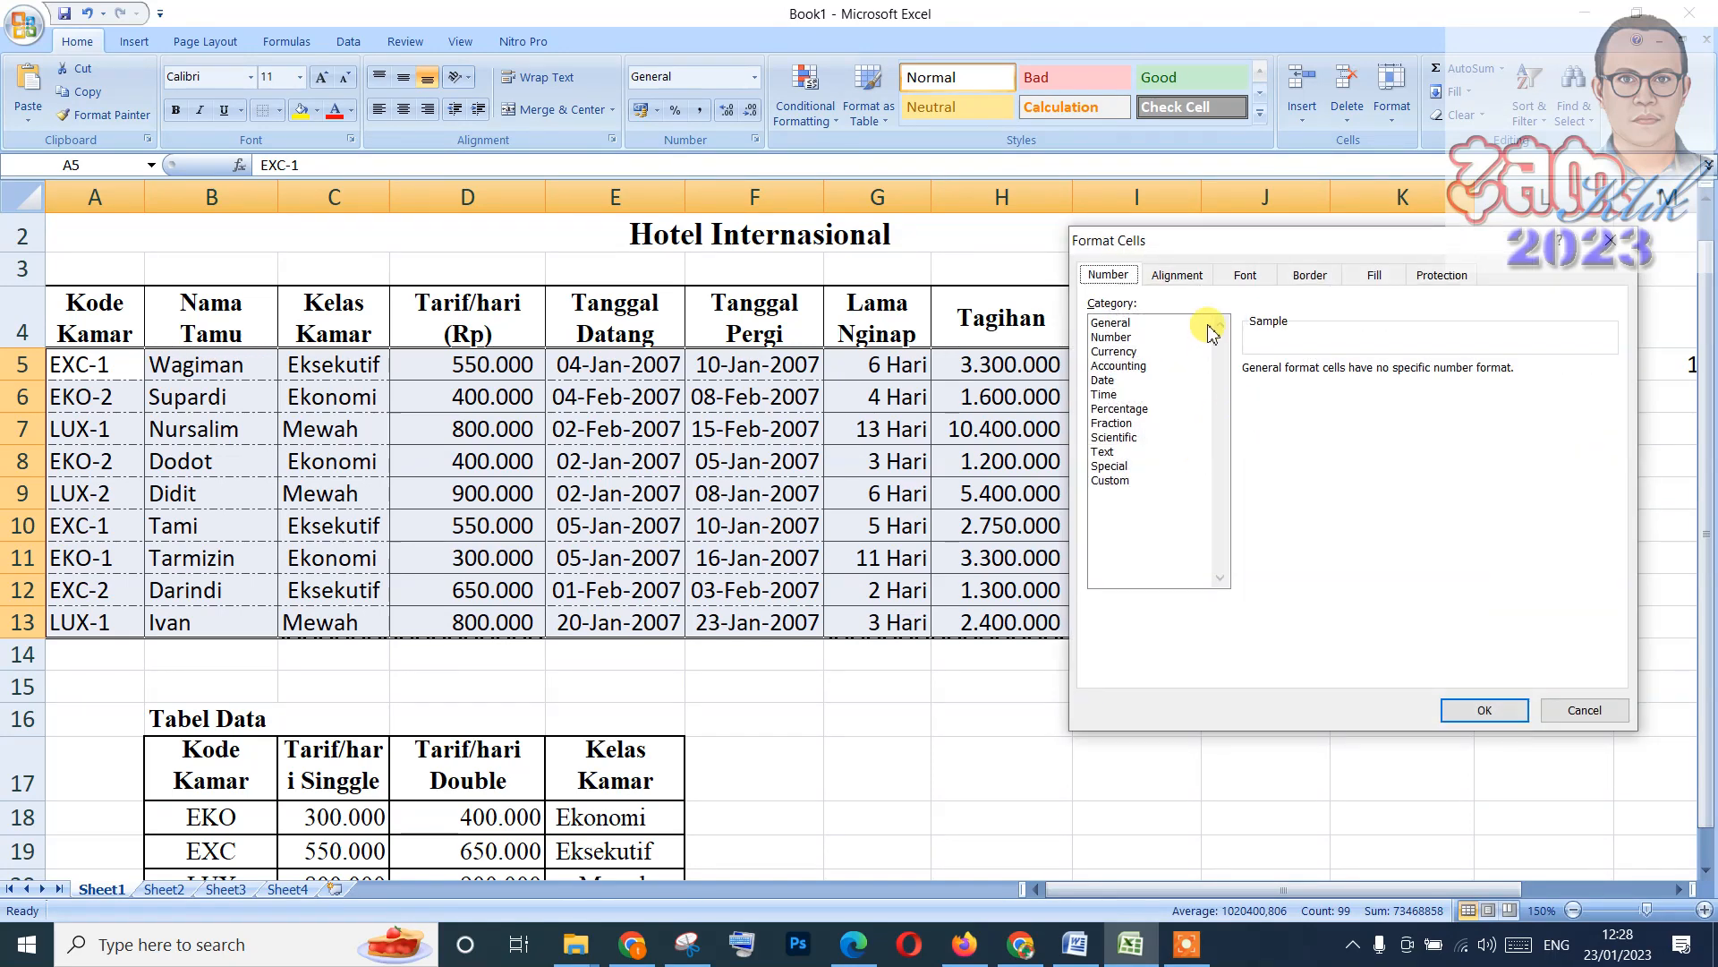
pyautogui.click(1310, 277)
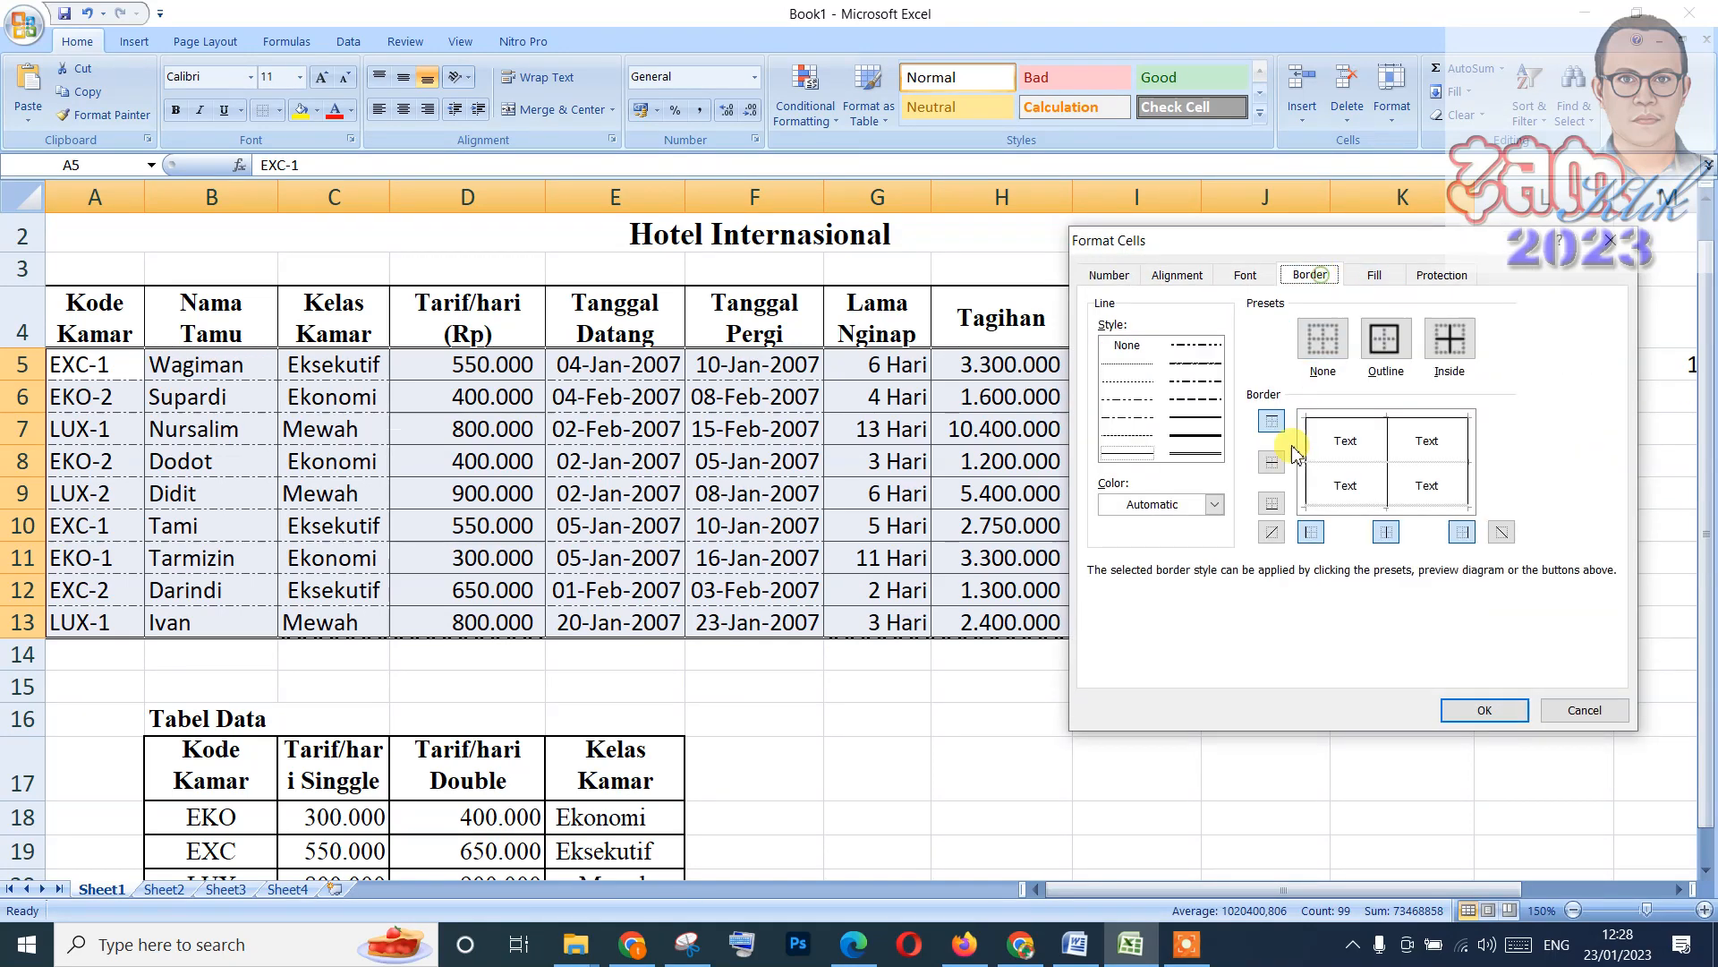
pyautogui.click(1403, 510)
pyautogui.click(1485, 712)
pyautogui.click(1190, 684)
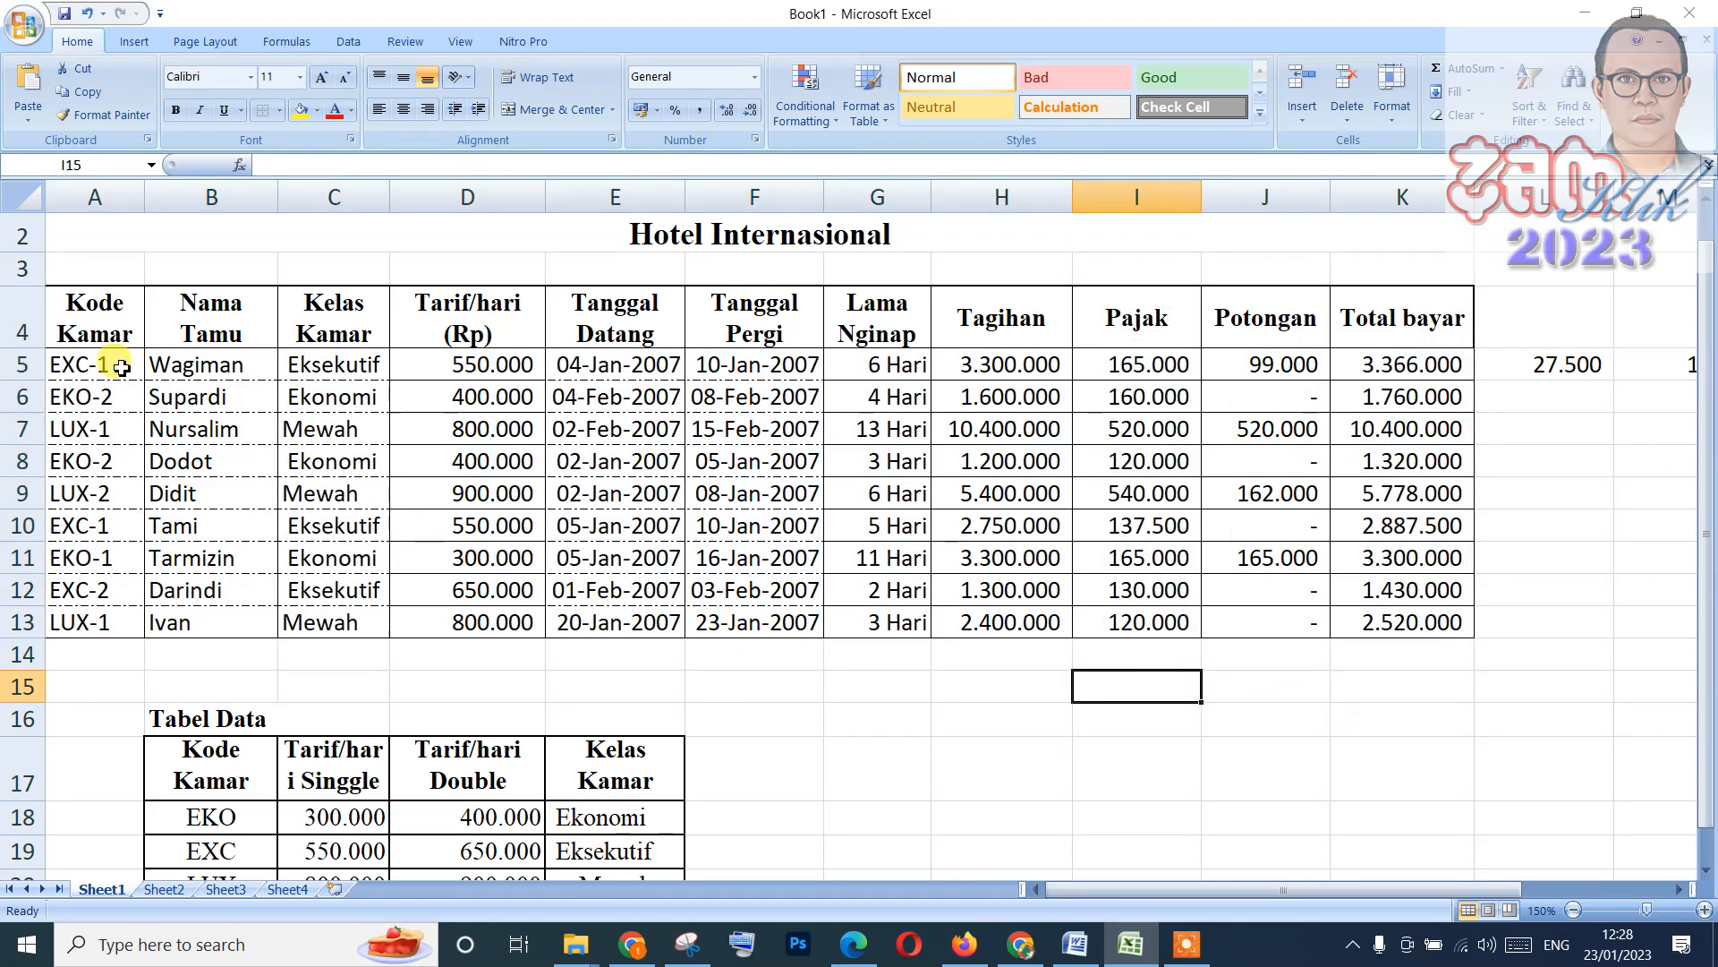
# Apply a dash-dot line style to the inside horizontal borders of the report data range A5:K13.
pyautogui.moveTo(114, 362); pyautogui.dragTo(1412, 624)
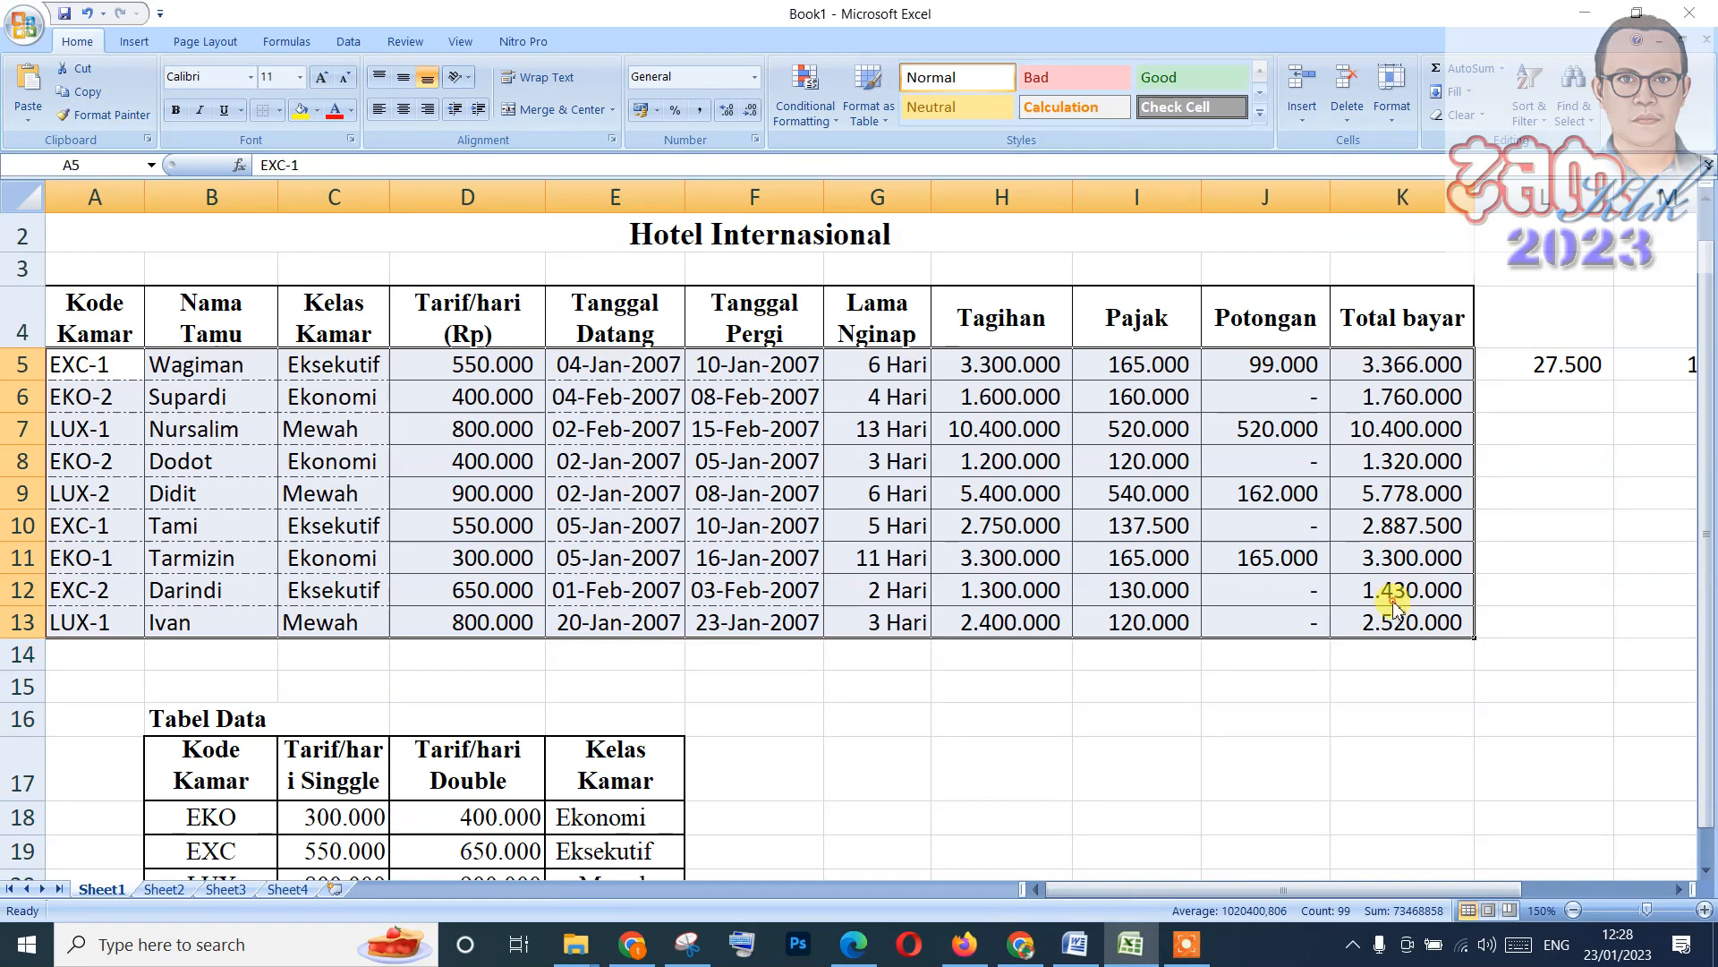
pyautogui.rightClick(1395, 607)
pyautogui.click(1467, 517)
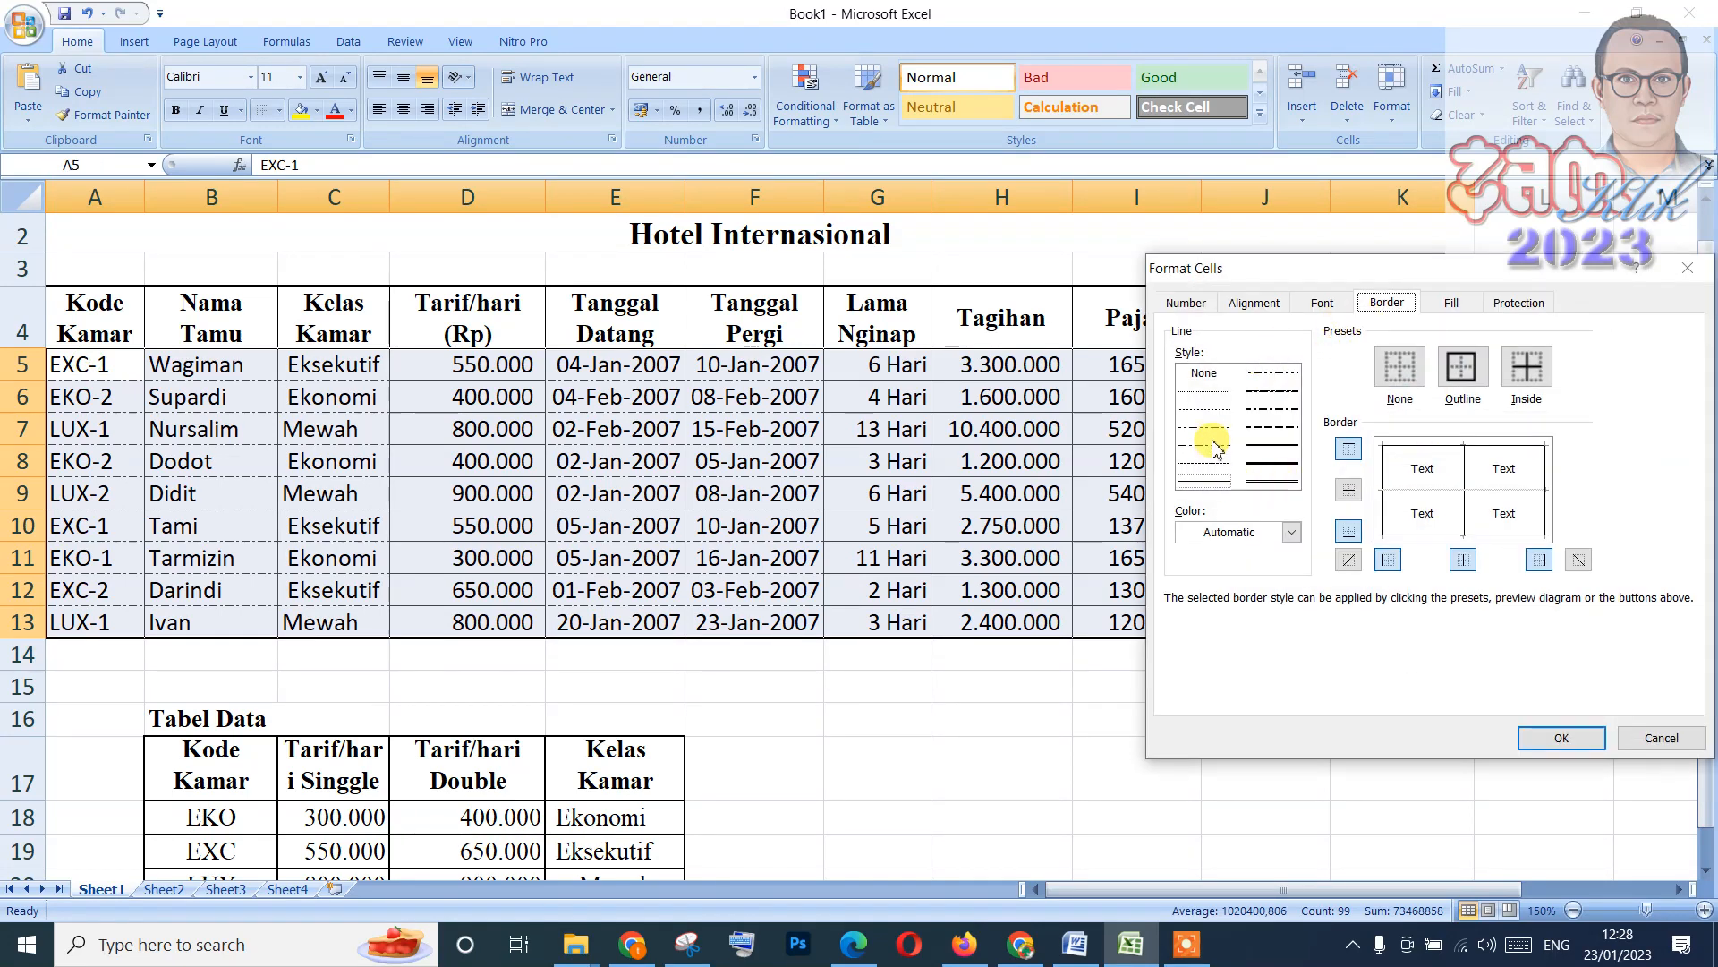
pyautogui.click(1208, 445)
pyautogui.click(1439, 492)
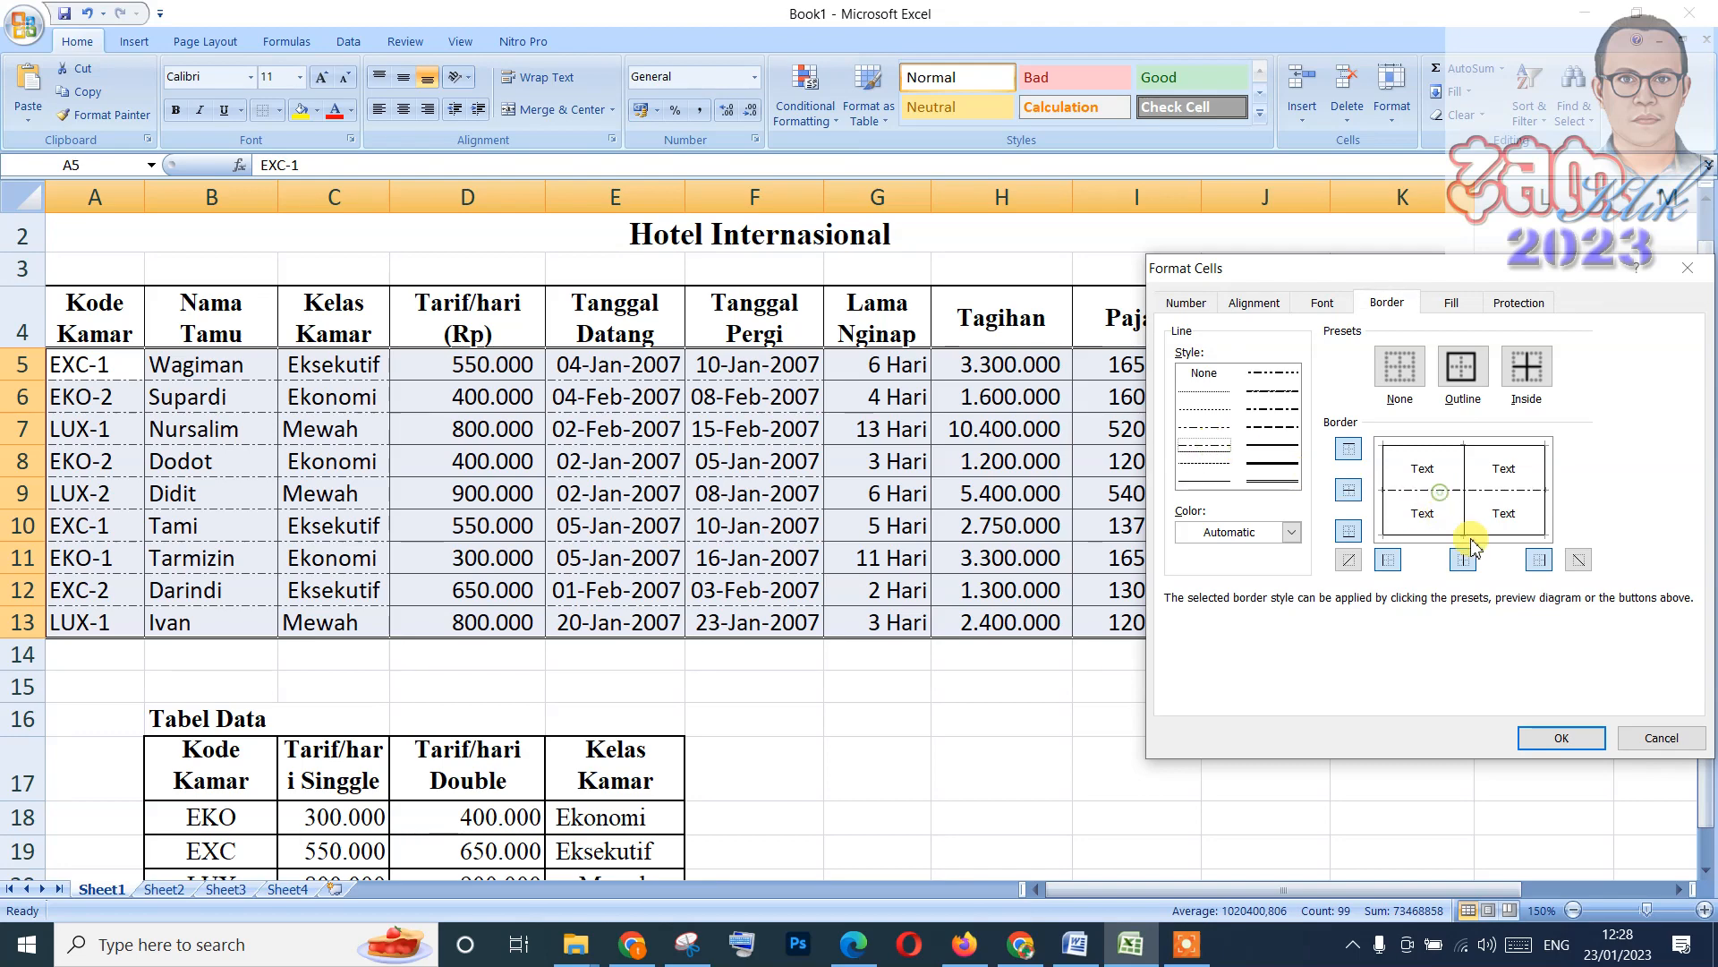
pyautogui.click(1566, 738)
pyautogui.click(1419, 660)
pyautogui.click(1606, 719)
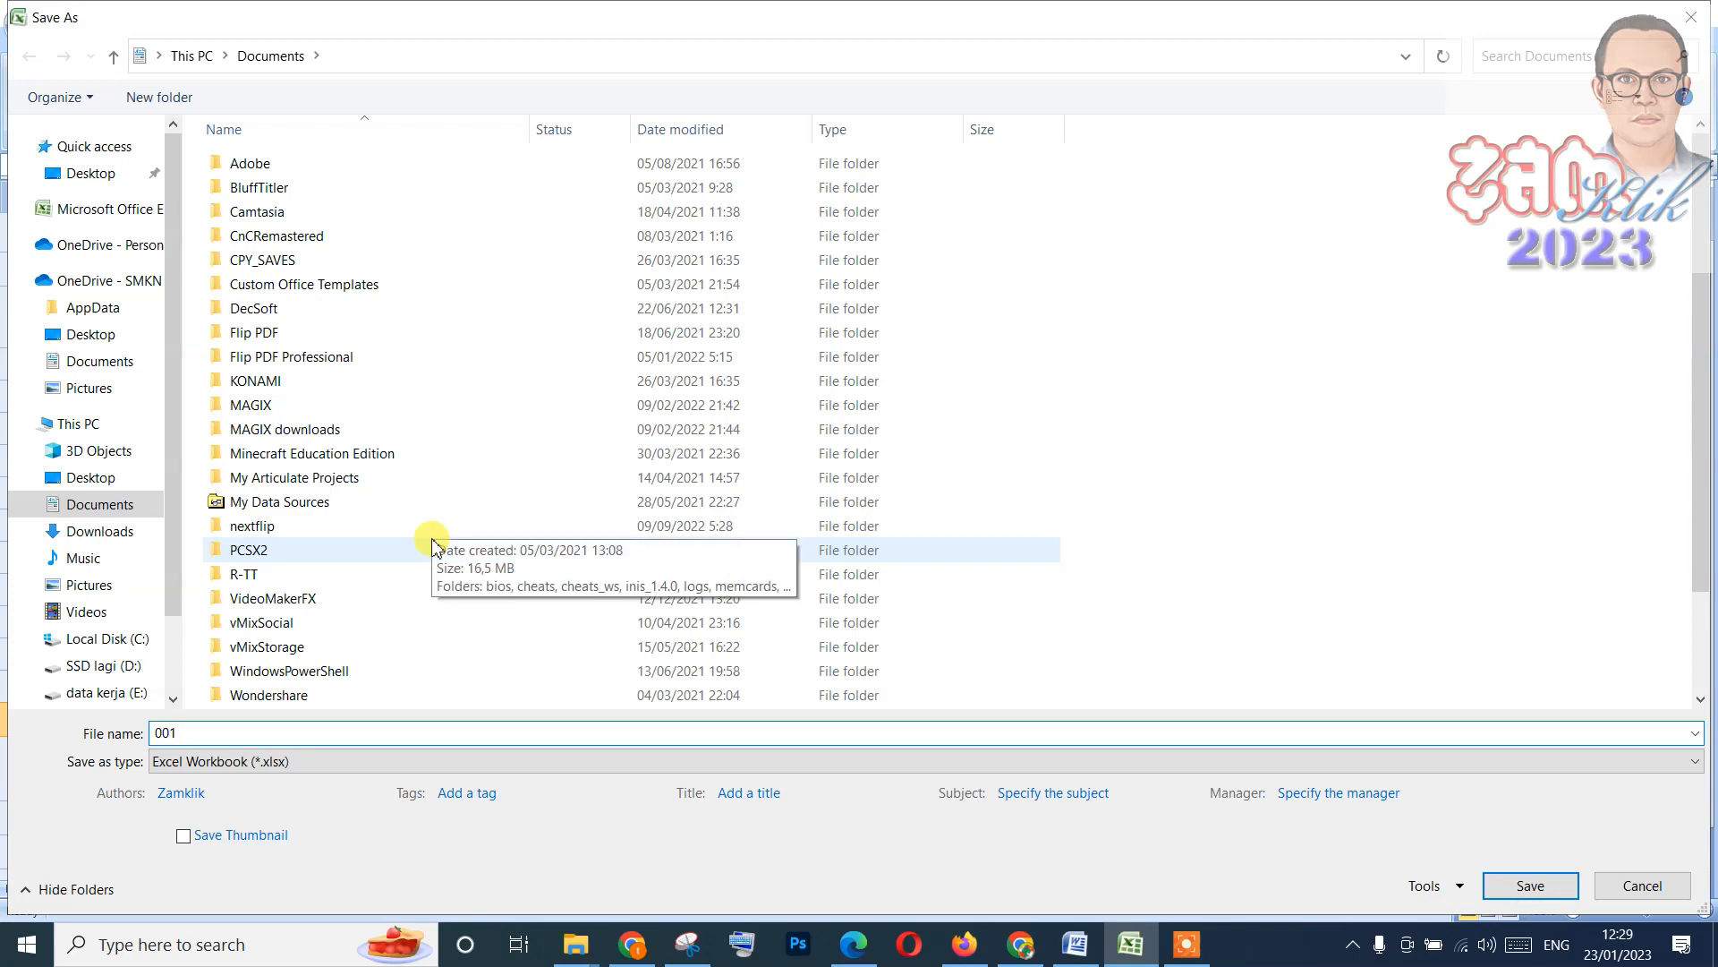
# Save the workbook in the Documents folder under the file name 001 Zamklik.
pyautogui.write('amklik')
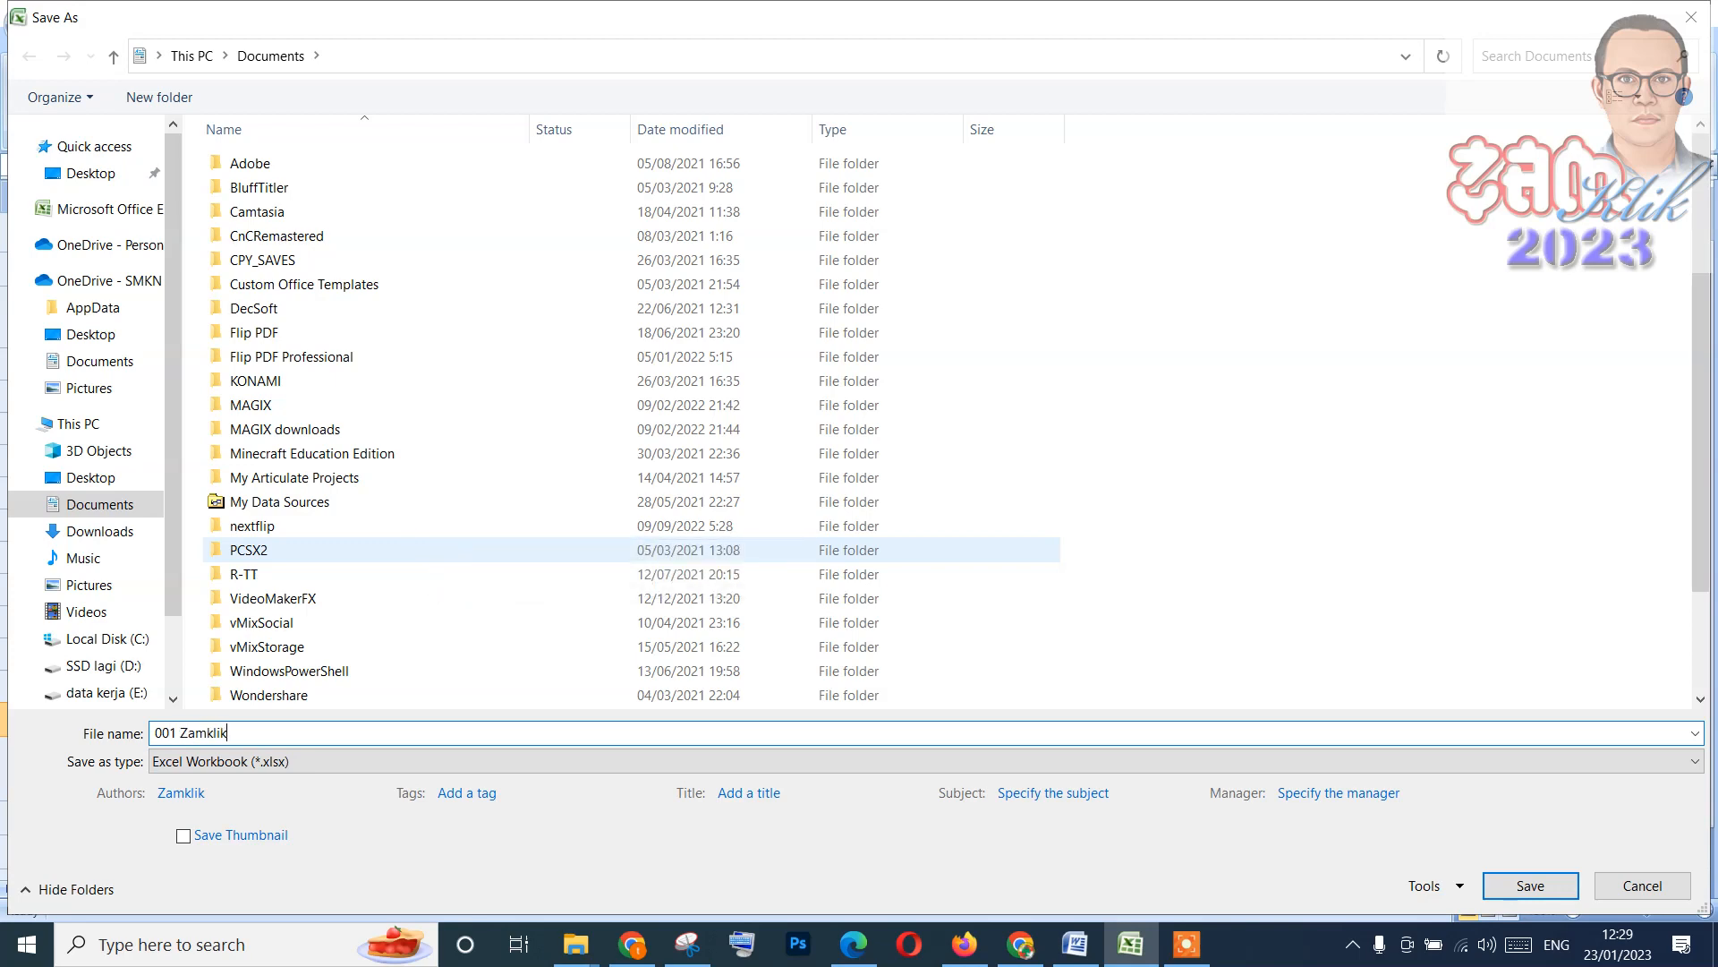
pyautogui.press('Return')
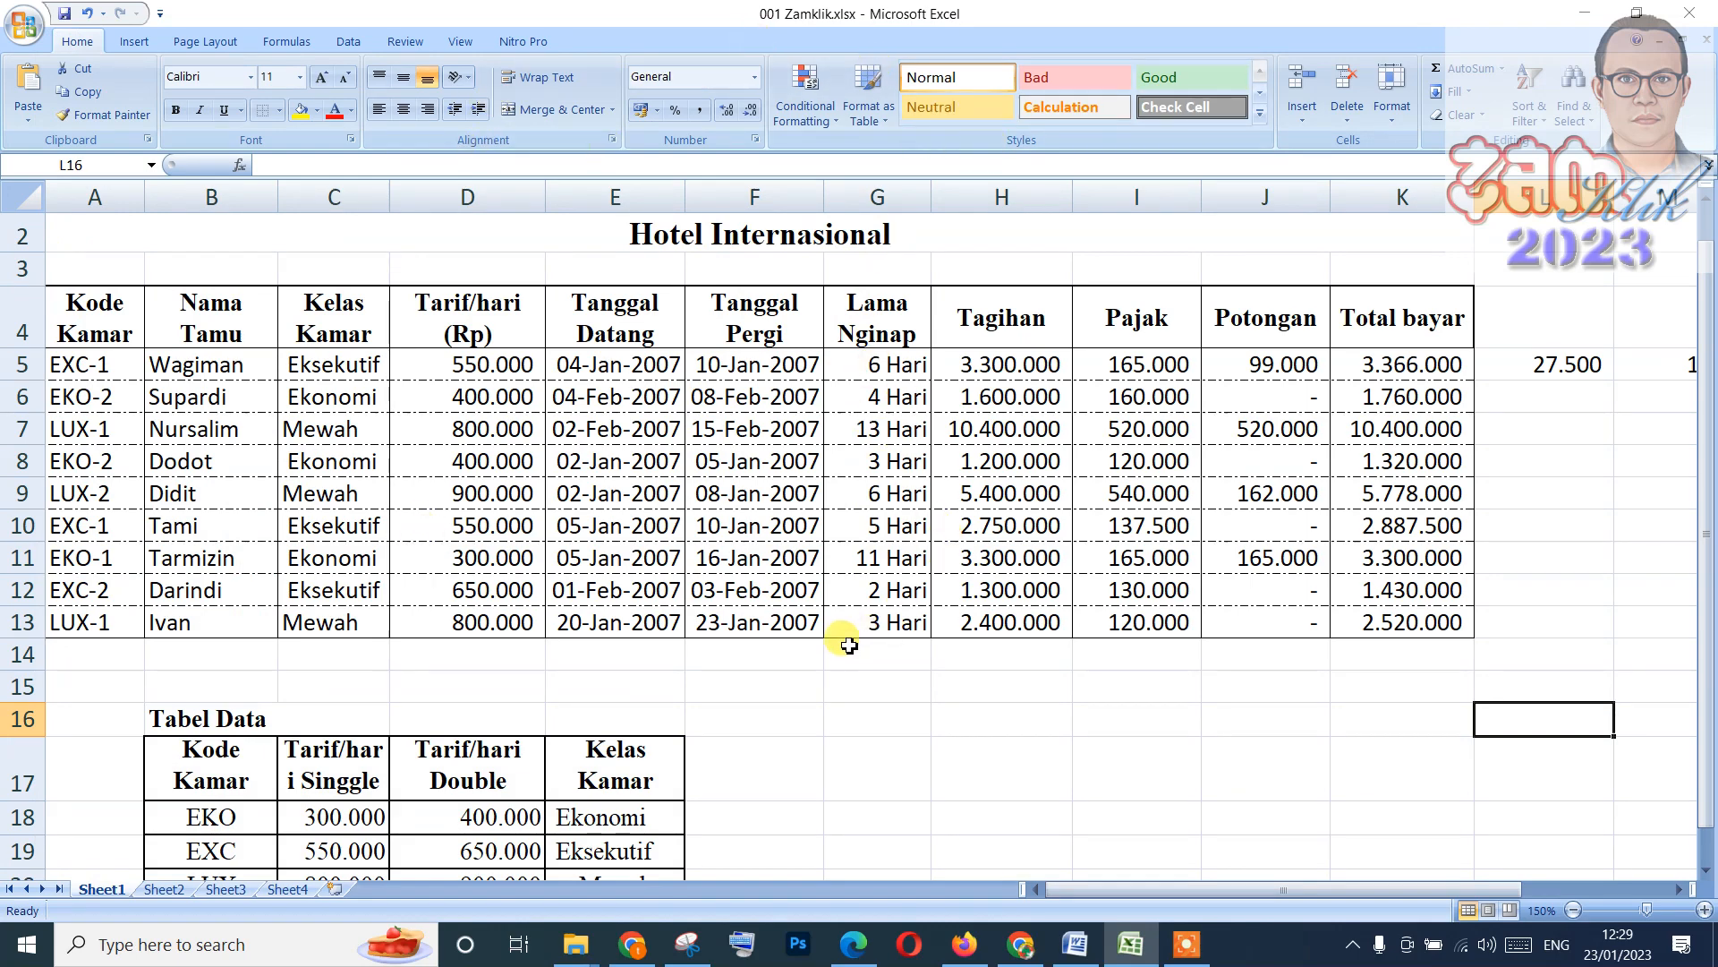
# Zoom the sheet out to 130% to view the whole report together with Tabel Data.
pyautogui.scroll(-1, 846, 645)
pyautogui.scroll(1, 848, 644)
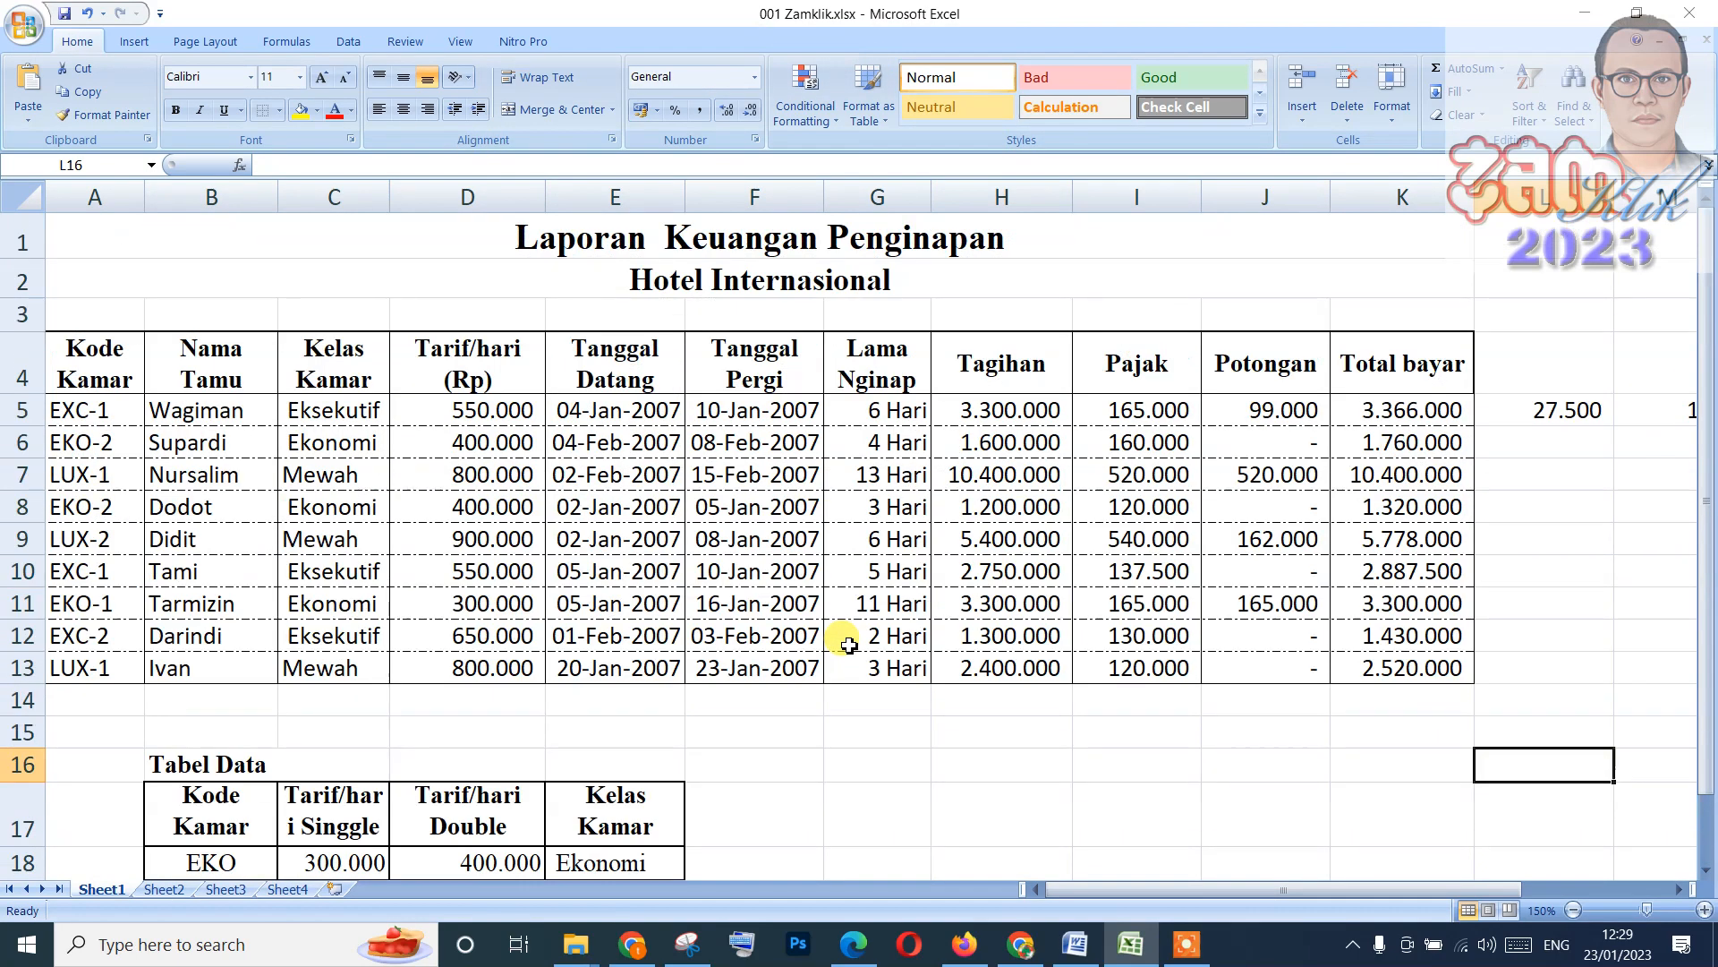
pyautogui.click(1573, 909)
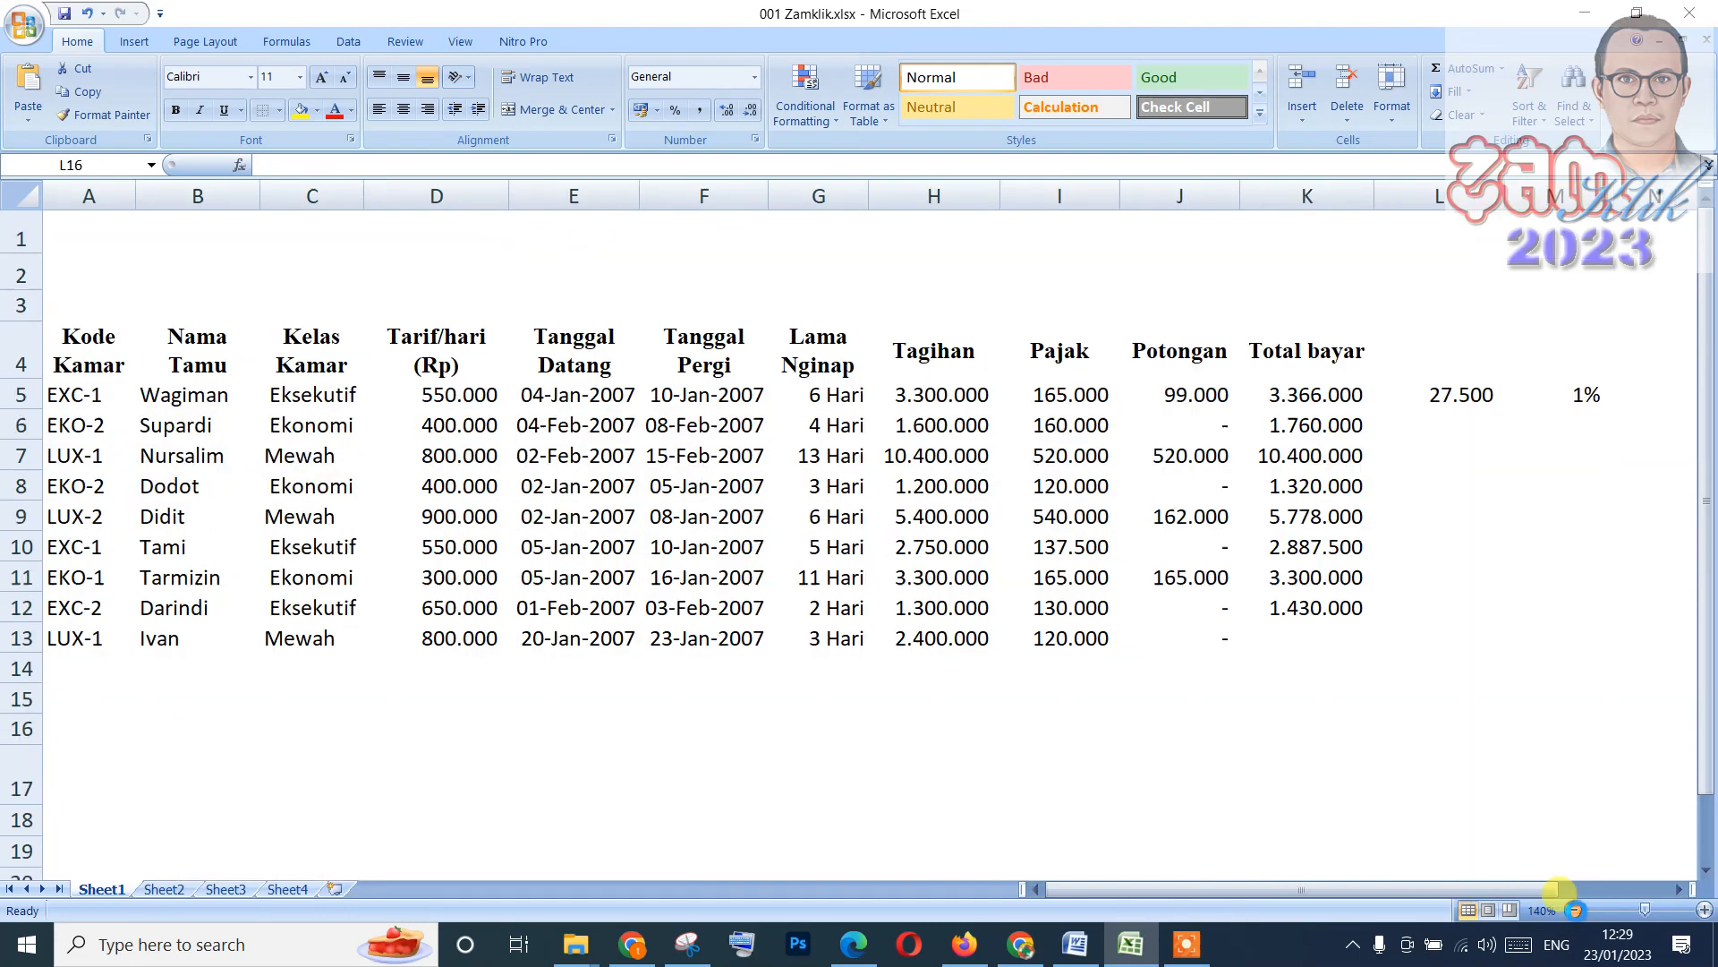
pyautogui.click(1575, 910)
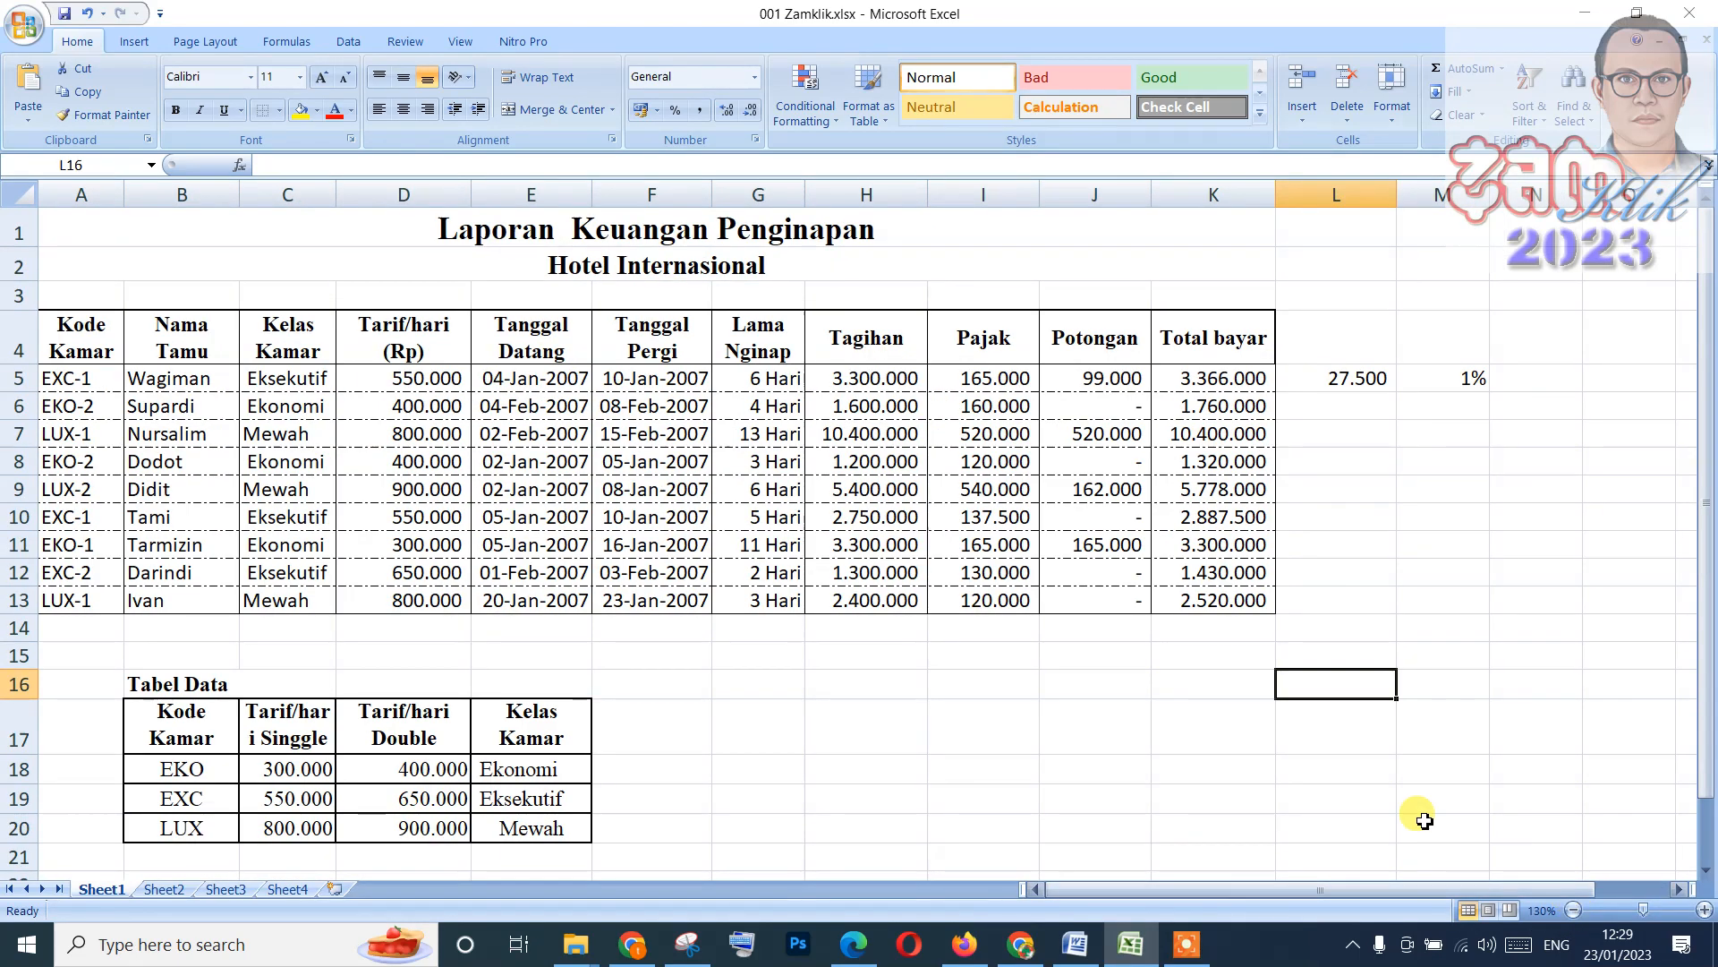